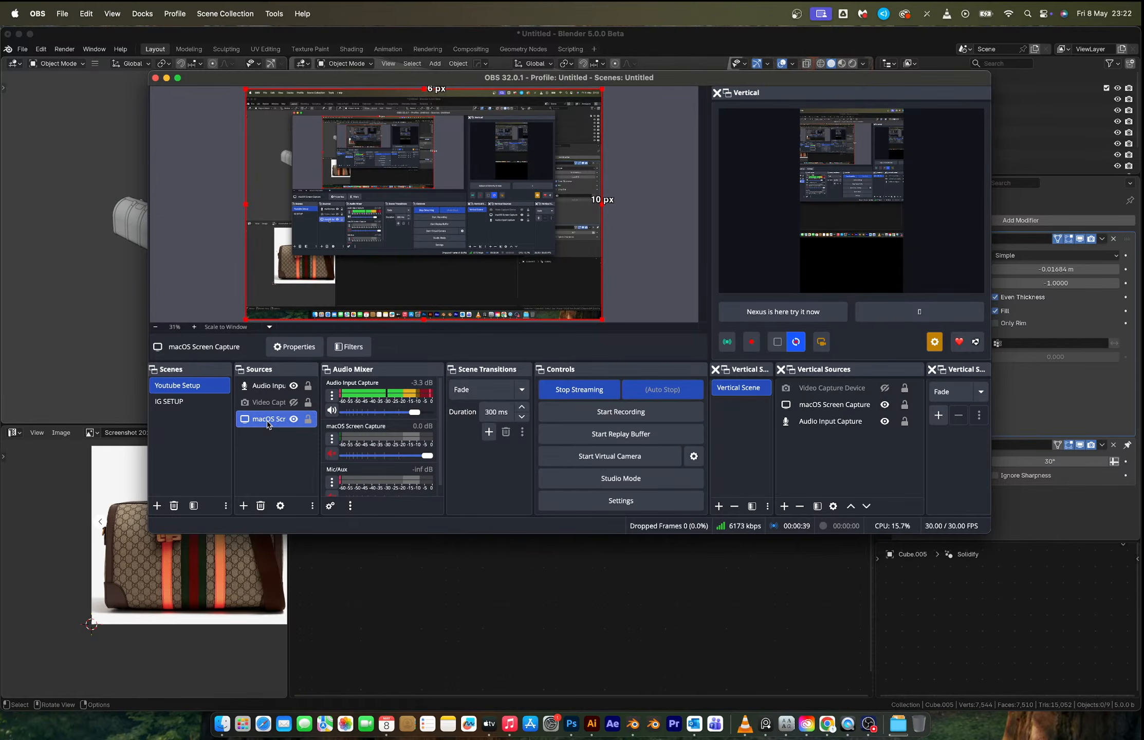
In OBS, check the macOS Screen Capture source's display settings and make the Video Capture Device source visible.
left_click(632, 37)
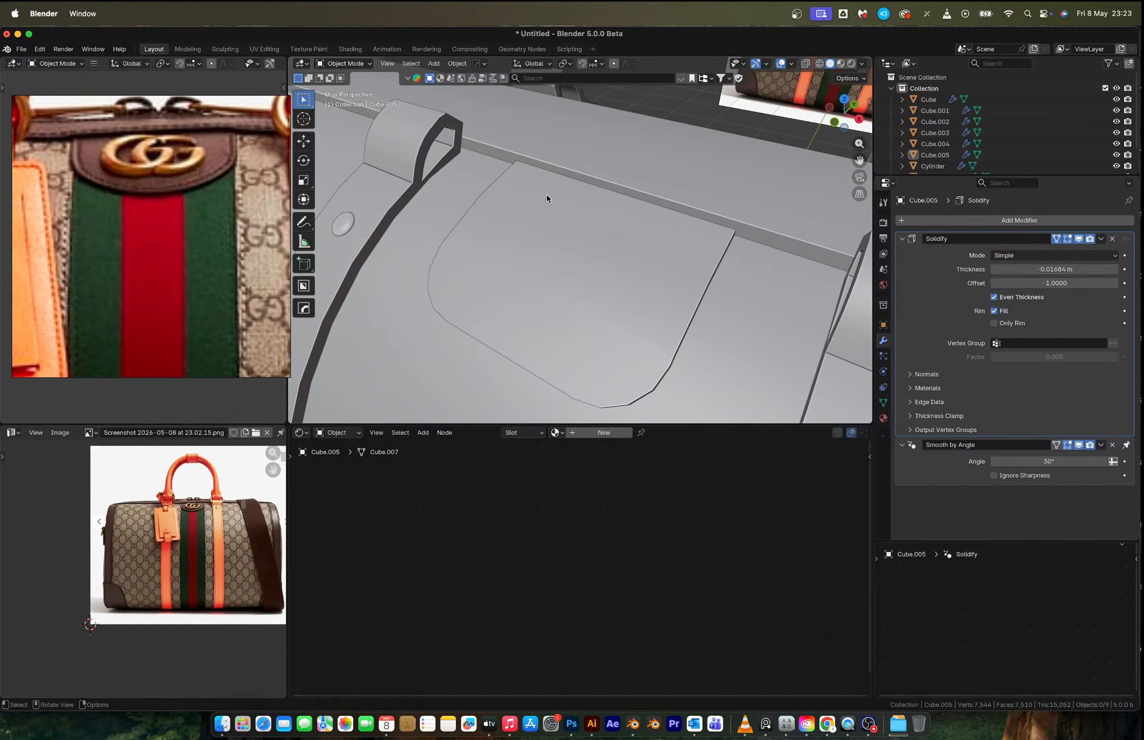
left_click(869, 724)
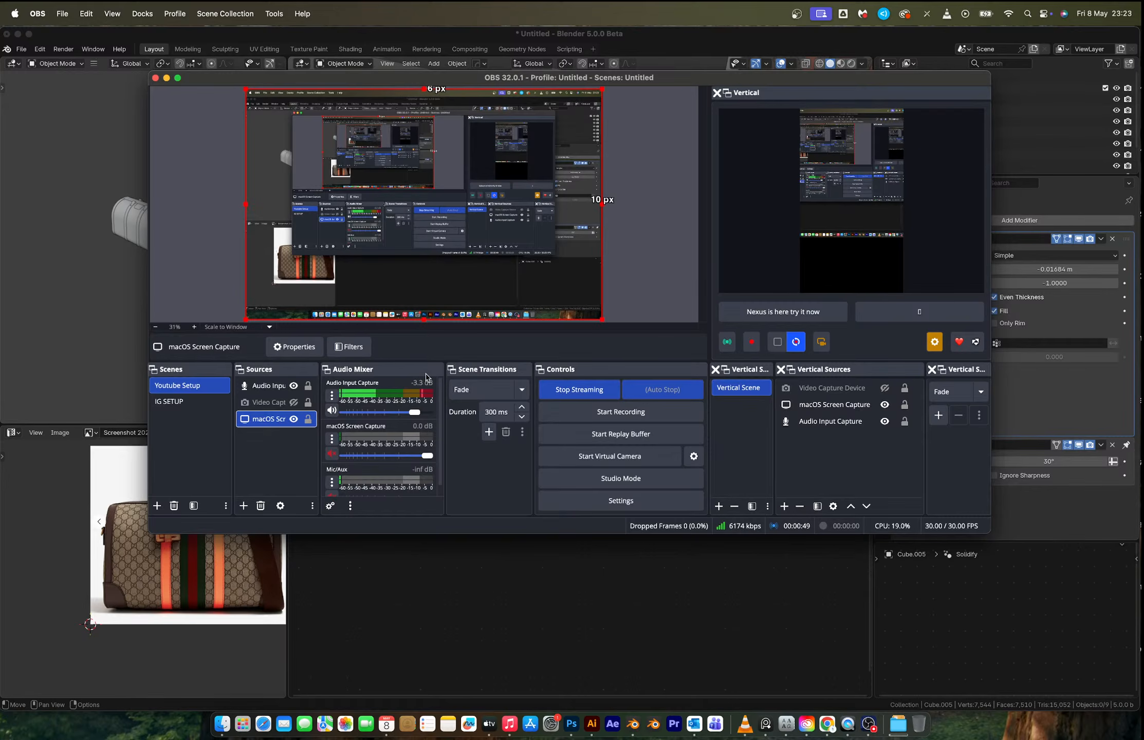
double_click(263, 422)
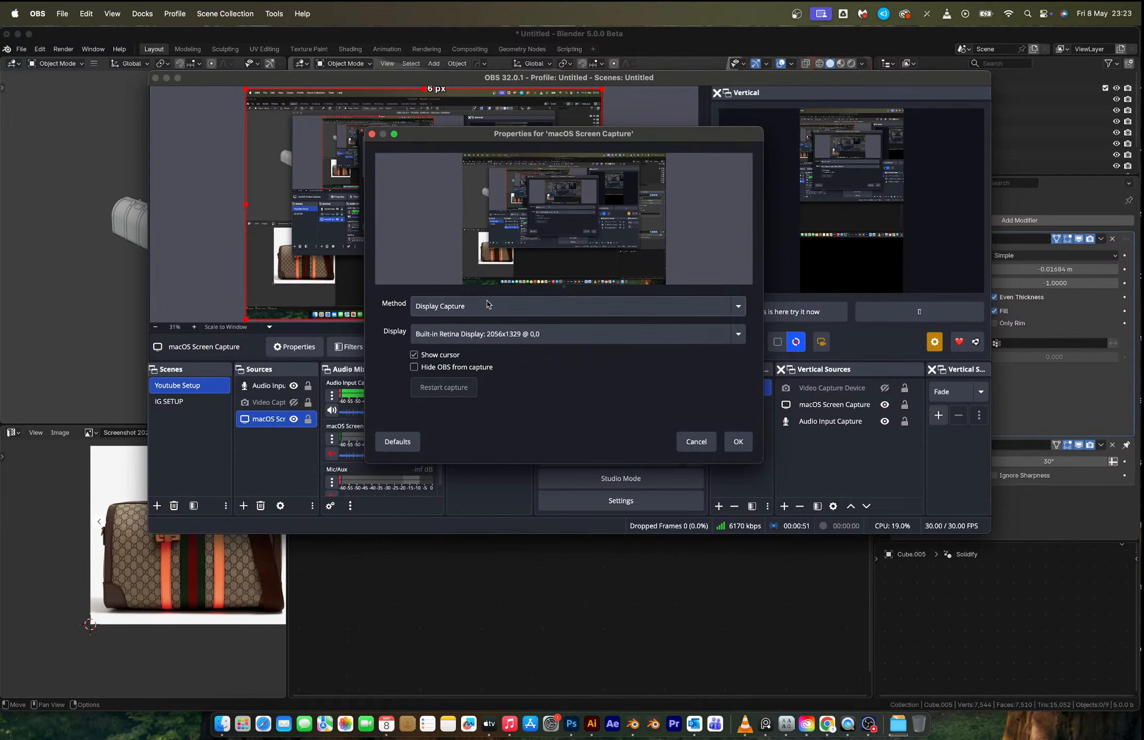
left_click(490, 304)
left_click(467, 305)
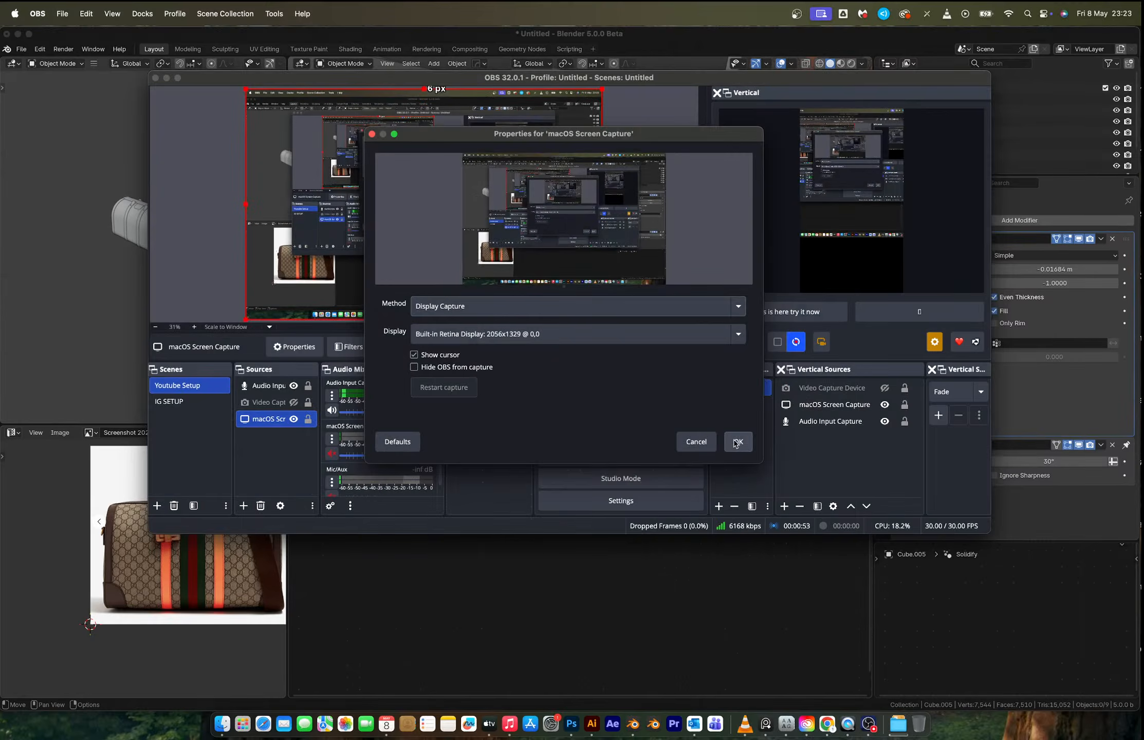
key("Return")
left_click(293, 402)
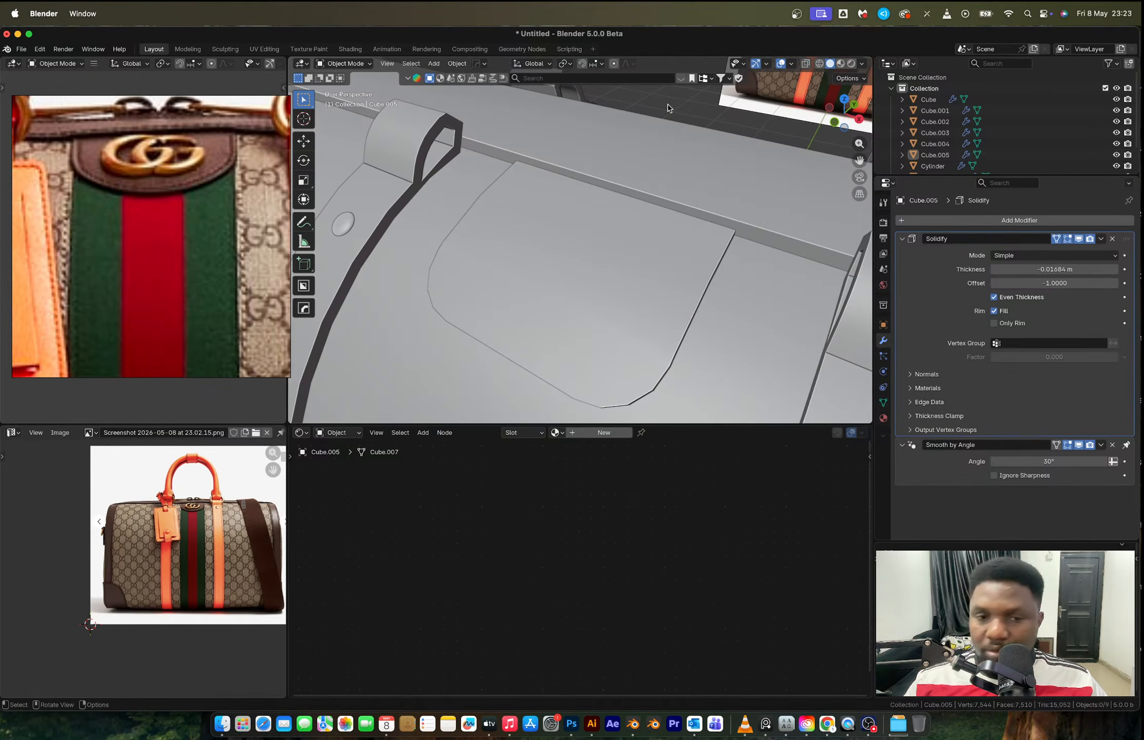
In Blender, edit the flap on the bag's front and connect the two side vertices above its rounded lower corners.
scroll(473, 282, "down", 6)
middle_click_drag(473, 282, 515, 220)
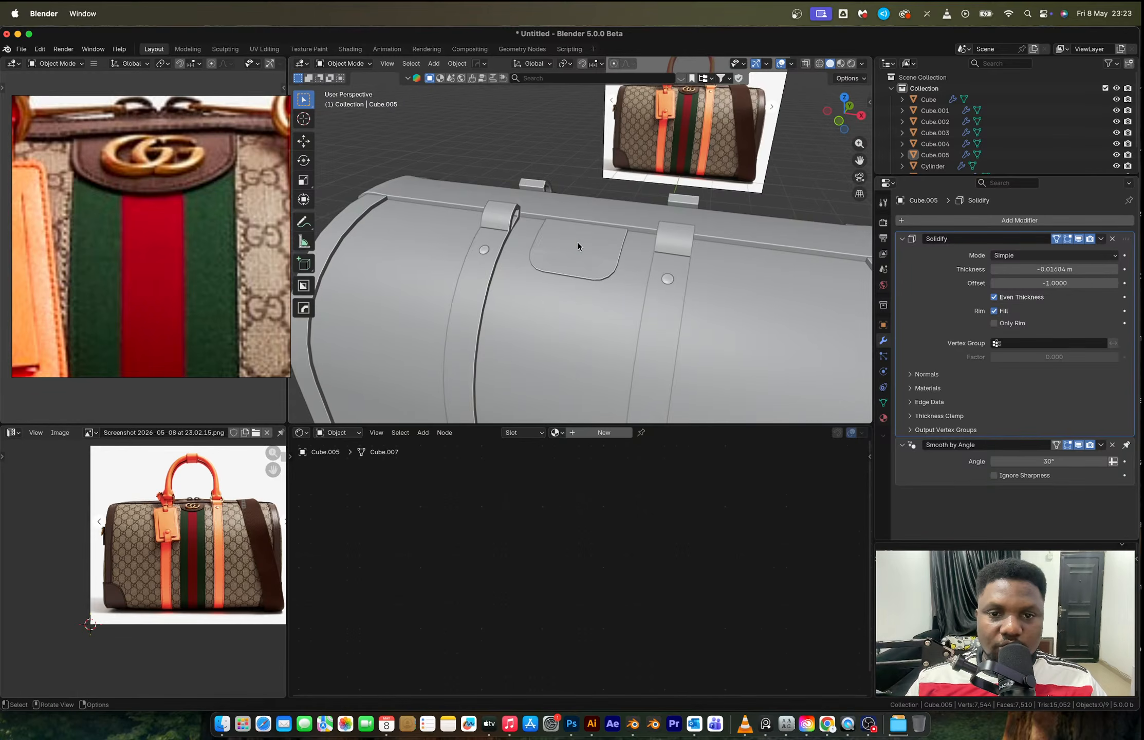
left_click(577, 242)
middle_click_drag(577, 242, 620, 278)
key("Tab")
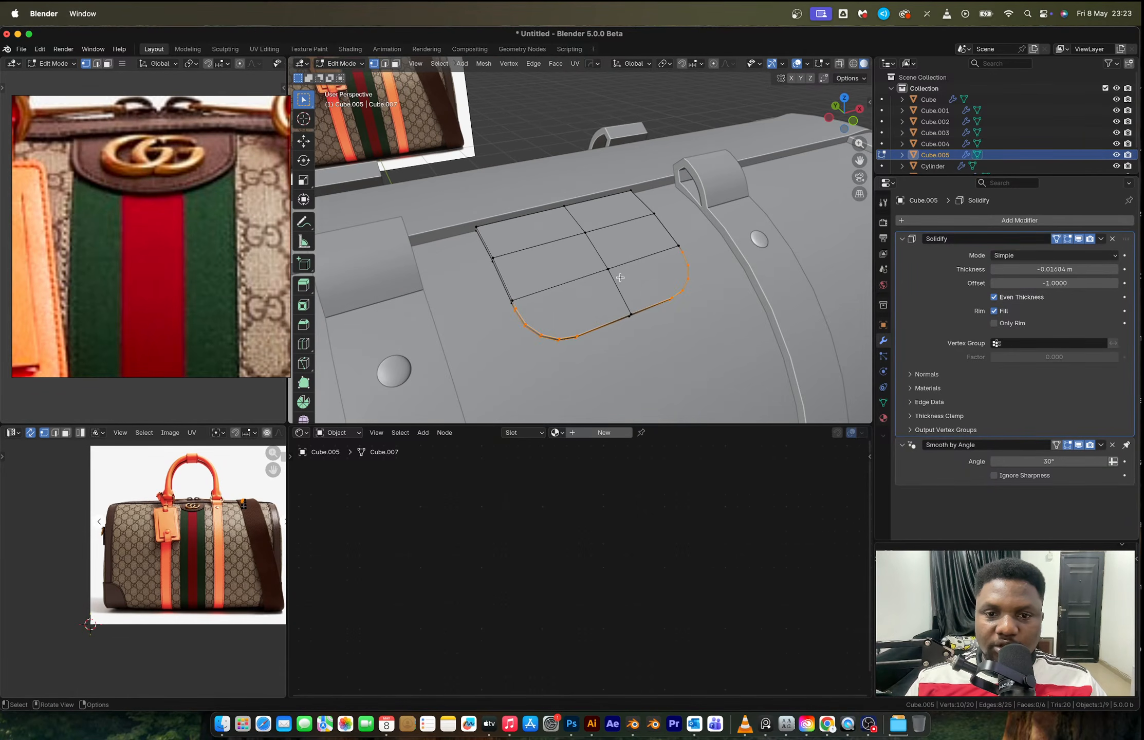
left_click(525, 303)
left_click(679, 255, "shift")
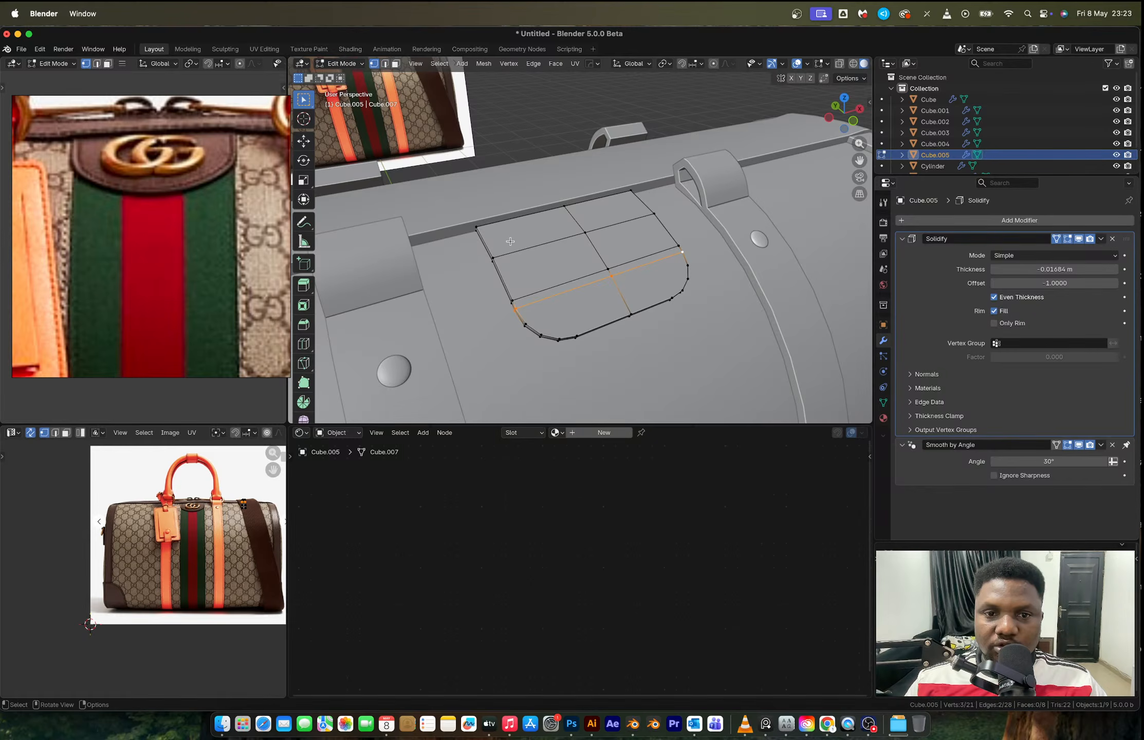
Add a vertical loop cut through the flap's left half and connect its lower end to the bottom edge.
key("ctrl+r")
left_click(507, 223)
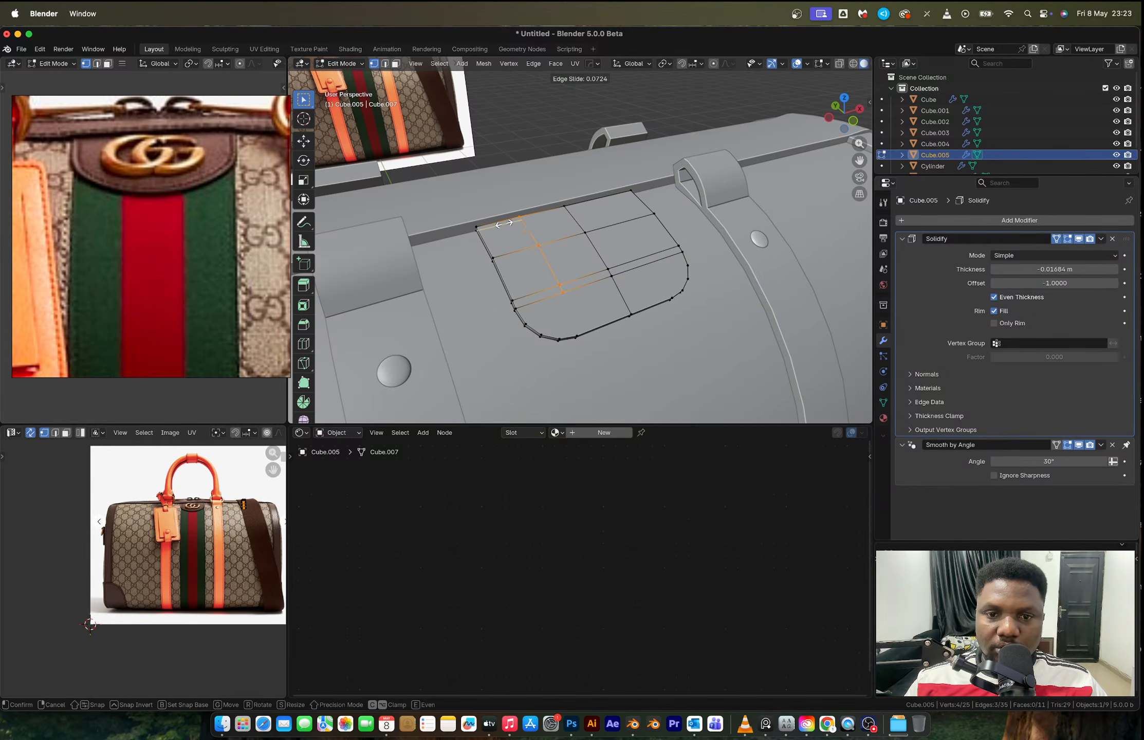
left_click(500, 223)
left_click(557, 293)
left_click(576, 337, "shift")
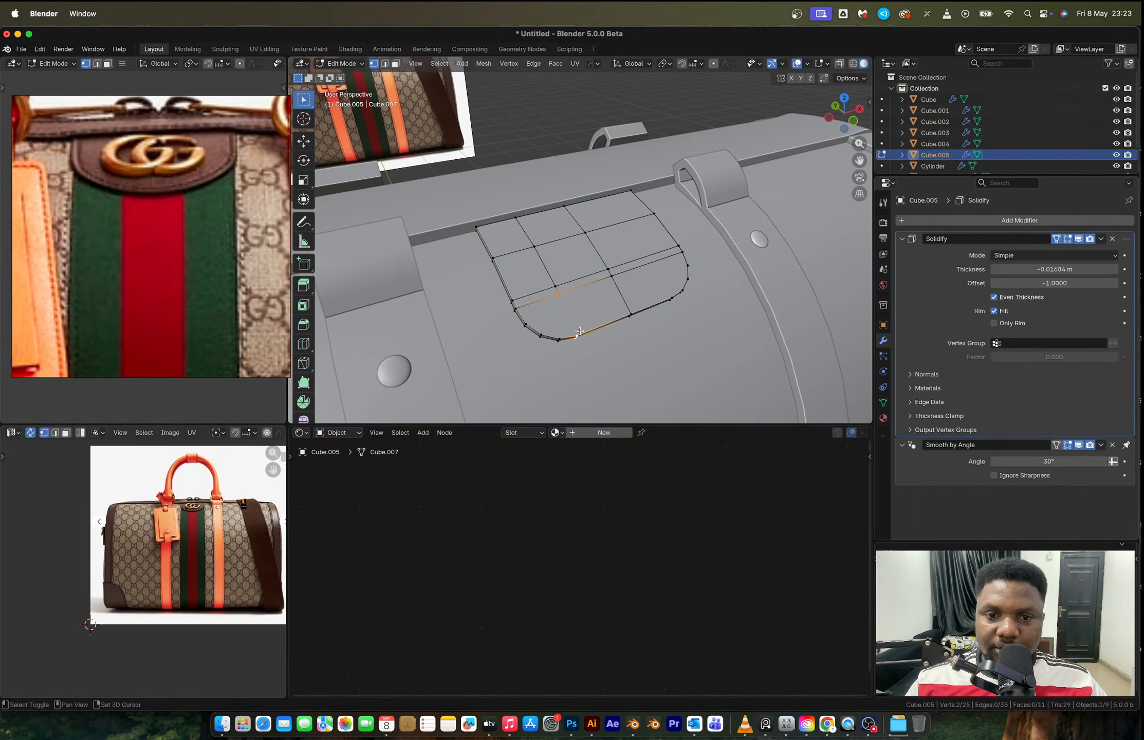
key("Tab")
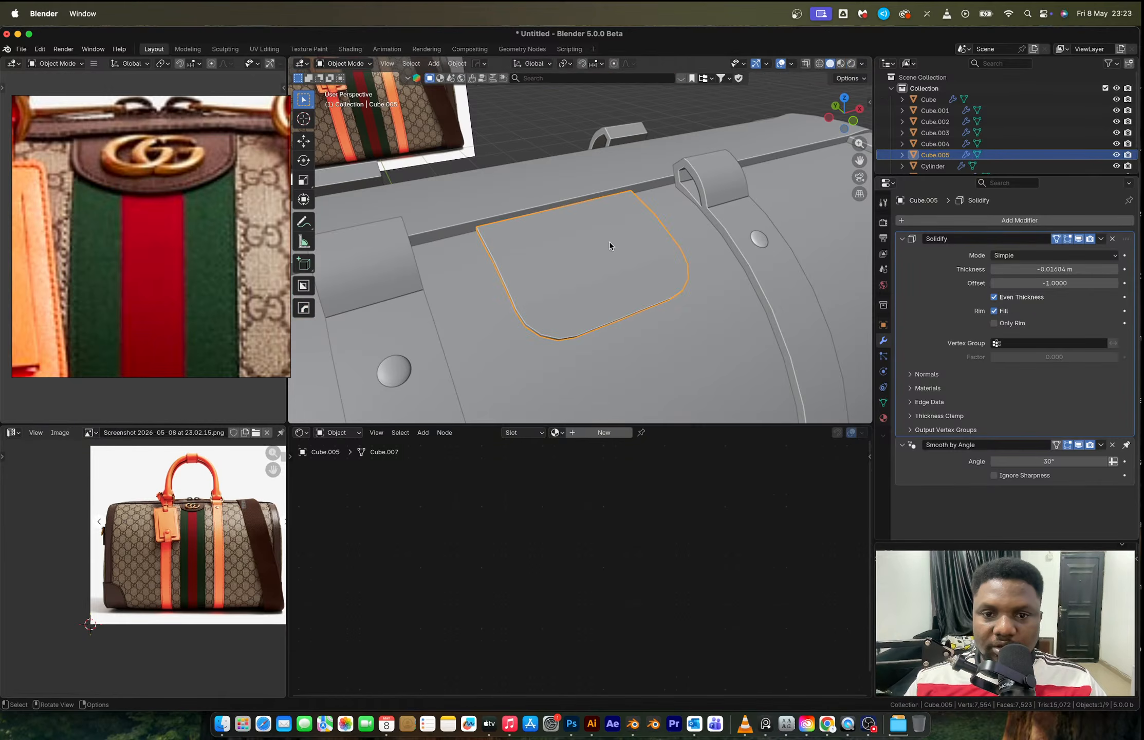
Try to mirror the flap along the X axis with the HardOps mirror.
key("alt+x")
scroll(584, 279, "down", 8)
left_click(498, 387)
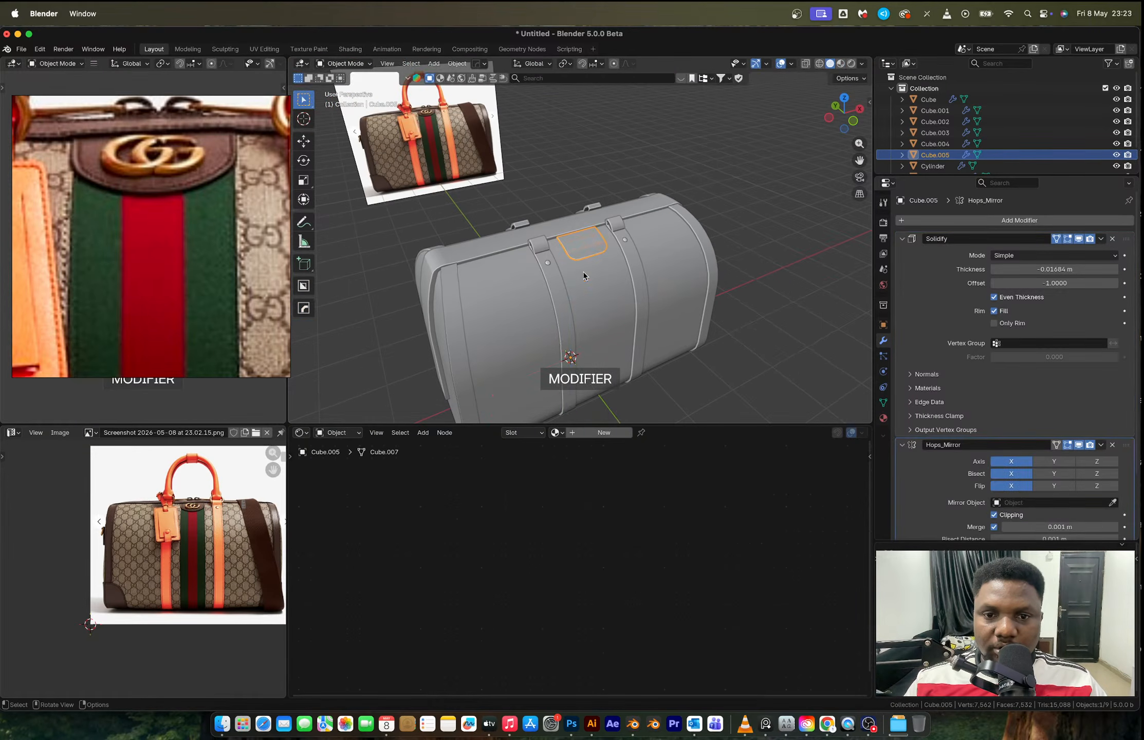
scroll(583, 272, "up", 5)
middle_click_drag(613, 253, 571, 264)
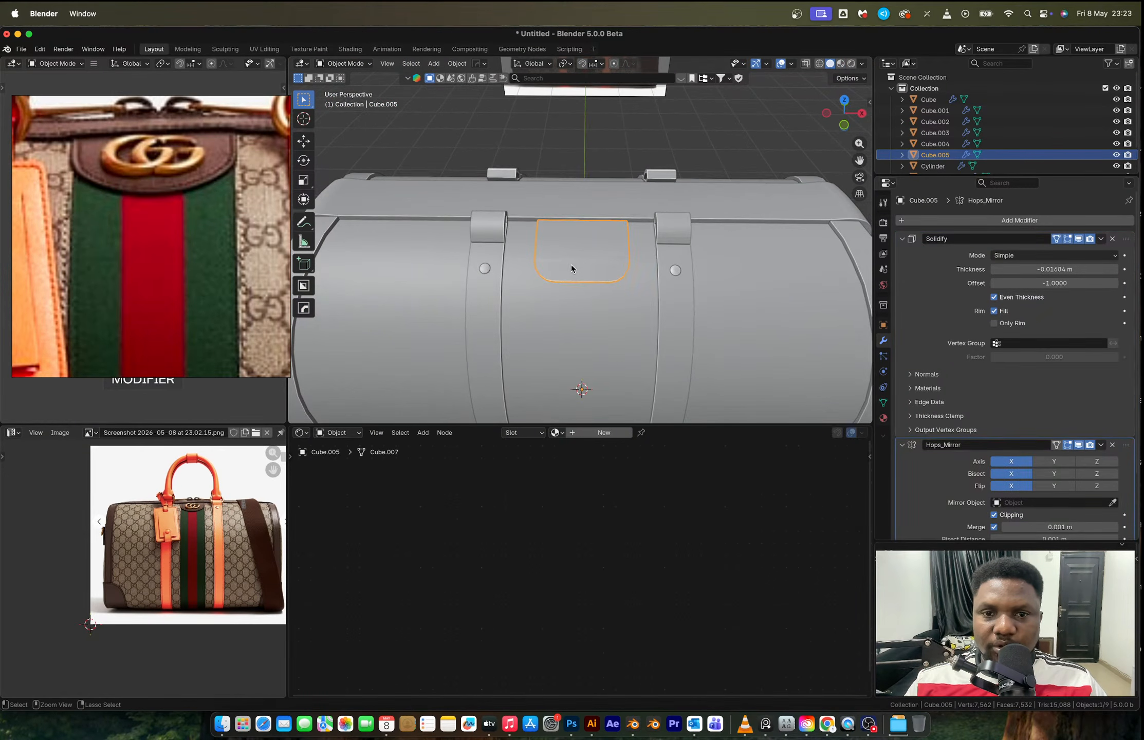
key("super+z")
Add a vertical loop cut through the flap's right half and connect its lower end to the bottom edge.
key("Tab")
scroll(597, 239, "up", 3)
key("ctrl+r")
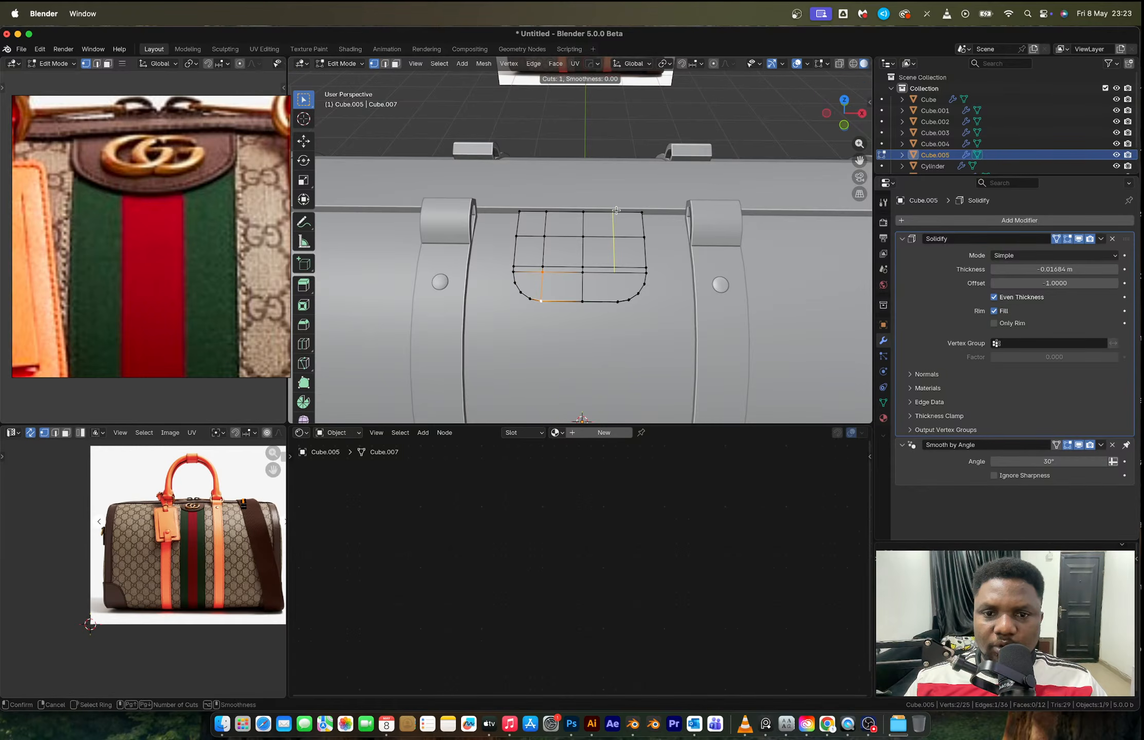
left_click(617, 210)
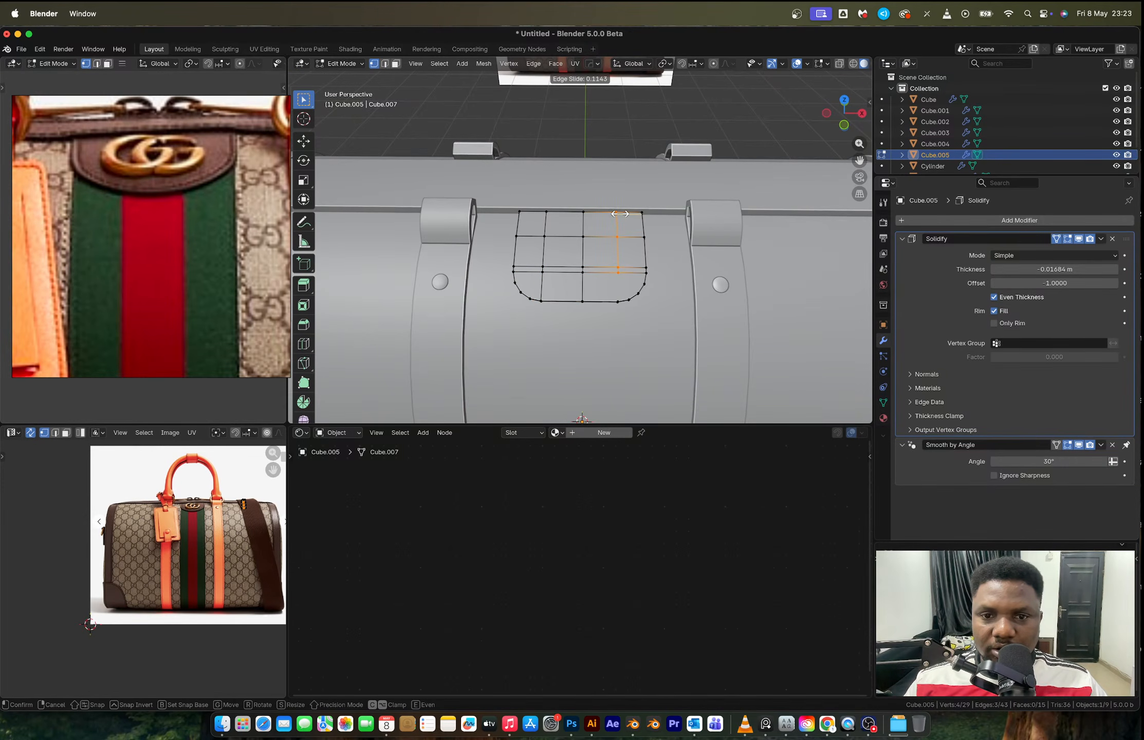
left_click(619, 214)
left_click(617, 273)
left_click(628, 300, "shift")
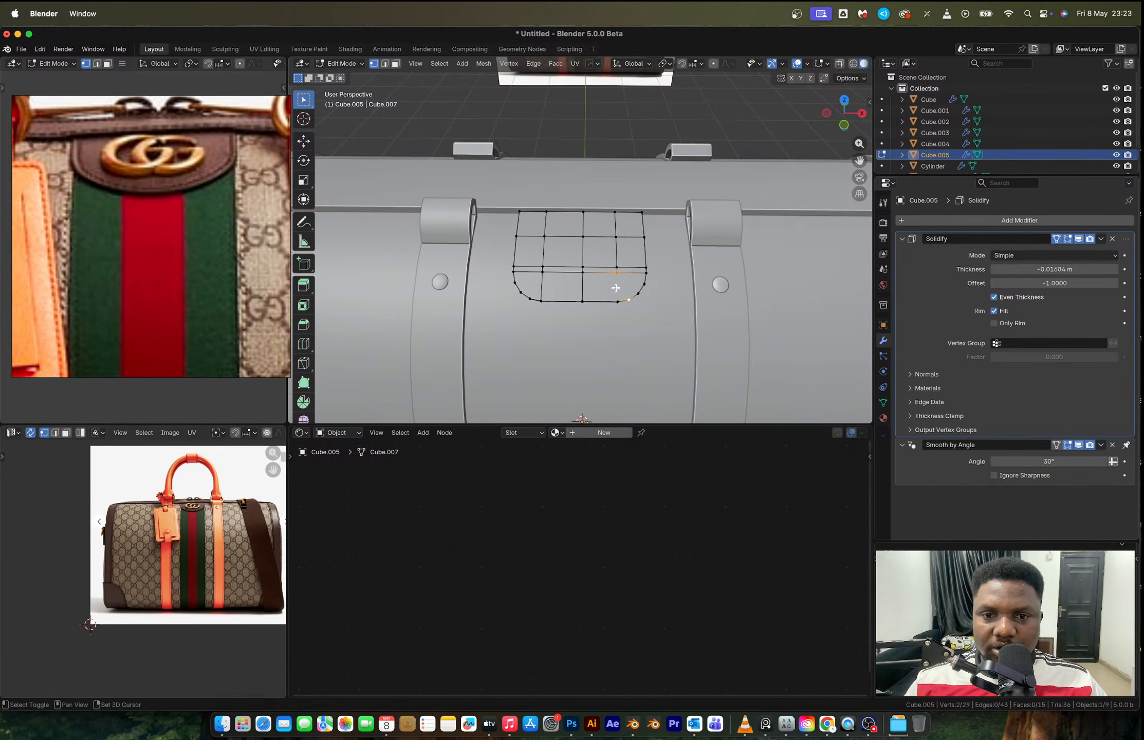
left_click(614, 280)
left_click(613, 291, "shift")
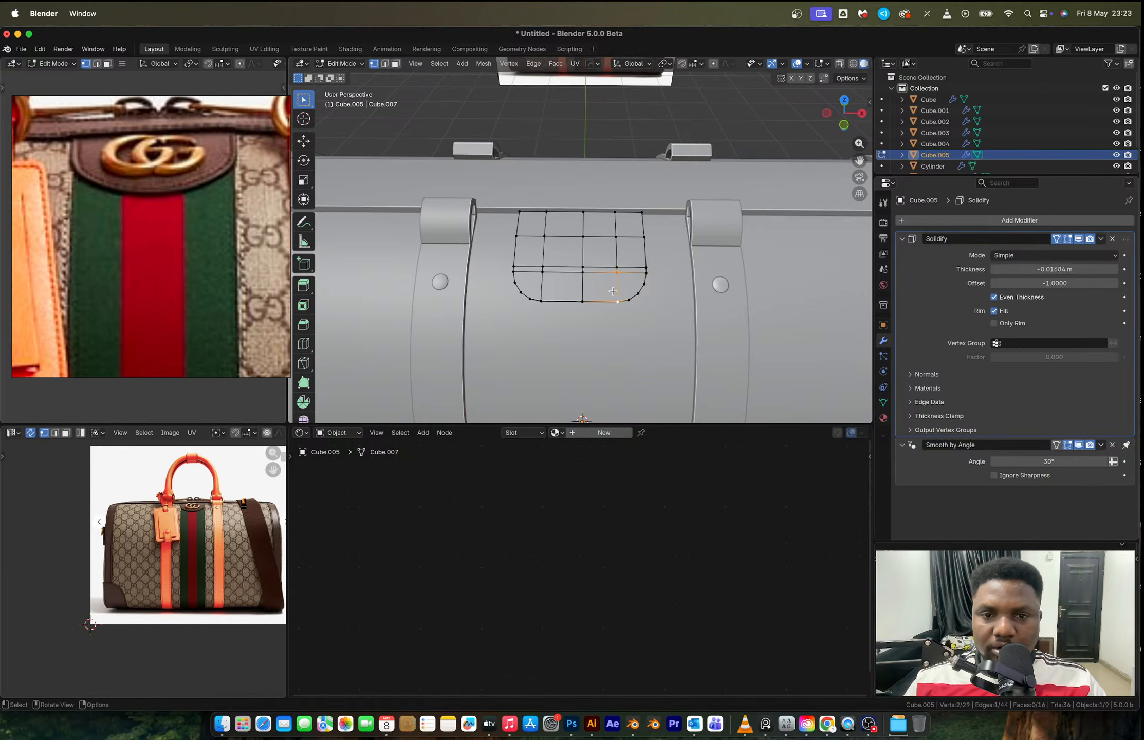
Remove one of the two closely spaced horizontal edge loops above the flap's rounded corners.
middle_click_drag(613, 292, 588, 272)
key("2")
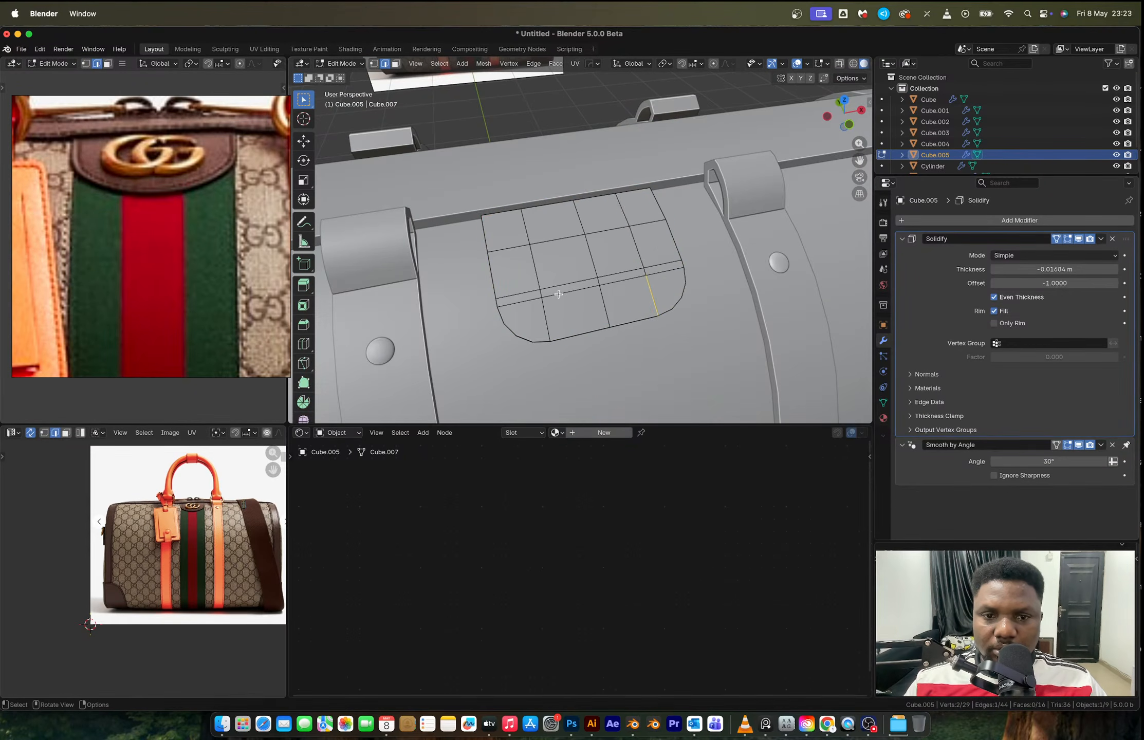
left_click(550, 296, "alt")
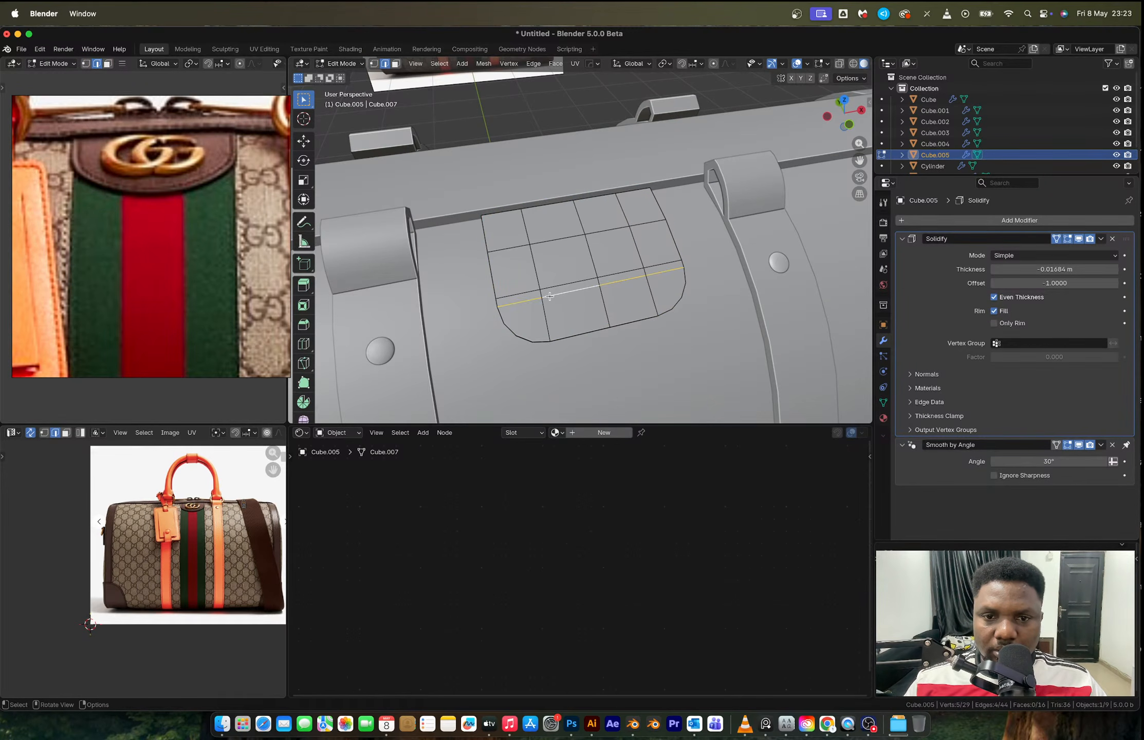
key("x")
left_click(550, 296)
key("Tab")
middle_click_drag(566, 294, 550, 252)
scroll(550, 252, "down", 3)
scroll(550, 252, "up", 4)
Switch to Chrome, search for "gucci logo svg" and open the Worldvectorlogo result.
key("ctrl+Right")
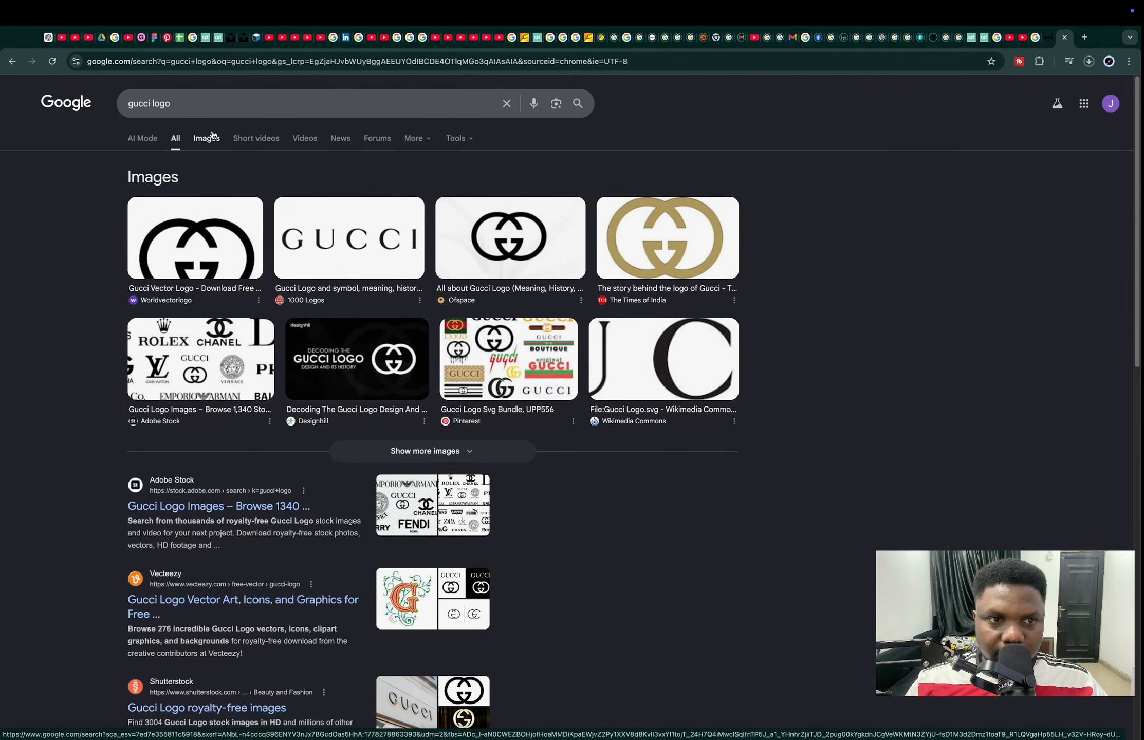
left_click(209, 105)
type("svg")
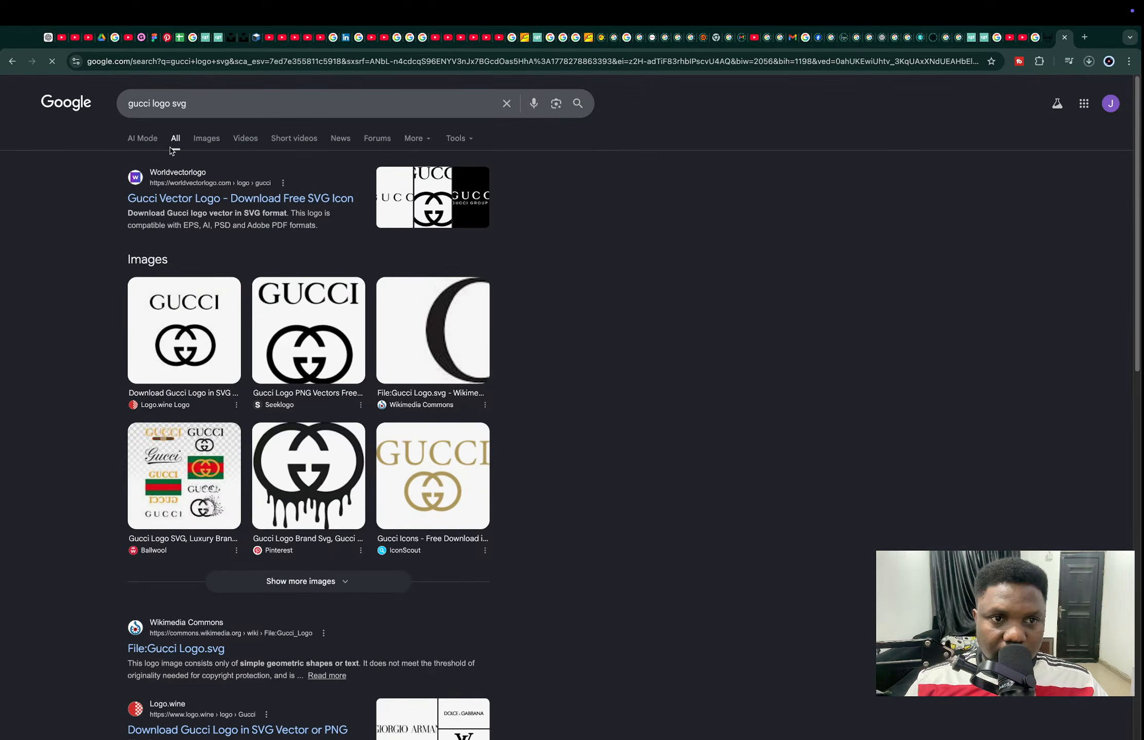
left_click(277, 199)
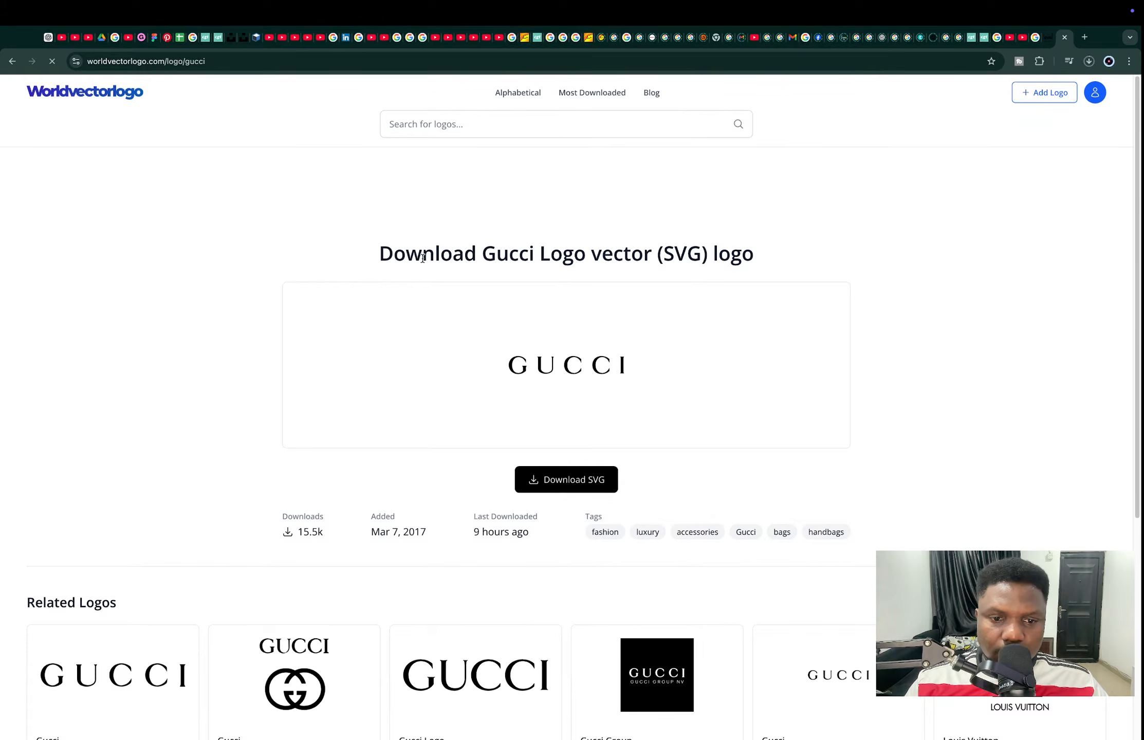
Open the related Gucci logo with the wordmark above the interlocking GG emblem and download its SVG.
scroll(508, 442, "down", 1)
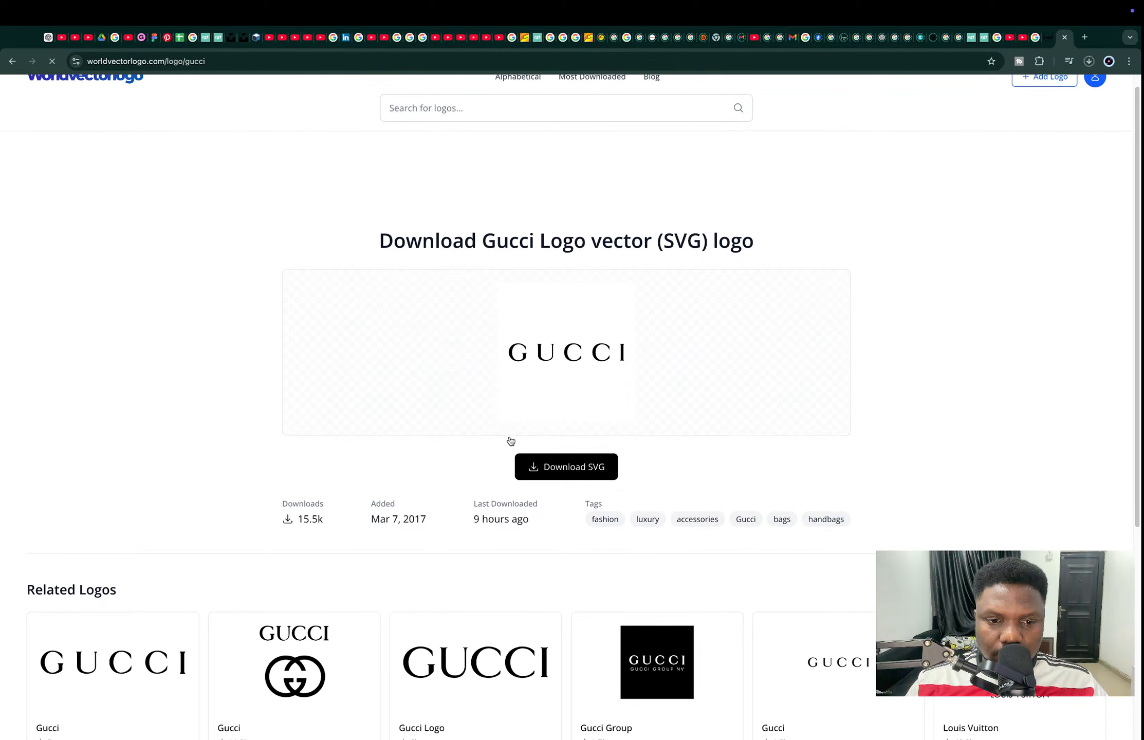
scroll(504, 442, "down", 5)
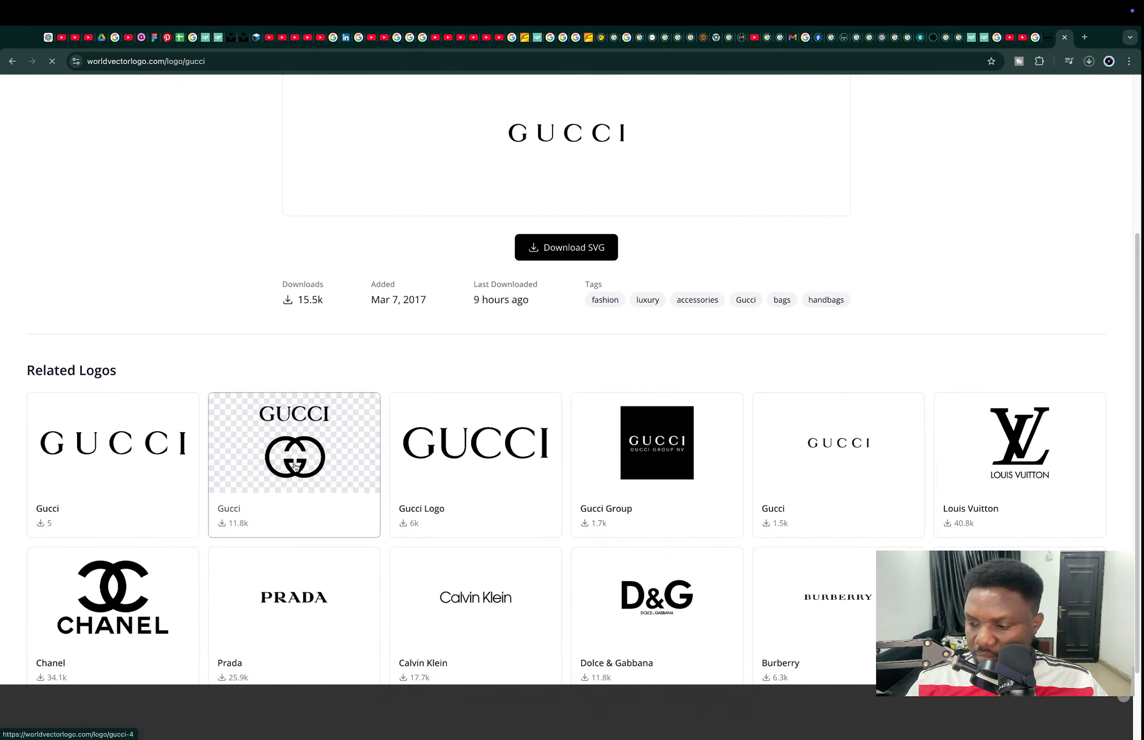
left_click(295, 465)
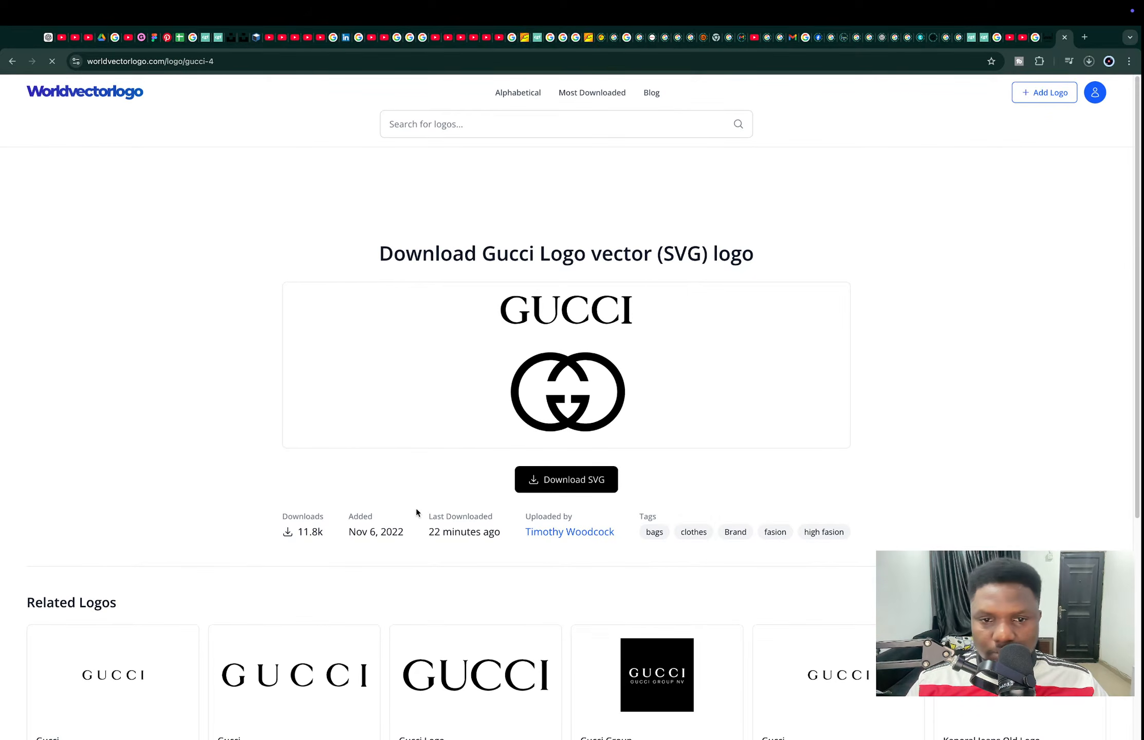
left_click(572, 485)
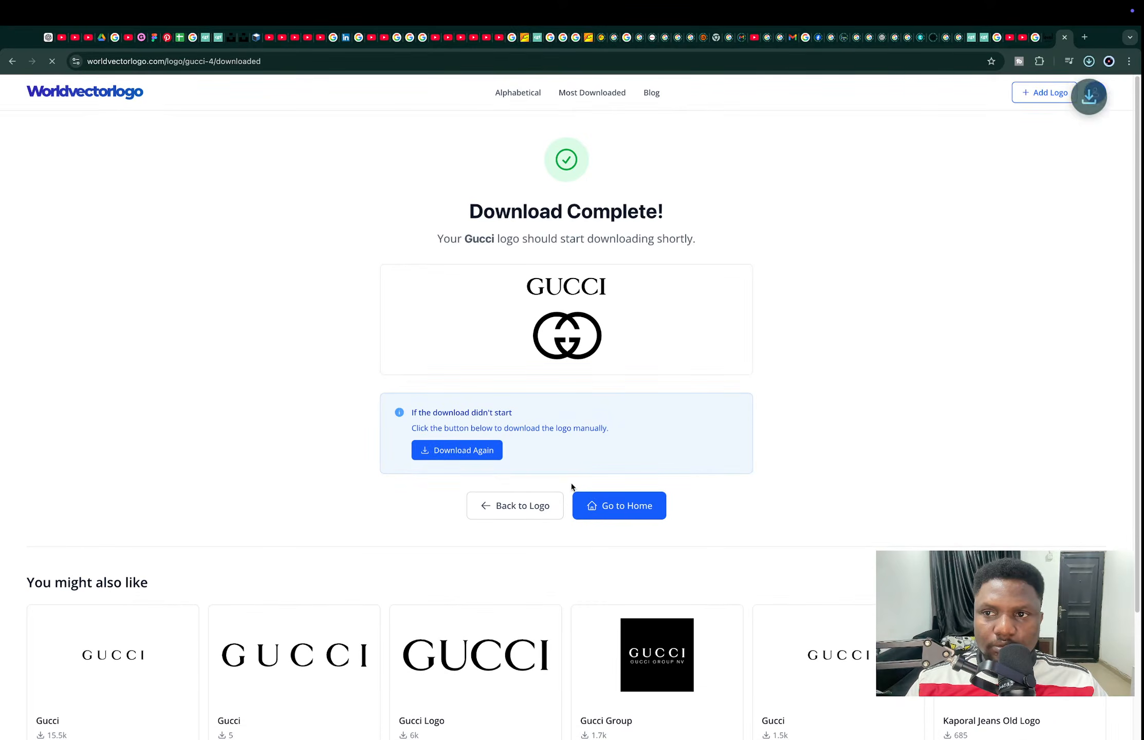
Bring the downloaded logo file into the Blender scene, importing it as SVG rather than Grease Pencil.
left_click_drag(1022, 89, 943, 211)
key("super+Tab")
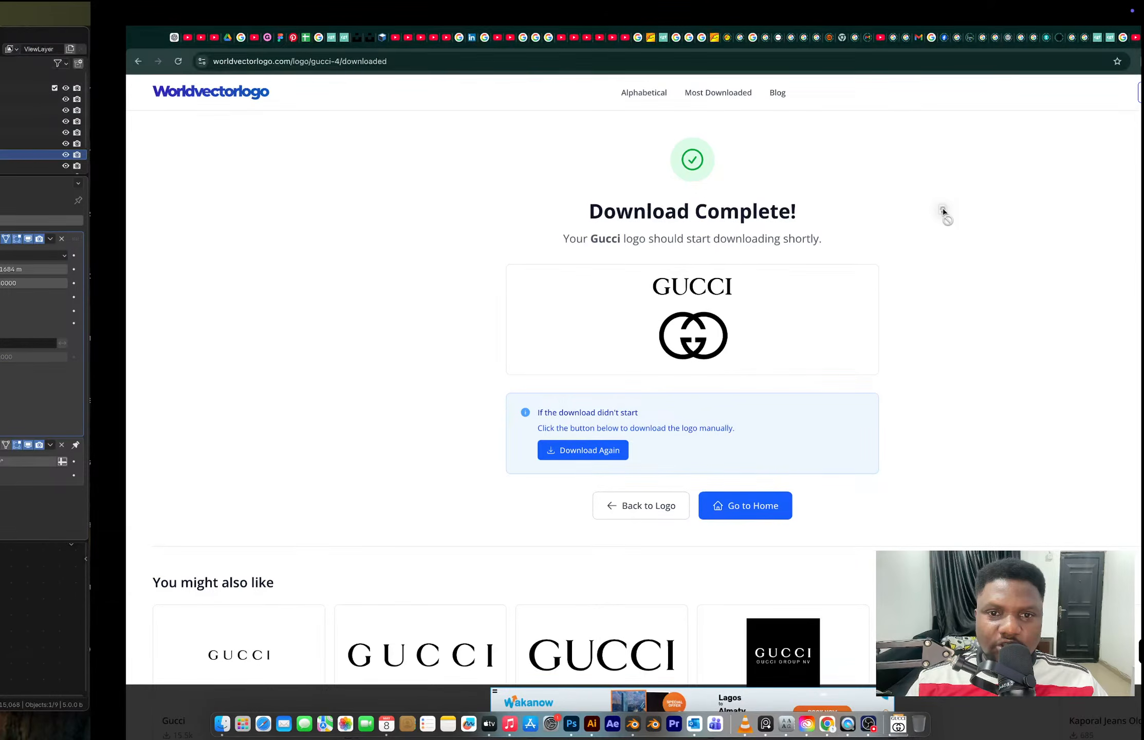
left_click_drag(943, 207, 720, 128)
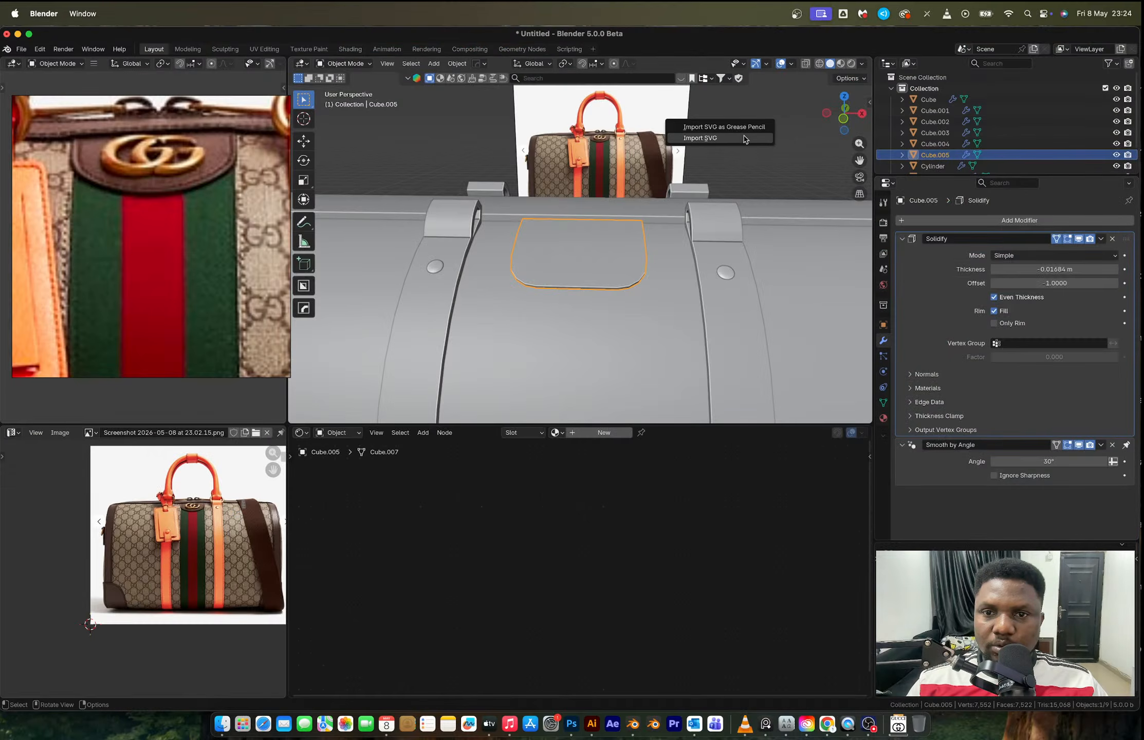
left_click(712, 139)
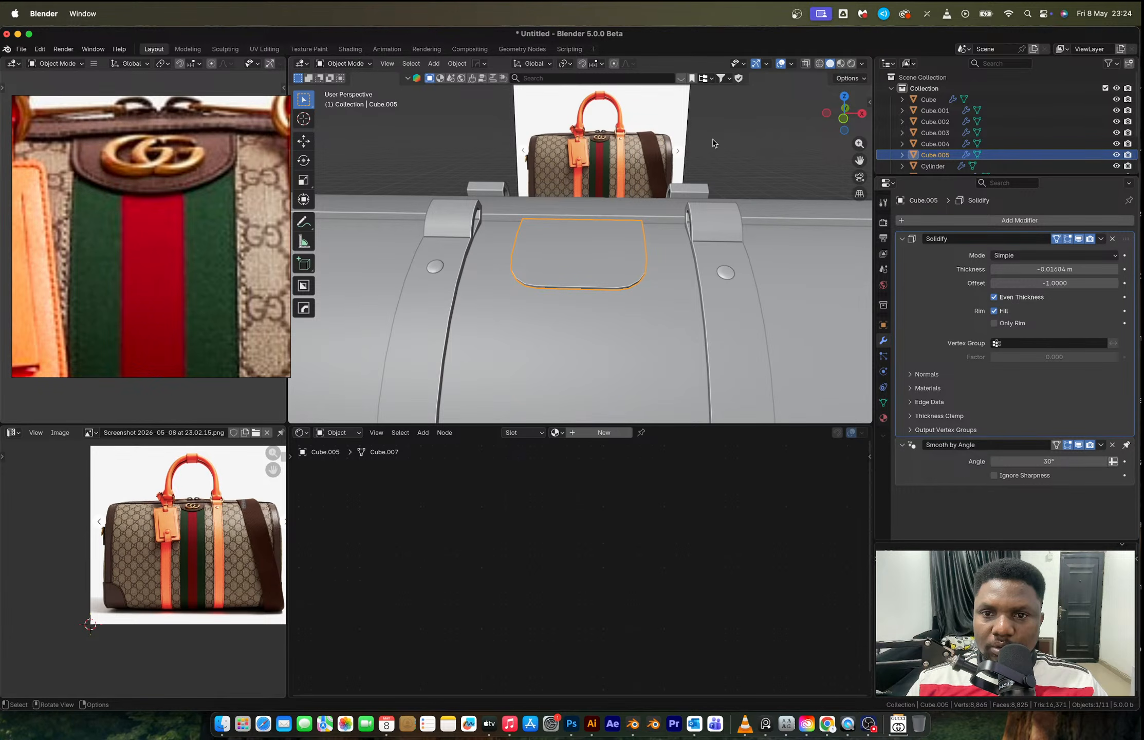
Select all objects in the gucci-4.svg collection and frame the imported logo in the viewport.
scroll(925, 134, "down", 2)
right_click(925, 151)
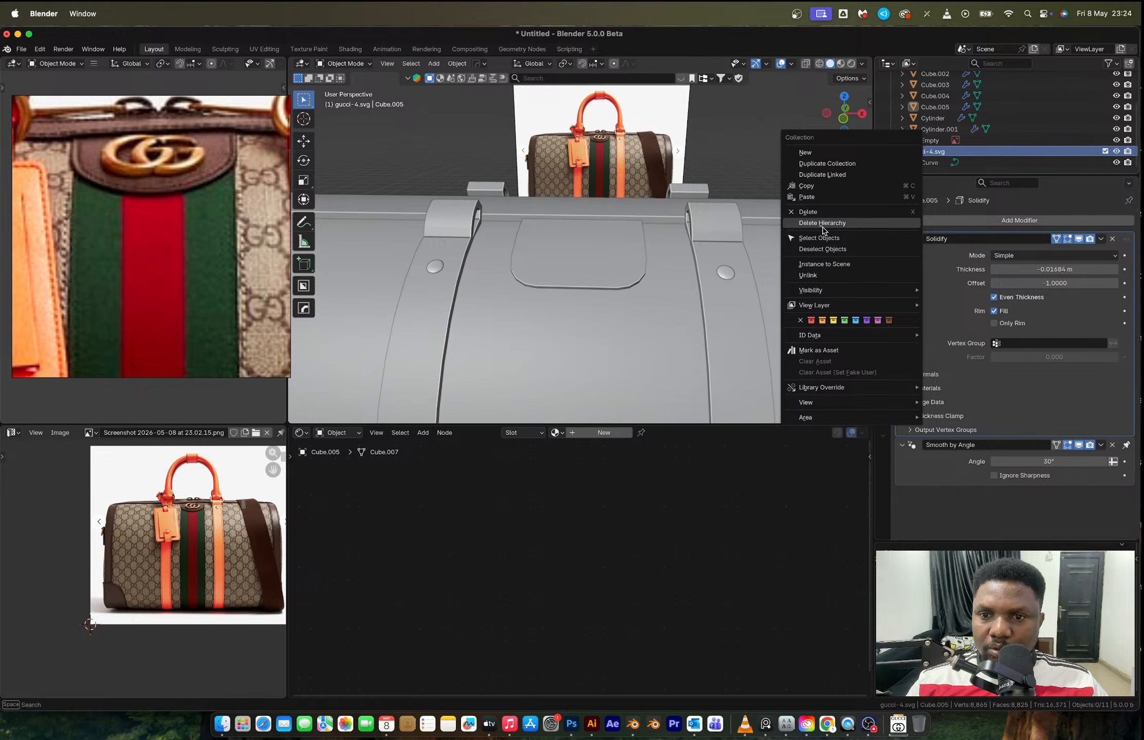
left_click(819, 238)
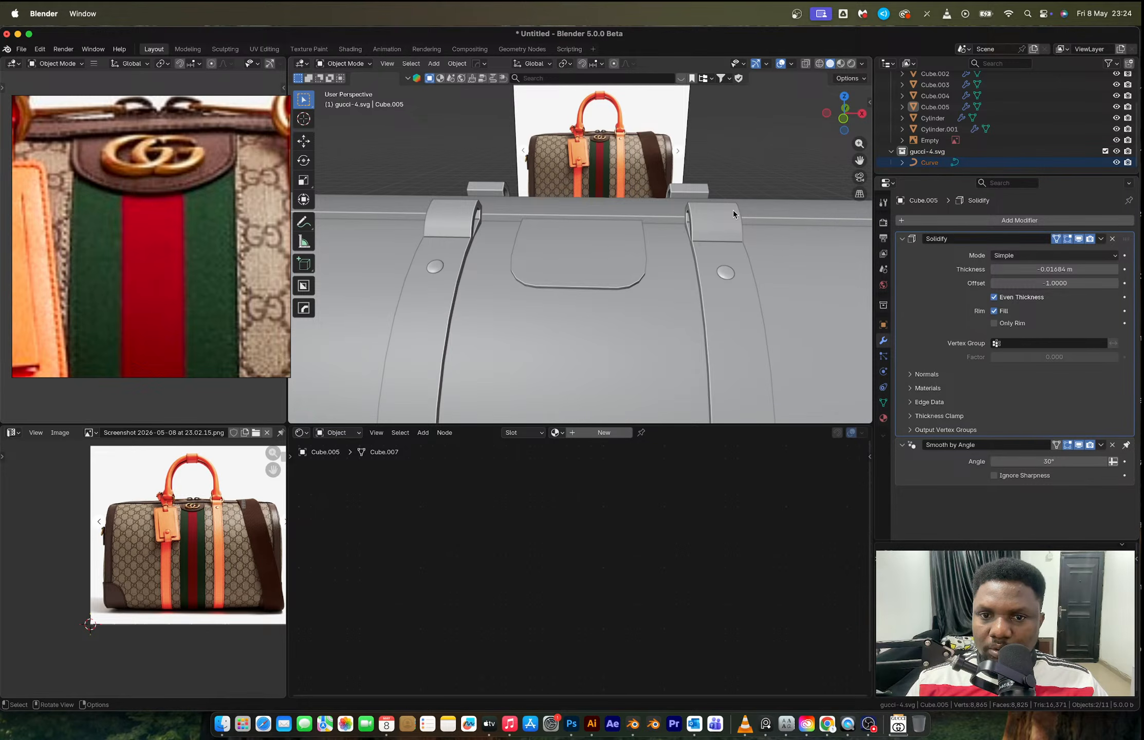
scroll(733, 211, "down", 8)
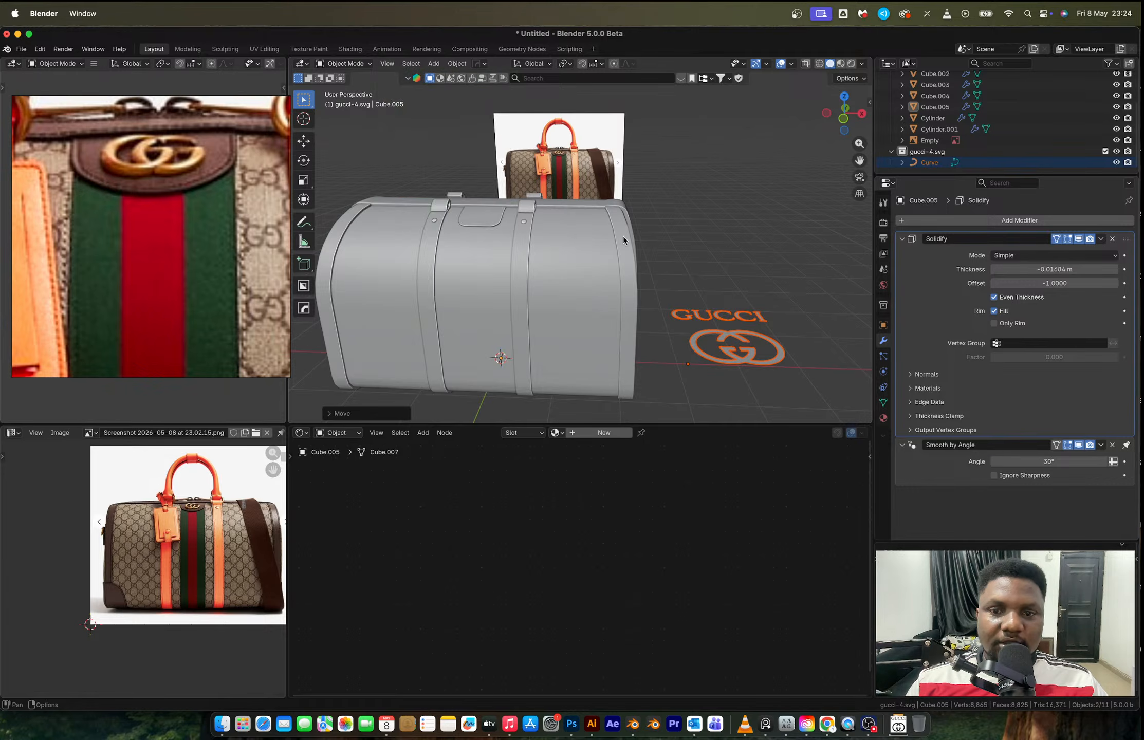
key("KP_Decimal")
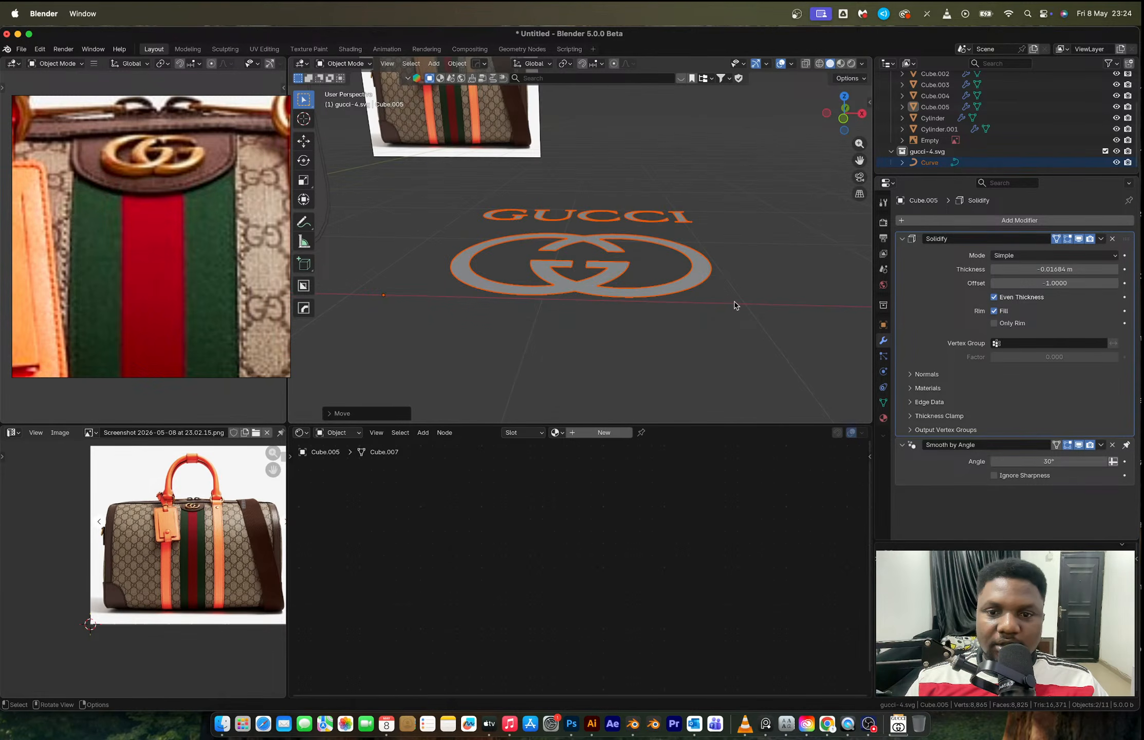
Convert the imported Gucci logo curves to a mesh with Visual Geometry to Mesh.
key("ctrl+a")
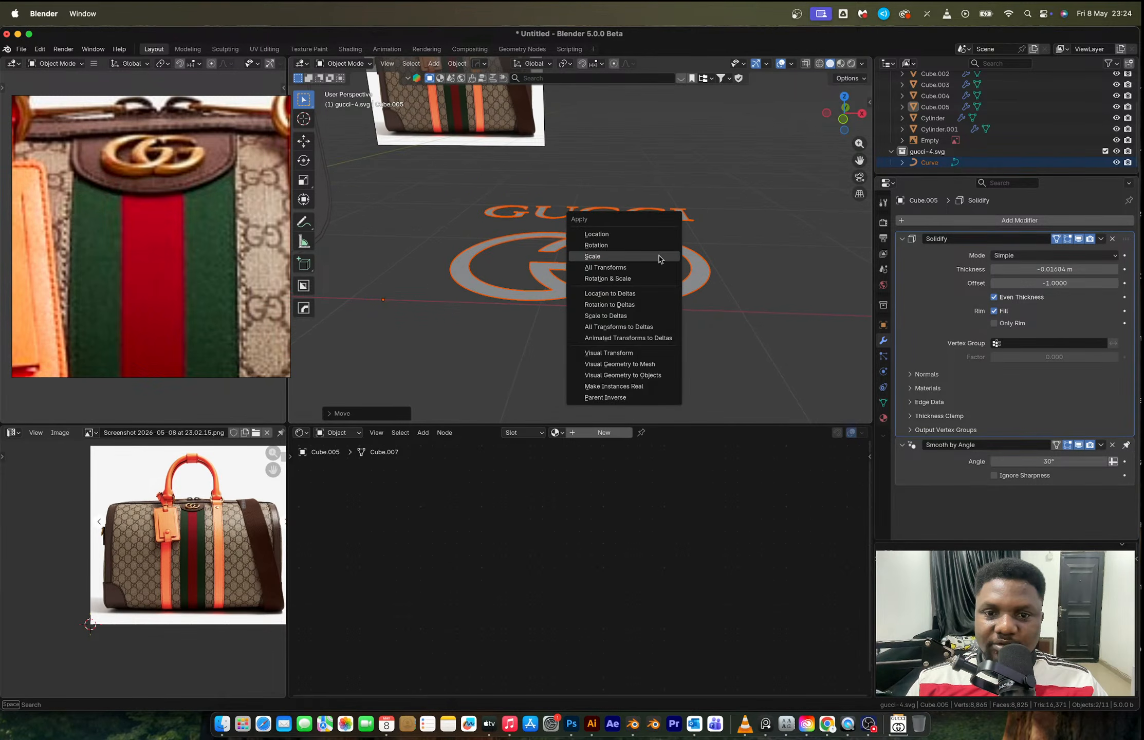
left_click(632, 364)
middle_click_drag(653, 273, 616, 294)
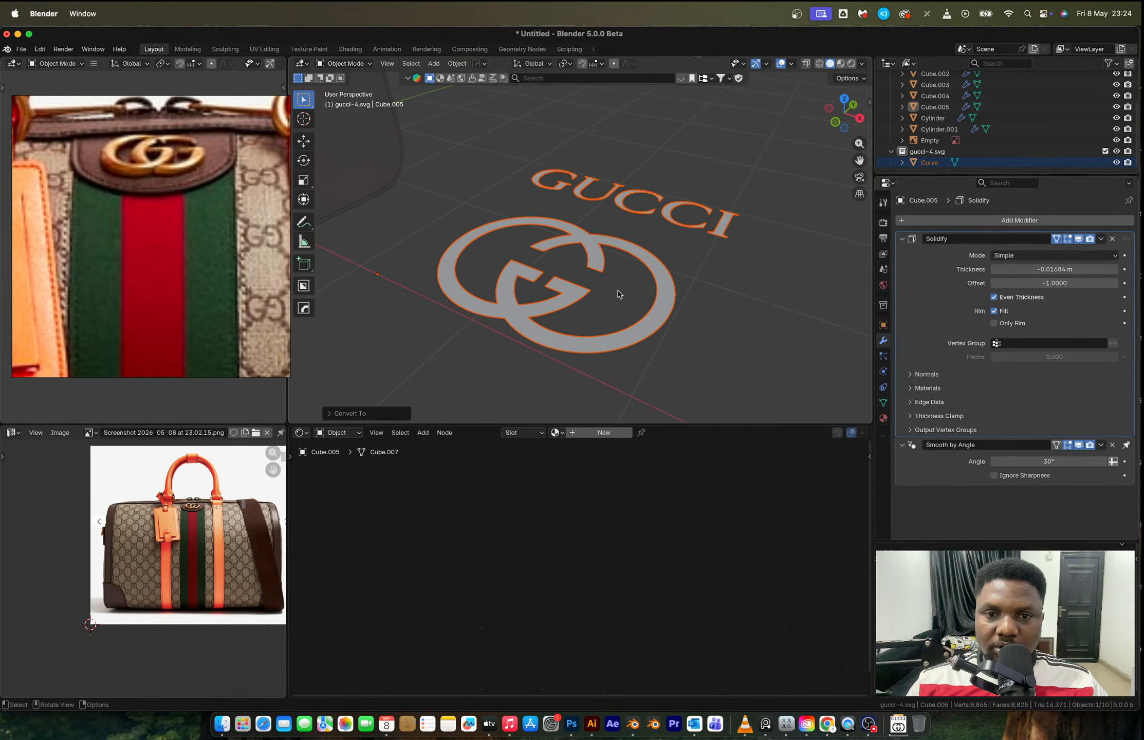
Set the Gucci logo mesh's origin to its geometry.
left_click(669, 289)
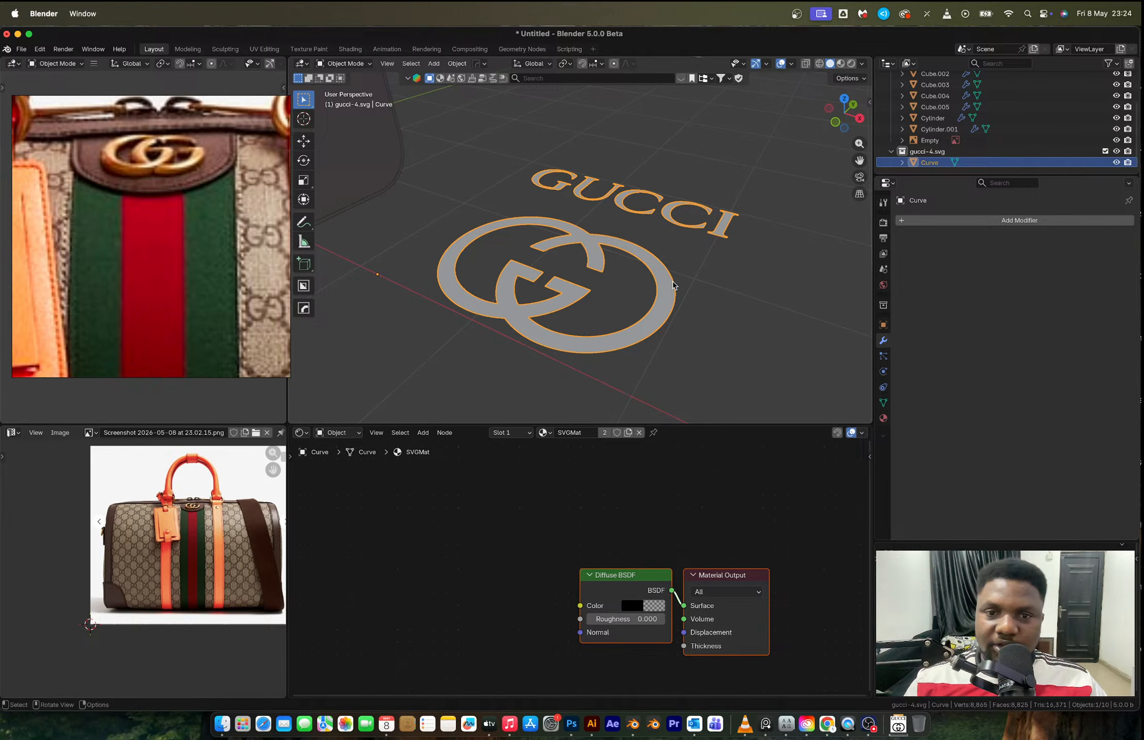
right_click(673, 286)
mouse_move(660, 320)
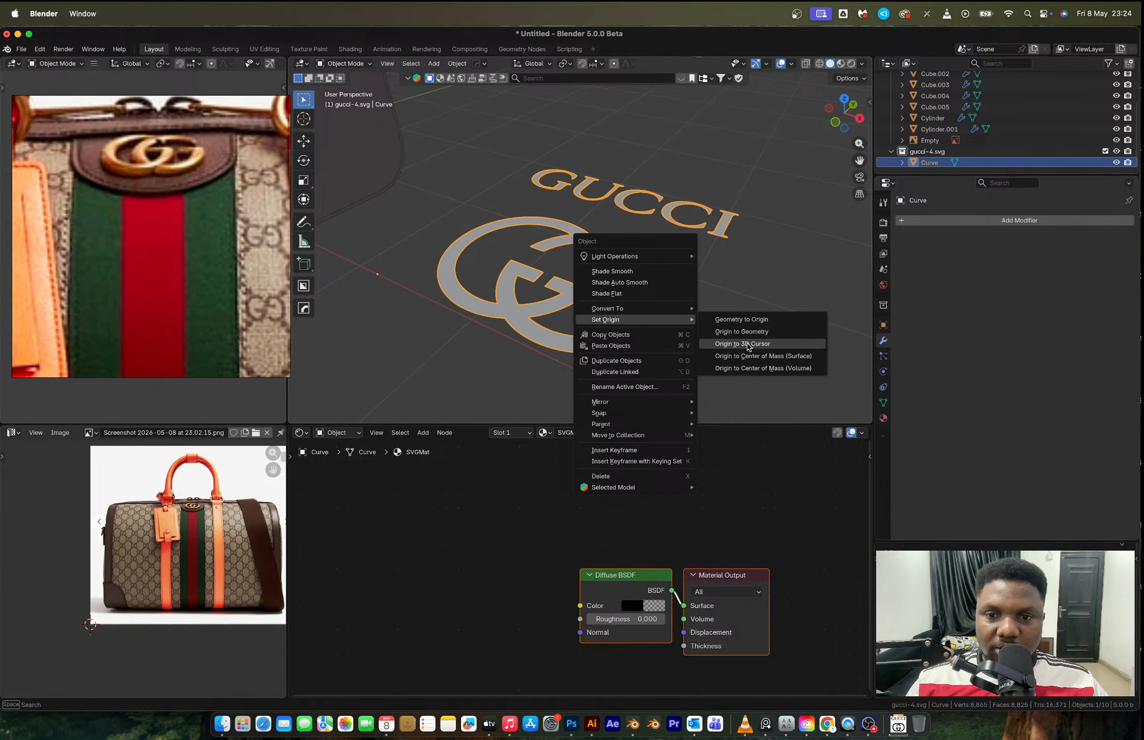
left_click(744, 333)
middle_click_drag(672, 288, 679, 278)
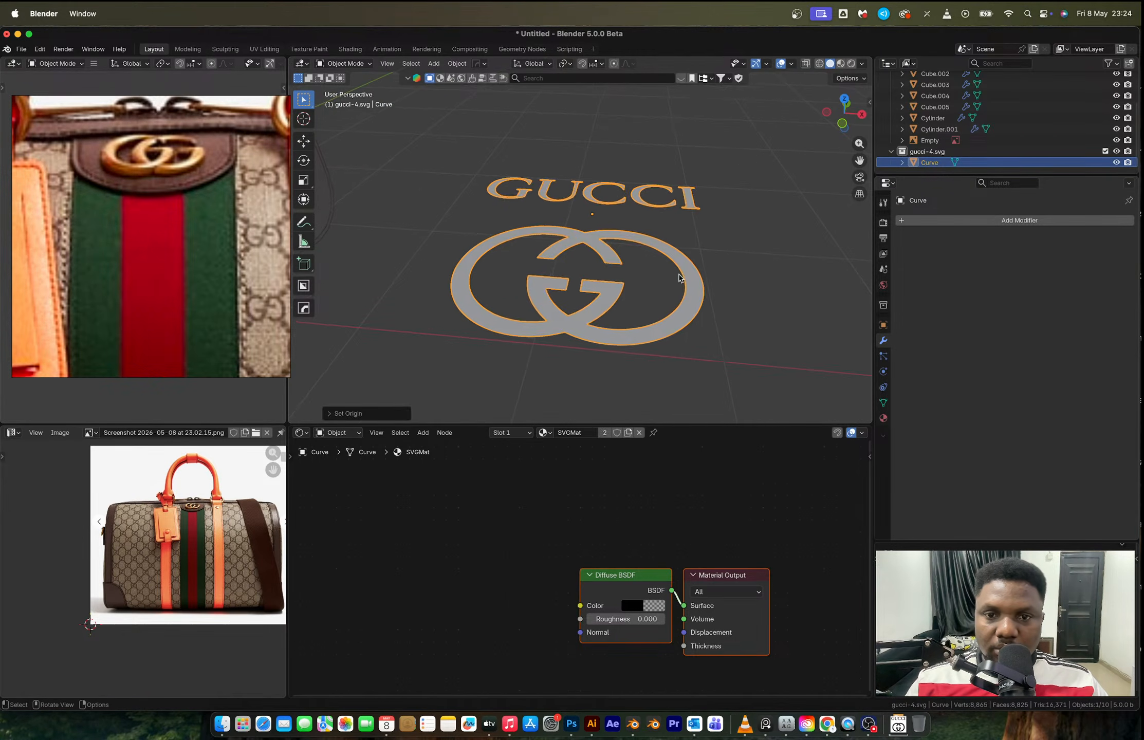
key("Tab")
key("a")
key("s")
right_click(663, 276)
key("Tab")
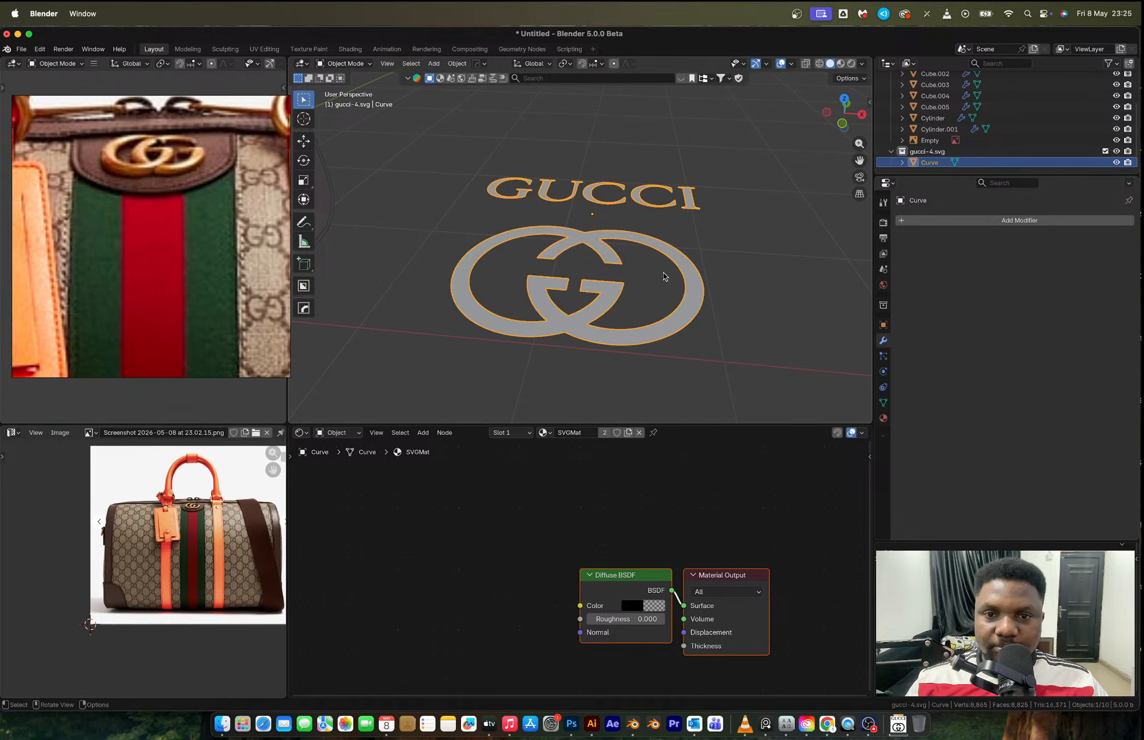
Try to give the whole logo mesh thickness by extruding it.
key("Tab")
middle_click_drag(662, 266, 619, 266)
key("Tab")
right_click(616, 263)
mouse_move(616, 264)
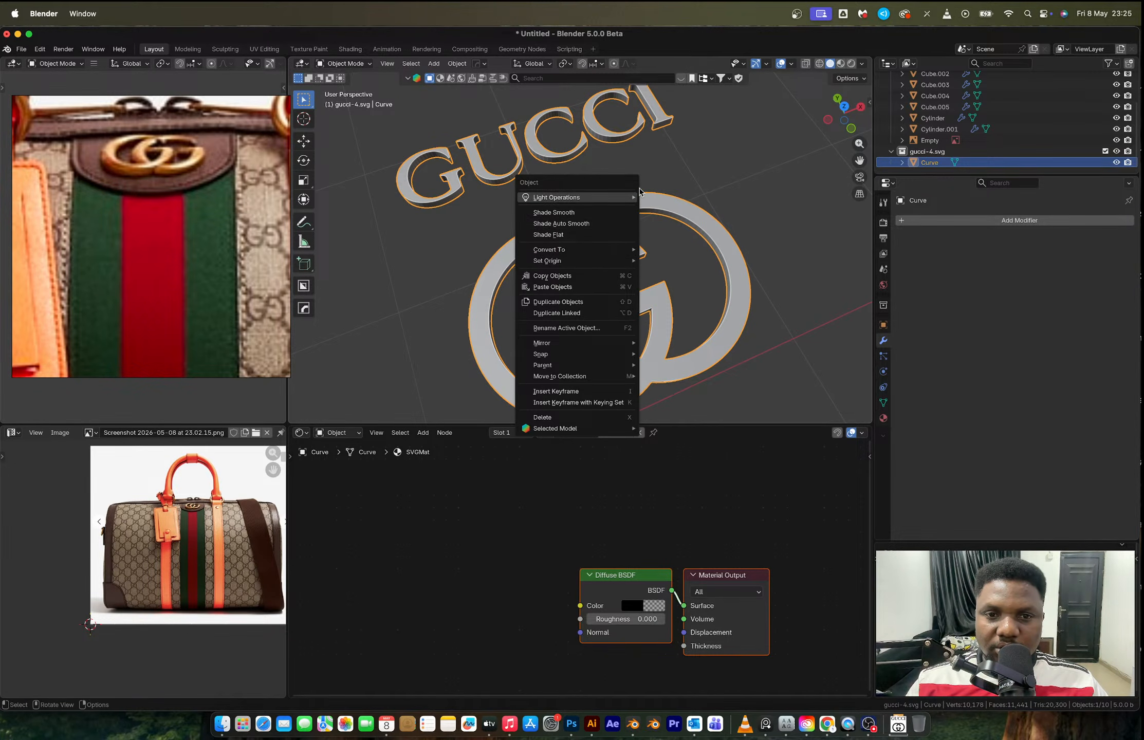
key("Tab")
middle_click_drag(659, 170, 630, 209)
key("Tab")
Place the 3D cursor on the bag's front flap and snap the Gucci logo mesh to the cursor.
scroll(626, 214, "down", 12)
scroll(619, 256, "up", 5)
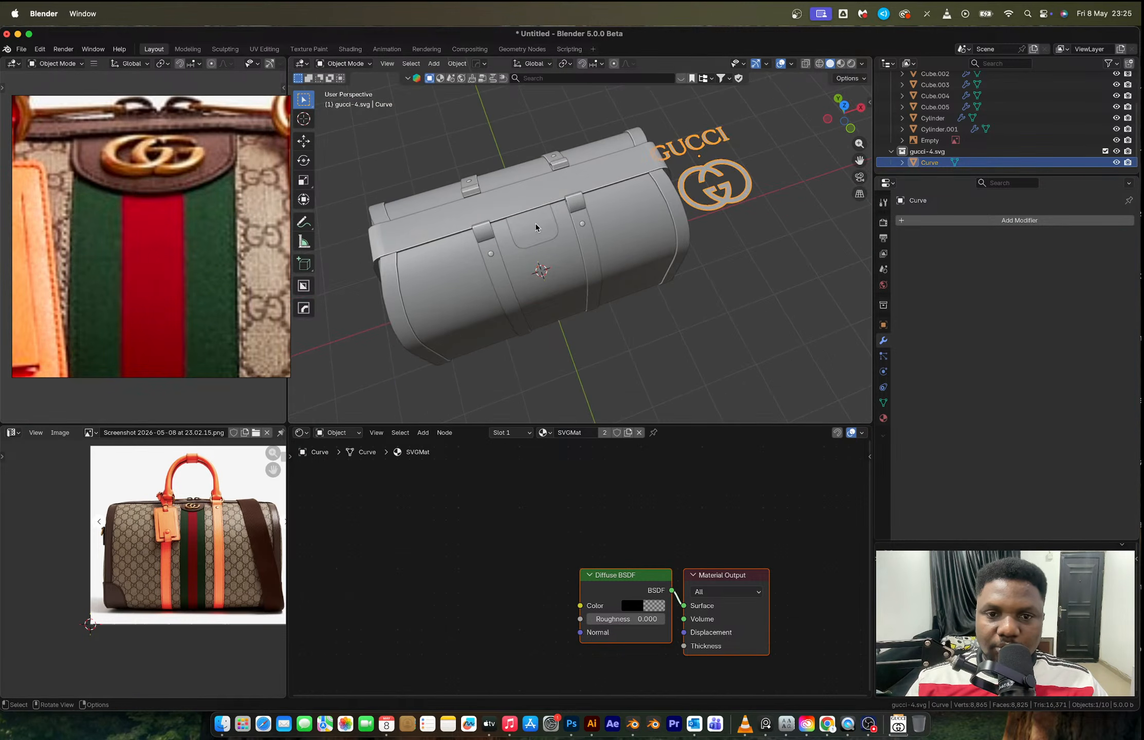
left_click(536, 224)
key("Tab")
scroll(431, 187, "up", 6)
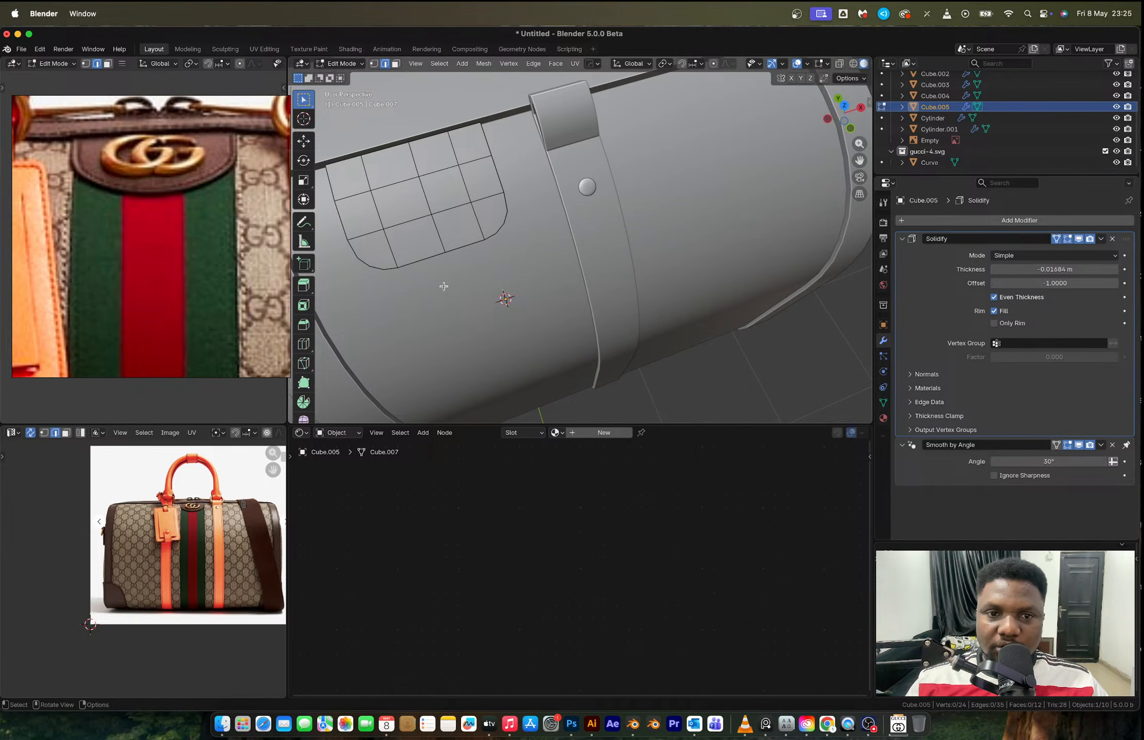
key("Tab")
scroll(447, 282, "down", 10)
middle_click_drag(447, 283, 461, 269)
left_click(680, 194)
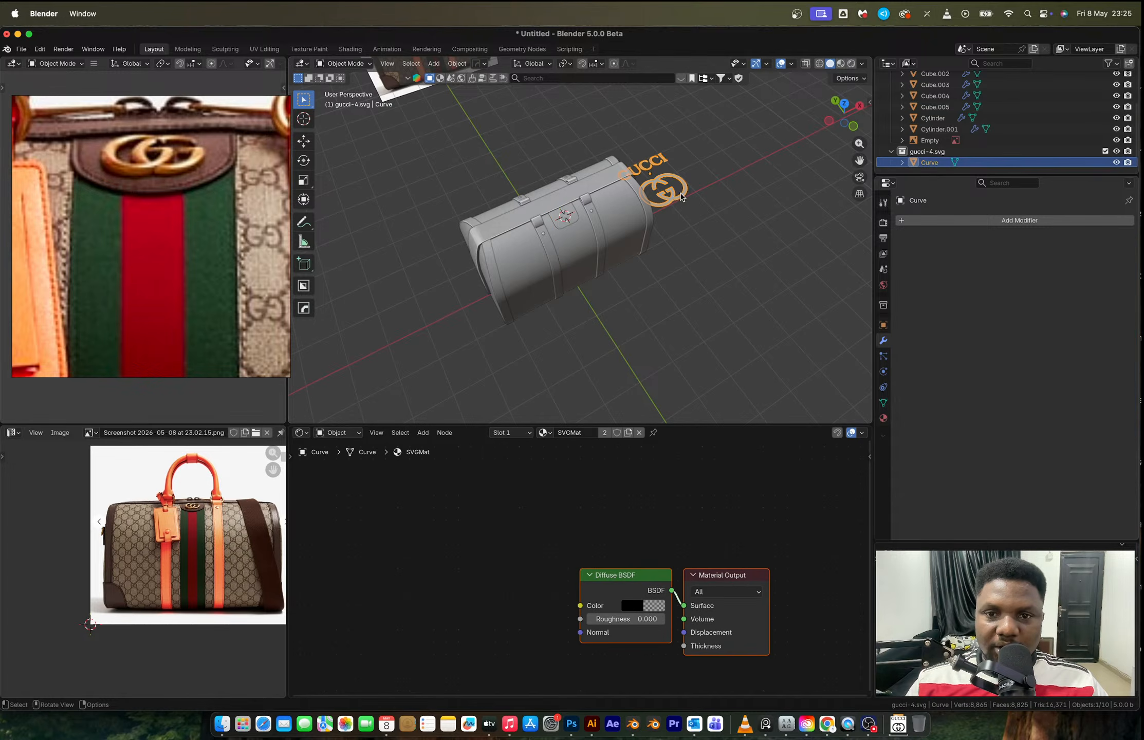
key("shift+s")
left_click(677, 128)
scroll(623, 258, "up", 8)
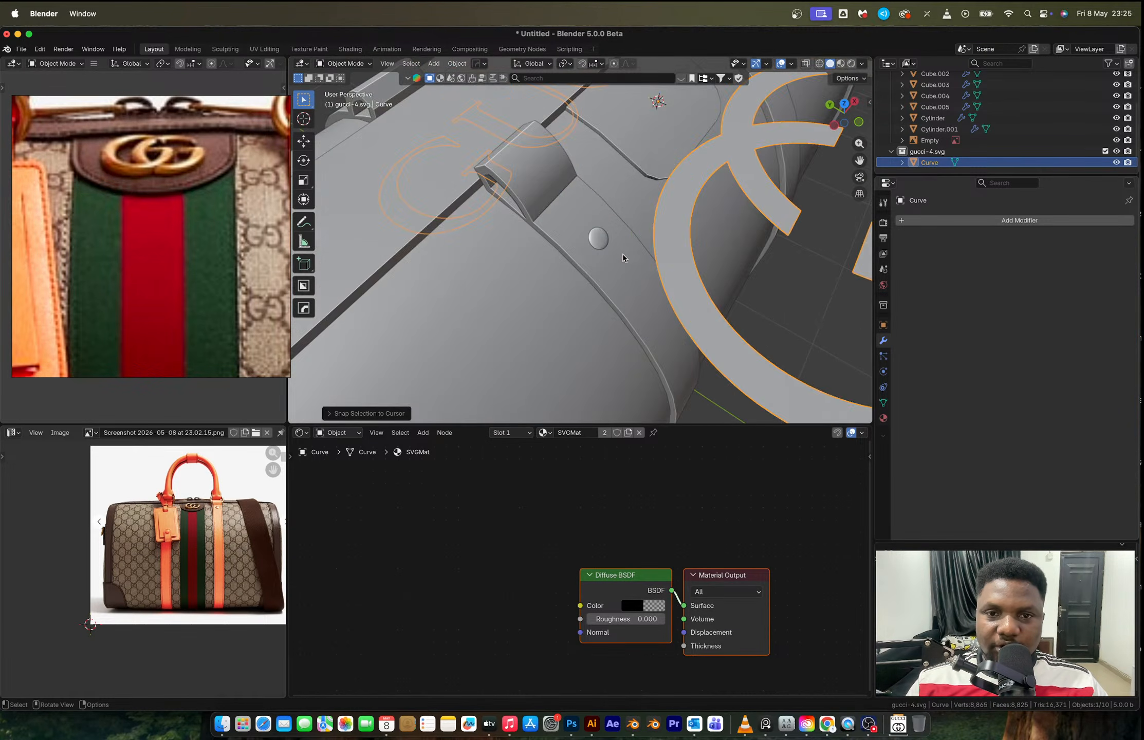
Scale the Gucci logo down to fit within the front flap and frame it in the viewport.
scroll(623, 258, "down", 8)
key("s")
left_click(616, 212)
scroll(617, 212, "up", 8)
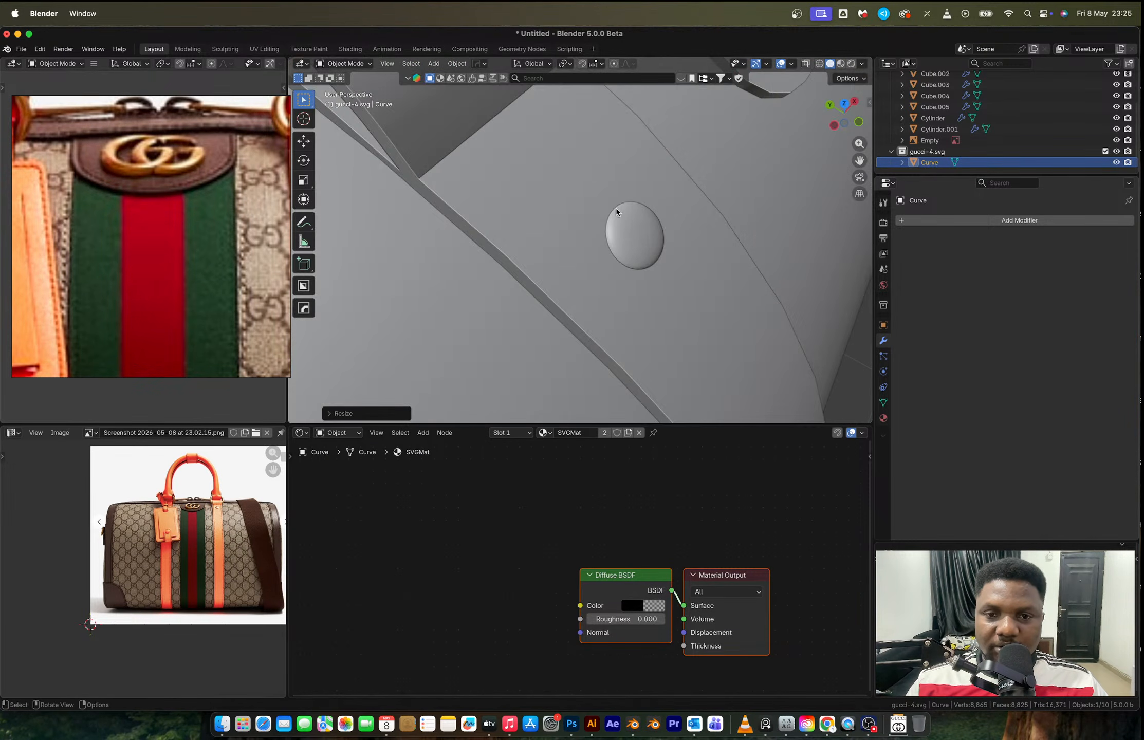
middle_click_drag(617, 212, 659, 288)
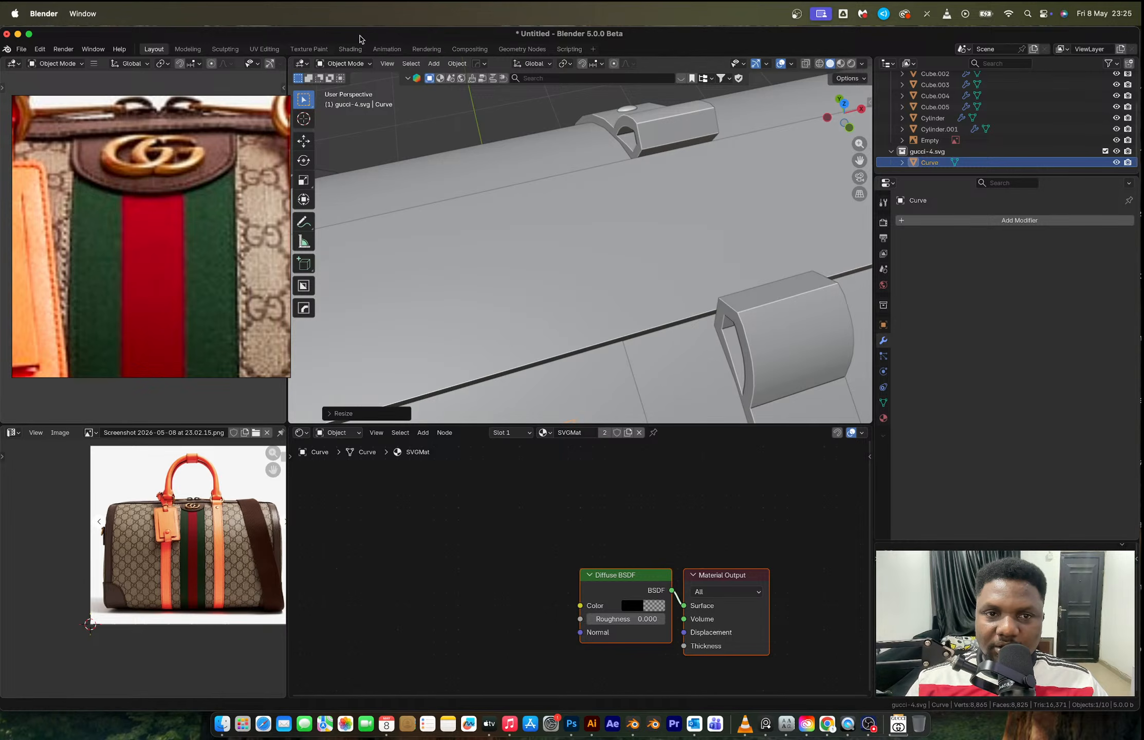
left_click(387, 63)
left_click(411, 134)
middle_click_drag(521, 171, 585, 216)
Rotate the logo about the global X axis to match the slope of the front flap.
key("r")
key("y")
key("x")
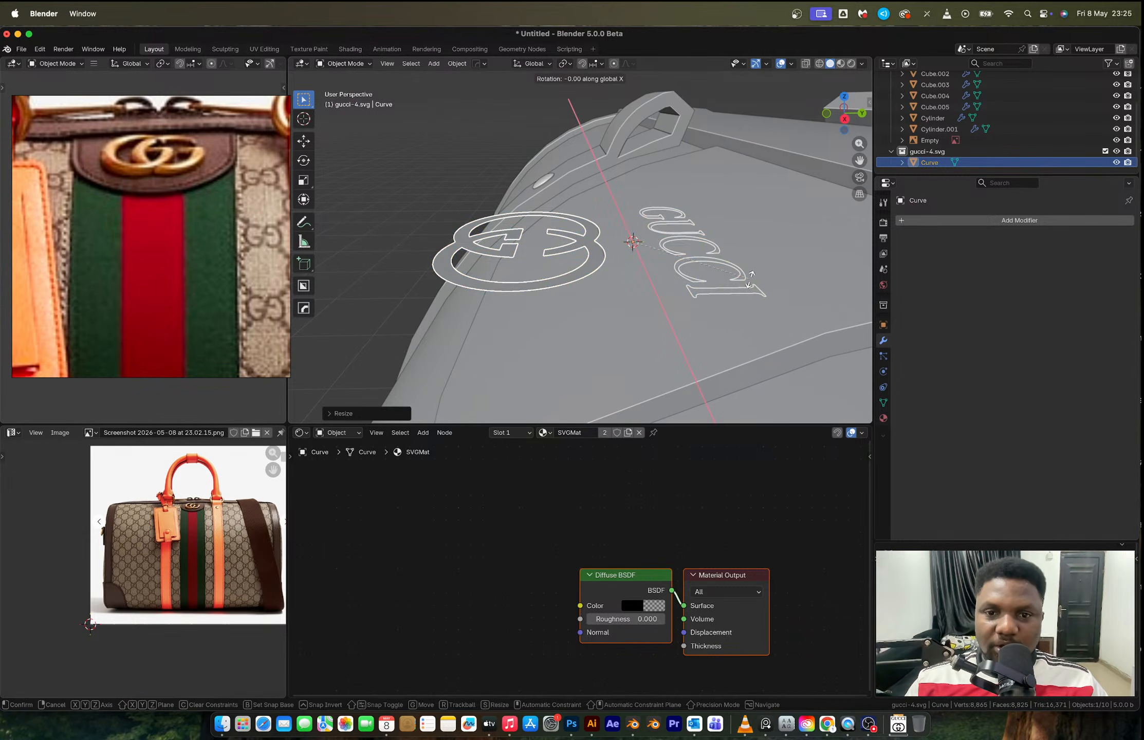
left_click(732, 222)
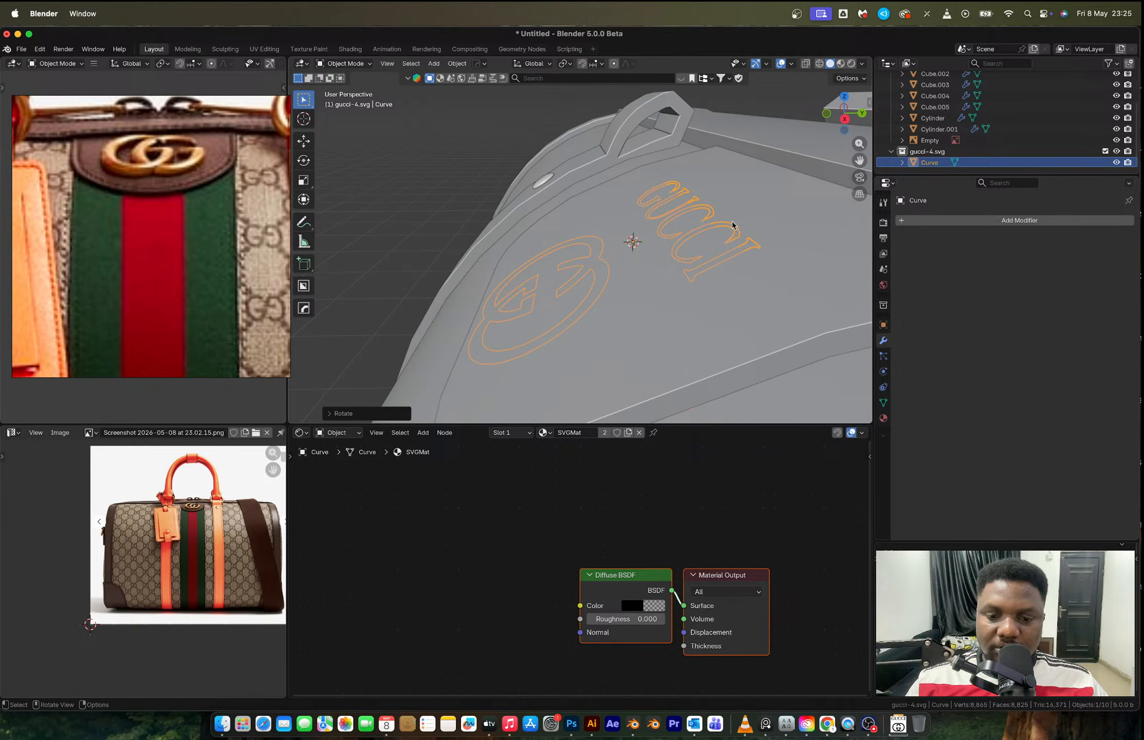
Shift the logo along the global Y and Z axes to align it with the flap's surface.
key("g")
key("y")
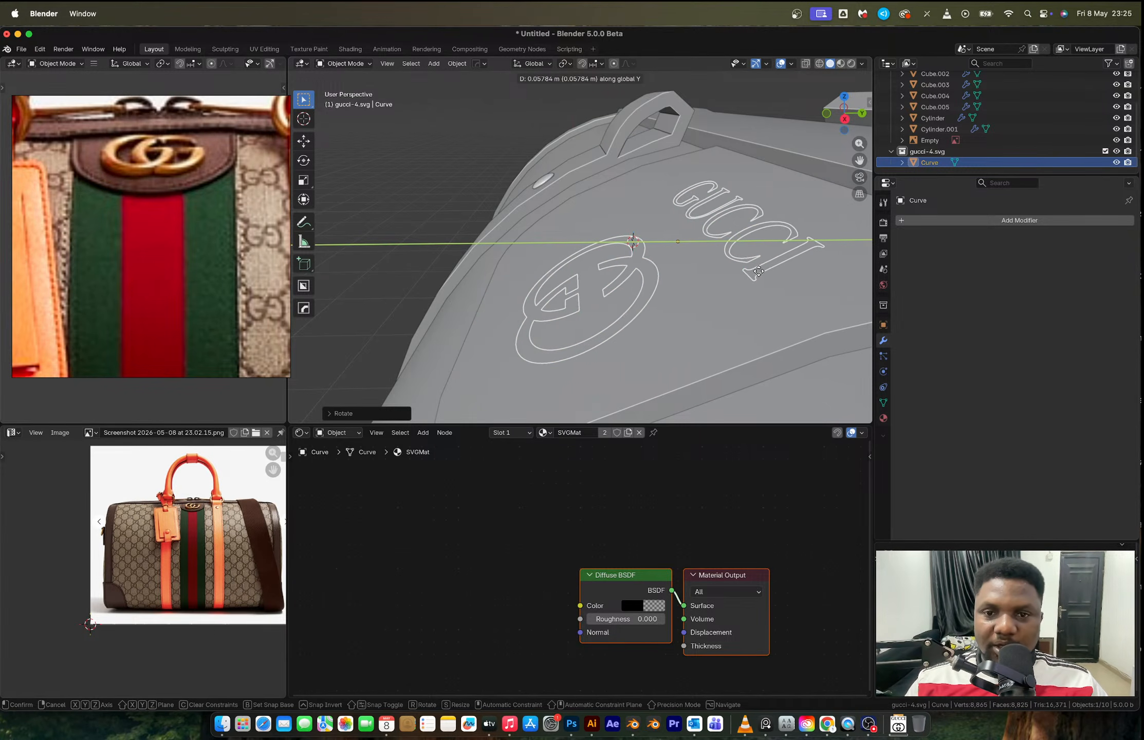
left_click(760, 274)
key("g")
key("z")
left_click(730, 209)
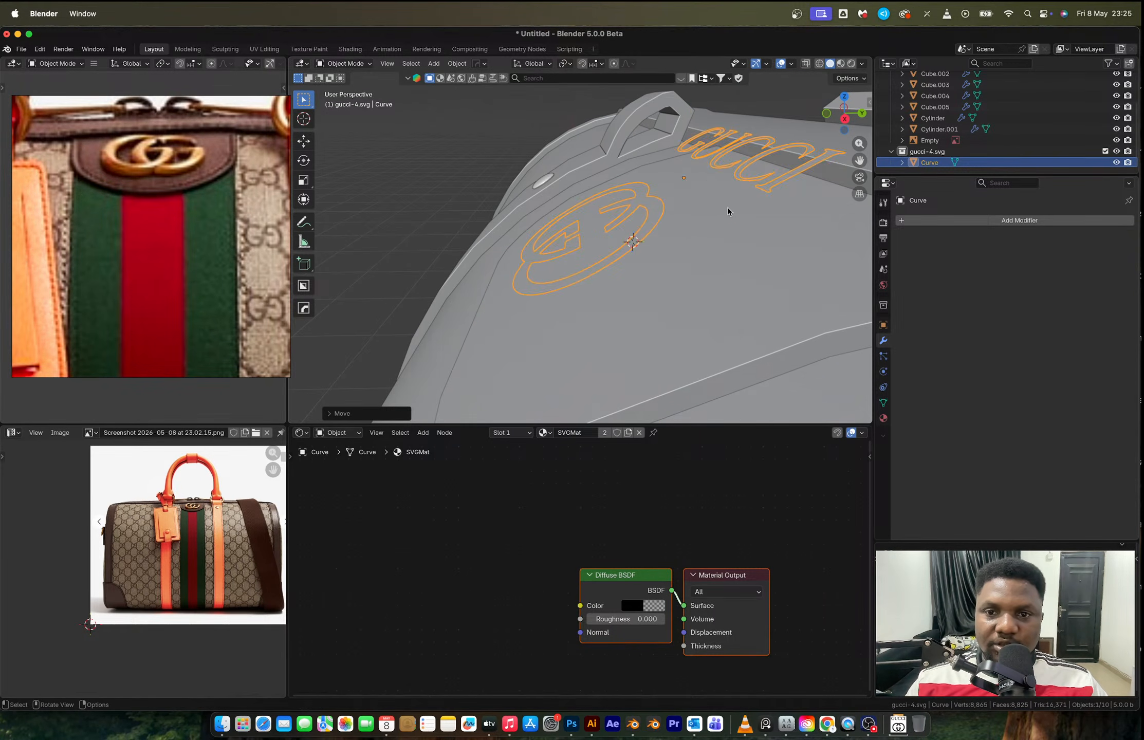
scroll(740, 221, "down", 2)
middle_click_drag(757, 244, 21, 195)
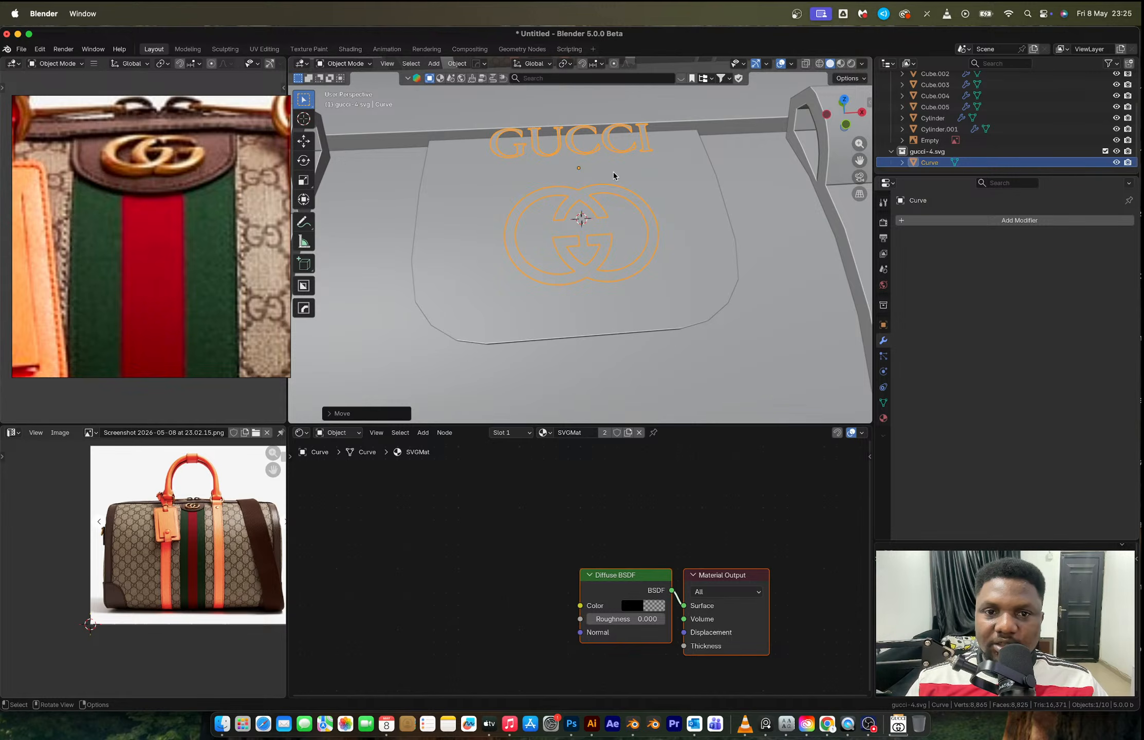
middle_click_drag(613, 175, 670, 162)
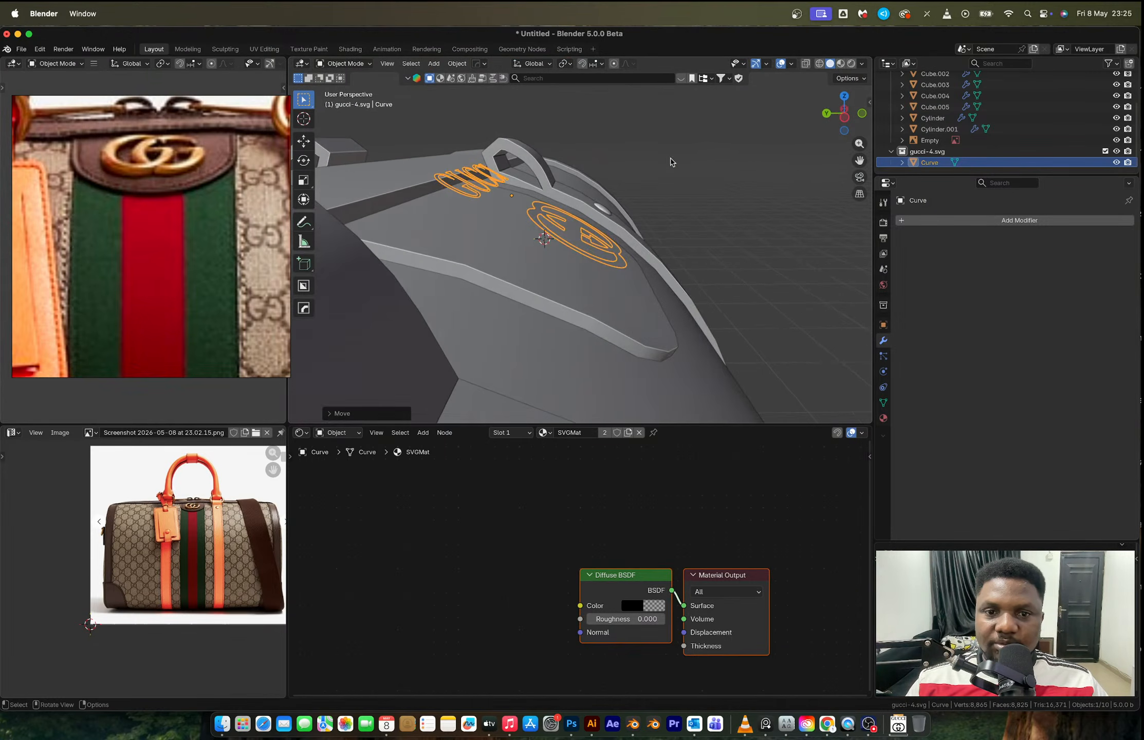
Add a Shrinkwrap deform modifier to the Gucci logo mesh.
left_click(527, 265)
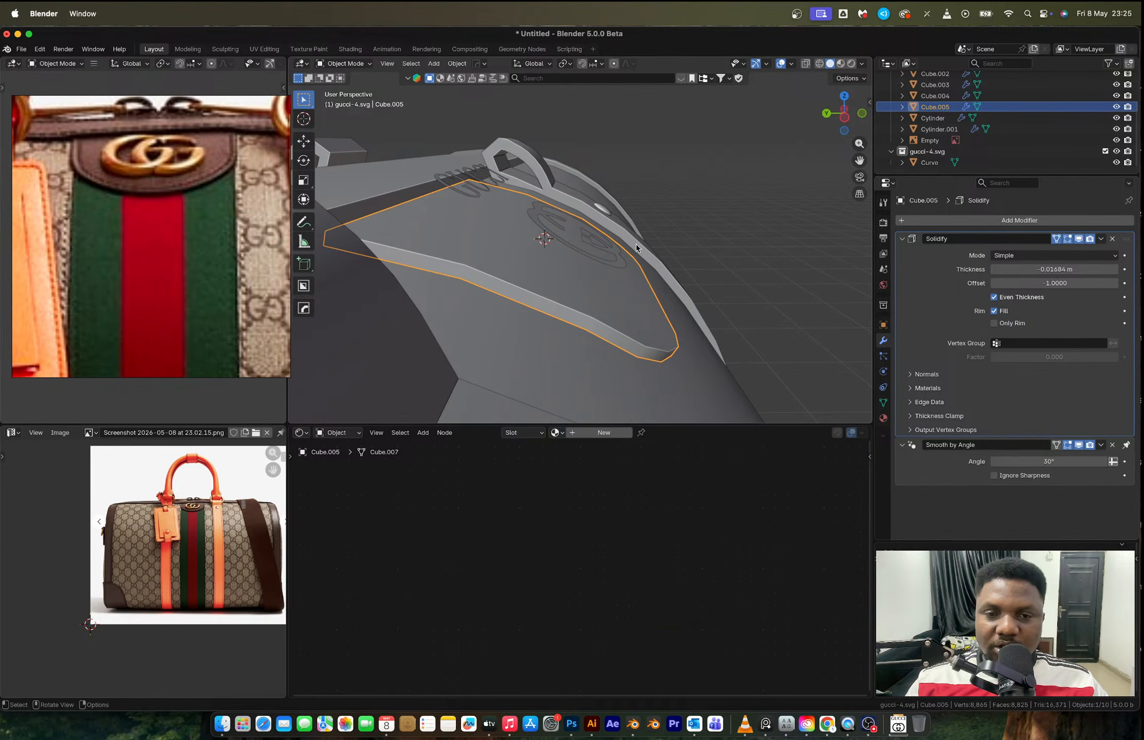
left_click(479, 192)
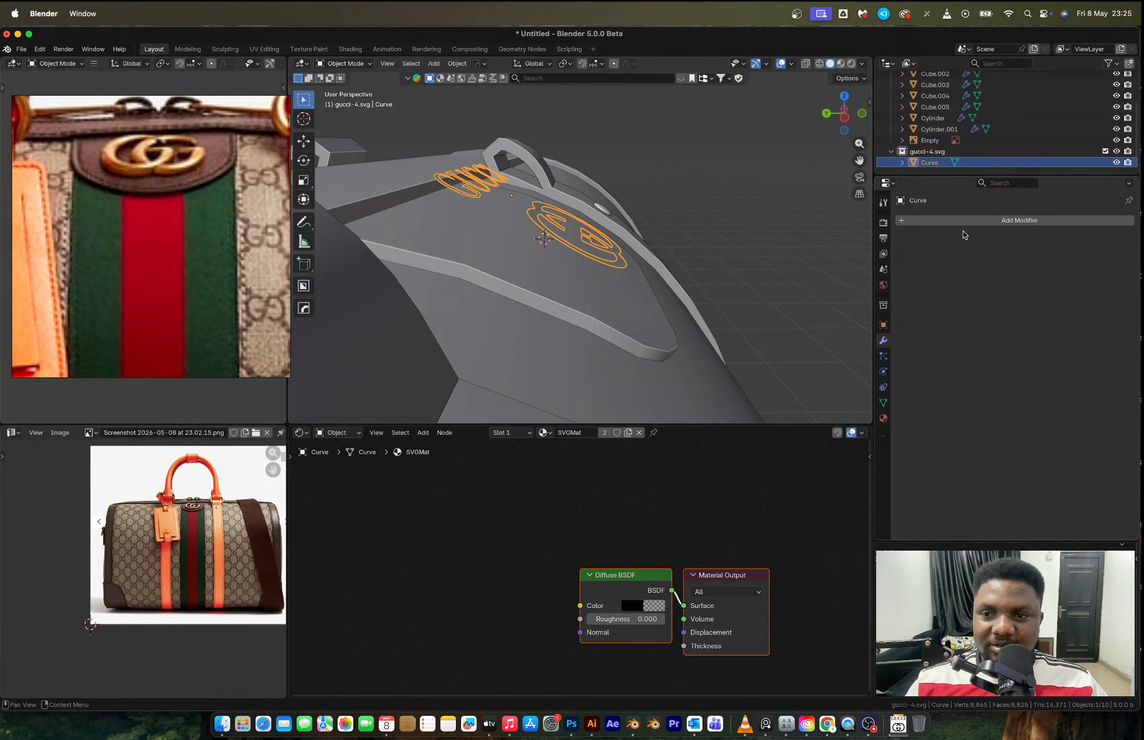
key("shift+a")
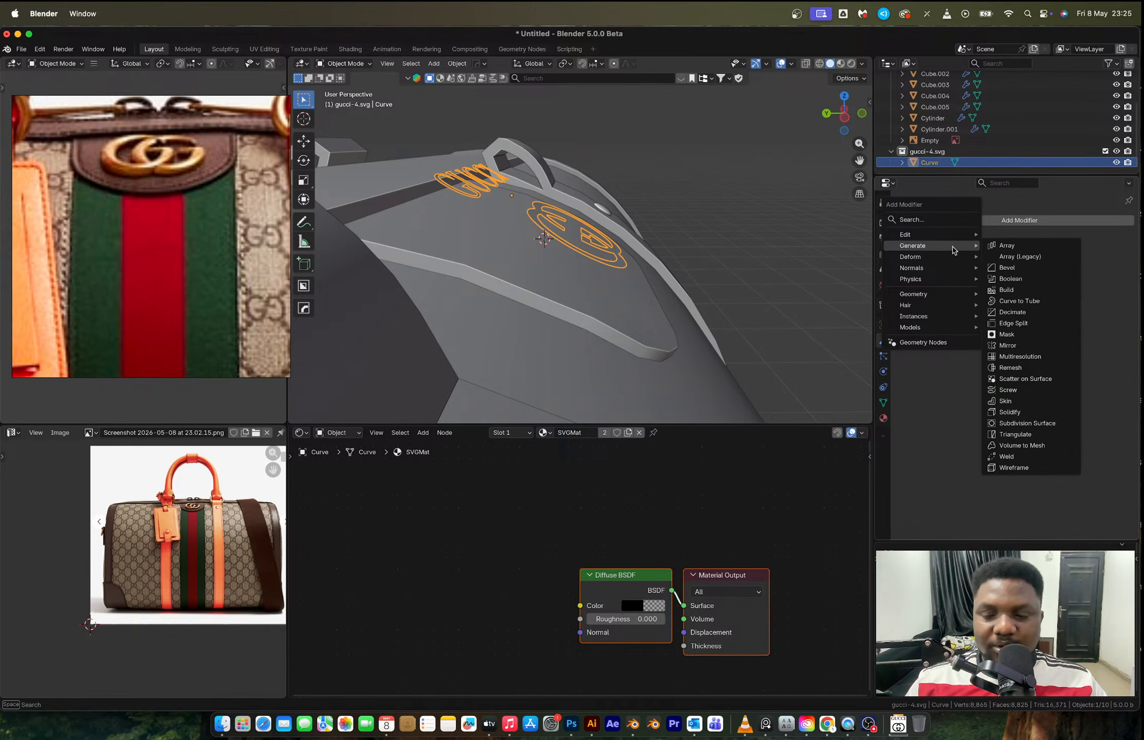
mouse_move(944, 265)
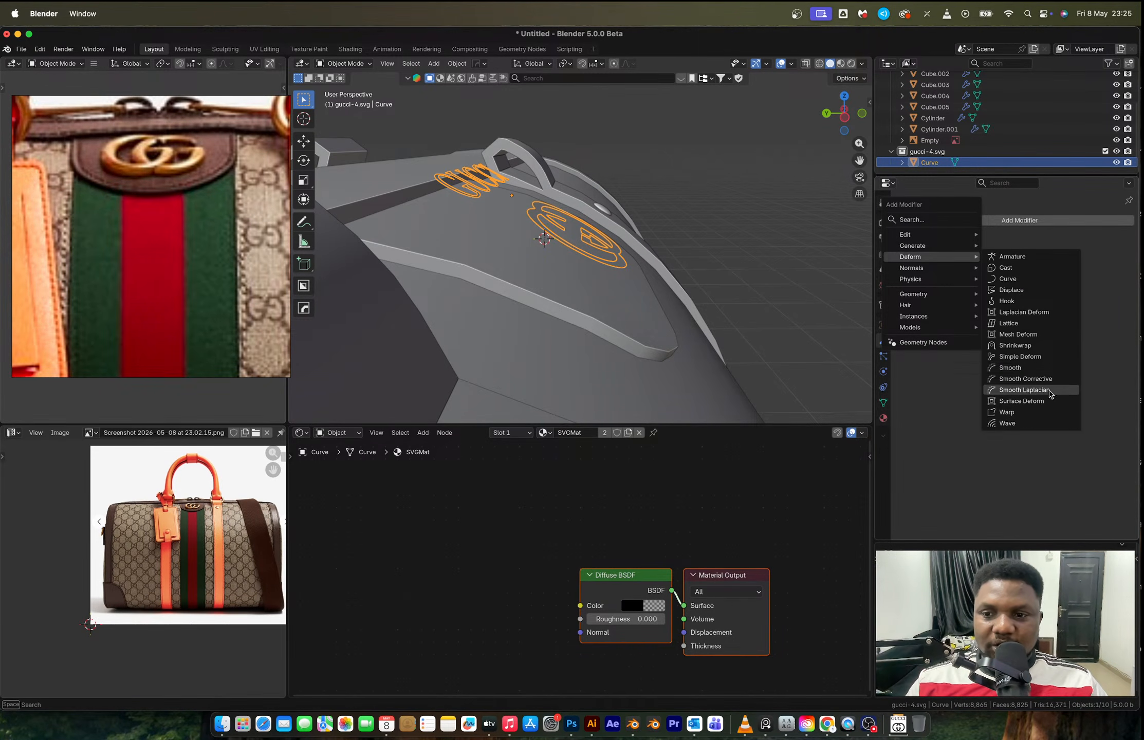
left_click(1026, 351)
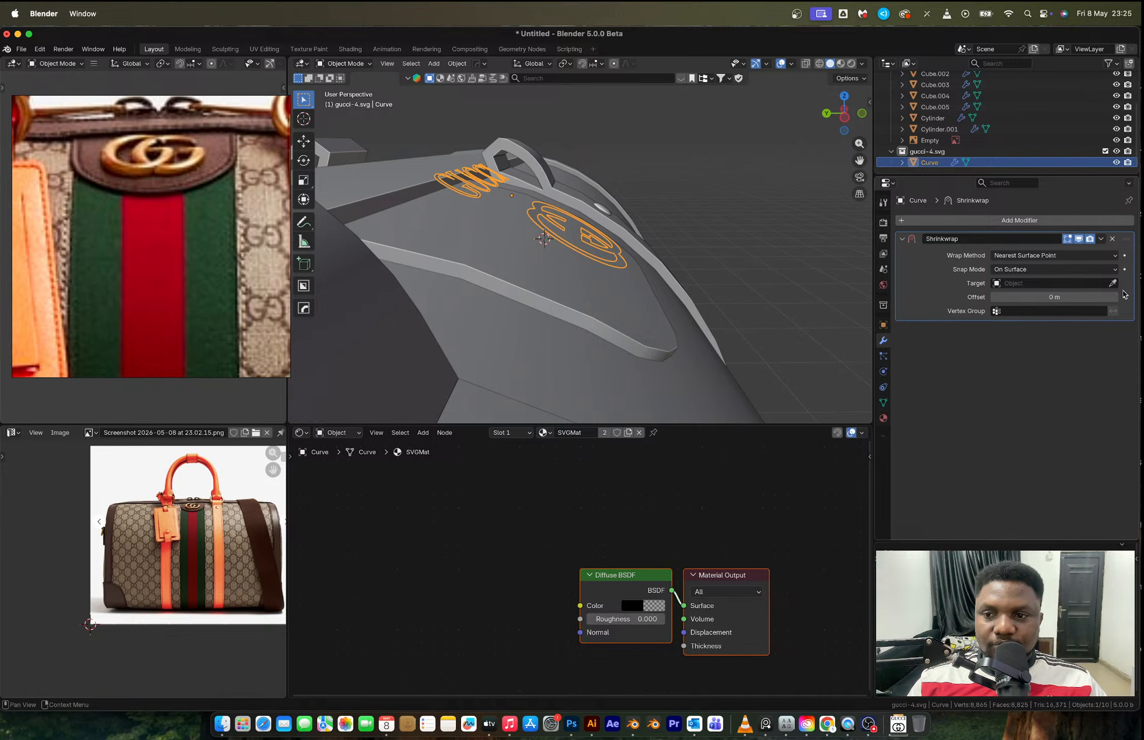
Target the logo's Shrinkwrap modifier at the front flap, Cube.005, and apply the modifier.
left_click(1112, 283)
mouse_move(651, 292)
middle_mouse_down()
mouse_move(553, 319)
mouse_move(547, 339)
mouse_move(657, 292)
mouse_move(598, 317)
mouse_move(656, 311)
middle_mouse_up()
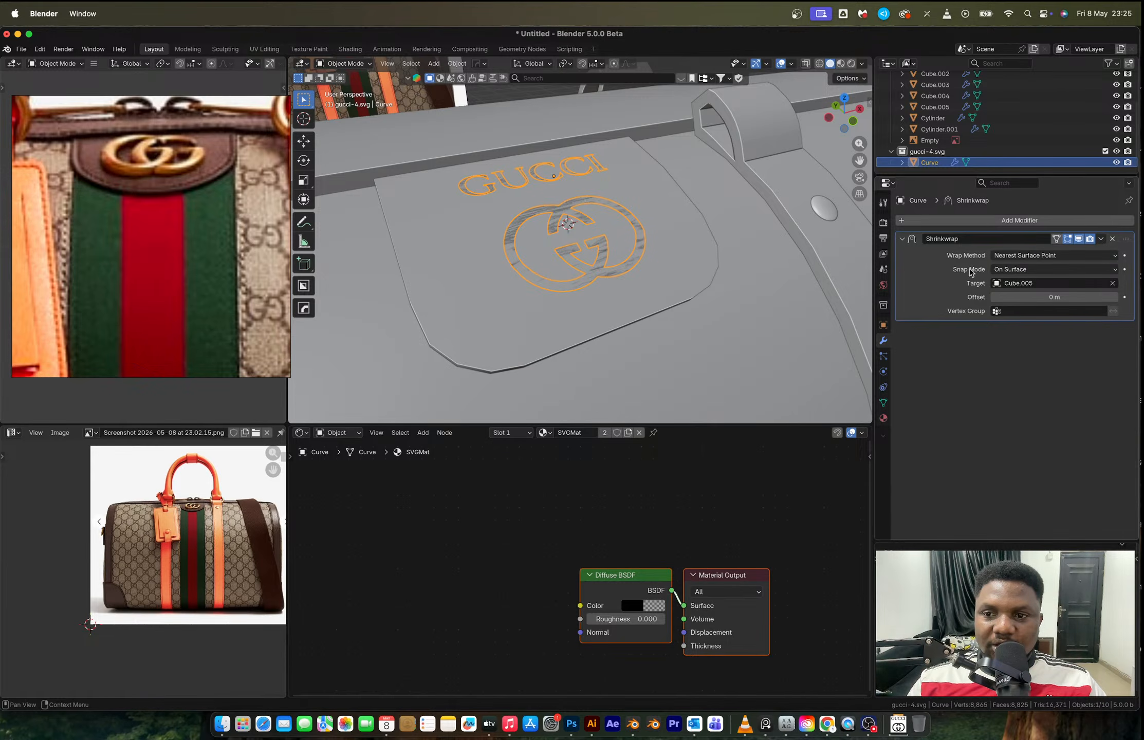
key("ctrl+a")
Extrude all of the logo's faces along their normals to give the lettering and emblem thickness.
key("Tab")
middle_click_drag(627, 258, 623, 280)
key("alt+e")
left_click(623, 283)
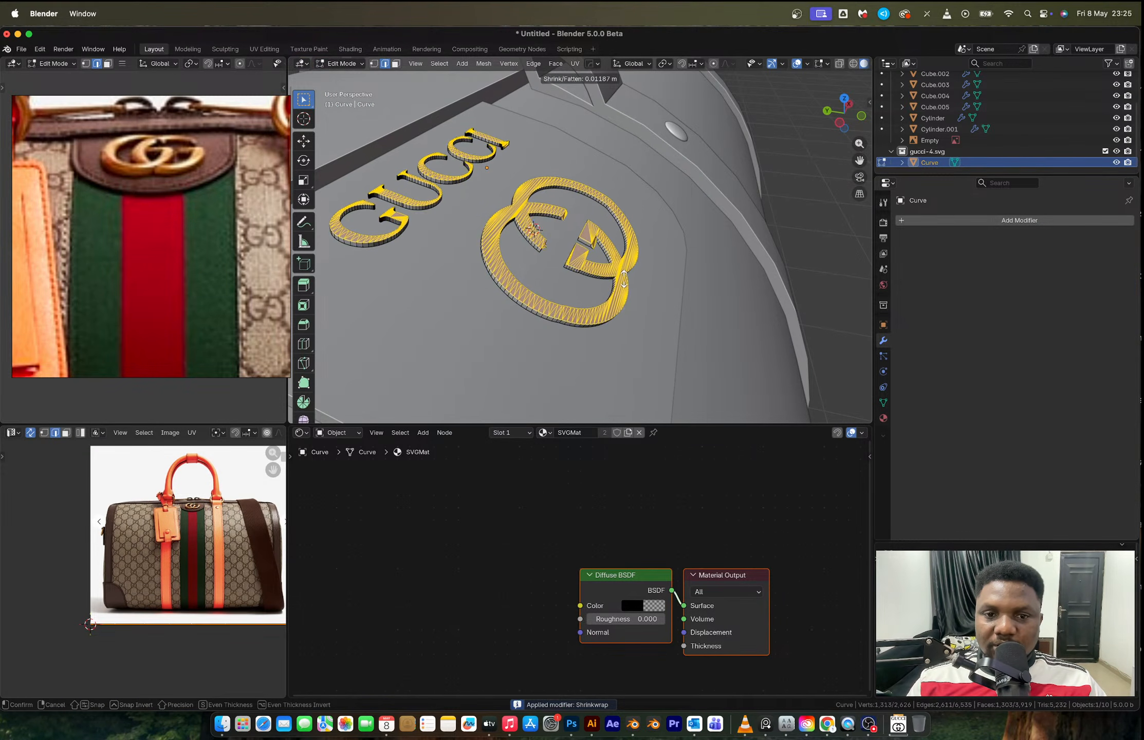
left_click(625, 272)
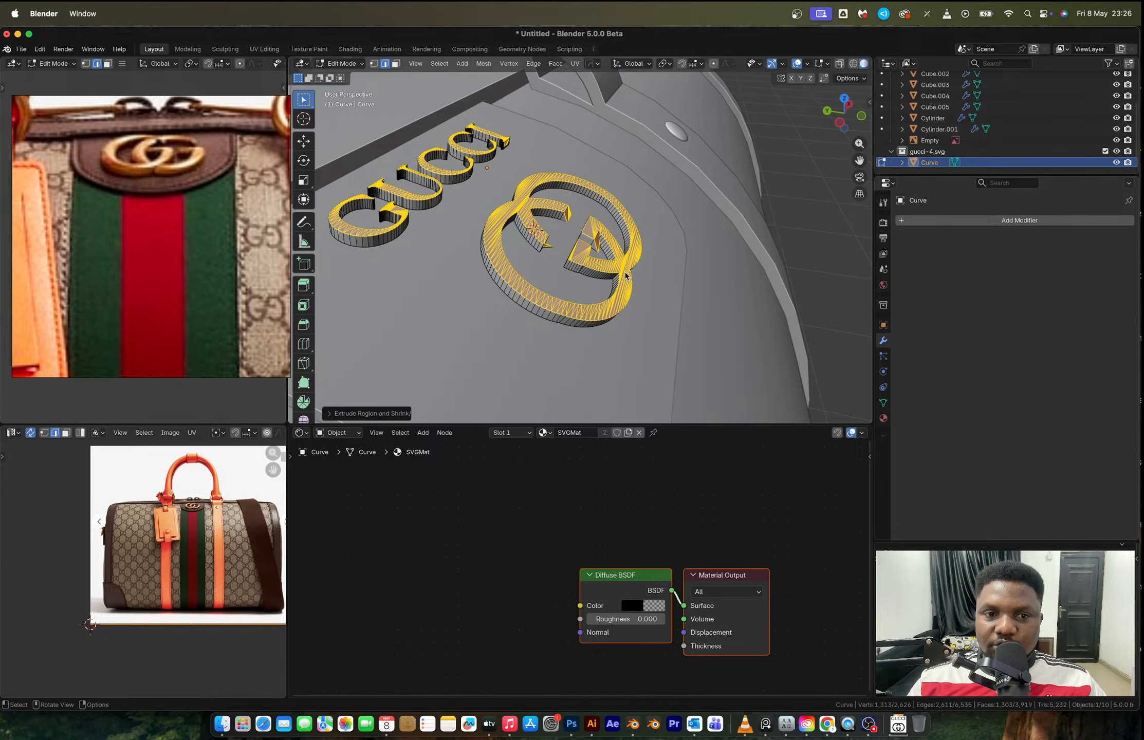
Try smooth shading on the extruded logo, and undo both the shading and the extrusion.
key("Tab")
middle_click_drag(624, 272, 587, 301)
right_click(551, 251)
mouse_move(551, 249)
left_click(545, 211)
scroll(579, 248, "up", 6)
key("ctrl+z")
key("Tab")
key("ctrl+z")
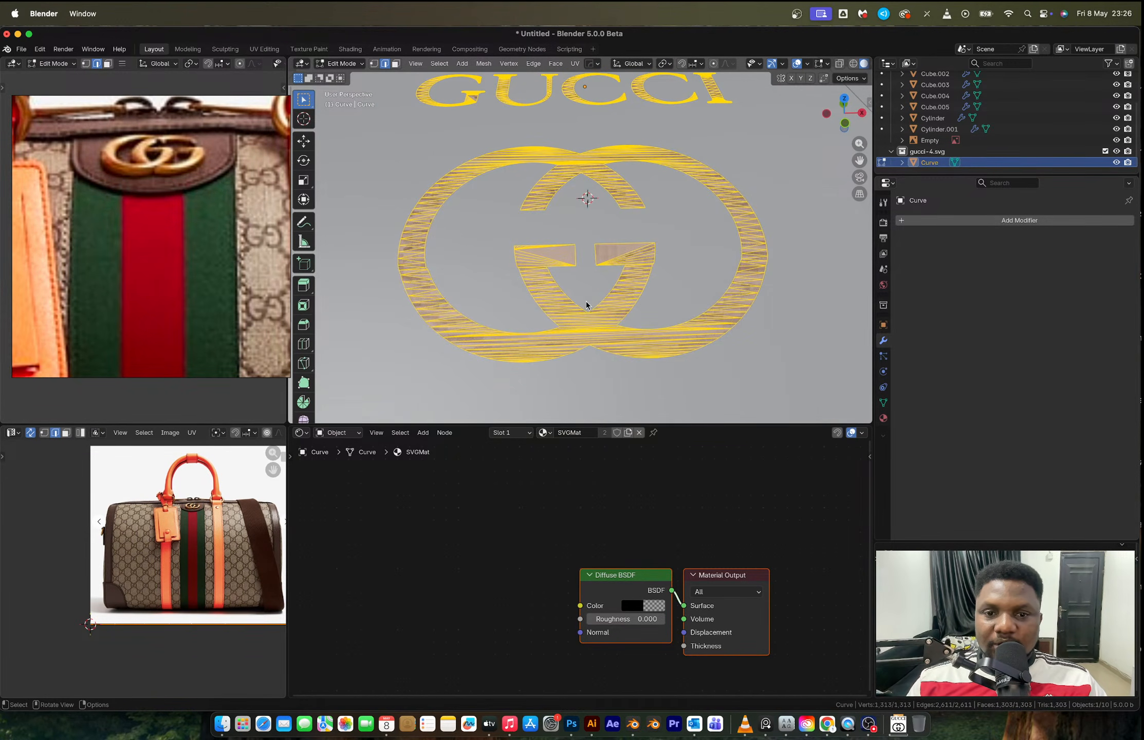
Convert the flat logo mesh's triangles to quads and inspect the shading in Object Mode.
key("F3")
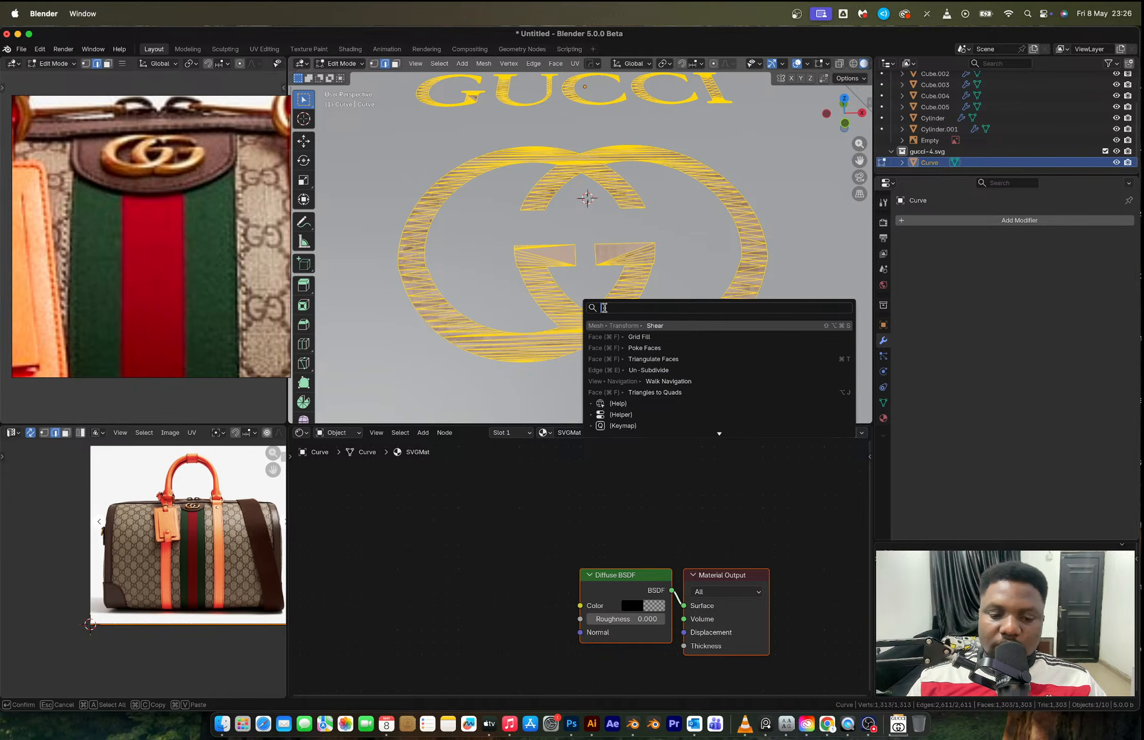
type("t to")
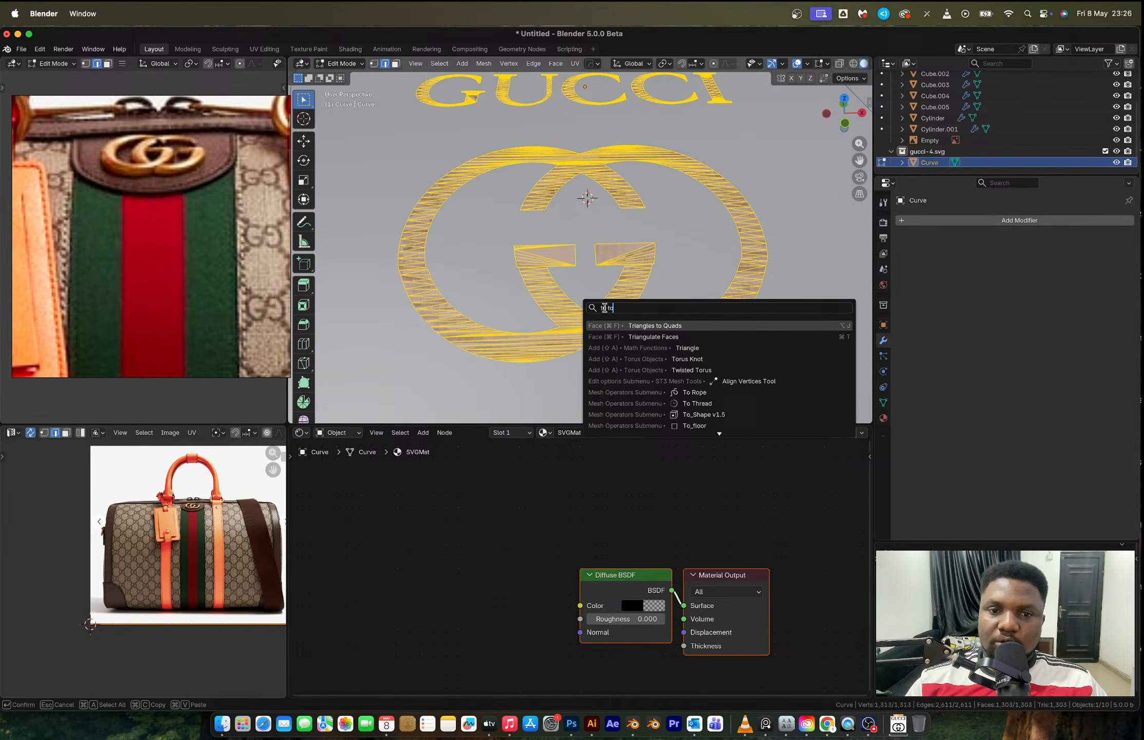
key("Return")
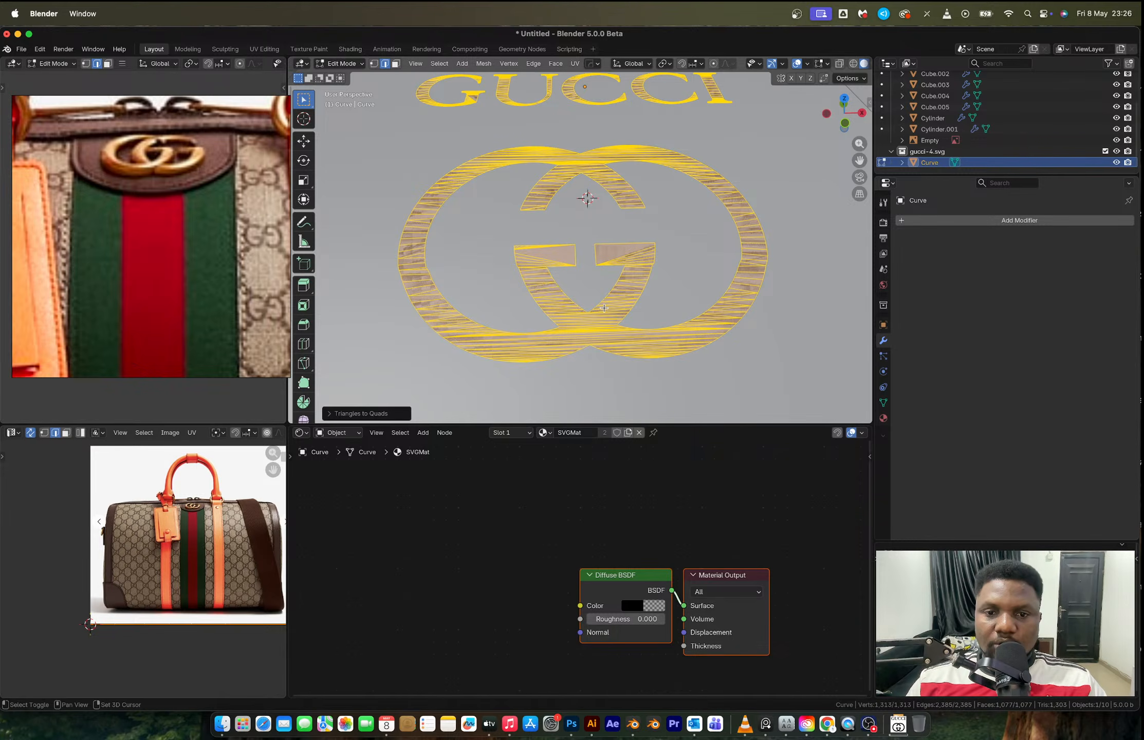
key("Tab")
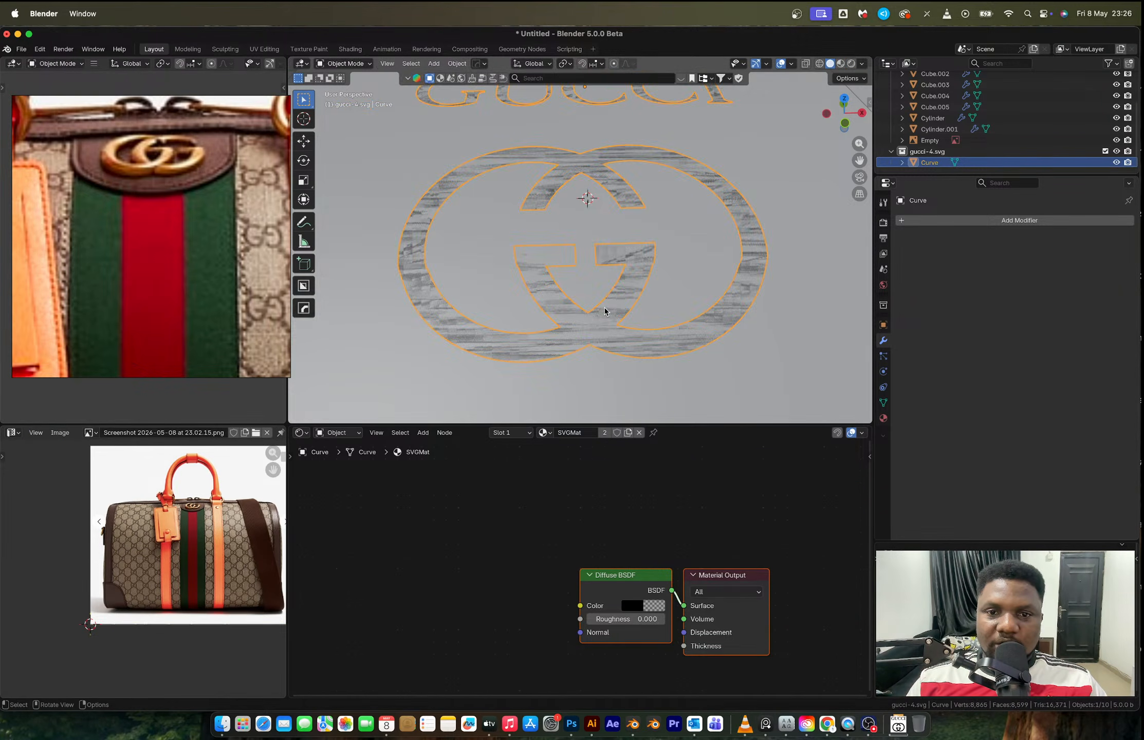
middle_click_drag(604, 307, 700, 257)
Undo back through the quad conversion and the applied Shrinkwrap until the modifier has no target.
key("ctrl+z")
key("ctrl+z")
key("ctrl+z")
key("ctrl+z")
key("ctrl+z")
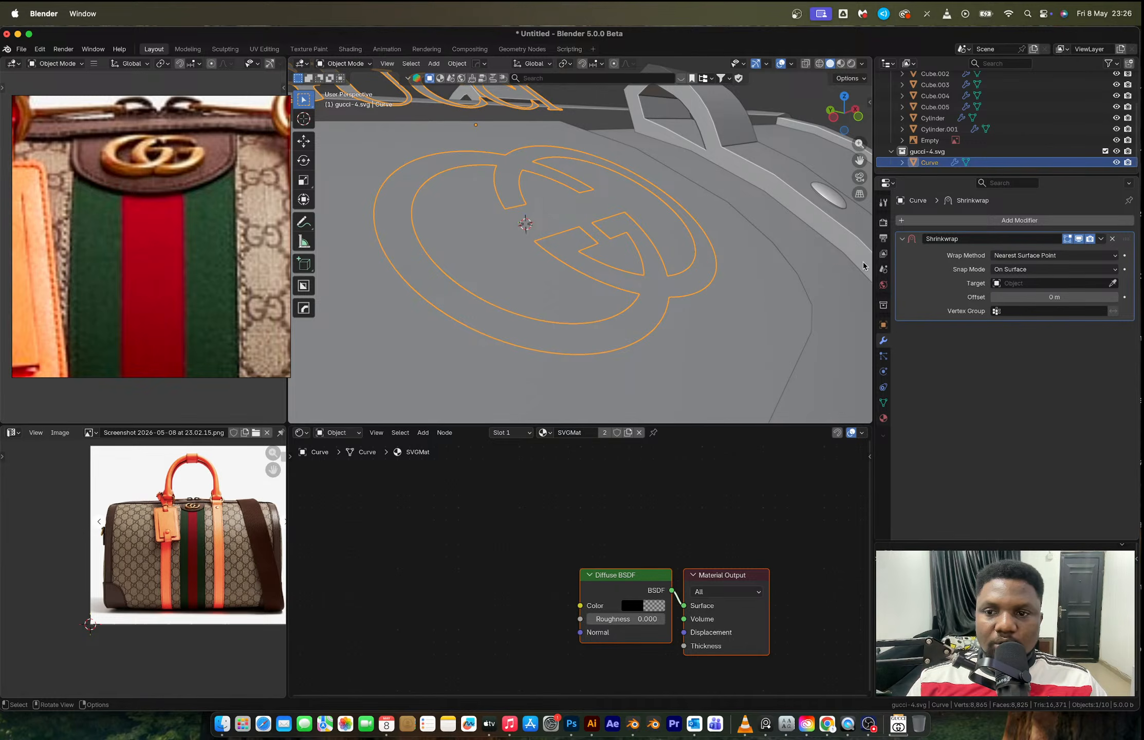
Add a Remesh modifier to the logo mesh after the Shrinkwrap.
middle_click_drag(716, 237, 555, 247)
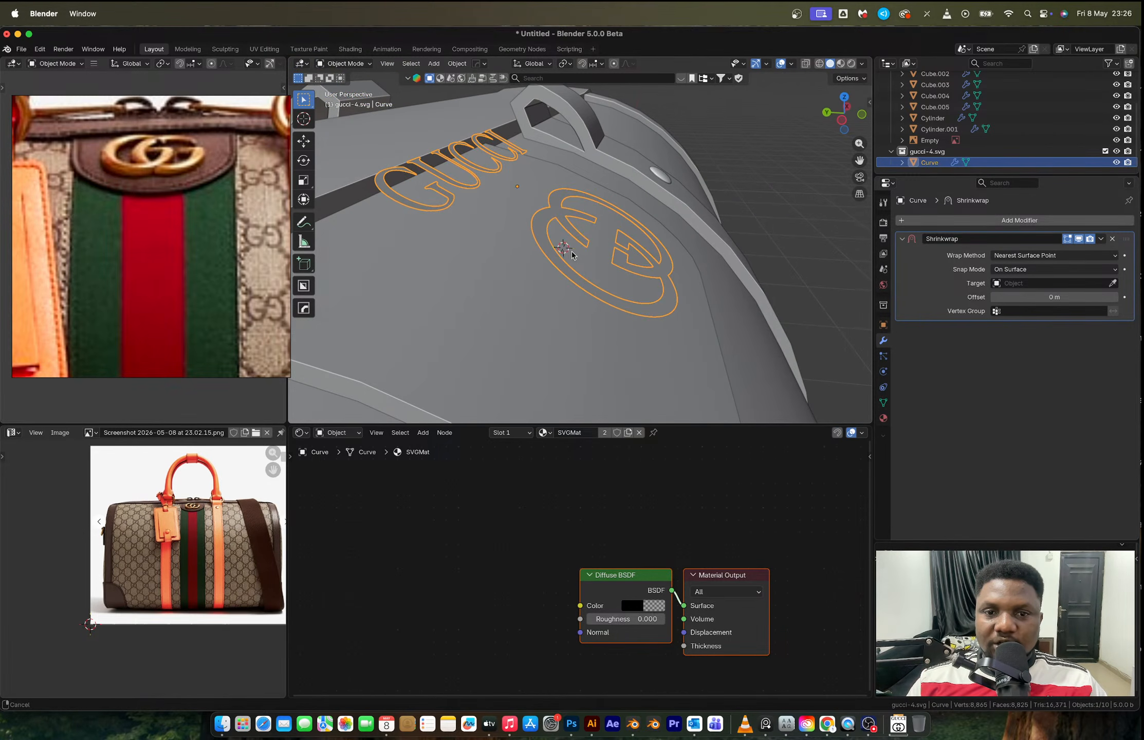
left_click(912, 221)
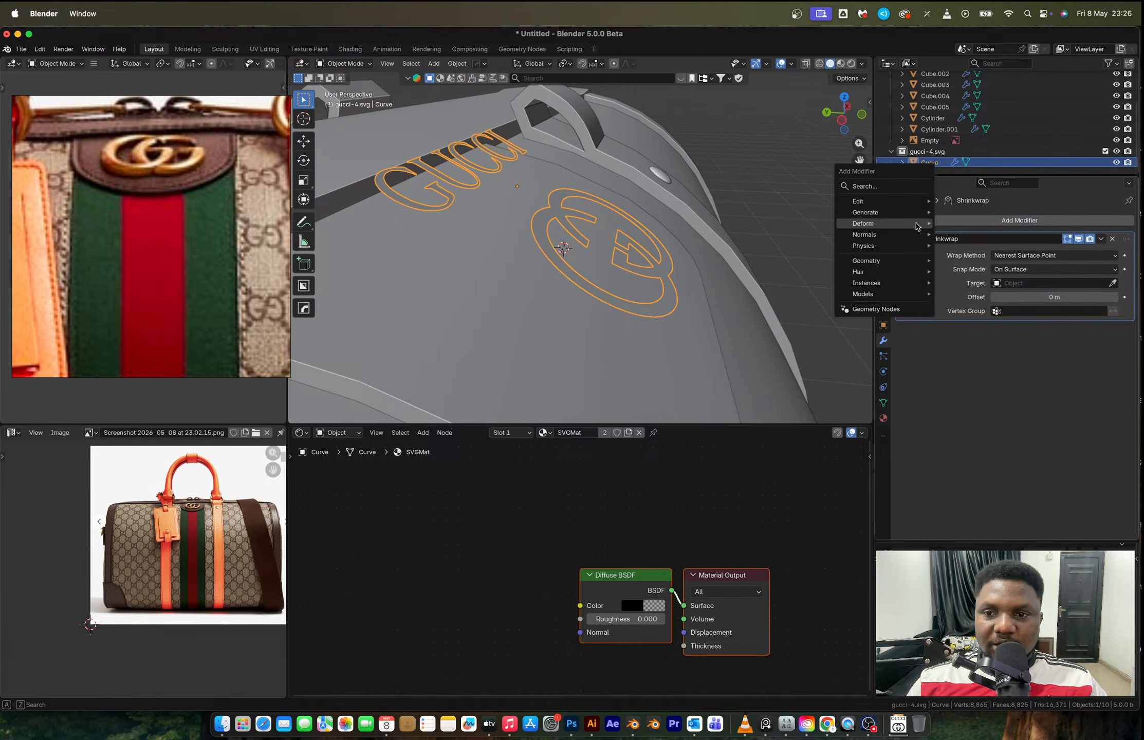
mouse_move(893, 211)
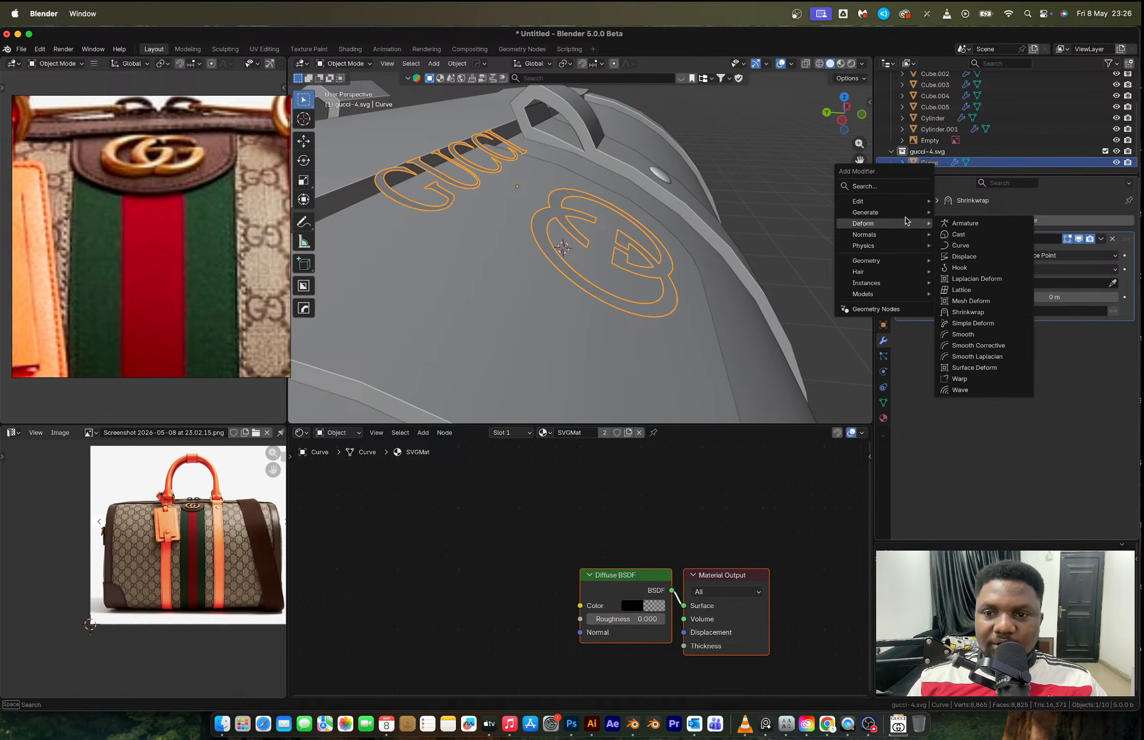
left_click(883, 186)
type("remesh")
key("Return")
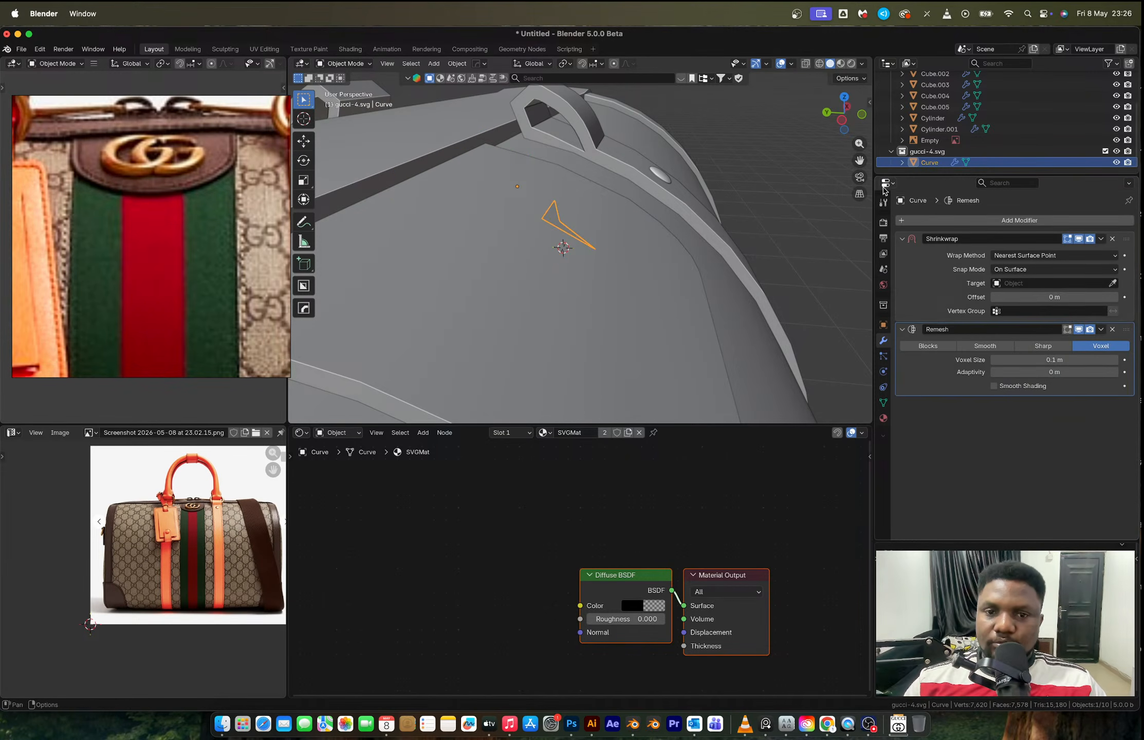
Set the Remesh modifier's voxel size to 0.000863 m and inspect the outline of the GUCCI lettering up close.
left_click_drag(1054, 363, 997, 362)
scroll(543, 242, "up", 5)
middle_click_drag(619, 241, 706, 273)
scroll(697, 250, "down", 2)
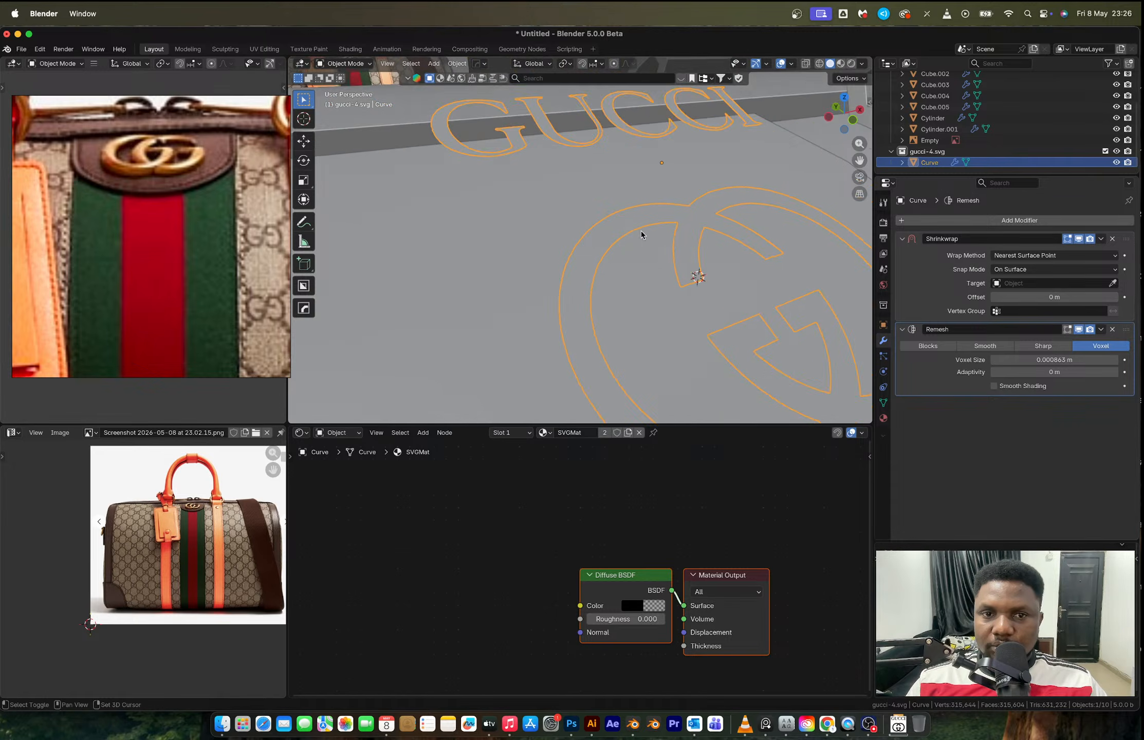
middle_click_drag(641, 233, 709, 338, "shift")
scroll(689, 269, "up", 3)
scroll(467, 209, "up", 3)
middle_click_drag(466, 210, 612, 285, "shift")
scroll(506, 239, "up", 4)
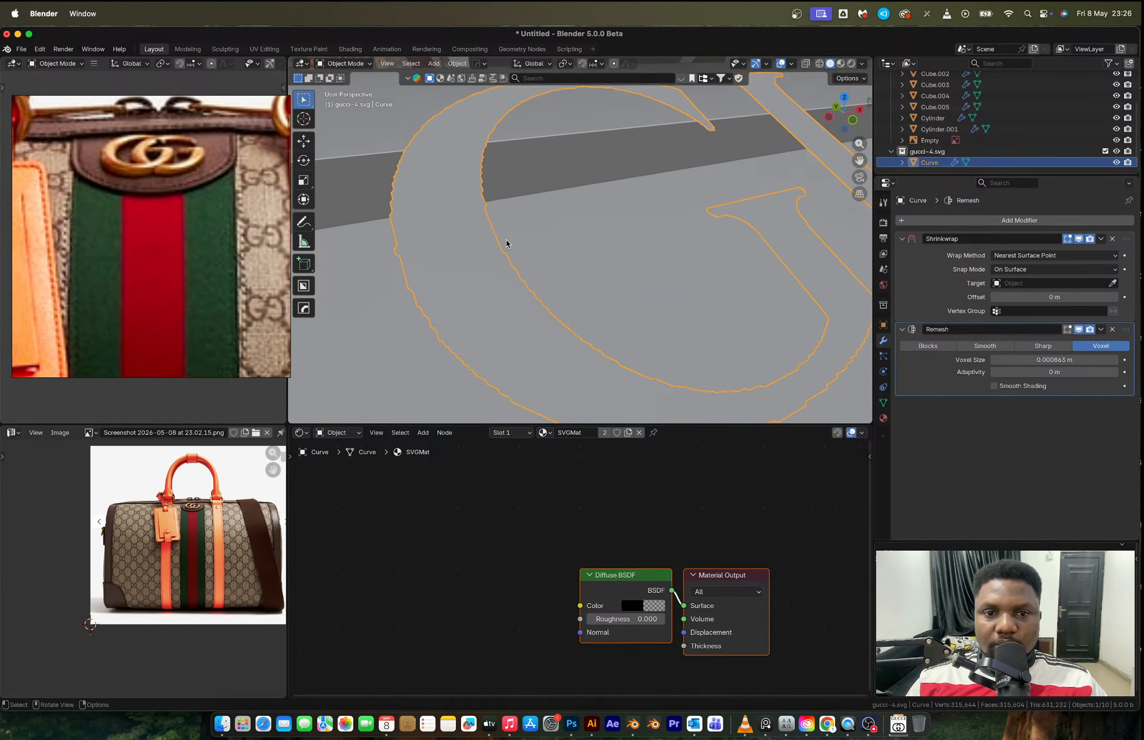
middle_click_drag(506, 239, 551, 251, "shift")
Try the Remesh modifier's Smooth Shading option and smaller voxel sizes of 0.000573 m and 0.0001 m on the logo.
left_click(1011, 387)
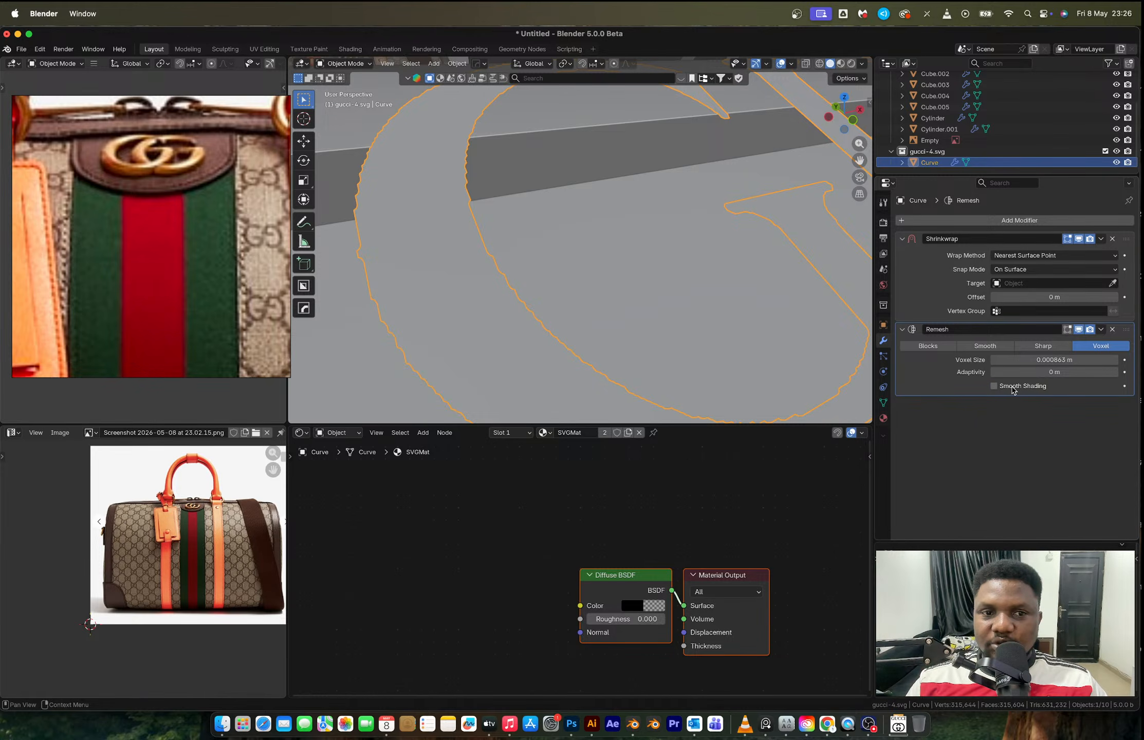
left_click(1010, 387)
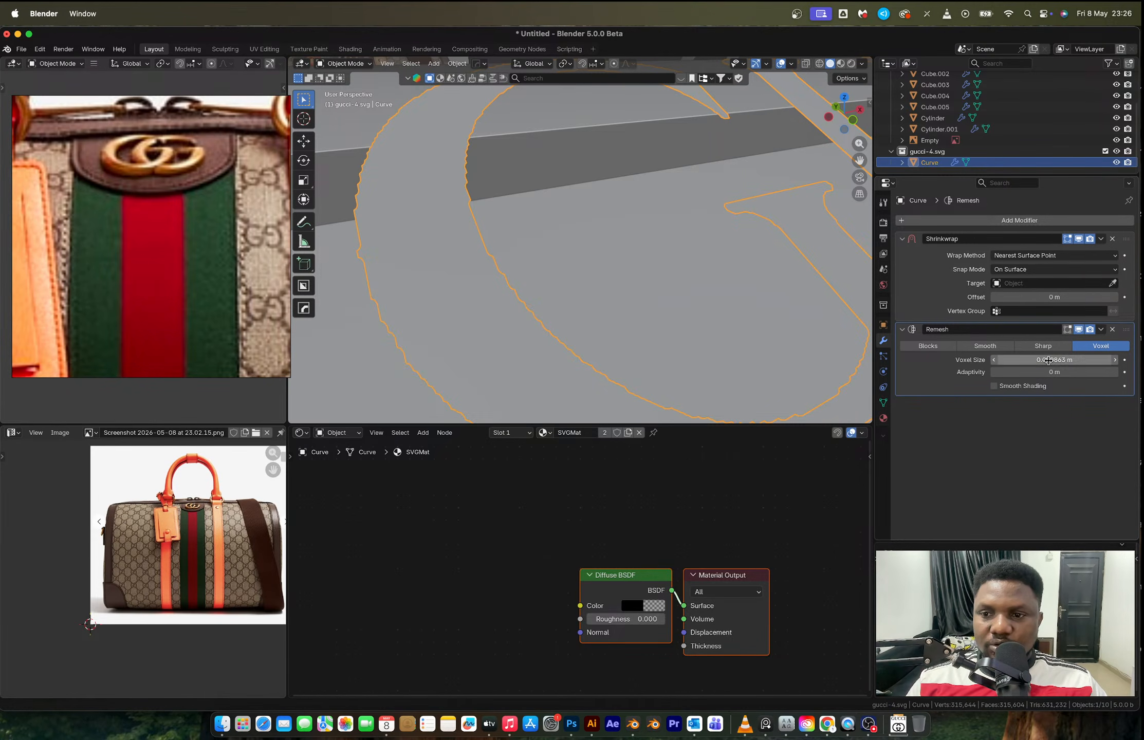
left_click_drag(1043, 359, 1020, 360)
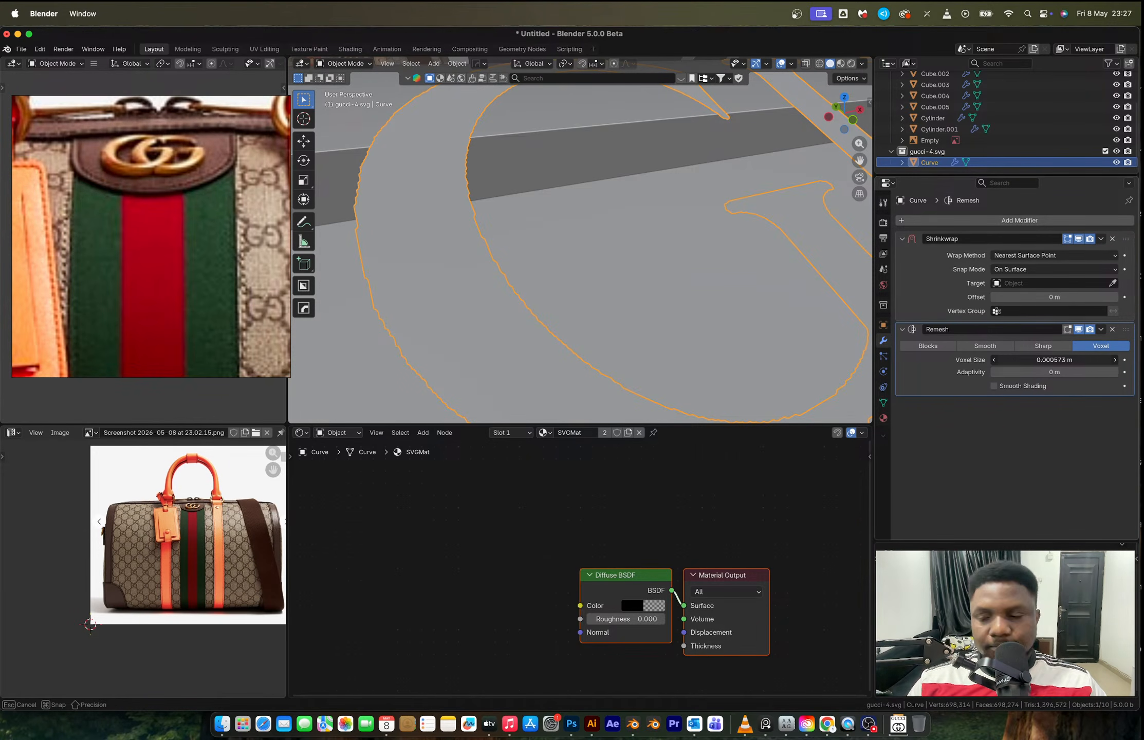
left_click_drag(1053, 360, 1056, 360)
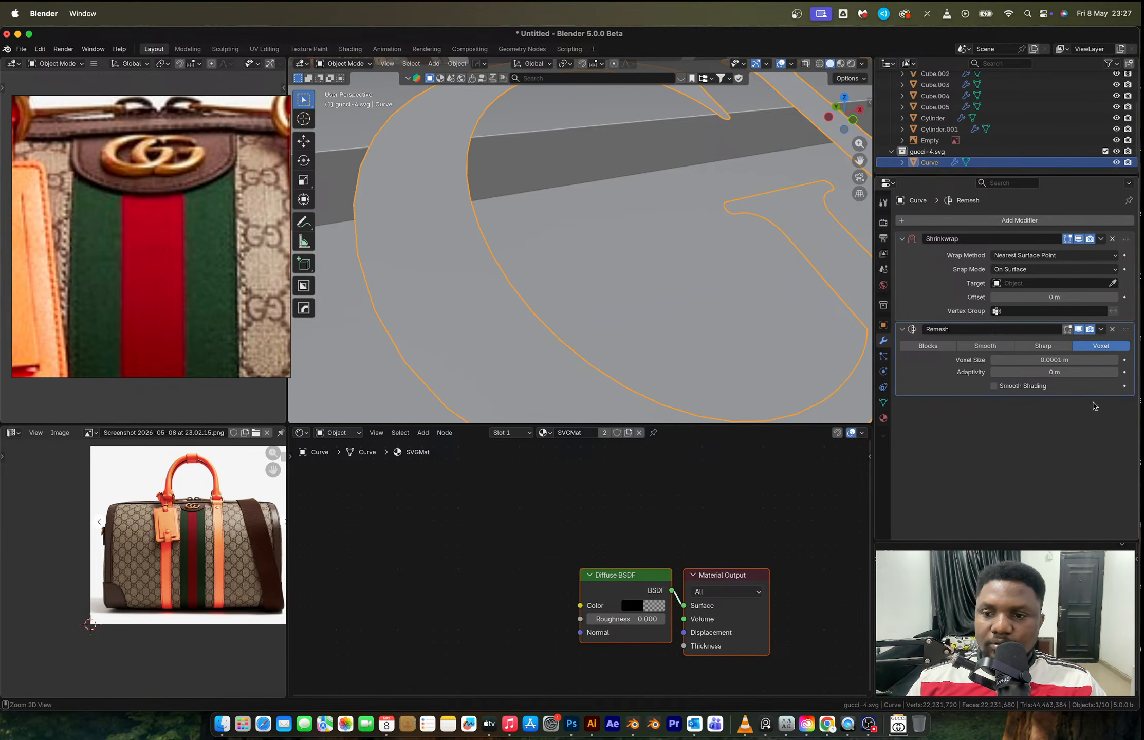
Apply the Remesh modifier to the logo mesh ahead of the Shrinkwrap.
scroll(662, 272, "down", 4)
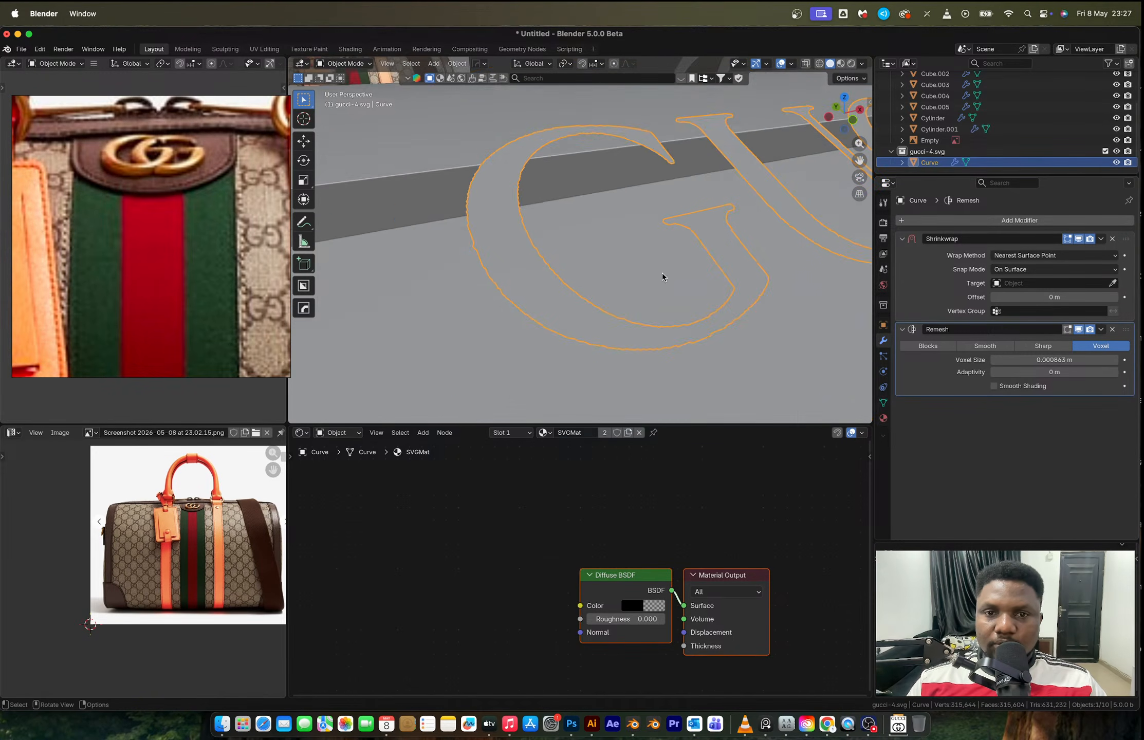
middle_click_drag(662, 272, 715, 279)
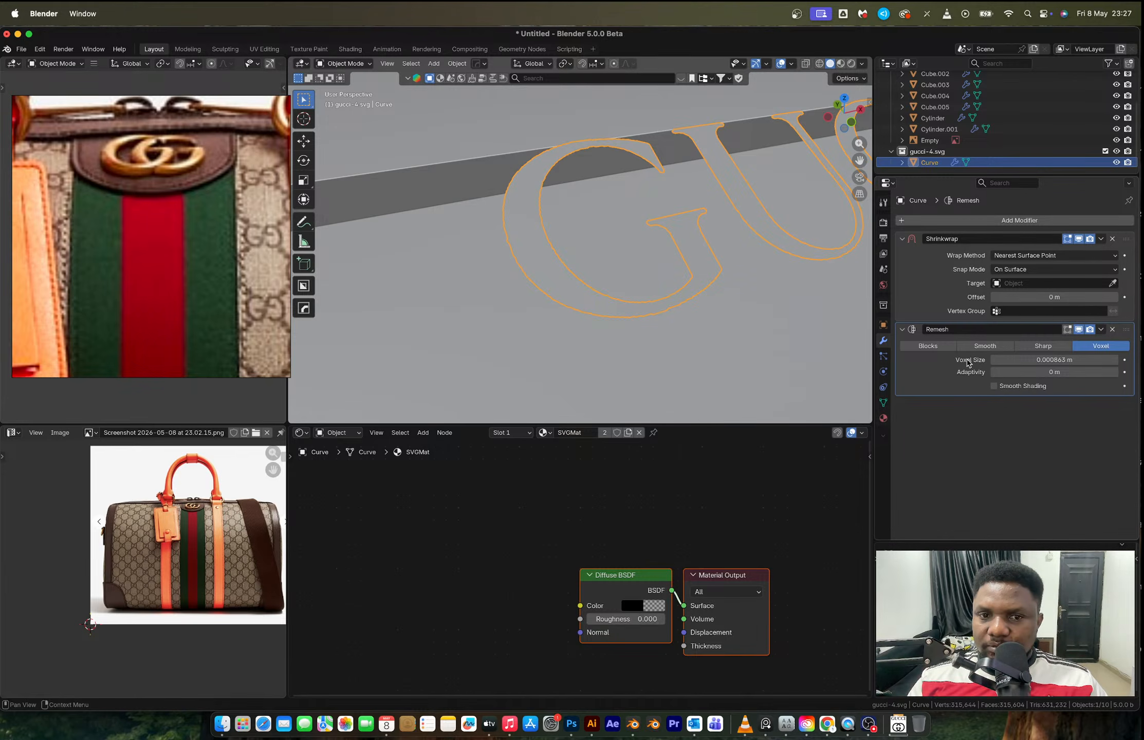
key("ctrl+a")
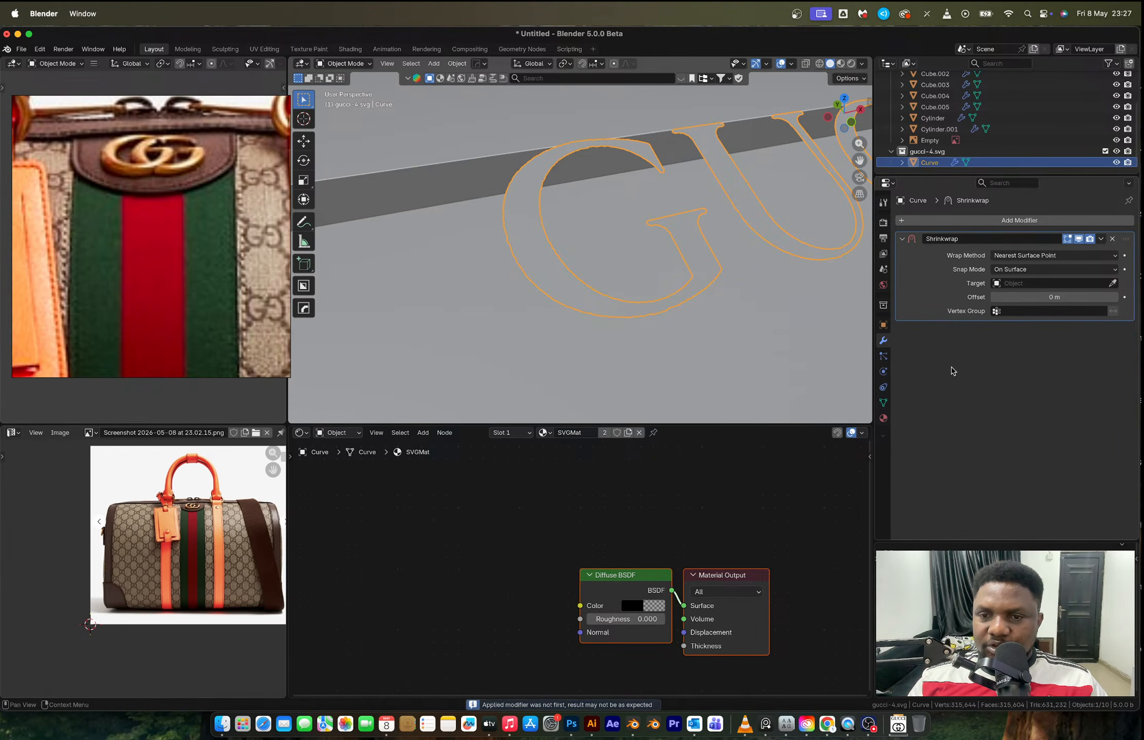
Un-Subdivide the entire remeshed logo in Edit Mode and return to Object Mode to check the shape.
scroll(730, 283, "down", 5)
key("Tab")
scroll(618, 282, "up", 3)
middle_click_drag(726, 282, 627, 295)
scroll(619, 282, "up", 5)
key("a")
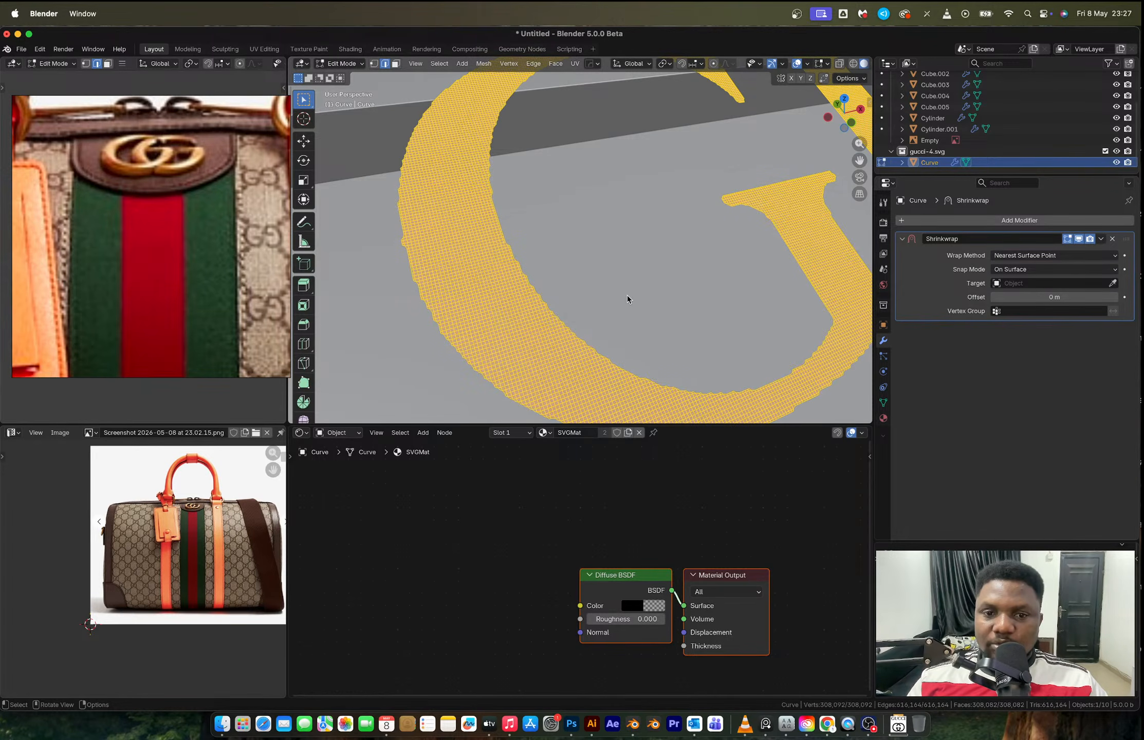
key("F3")
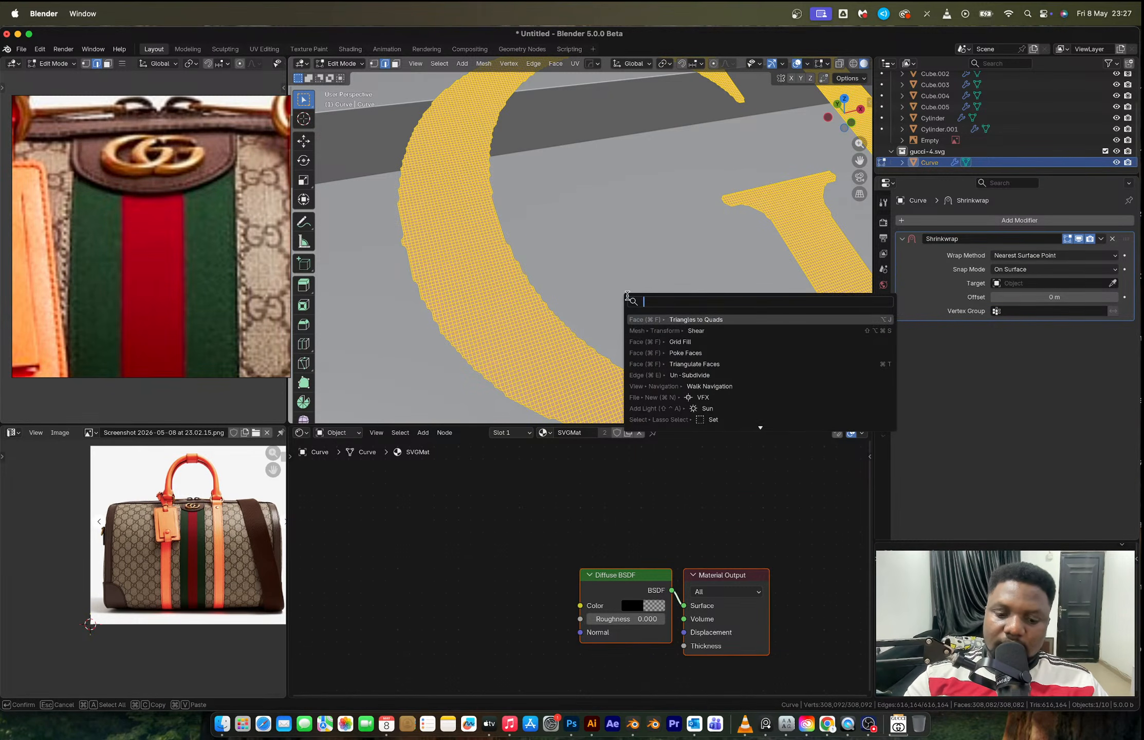
type("unsub")
key("Return")
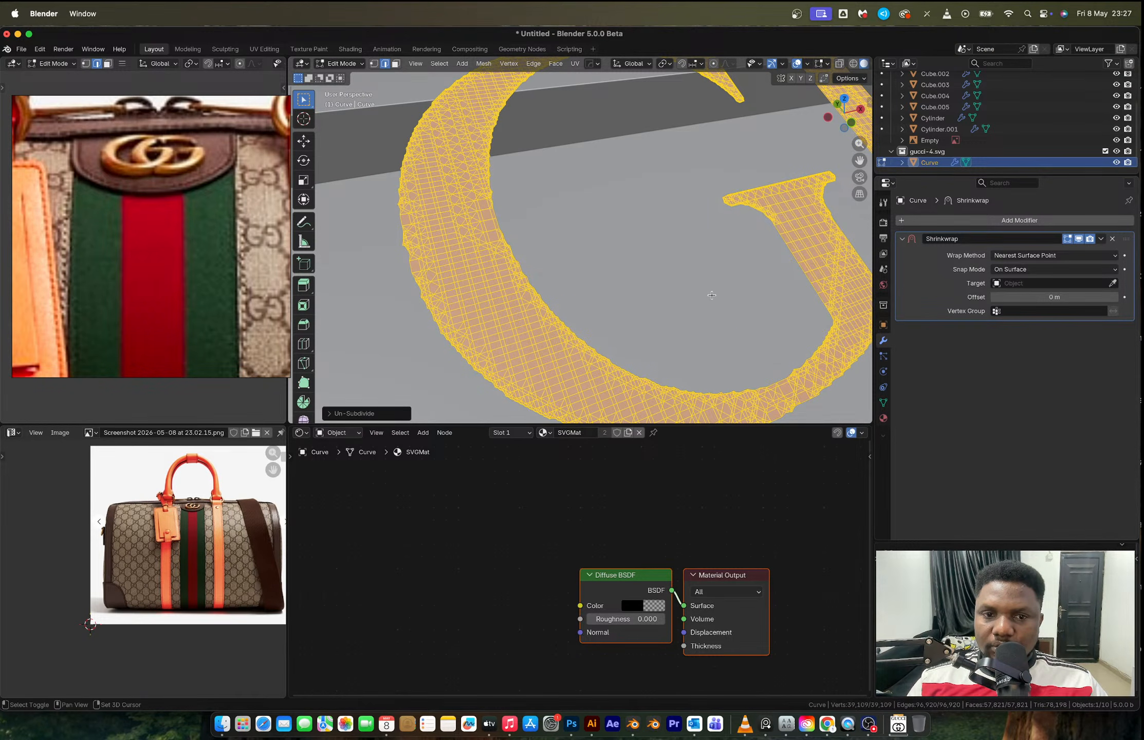
key("Tab")
scroll(712, 295, "down", 4)
middle_click_drag(715, 295, 637, 181)
scroll(760, 288, "down", 4)
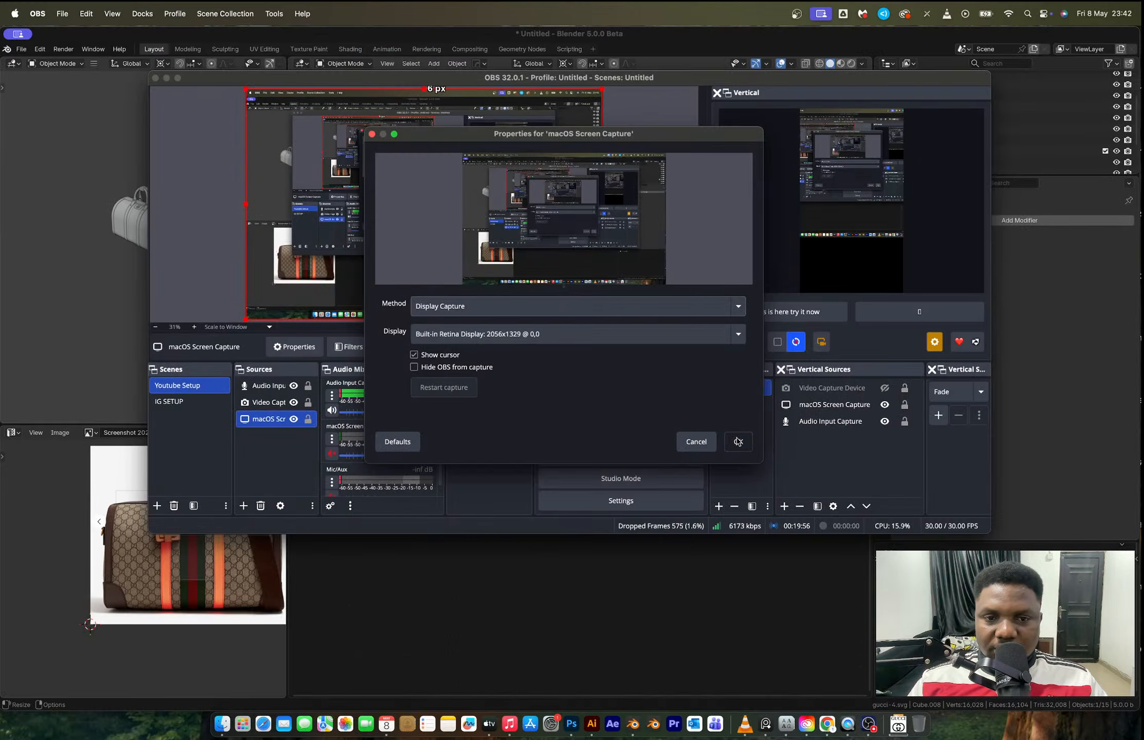
Accept the macOS Screen Capture properties in OBS and switch back to Blender.
left_click(738, 441)
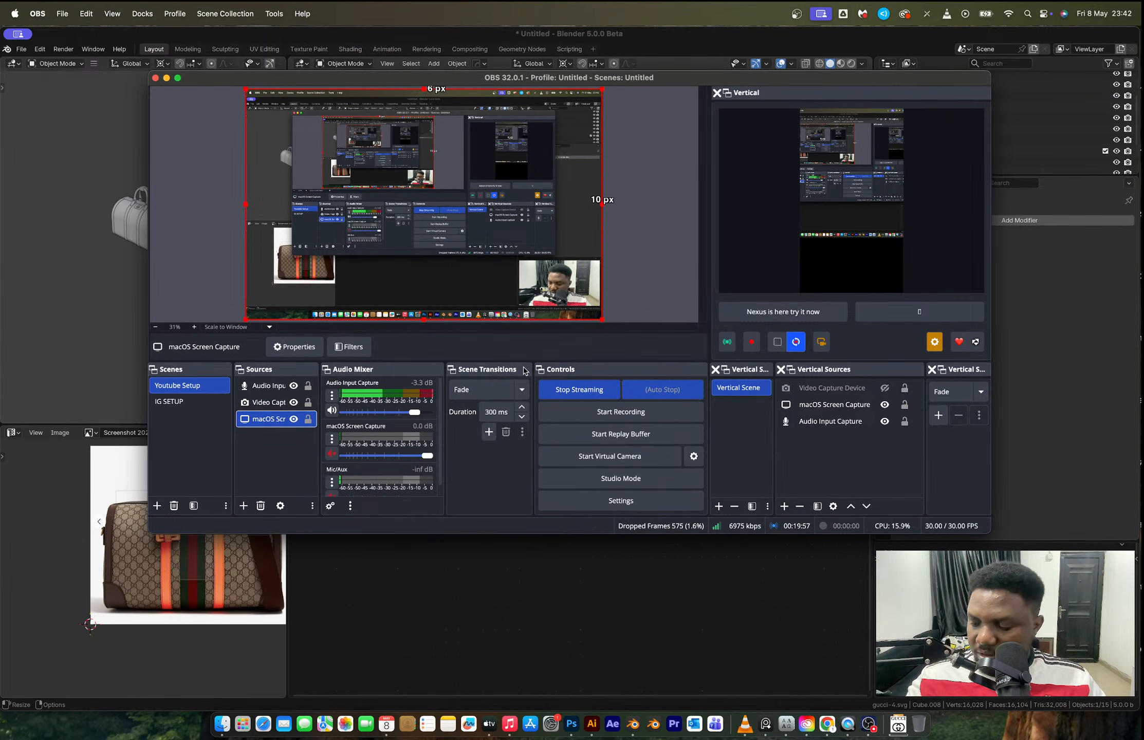
left_click(585, 37)
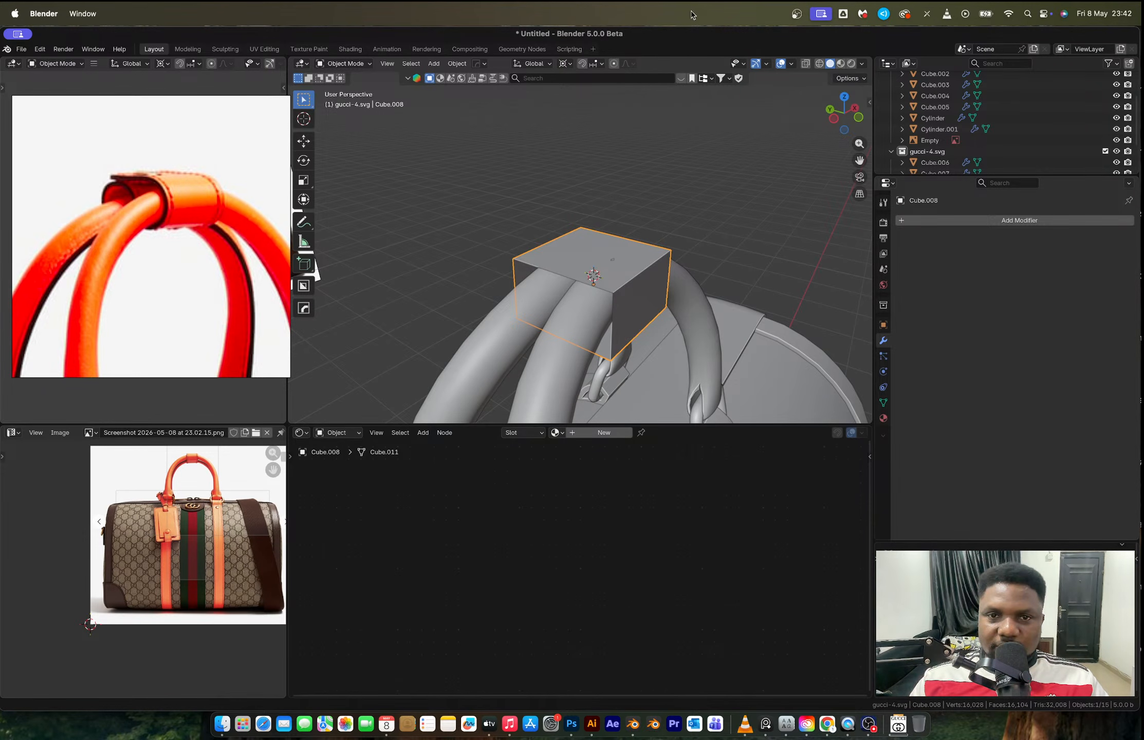
Rip one upper long edge of the handle wrap block in Edit Mode and pull it slightly away from the top face.
mouse_move(622, 287)
middle_mouse_down()
mouse_move(650, 285)
mouse_move(597, 278)
mouse_move(628, 273)
middle_mouse_up()
key("Tab")
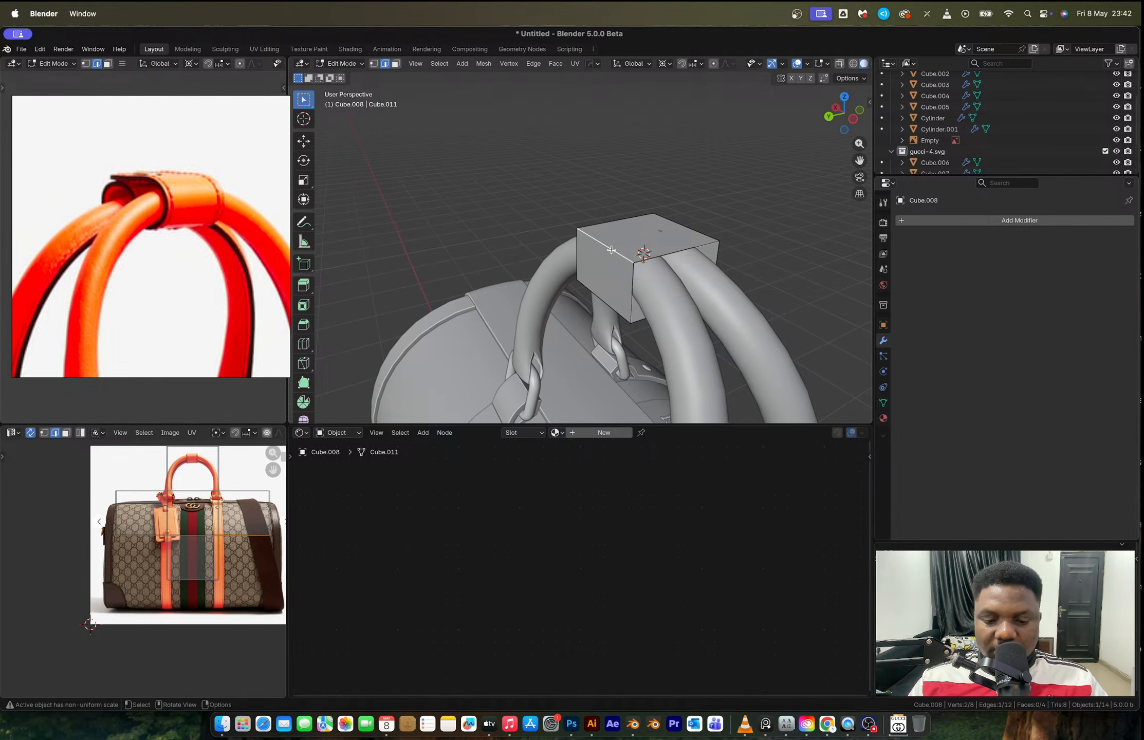
key("shift+d")
left_click(611, 255)
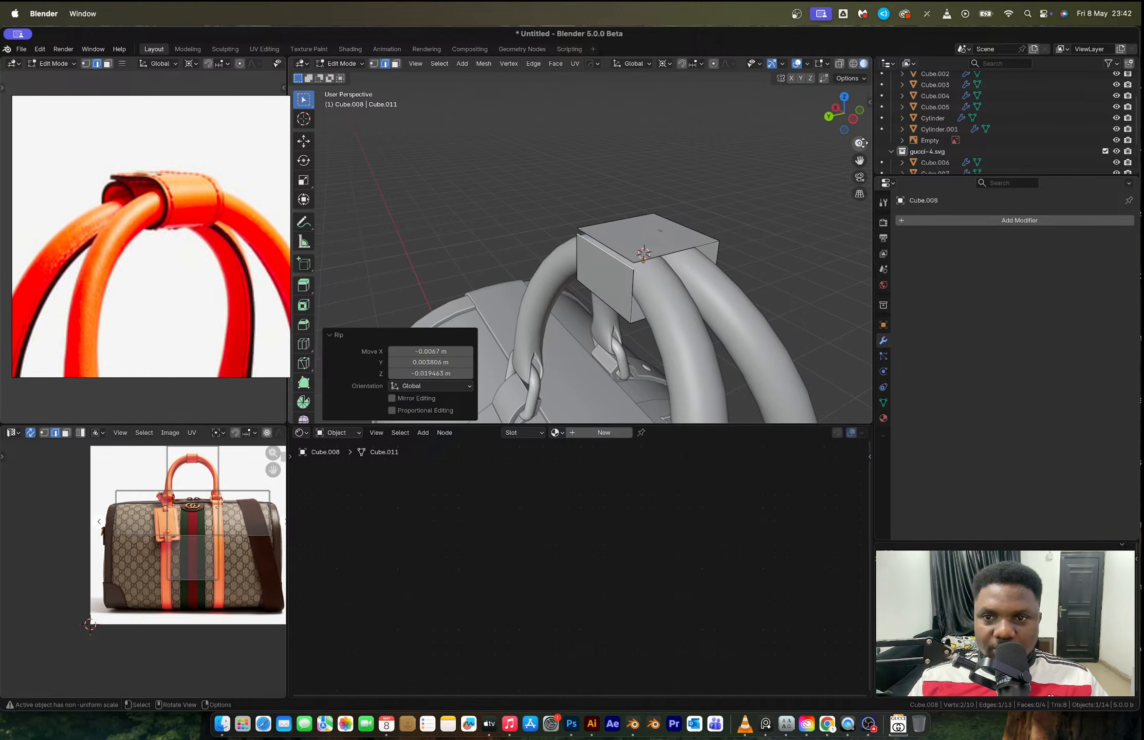
In the left view, extrude the ripped edge inward beneath the top flap in three consecutive segments, undoing the trial rotation.
left_click(853, 118)
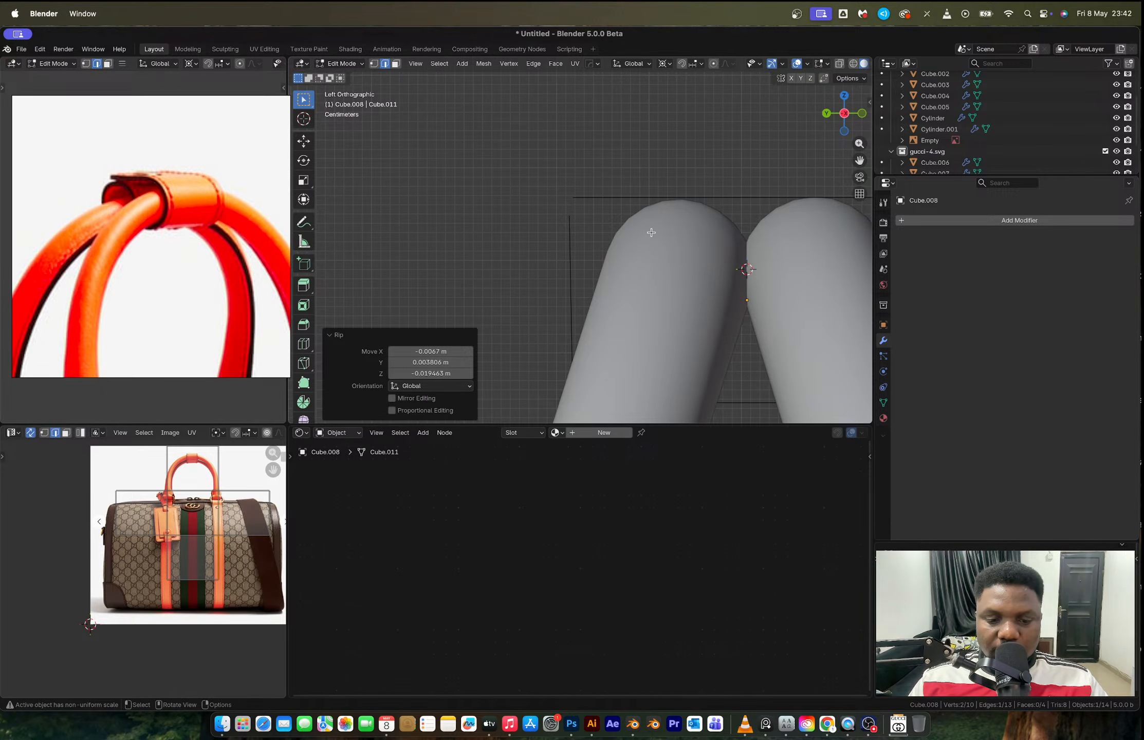
key("e")
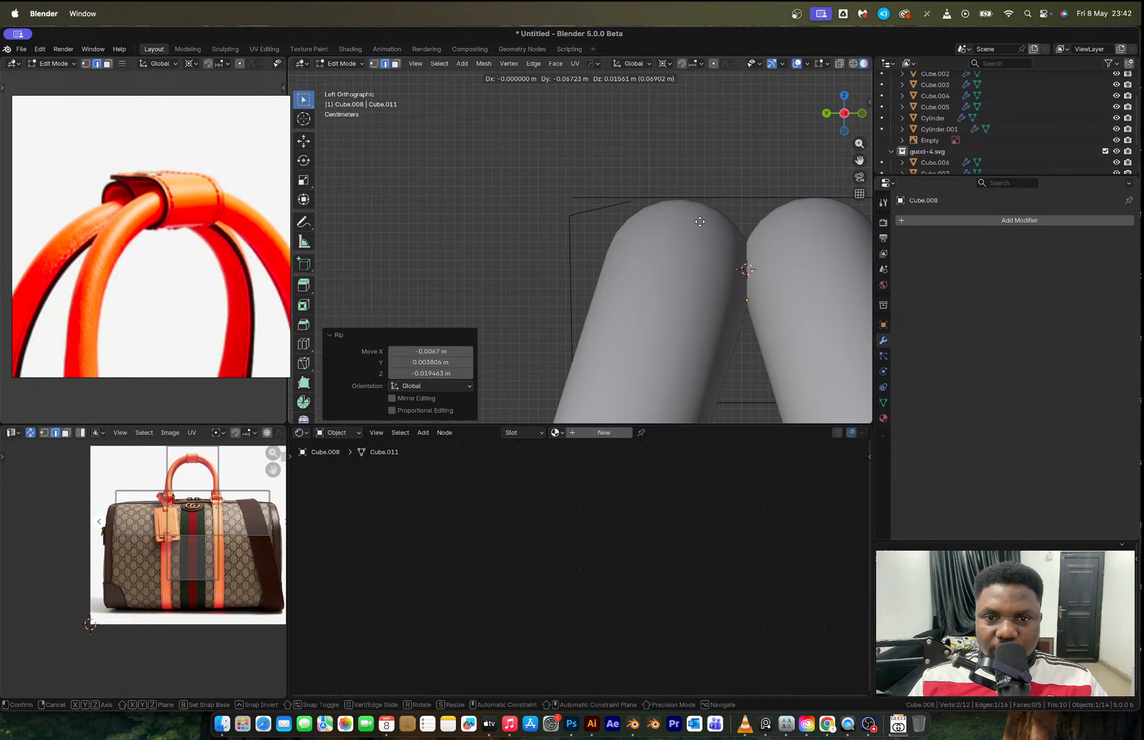
left_click(699, 219)
key("r")
left_click(764, 238)
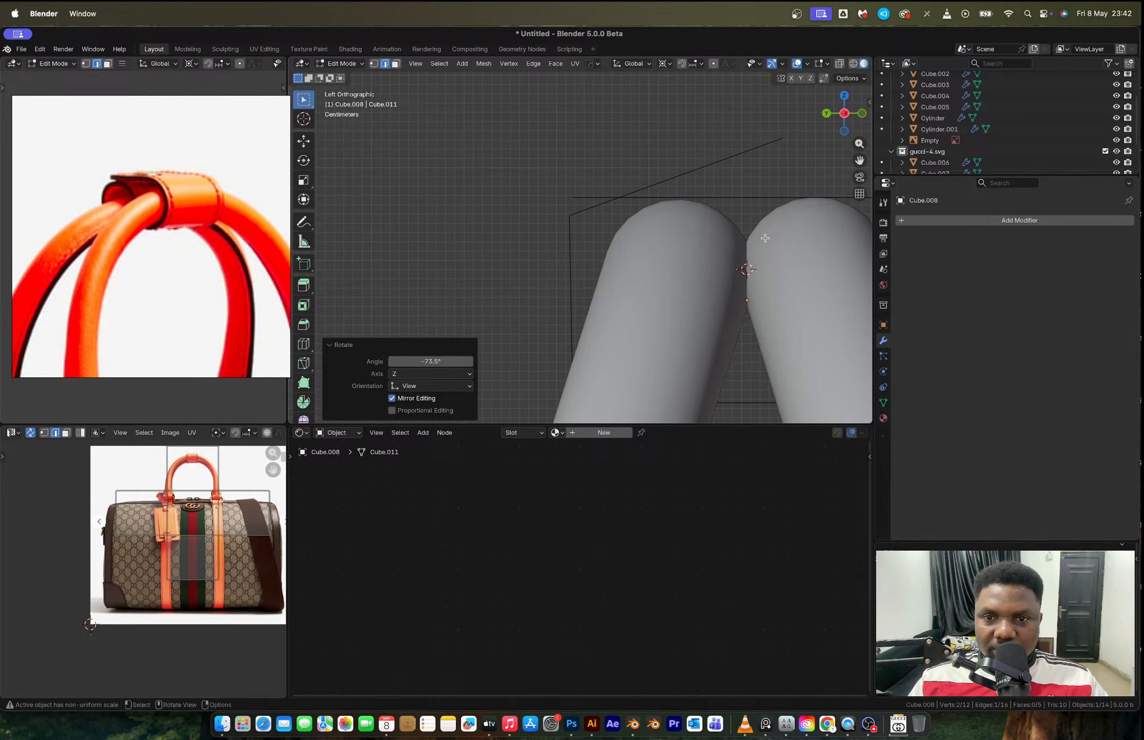
key("super+z")
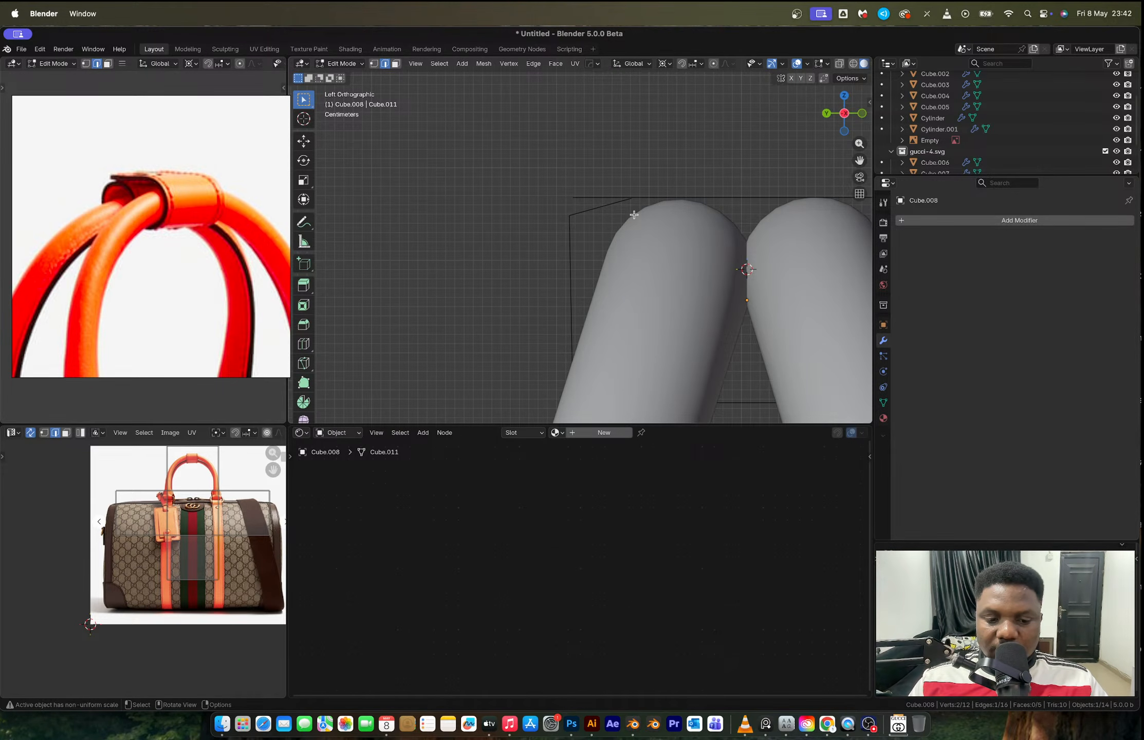
key("e")
left_click(710, 212)
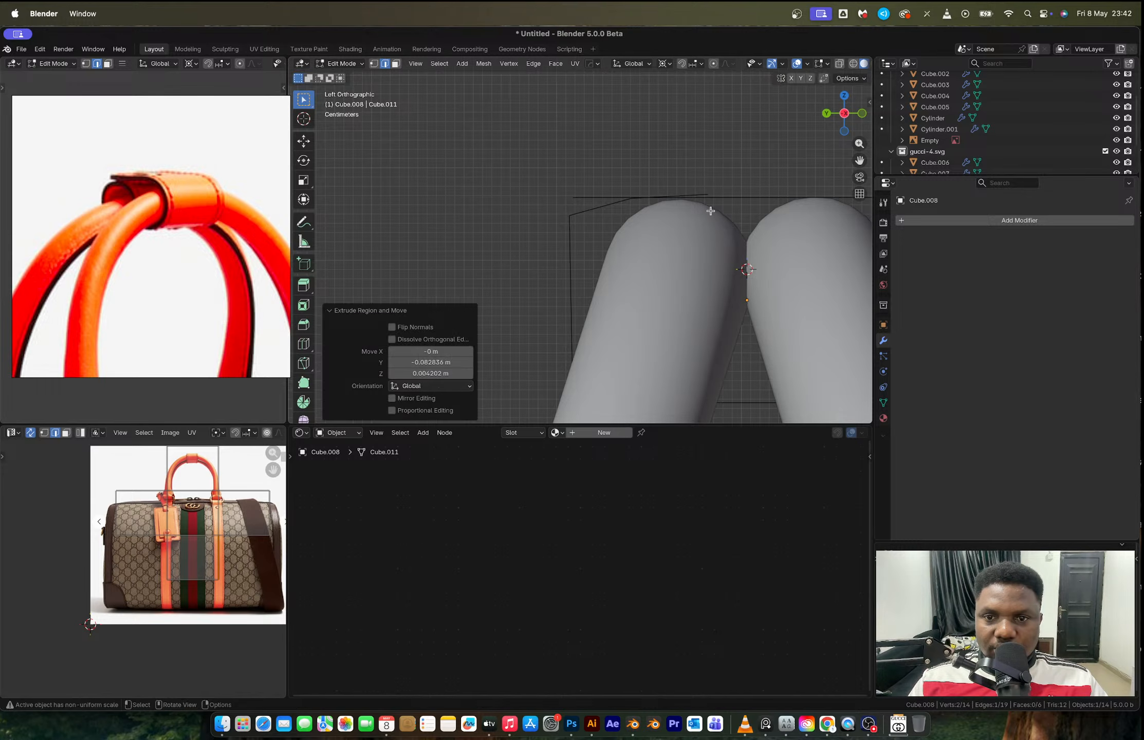
key("e")
left_click(747, 226)
Adjust the height of the extruded strip's inner edge along Z and check the wrap in Object Mode.
middle_click_drag(593, 196, 727, 297)
key("g")
key("z")
left_click(666, 231)
key("Tab")
scroll(709, 239, "down", 3)
Bevel the four lengthwise corner edges of the handle wrap with four segments and an offset of about 0.53 m.
key("Tab")
left_click(626, 218, "shift")
left_click(588, 273, "shift")
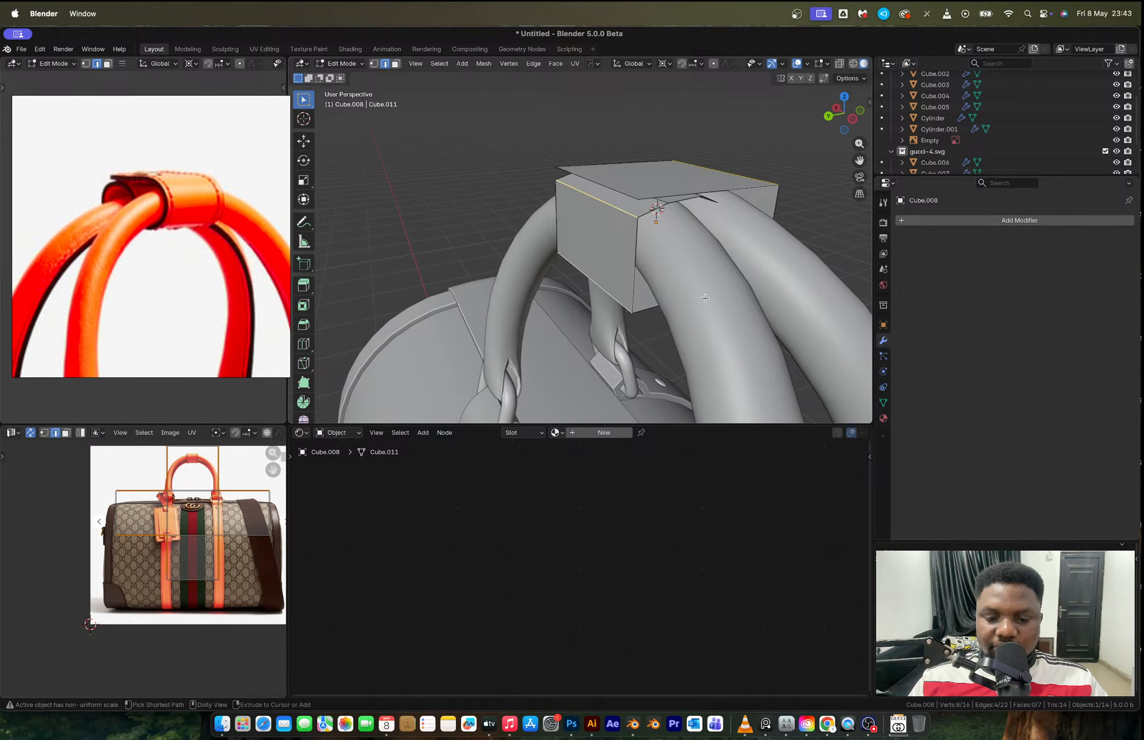
key("ctrl+b")
scroll(707, 305, "up", 3)
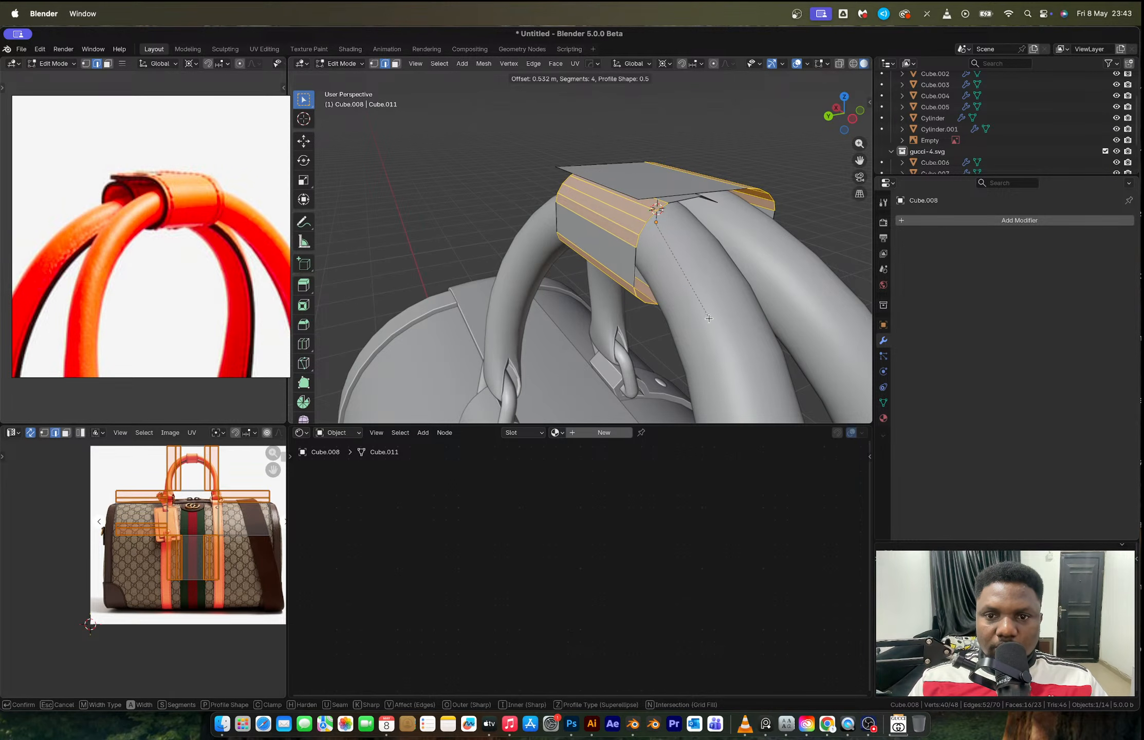
left_click(709, 319)
key("Tab")
middle_click_drag(664, 266, 596, 257)
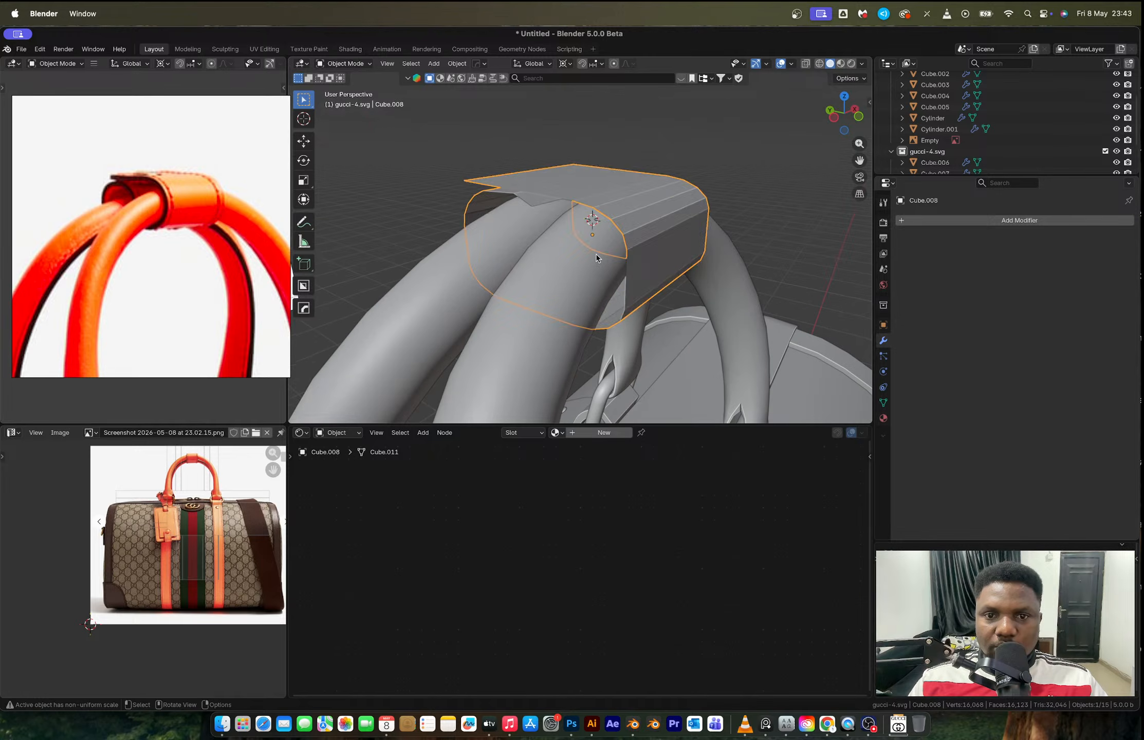
Extrude the inner strip's free edge down about 0.05 m along Z between the two handles.
key("Tab")
left_click(541, 204)
middle_click_drag(548, 213, 581, 206)
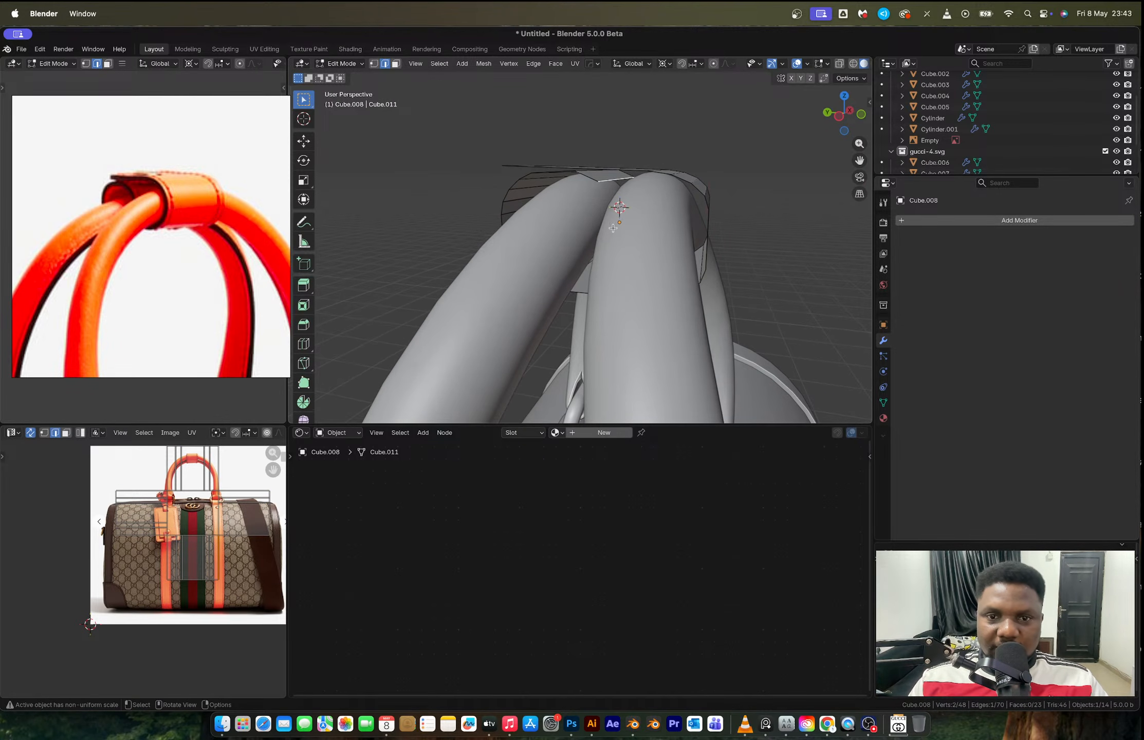
key("e")
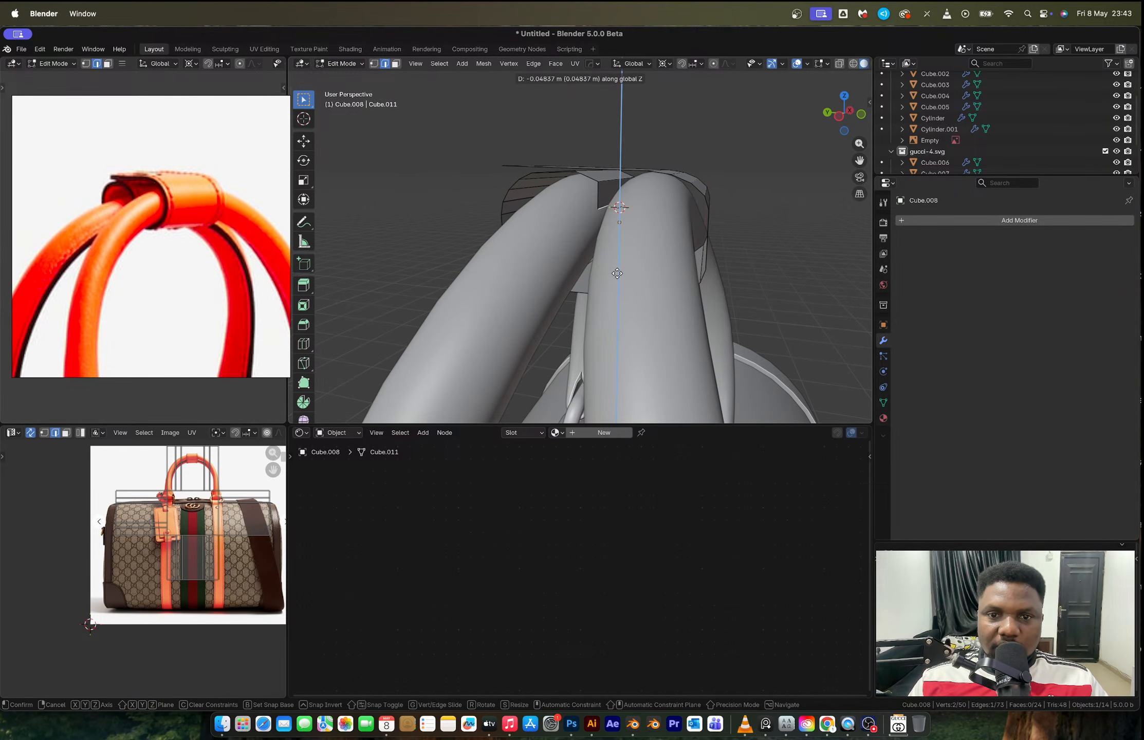
left_click(620, 284)
key("Tab")
scroll(619, 283, "down", 2)
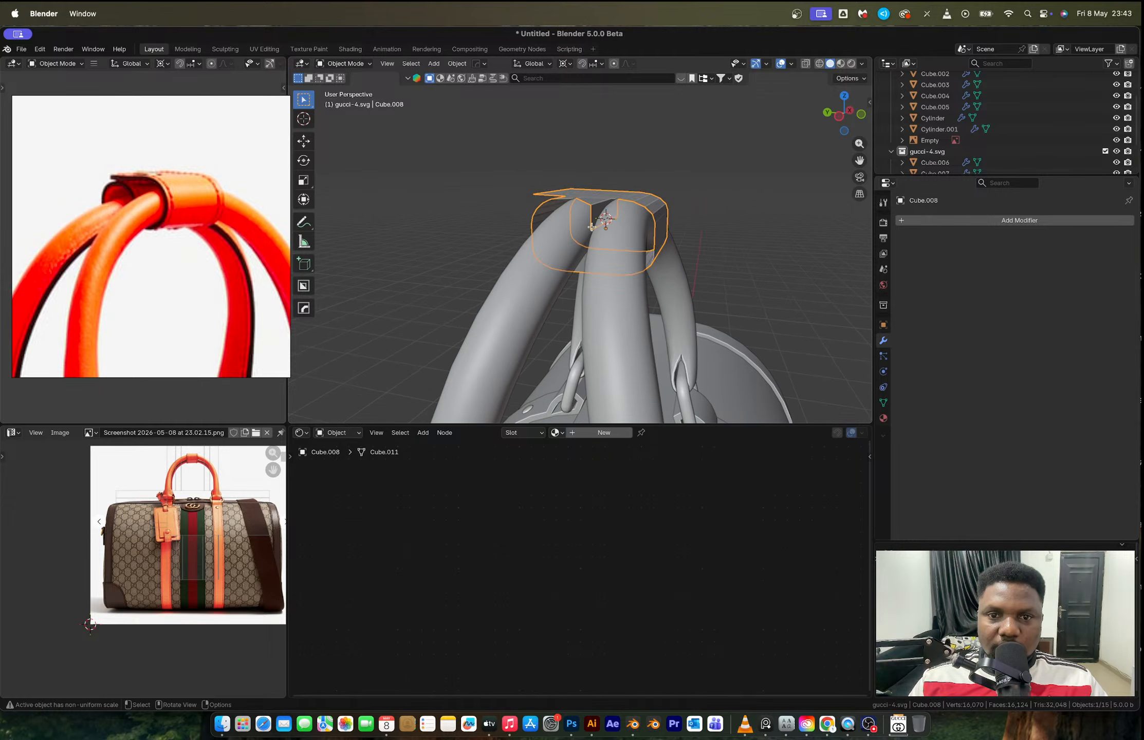
Bevel the fold edge where the inner strip turns down between the handles.
key("Tab")
left_click(597, 202)
key("Tab")
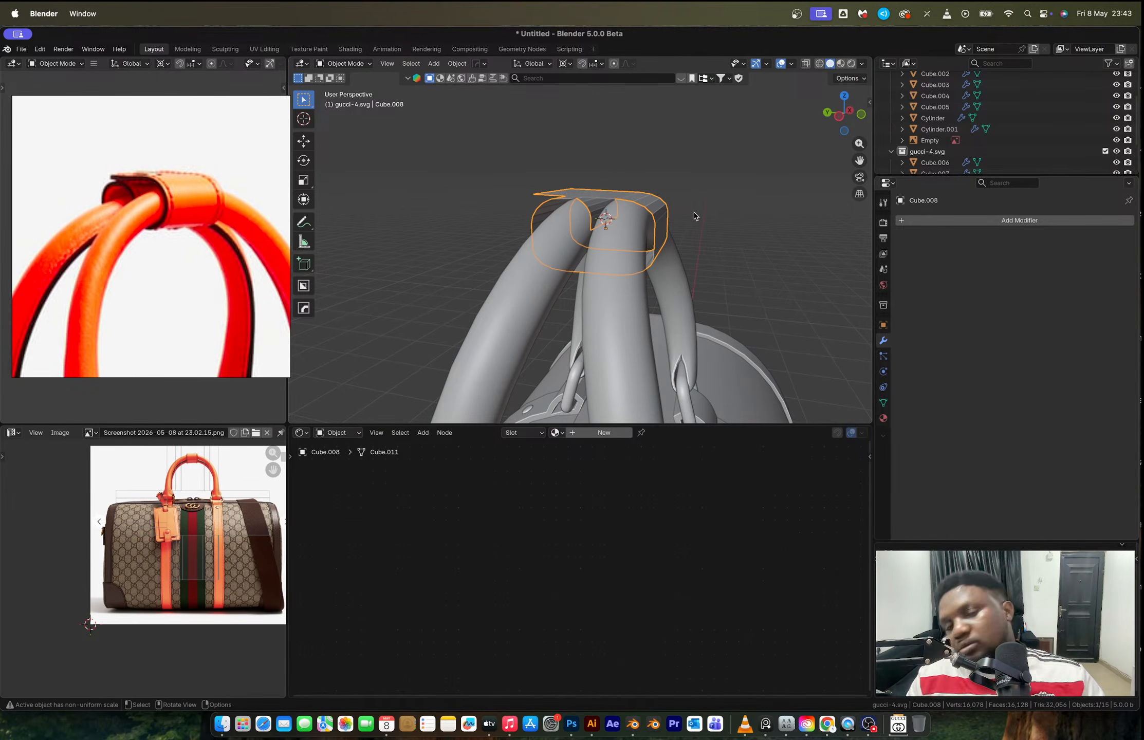
Shade the handle wrap smooth by angle at 30°.
middle_click_drag(653, 206, 567, 195)
right_click(594, 240)
left_click(591, 242)
Round the free corners of the outer flap and inner strip with a multi-segment vertex bevel.
key("Tab")
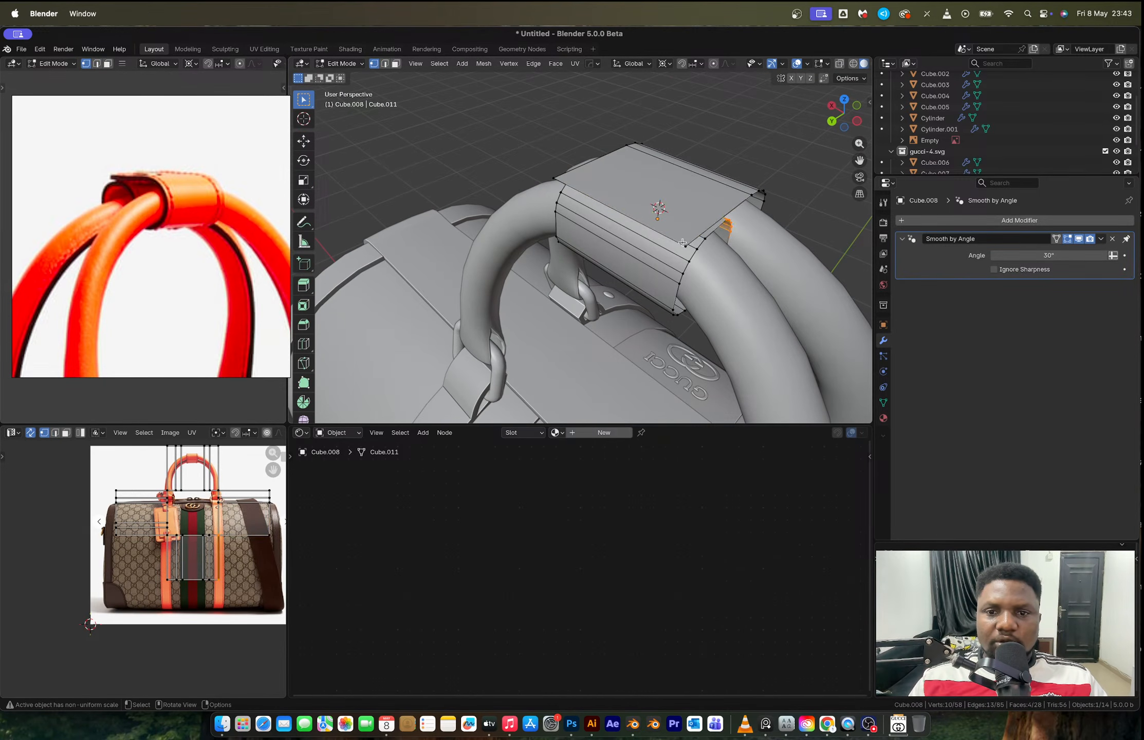
left_click(551, 179, "shift")
middle_click_drag(657, 220, 615, 207)
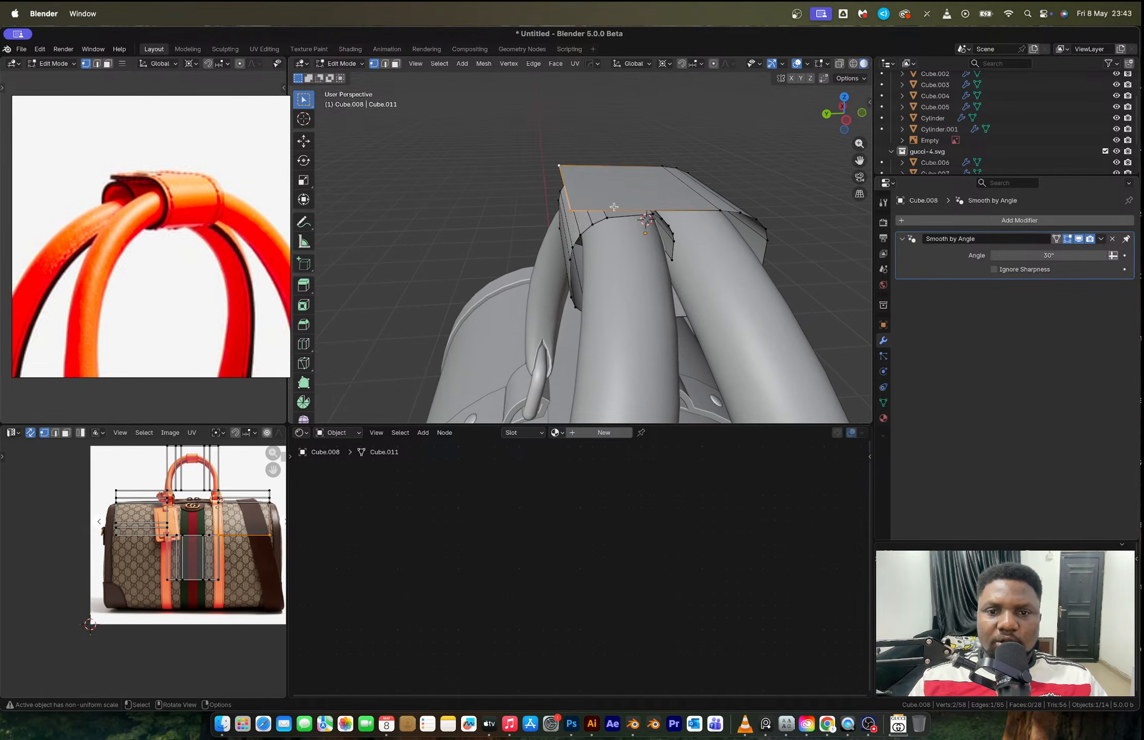
middle_click_drag(700, 264, 541, 255)
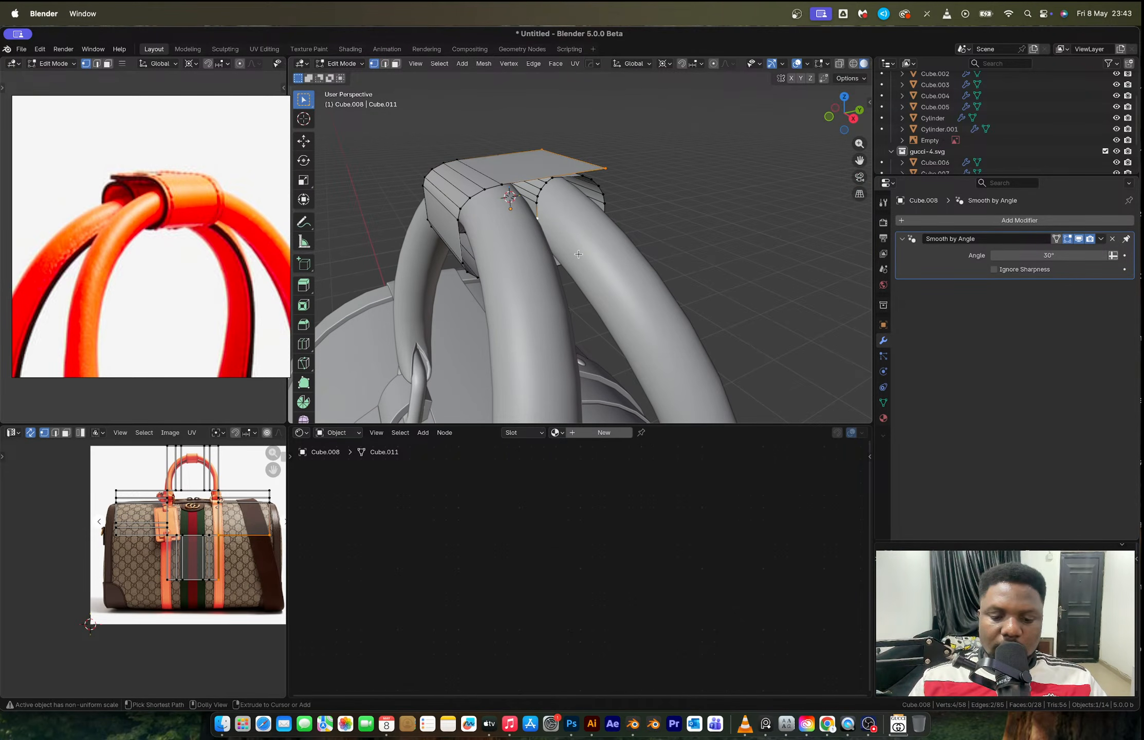
key("ctrl+shift+b")
scroll(578, 255, "up", 3)
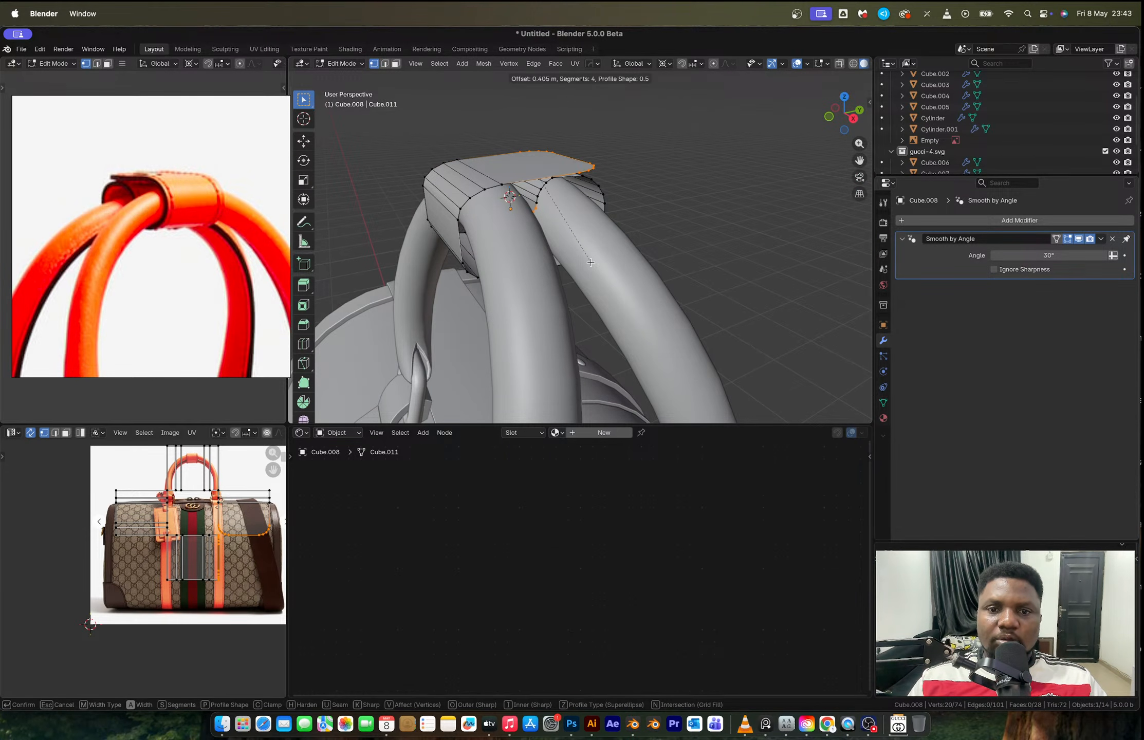
left_click(591, 262)
key("Tab")
middle_click_drag(590, 262, 642, 226)
scroll(595, 276, "down", 5)
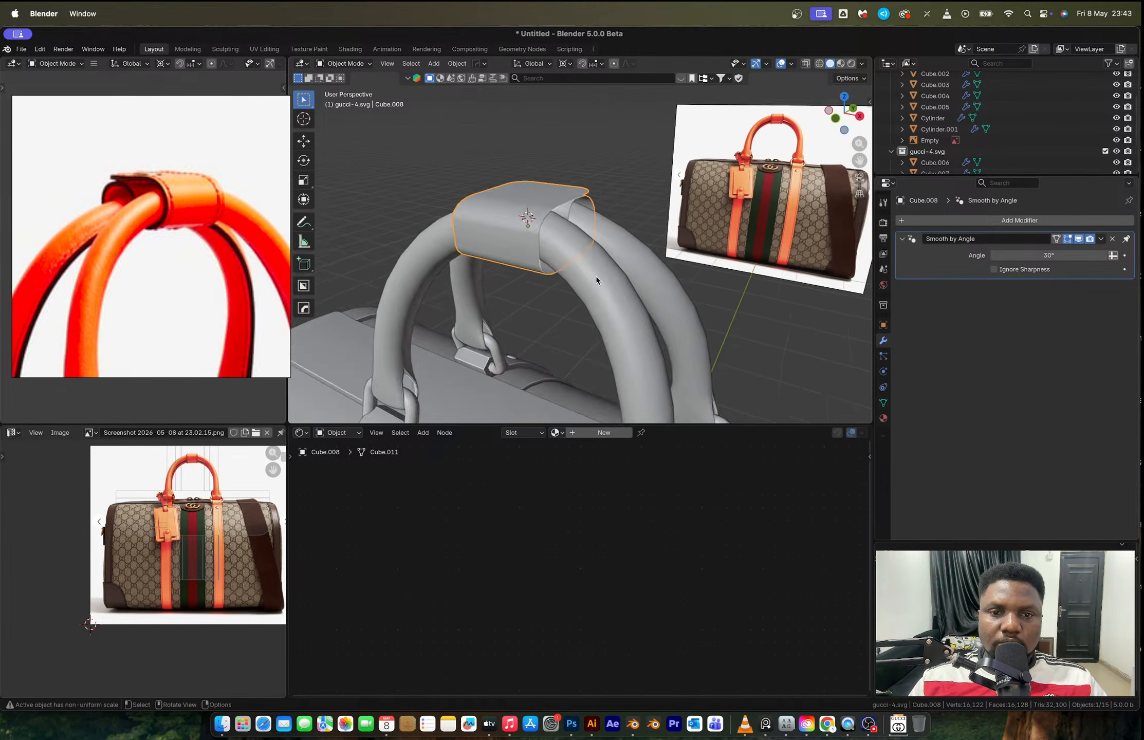
Extrude all of the handle wrap's faces along their normals to give the leather thickness.
scroll(537, 265, "up", 6)
scroll(535, 264, "up", 2)
mouse_move(535, 264)
middle_mouse_down()
mouse_move(503, 256)
mouse_move(547, 268)
middle_mouse_up()
key("Tab")
key("a")
key("alt+e")
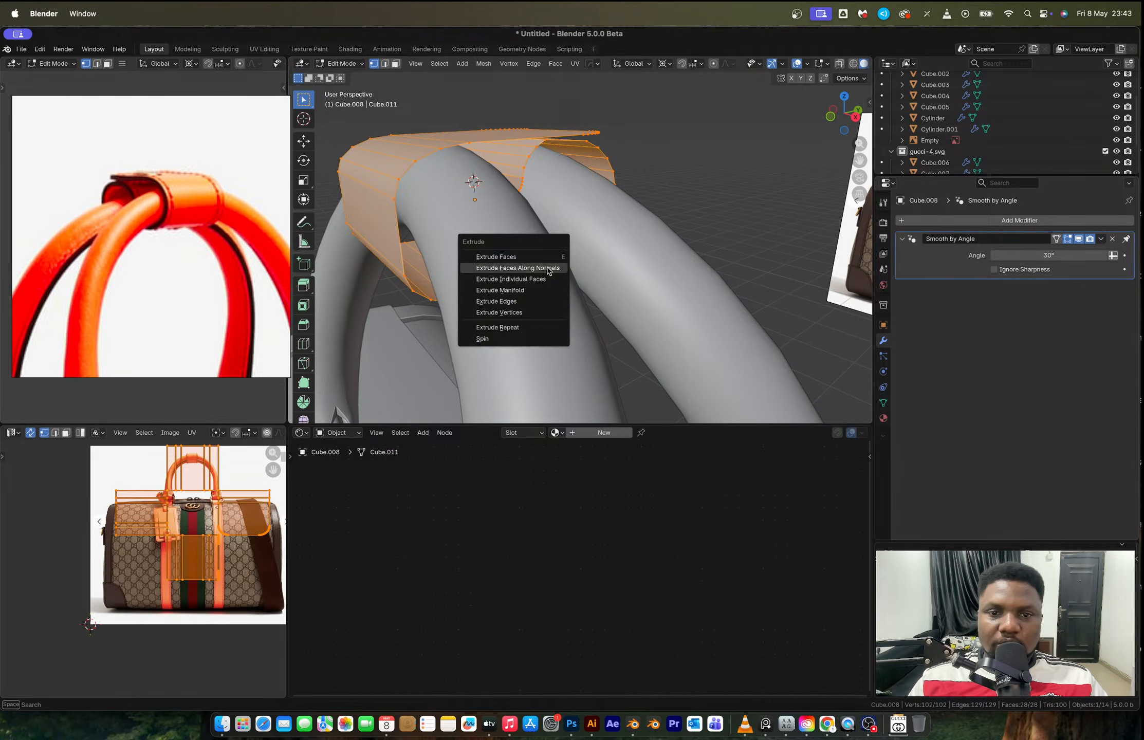
left_click(547, 266)
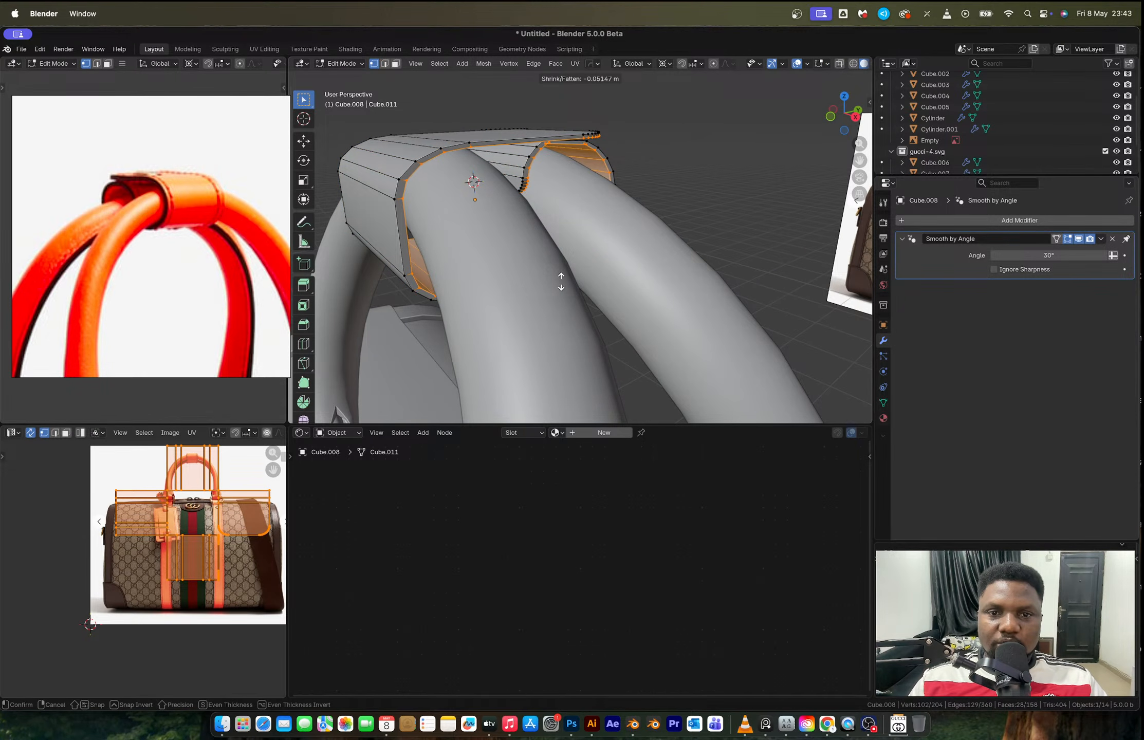
left_click(566, 286)
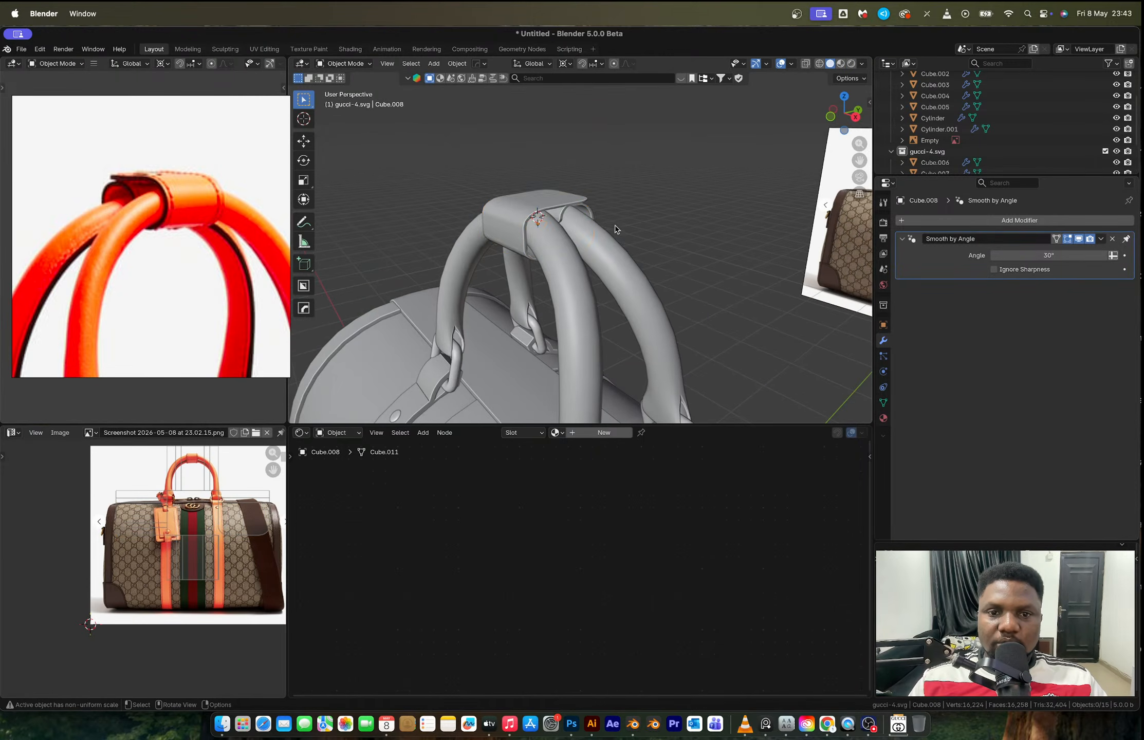
Undo the wrap's thickness, smoothing and bevels back to the sharp-cornered mesh with its side edges still selected.
middle_click_drag(617, 230, 608, 300)
scroll(643, 254, "up", 4)
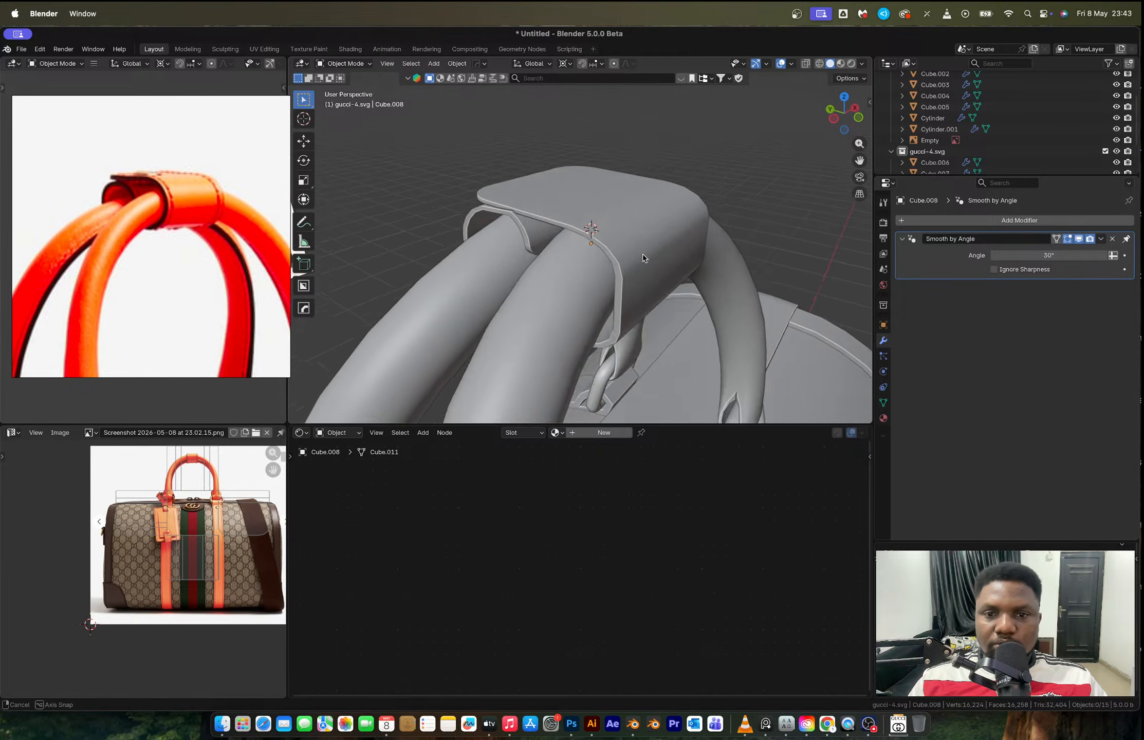
middle_click_drag(642, 254, 637, 242)
left_click(635, 241)
key("Tab")
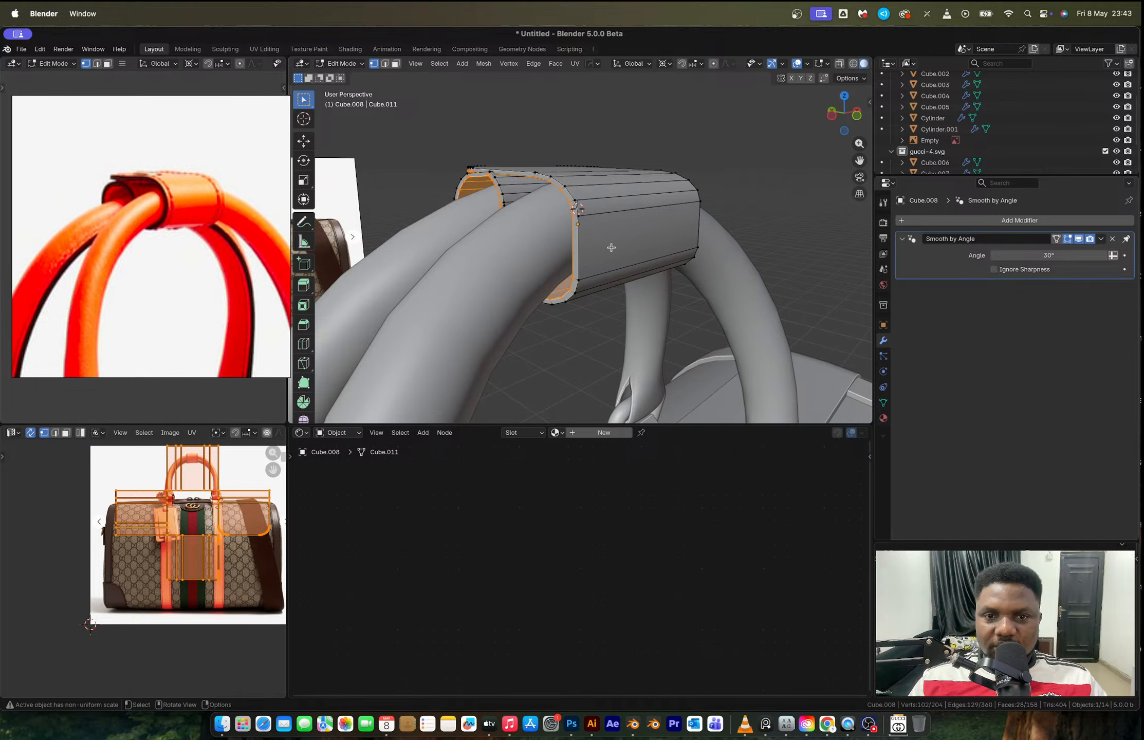
key("ctrl+z")
key("ctrl+z")
key("ctrl+z")
key("ctrl+z")
key("ctrl+z")
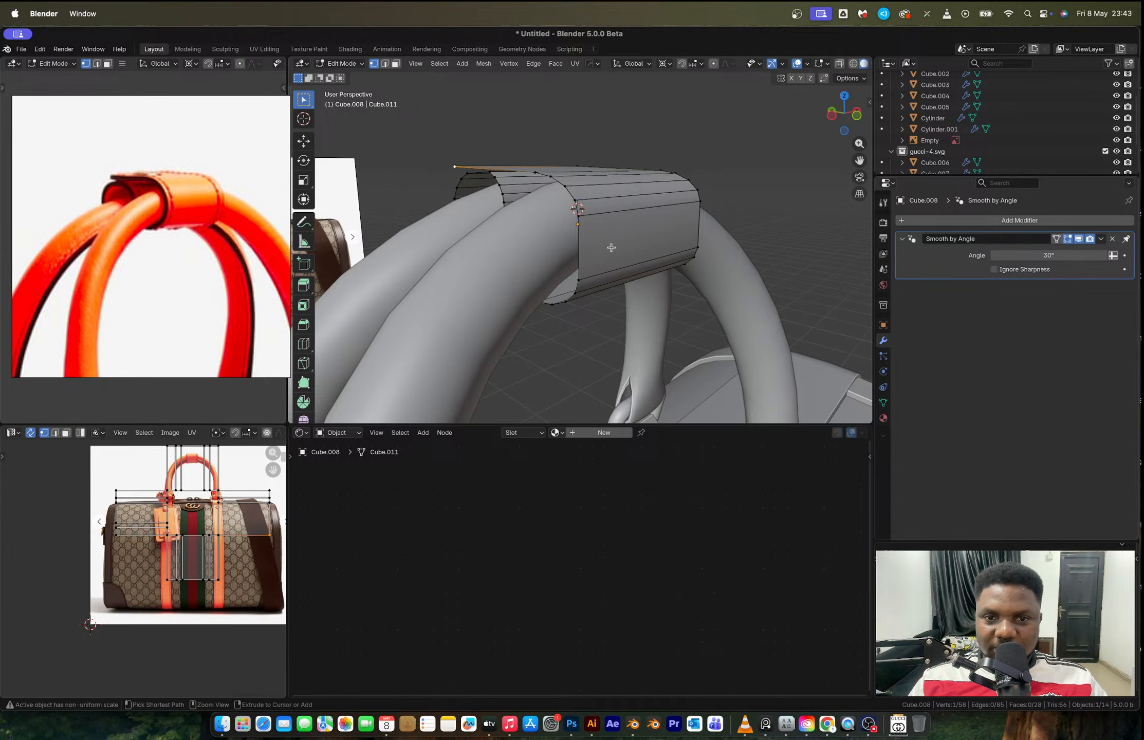
key("ctrl+z")
key("ctrl+z")
key("ctrl+z")
key("ctrl+z")
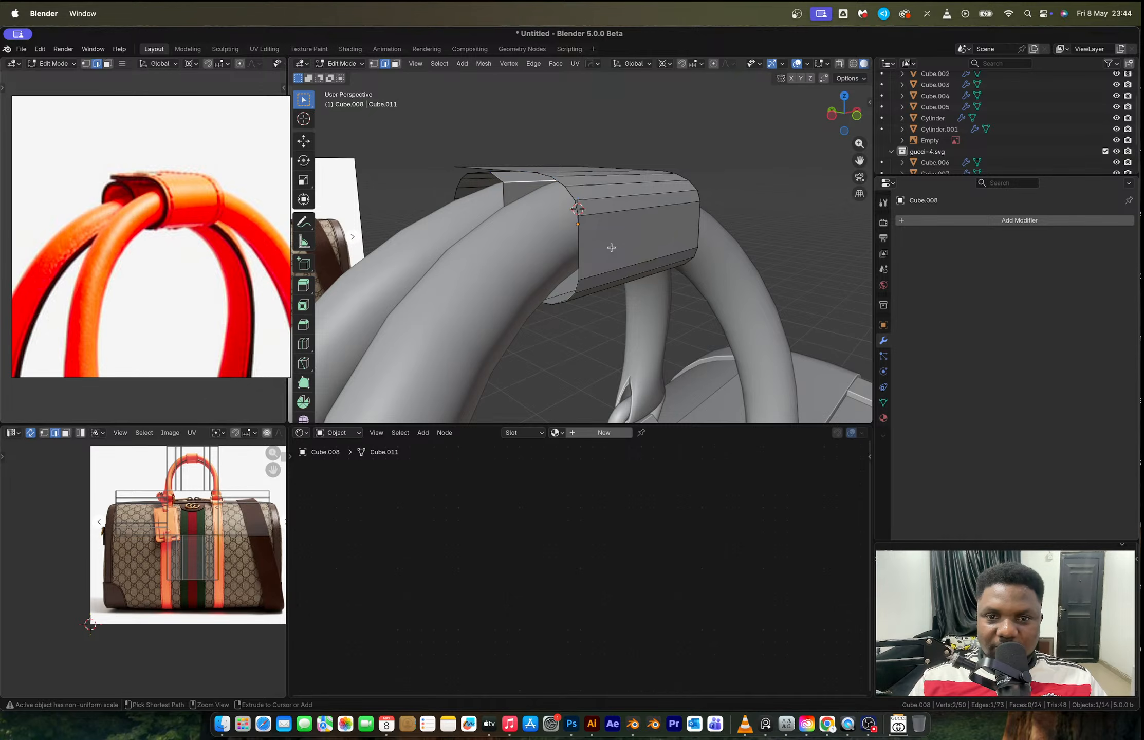
key("ctrl+z")
key("ctrl+z")
key("ctrl+z")
key("ctrl+z")
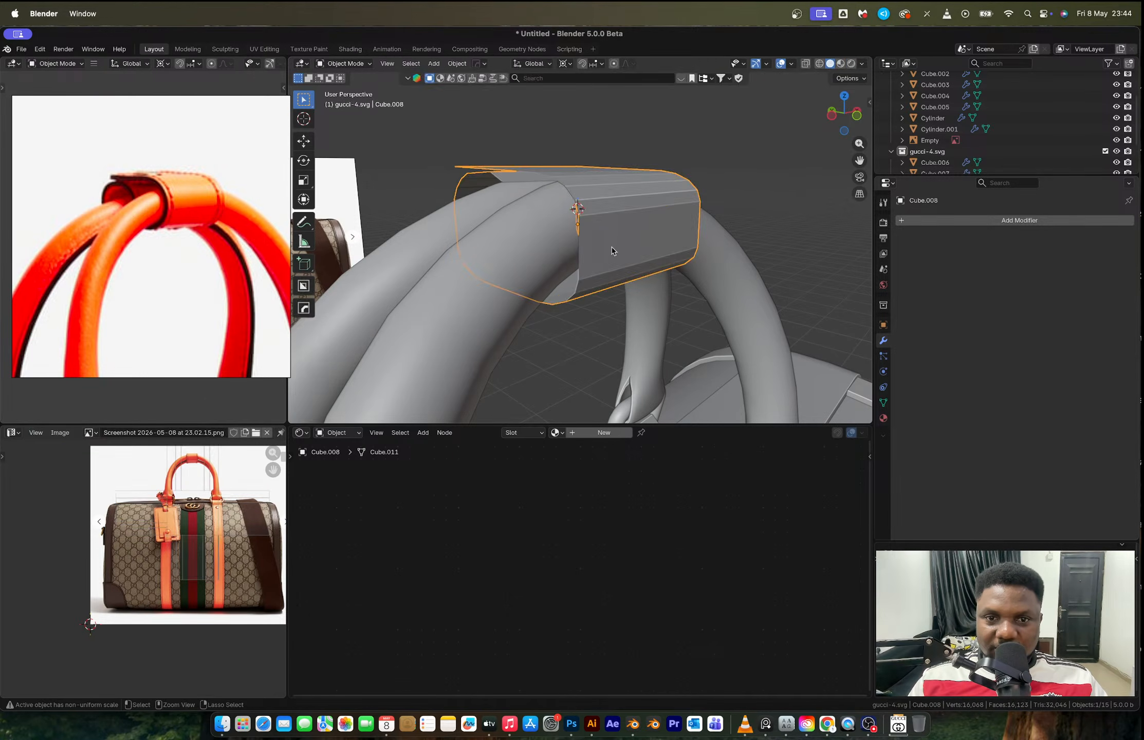
key("ctrl+z")
key("ctrl+z")
key("ctrl+z")
key("ctrl+z")
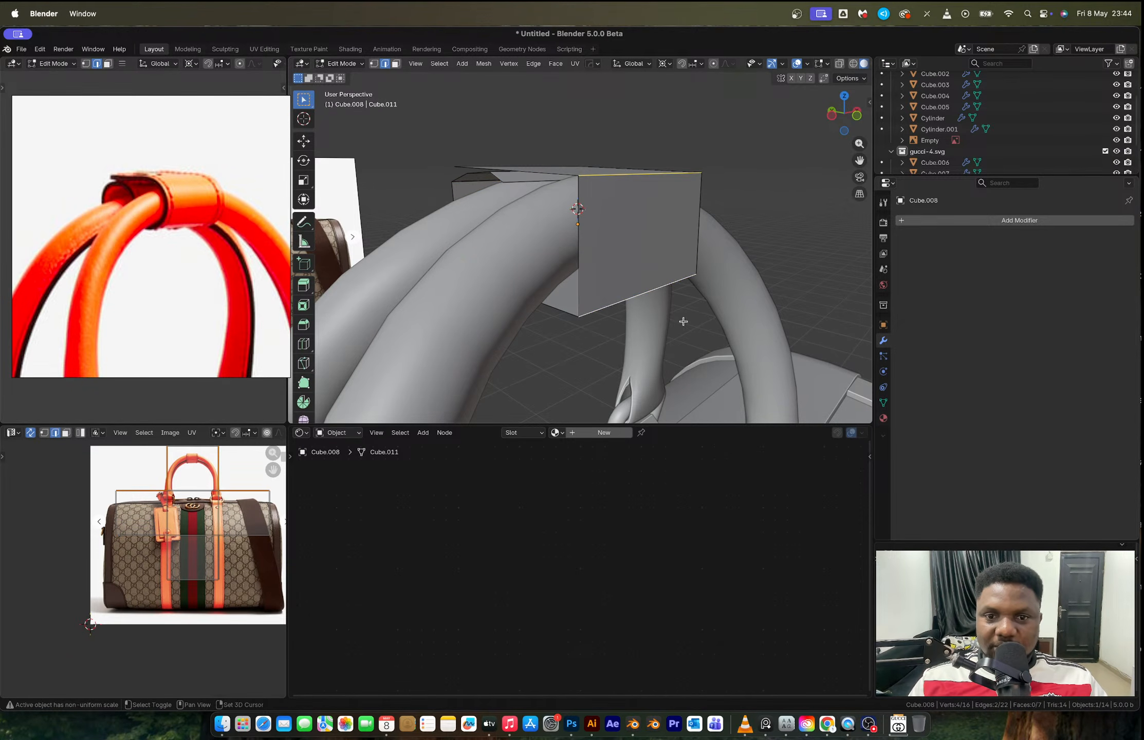
key("ctrl+b")
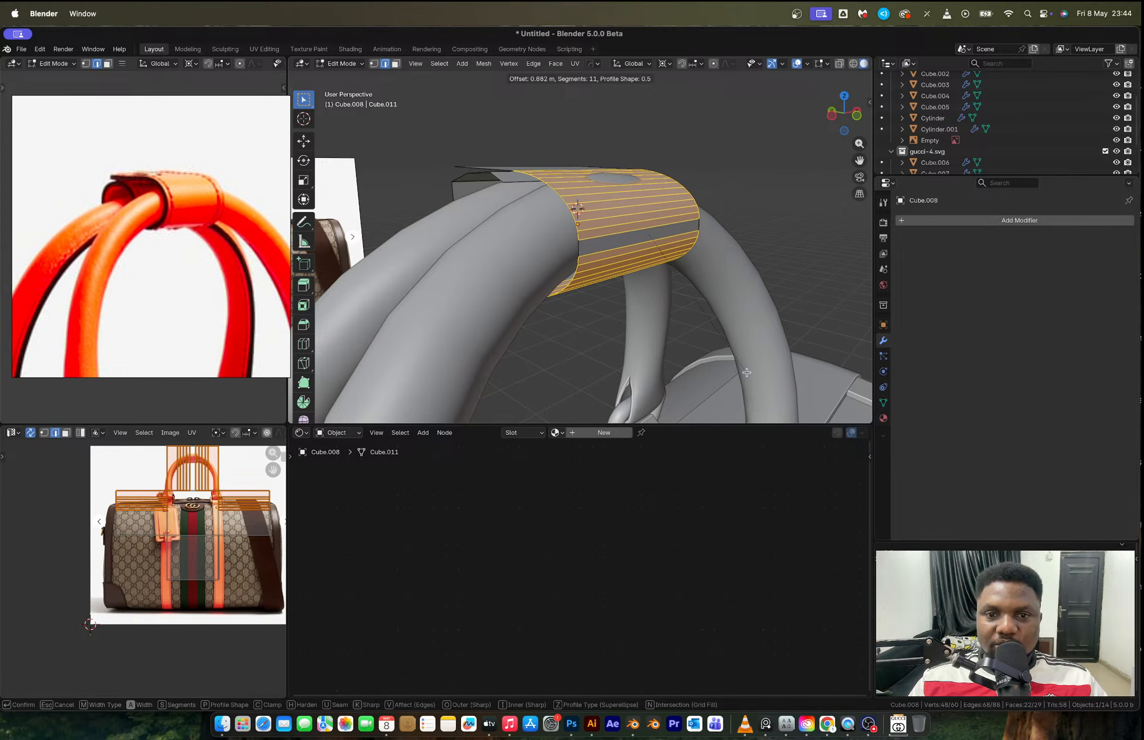
left_click(747, 372)
key("ctrl+z")
Apply the handle wrap's scale and resume editing its mesh.
key("Tab")
key("ctrl+a")
left_click(641, 241)
key("Tab")
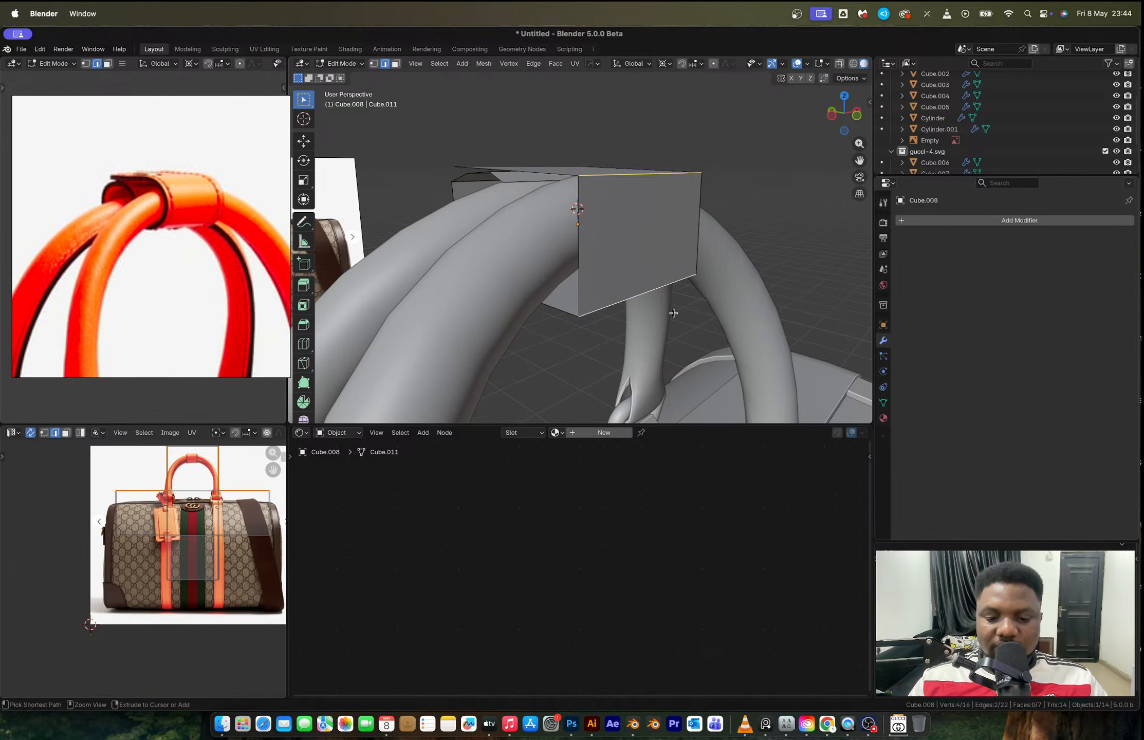
Bevel the wrap's lengthwise corner edges with 11 segments, 0.107 m on one side and about 0.09 m on the other.
key("ctrl+b")
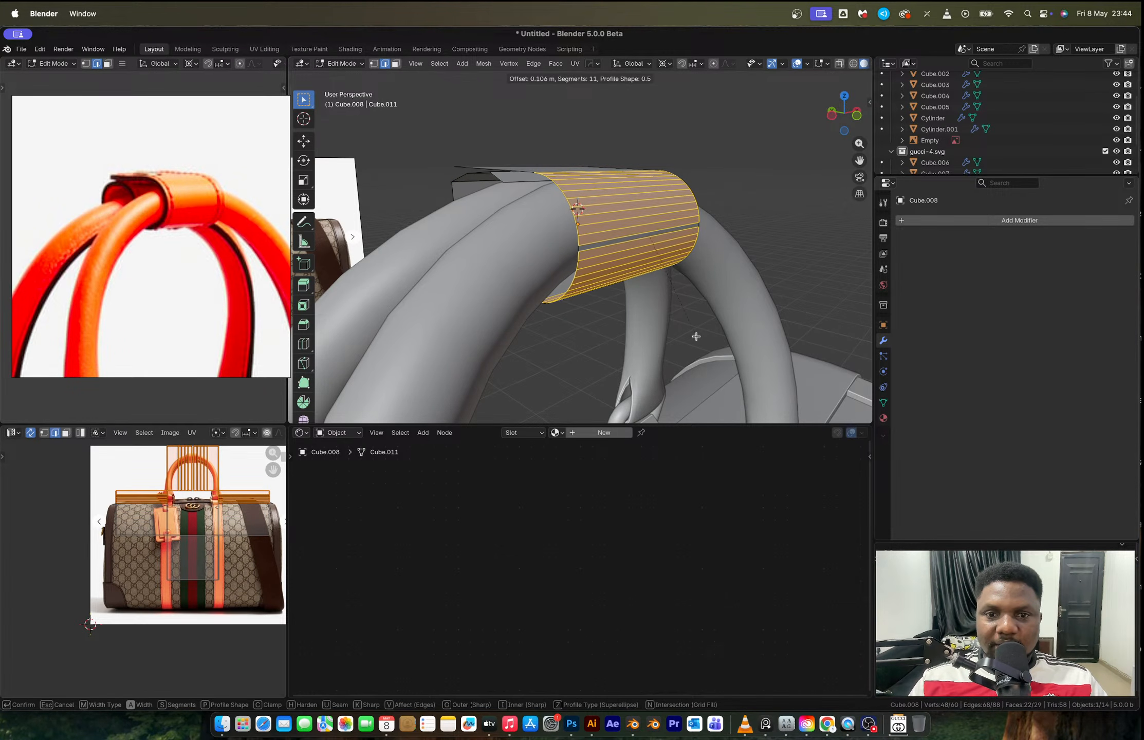
left_click(695, 334)
middle_click_drag(695, 334, 679, 231)
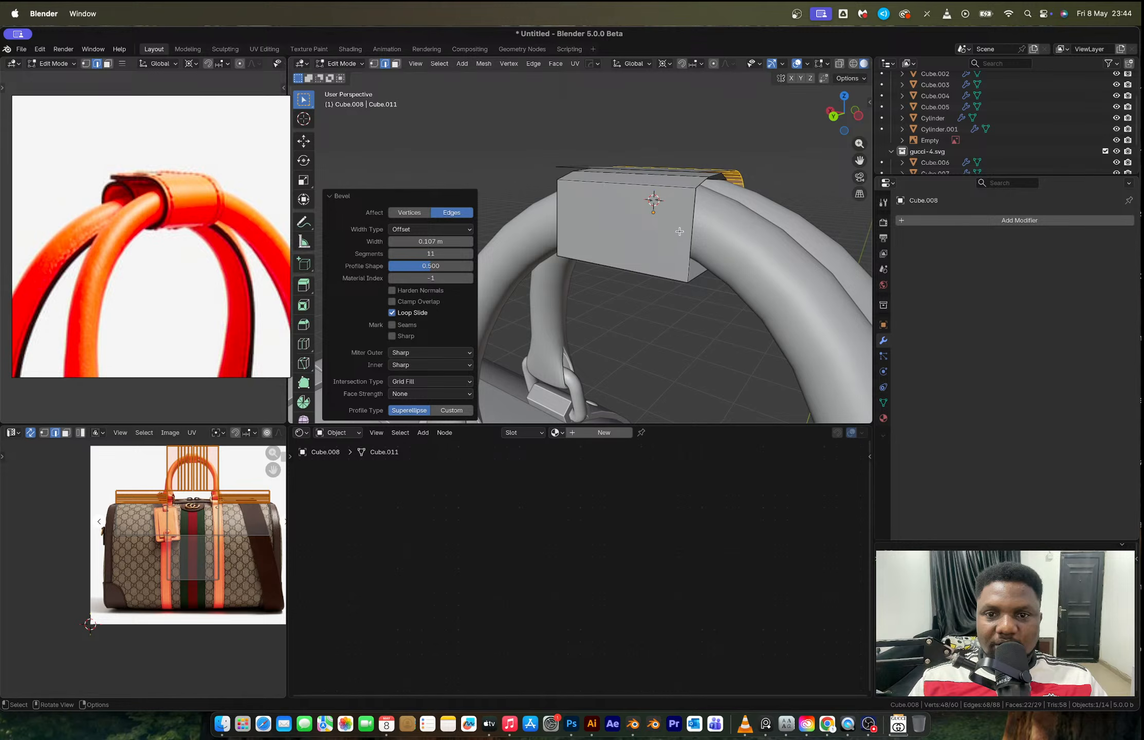
left_click(638, 188)
key("ctrl+b")
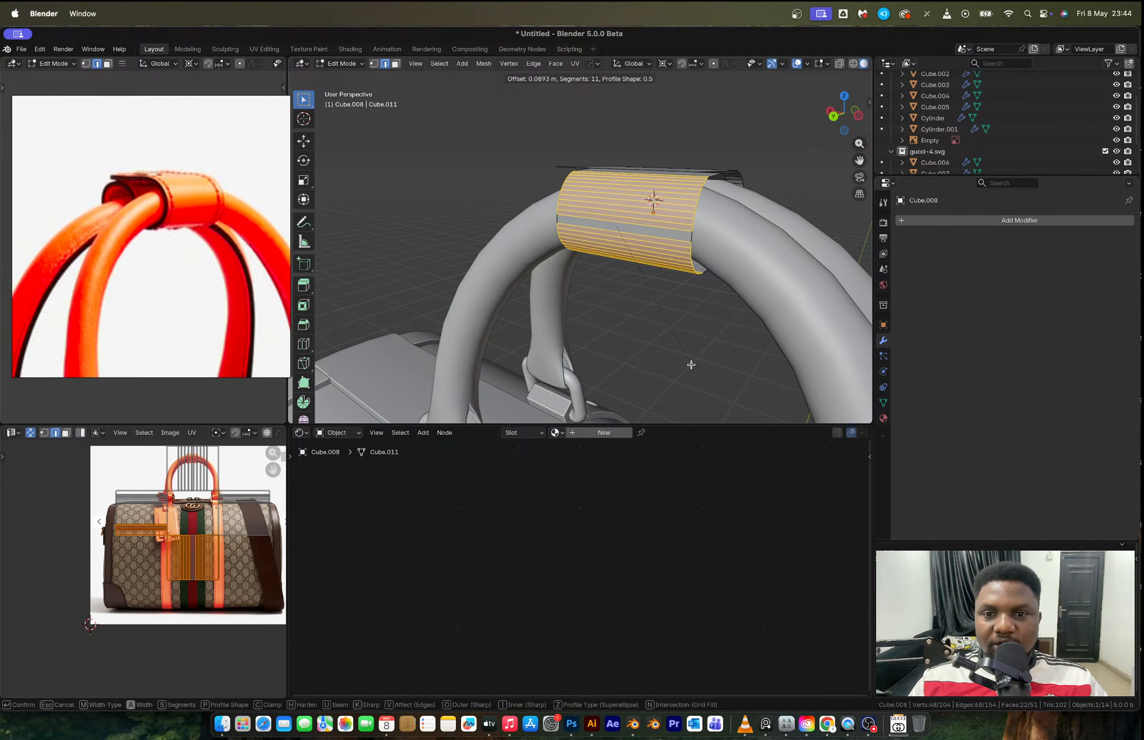
left_click(689, 365)
Lower the inner strip's free edge along Z and extrude it down between the two handles.
middle_click_drag(689, 365, 628, 218)
left_click(603, 191)
key("g")
key("z")
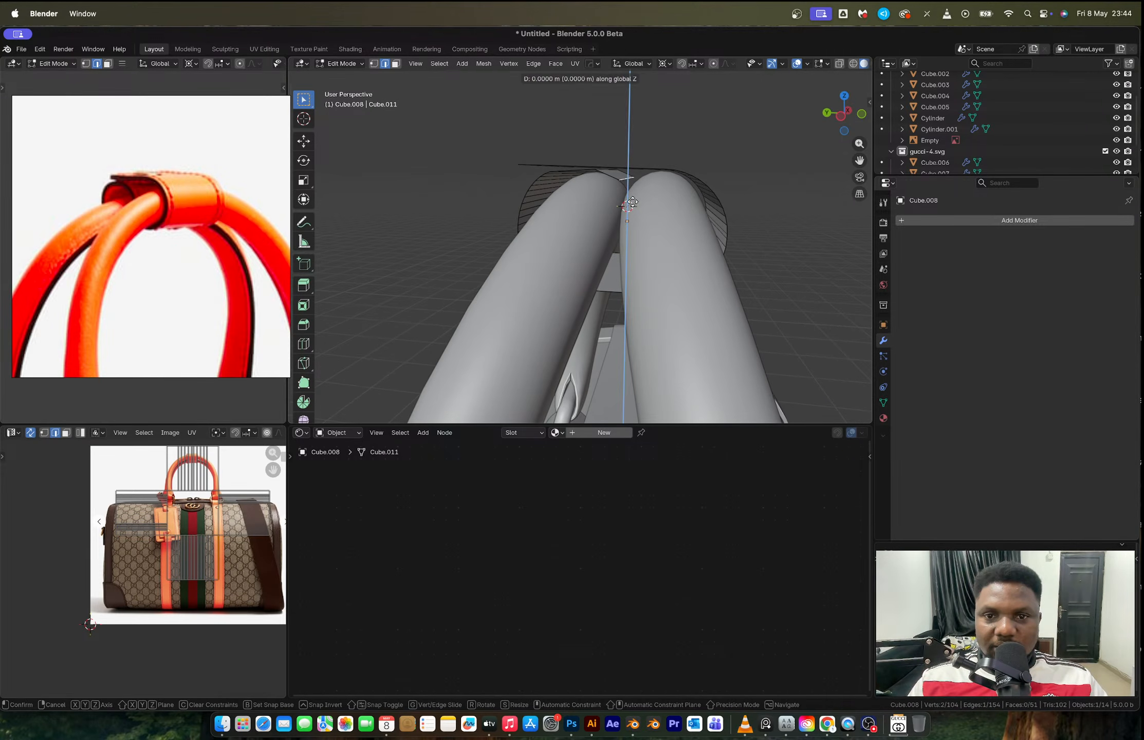
left_click(634, 220)
key("e")
key("z")
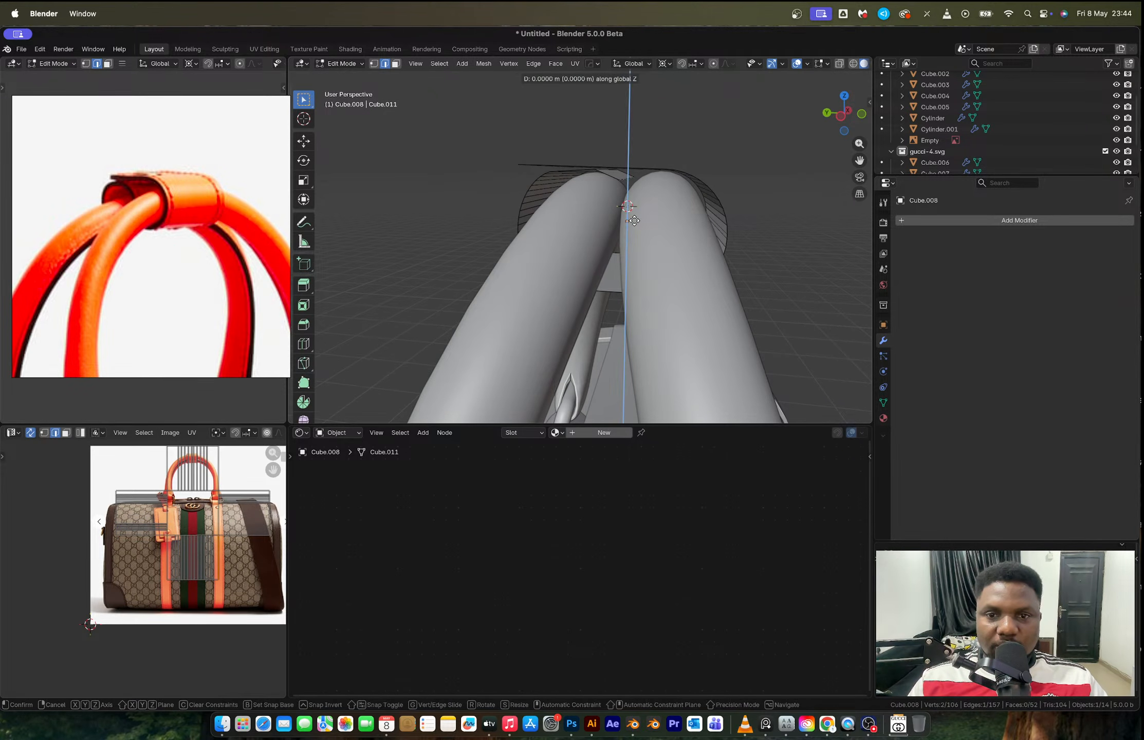
left_click(636, 243)
Round the free corners of the outer flap and inner strip with an 11-segment vertex bevel of about 0.056 m.
key("Tab")
middle_click_drag(628, 214, 606, 234)
key("Tab")
key("1")
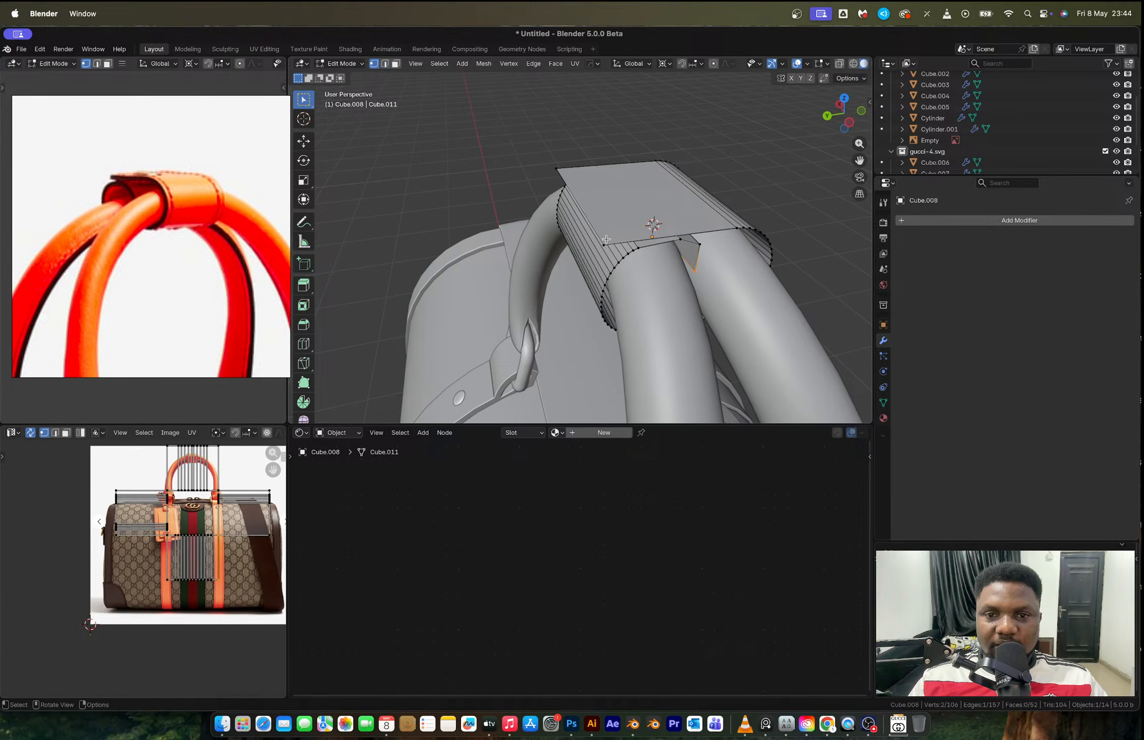
left_click(694, 282, "shift")
middle_click_drag(694, 281, 799, 210)
middle_click_drag(546, 209, 645, 275)
key("ctrl+shift+b")
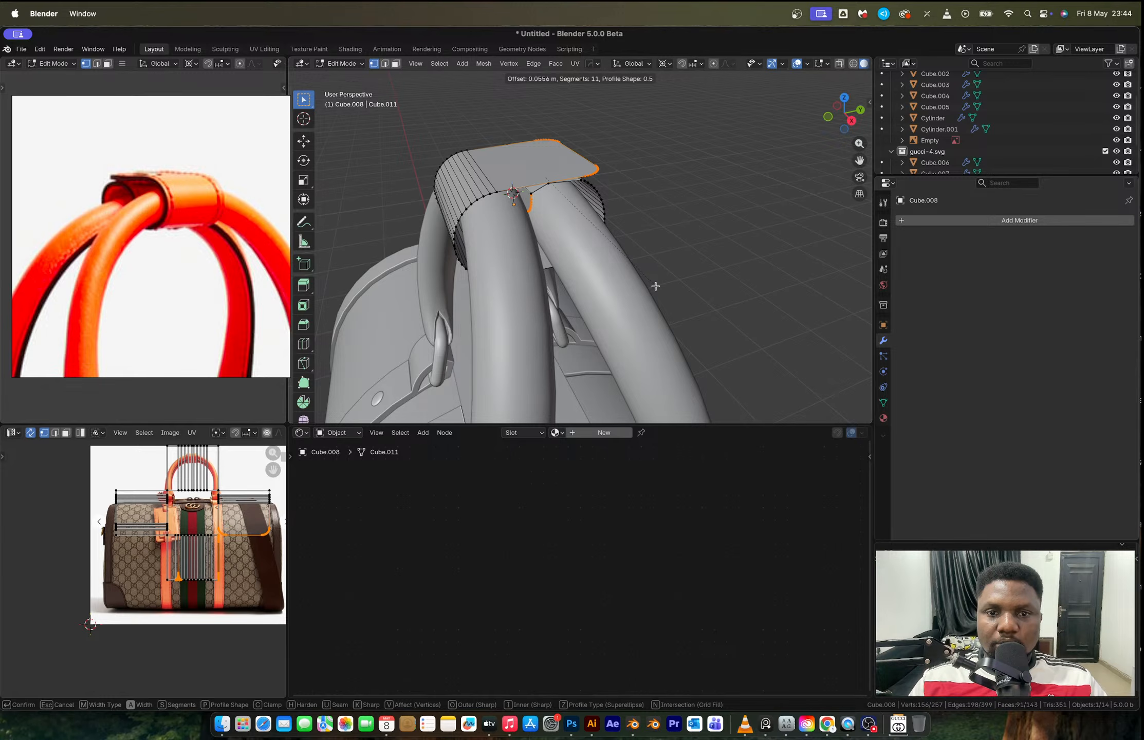
left_click(656, 286)
Shade the handle wrap smooth by angle at 30°.
key("Tab")
middle_click_drag(675, 300, 520, 200)
right_click(579, 217)
left_click(580, 215)
scroll(606, 203, "up", 3)
middle_click_drag(616, 206, 599, 197)
Bevel the inner strip's fold edge by 0.00819 m with 11 segments.
key("Tab")
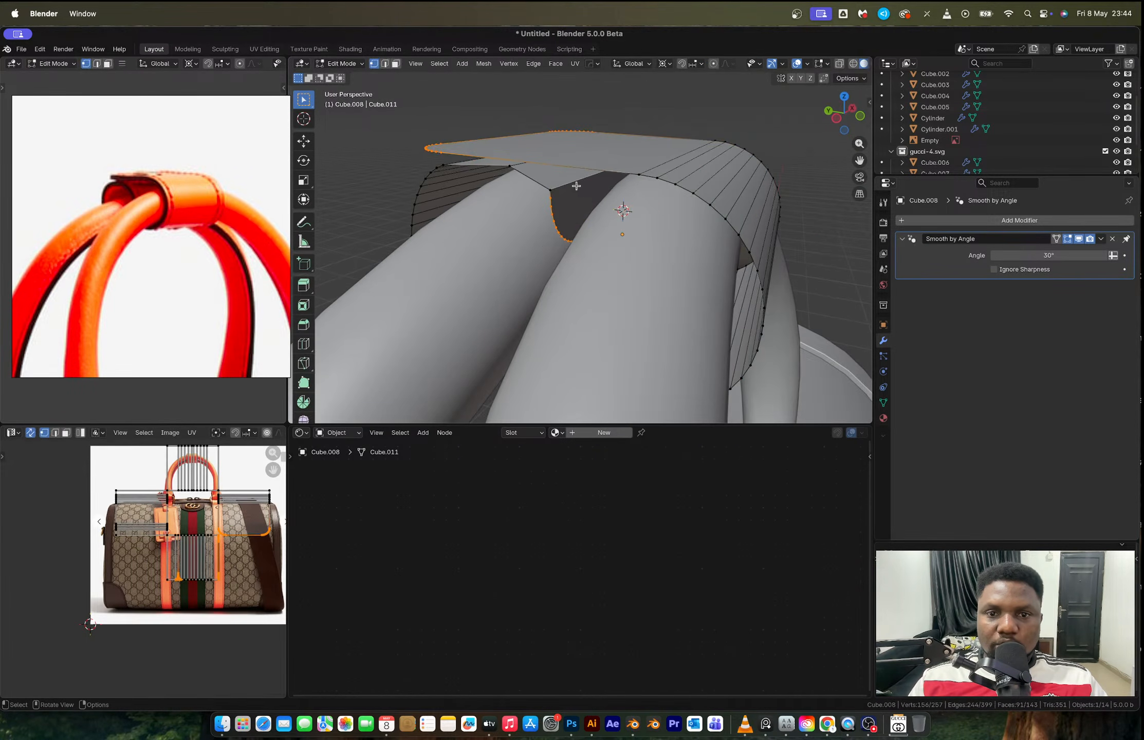
key("2")
left_click(576, 185)
key("ctrl+b")
left_click(644, 271)
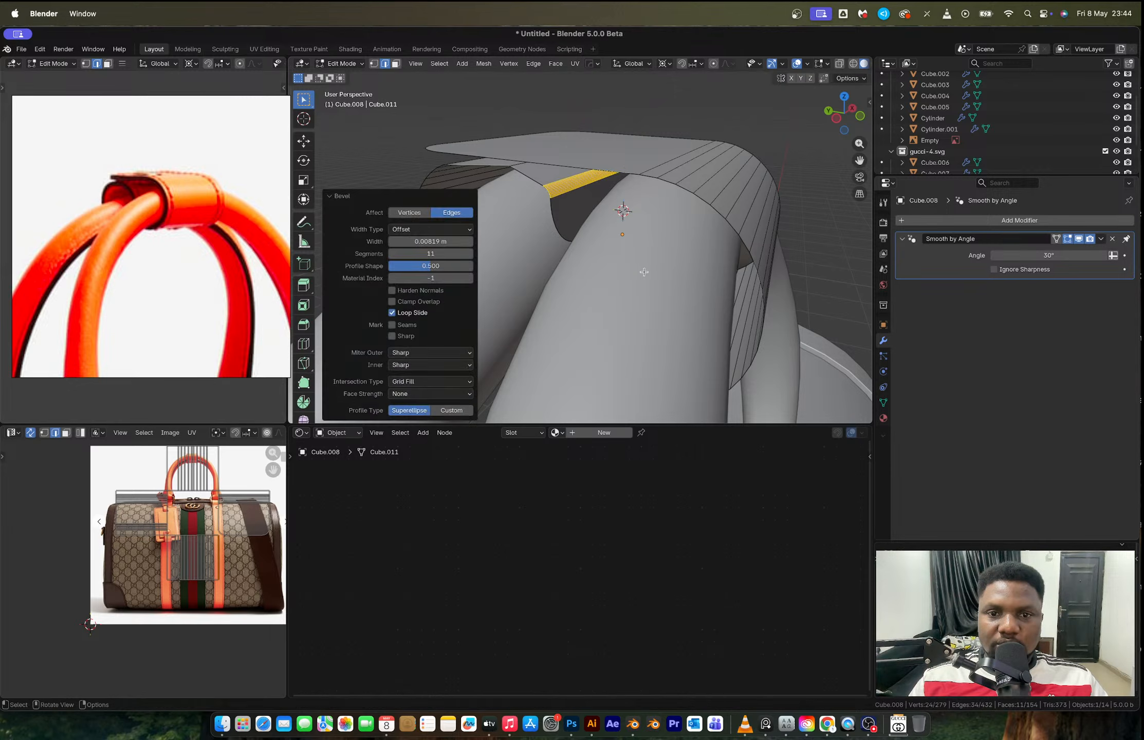
Try a level 1 Subdivision modifier on the handle wrap and remove it.
key("Tab")
middle_click_drag(644, 271, 612, 268)
key("ctrl+1")
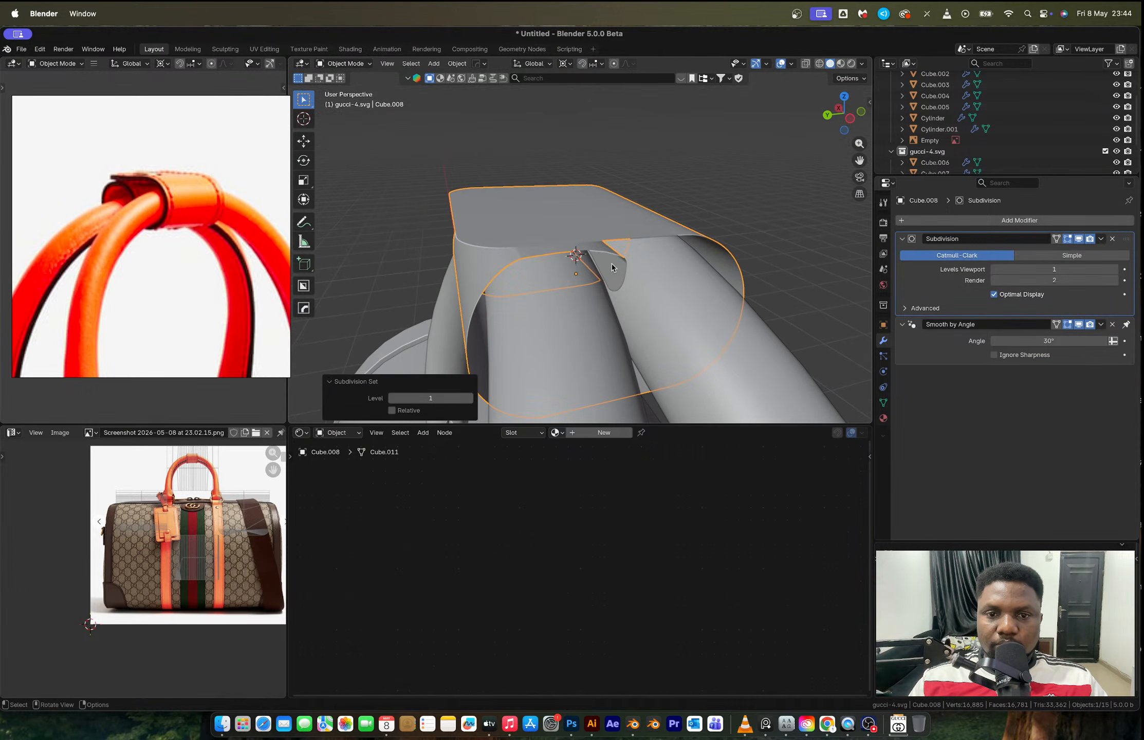
left_click(1110, 239)
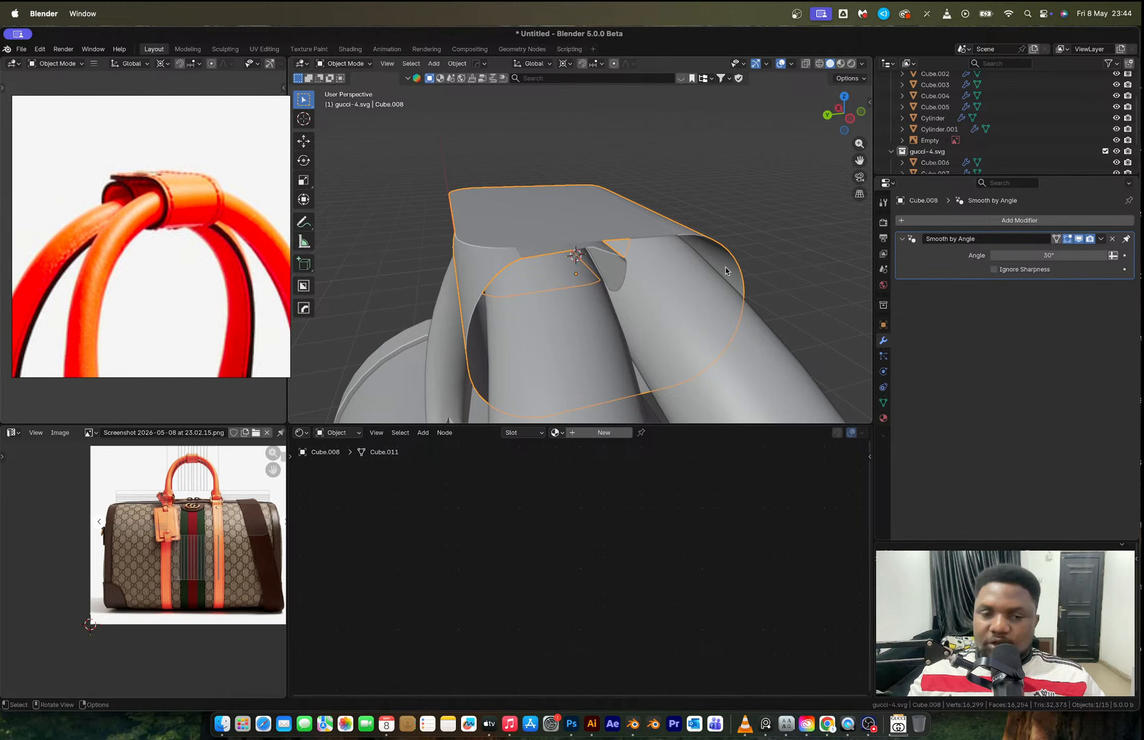
Extrude all of the wrap's faces along their normals with an offset of -0.00913 m to thicken the leather.
key("Tab")
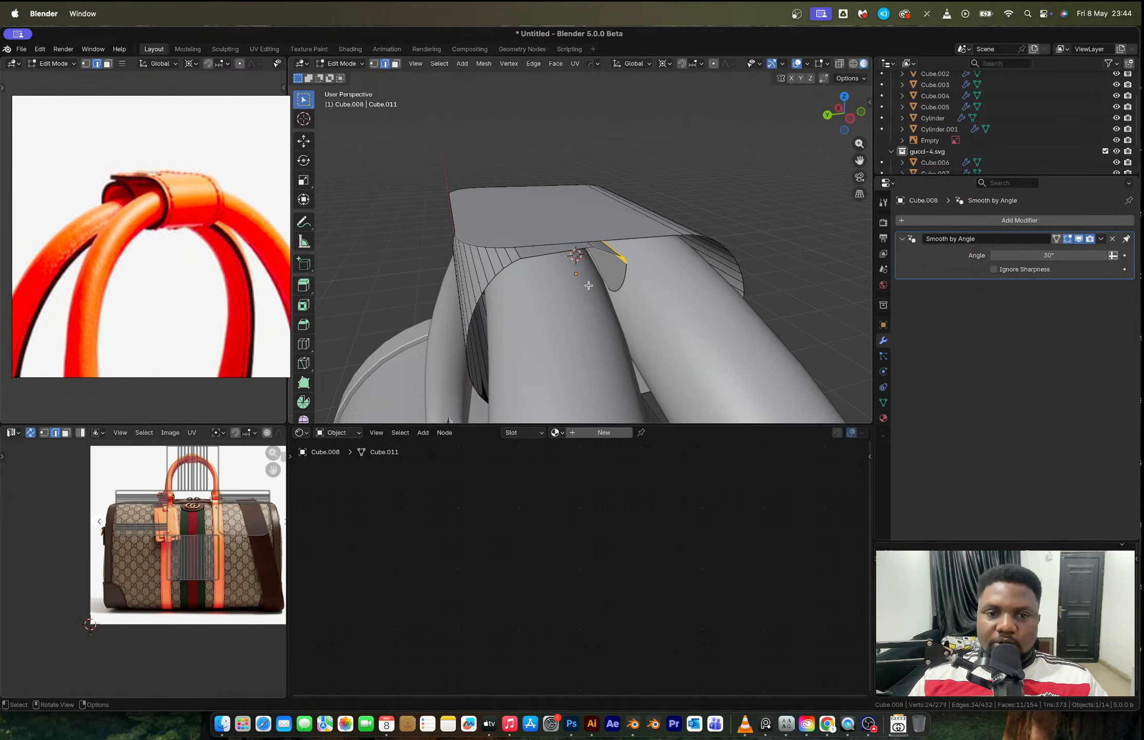
middle_click_drag(602, 281, 603, 268)
key("a")
key("3")
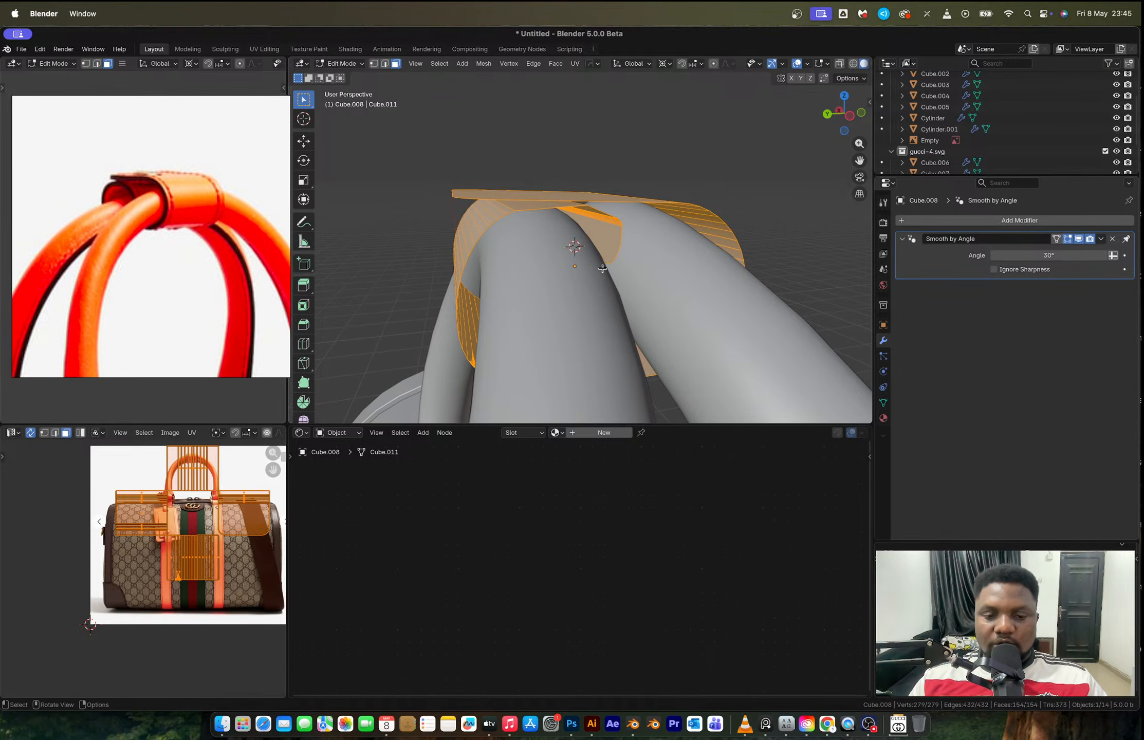
key("alt+e")
left_click(573, 269)
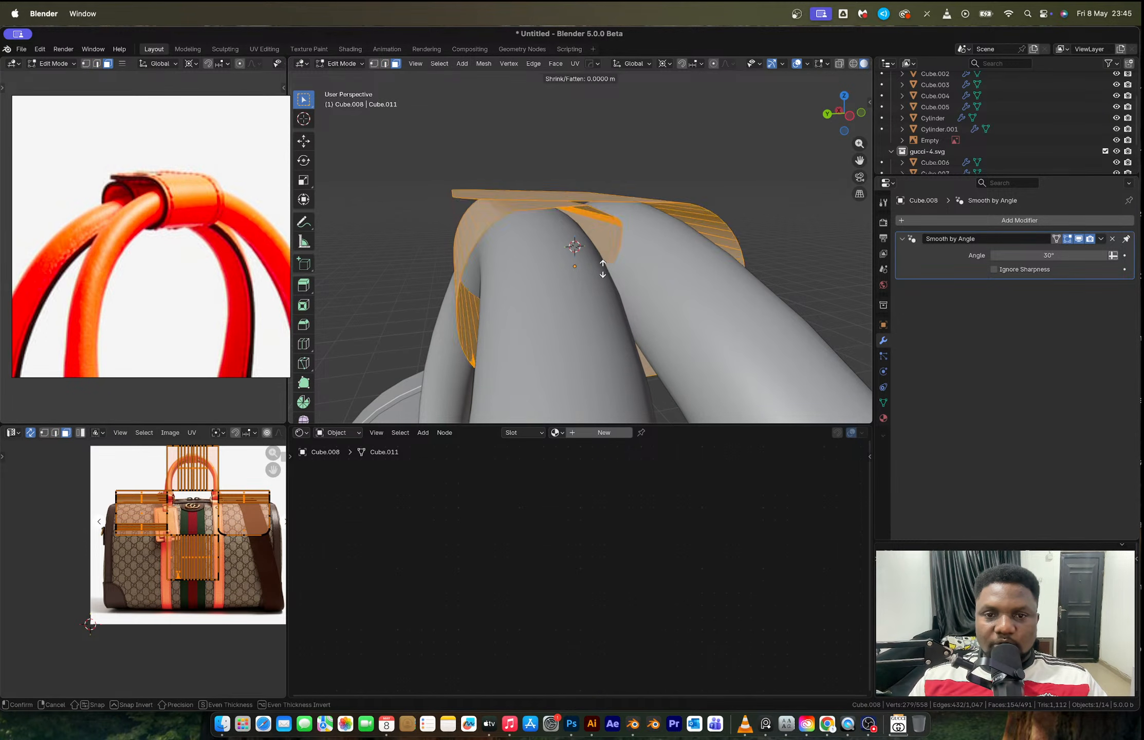
left_click(604, 271)
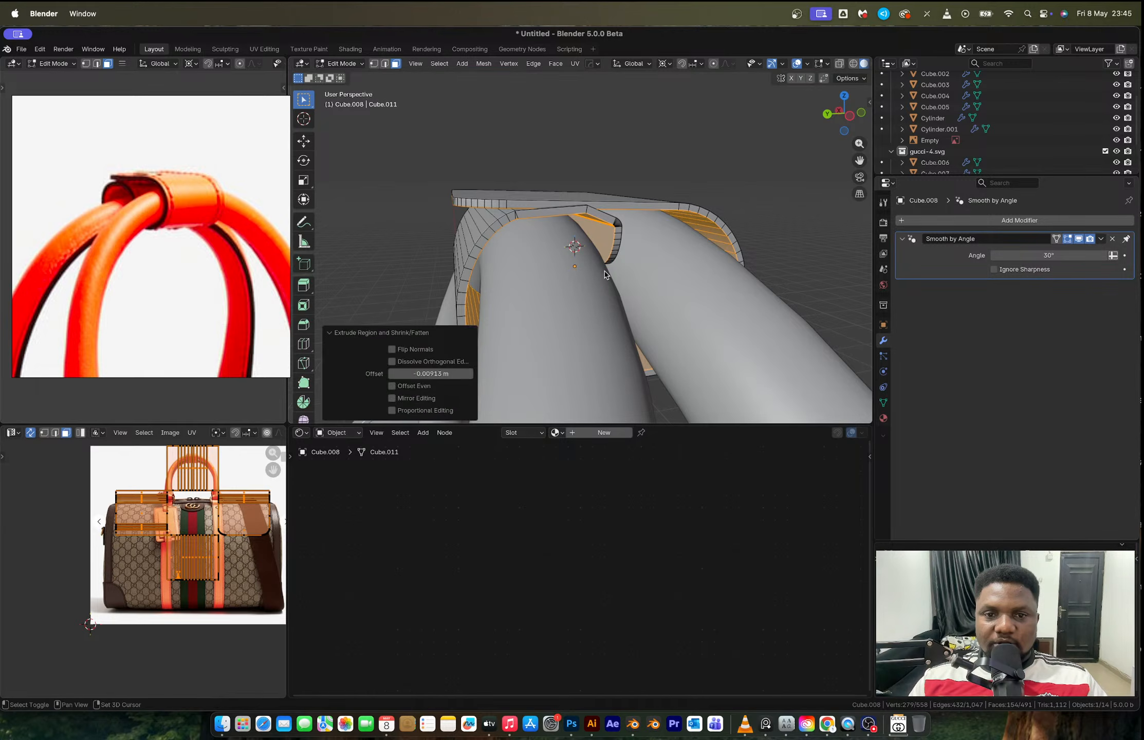
key("Tab")
Select the outer flap's flat top face and snap the 3D cursor to it.
middle_click_drag(642, 243, 740, 223)
left_click(681, 202)
key("Tab")
middle_click_drag(668, 206, 677, 234)
left_click(527, 222)
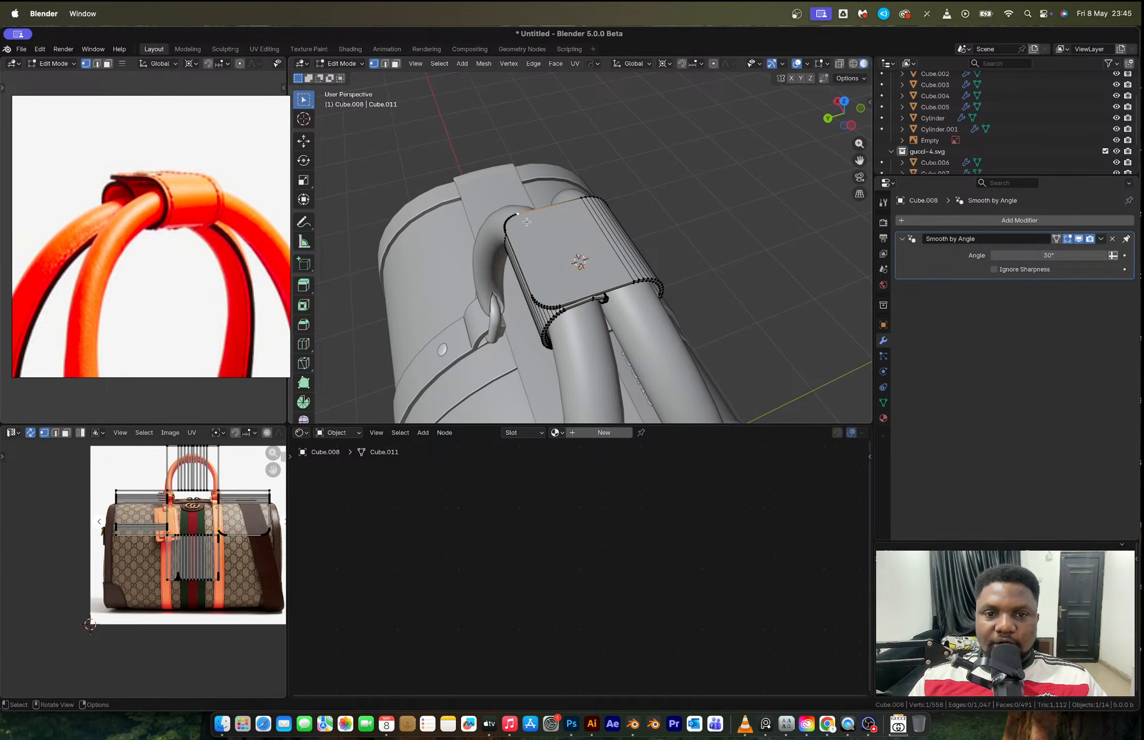
key("3")
left_click(570, 253)
key("shift+s")
left_click(600, 341)
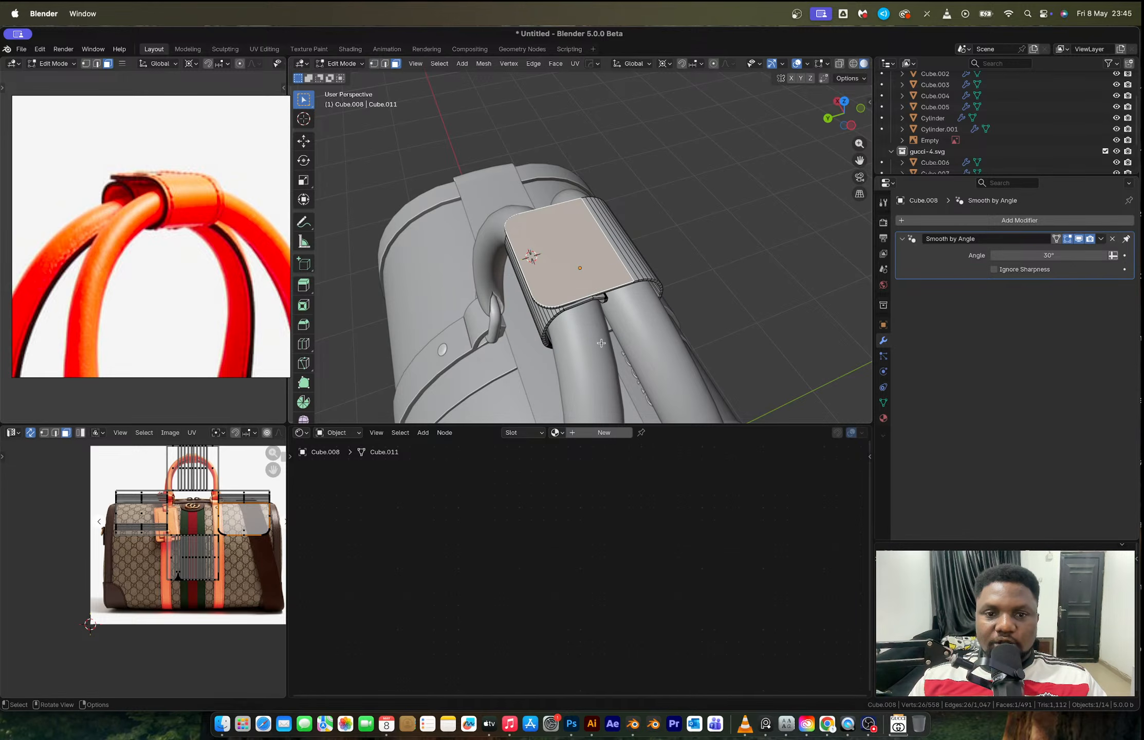
Add a mesh cylinder at the 3D cursor and scale it down to a small stud for the flap.
key("Tab")
key("shift+a")
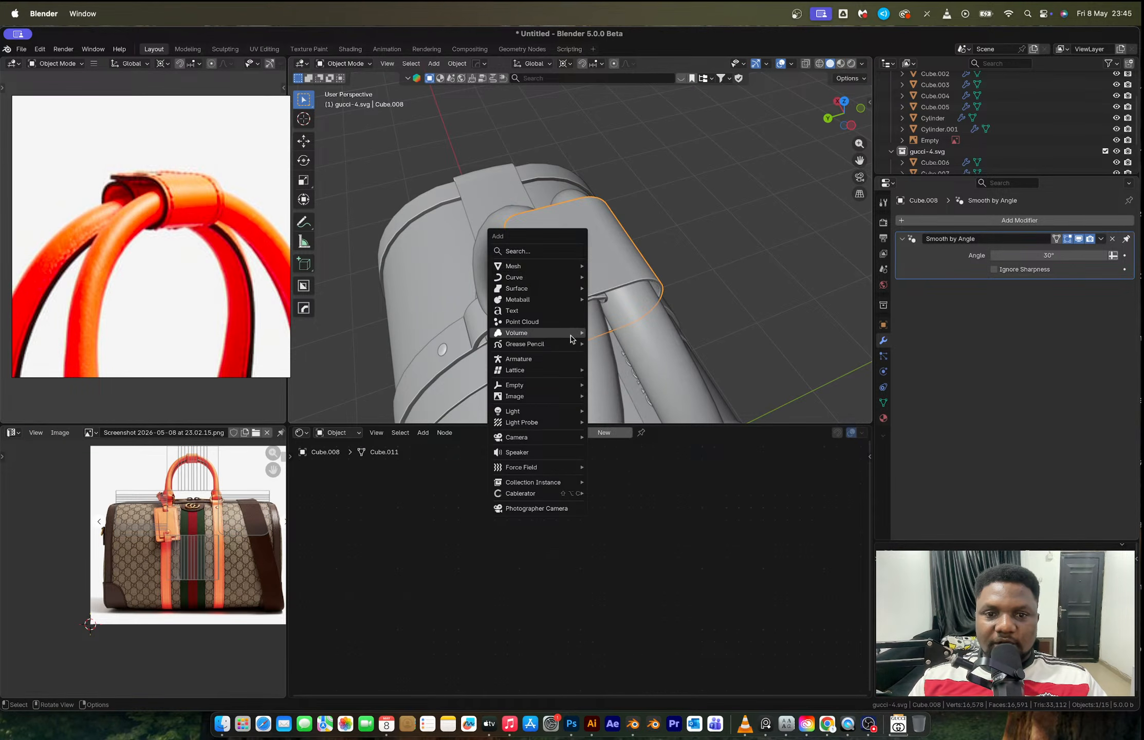
mouse_move(535, 277)
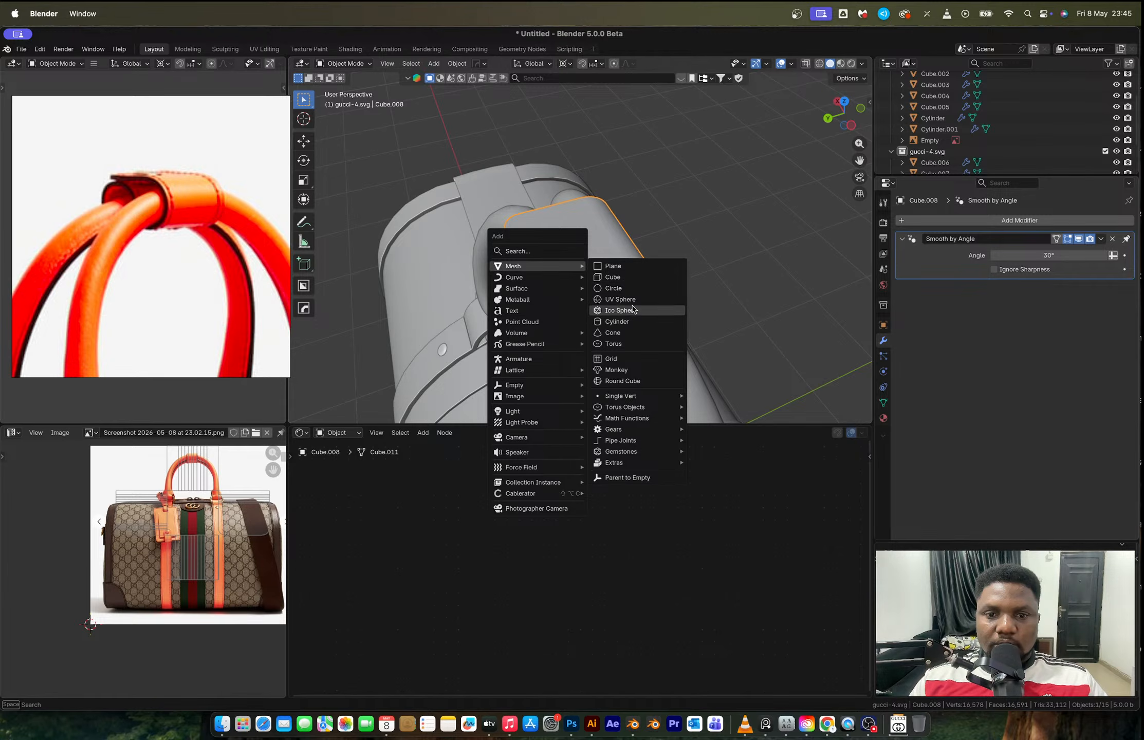
left_click(632, 322)
key("s")
left_click(578, 287)
Move the cylinder about -0.093 m along Y across the flap.
key("g")
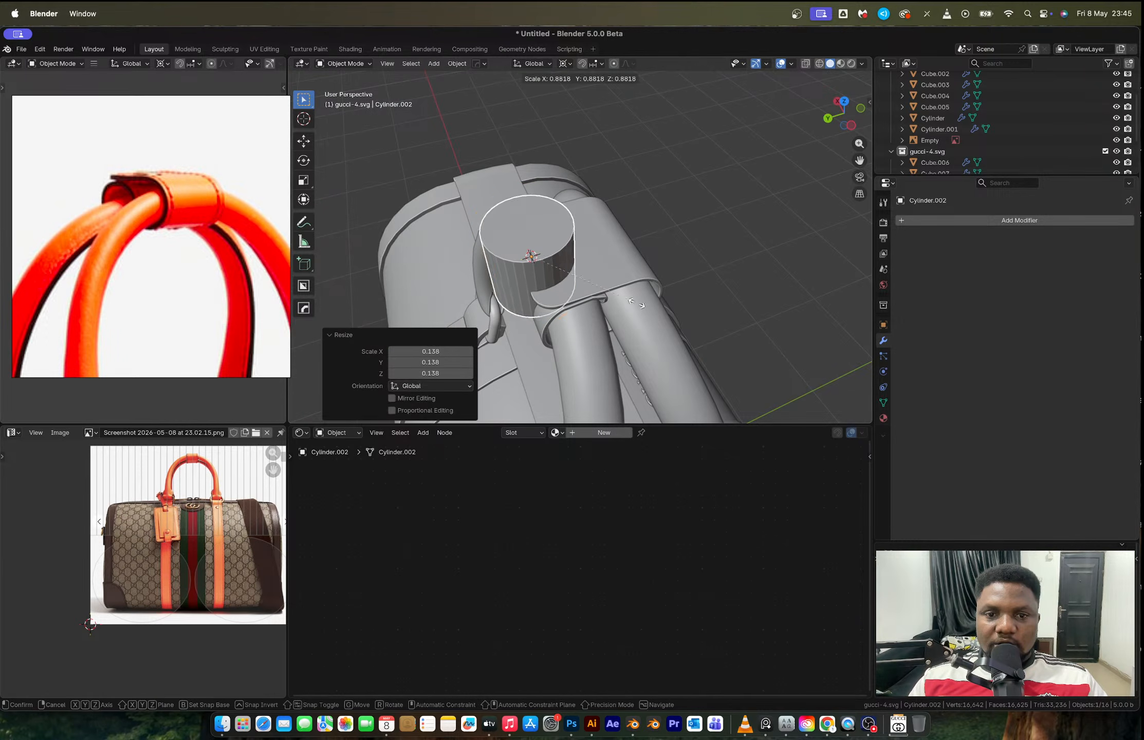
key("y")
left_click(612, 286)
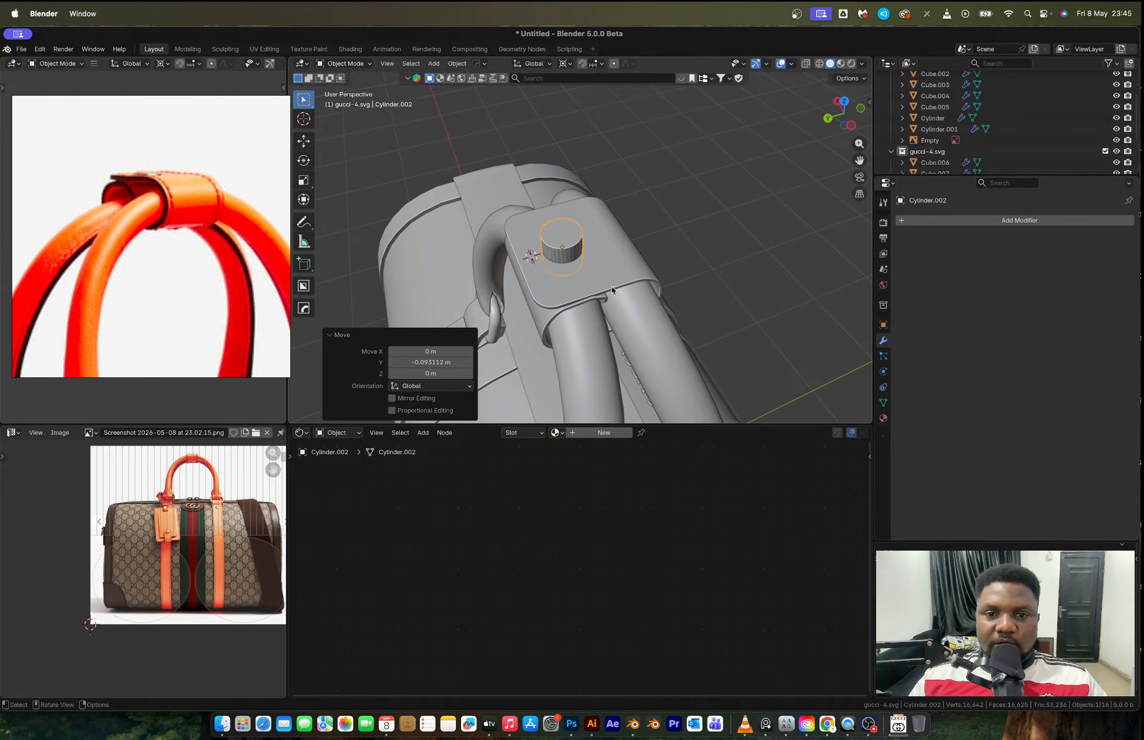
Set the pivot point to Bounding Box Center and scale the stud cylinder up by 1.208.
key("s")
right_click(623, 295)
key("period")
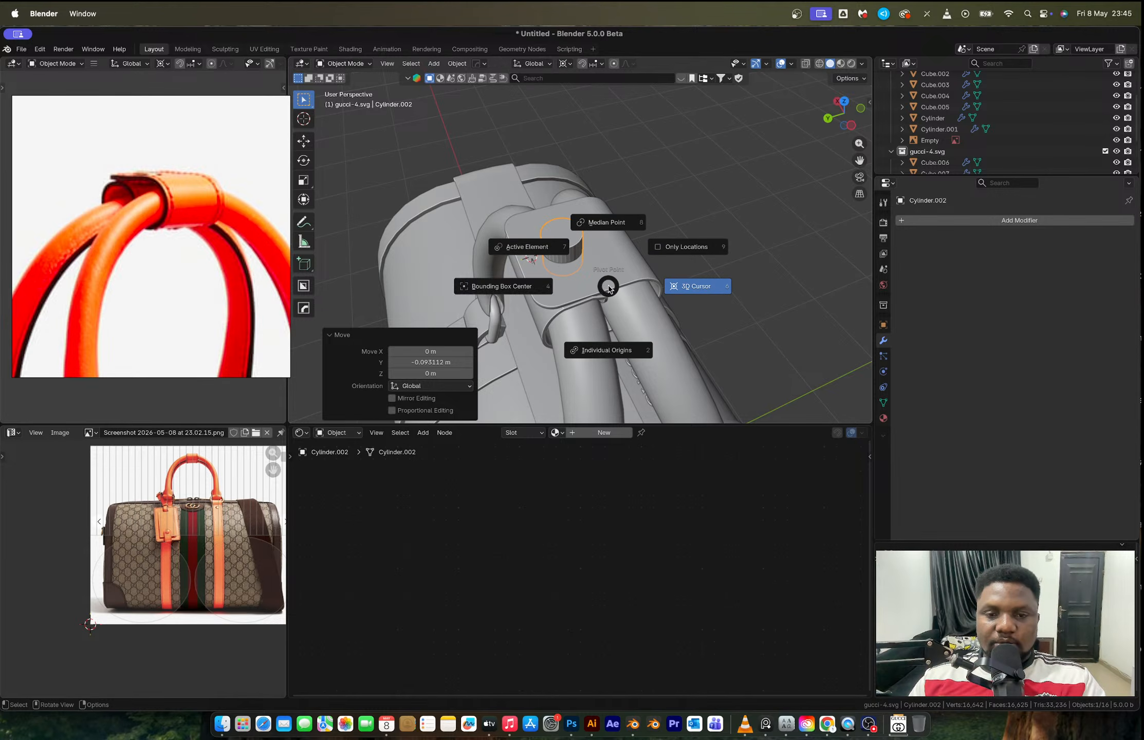
left_click(532, 304)
key("s")
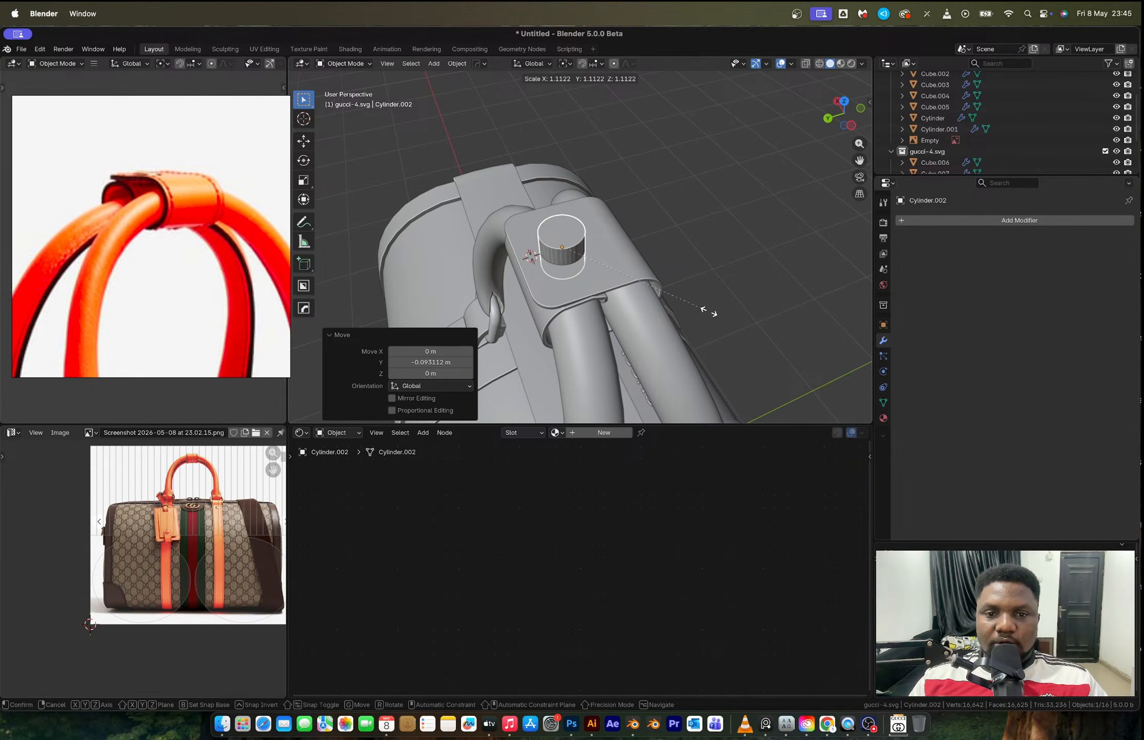
left_click(719, 314)
Flatten the stud cylinder along Z with a scale of about 0.303, adding a slight final Z adjustment.
key("s")
key("z")
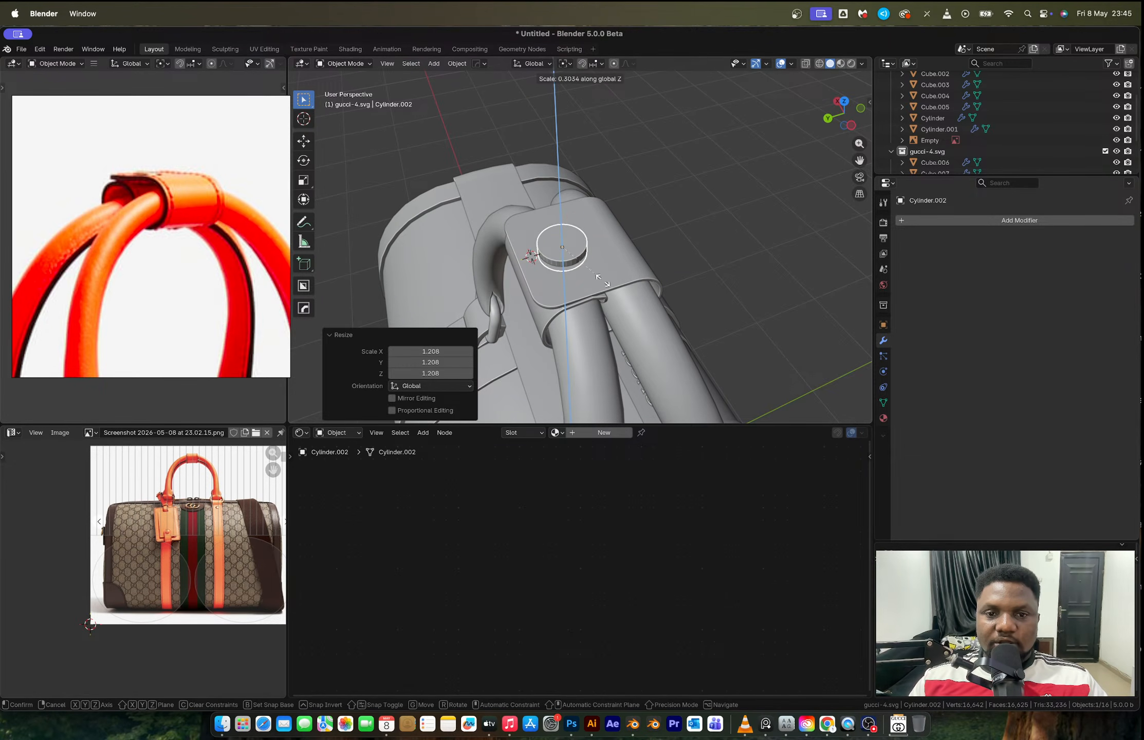
left_click(601, 280)
scroll(563, 259, "up", 5)
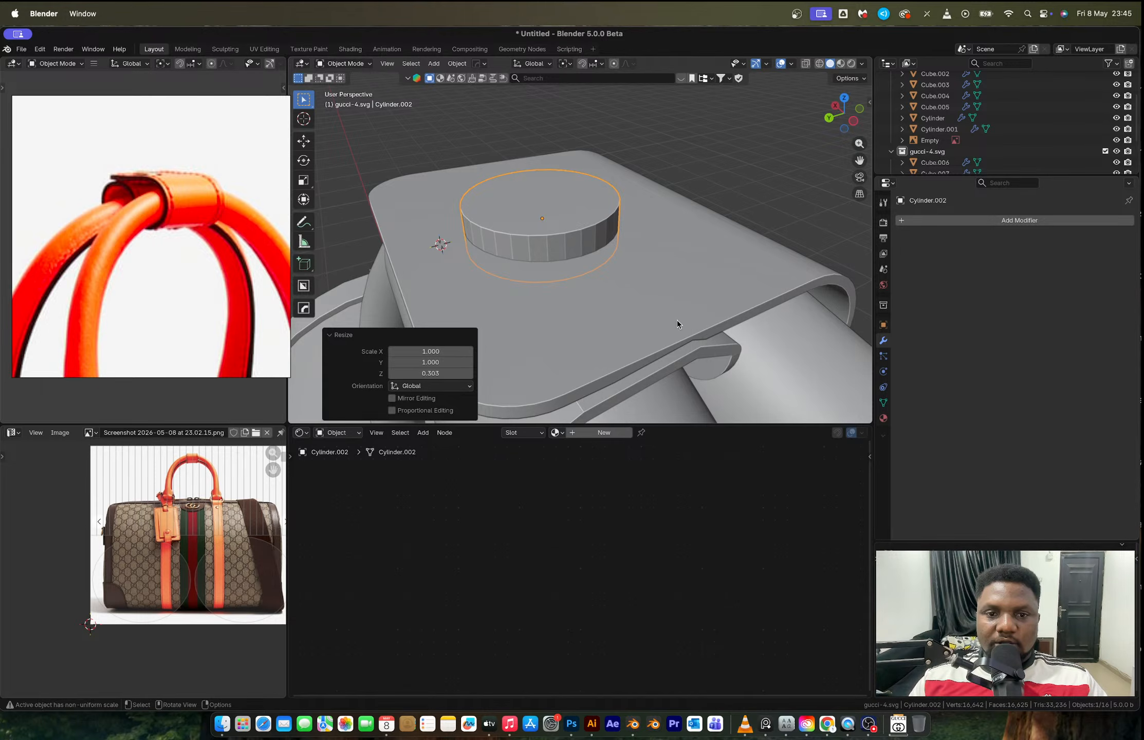
key("s")
key("z")
left_click(611, 289)
Bevel the stud's top face with 11 segments and an offset of about 0.88 m to form a dome.
key("Tab")
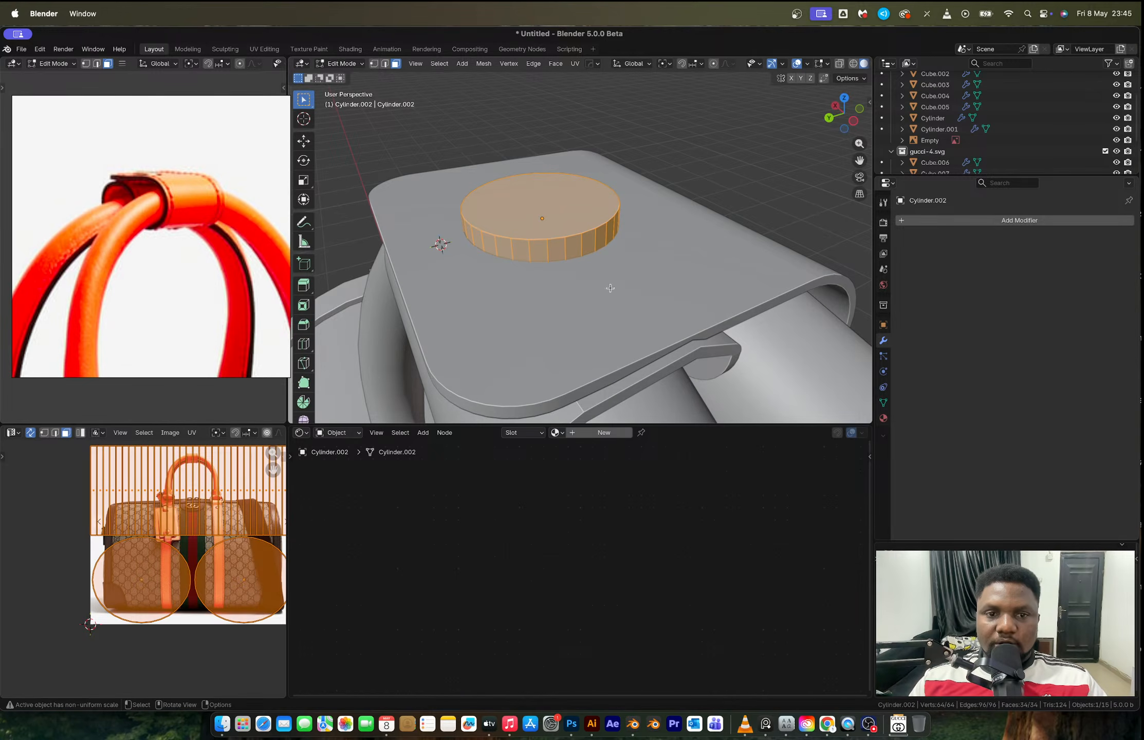
left_click(550, 223)
key("ctrl+b")
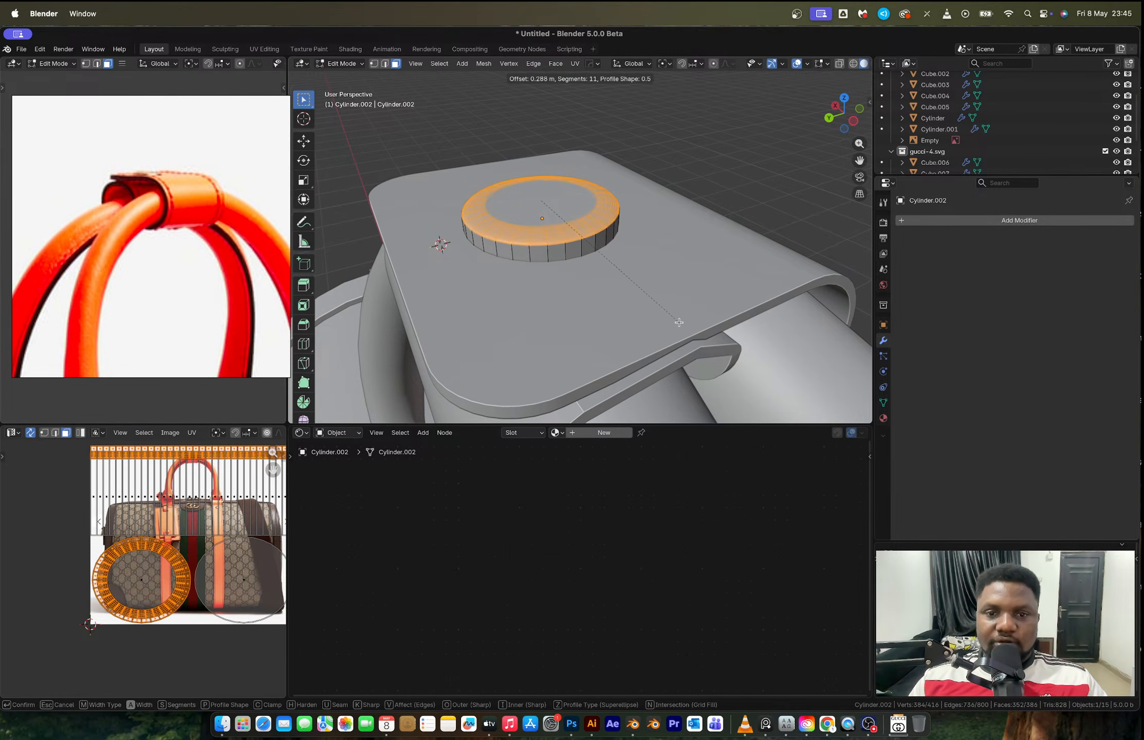
scroll(677, 316, "up", 10)
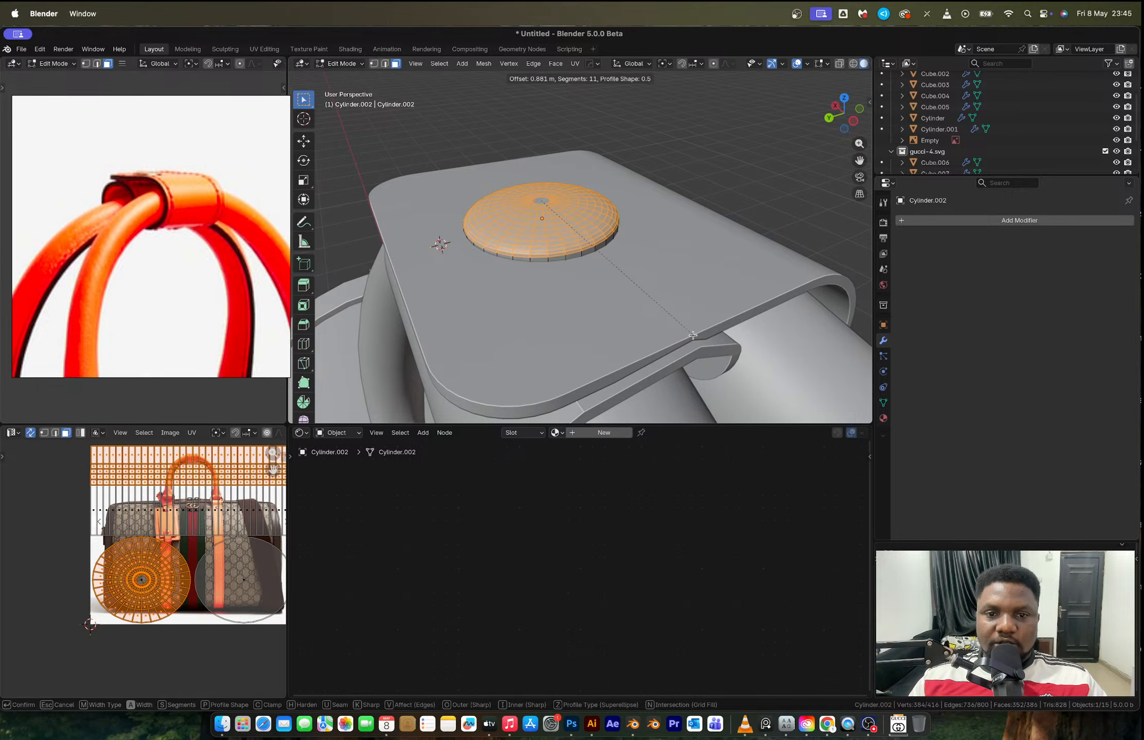
left_click(644, 313)
Select the face ring around the stud's side and extrude it along its normals with an offset of -0.19 m.
left_click(559, 253, "alt")
left_click(578, 258, "alt")
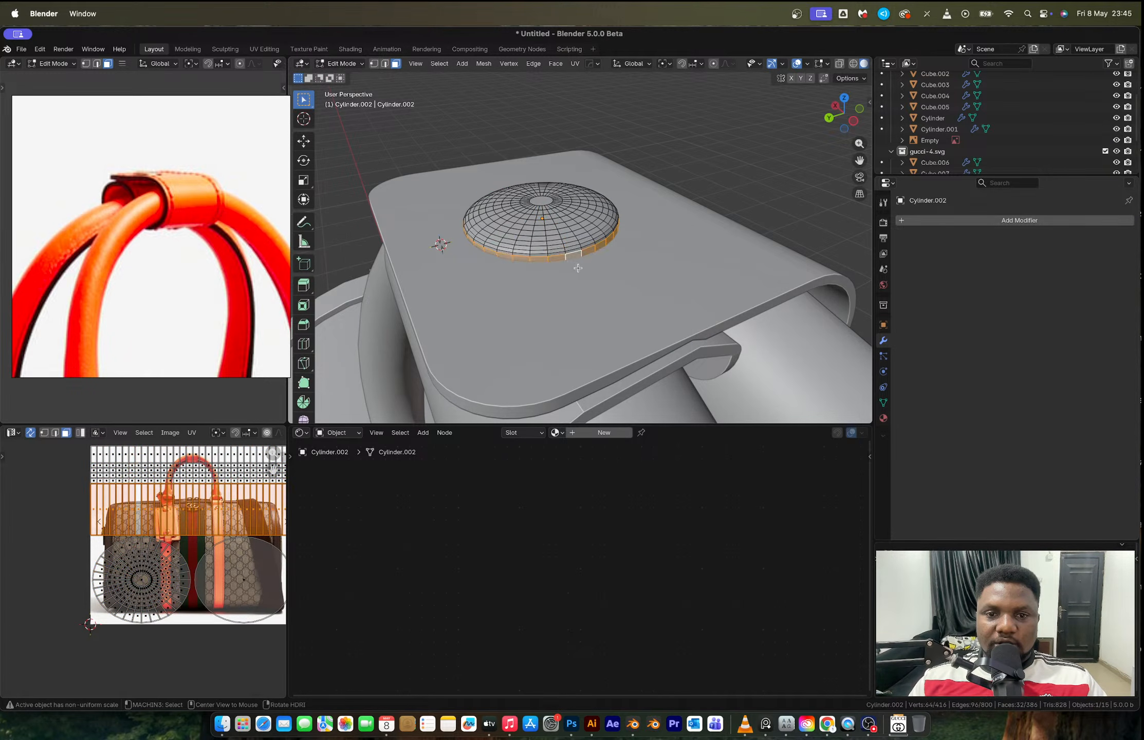
key("alt+e")
left_click(583, 273)
left_click(636, 345)
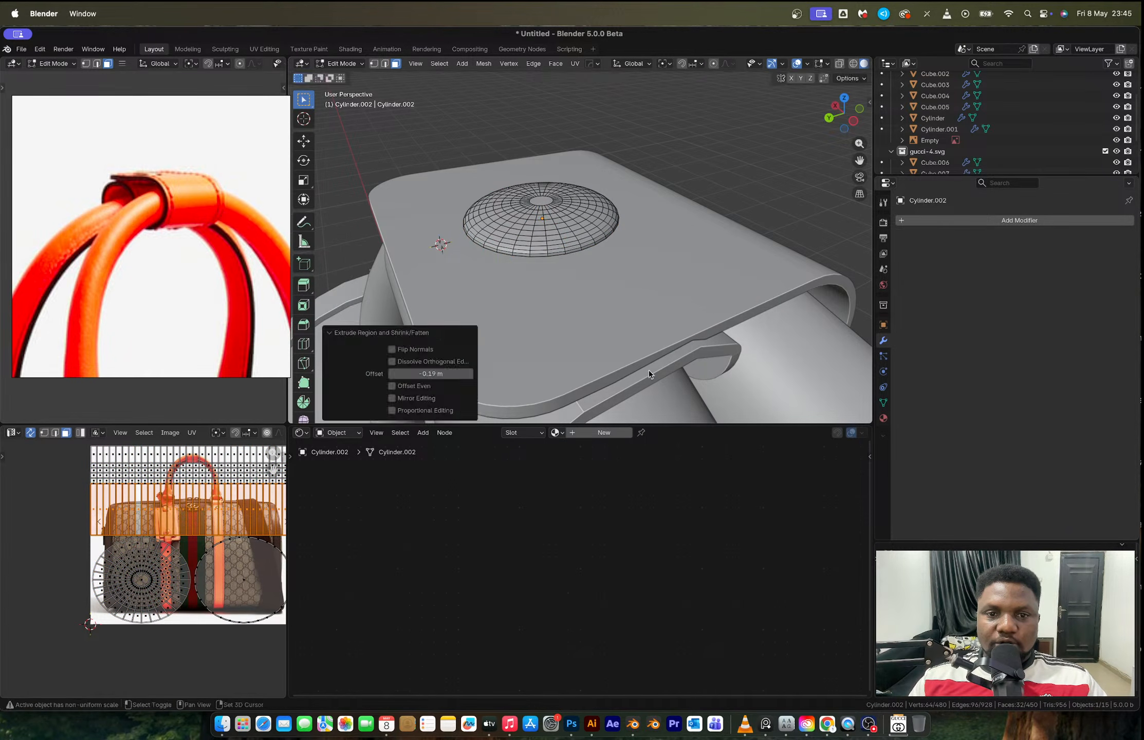
Return to Object Mode and apply Shade Auto Smooth at 30° to the stud.
key("Tab")
scroll(606, 246, "down", 5)
middle_click_drag(605, 248, 671, 194)
right_click(612, 212)
left_click(611, 211)
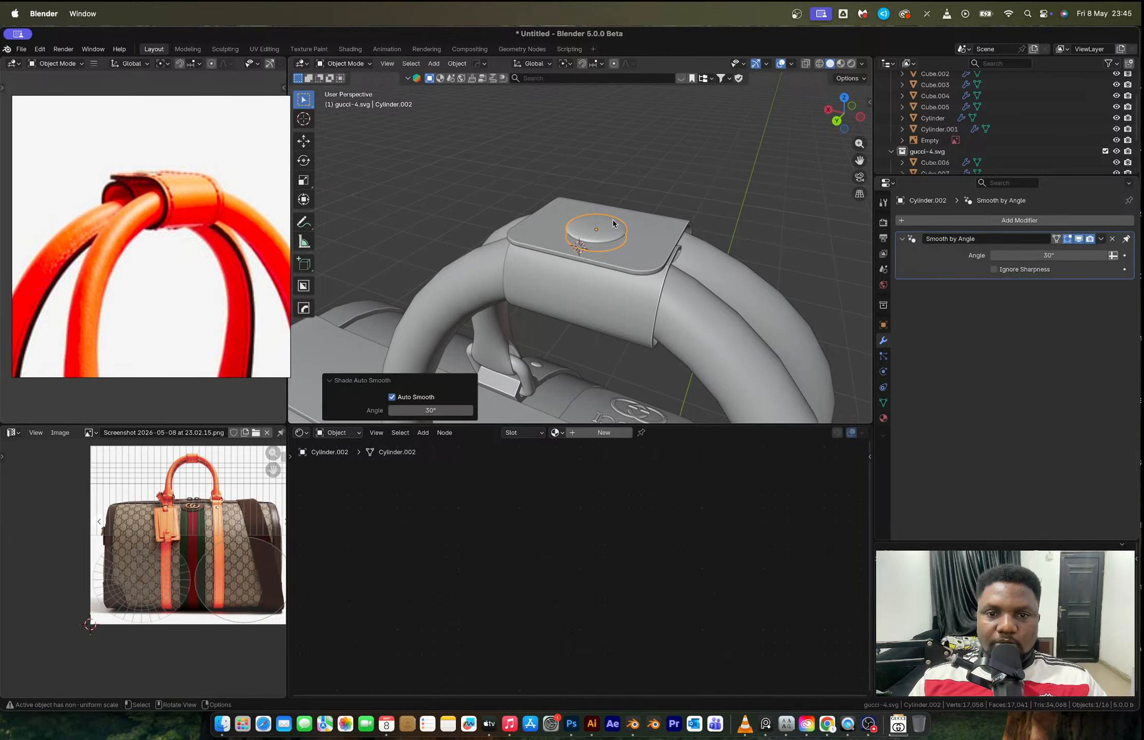
Mirror the Gucci logo plate and its emblem across the bag body to the opposite side using a mirror modifier.
scroll(634, 269, "down", 6)
middle_click_drag(634, 269, 581, 289)
scroll(582, 290, "up", 3)
scroll(582, 290, "up", 2)
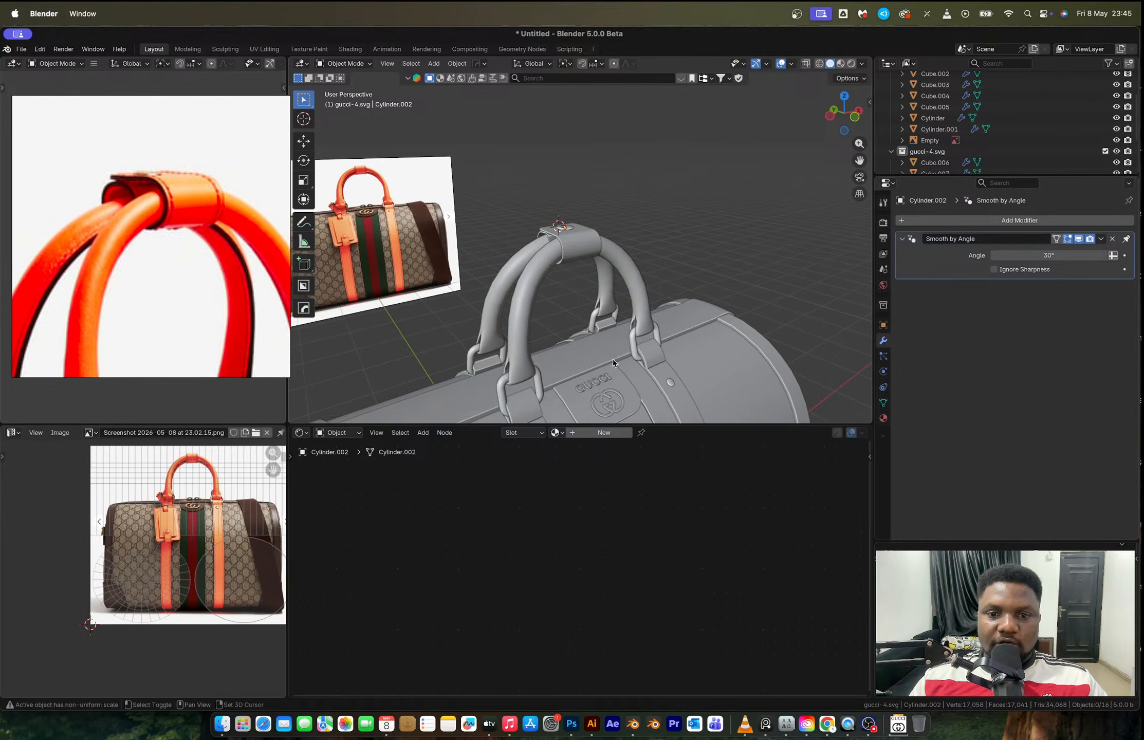
middle_click_drag(612, 359, 595, 297, "shift")
left_click(595, 316, "shift")
left_click(592, 314, "shift")
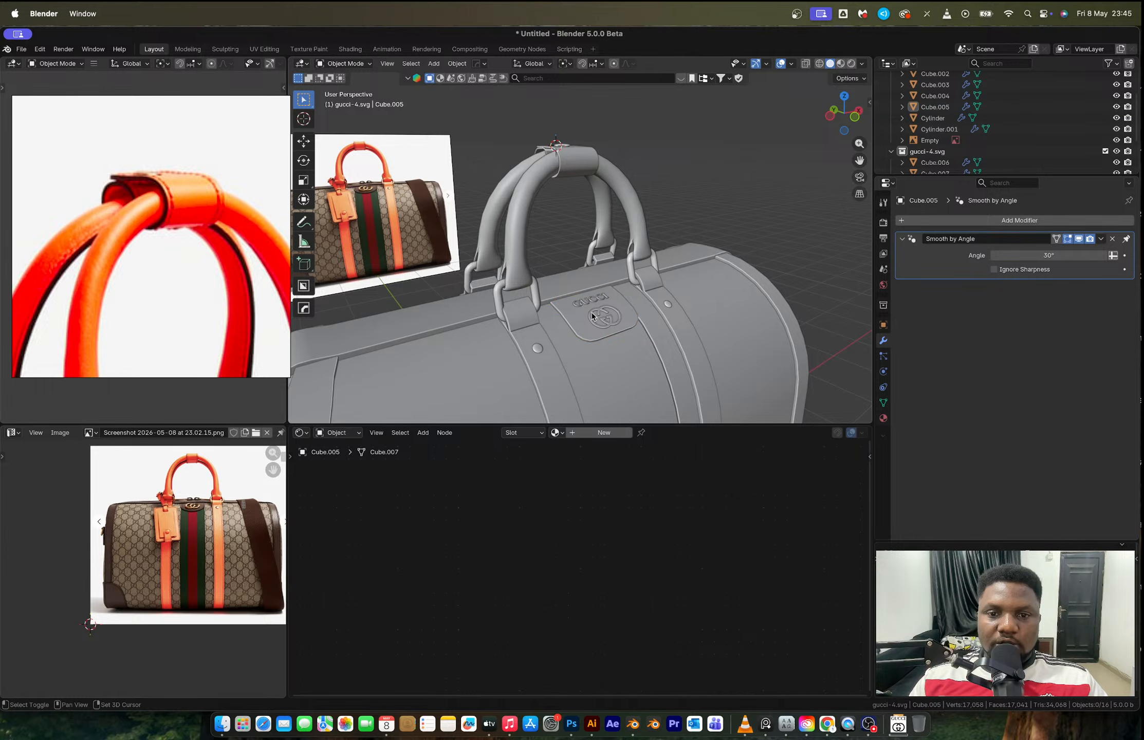
left_click(590, 312)
left_click(574, 318, "shift")
scroll(594, 330, "down", 3)
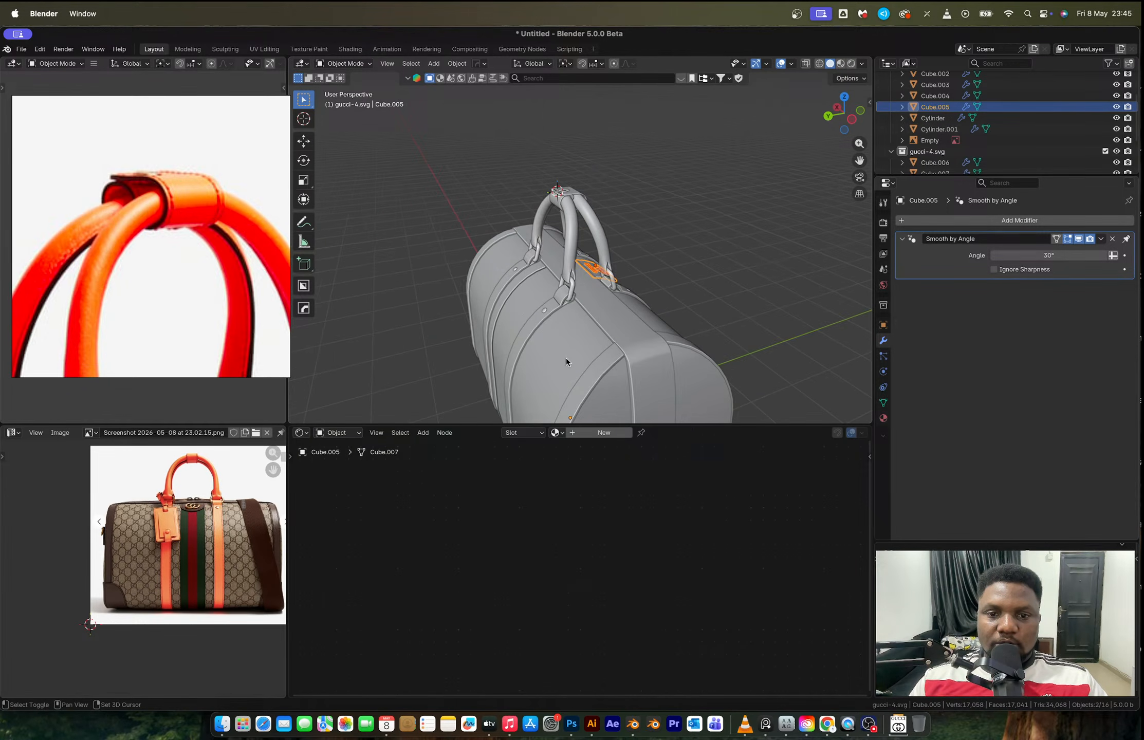
left_click(563, 356, "shift")
key("alt+x")
left_click(640, 382)
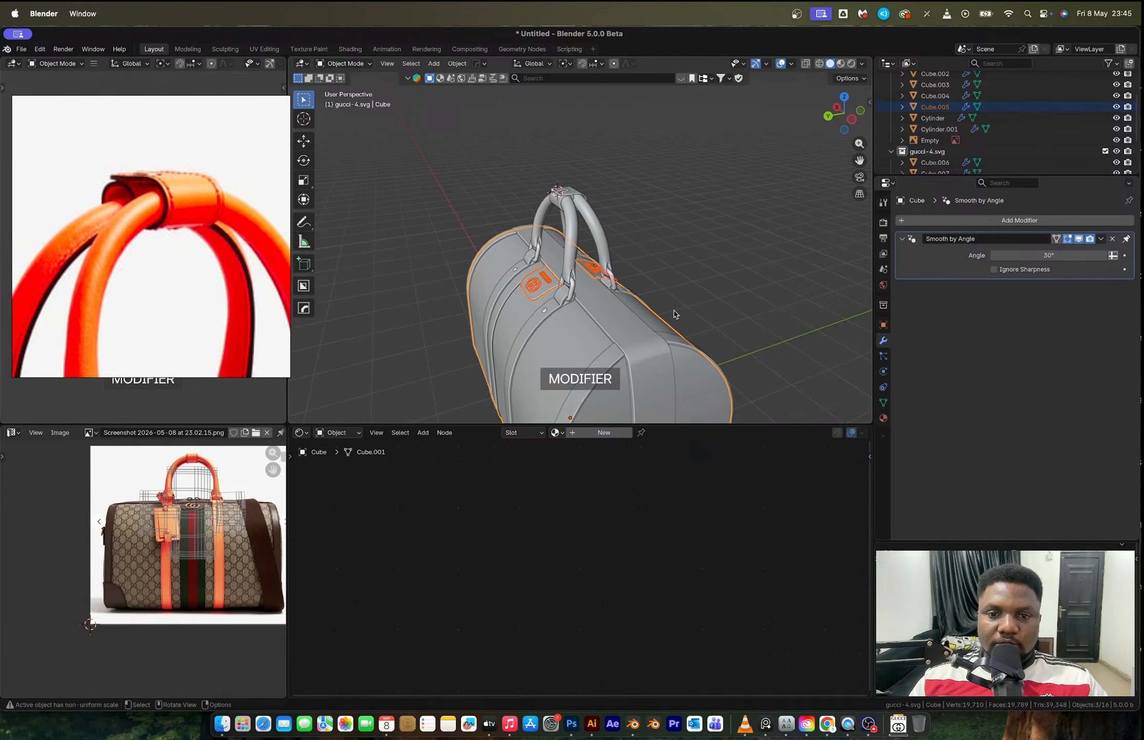
Deselect all objects and open the bag body for mesh editing at its end panel.
scroll(674, 312, "down", 5)
middle_click_drag(687, 282, 576, 280)
left_click(735, 275)
middle_click_drag(736, 275, 494, 289)
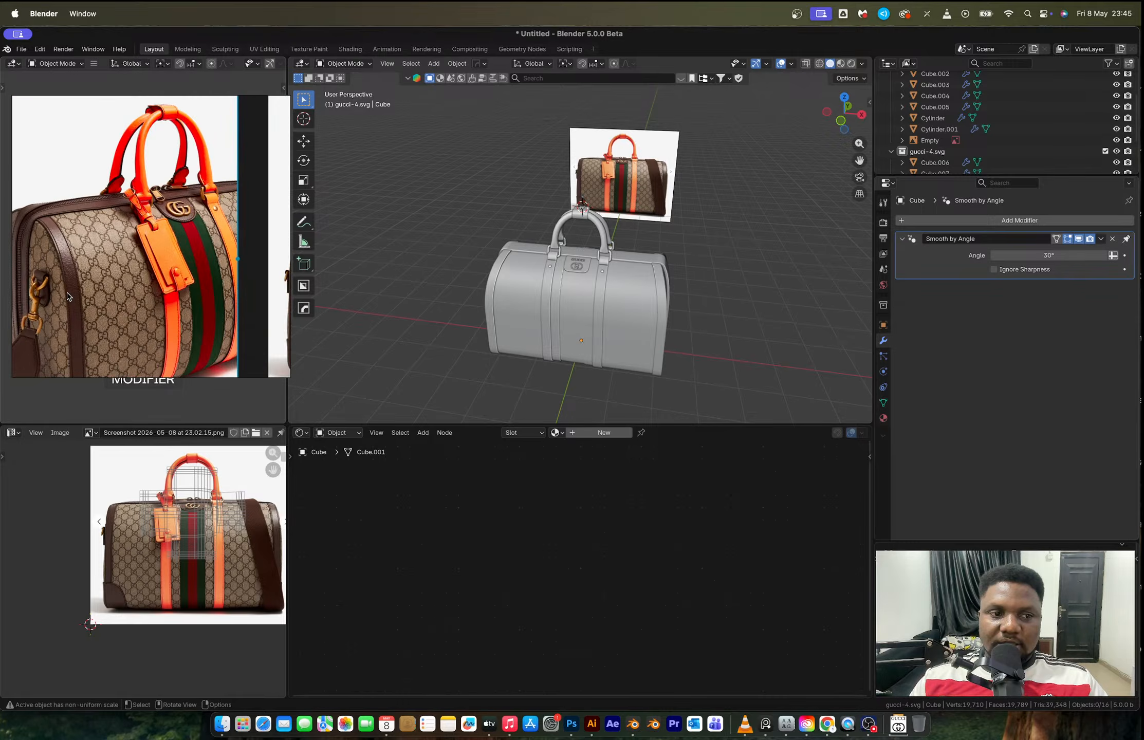
middle_click_drag(547, 296, 571, 267)
scroll(558, 309, "up", 4)
key("Tab")
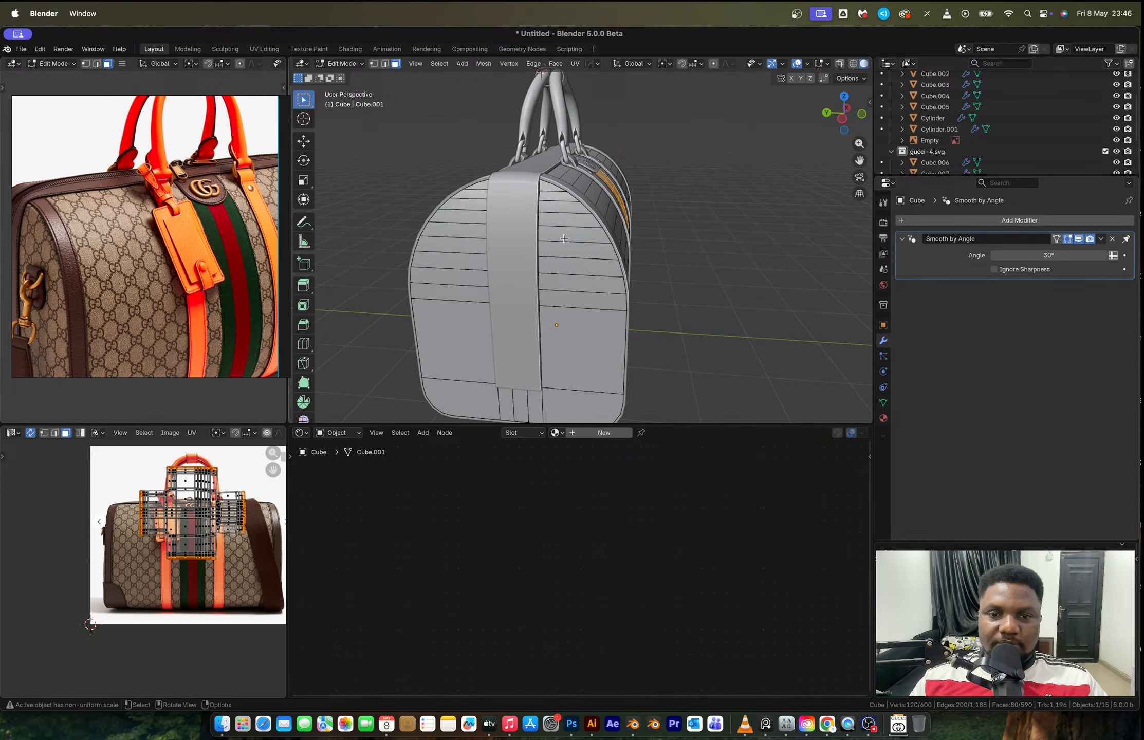
scroll(562, 237, "up", 2)
key("ctrl+r")
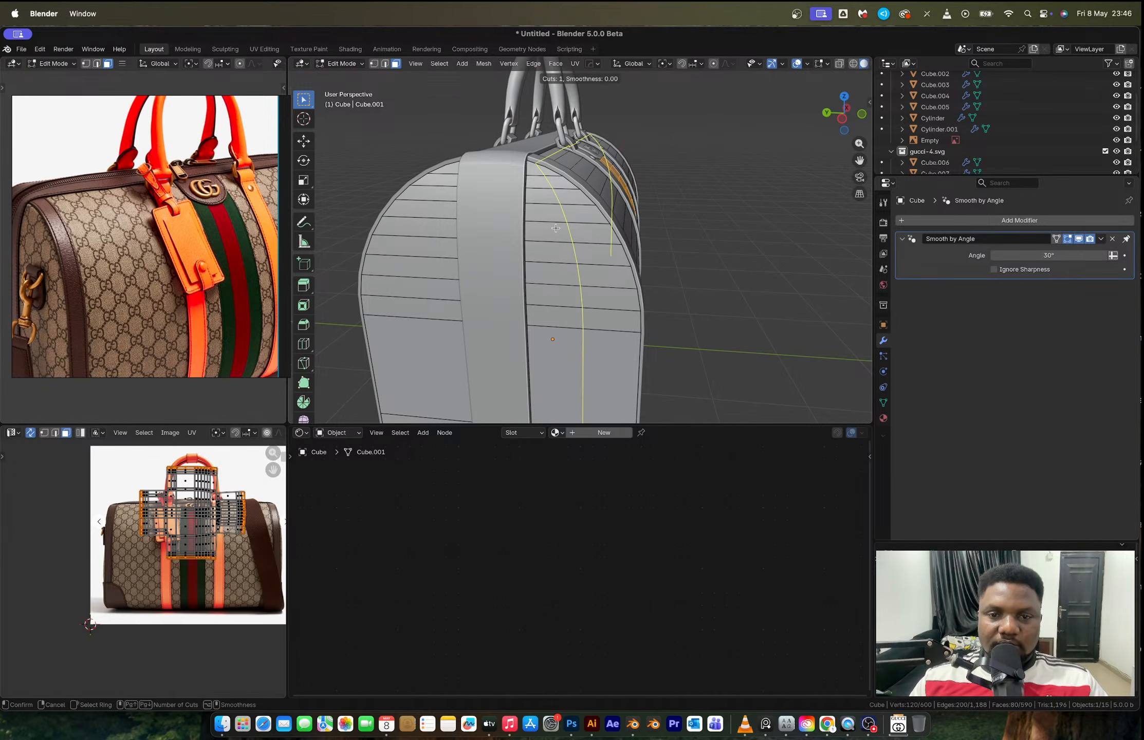
key("Escape")
scroll(555, 230, "up", 2)
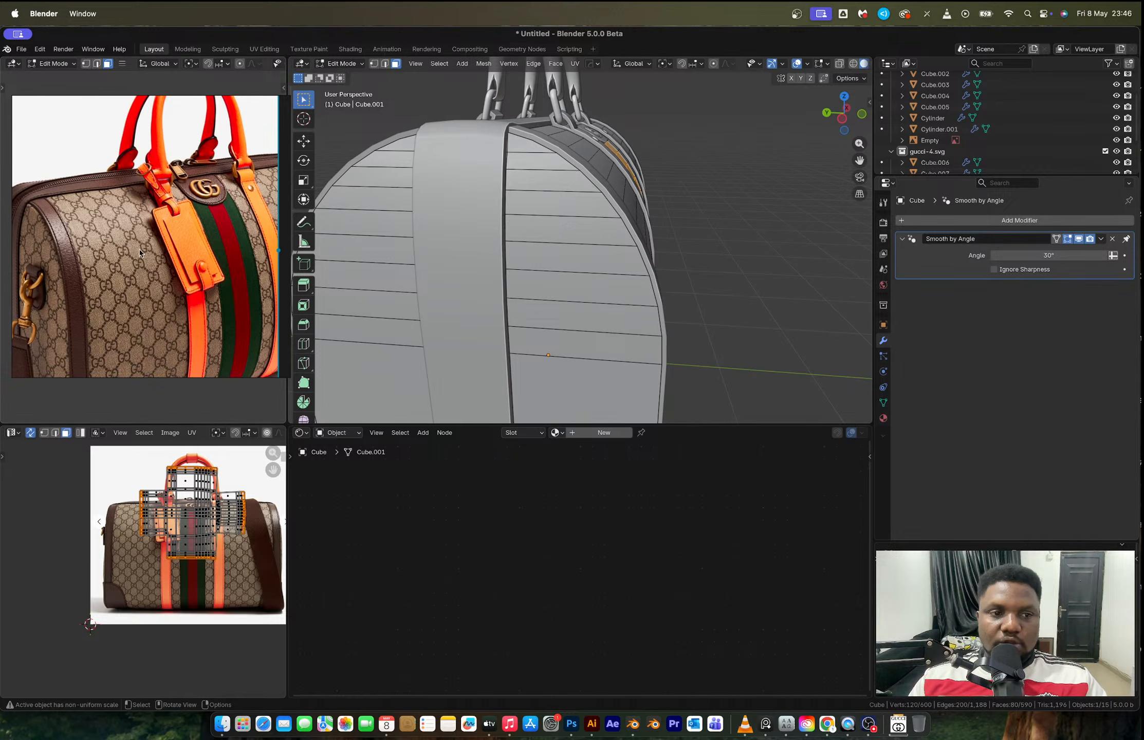
Knife-cut a small rectangular outline into the bag's end panel beside the central strip, matching the reference's clasp tab.
scroll(70, 284, "up", 2)
middle_click_drag(70, 283, 179, 249)
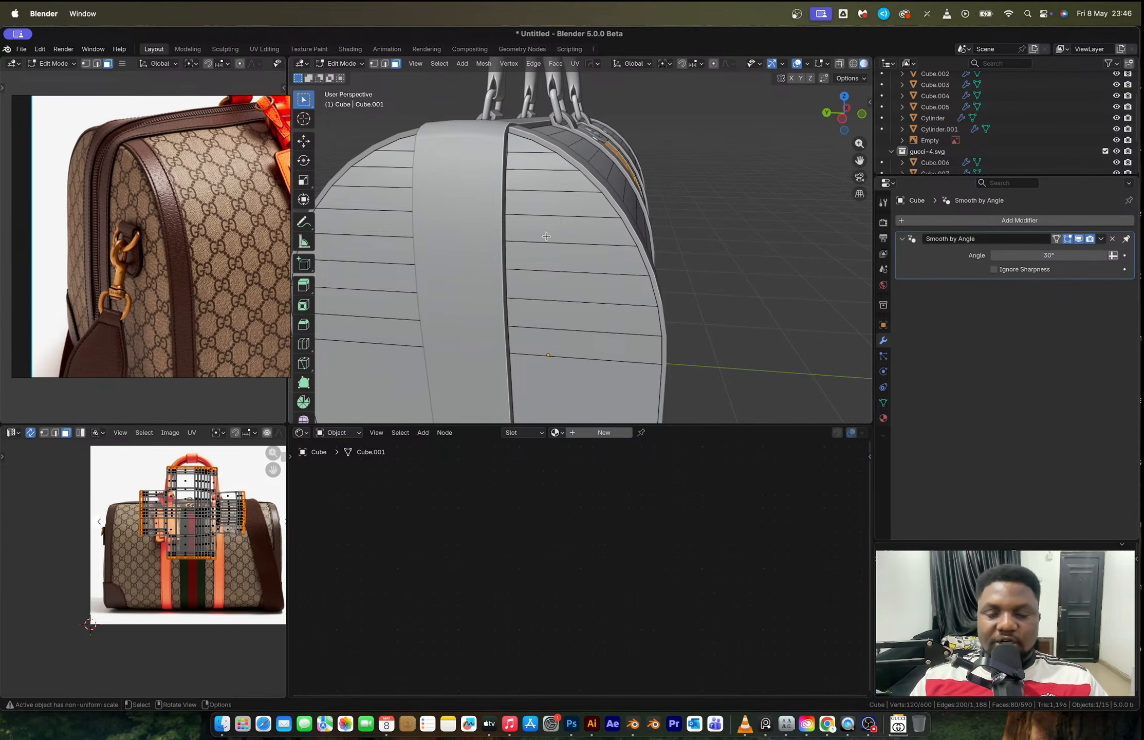
key("k")
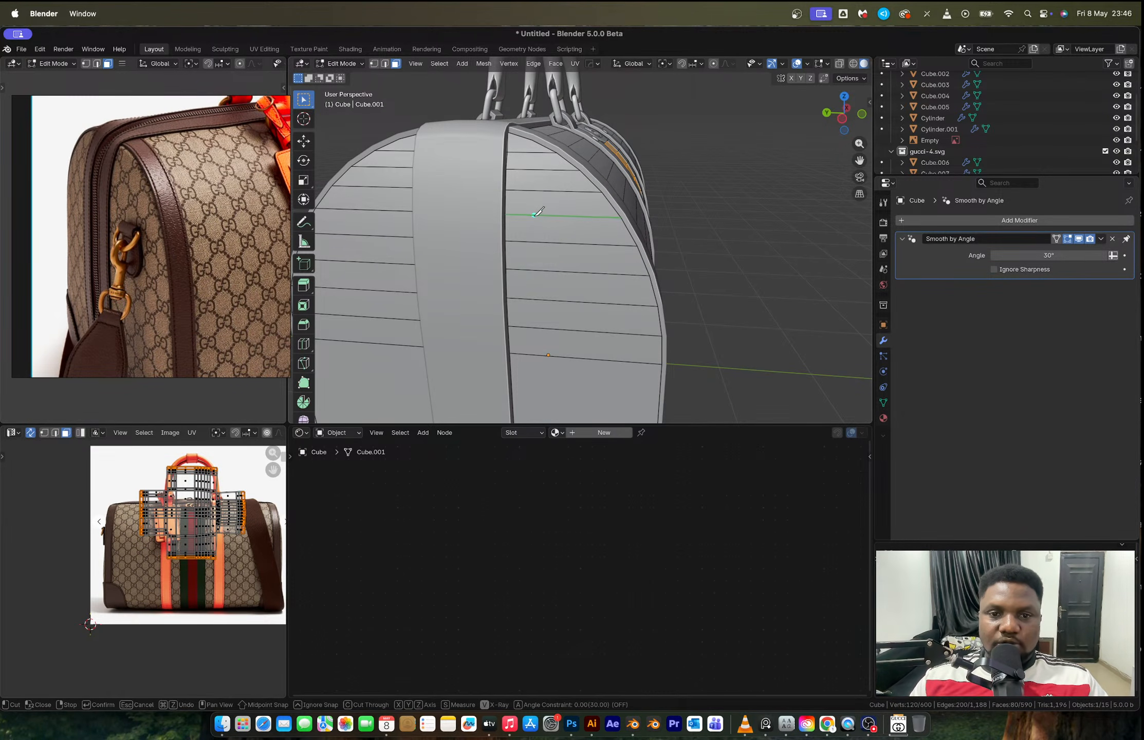
left_click(534, 215)
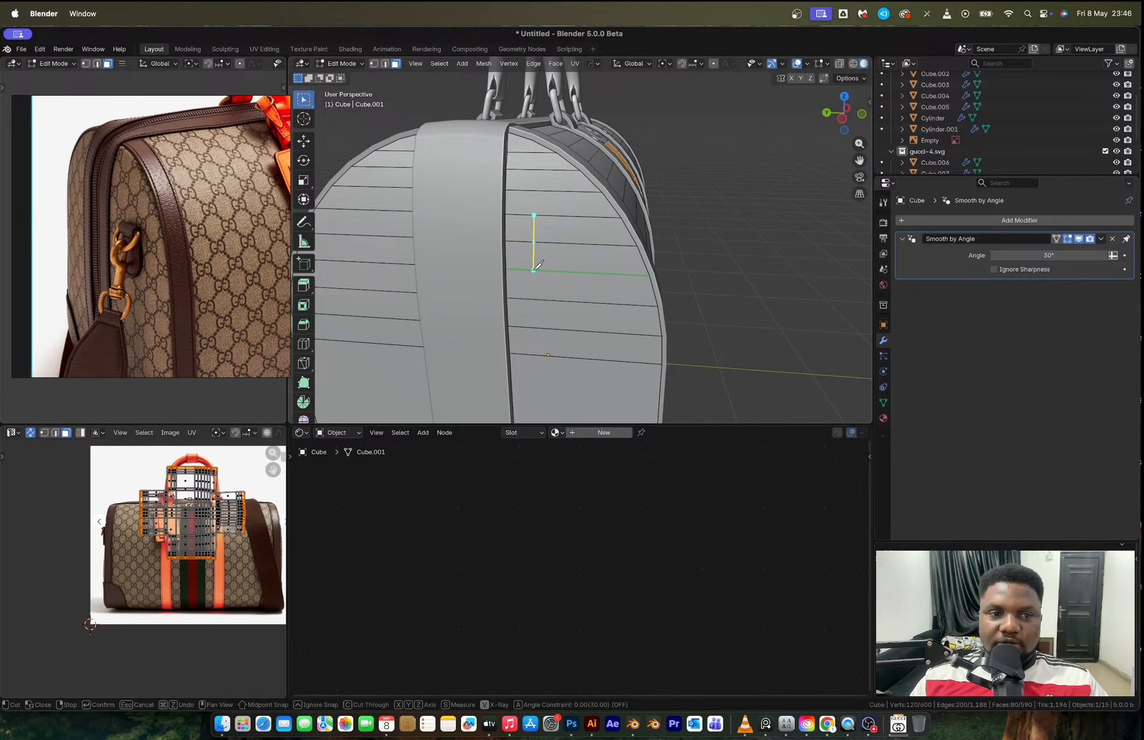
left_click(569, 271)
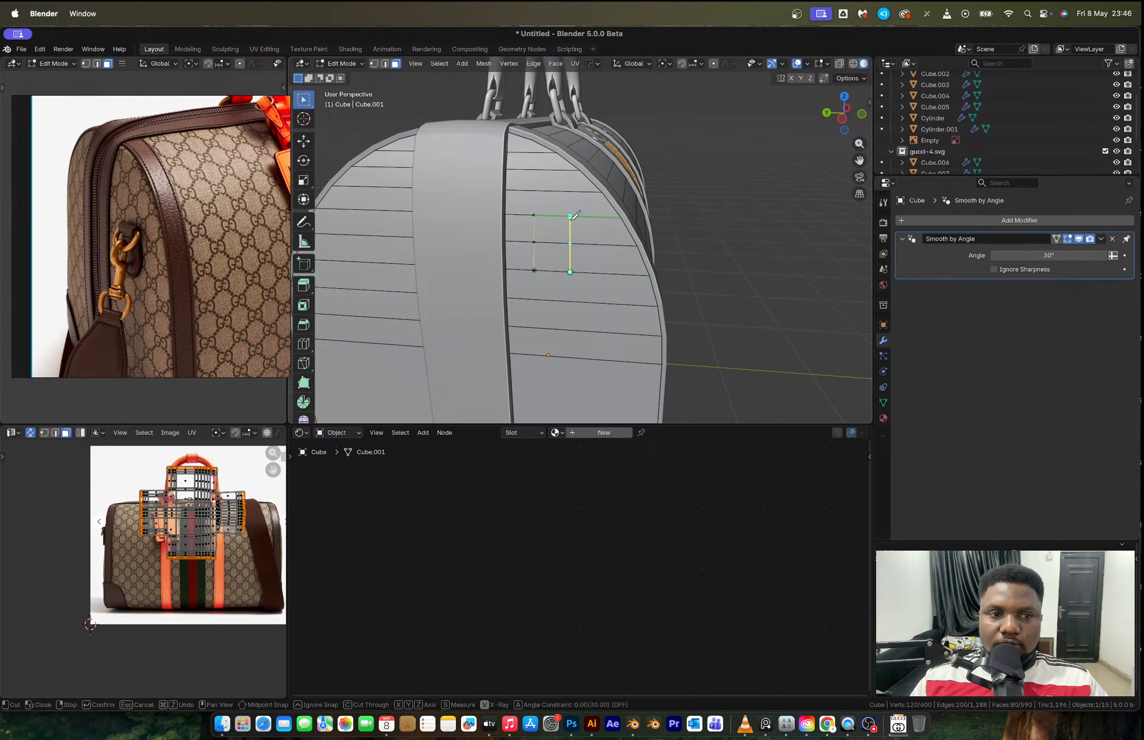
left_click(571, 216)
left_click(534, 215)
key("Return")
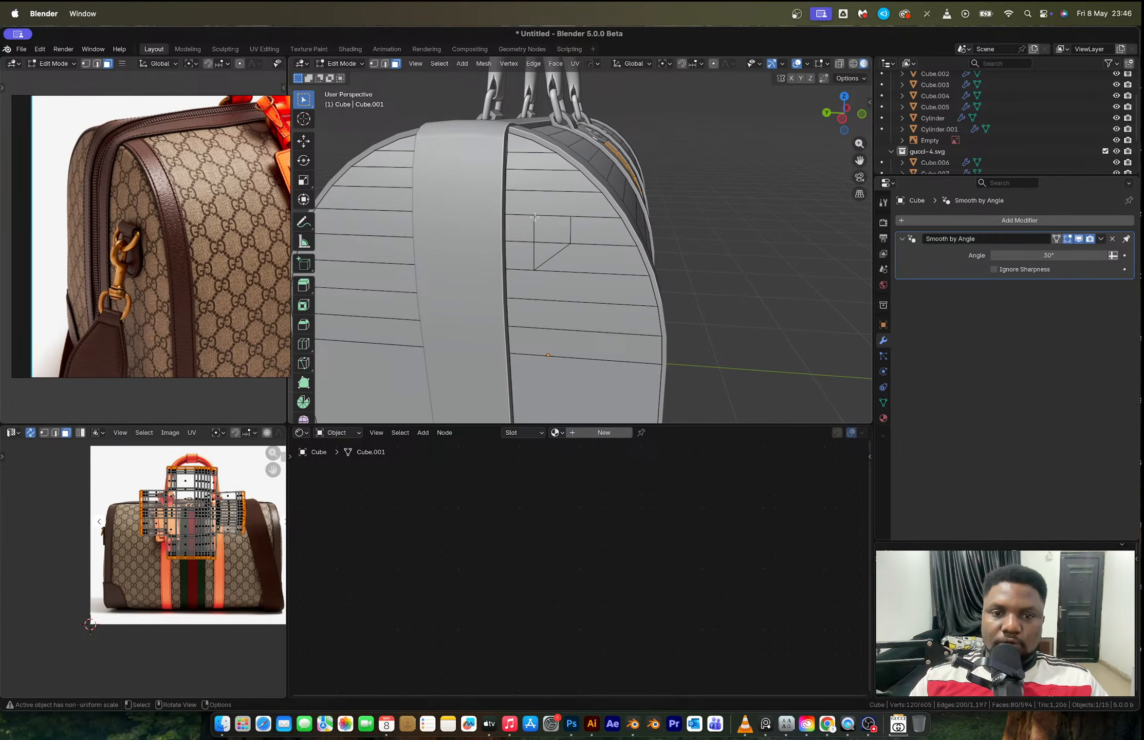
Complete the rectangle's missing lower corner with another knife cut and dissolve the stray diagonal edge inside it.
key("k")
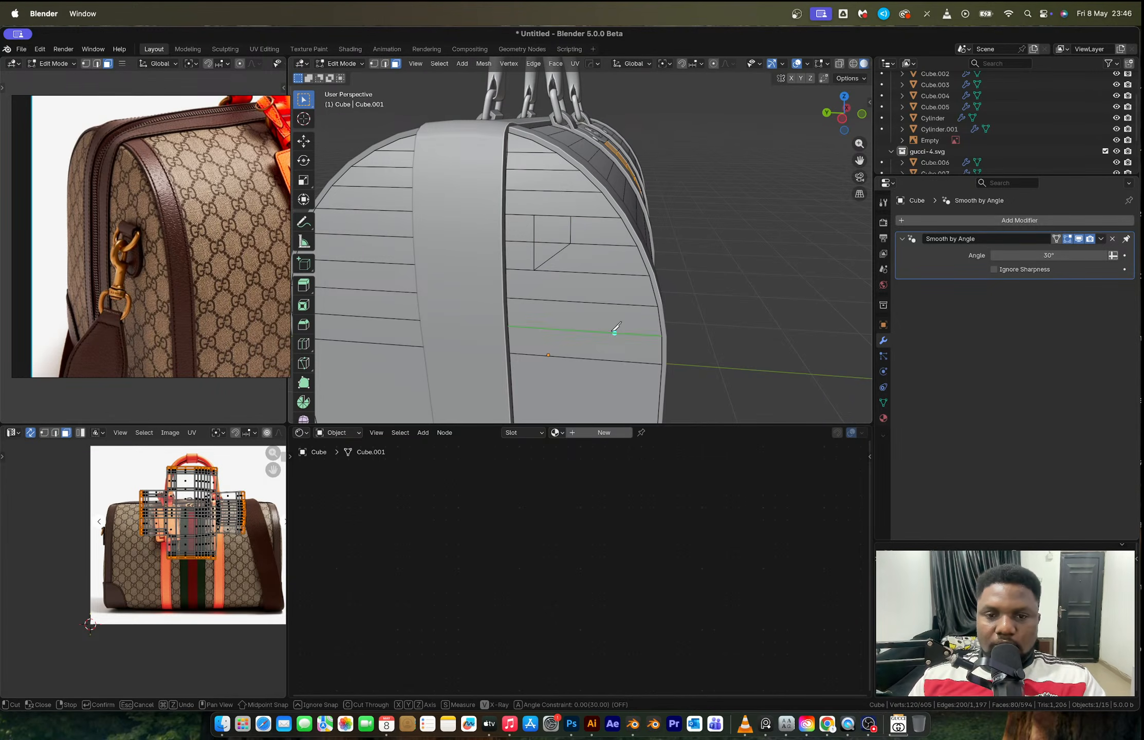
left_click(570, 271)
key("Return")
key("2")
left_click(552, 257)
key("x")
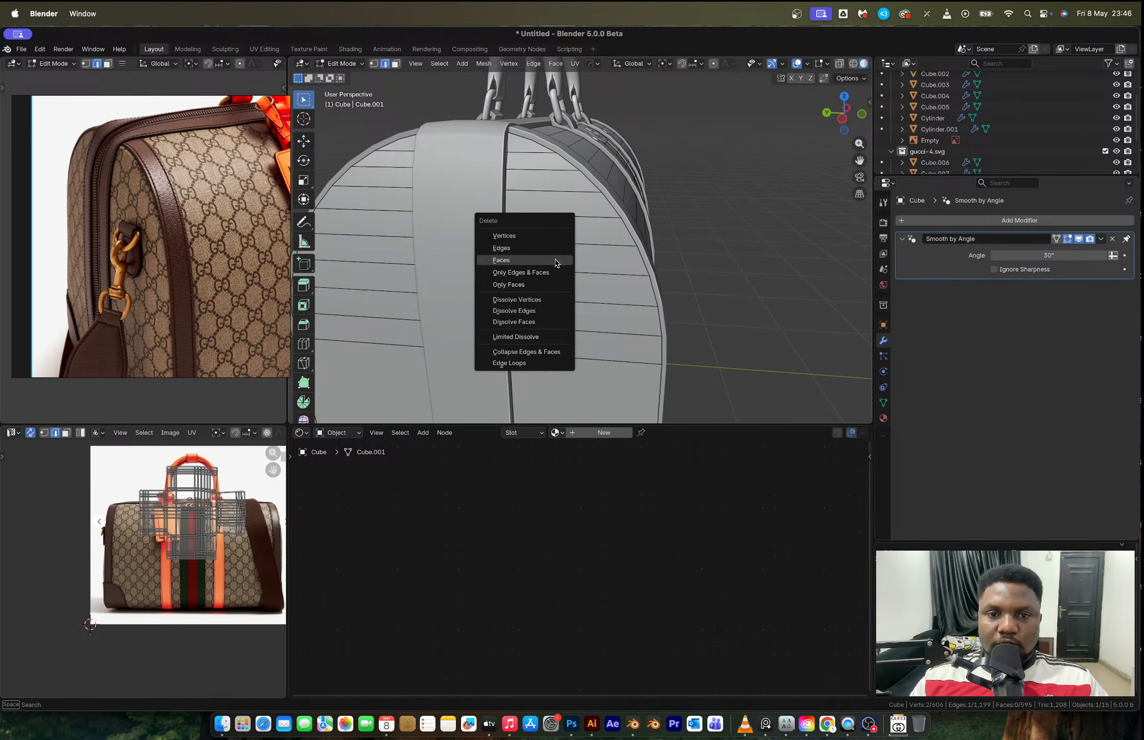
left_click(531, 310)
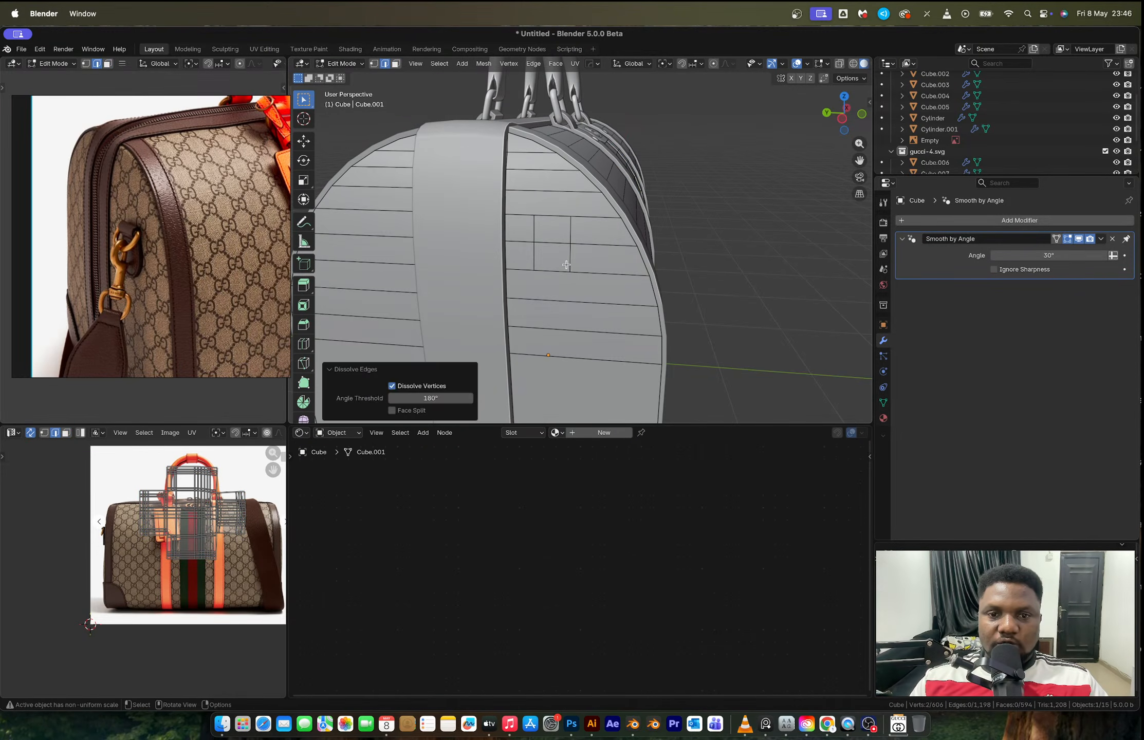
Duplicate the rectangle's two faces in place, separate them into their own object and return to Object Mode.
key("3")
left_click(566, 265)
left_click(552, 230, "shift")
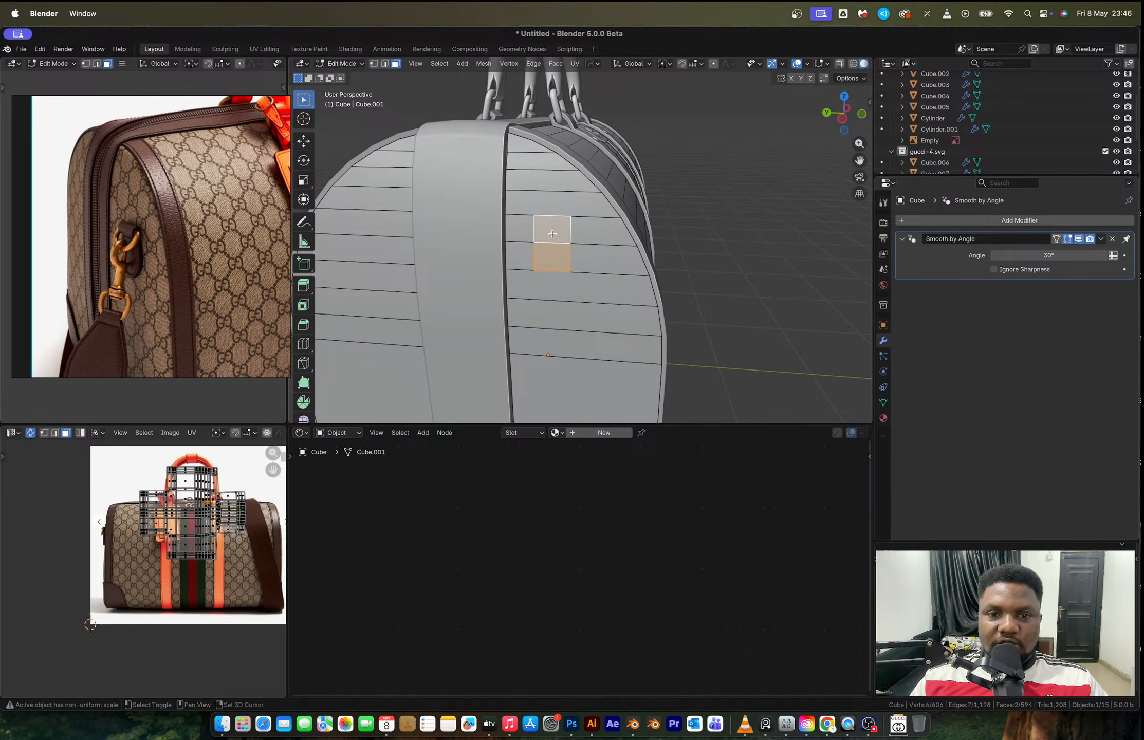
middle_click_drag(583, 286, 498, 292)
middle_click_drag(440, 264, 494, 271, "shift")
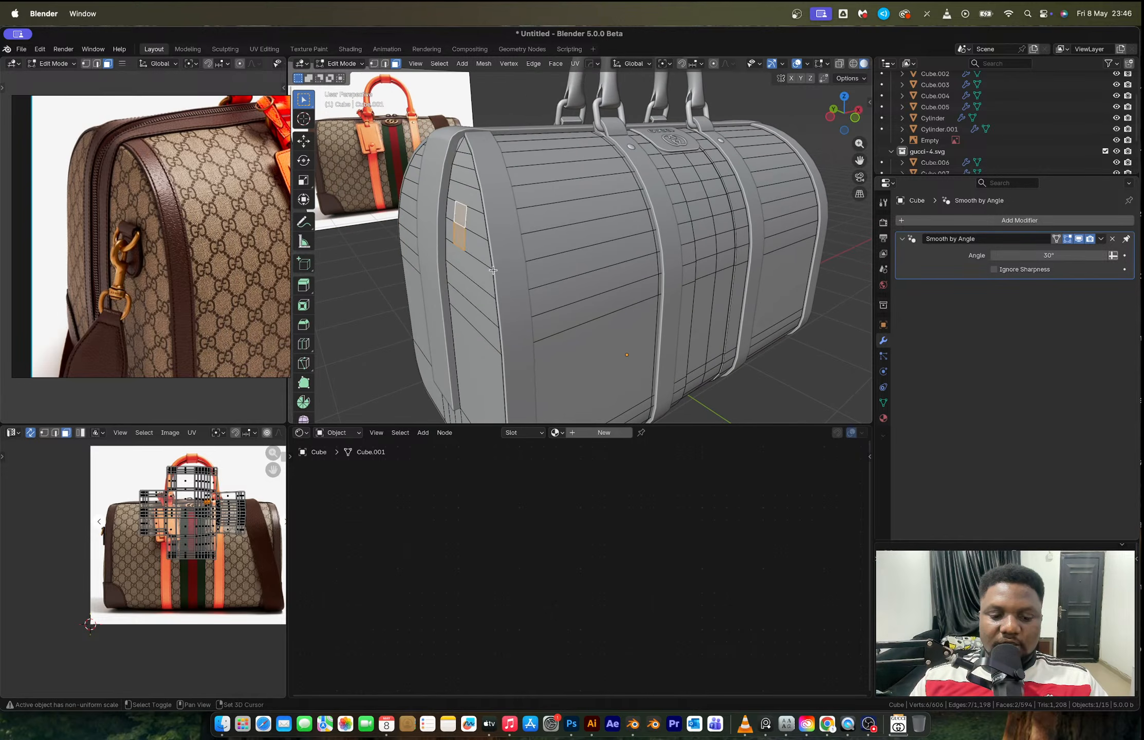
key("shift+d")
right_click(500, 301)
key("p")
left_click(493, 297)
key("Tab")
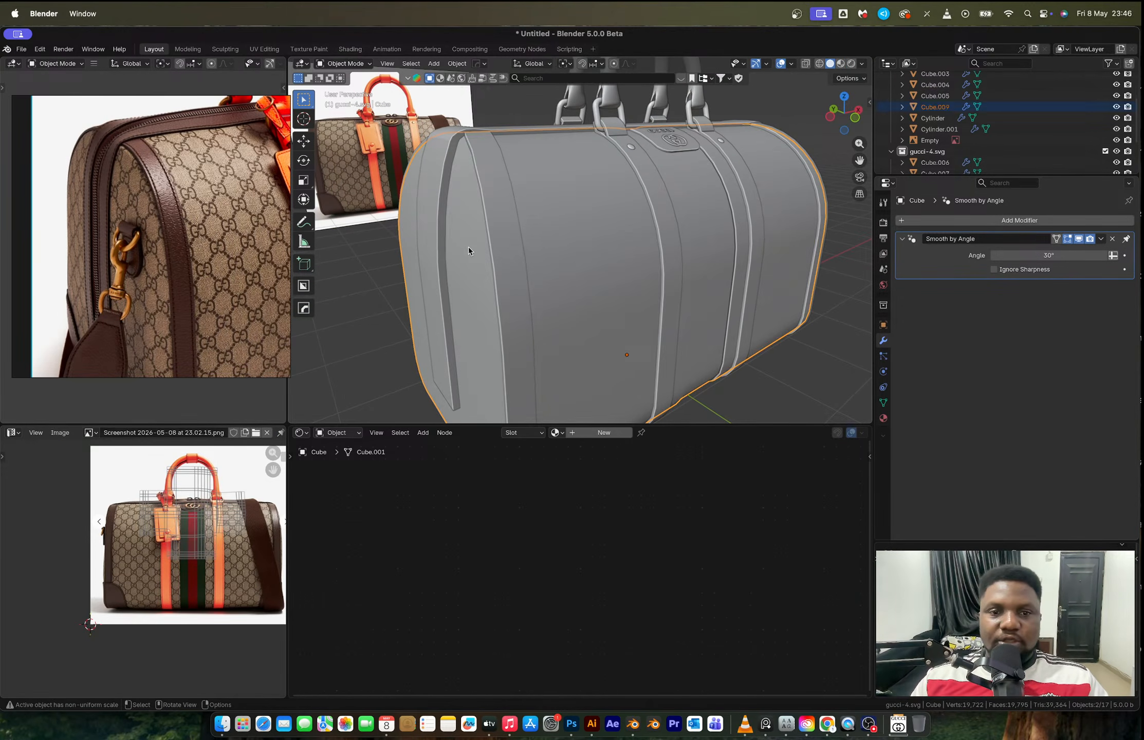
Select the separated rectangular patch and copy the object to the clipboard.
left_click(461, 230)
key("ctrl+c")
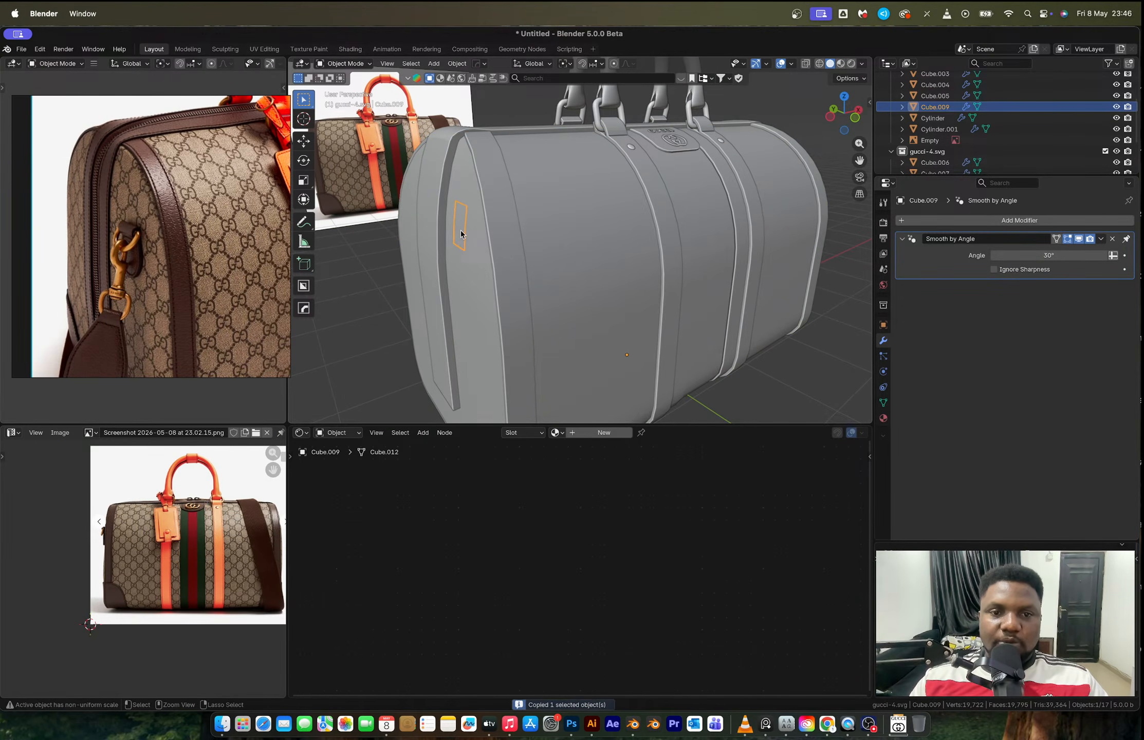
middle_click_drag(460, 234, 543, 246)
left_click(543, 247, "shift")
Undo the separation, duplication and knife cuts to restore the bag body's original end panel.
key("ctrl+z")
key("ctrl+z")
key("ctrl+z")
key("ctrl+z")
key("ctrl+z")
key("ctrl+z")
key("ctrl+z")
key("ctrl+z")
key("ctrl+z")
key("ctrl+z")
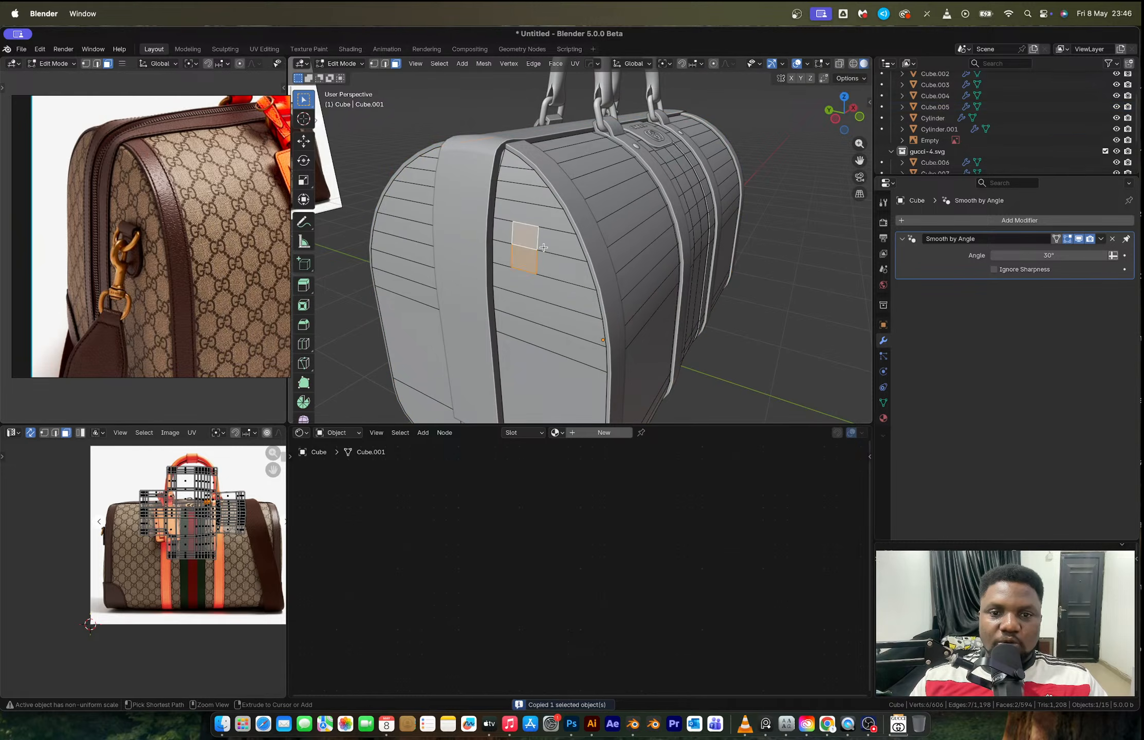
key("ctrl+z")
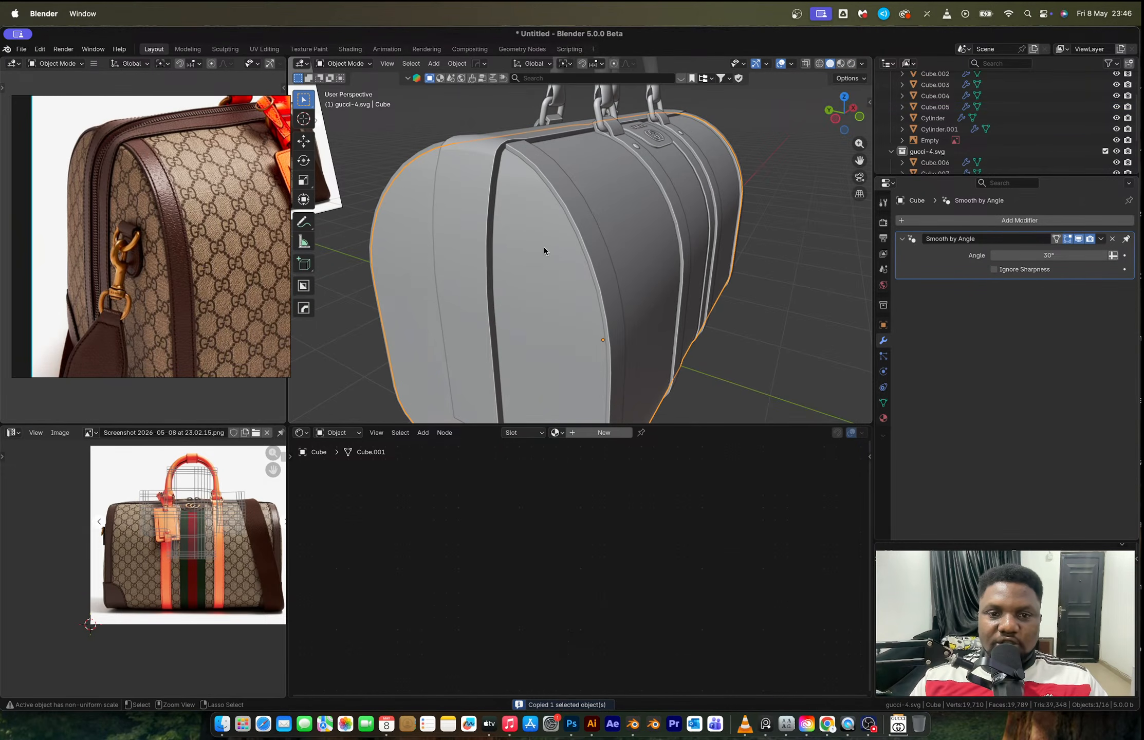
key("ctrl+z")
key("ctrl+z")
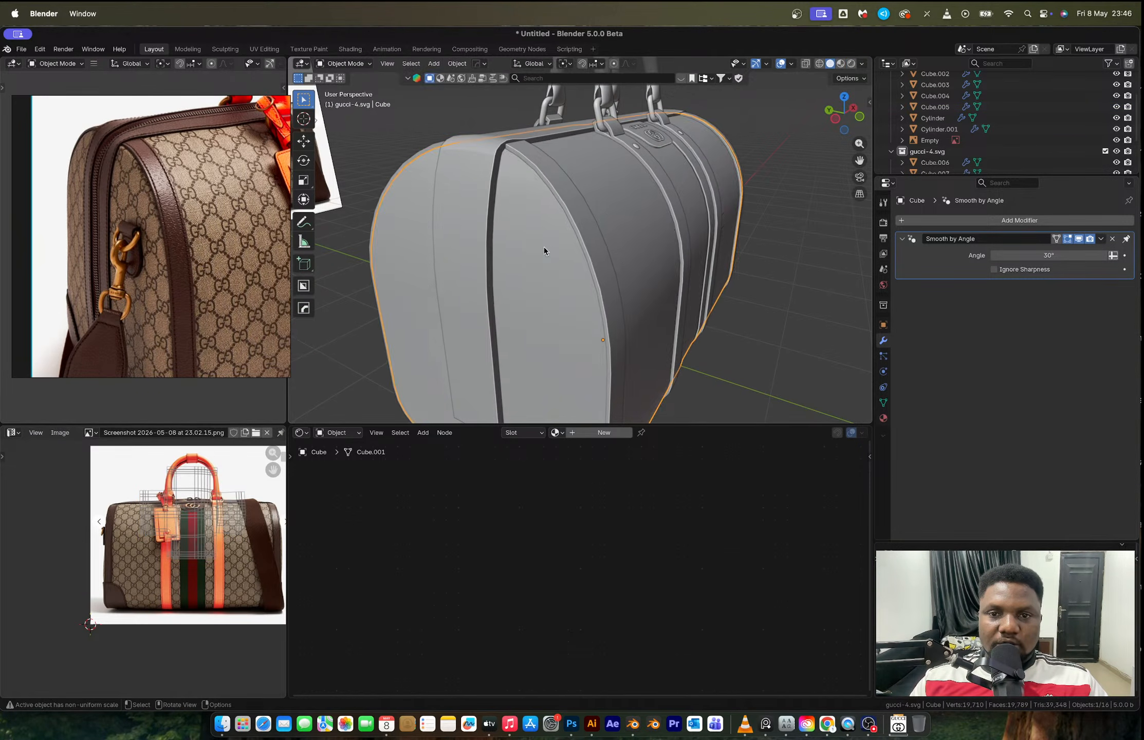
Paste the copied rectangular patch onto the bag's end panel and open it for mesh editing with its lower edge selected.
middle_click_drag(543, 247, 583, 238)
key("ctrl+v")
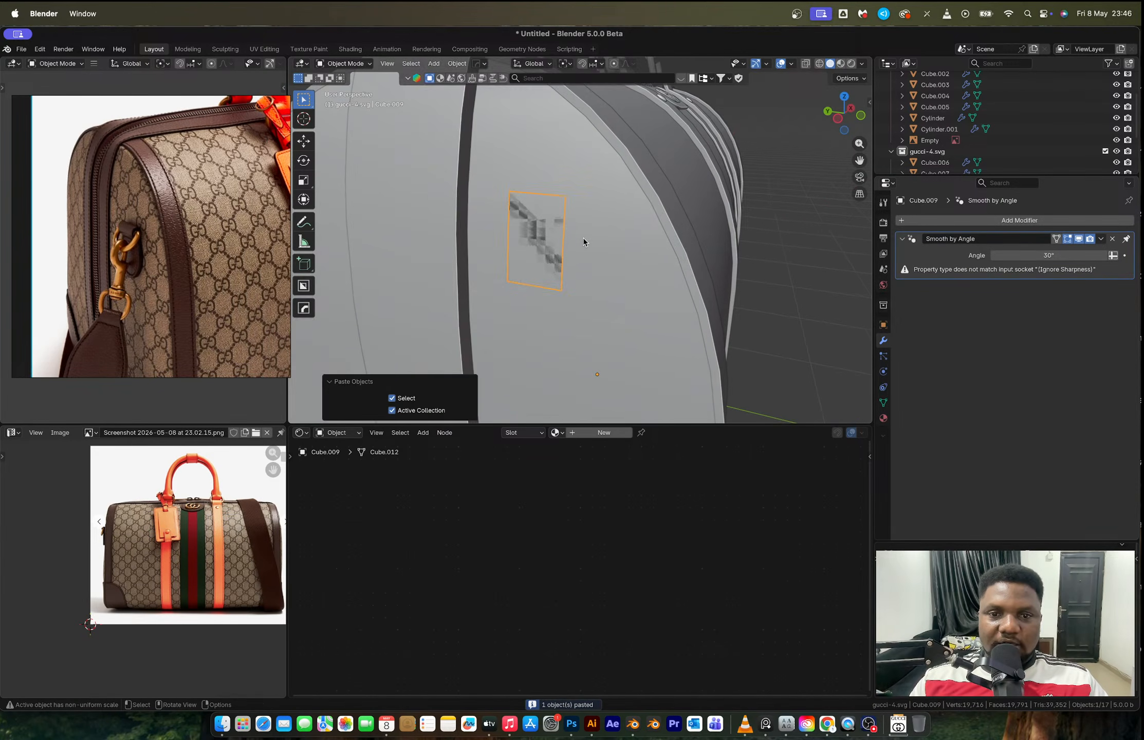
key("Tab")
left_click(506, 281, "shift")
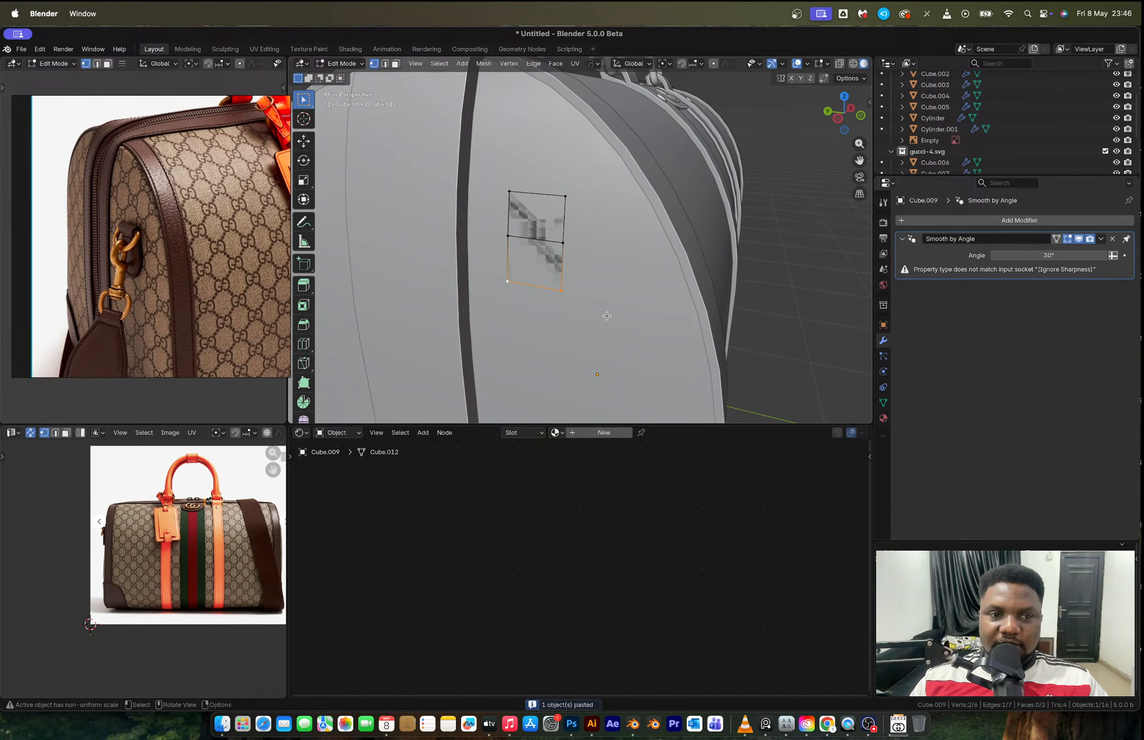
Add one centred loop cut across the patch's lower face and widen it to a scale of about 1.16.
key("ctrl+r")
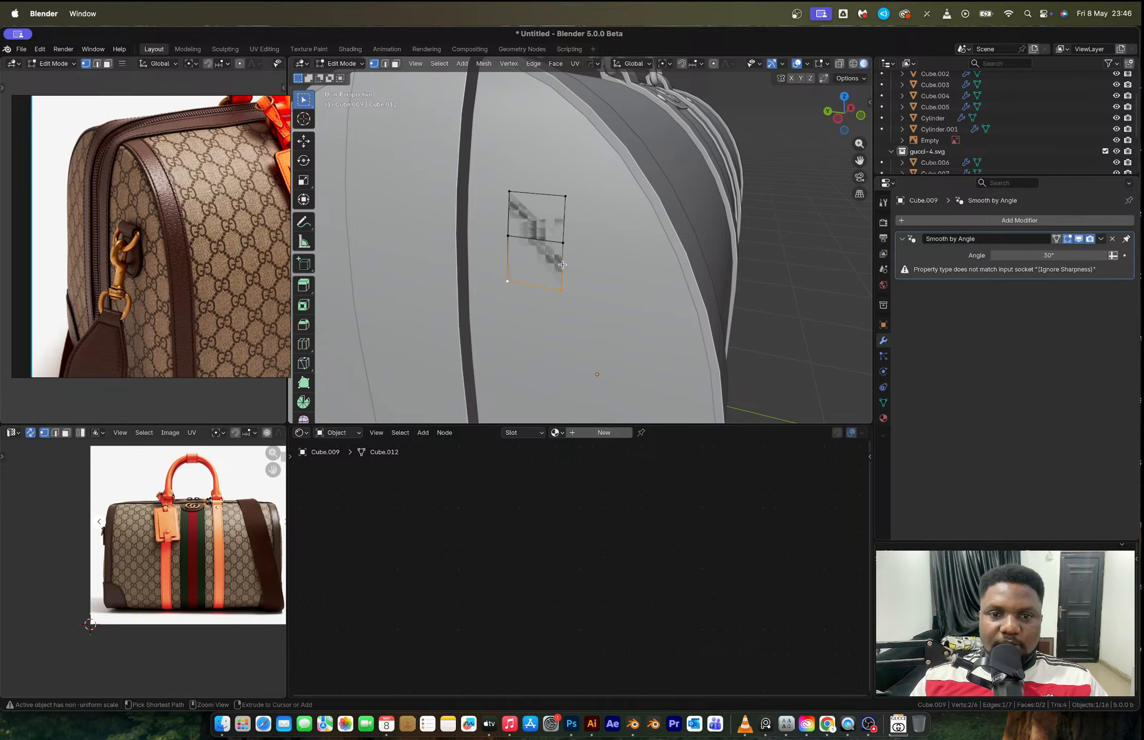
left_click(562, 263)
right_click(563, 264)
key("s")
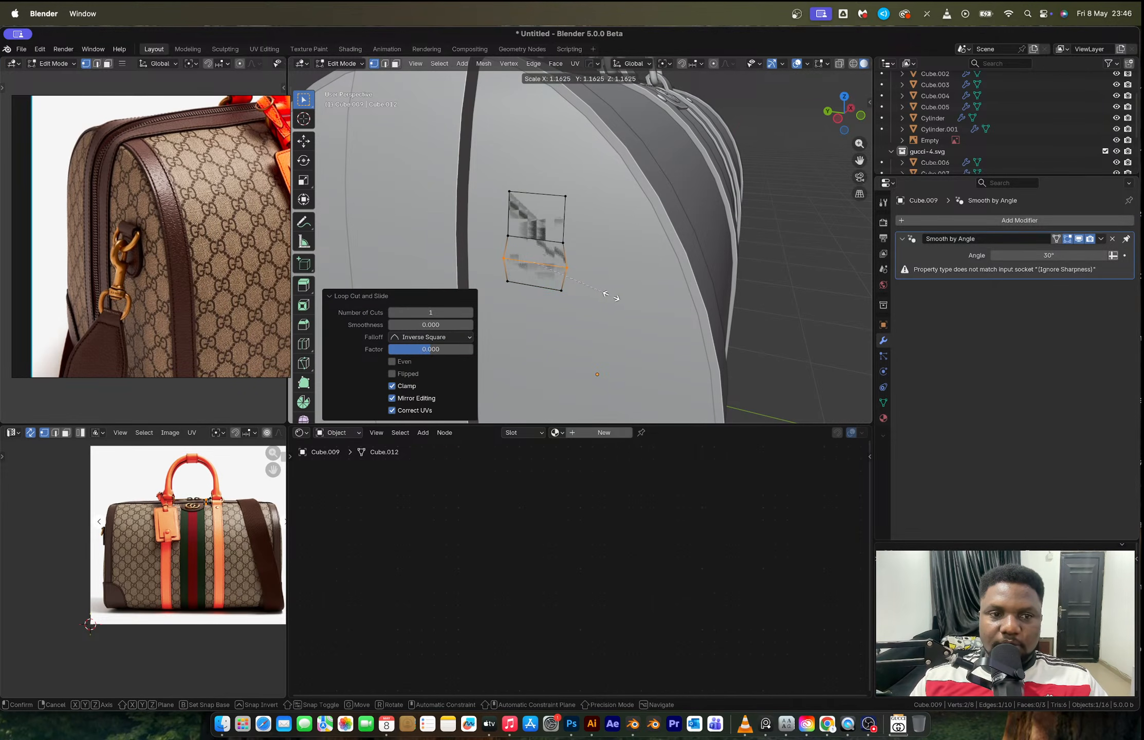
left_click(613, 296)
Scale the patch's upper edge to 0.805 and give the patch a level 1 Subdivision modifier.
left_click(548, 193)
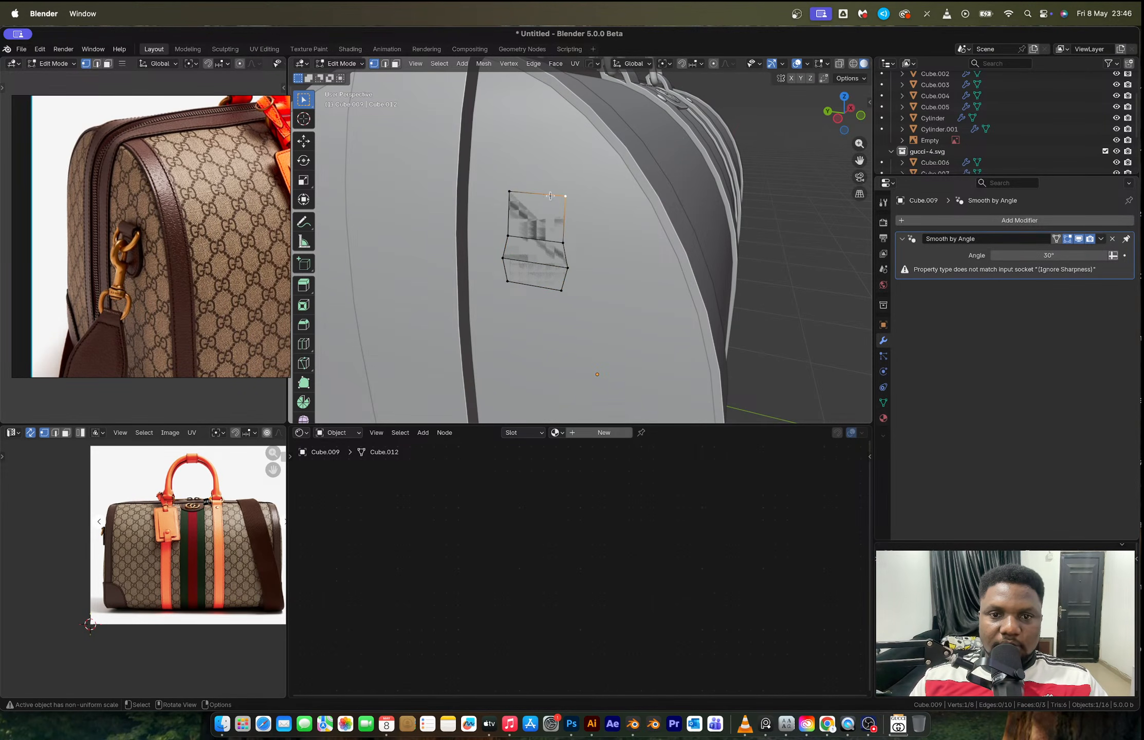
key("s")
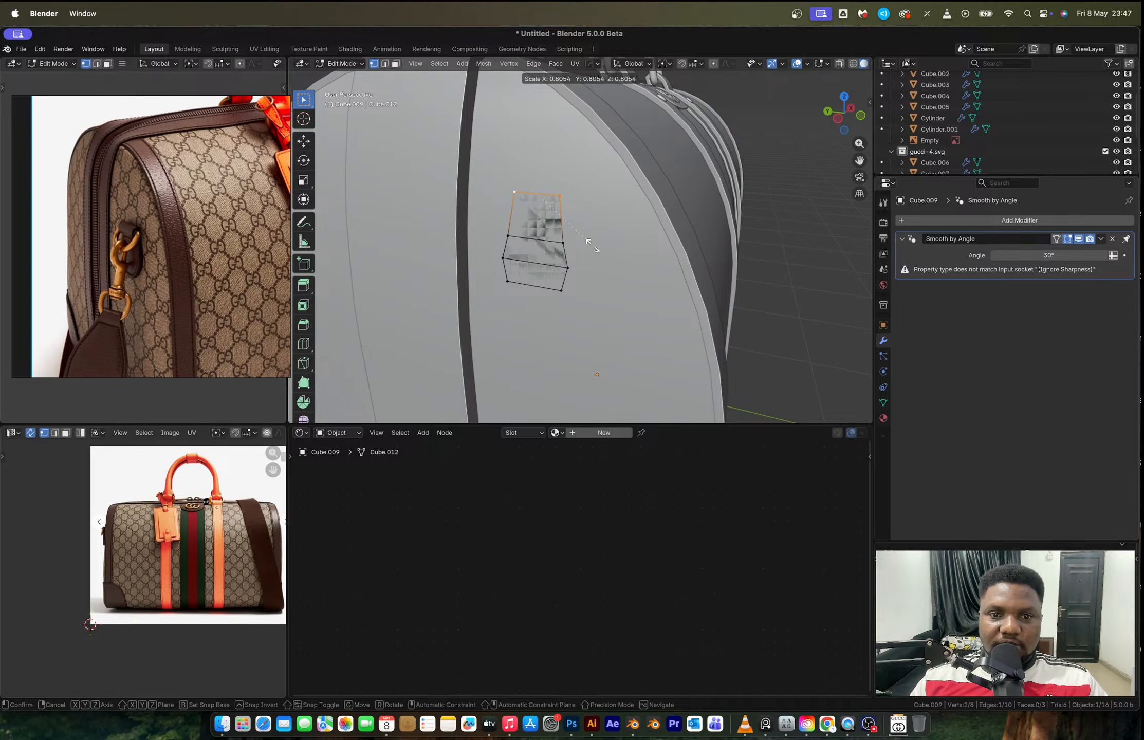
left_click(592, 246)
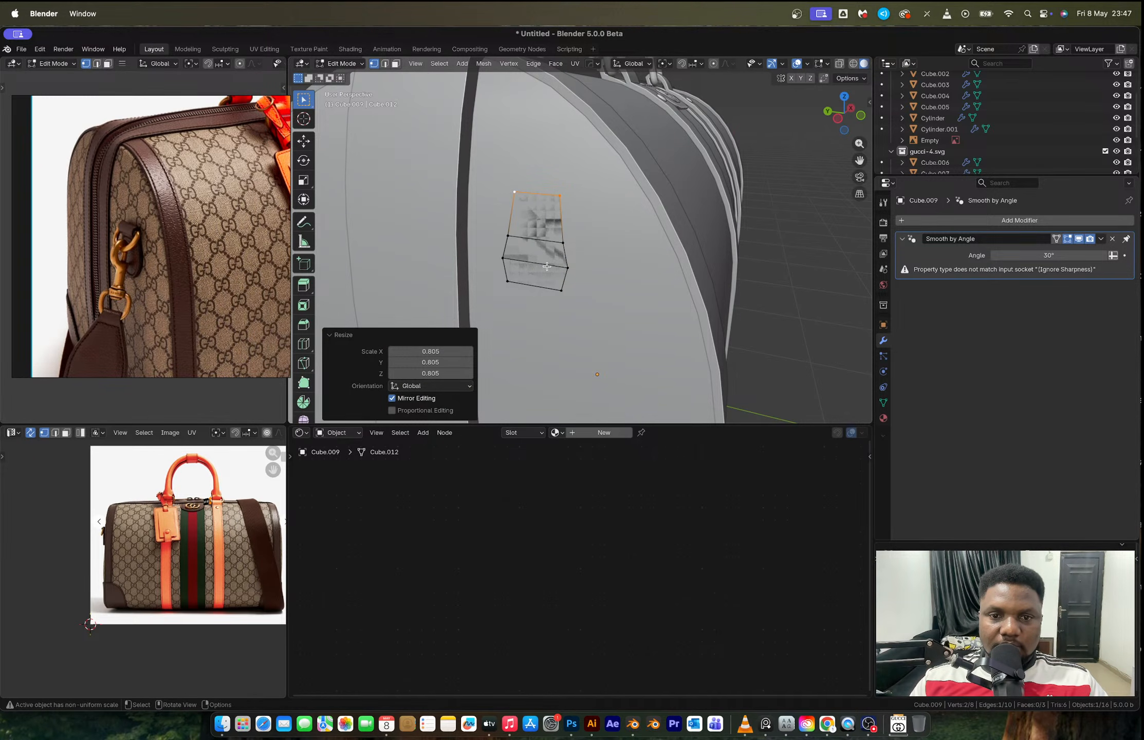
key("Tab")
key("ctrl+1")
middle_click_drag(546, 265, 622, 252)
key("Tab")
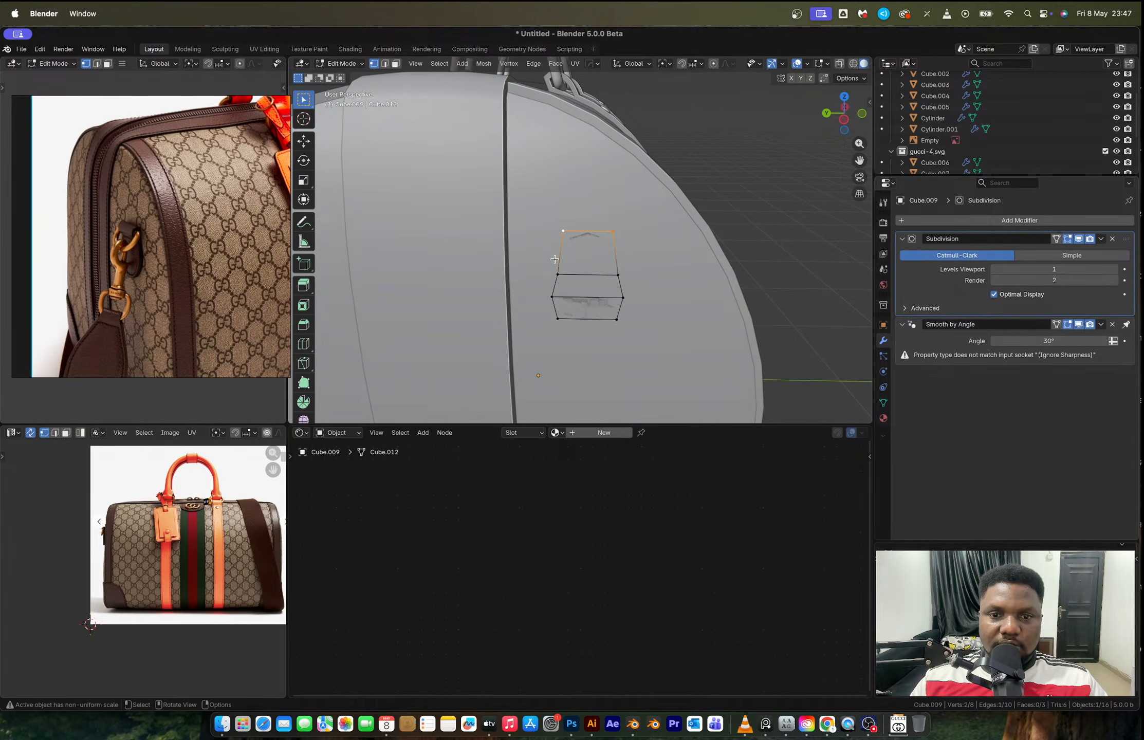
In front view, extrude the patch's upper edge upward and then outward from the bag to start the tab's curl.
scroll(606, 243, "up", 3)
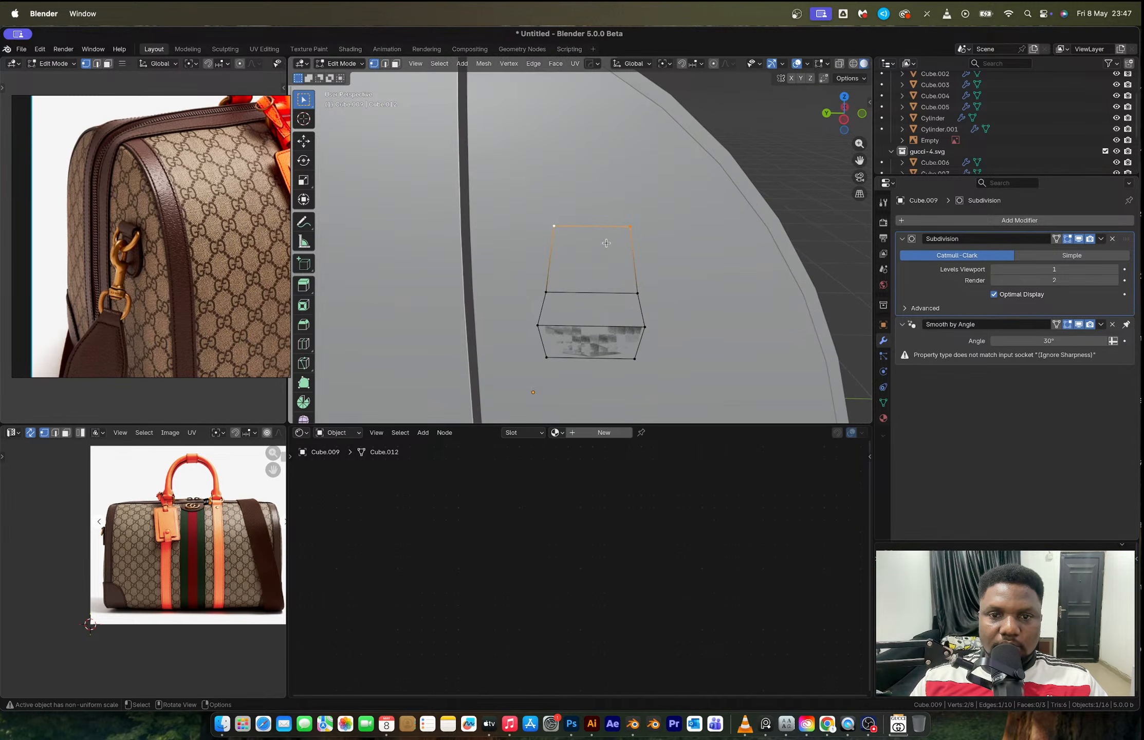
key("2")
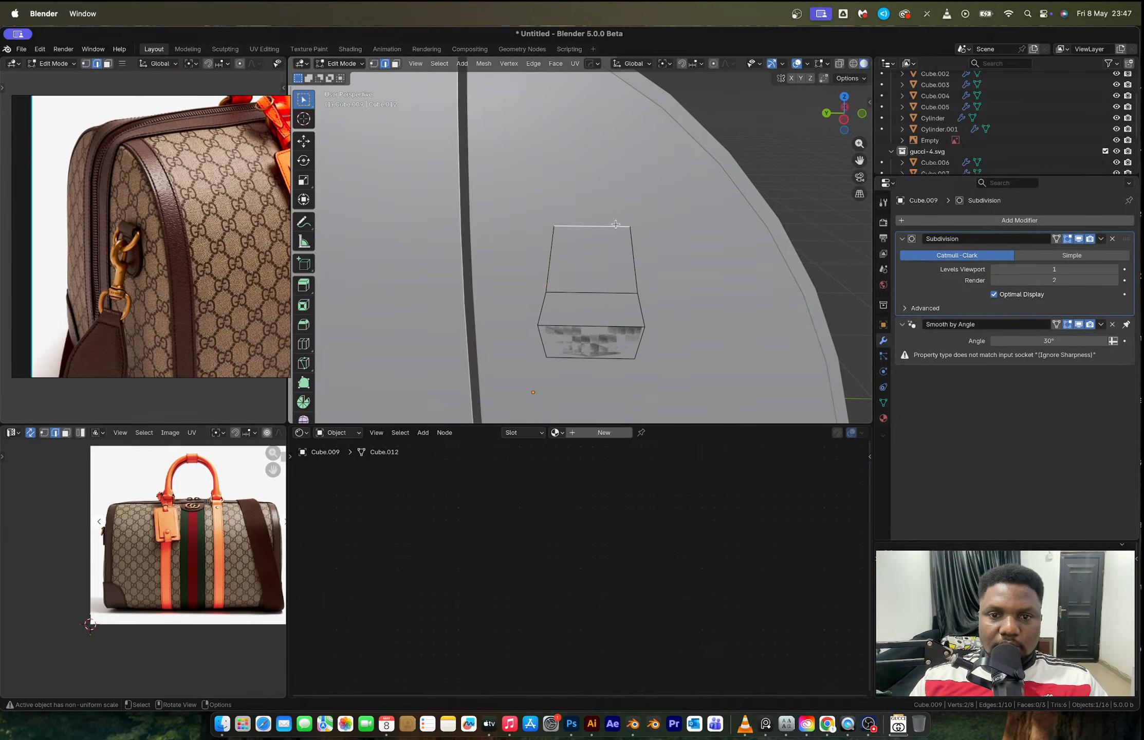
left_click(861, 114)
scroll(498, 279, "up", 4)
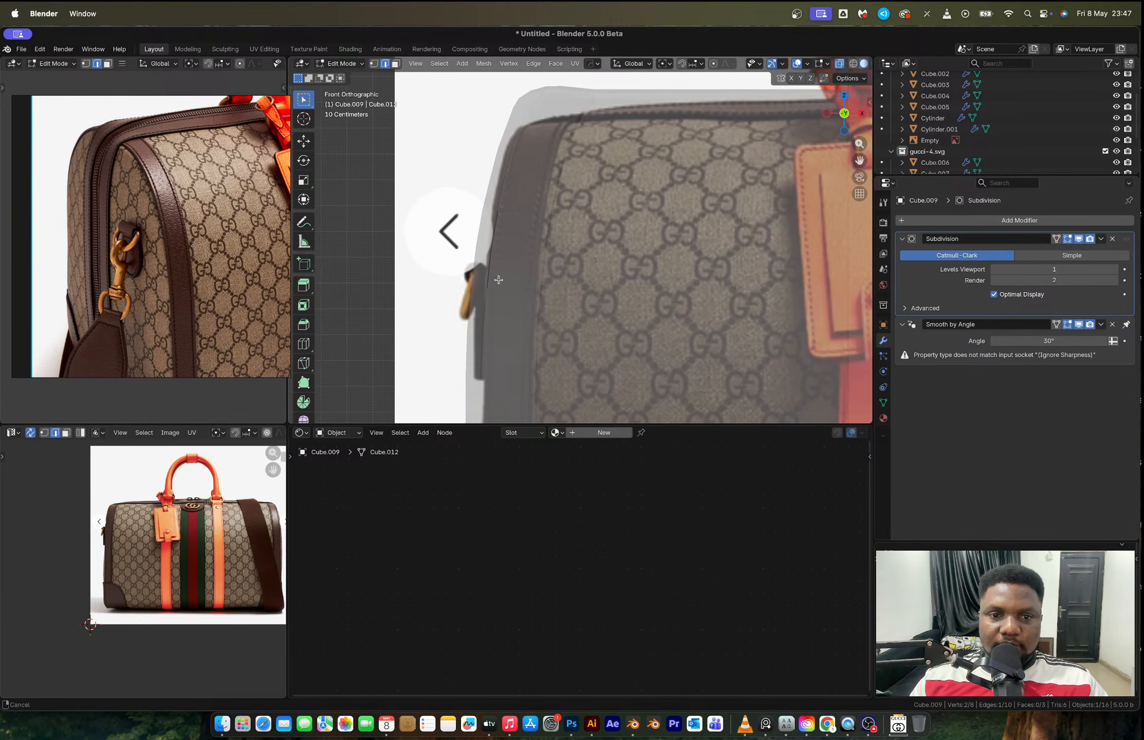
key("e")
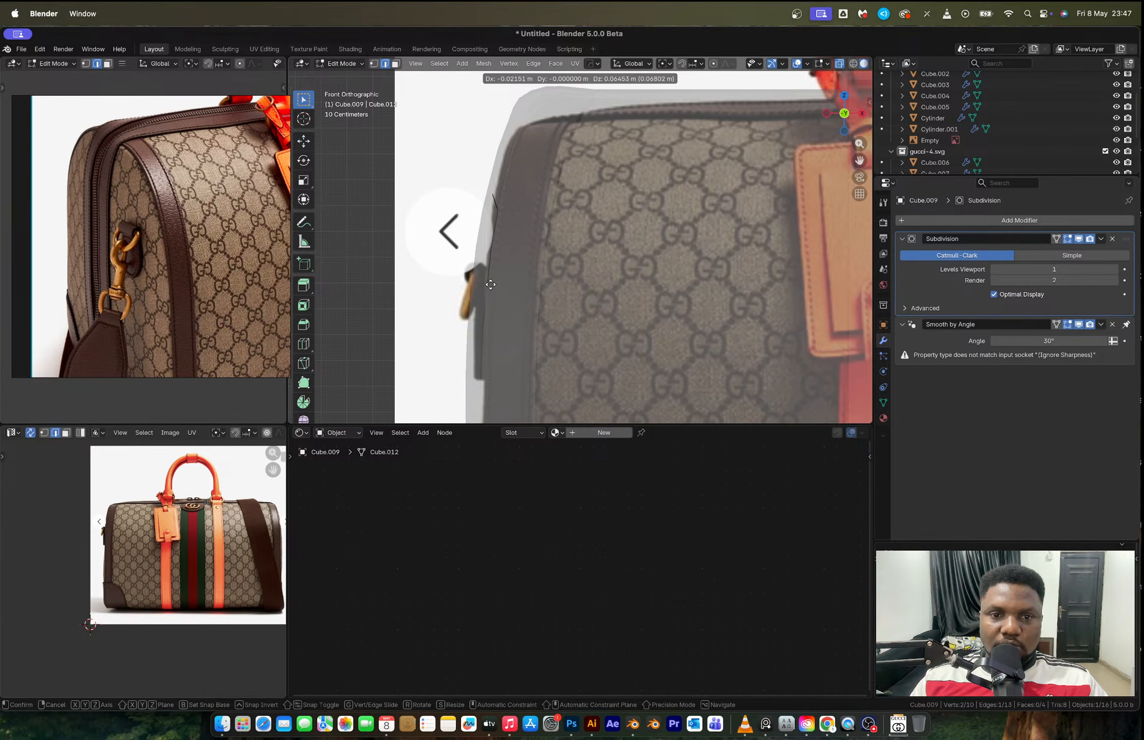
left_click(493, 284)
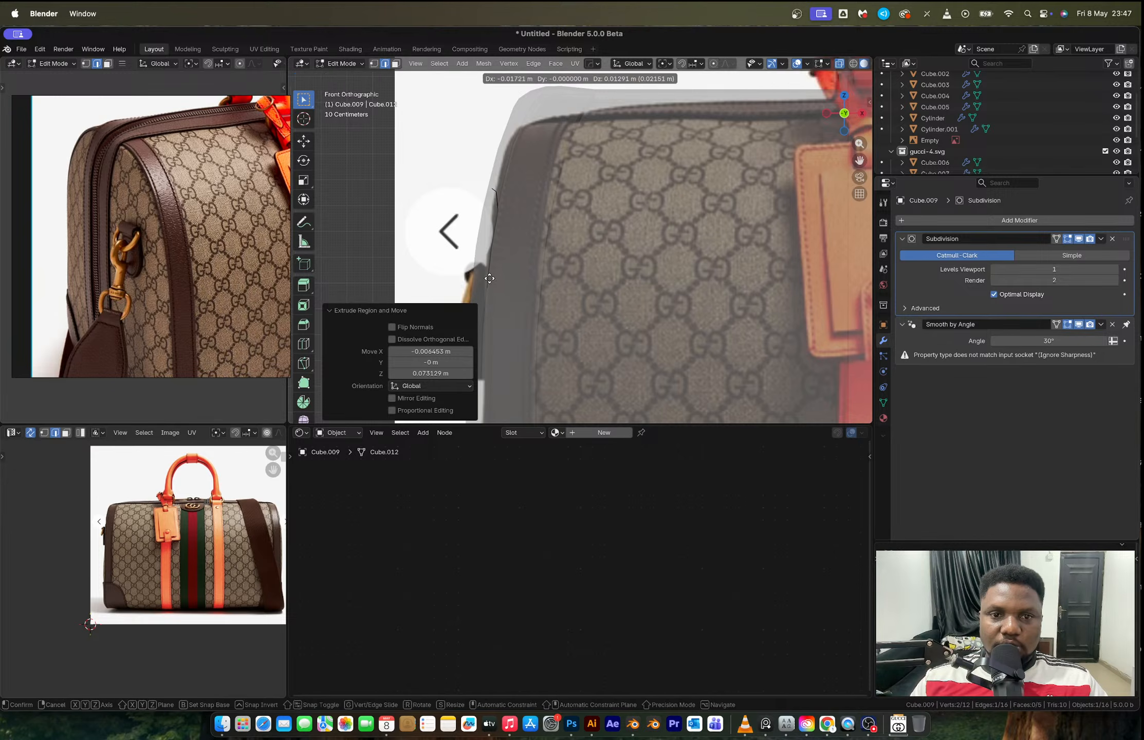
key("e")
left_click(474, 283)
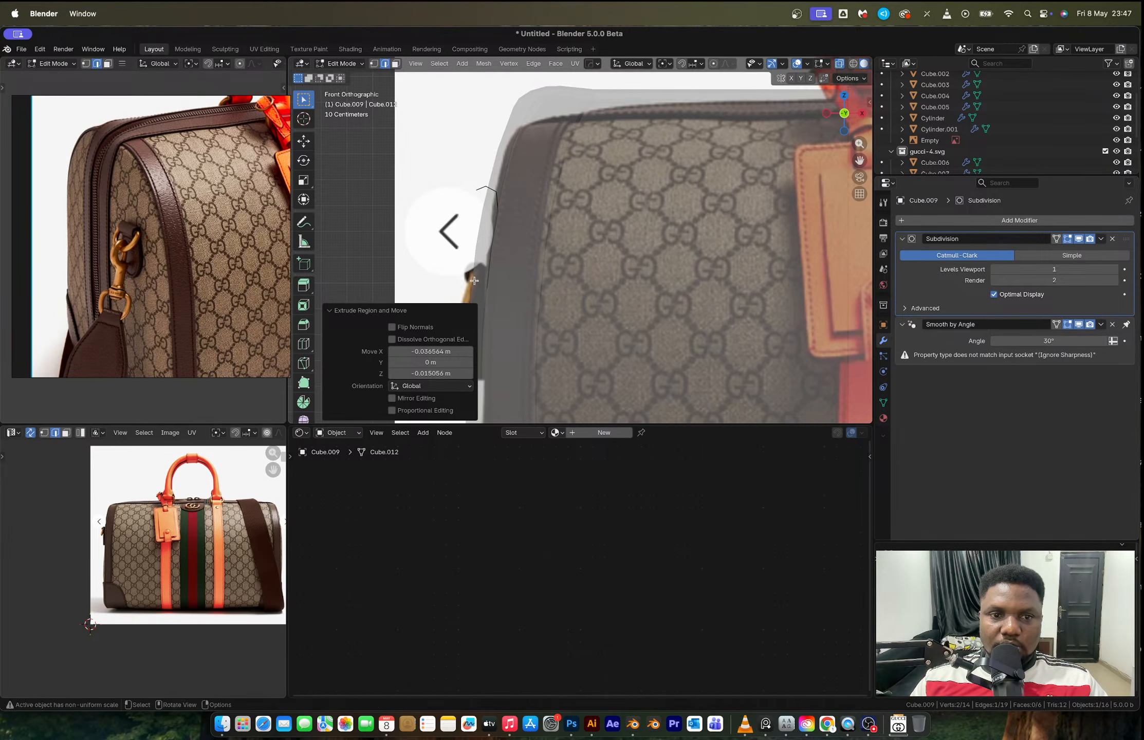
Extrude the curl's leading edge downward and back toward the bag in four segments to close the tab's loop.
key("e")
left_click(473, 293)
key("e")
left_click(472, 306)
key("e")
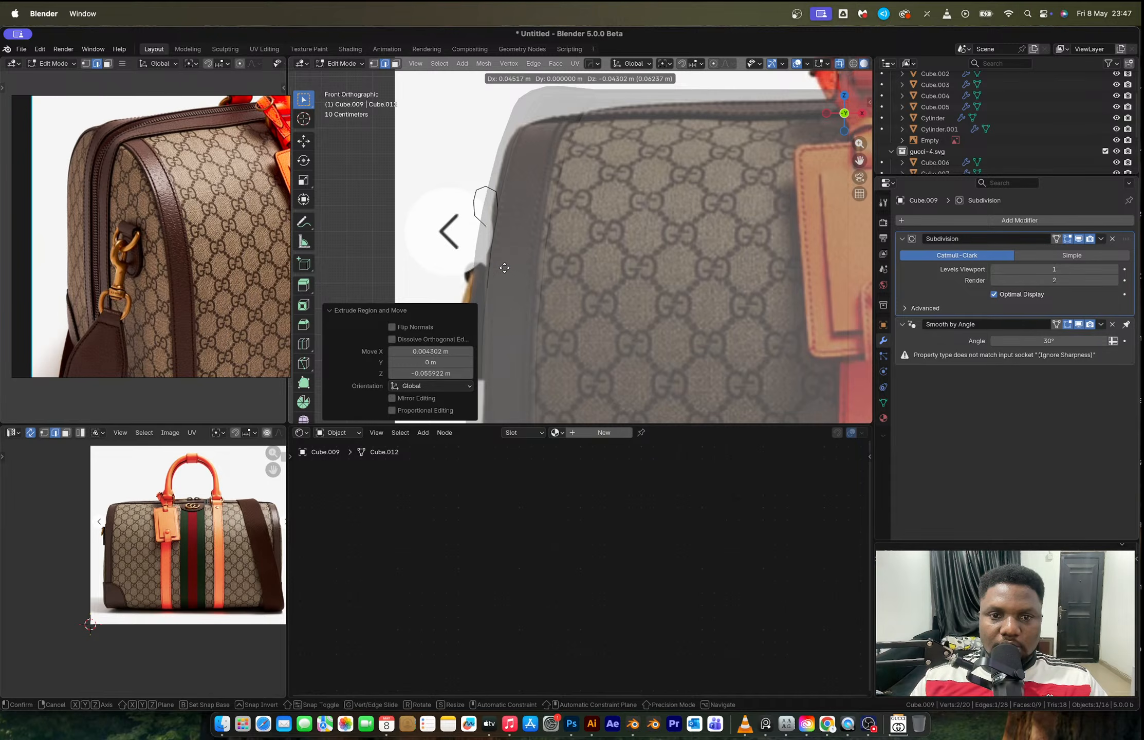
left_click(502, 266)
key("e")
left_click(510, 271)
Return the curled tab to Object Mode in solid display and apply its Subdivision modifier.
key("Tab")
middle_click_drag(507, 271, 551, 303)
key("alt+z")
scroll(563, 290, "up", 3)
key("Tab")
key("Tab")
scroll(552, 303, "down", 2)
key("ctrl+a")
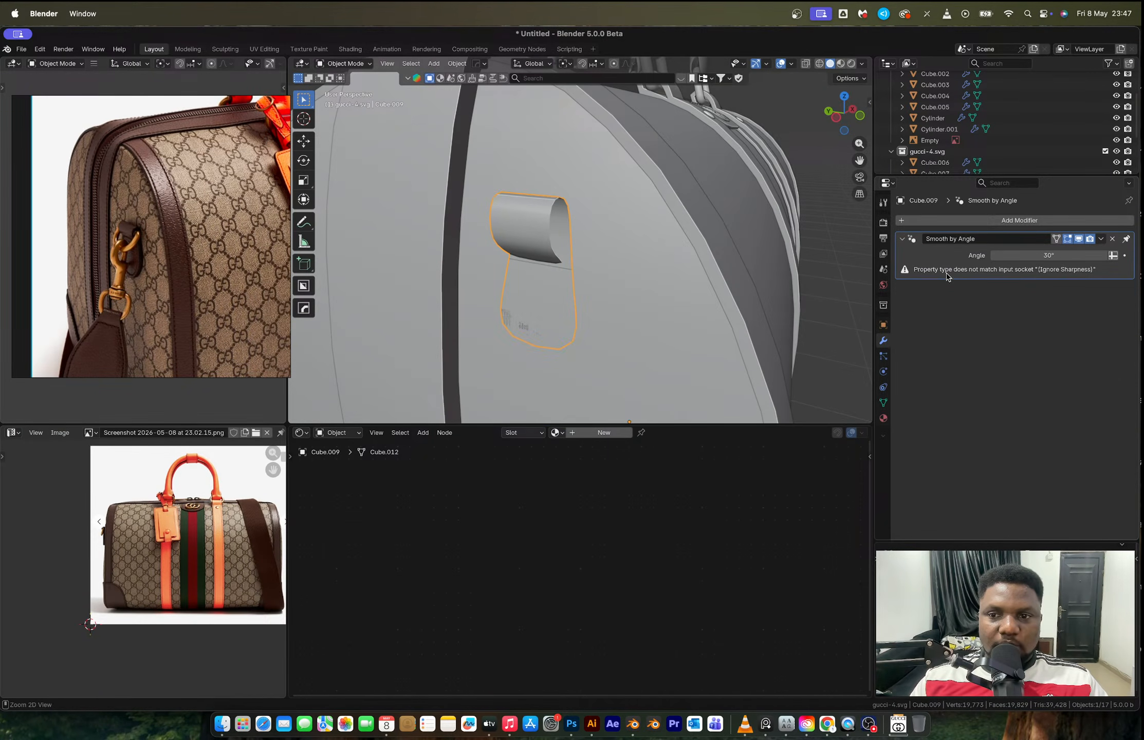
scroll(533, 263, "up", 3)
Extrude all the tab's faces along their normals to a thickness of about 0.012 m.
key("Tab")
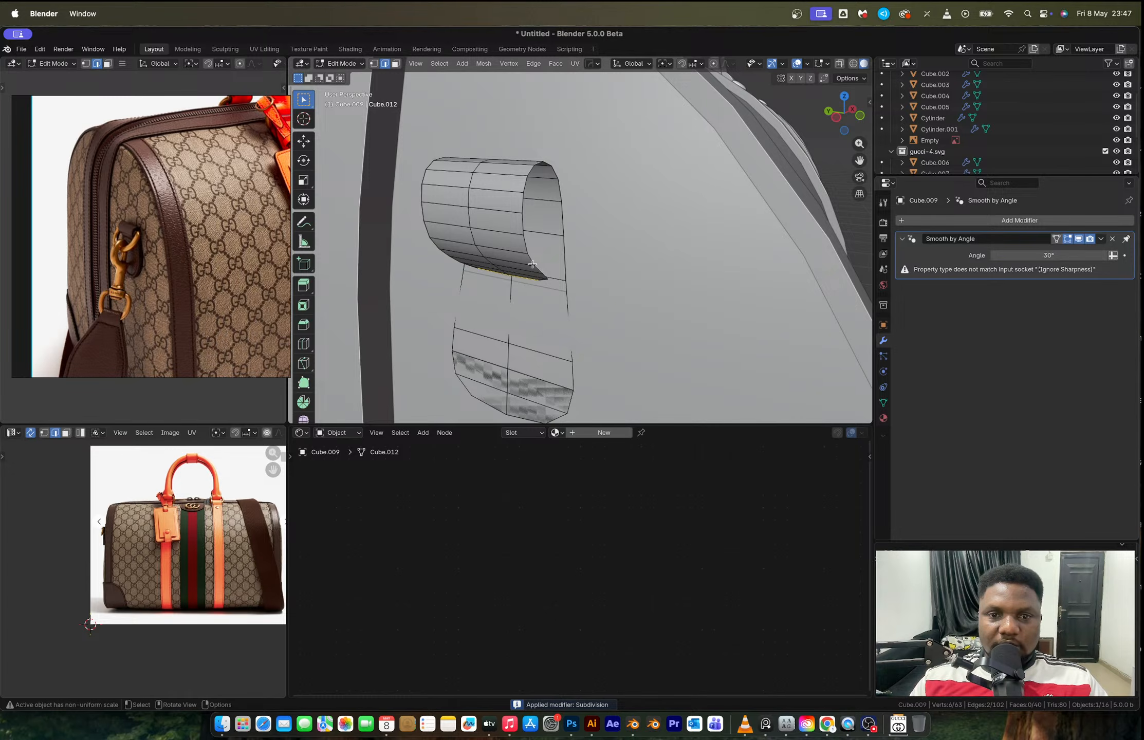
key("a")
key("alt+e")
left_click(533, 264)
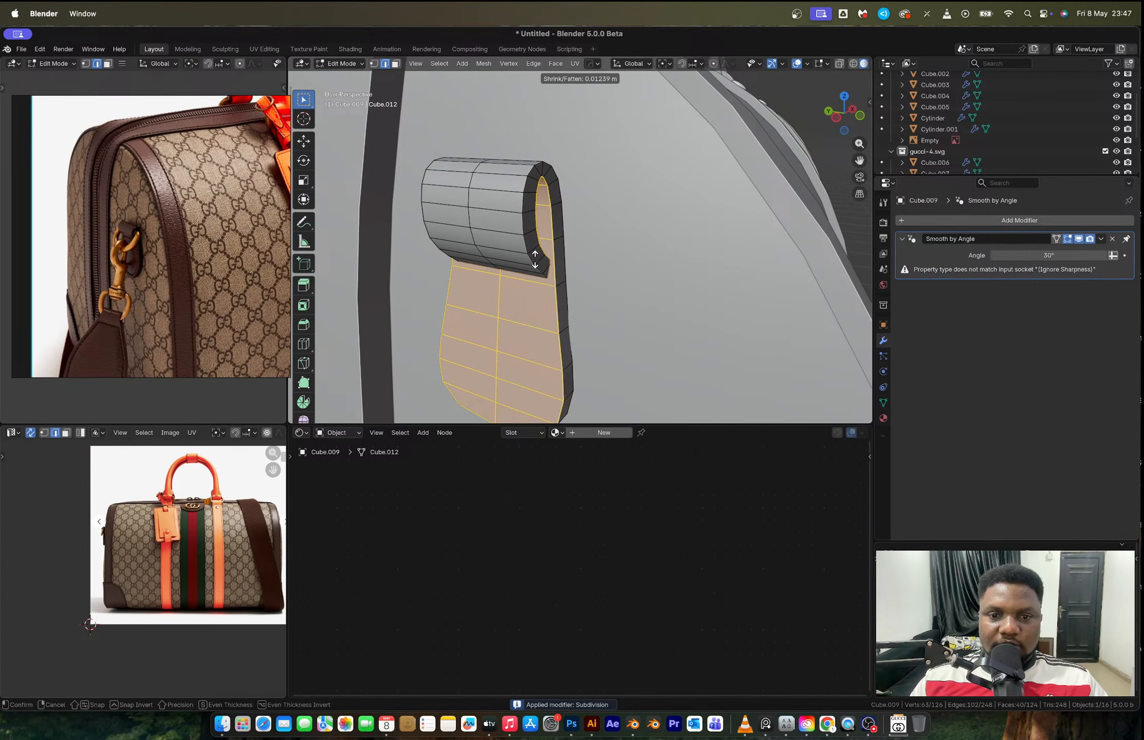
left_click(535, 265)
key("Tab")
scroll(539, 260, "down", 6)
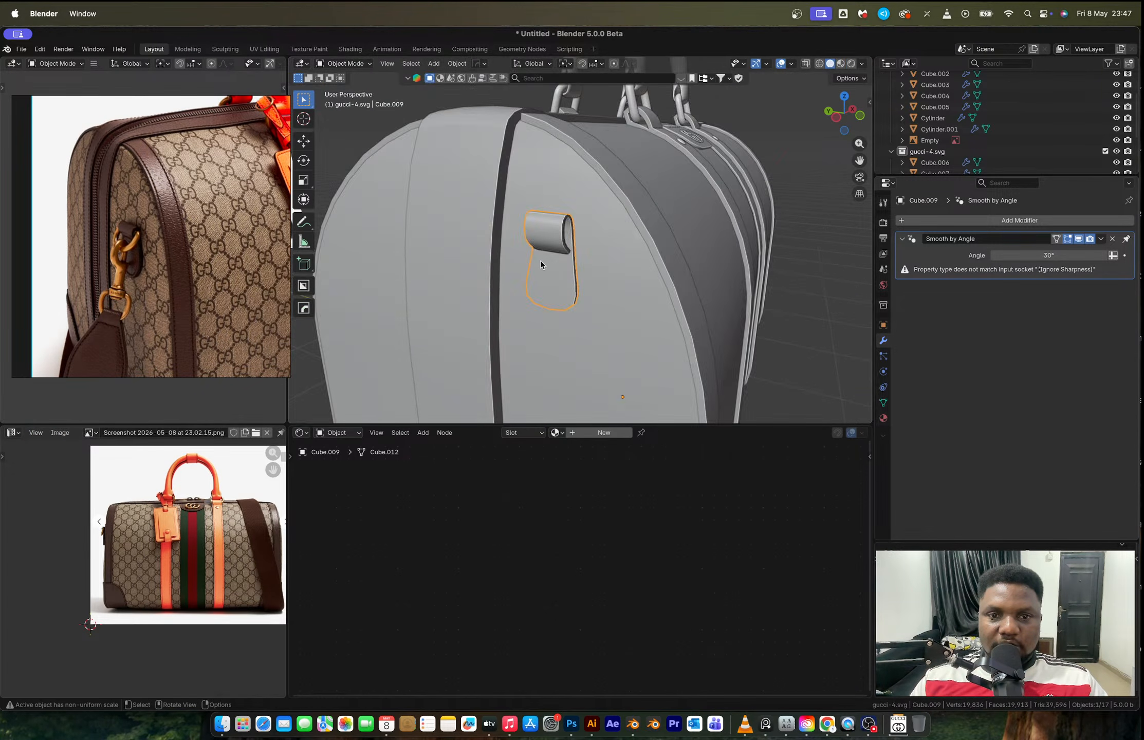
Undo the tab's thickness extrusion and applied subdivision, and reopen its low-poly cage with the Subdivision modifier active.
middle_click_drag(577, 266, 495, 268)
scroll(503, 268, "up", 3)
key("Tab")
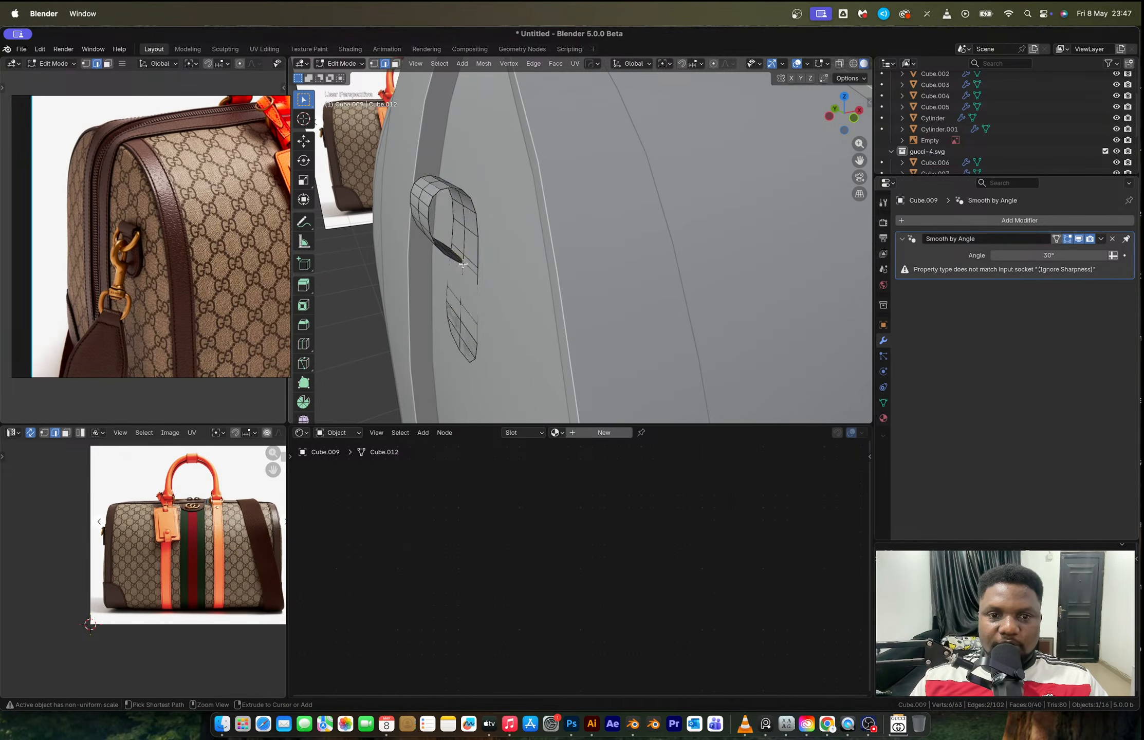
key("Tab")
key("ctrl+1")
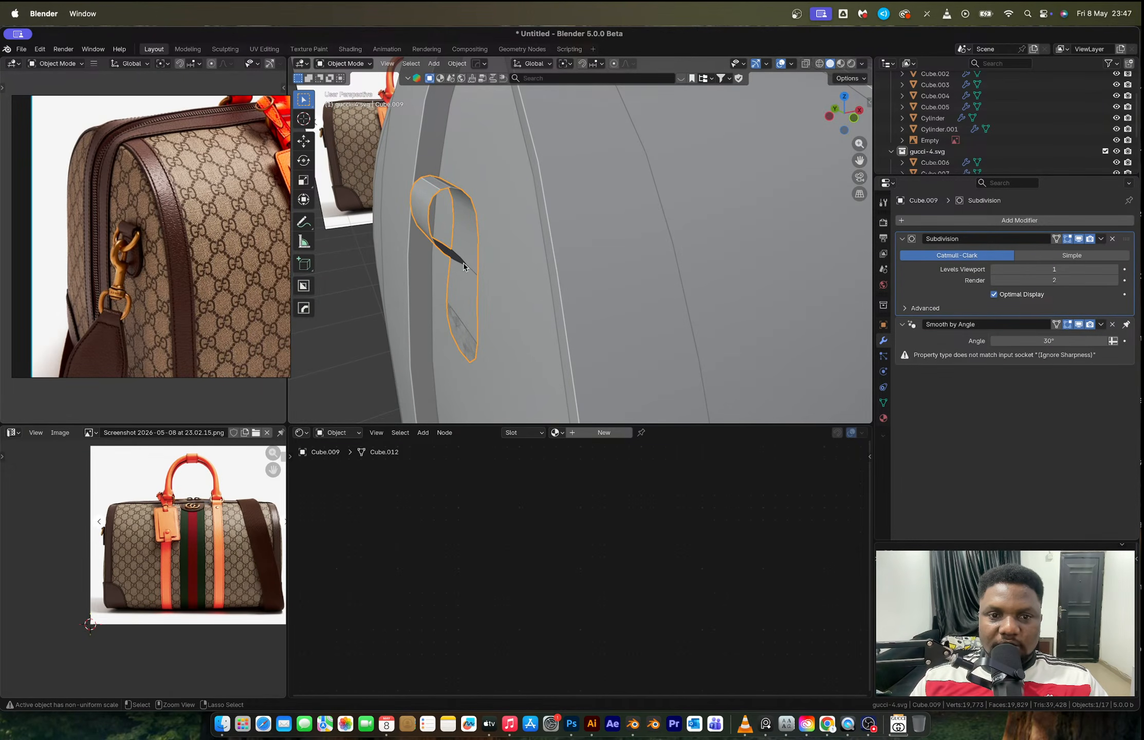
key("Tab")
middle_click_drag(463, 264, 469, 230)
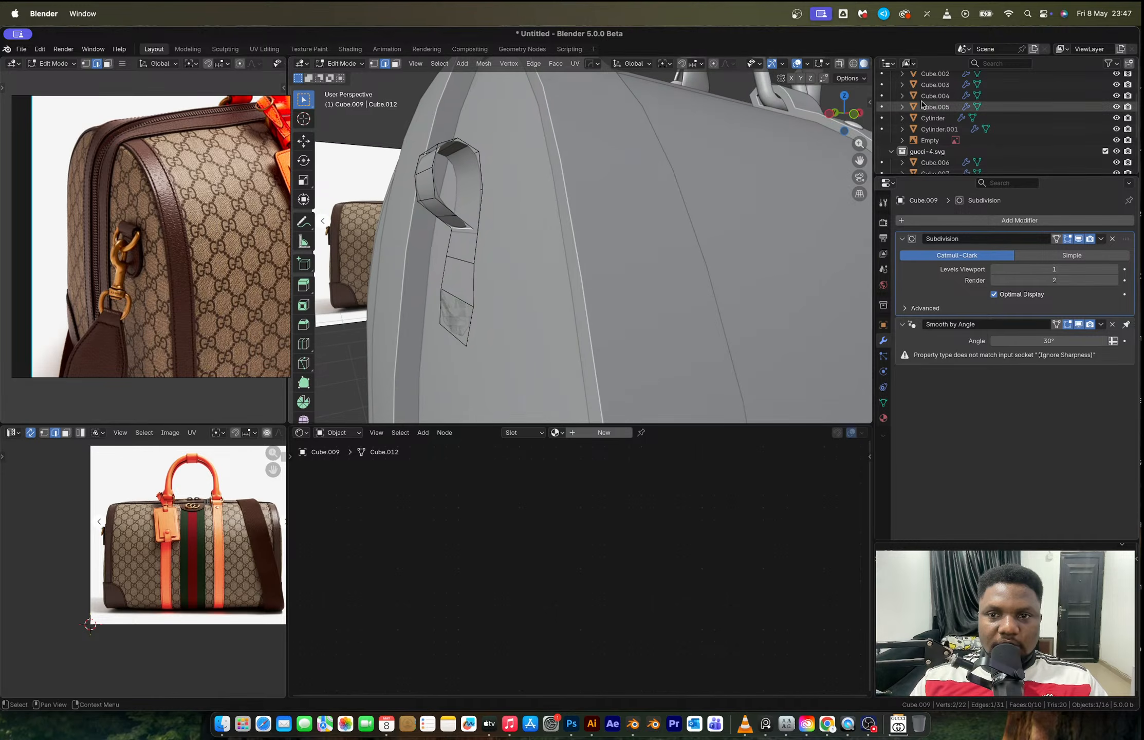
In front view, shift the loop's end edge about 0.004 m outward and extrude it down the panel in three segments.
left_click(854, 115)
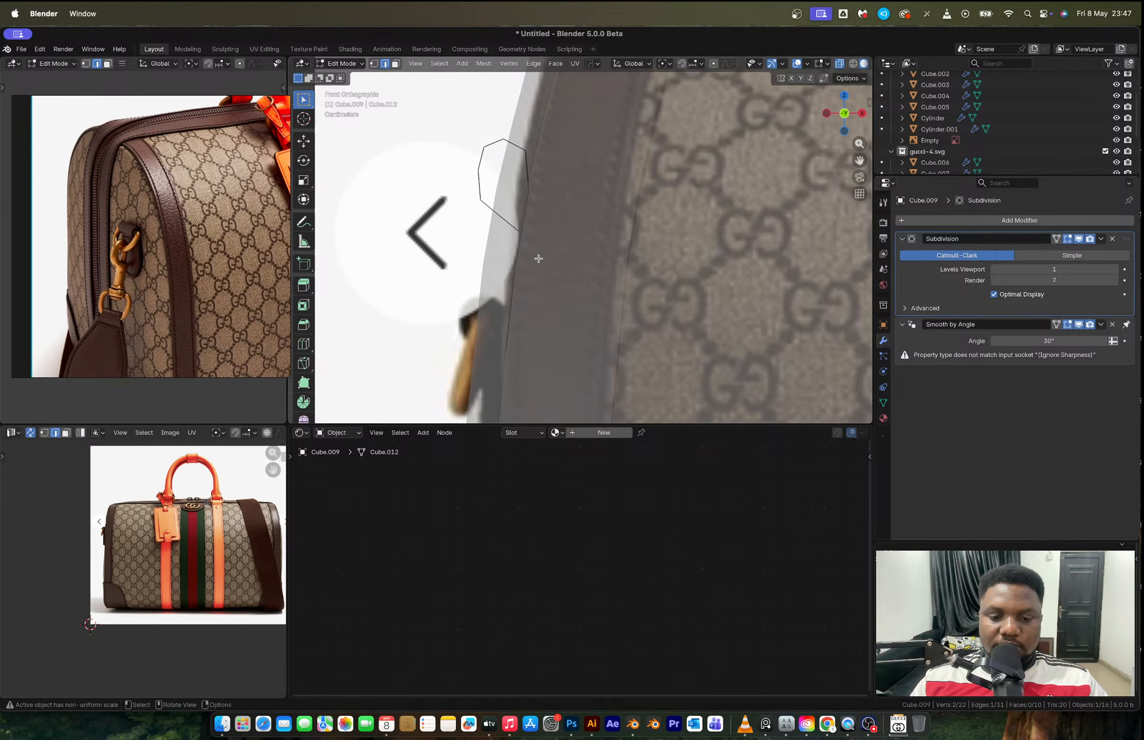
key("g")
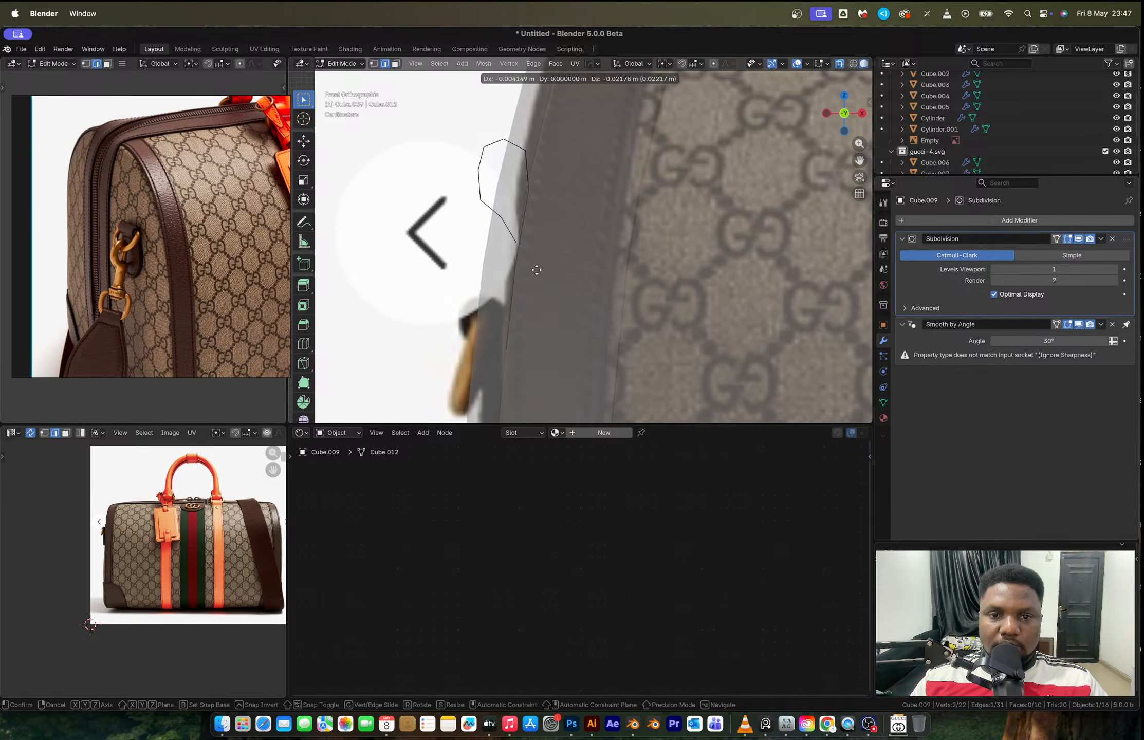
left_click(535, 257)
key("e")
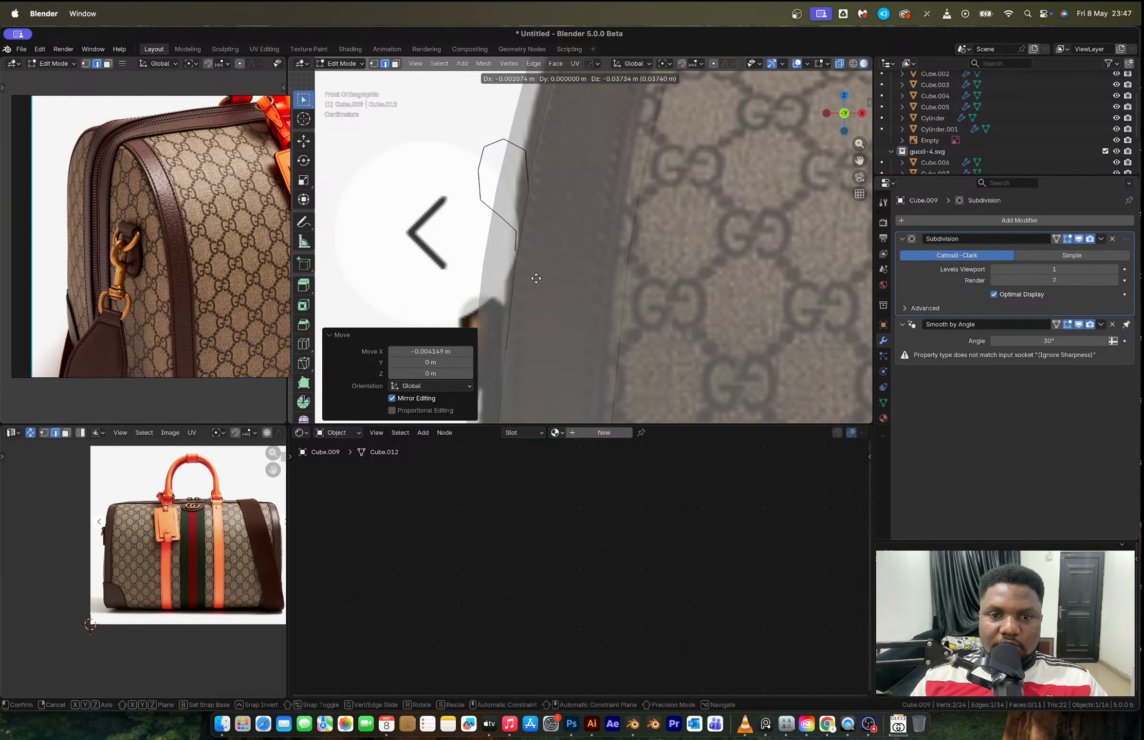
left_click(534, 278)
key("e")
left_click(528, 323)
key("e")
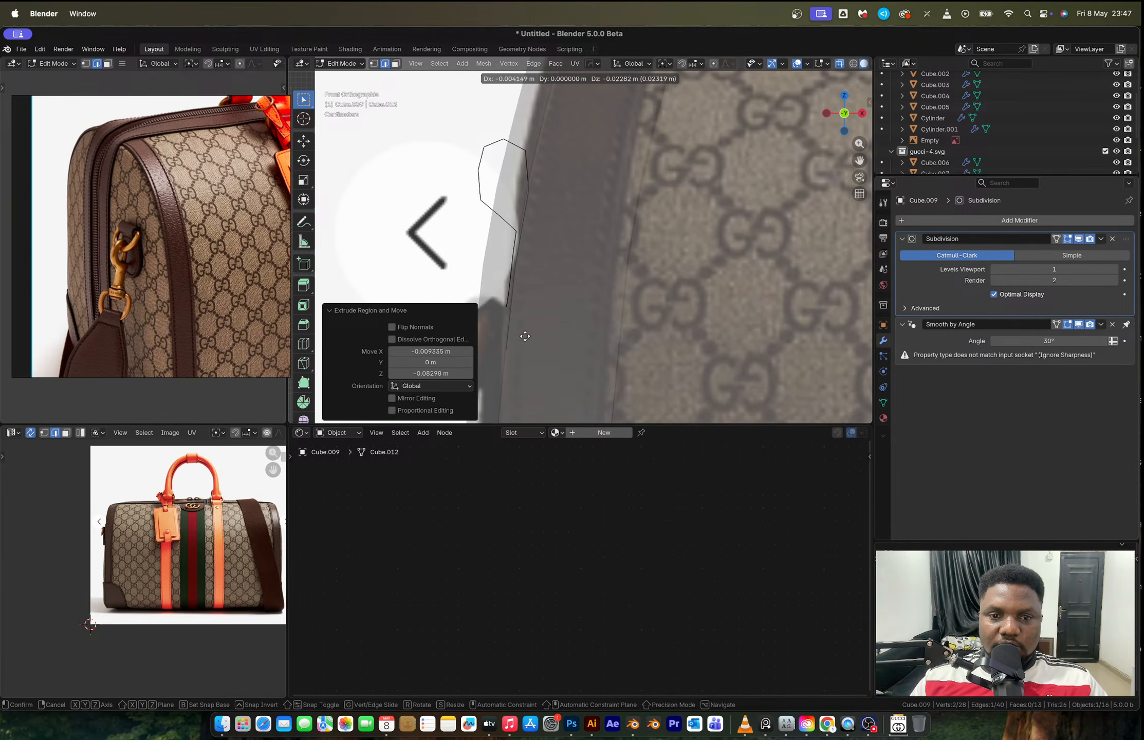
left_click(521, 376)
Slide the front flap's upper cross edge down by a factor of 0.296 and scale it to 1.214.
middle_click_drag(522, 289, 649, 218)
key("Tab")
scroll(610, 302, "down", 3)
key("Tab")
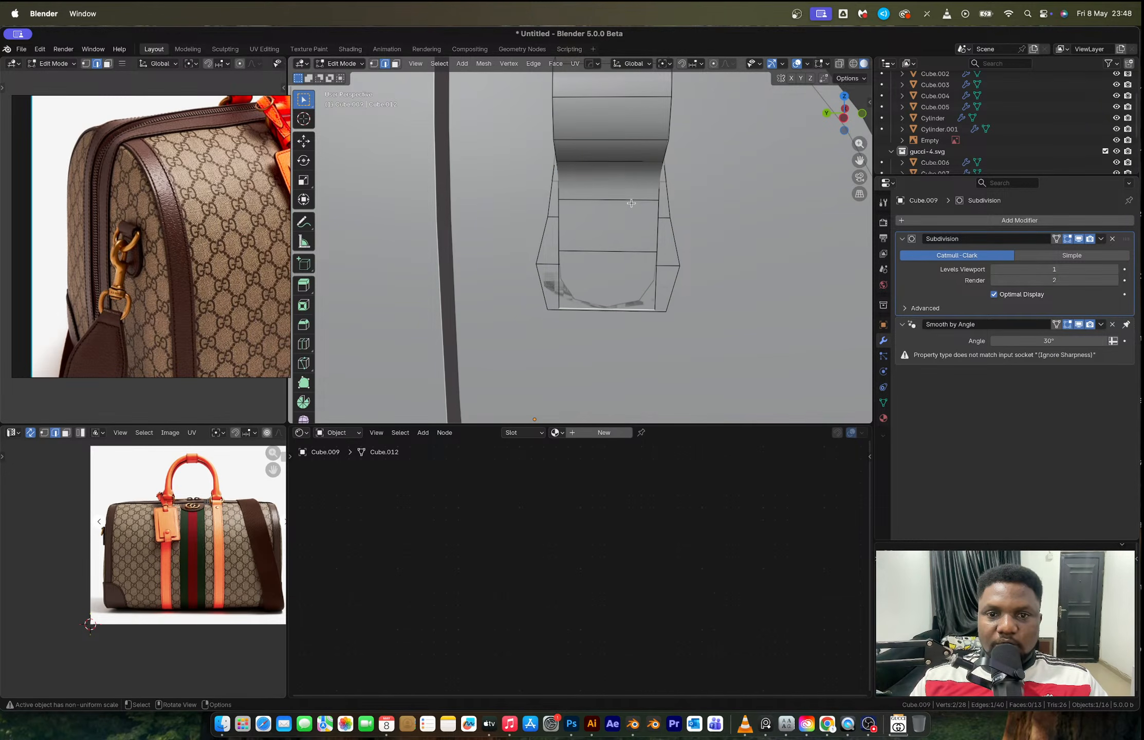
left_click(631, 201)
key("g")
key("g")
left_click(643, 231)
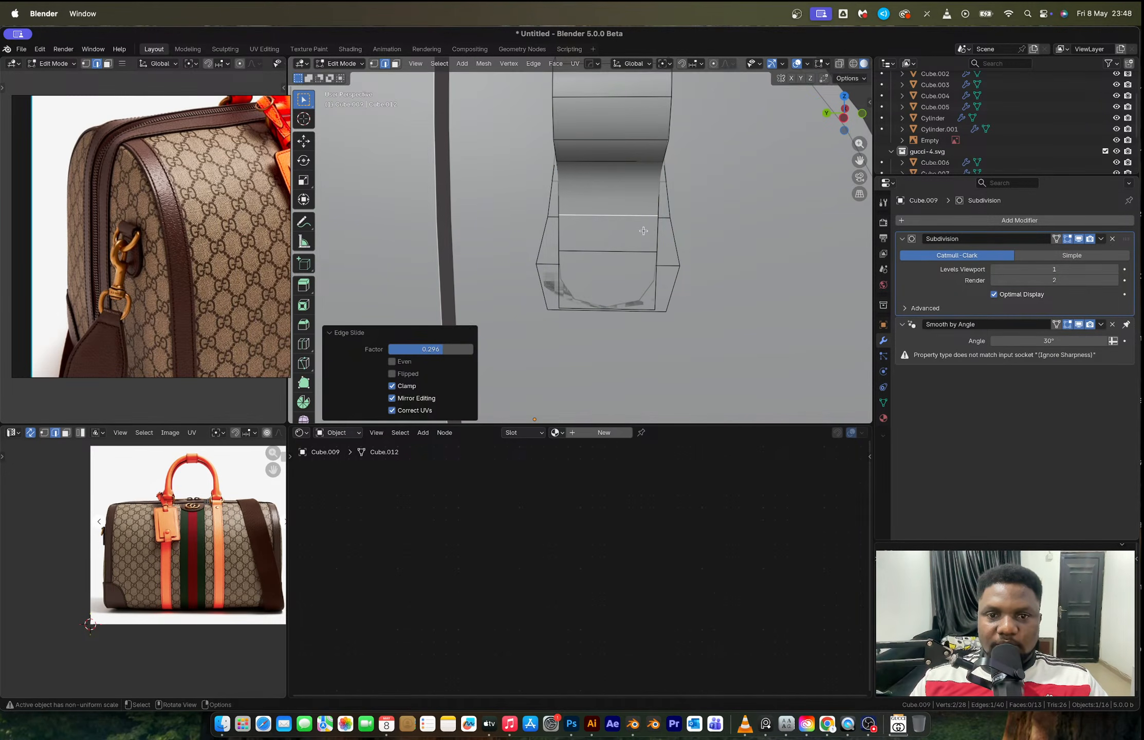
key("s")
left_click(664, 241)
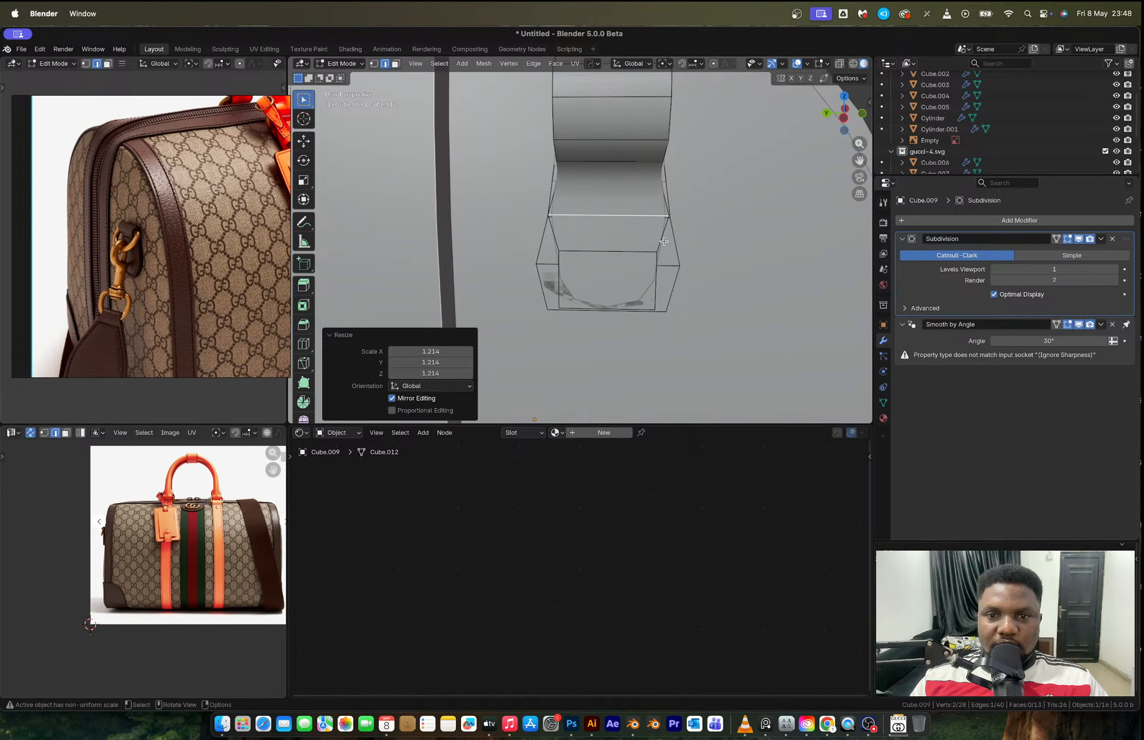
Slide the front flap's next cross edge down by a factor of 0.238 and widen it to about 1.41.
left_click(613, 253)
key("g")
key("g")
left_click(615, 267)
key("s")
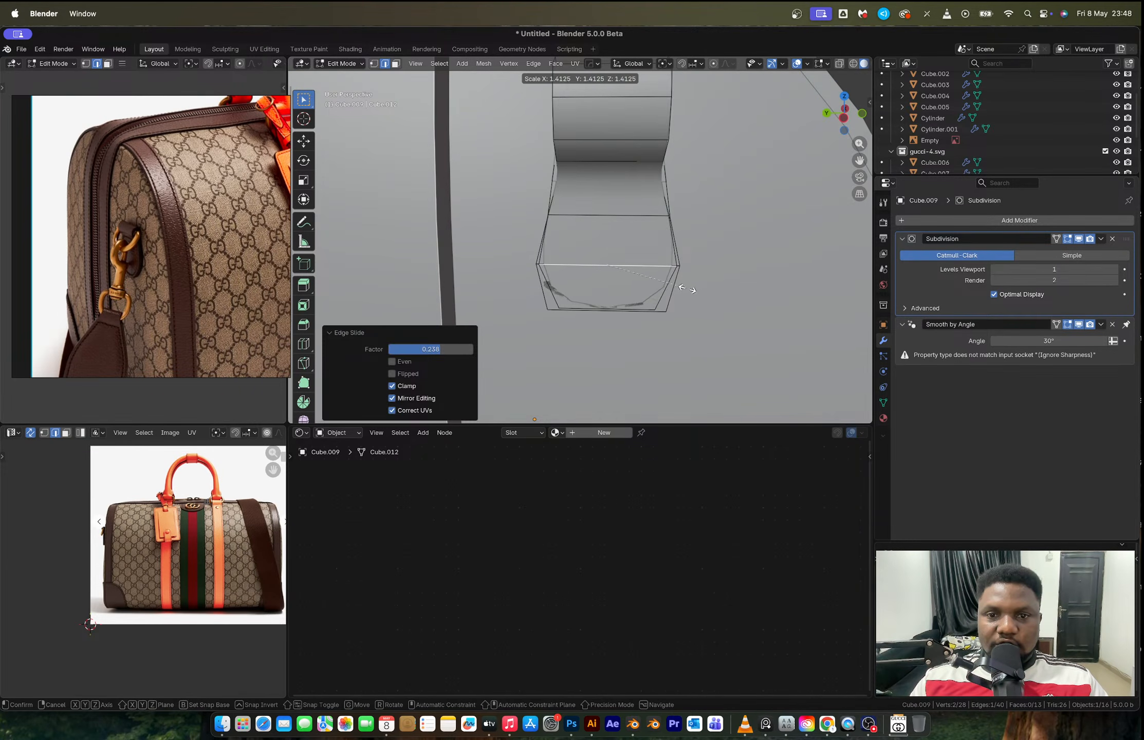
left_click(684, 288)
Scale the front flap's end edge to 1.245 and move both layers' bottom edges slightly down along Z.
left_click(616, 317)
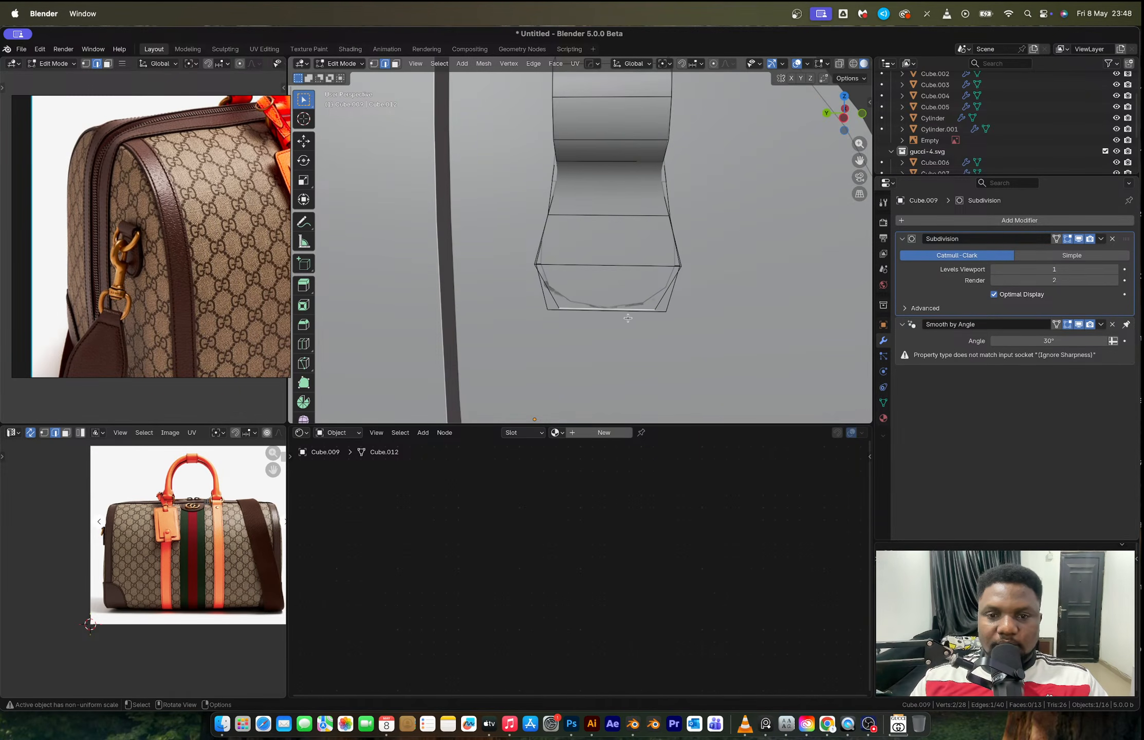
key("s")
left_click(685, 323)
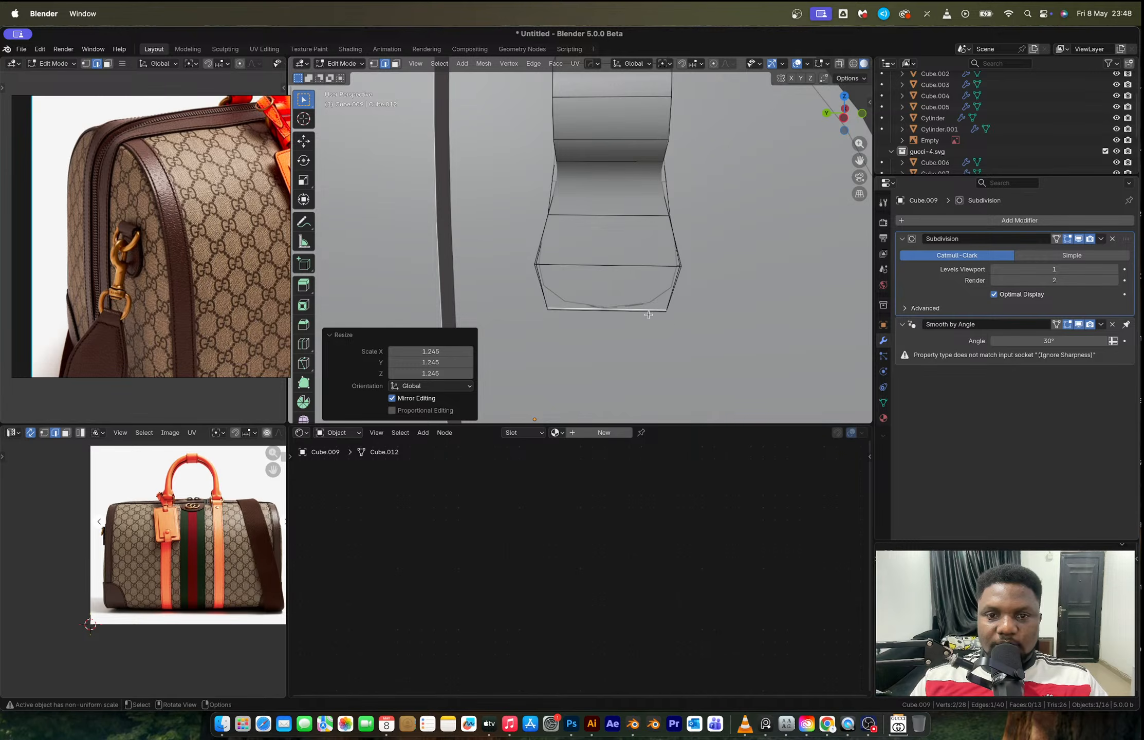
left_click(619, 312, "alt")
key("g")
key("z")
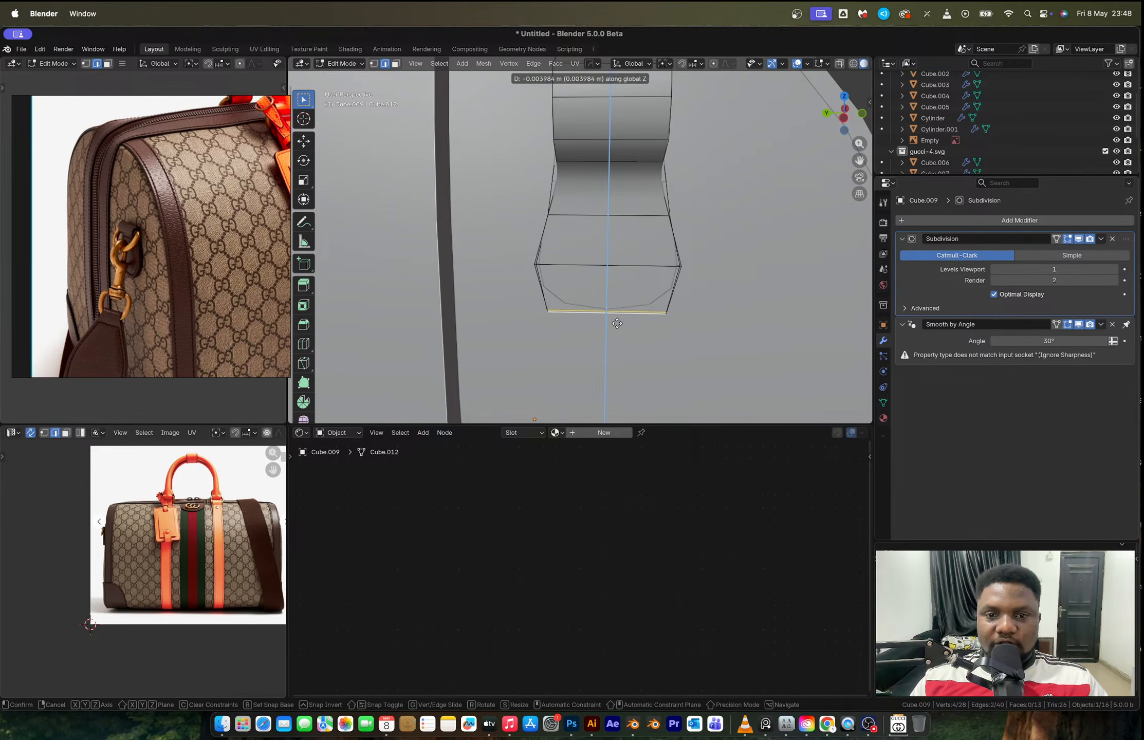
left_click(618, 328)
Return to Object Mode and apply the reshaped tab's Subdivision modifier.
middle_click_drag(618, 308, 589, 287)
key("Tab")
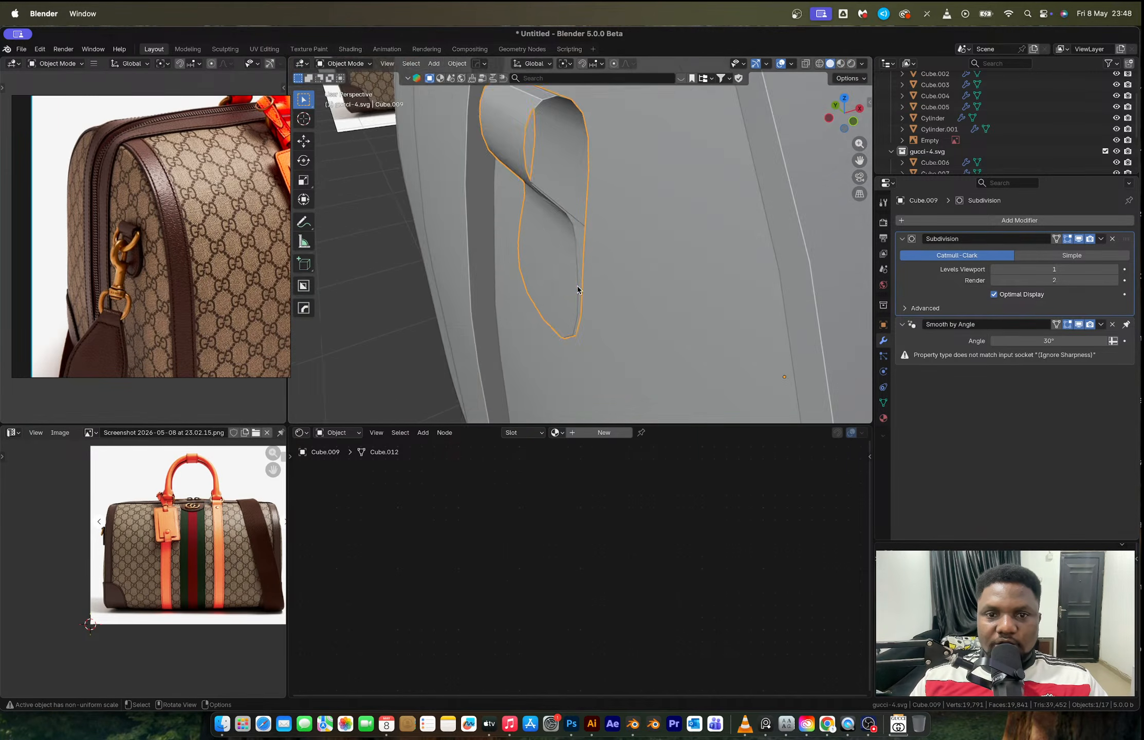
scroll(589, 286, "down", 4)
key("ctrl+a")
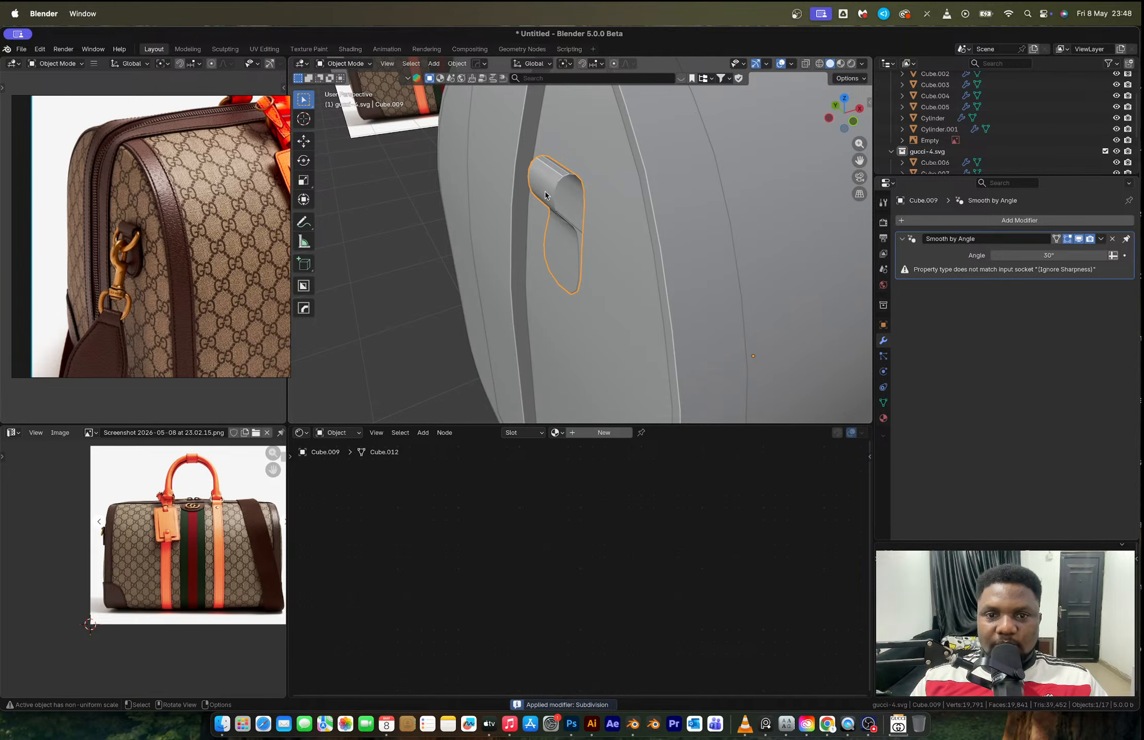
Thicken the whole clasp tab by extruding all its faces along their normals by about -0.0064 m.
key("Tab")
scroll(566, 205, "up", 2)
key("a")
key("alt+e")
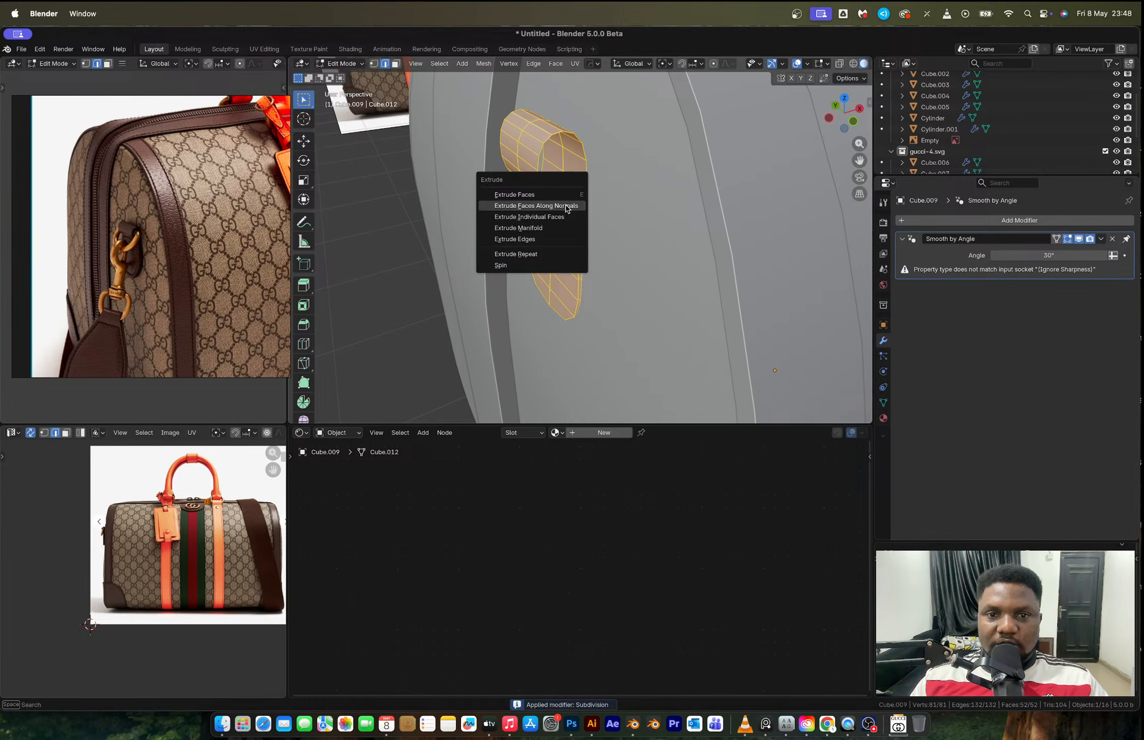
left_click(566, 205)
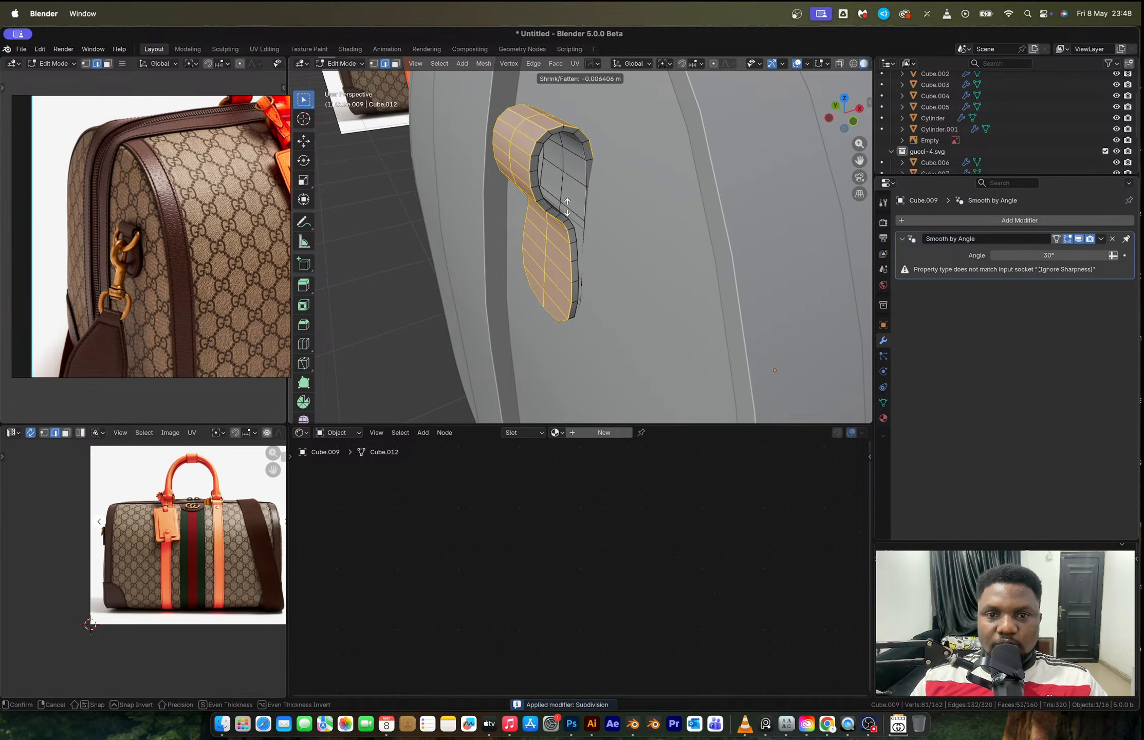
left_click(567, 205)
key("Tab")
scroll(585, 218, "down", 6)
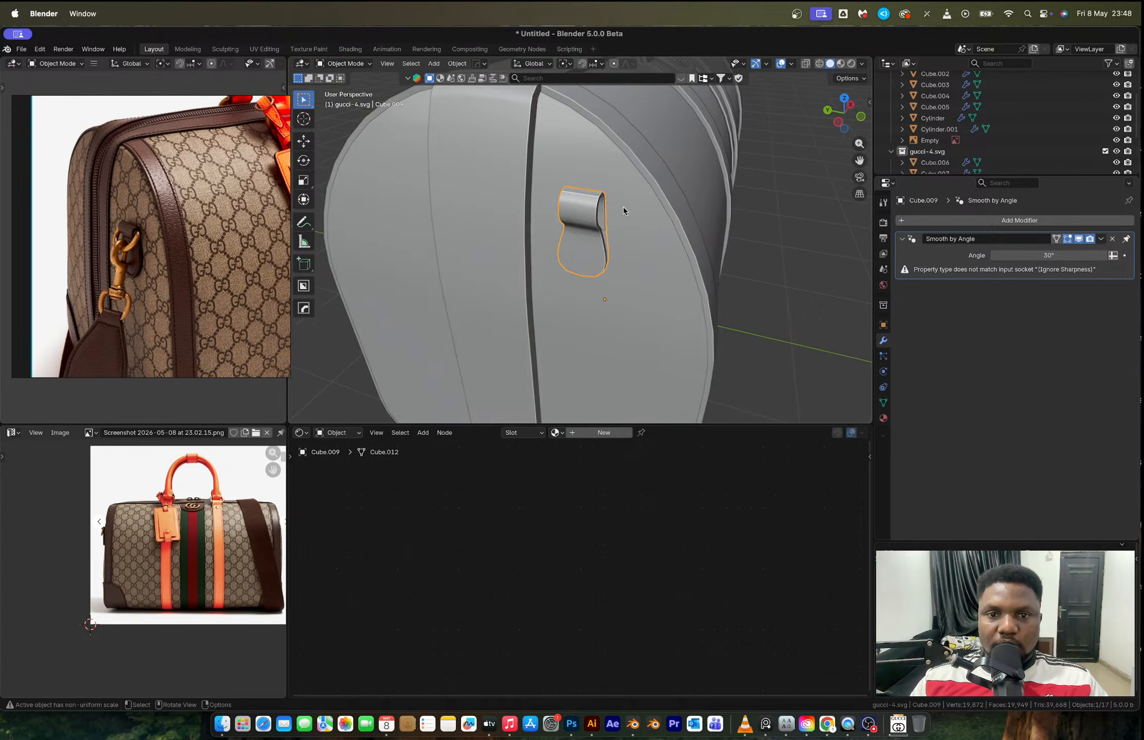
scroll(587, 222, "up", 8)
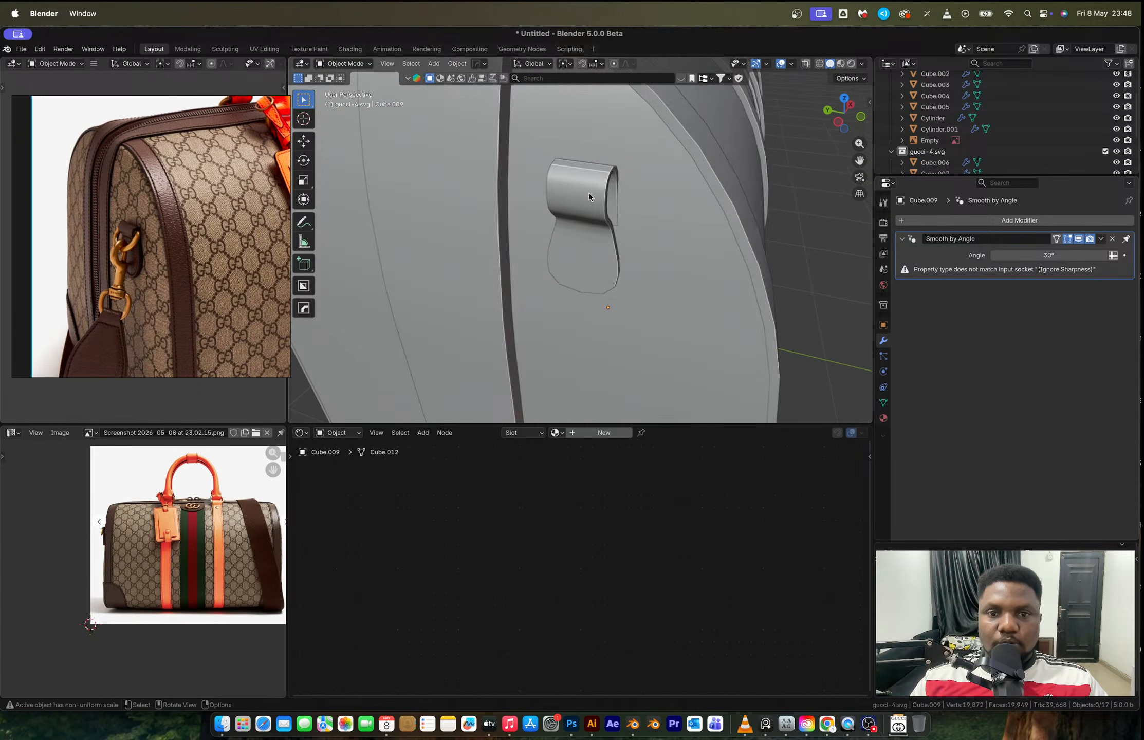
Try to bevel the cross edge loop along the upper curve of the tab's fold.
key("Tab")
left_click(589, 171, "alt")
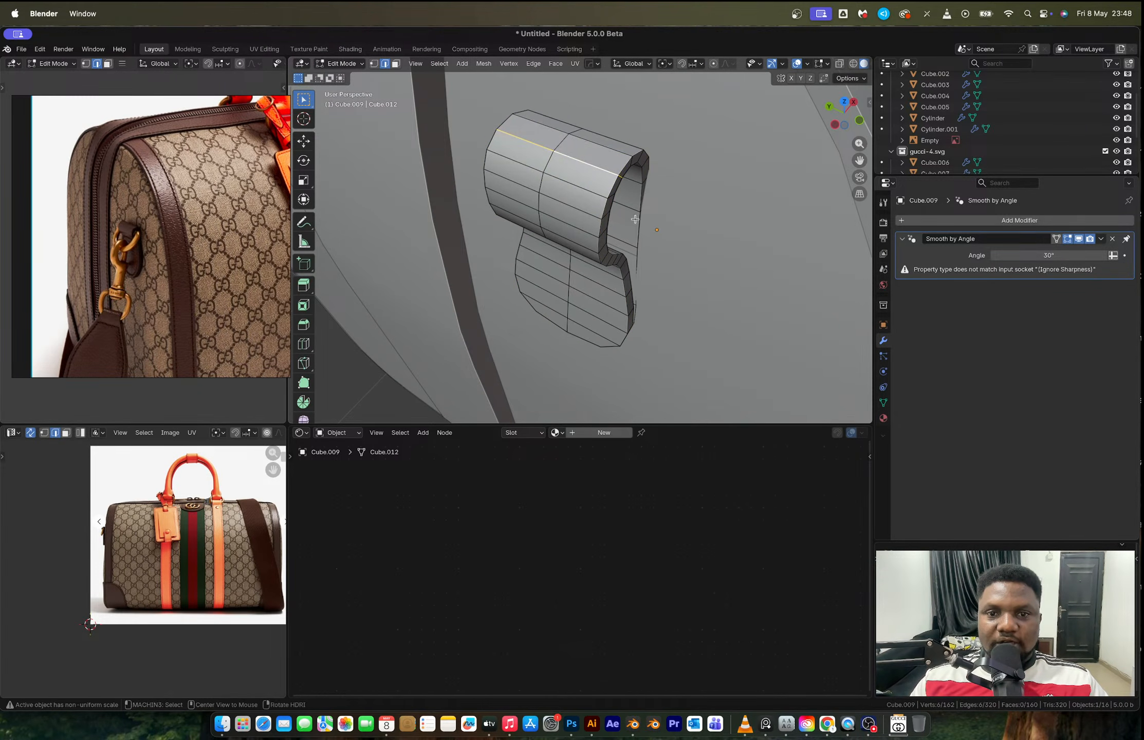
key("ctrl+b")
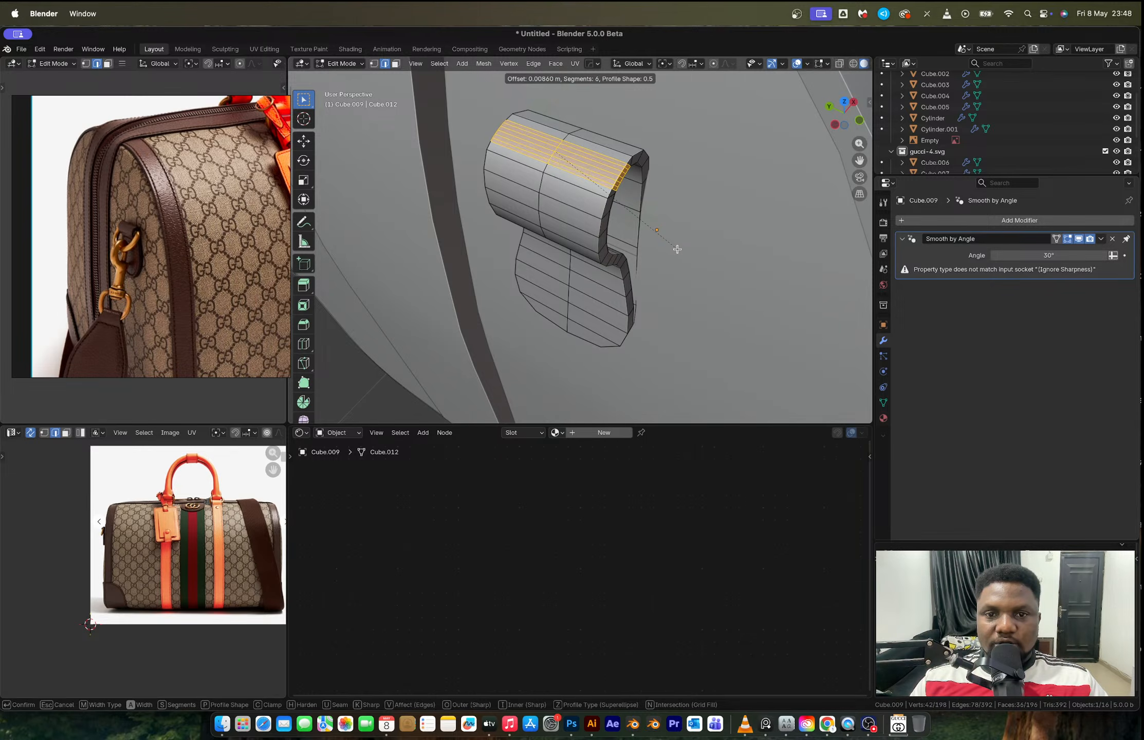
left_click(676, 249)
key("Tab")
key("ctrl+z")
key("ctrl+z")
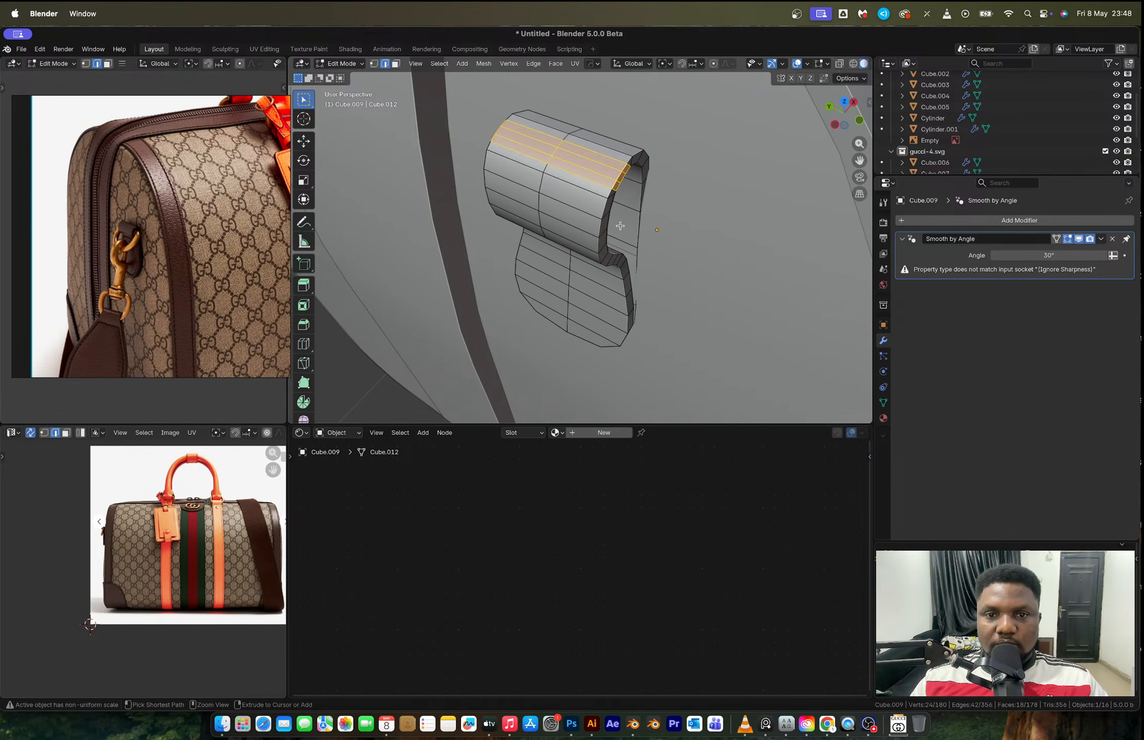
key("Tab")
key("ctrl+z")
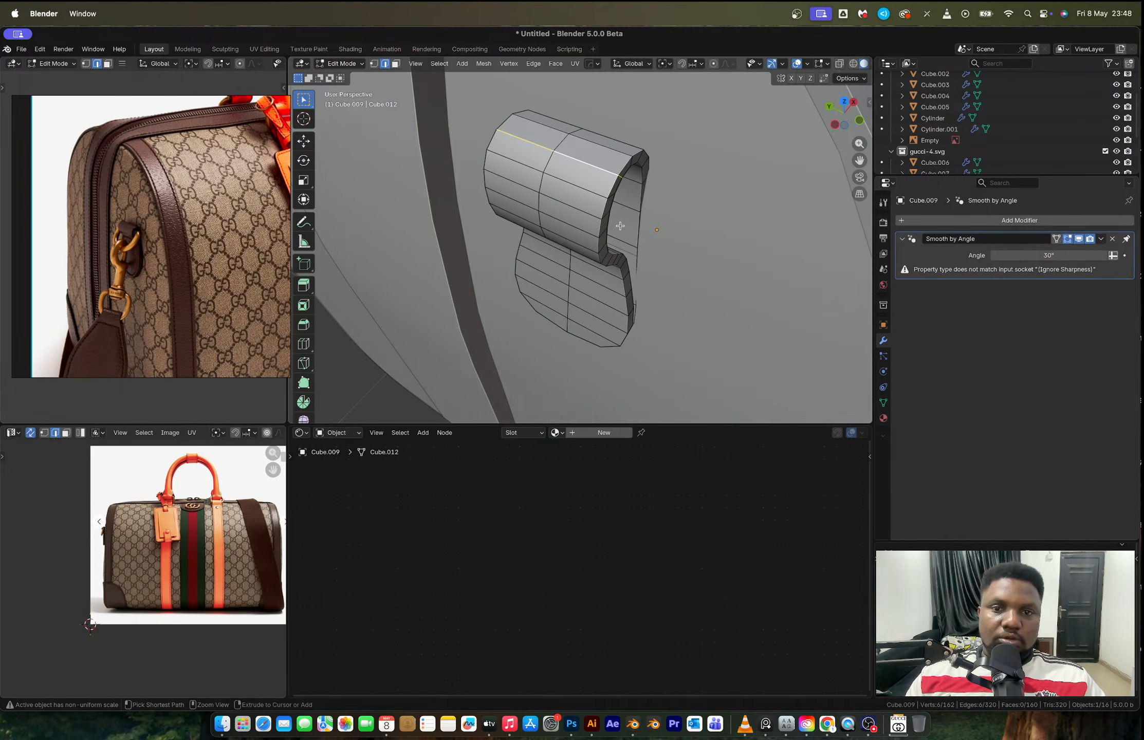
Snap the 3D cursor to the middle of two opposite vertices inside the tab's folded loop.
key("Tab")
scroll(621, 229, "down", 2)
middle_click_drag(620, 229, 548, 161)
key("Tab")
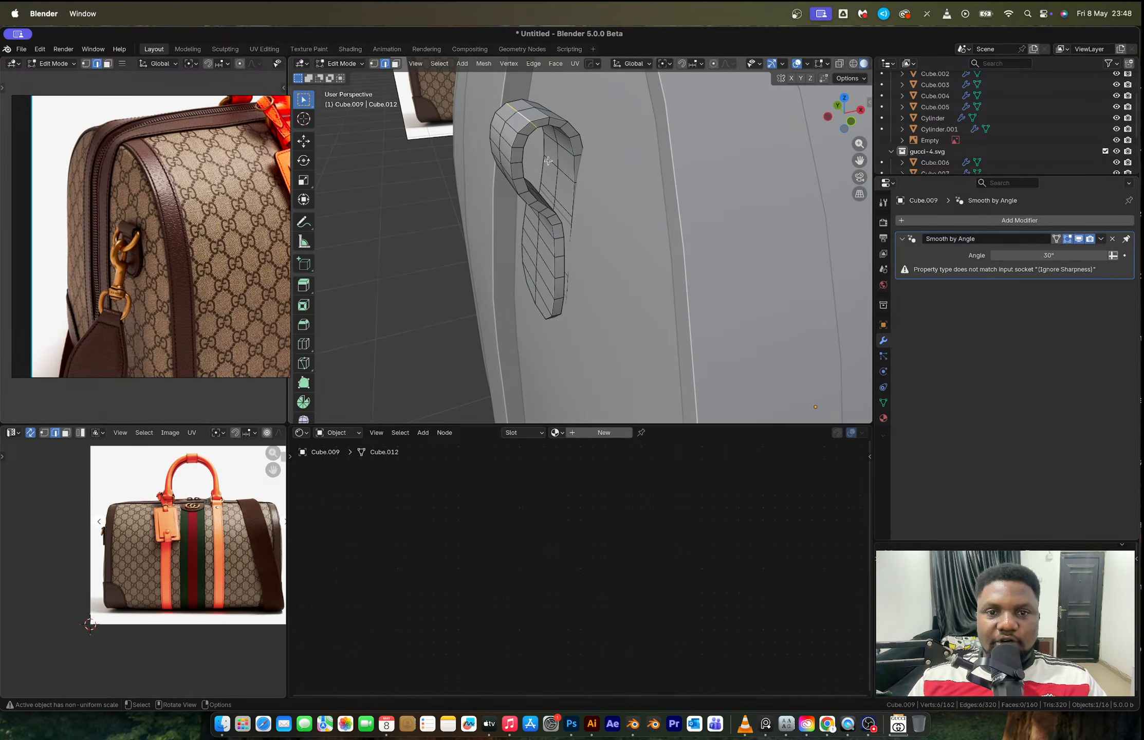
key("1")
left_click(561, 155)
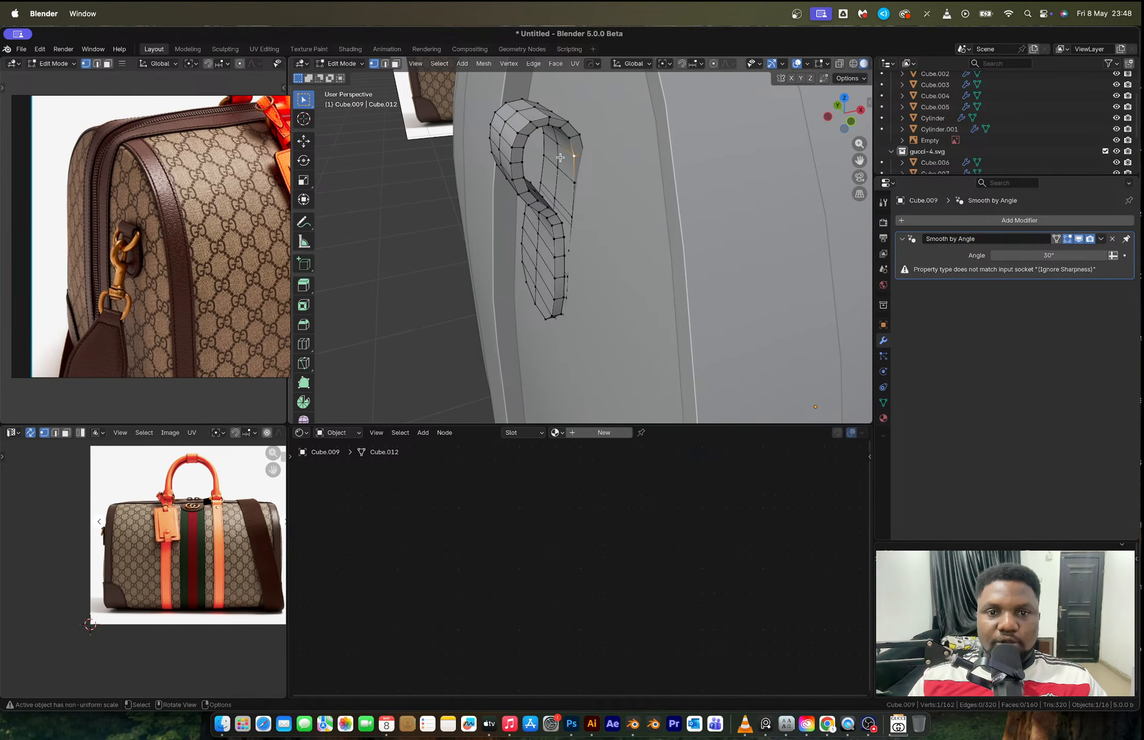
middle_click_drag(546, 156, 501, 150)
left_click(498, 143, "shift")
key("Tab")
key("ctrl+a")
left_click(519, 149)
key("Tab")
left_click(564, 148)
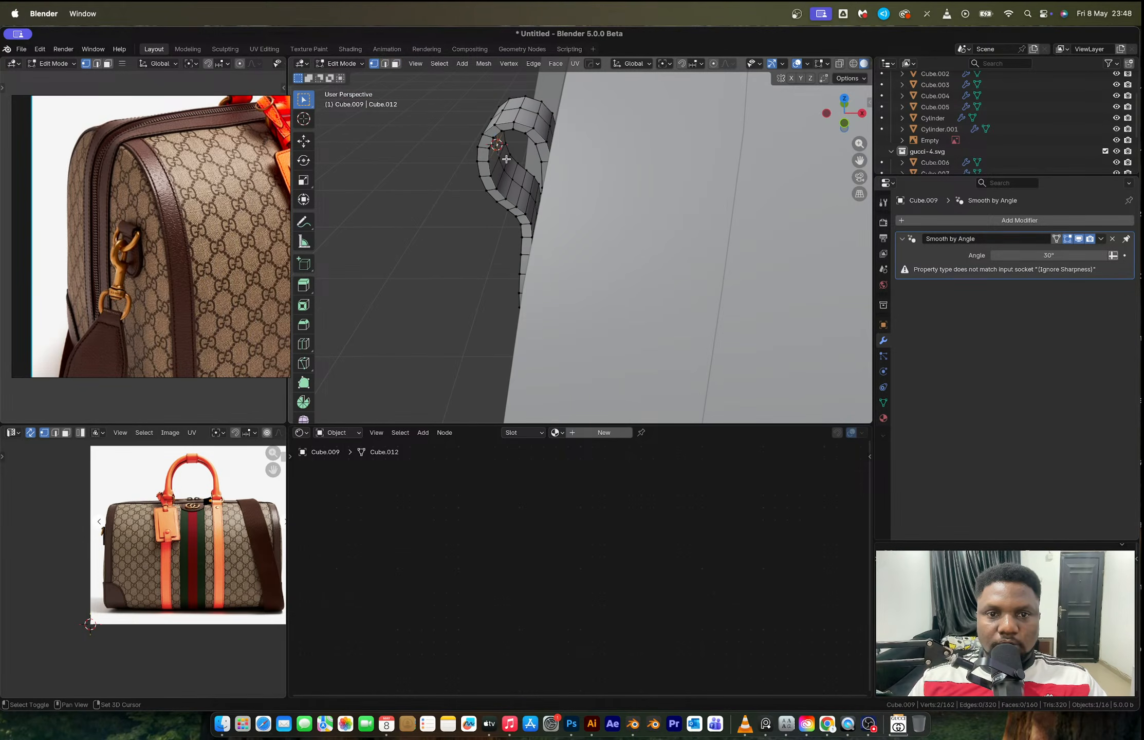
key("shift+s")
left_click(511, 216)
middle_click_drag(512, 217, 564, 224)
Add a mesh plane at the 3D cursor in Object Mode and scale it to about 0.106.
key("Tab")
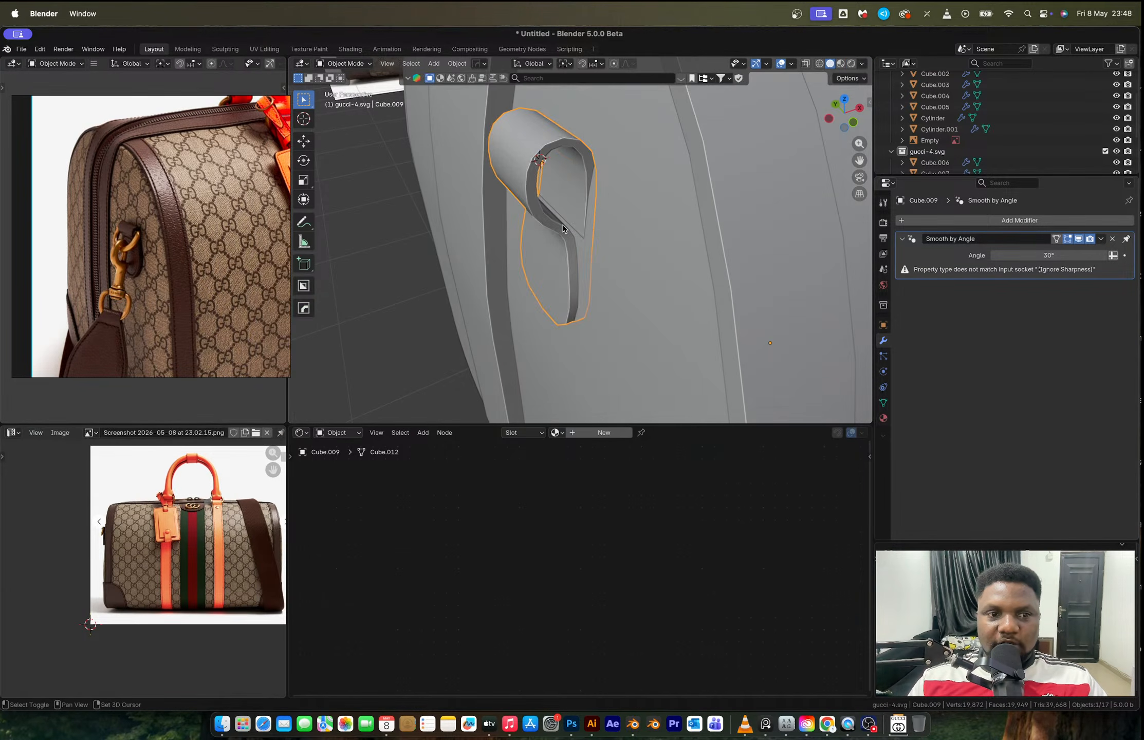
key("shift+a")
mouse_move(564, 227)
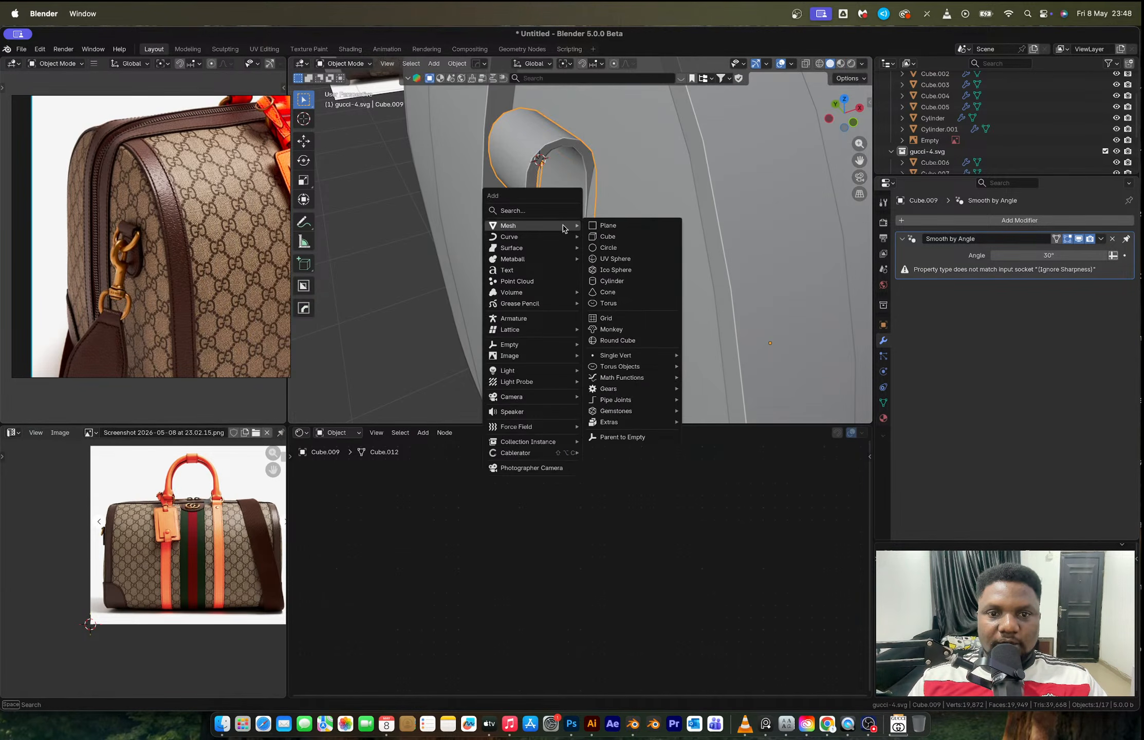
left_click(621, 227)
key("s")
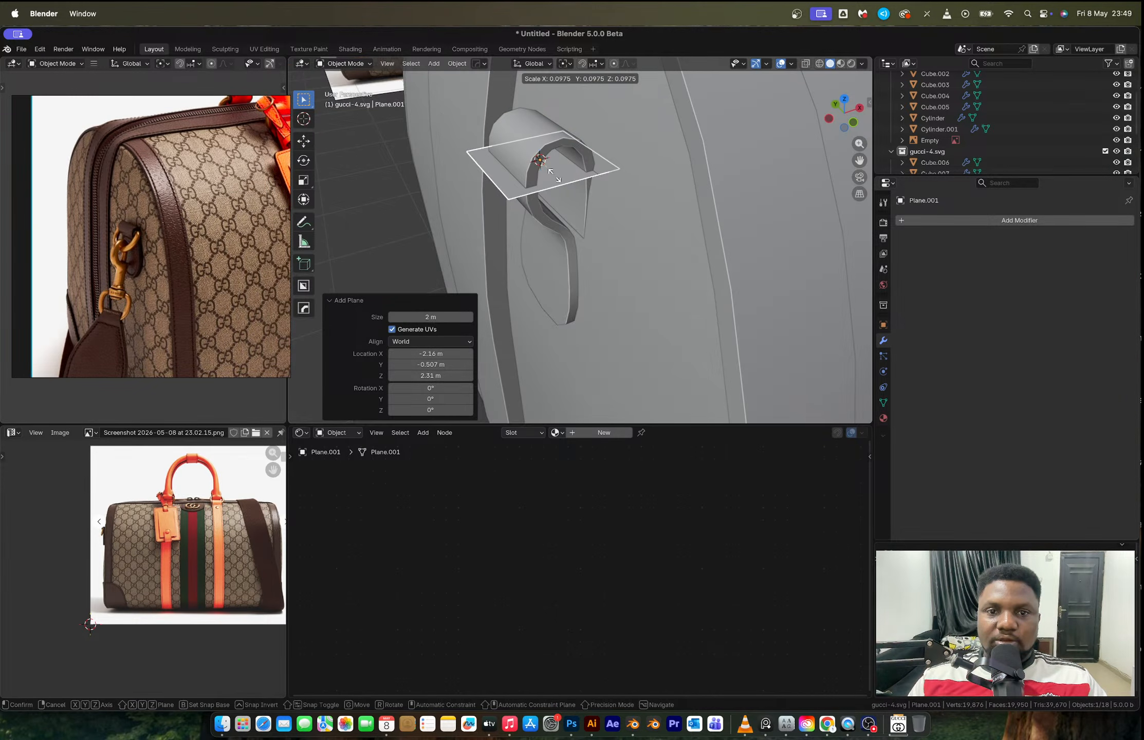
left_click(557, 175)
In front view, rotate the plane 51.2°, scale it to 0.758 and place it across the lower part of the tab's loop.
key("1")
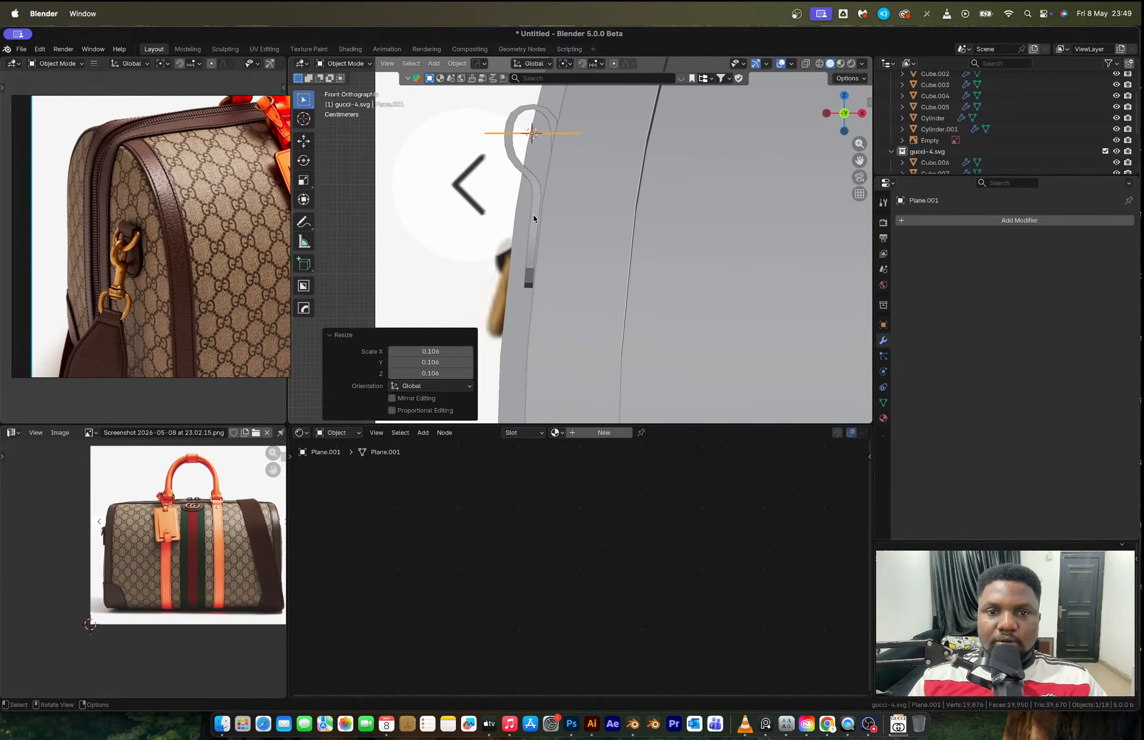
scroll(532, 215, "up", 3)
key("g")
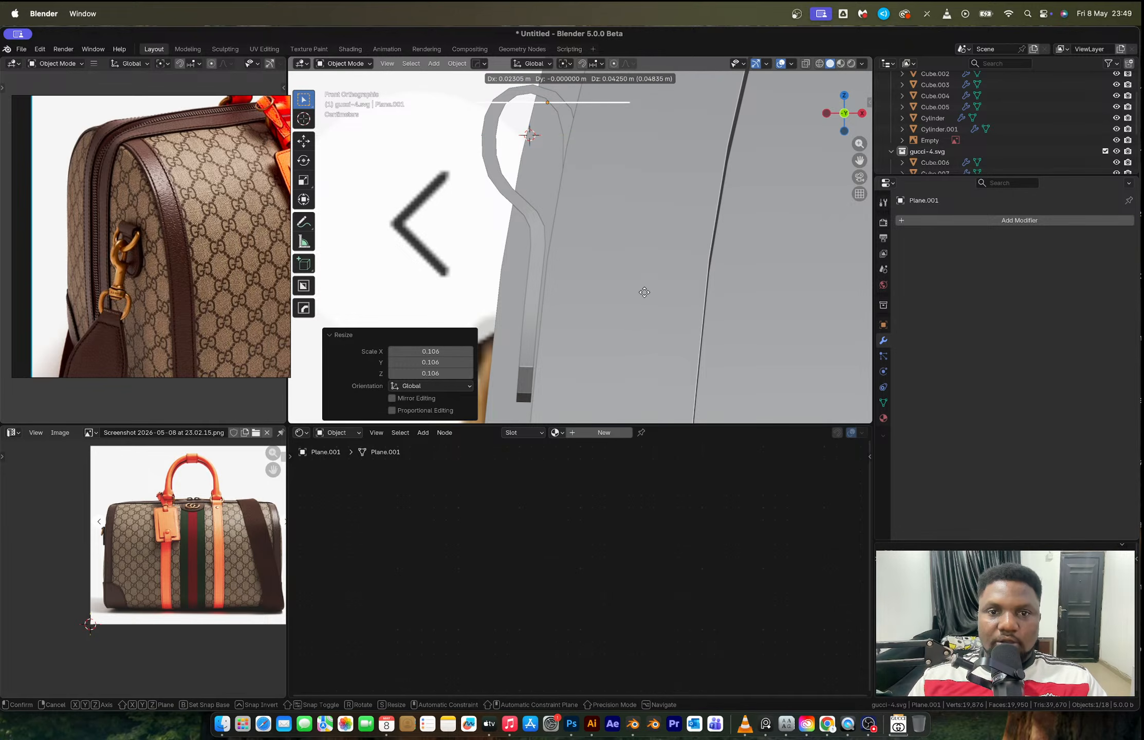
left_click(552, 346)
key("r")
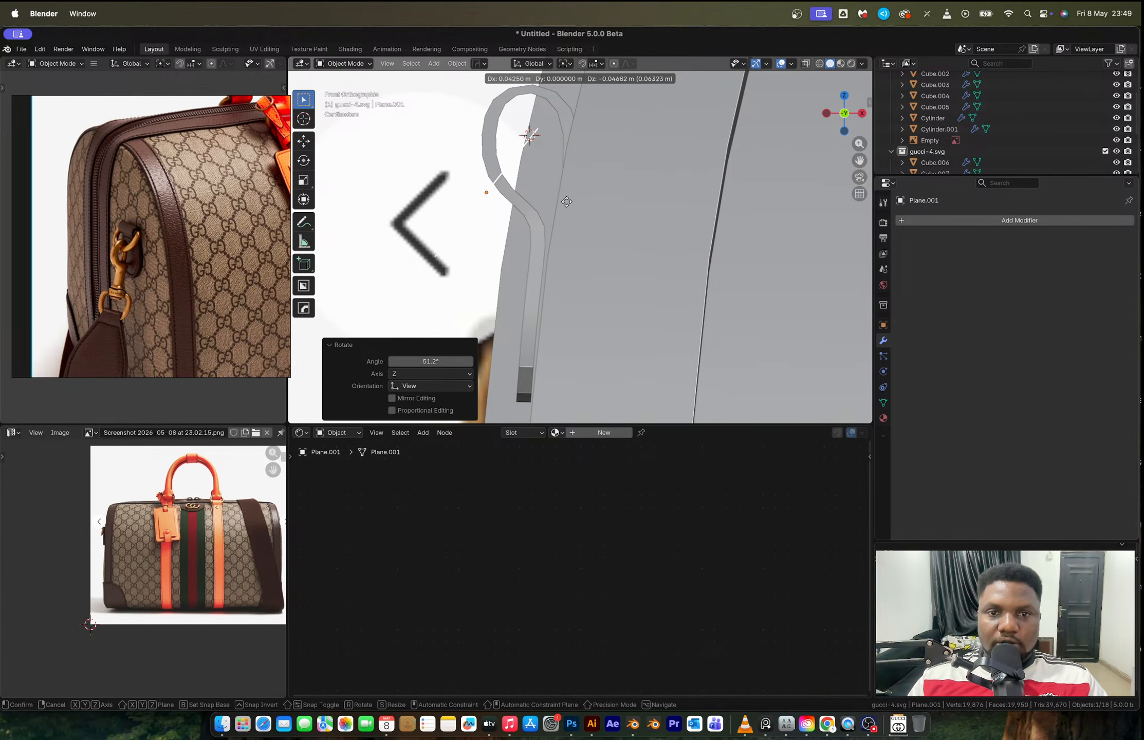
left_click(598, 218)
middle_click_drag(598, 218, 704, 235)
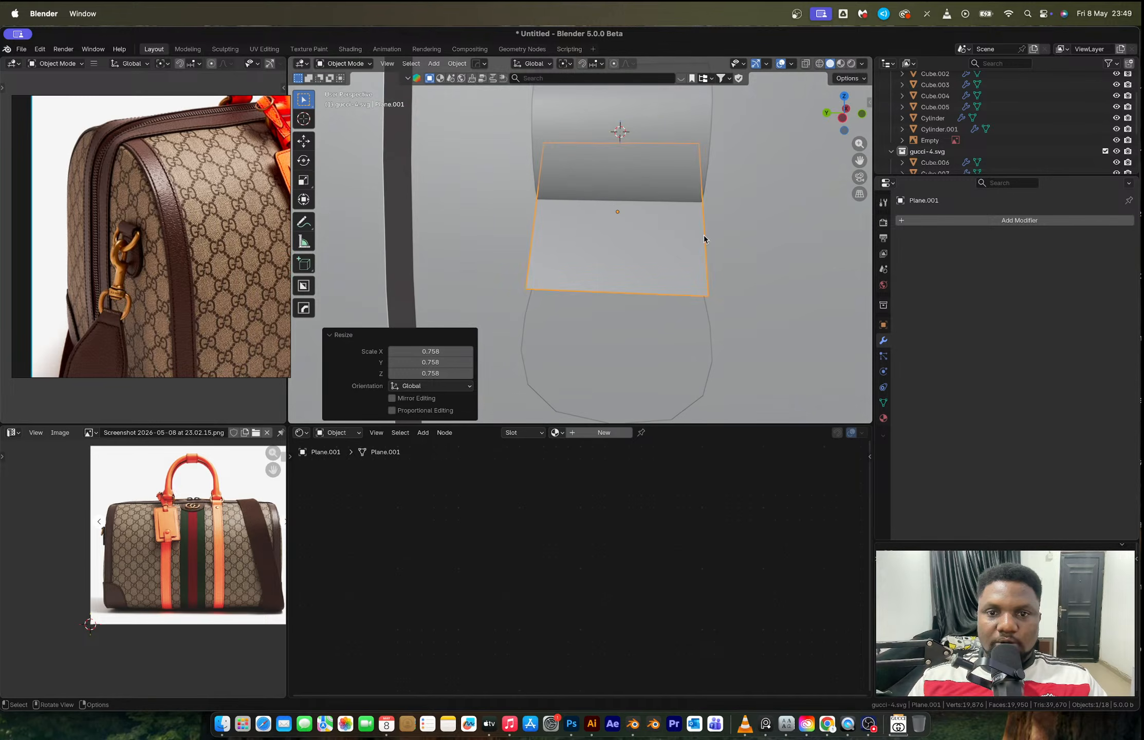
Stretch the plane along global Y so it extends past both sides of the tab.
key("s")
key("x")
key("y")
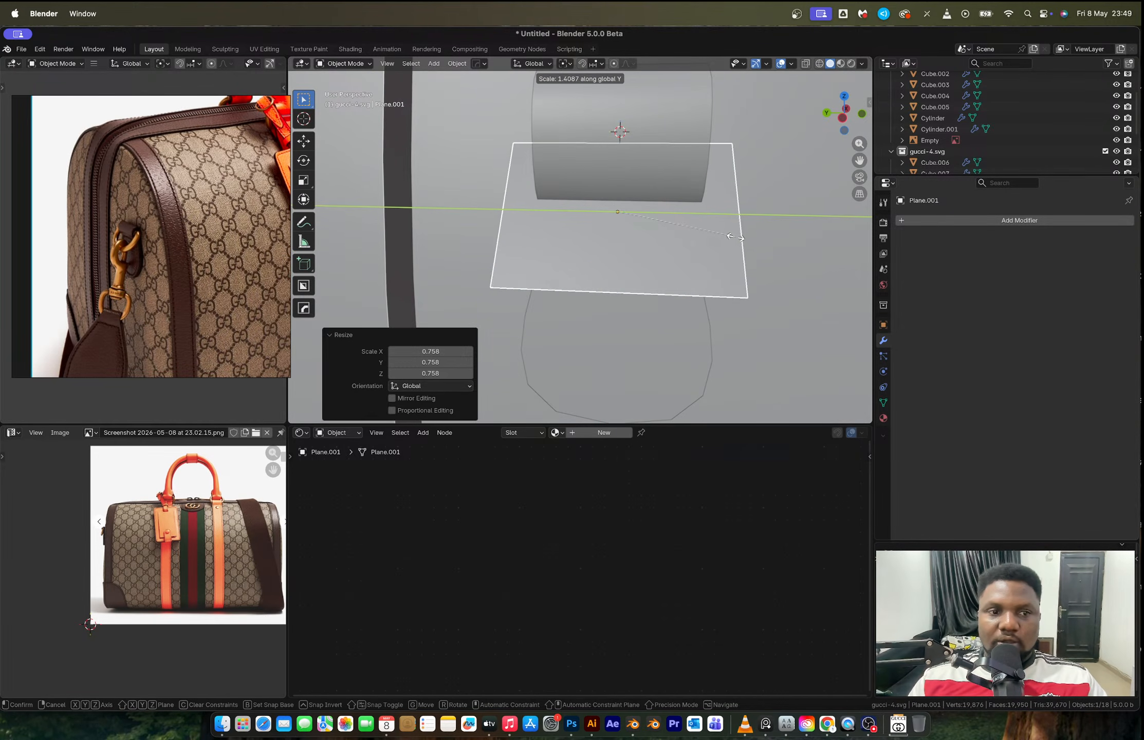
left_click(725, 237)
middle_click_drag(725, 237, 660, 254)
Select the plane's two outer corner vertices and try a vertex bevel on them.
key("Tab")
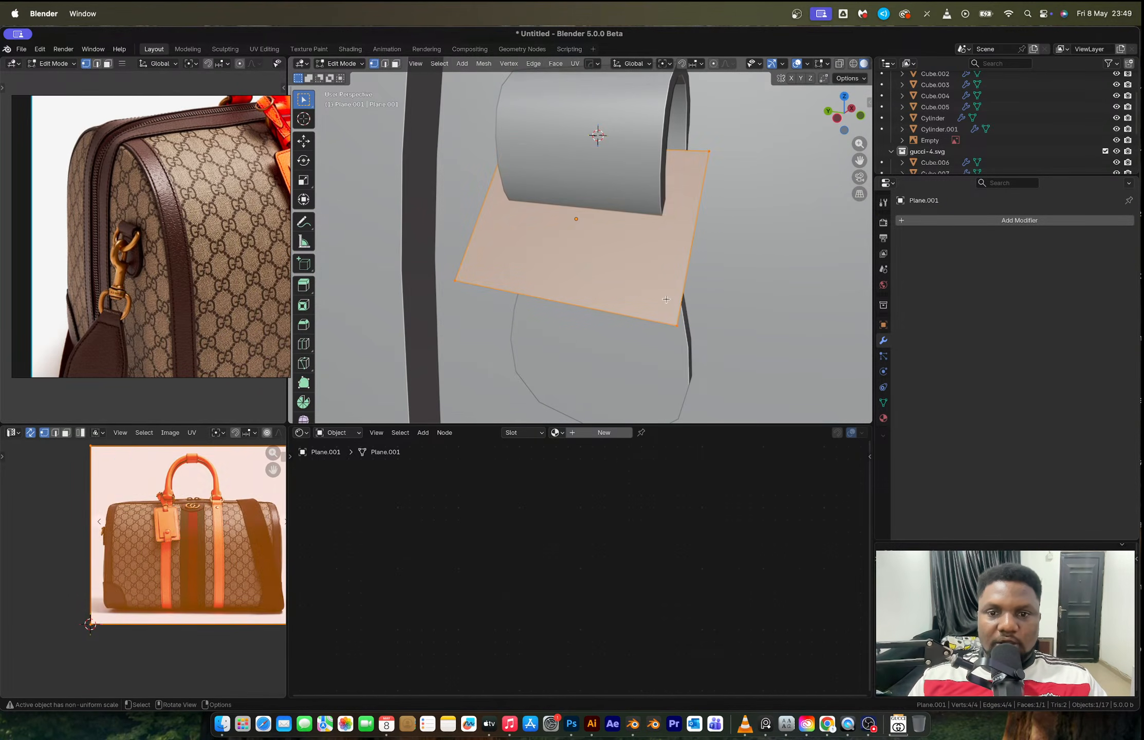
left_click(677, 326)
left_click(456, 281, "shift")
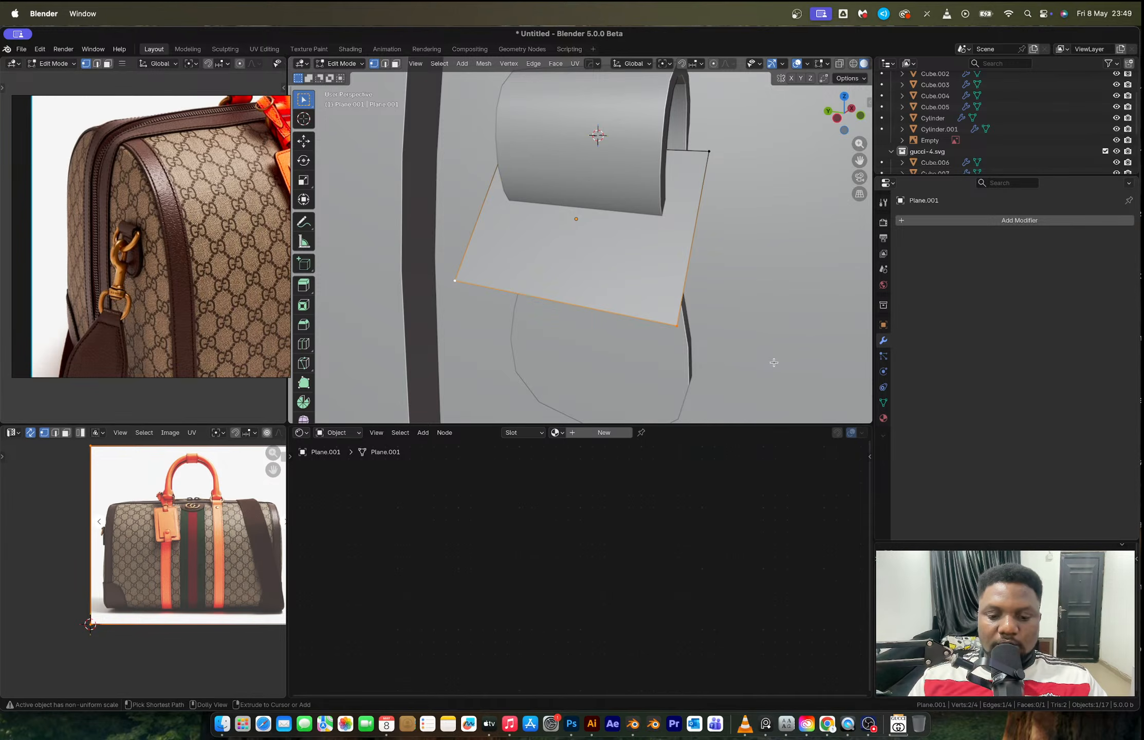
key("ctrl+shift+b")
left_click(817, 375)
key("ctrl+z")
Apply the plane's scale in Object Mode and return to Edit Mode with the two corners selected.
key("Tab")
key("a")
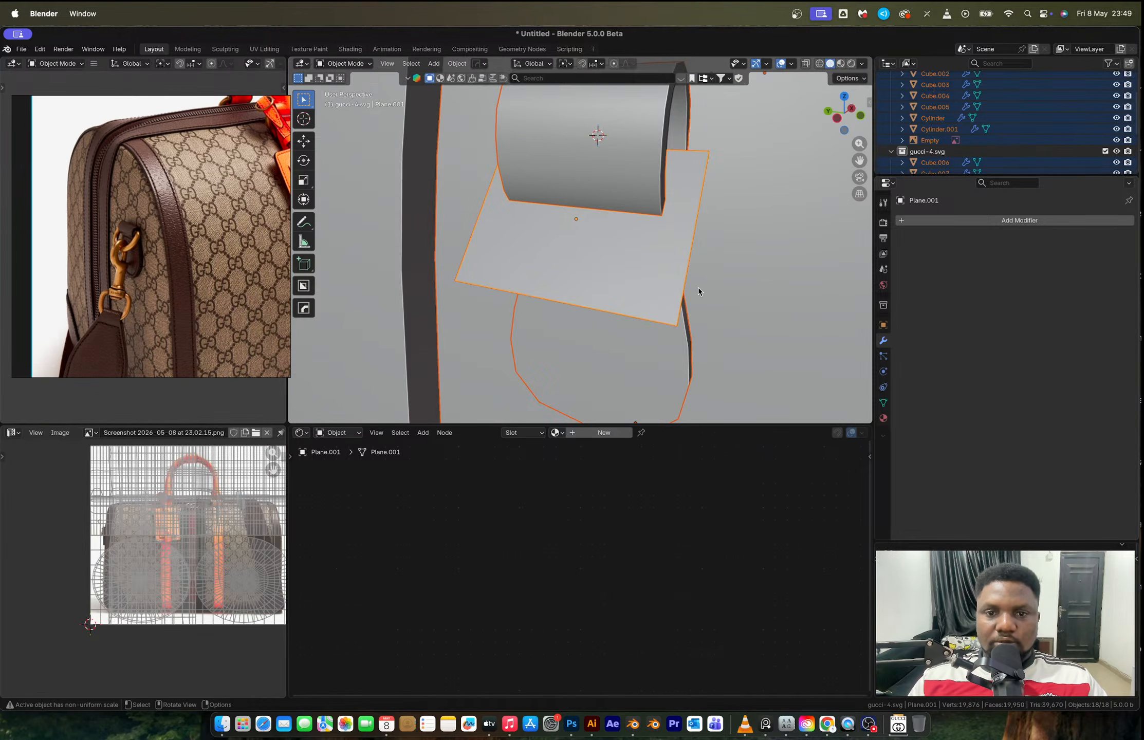
left_click(649, 260)
key("ctrl+a")
left_click(649, 260)
key("Tab")
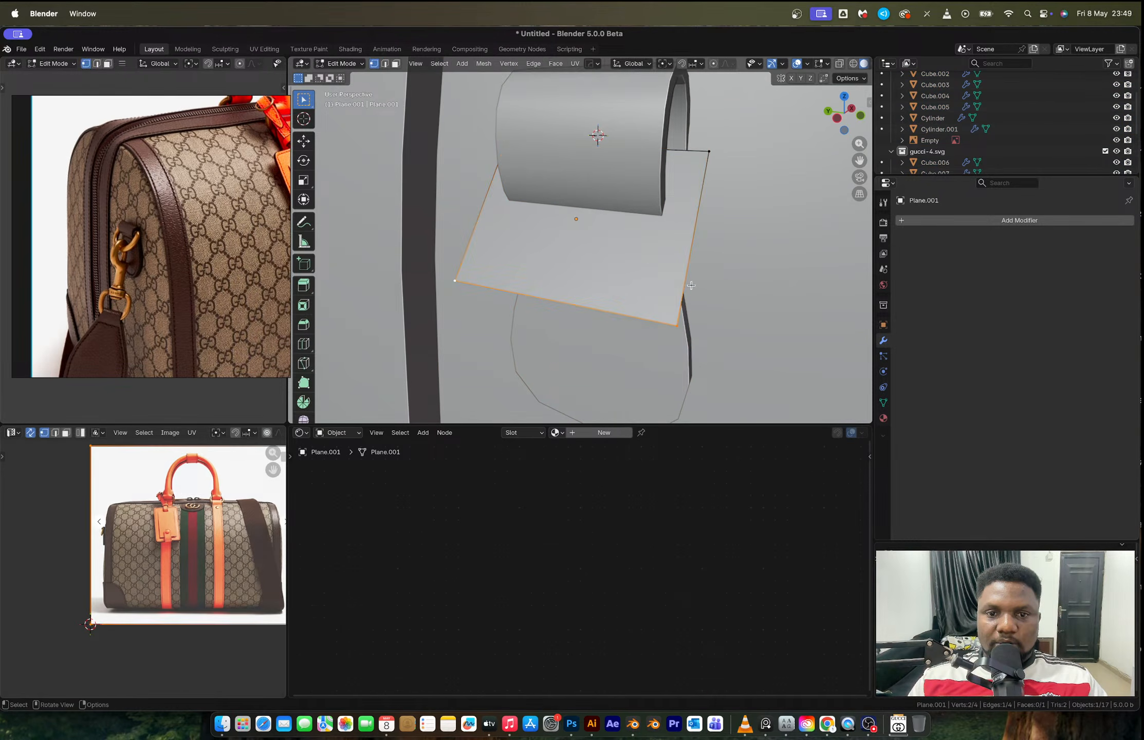
Try rounding the plane's two outer corners with a 5-segment vertex bevel of 0.0808 m and a Superellipse profile.
key("ctrl+shift+b")
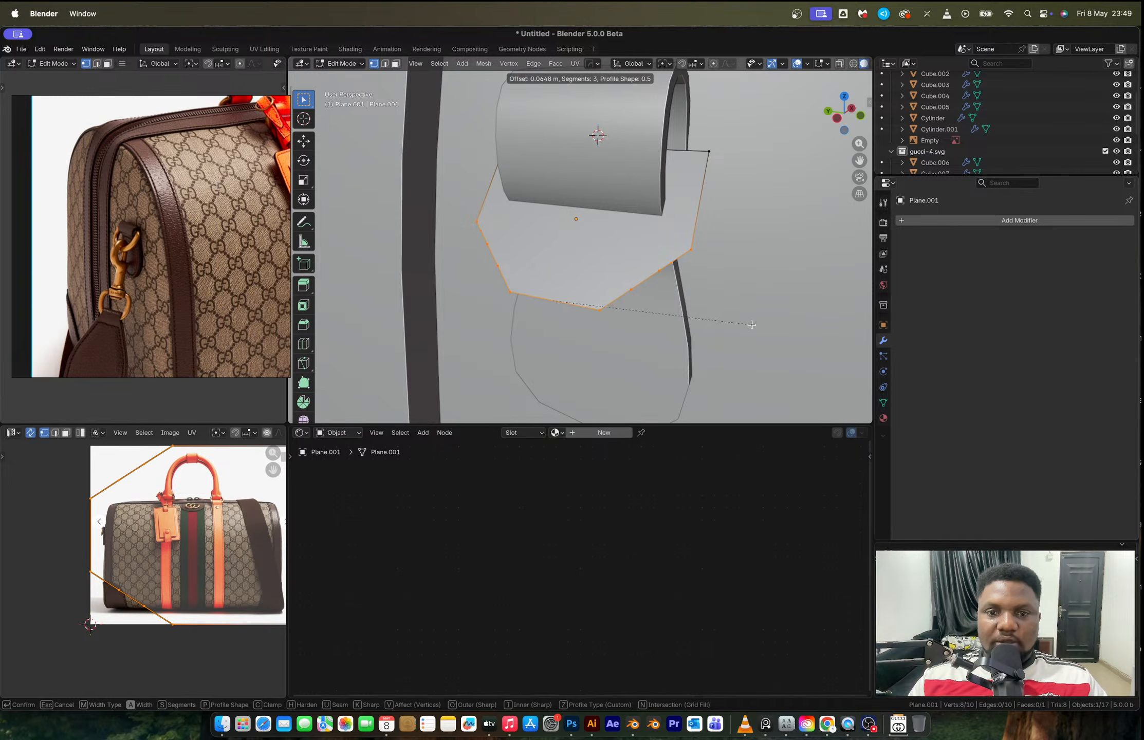
left_click(538, 315)
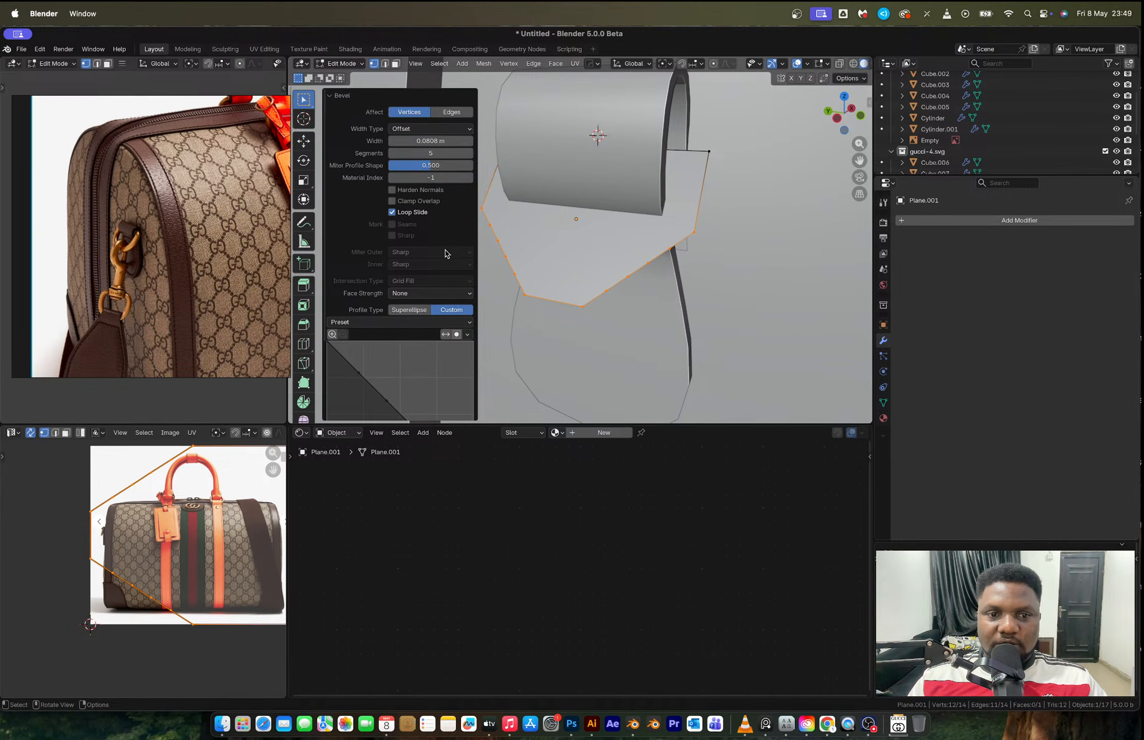
left_click(409, 311)
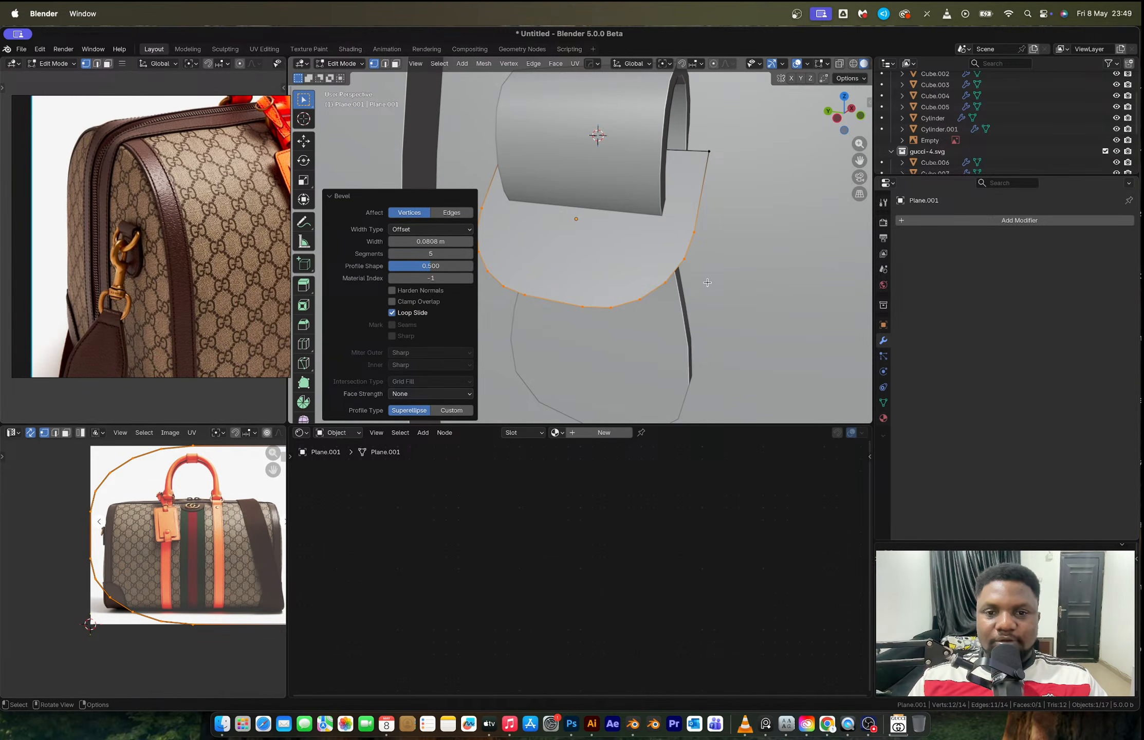
key("ctrl+z")
key("ctrl+z")
key("ctrl+z")
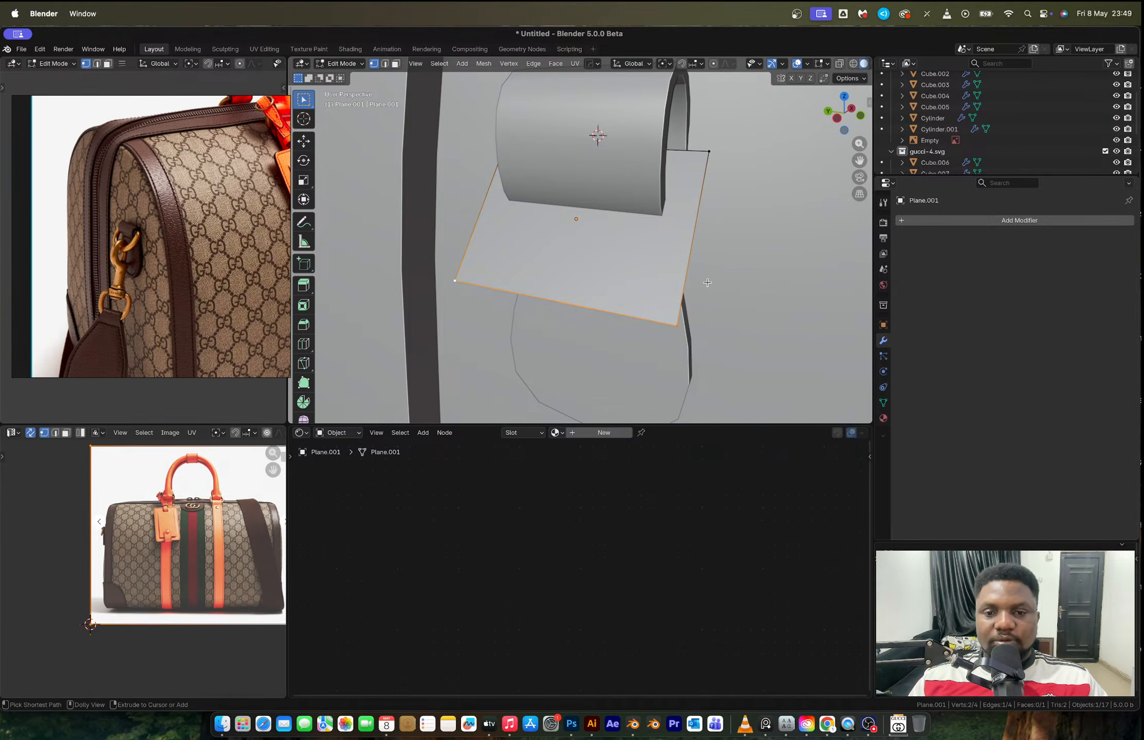
key("ctrl+b")
left_click(774, 327)
key("ctrl+z")
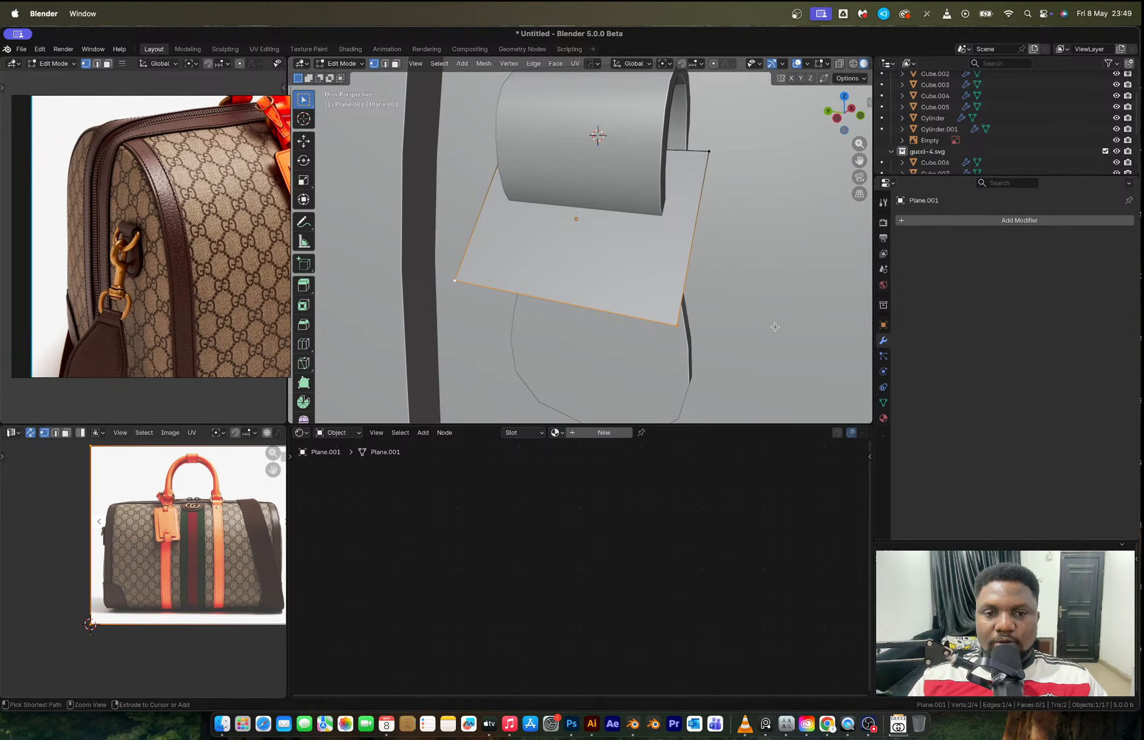
Round the plane's two outer corners with a vertex bevel of about 0.0937 m, 9 segments and a Superellipse profile.
key("ctrl+b")
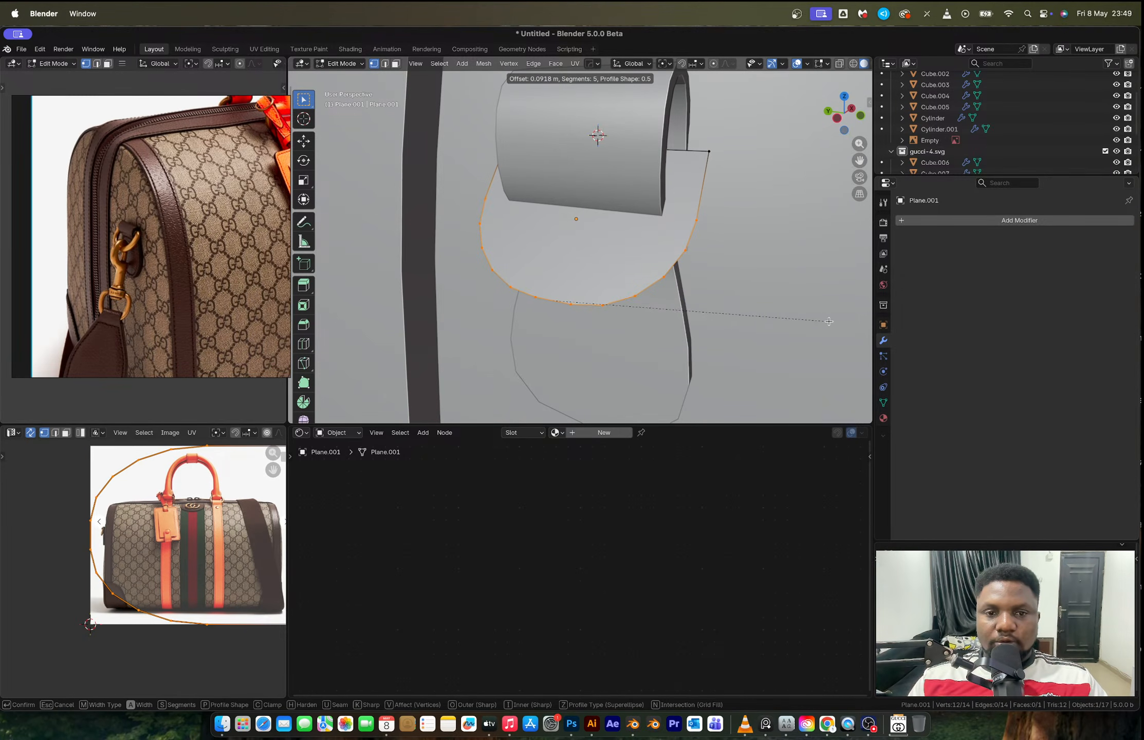
left_click(830, 320)
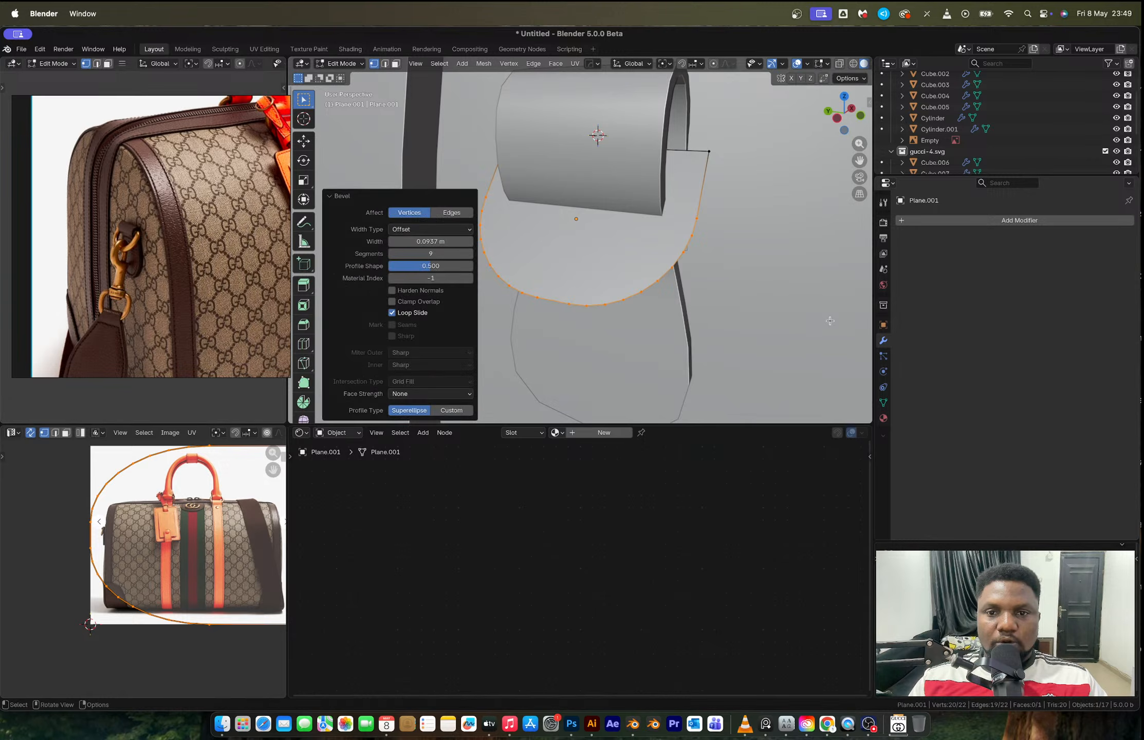
key("Tab")
scroll(666, 217, "down", 2)
middle_click_drag(670, 244, 732, 249)
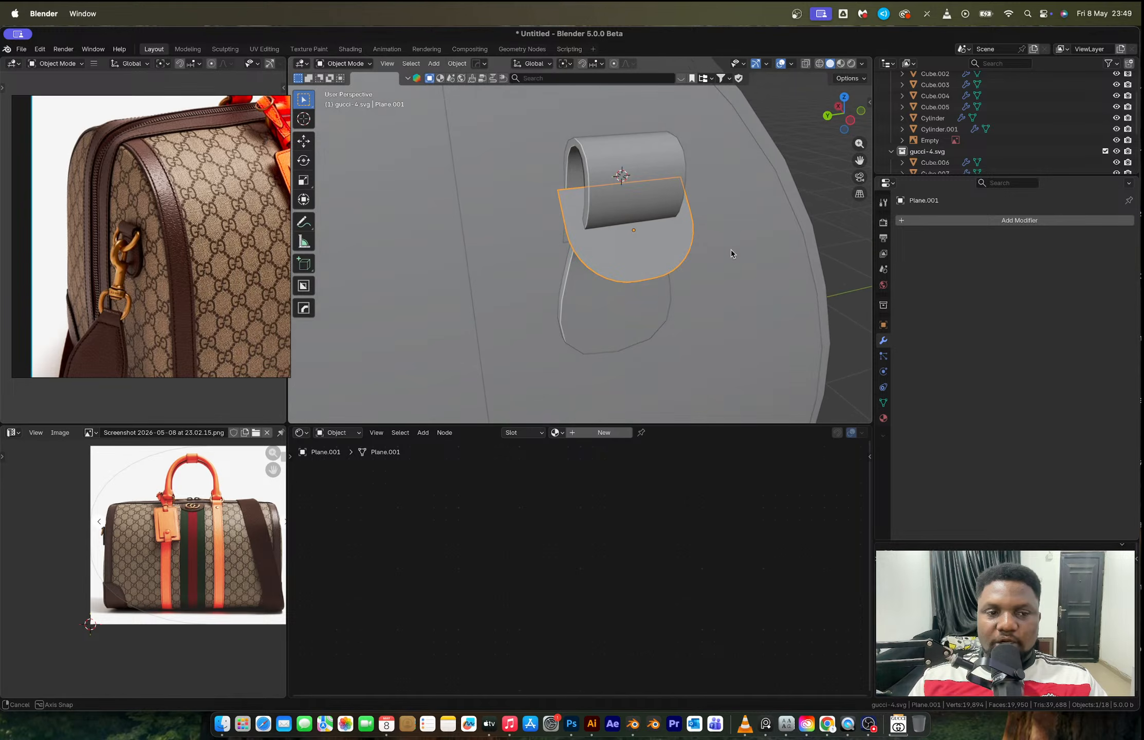
Delete only the rounded plane's face, keeping its edges, and select the whole remaining outline.
key("Tab")
key("x")
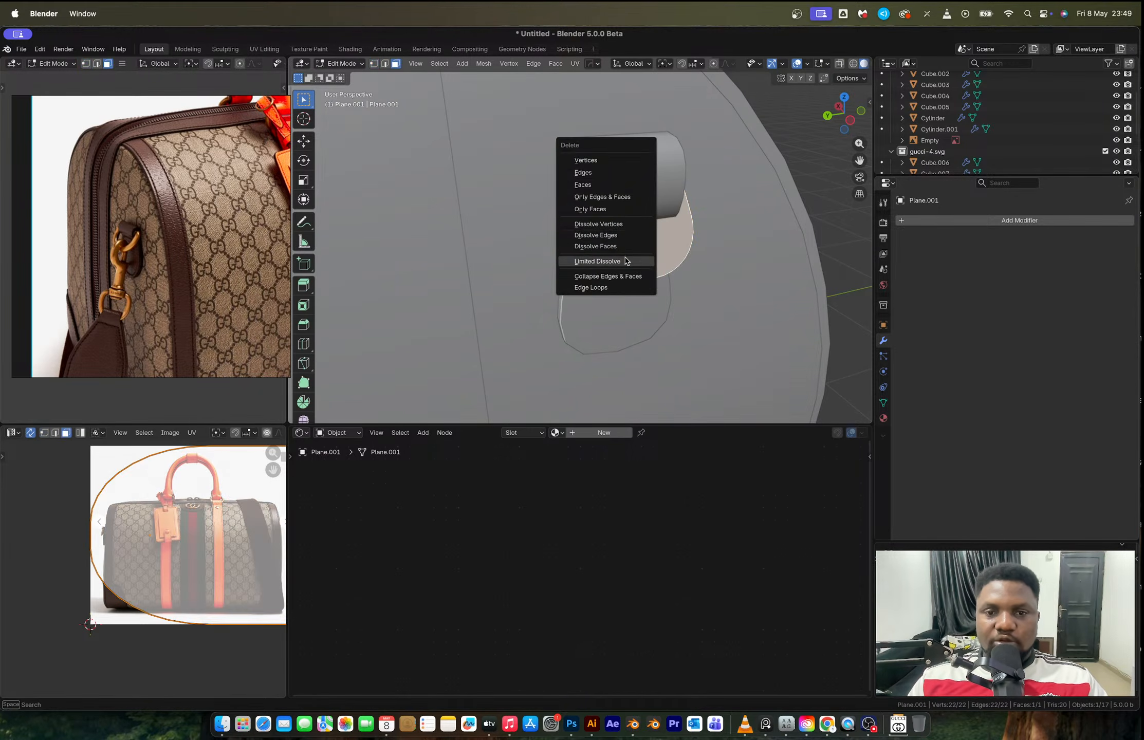
left_click(607, 185)
key("super+z")
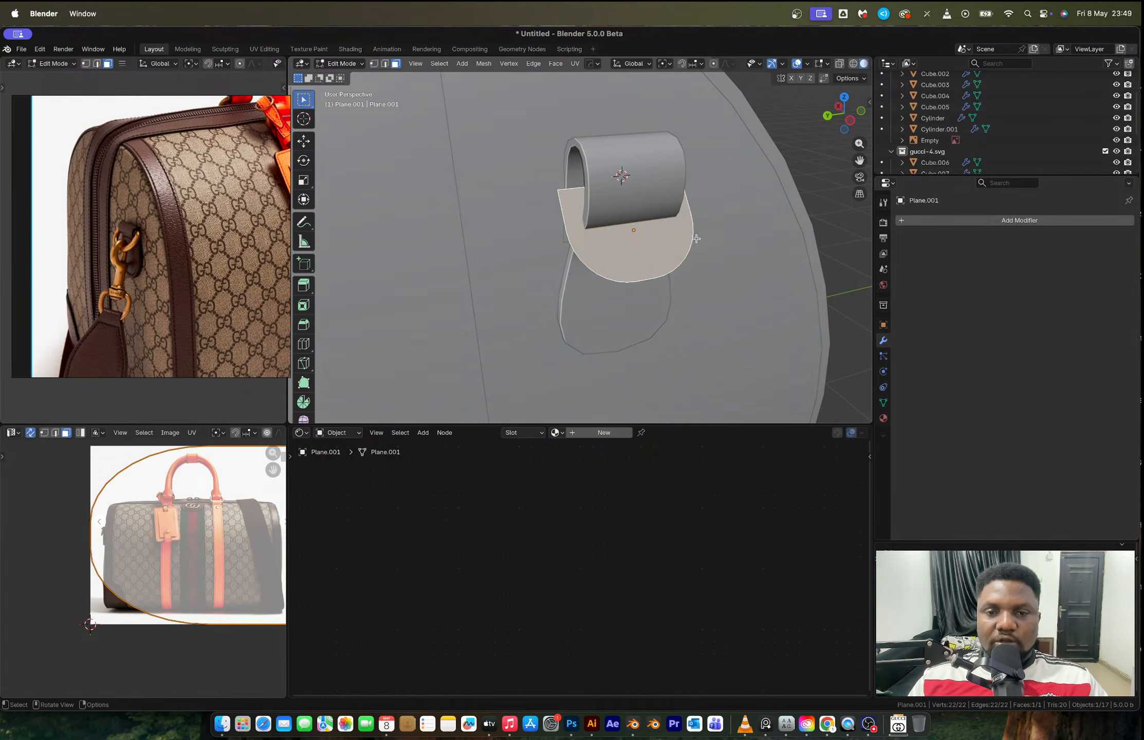
key("x")
left_click(663, 267)
middle_click_drag(725, 268, 656, 273)
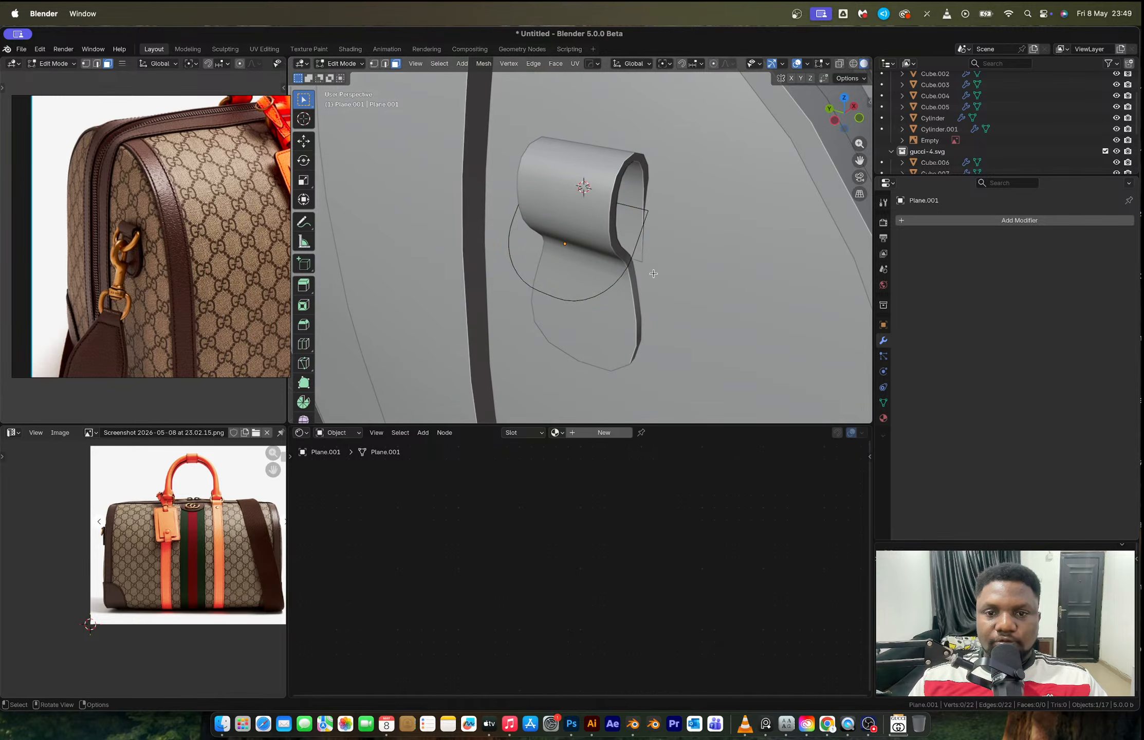
key("a")
key("F3")
key("Escape")
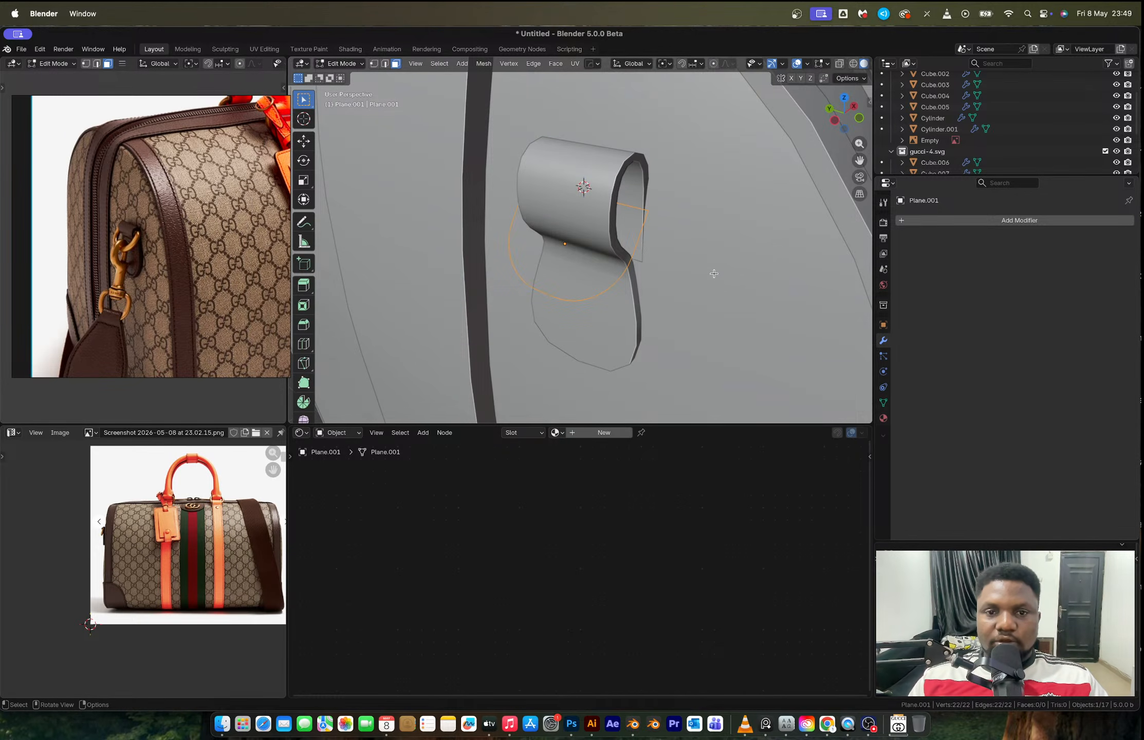
Try converting the rounded plane outline into a curve.
key("Tab")
key("F3")
left_click(750, 297)
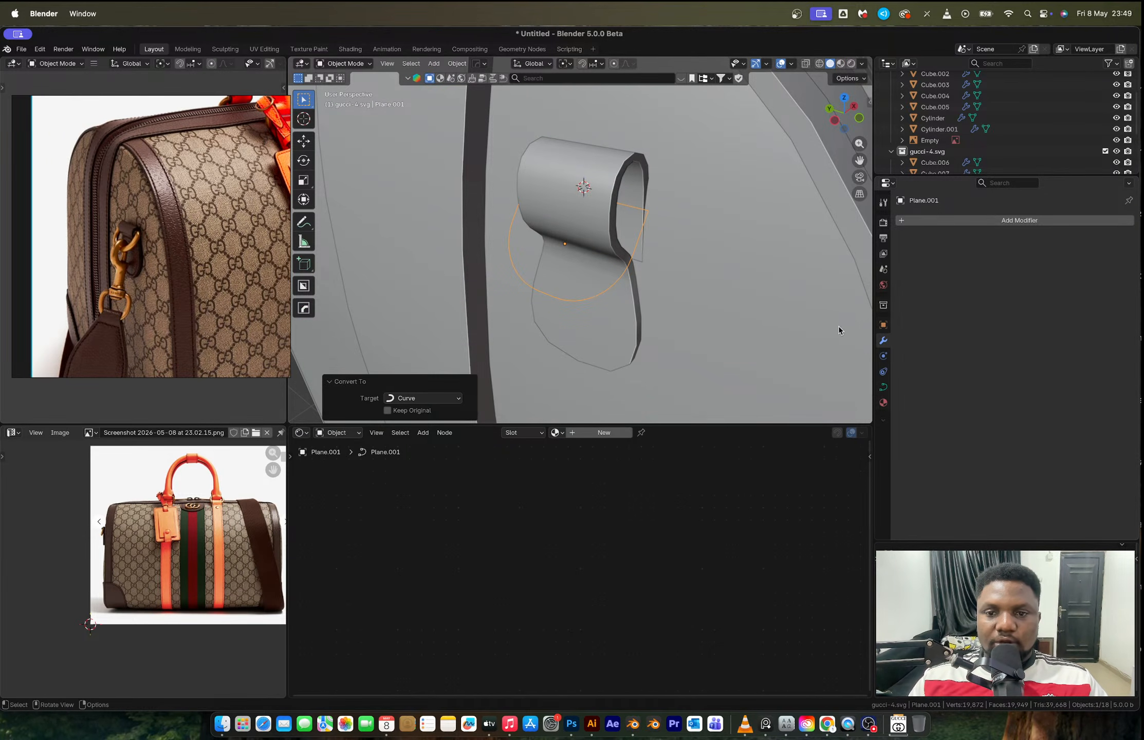
left_click(883, 386)
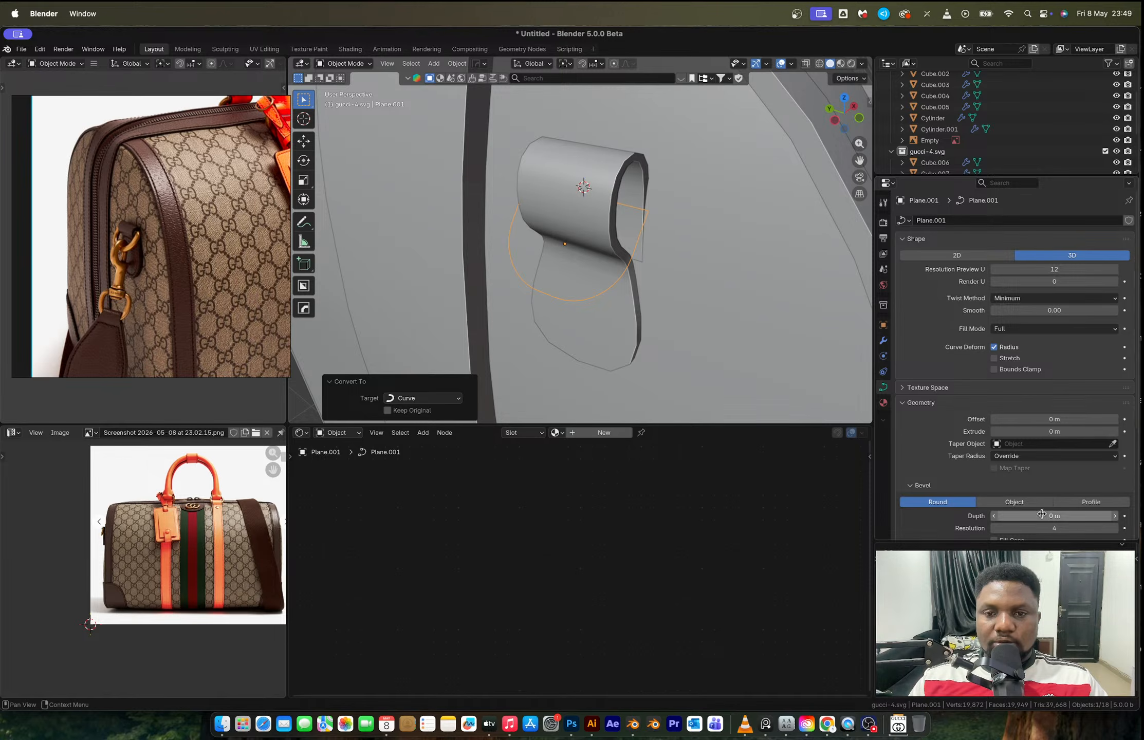
key("super+z")
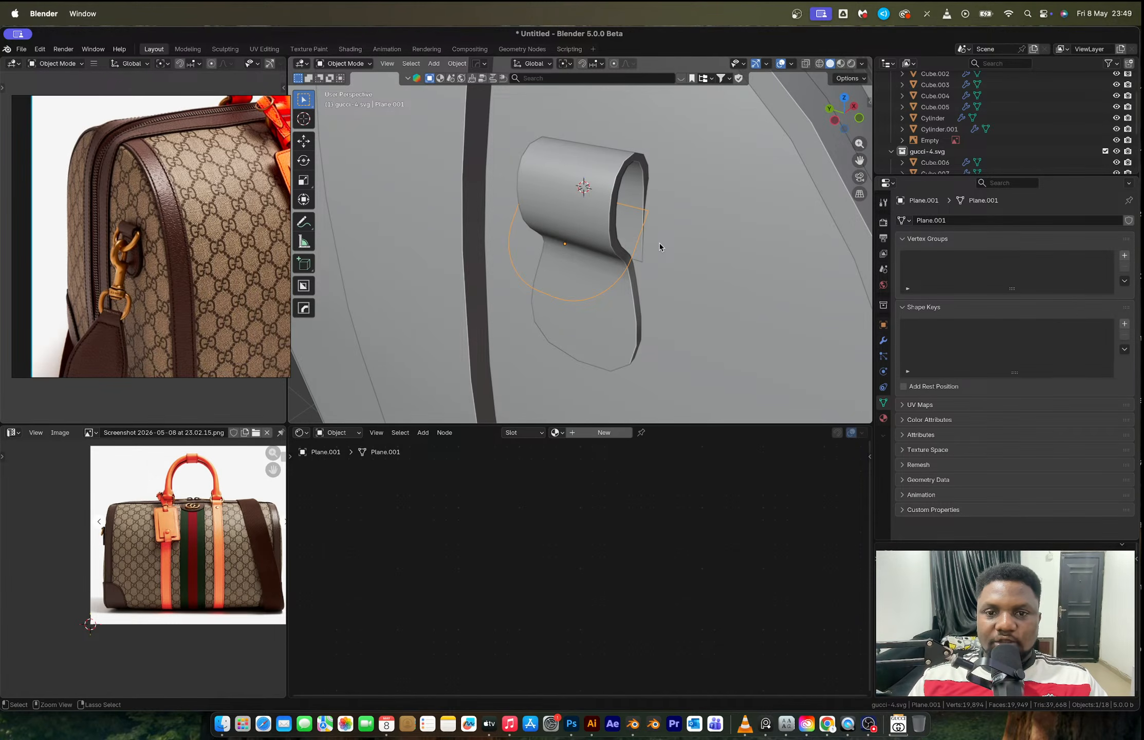
Round the outline's two remaining sharp corner vertices with a 9-segment vertex bevel and return to Object Mode.
key("Tab")
key("Tab")
key("Tab")
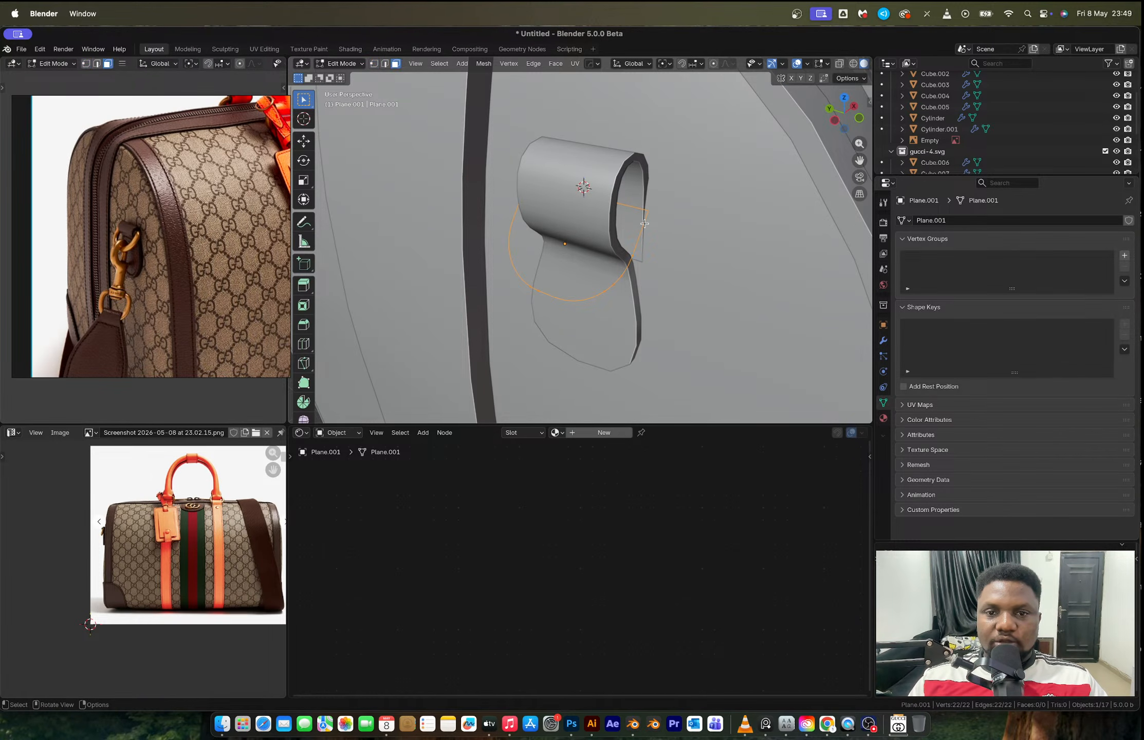
key("1")
left_click(656, 215)
middle_click_drag(657, 215, 761, 245)
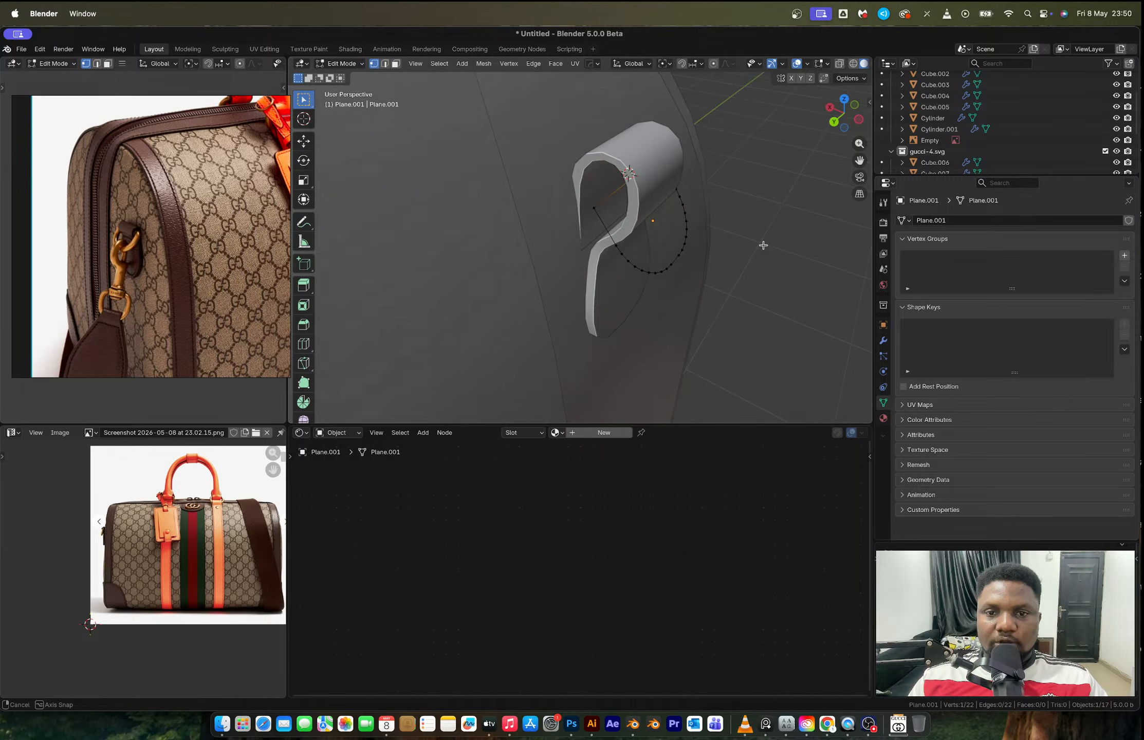
left_click(601, 207, "ctrl")
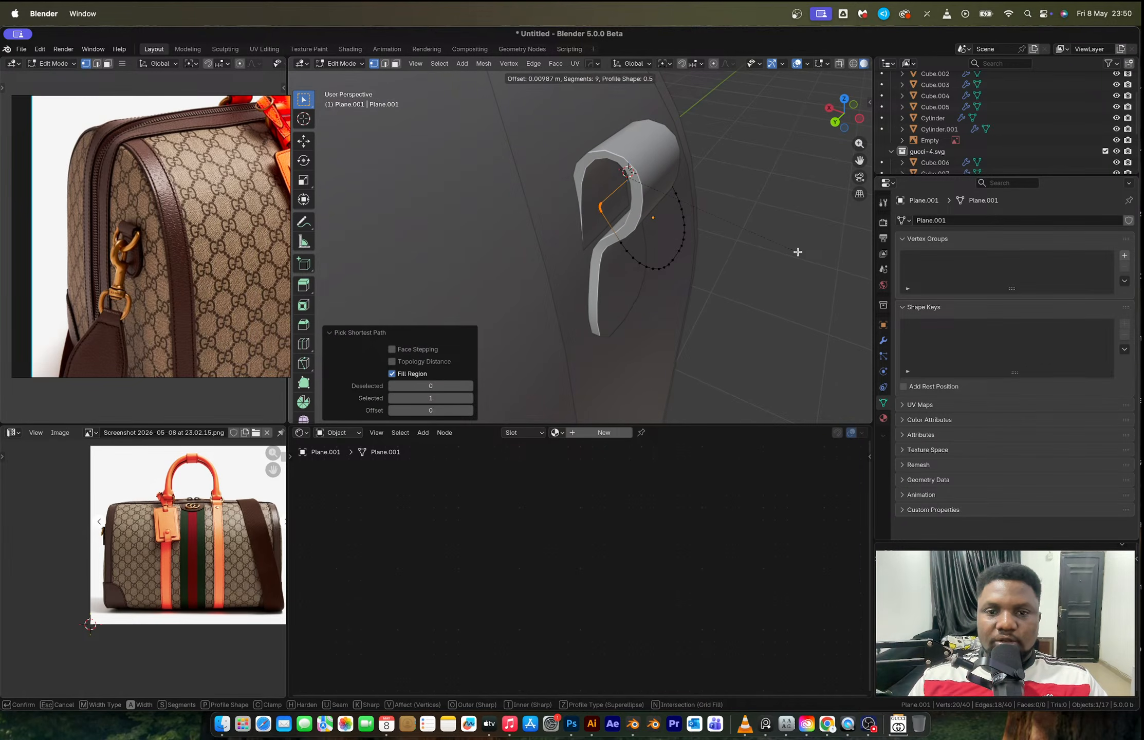
key("Tab")
Convert the ring outline to a curve and give it a round bevel depth of 0.012 m.
middle_click_drag(764, 246, 639, 236)
key("F3")
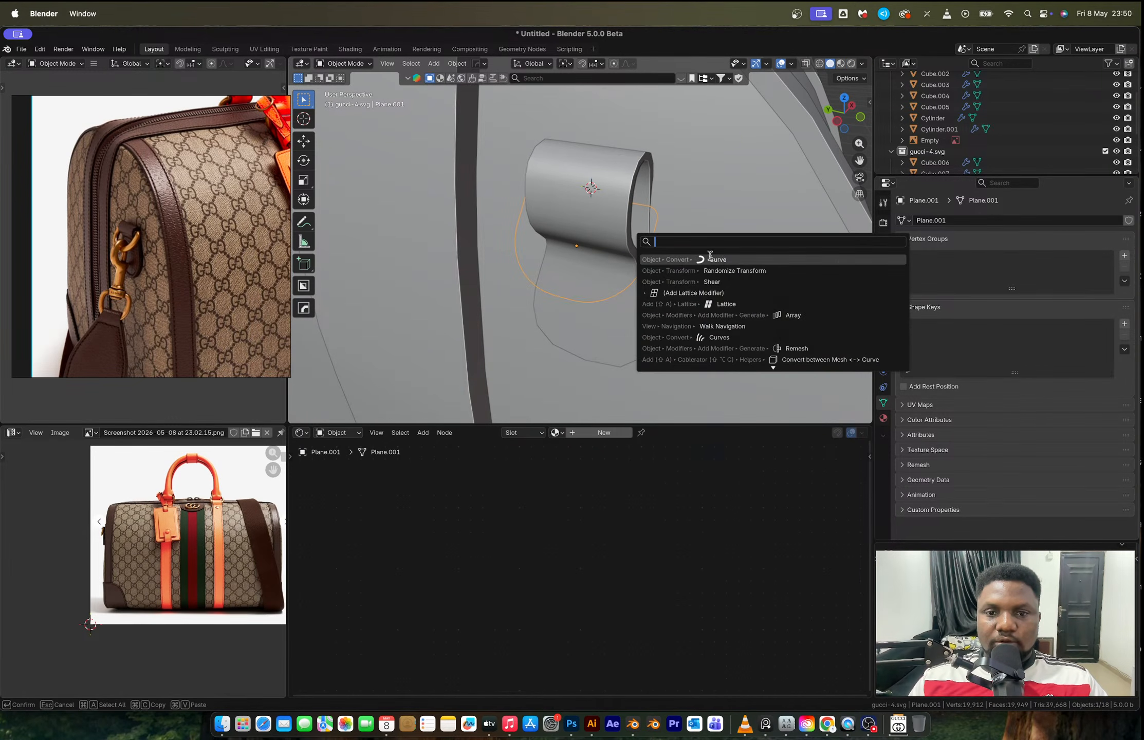
left_click(708, 257)
mouse_move(1030, 517)
left_mouse_down()
mouse_move(1043, 516)
mouse_move(1031, 518)
left_mouse_up()
Shade the metal ring smooth and scale it down uniformly to about 0.85.
right_click(598, 250)
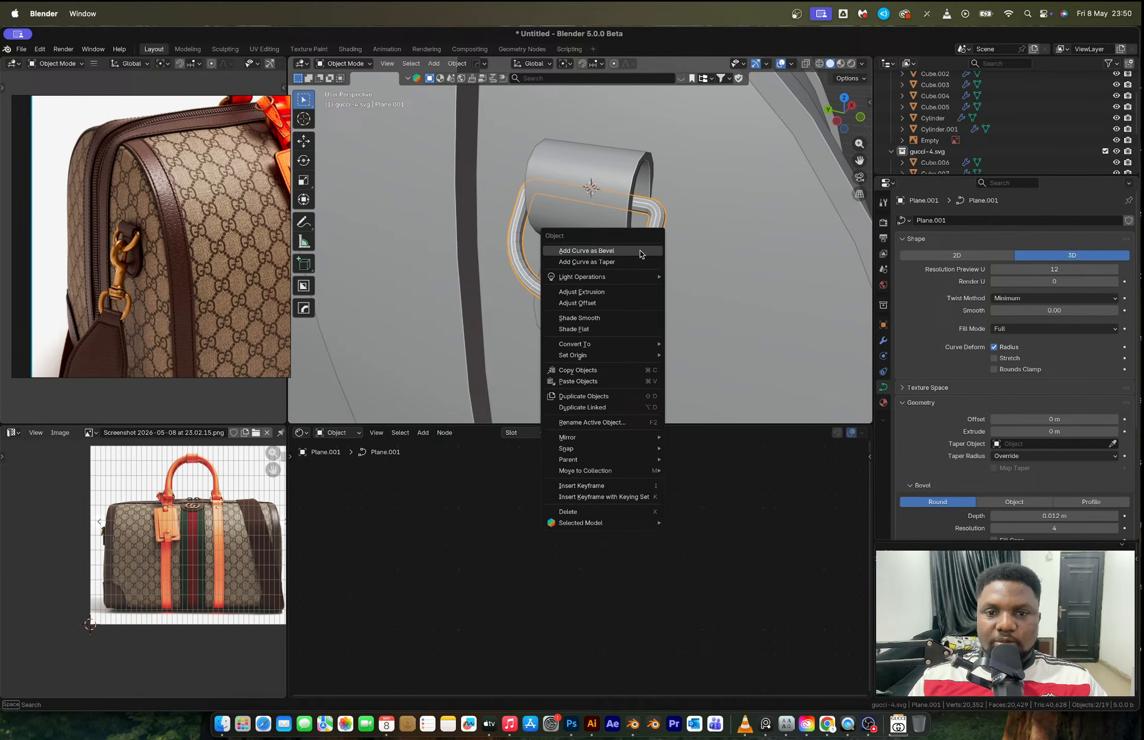
left_click(613, 320)
key("s")
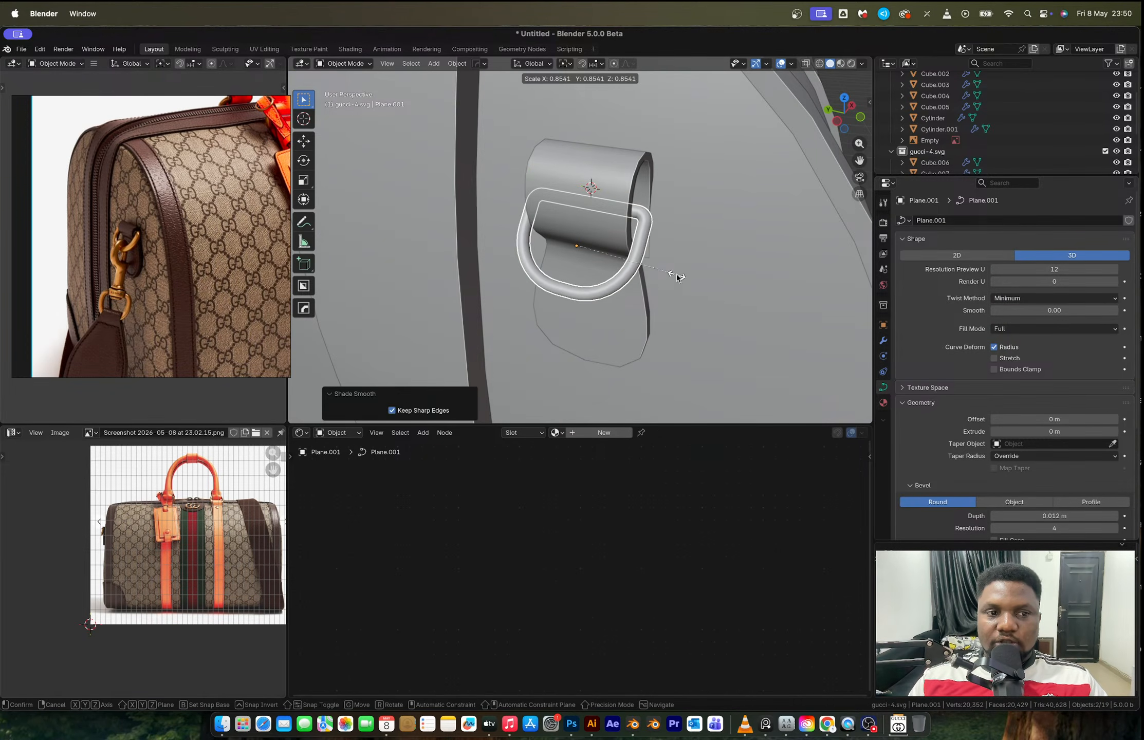
left_click(676, 273)
Examine the whole bag model and compare the leather tab and ring with the strap's snap hook in the side reference image.
scroll(618, 264, "down", 4)
scroll(571, 242, "down", 5)
left_click(549, 172)
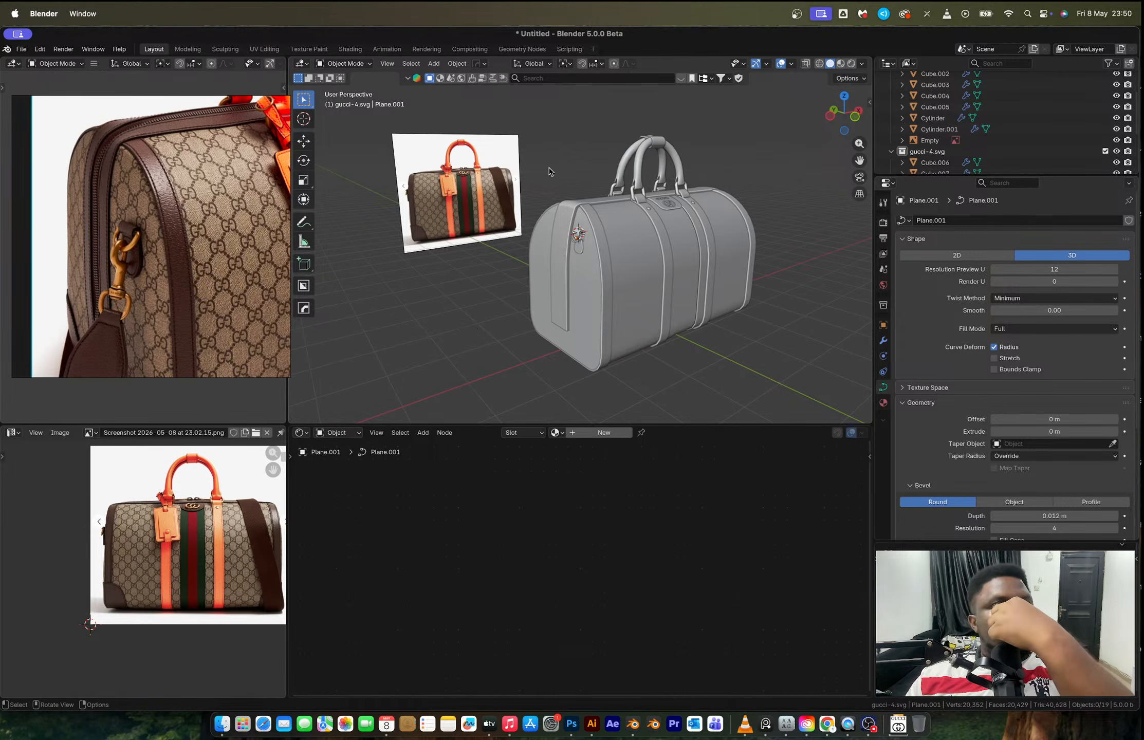
middle_click_drag(636, 257, 691, 268)
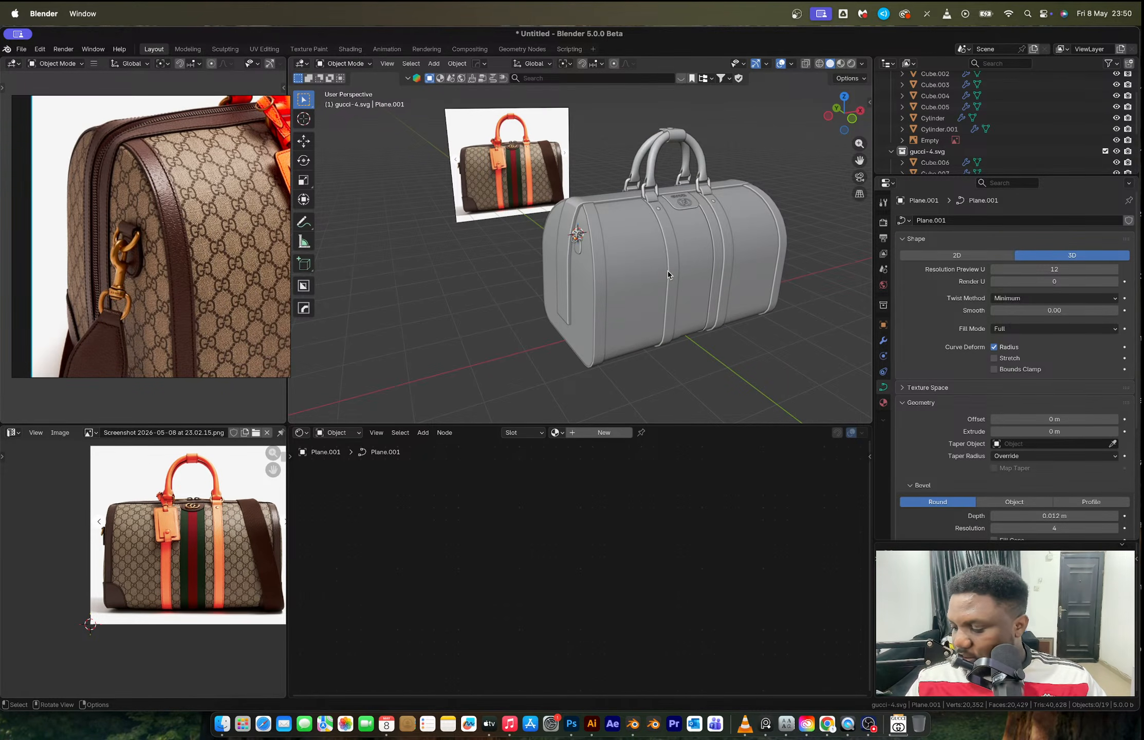
middle_click_drag(668, 270, 633, 225)
scroll(622, 223, "up", 4)
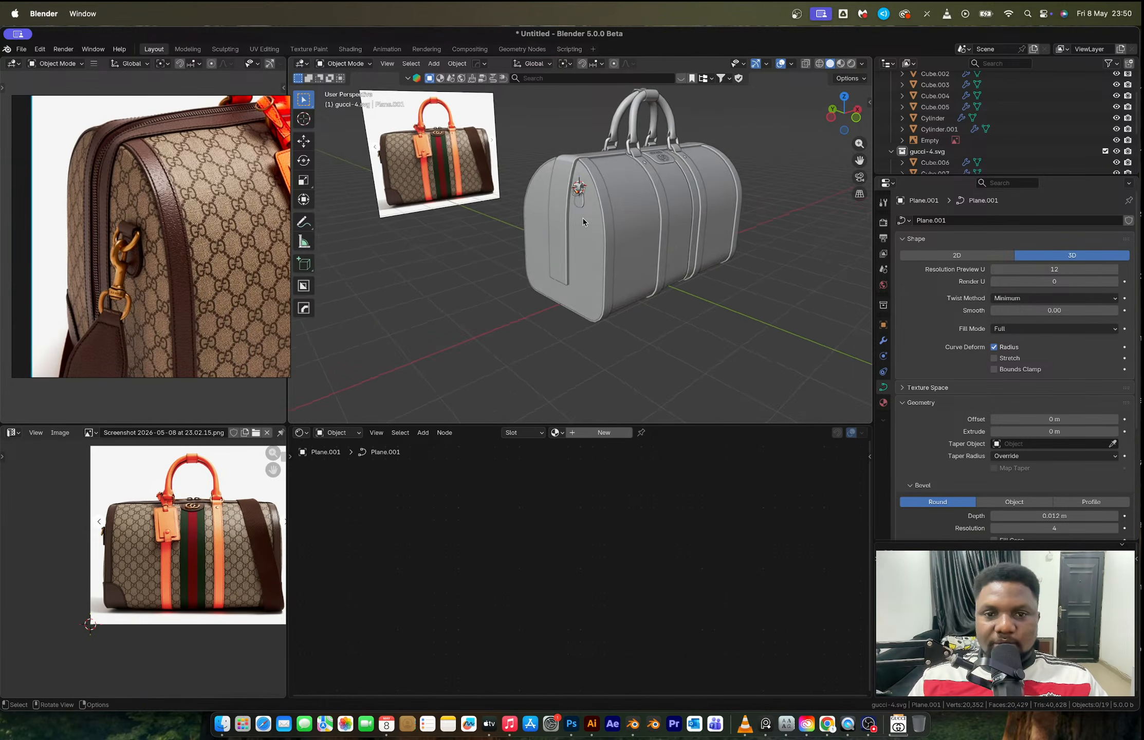
scroll(573, 218, "up", 2)
left_click(588, 142)
middle_click_drag(588, 142, 579, 140)
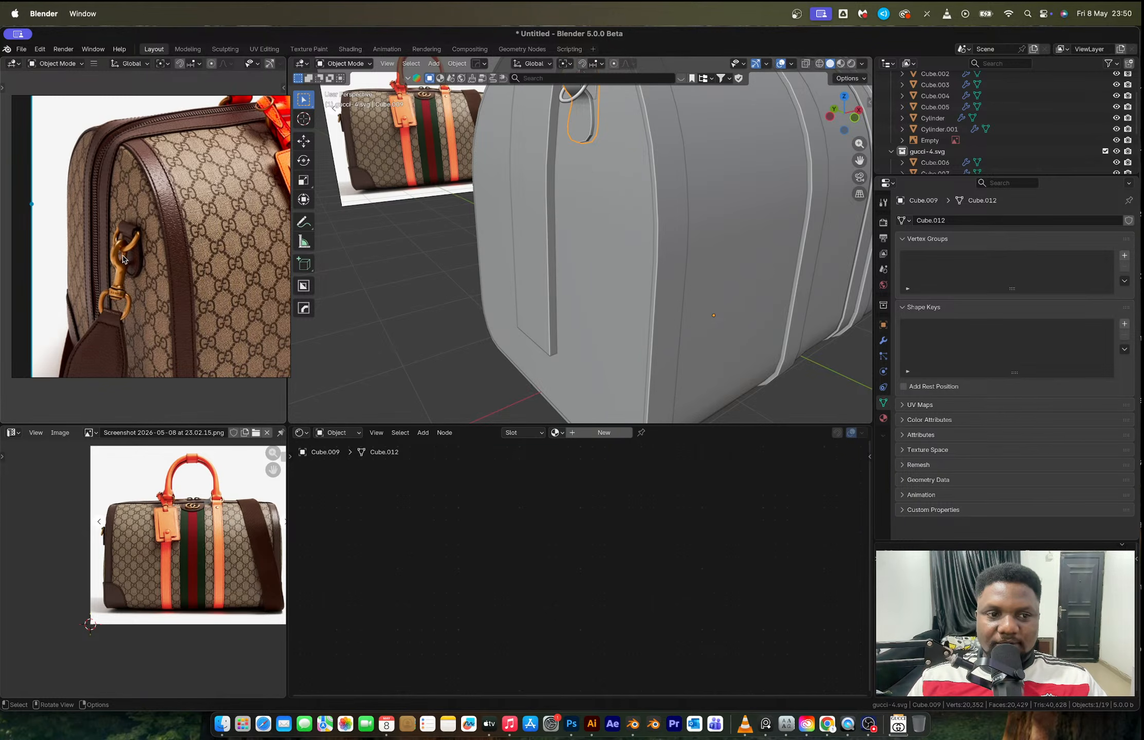
scroll(126, 273, "down", 5)
scroll(136, 307, "up", 6)
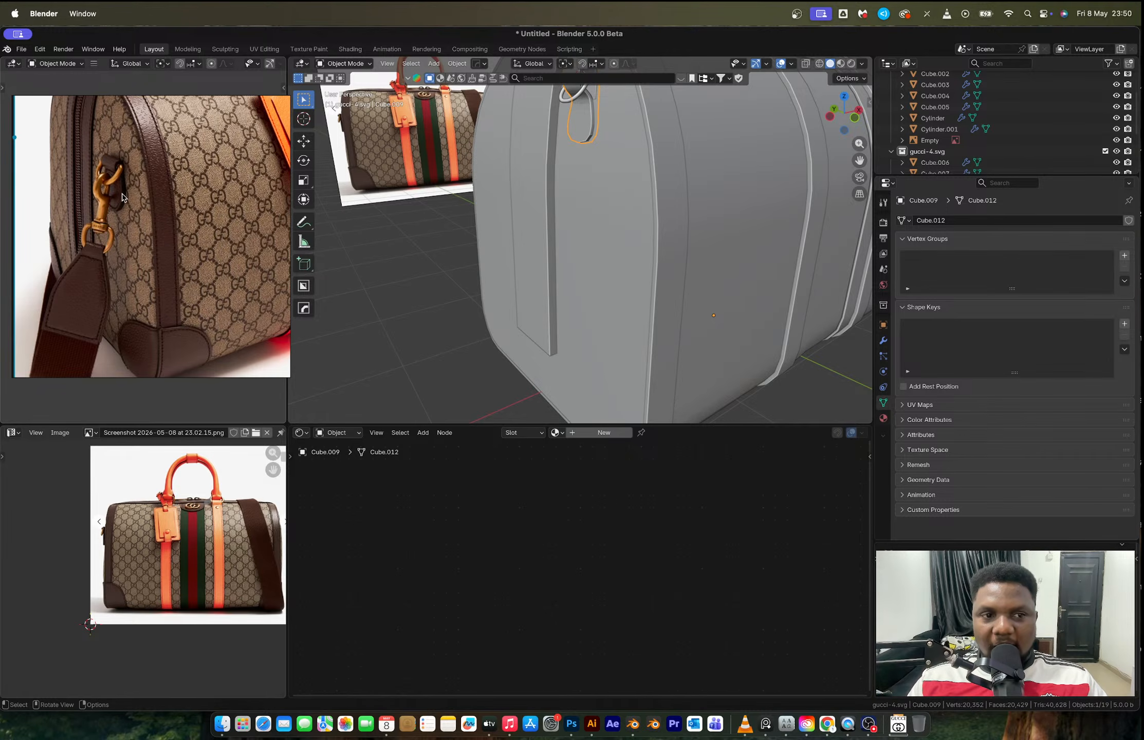
scroll(122, 197, "up", 4)
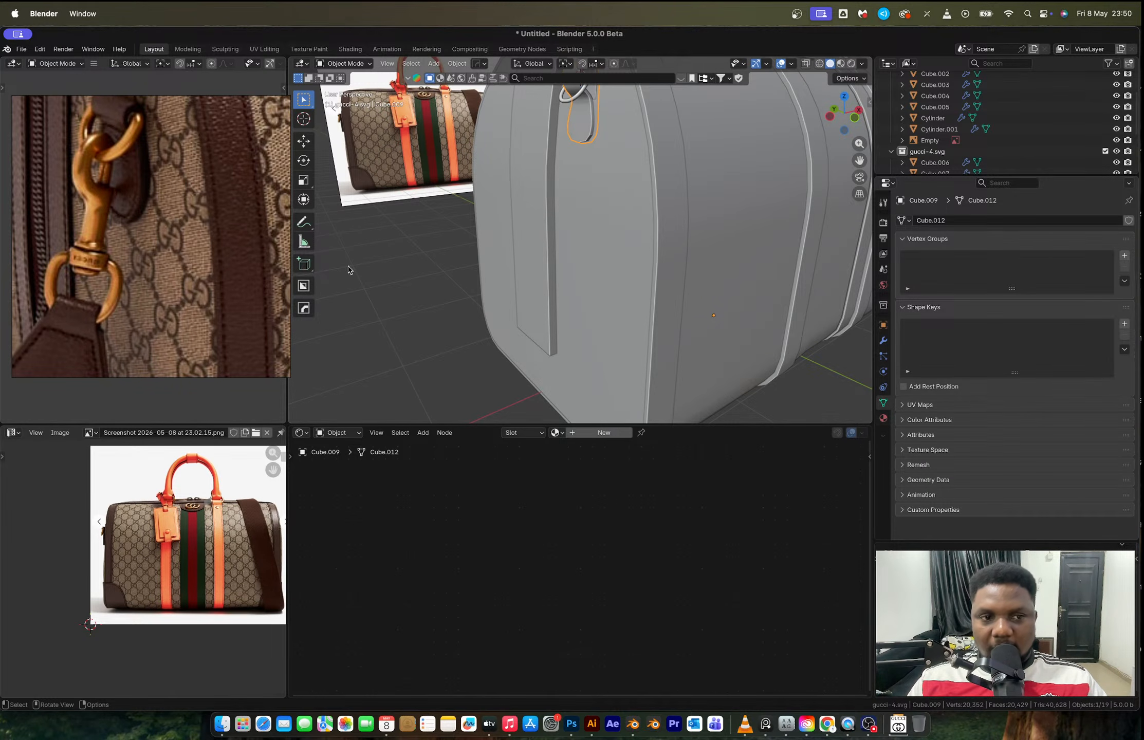
Select two control points at the bottom of the ring curve and snap the 3D cursor to them.
middle_click_drag(597, 152, 641, 225)
left_click(591, 219)
scroll(637, 224, "up", 5)
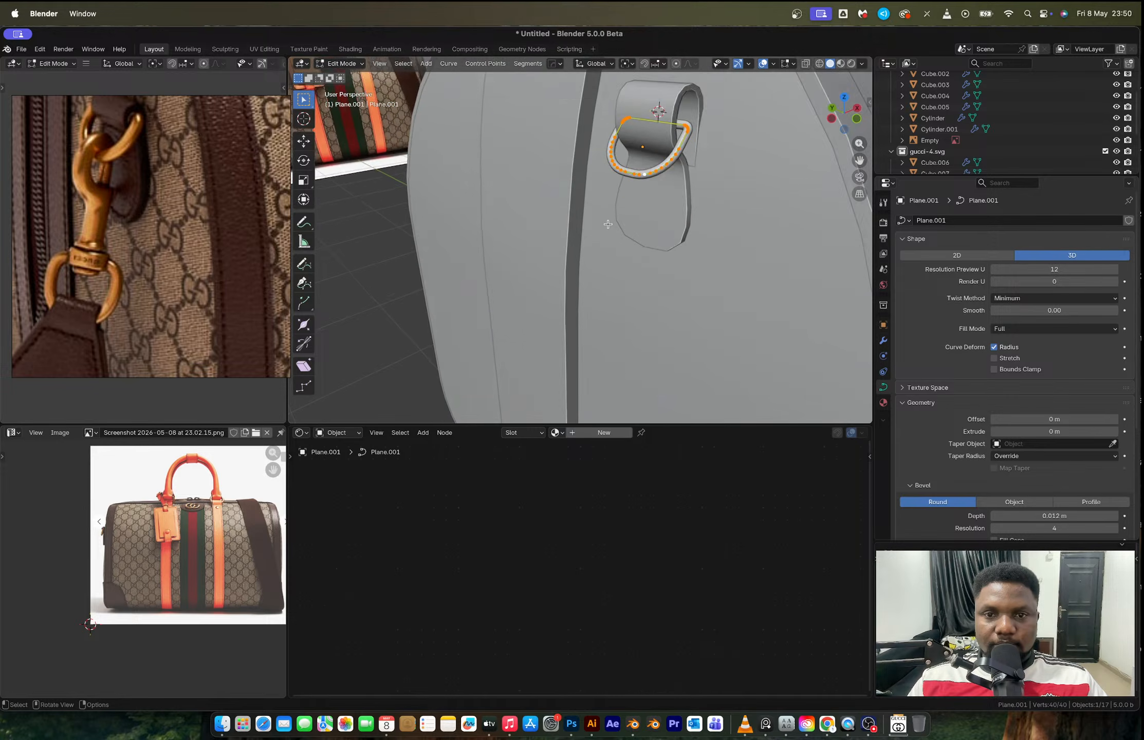
key("Tab")
left_click(637, 158)
key("shift+s")
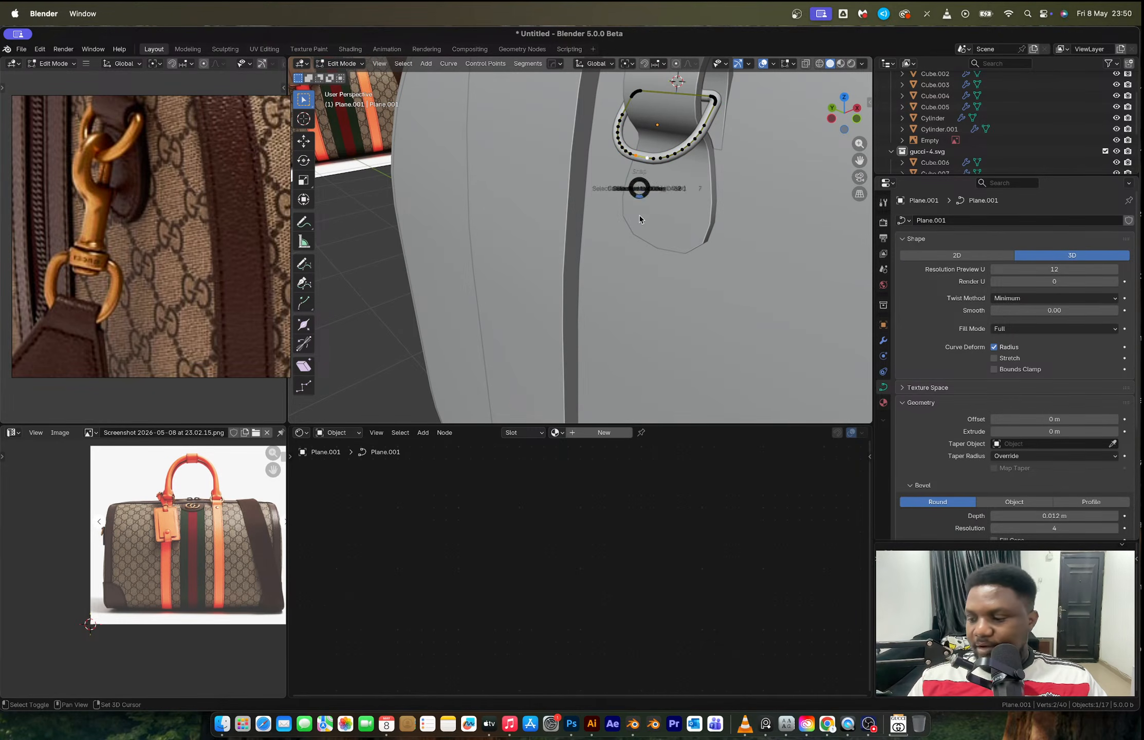
left_click(636, 263)
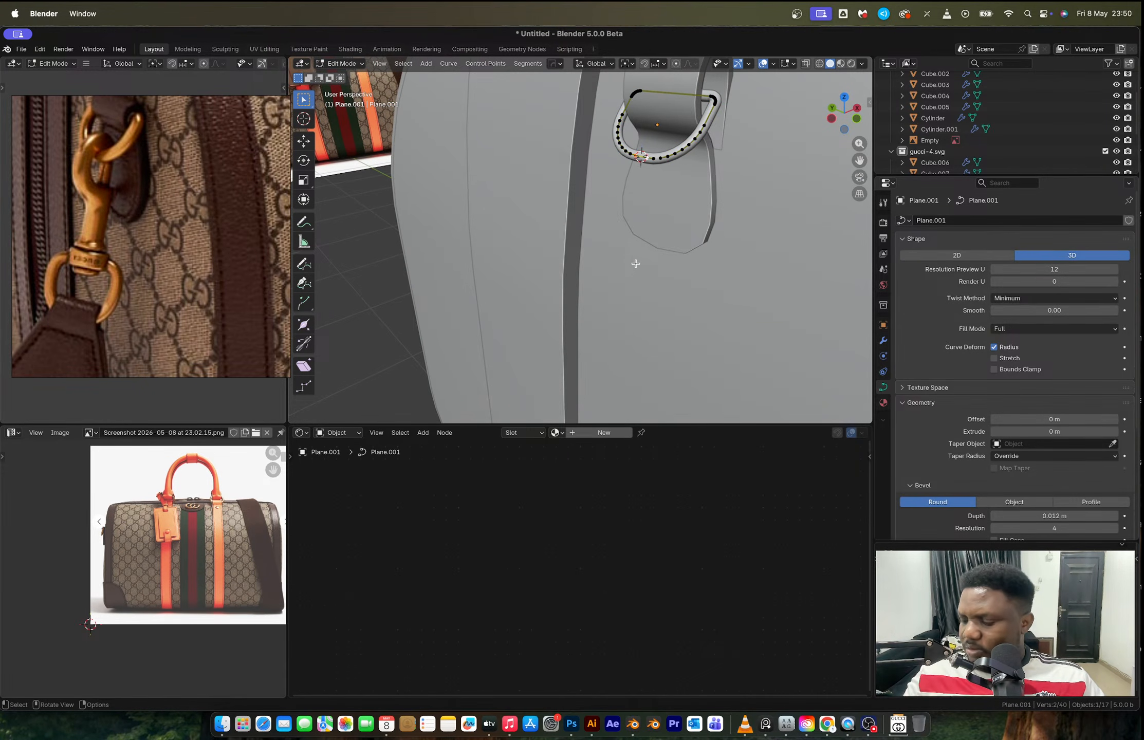
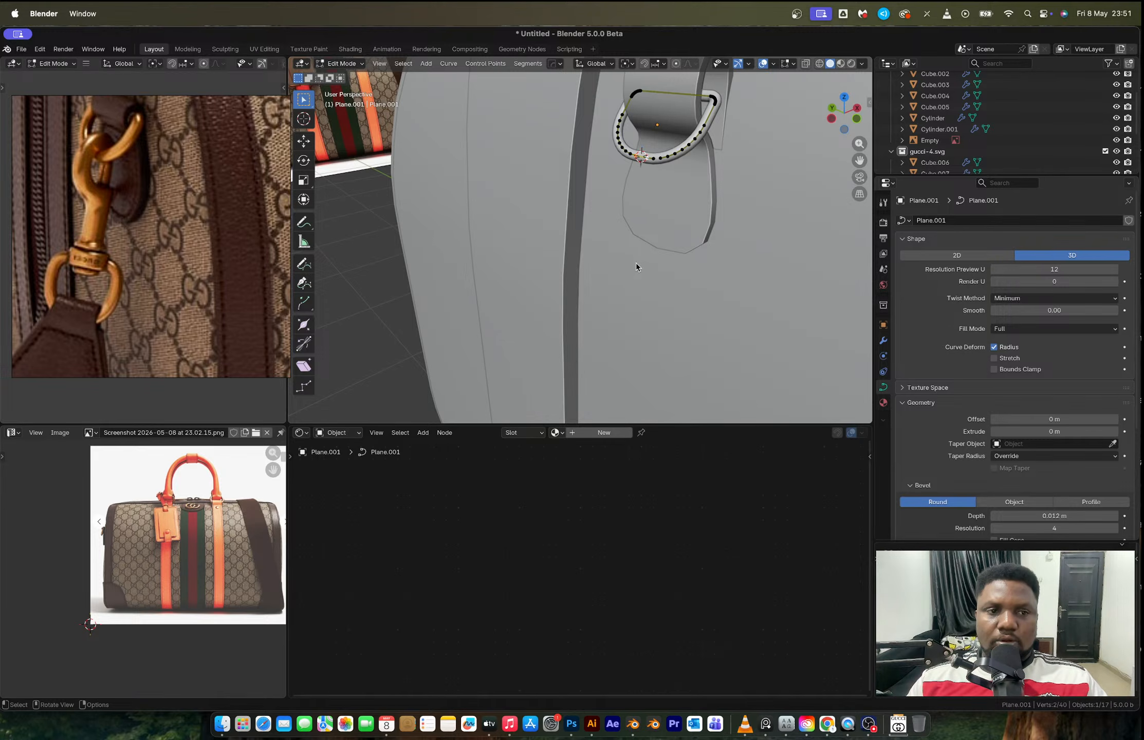
In front view, rotate the ring to hang more steeply and move it about 0.0087 m in X and -0.0149 m in Z.
key("Tab")
mouse_move(646, 165)
middle_mouse_down()
mouse_move(620, 172)
mouse_move(663, 170)
middle_mouse_up()
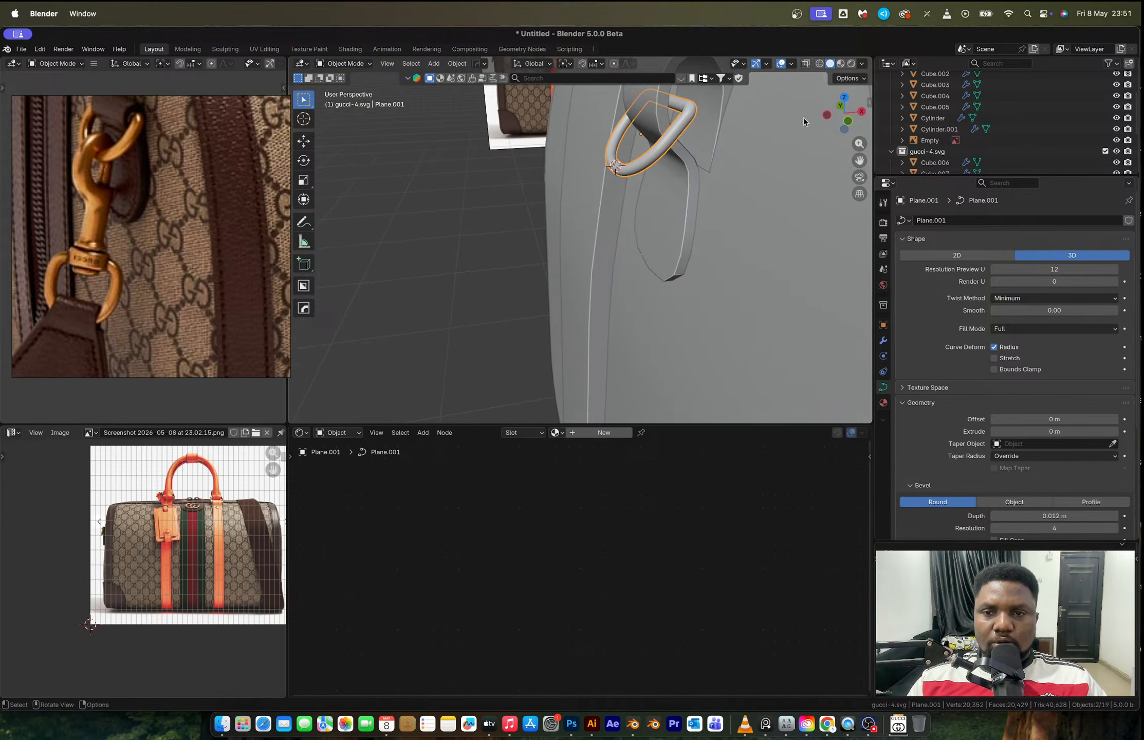
left_click(845, 125)
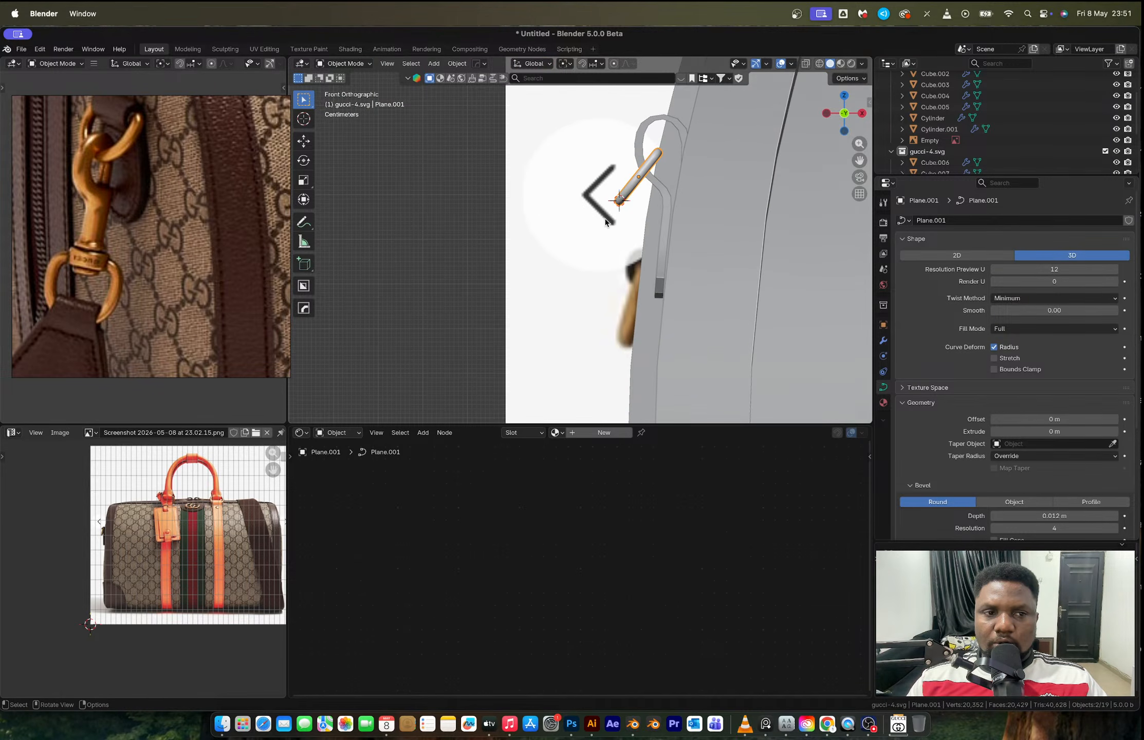
key("r")
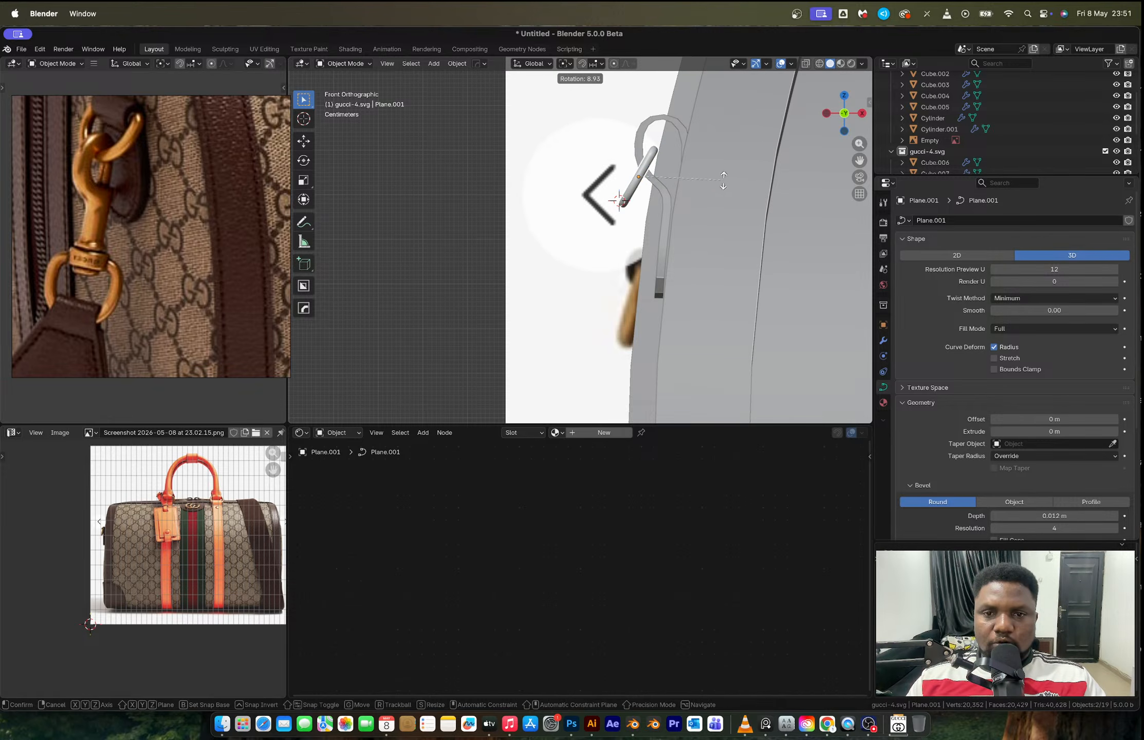
left_click(718, 177)
key("g")
left_click(718, 180)
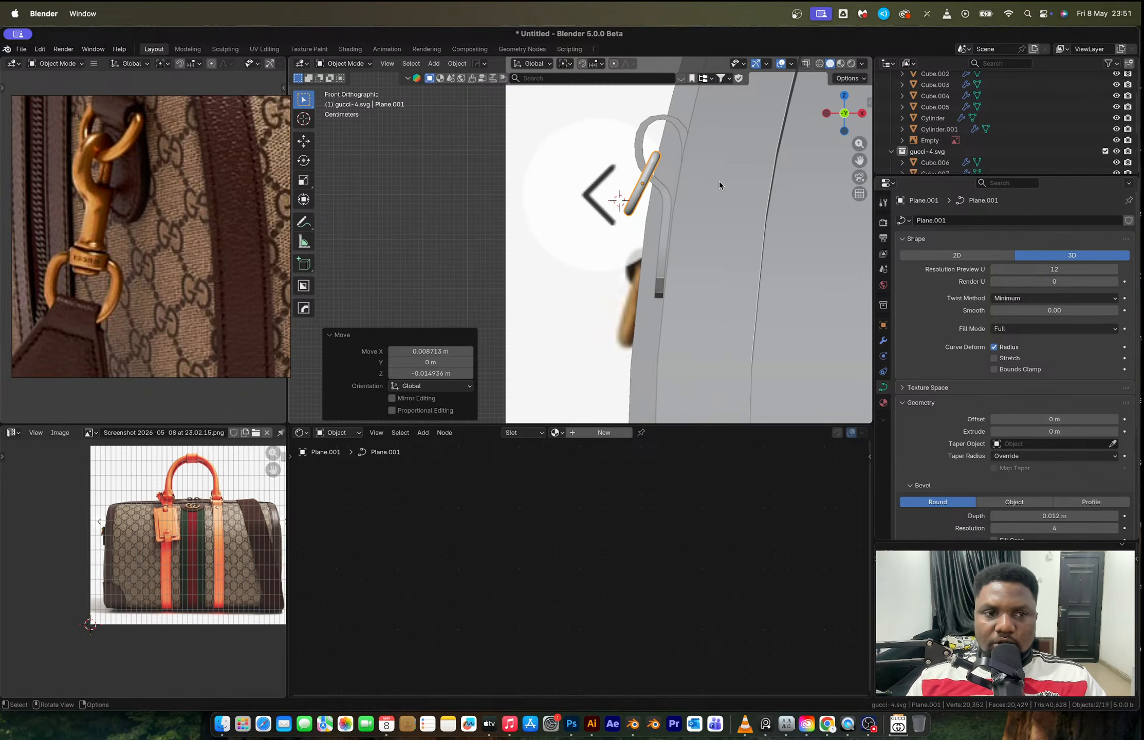
Snap the 3D cursor to the ring's selected bottom points again and set the ring's bevel depth to 0.016 m.
middle_click_drag(703, 188, 796, 158)
key("Tab")
key("shift+s")
key("Tab")
left_click(844, 119)
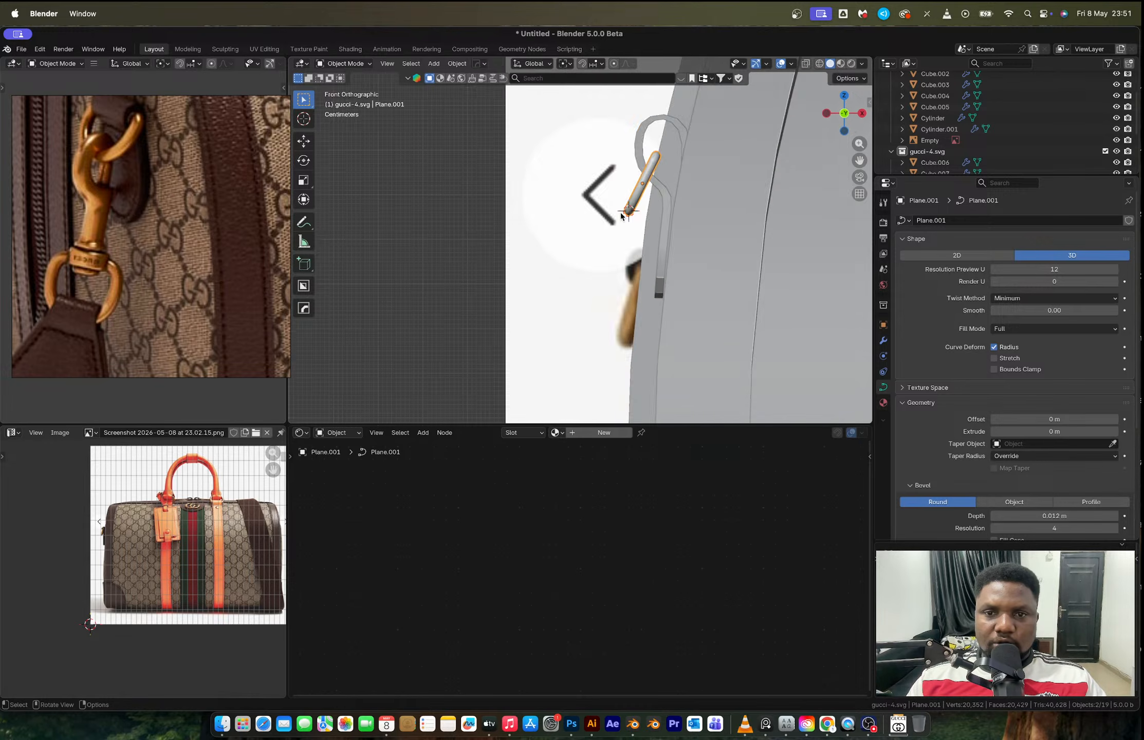
scroll(757, 280, "up", 3)
mouse_move(1055, 516)
left_mouse_down()
mouse_move(1079, 516)
mouse_move(1058, 516)
left_mouse_up()
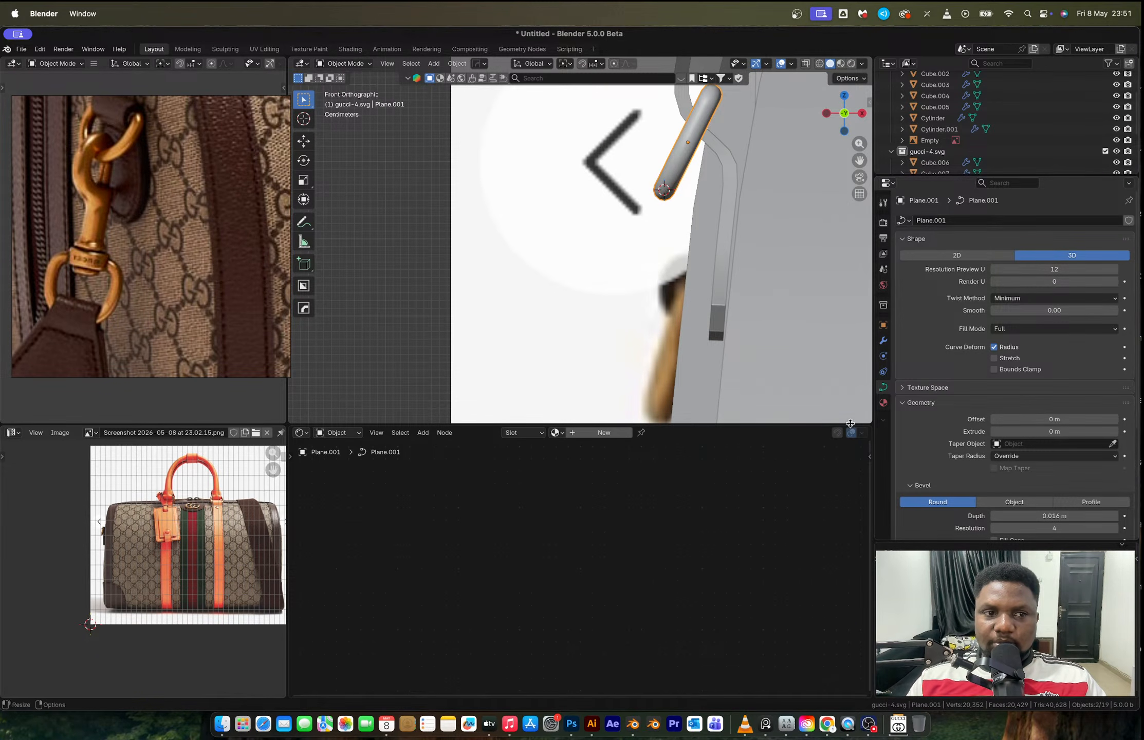
Add a cube at the 3D cursor and scale it uniformly to about 0.191, followed by a further scale of about 0.113.
key("shift+a")
mouse_move(756, 324)
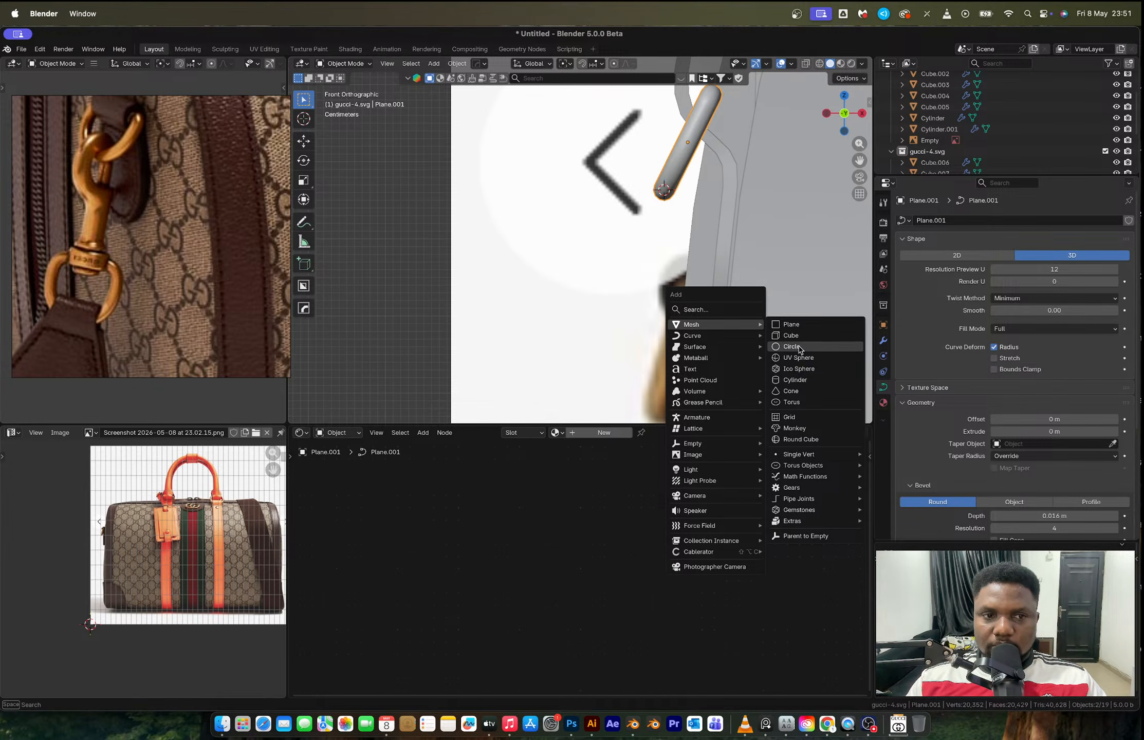
left_click(792, 336)
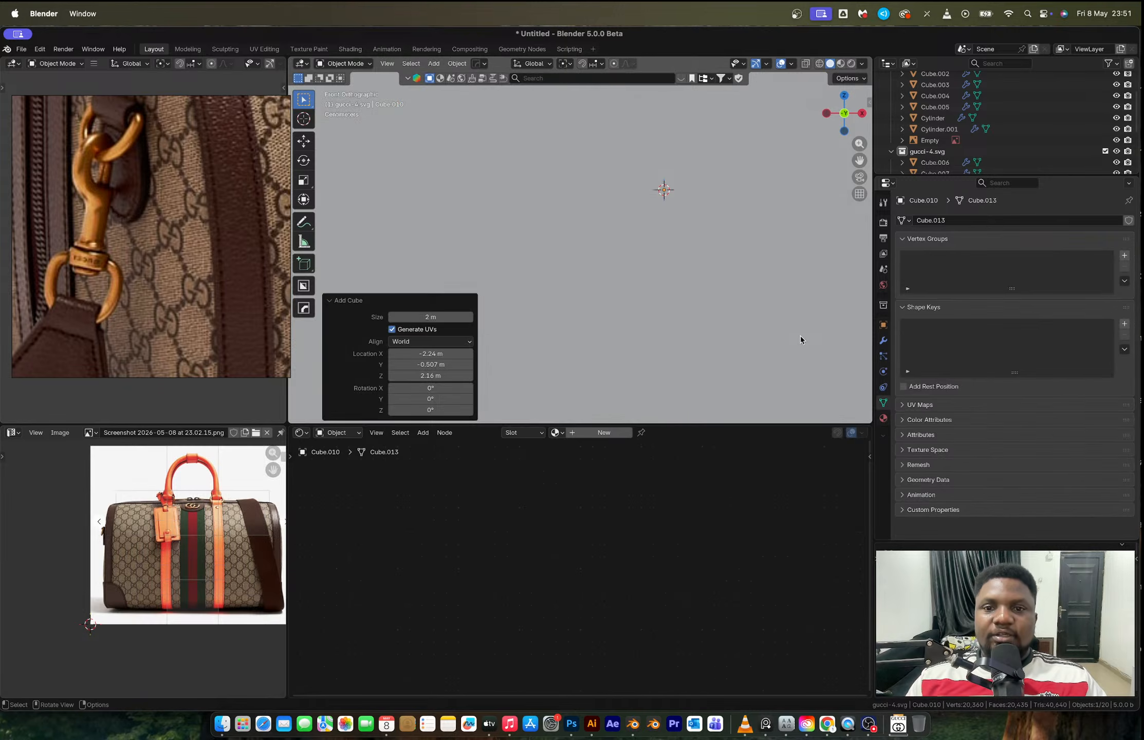
key("s")
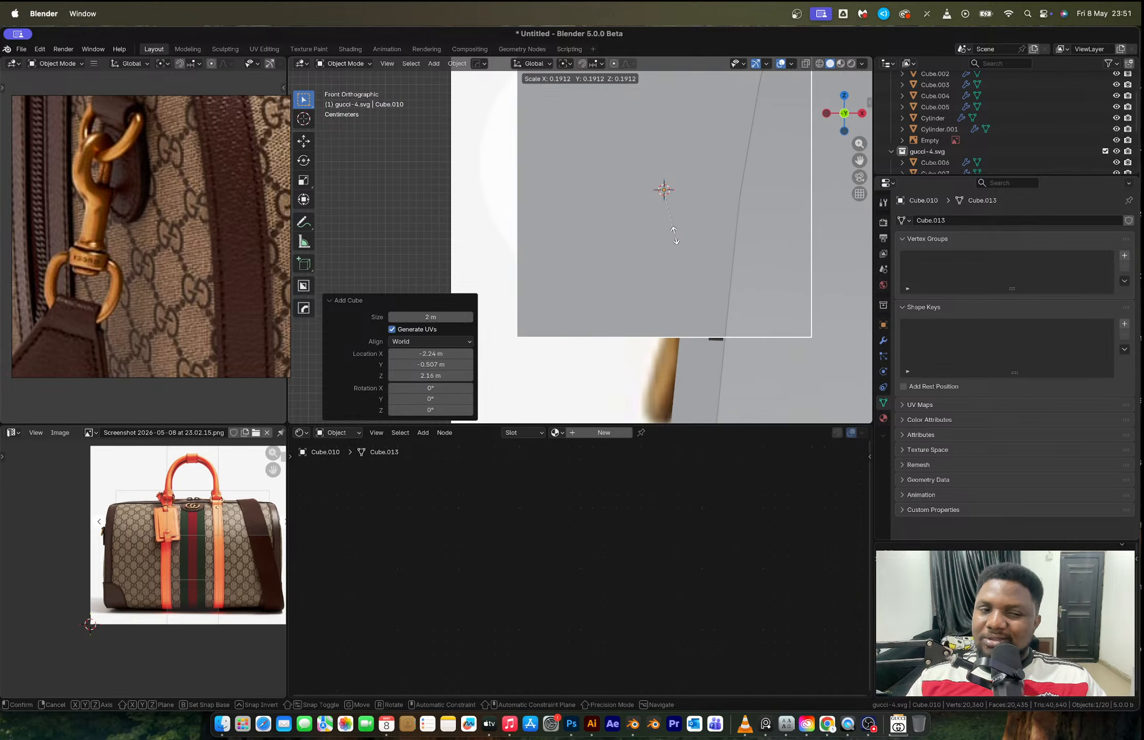
left_click(675, 237)
key("s")
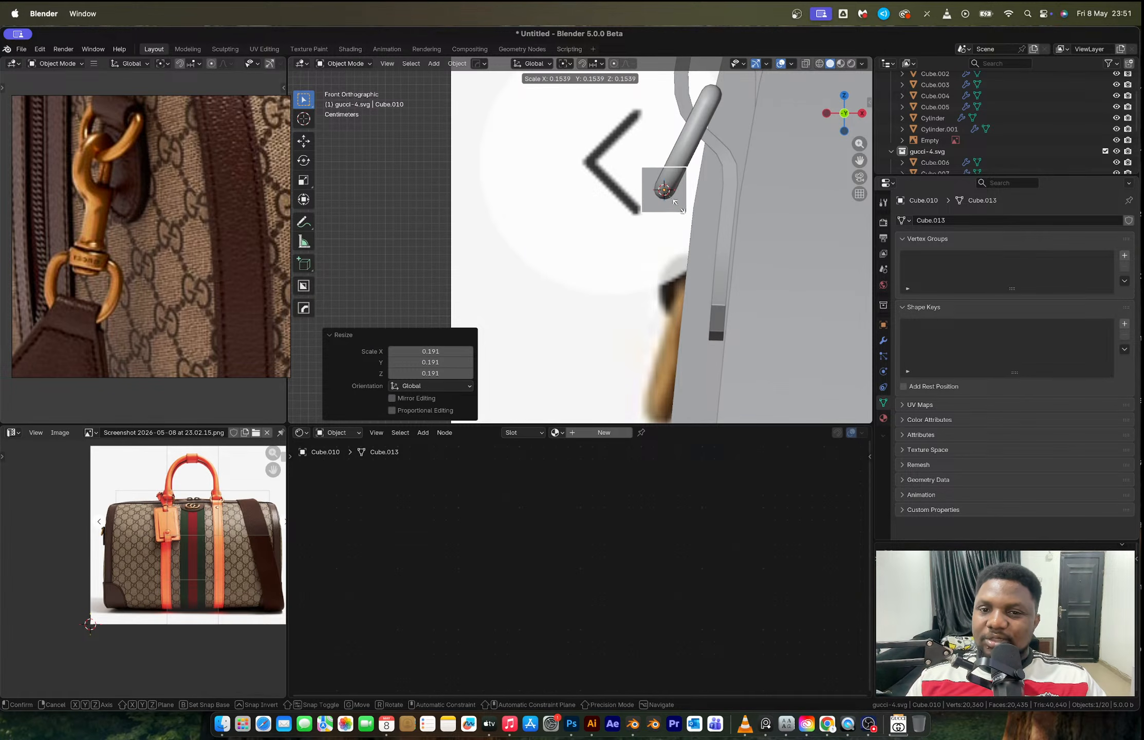
left_click(675, 202)
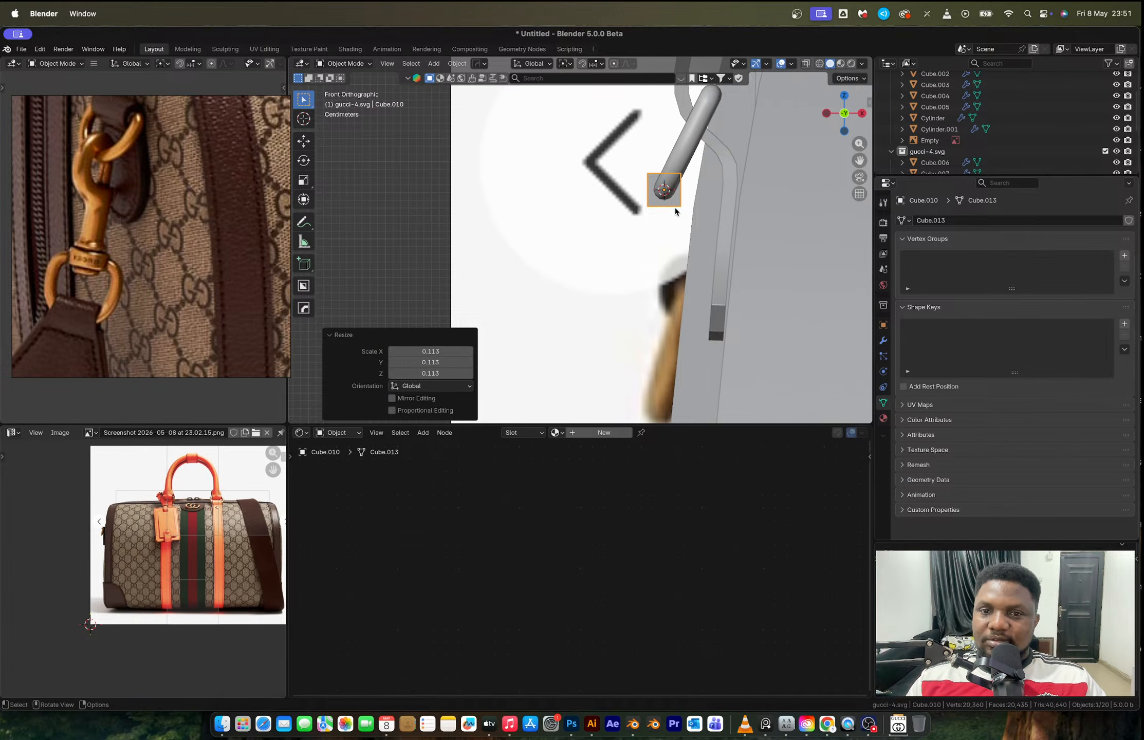
In Edit Mode, move the whole cube mesh up from the ring's lower end.
key("Tab")
key("g")
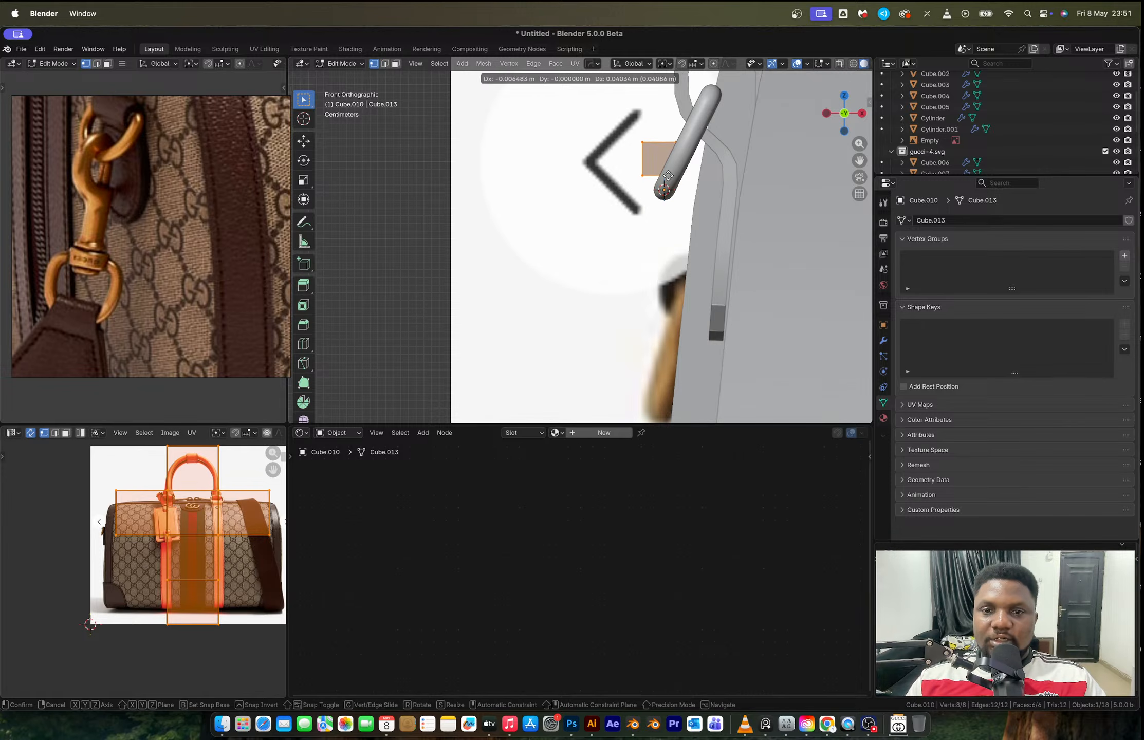
Place the cube just above the lower end of the metal ring and scale it by 0.663.
left_click(667, 173)
key("s")
left_click(664, 167)
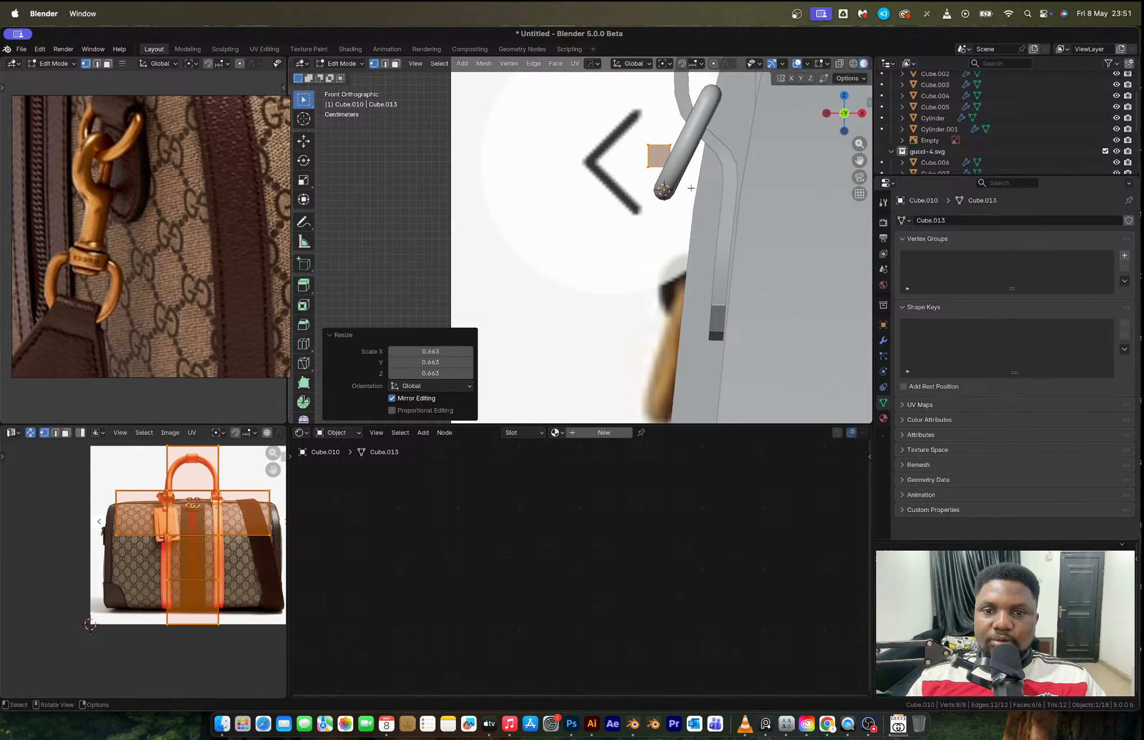
Delete the cube's two opposite side faces, left and right in front view, leaving a tube open at both ends.
middle_click_drag(664, 168, 714, 206)
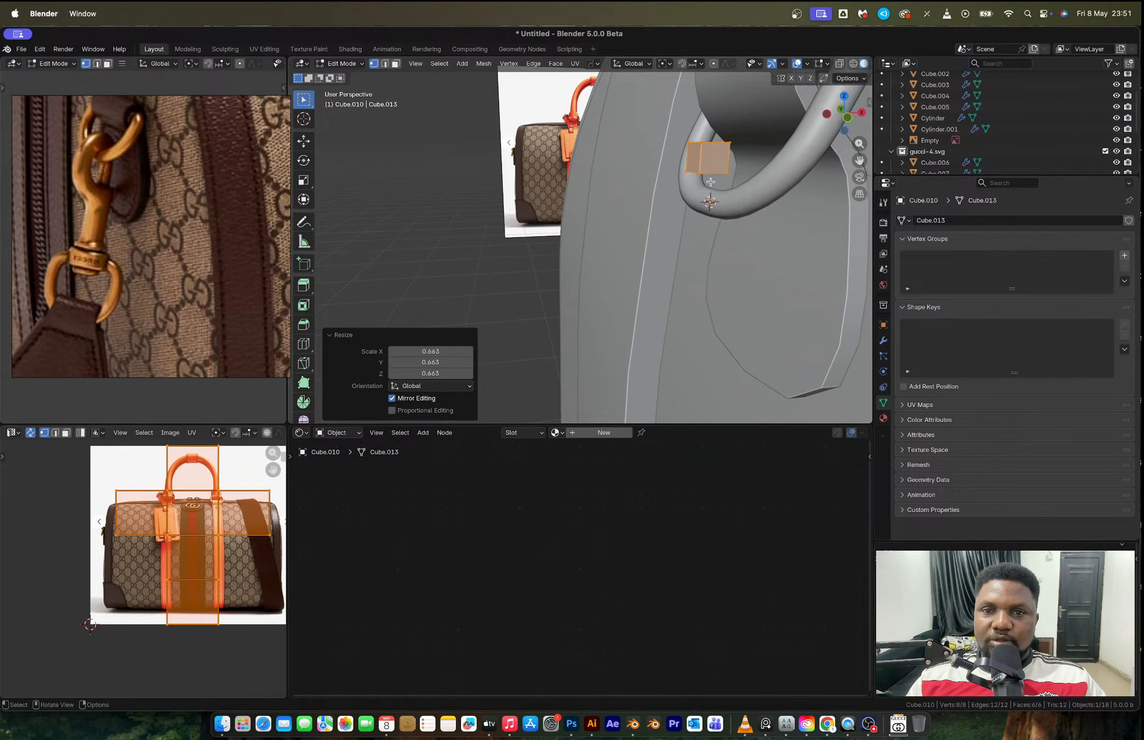
left_click(851, 121)
scroll(684, 178, "up", 2)
key("alt+z")
left_click_drag(662, 91, 690, 157)
key("3")
middle_click_drag(695, 140, 614, 194)
left_click(560, 225, "shift")
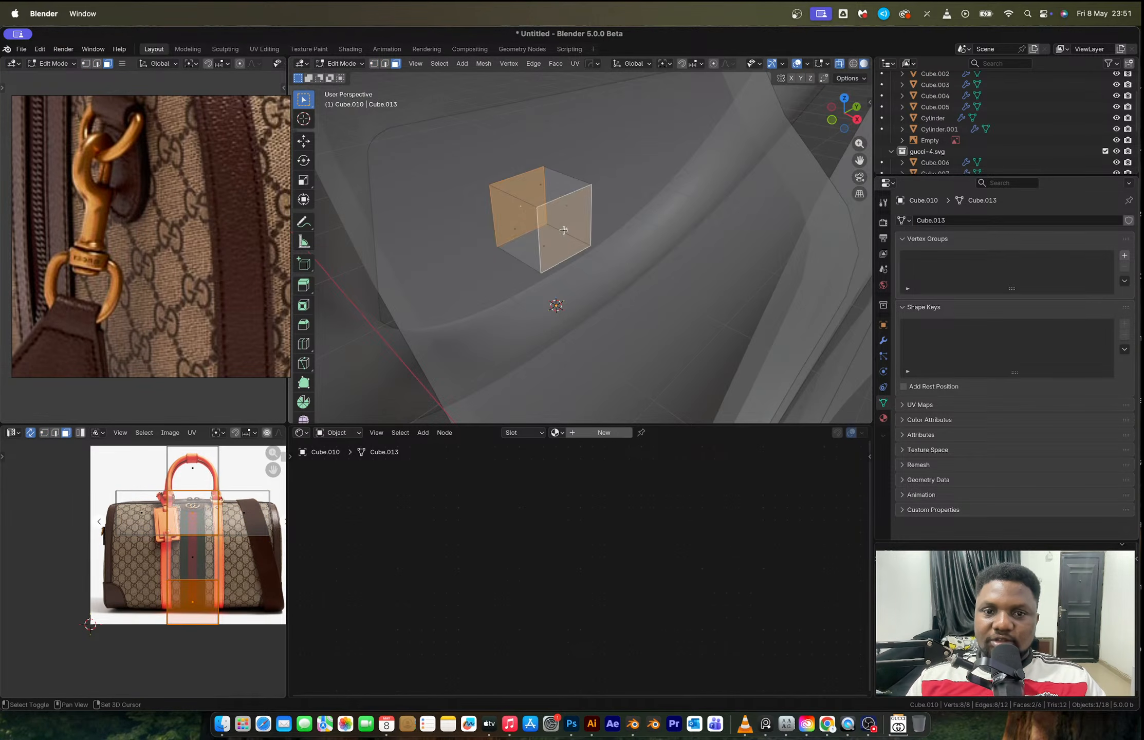
key("x")
left_click(519, 212)
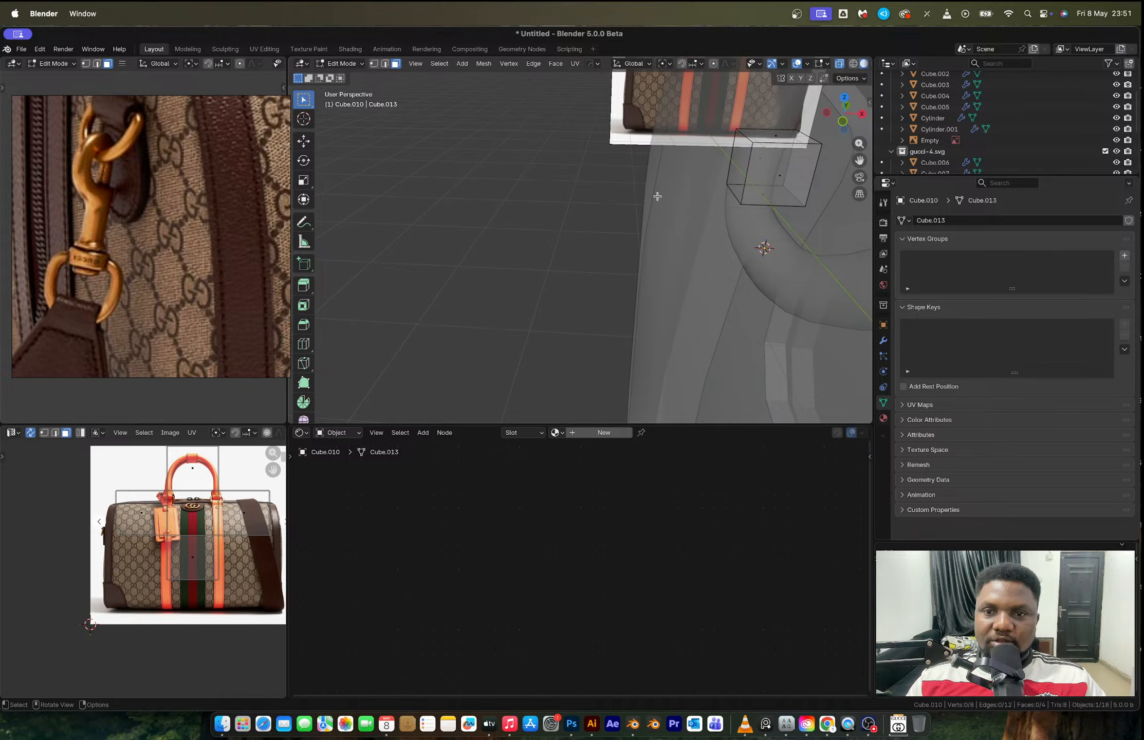
In front view, extrude the tube's left end outward and slightly down, and rotate the new end 39.1°.
left_click(833, 120)
middle_click_drag(671, 144, 666, 204, "shift")
key("1")
left_click_drag(686, 221, 656, 160)
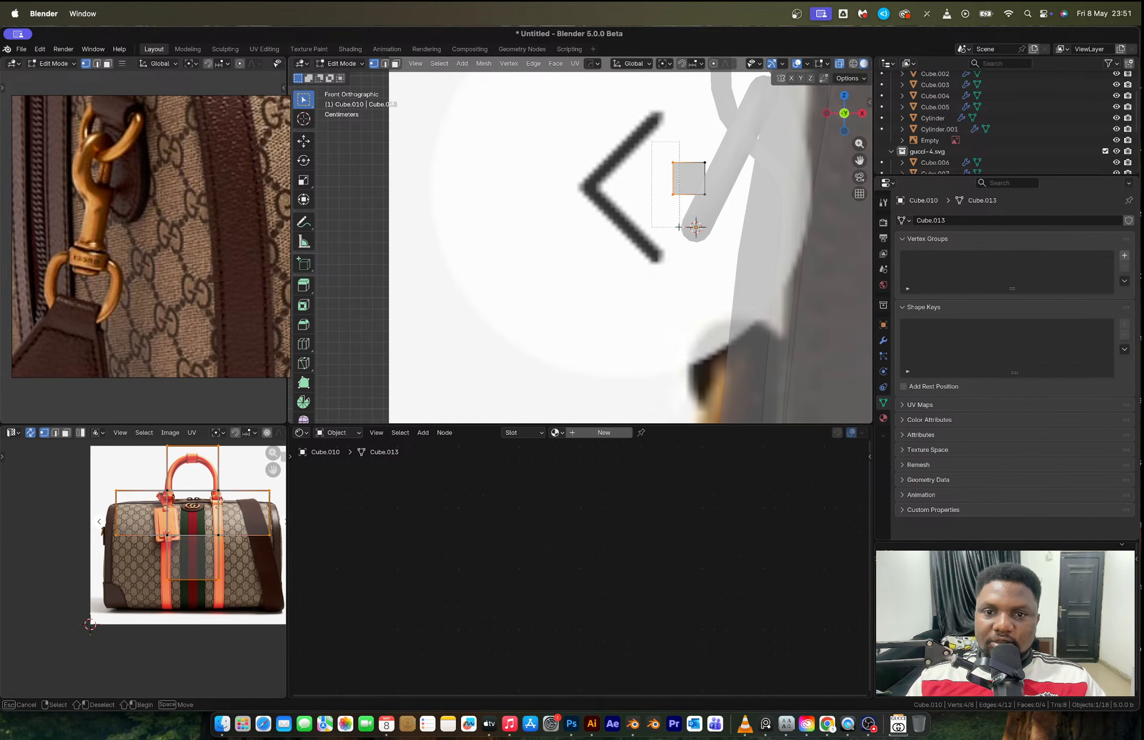
key("e")
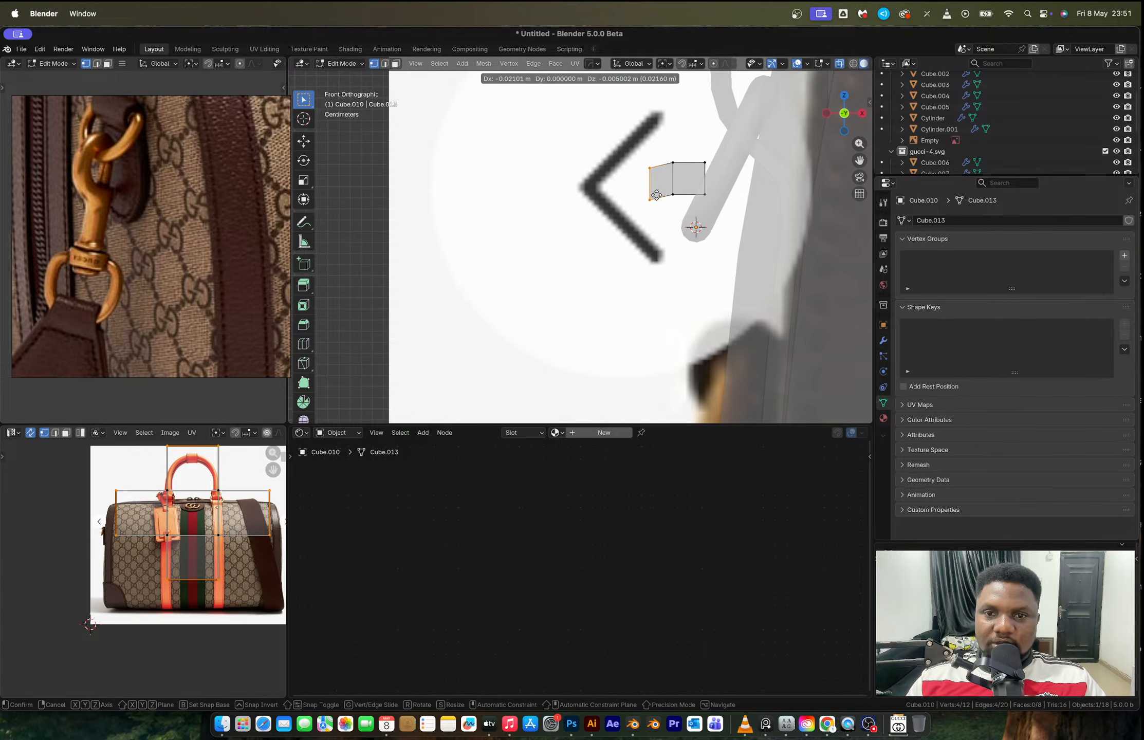
left_click(652, 204)
key("r")
left_click(724, 200)
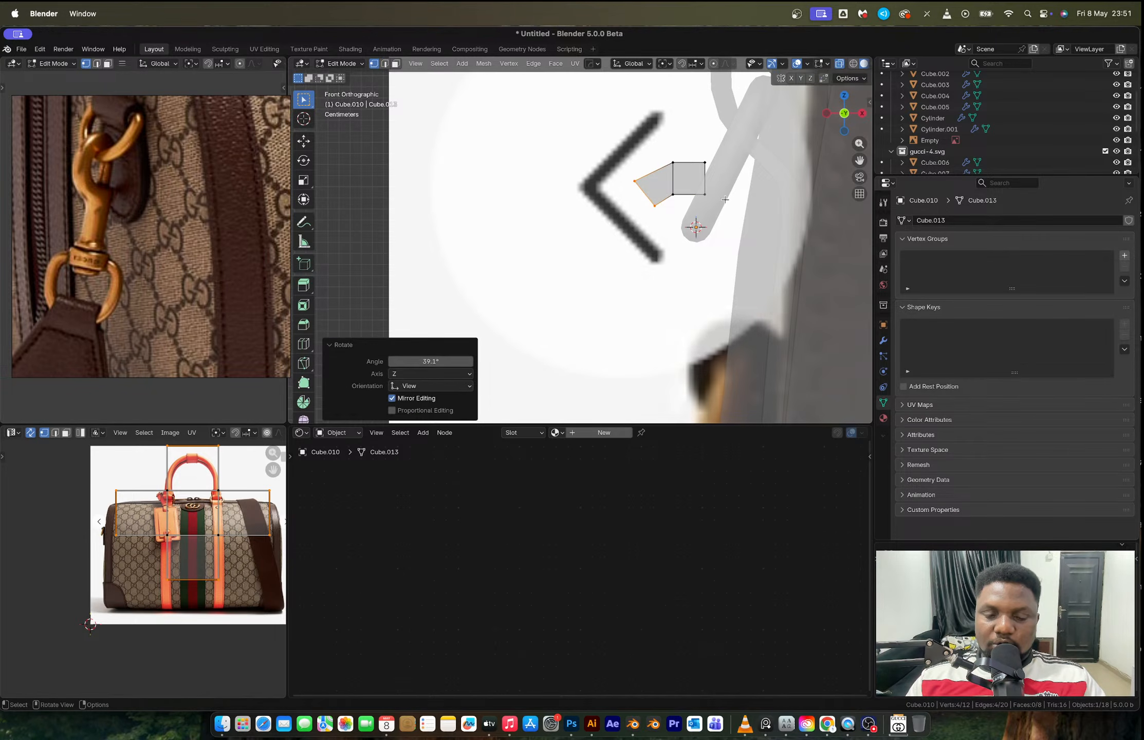
Extrude two more segments down the hook's outer curve, rotating their ends 51.4° and 51.9°.
key("e")
left_click(642, 249)
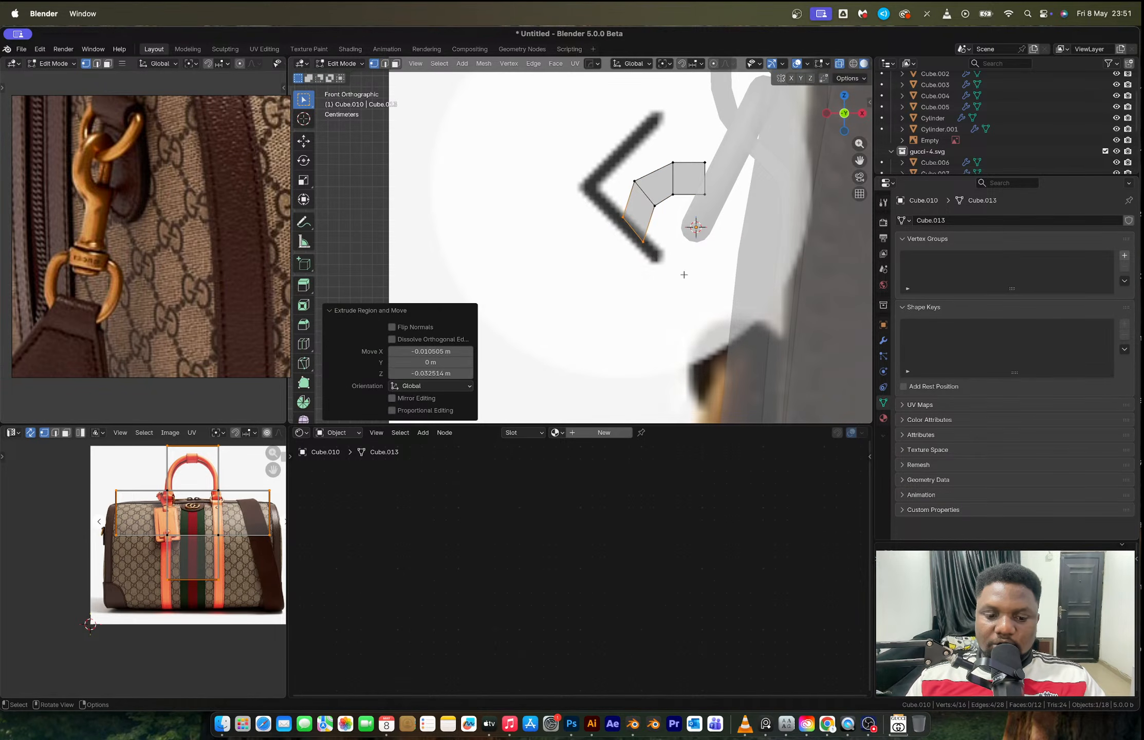
key("r")
left_click(715, 215)
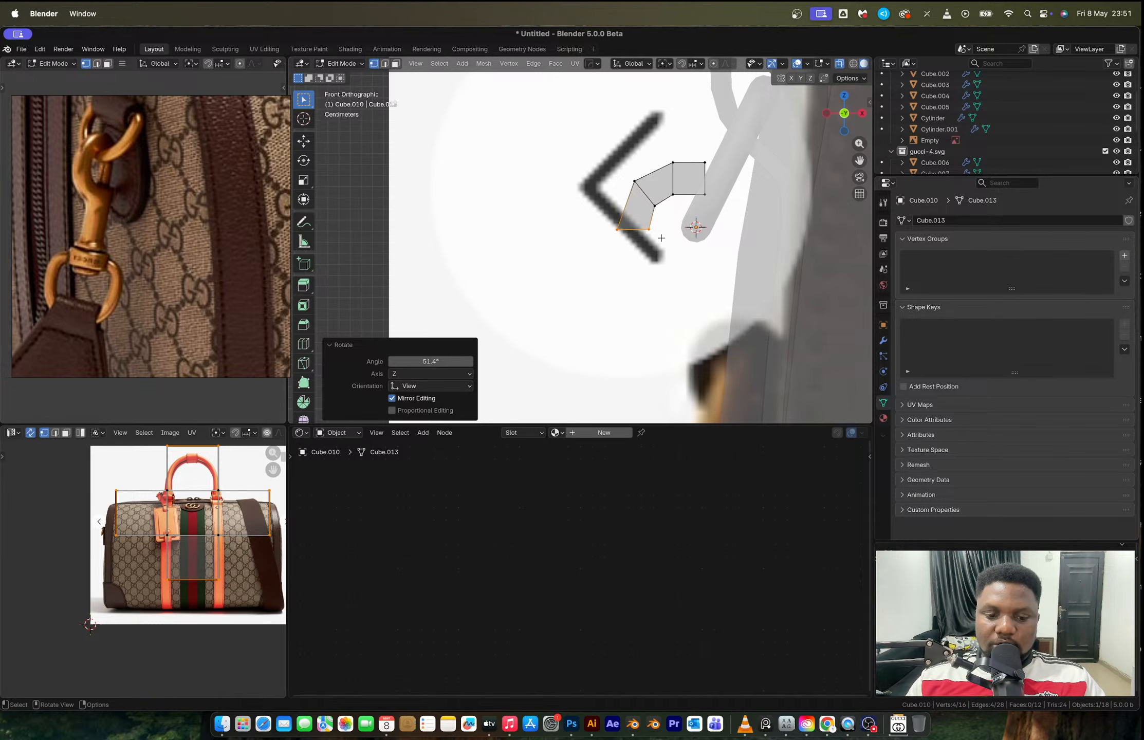
key("e")
left_click(655, 276)
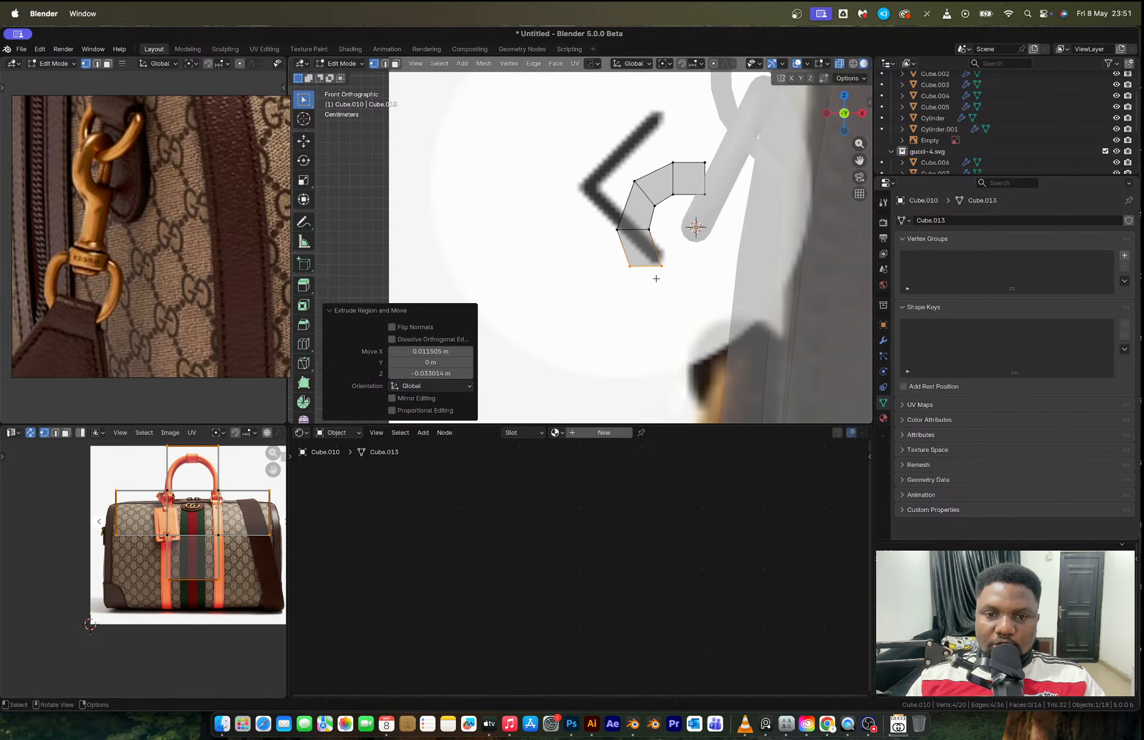
key("r")
left_click(690, 217)
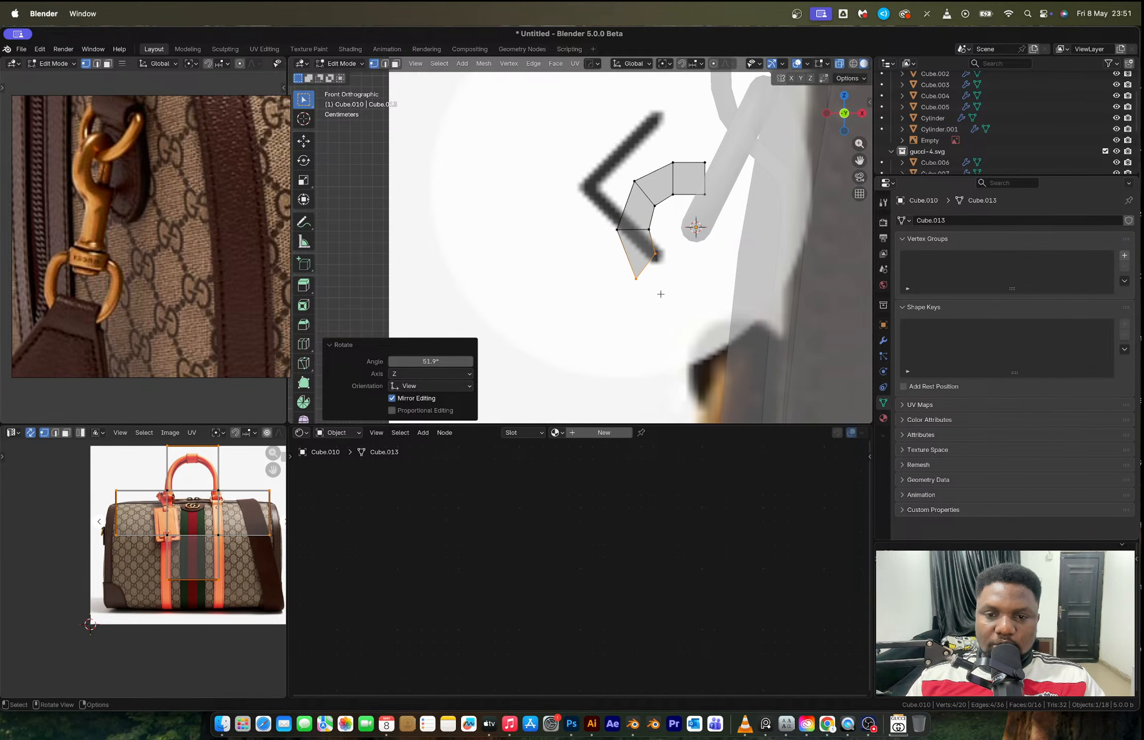
Extrude two segments to the right beneath the ring as the hook's lower arm, rotating the first one's end 44.4°.
key("e")
left_click(695, 297)
key("r")
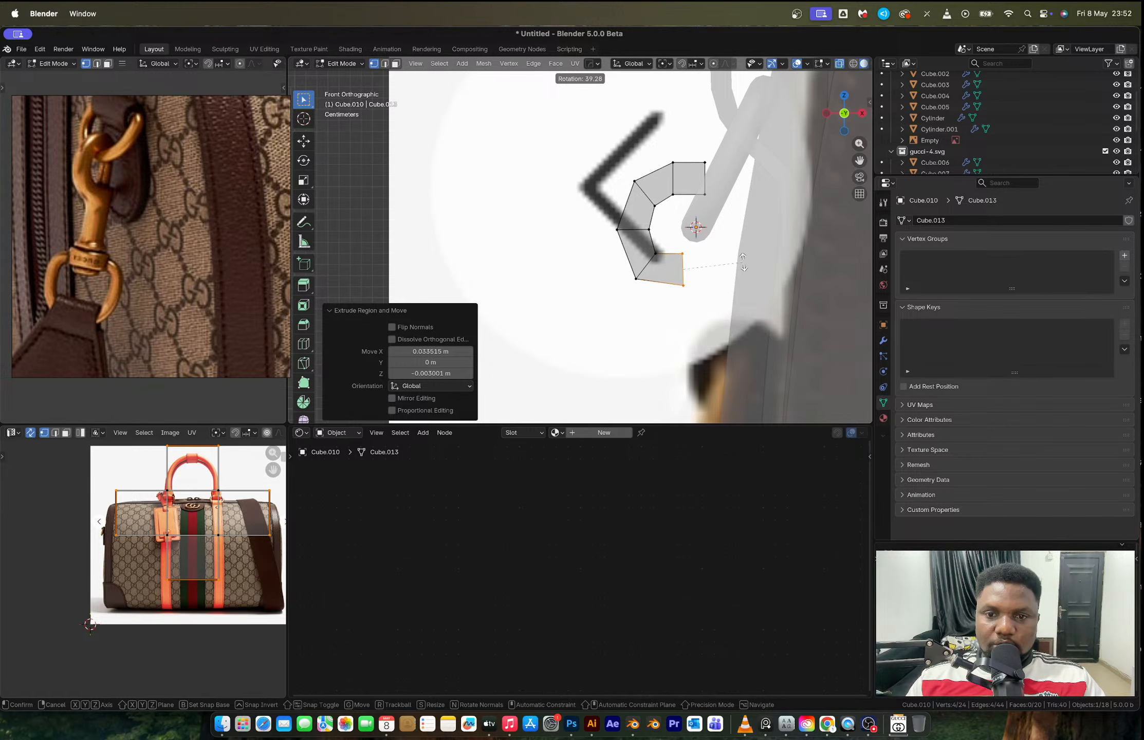
left_click(739, 257)
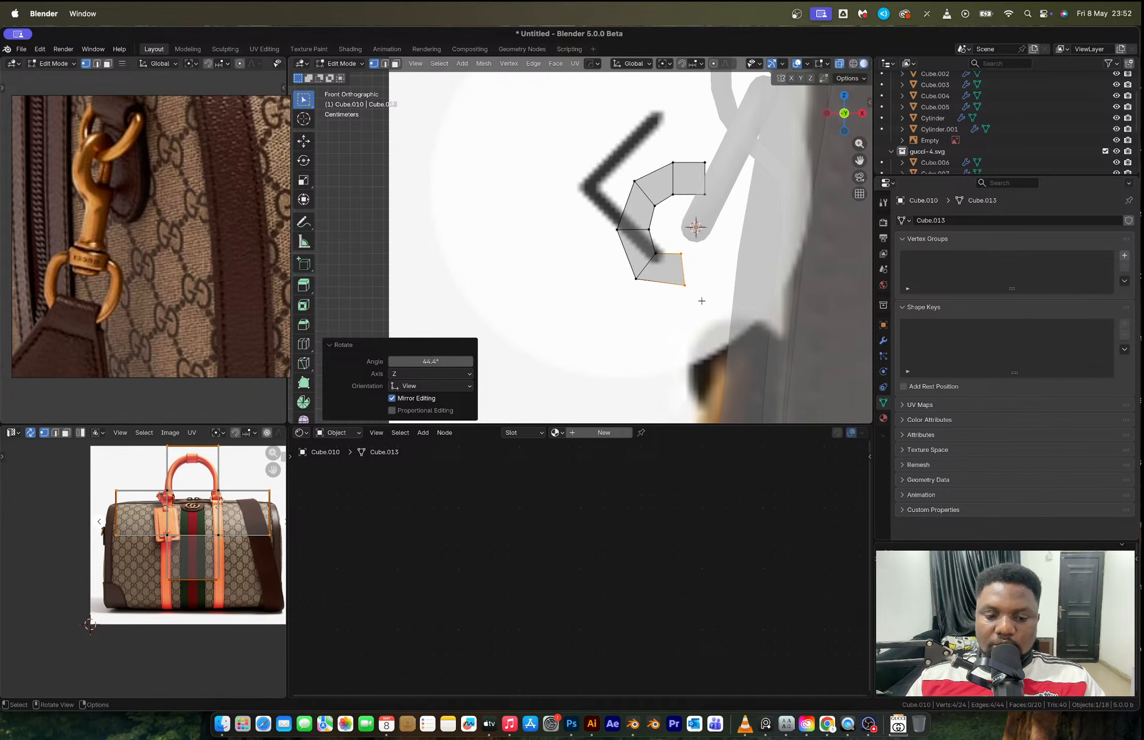
key("e")
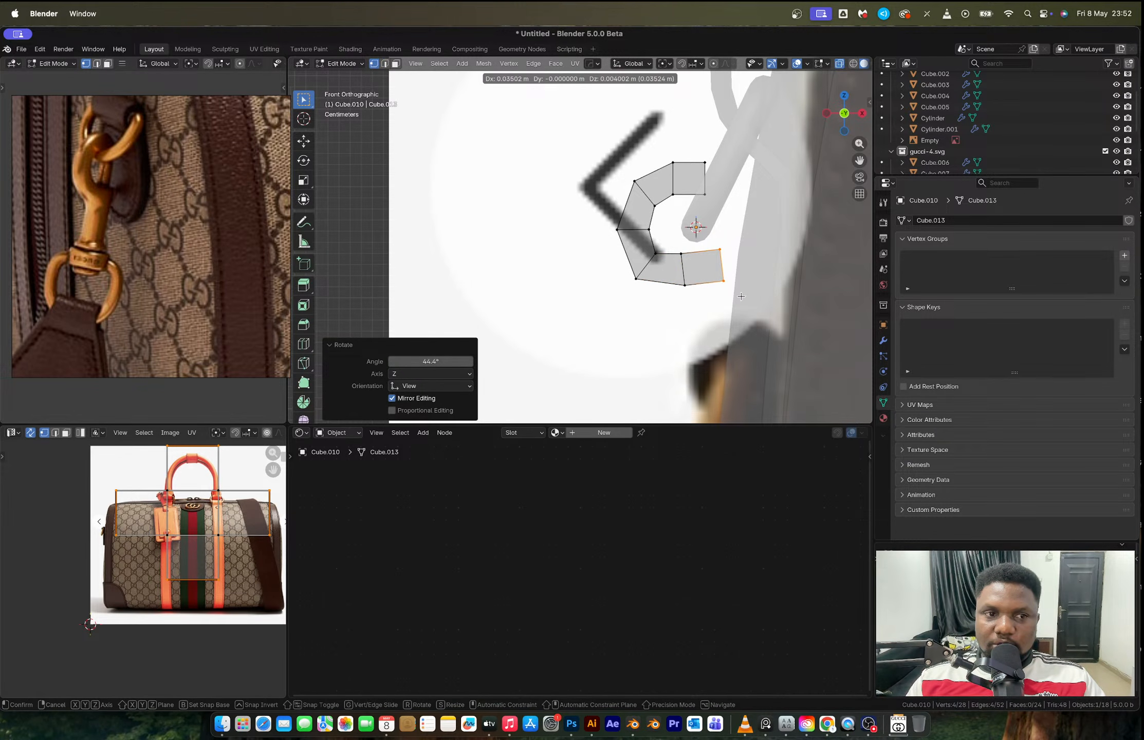
left_click(741, 296)
Rotate the hook's upper open end -4.73° and extrude it about 0.0195 m to the right across the ring.
left_click_drag(697, 153, 718, 209)
key("r")
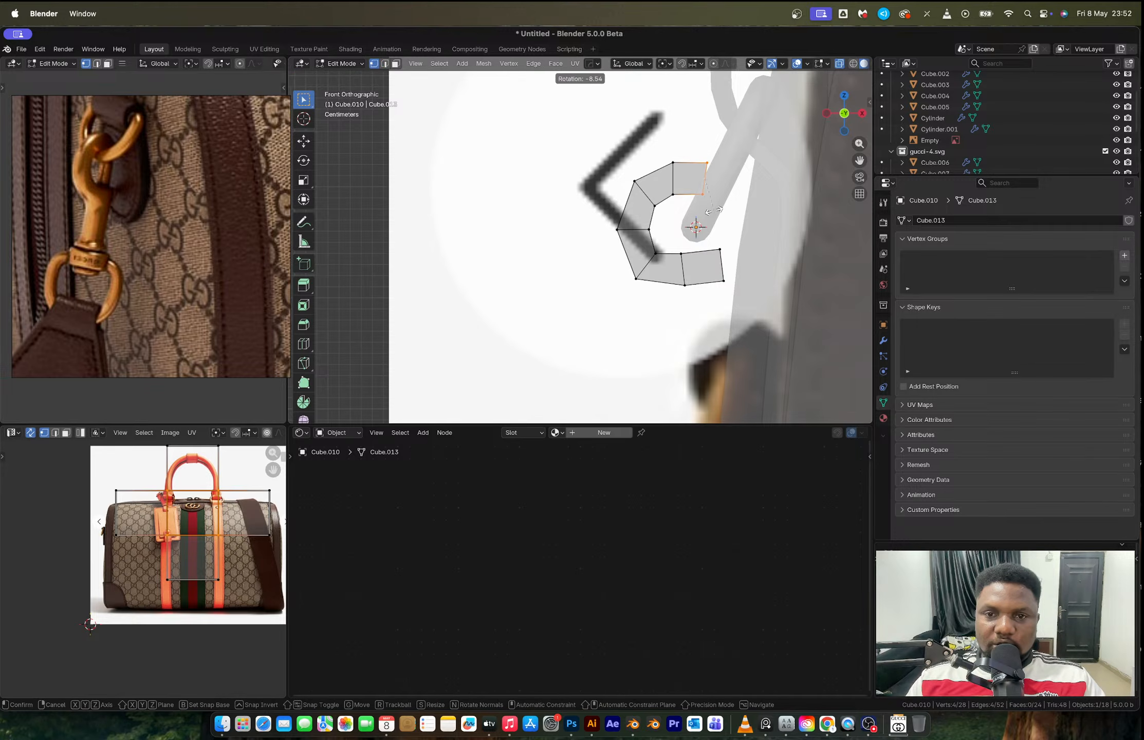
left_click(717, 212)
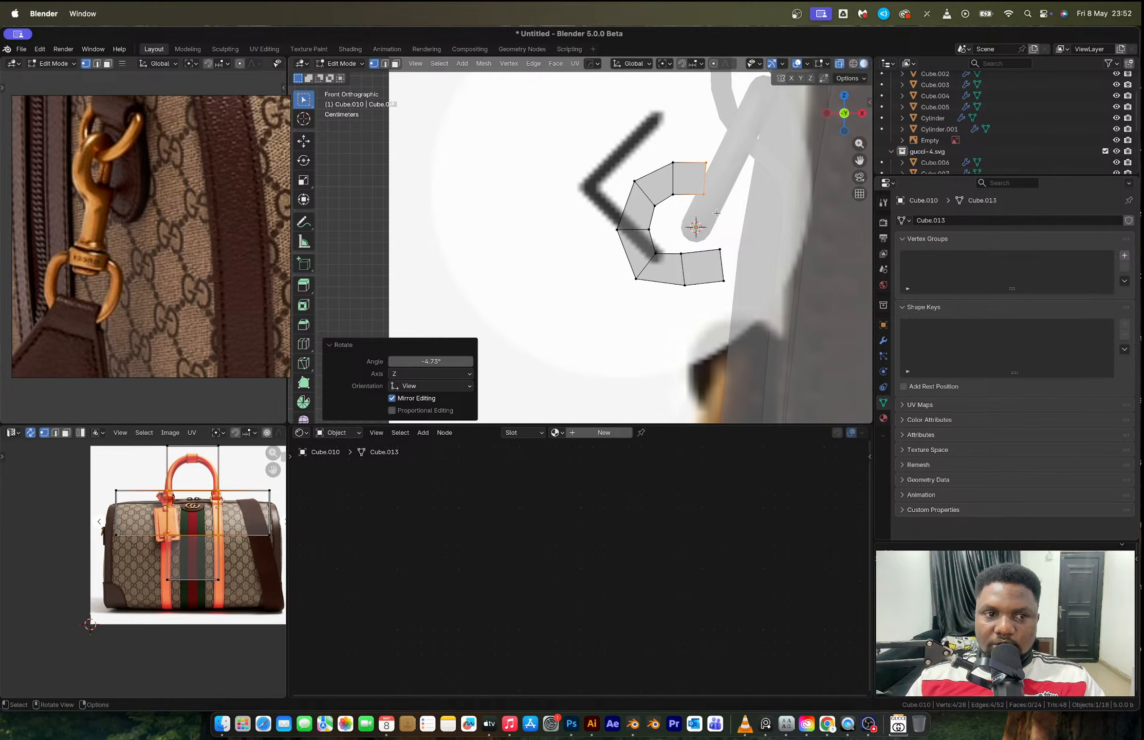
key("e")
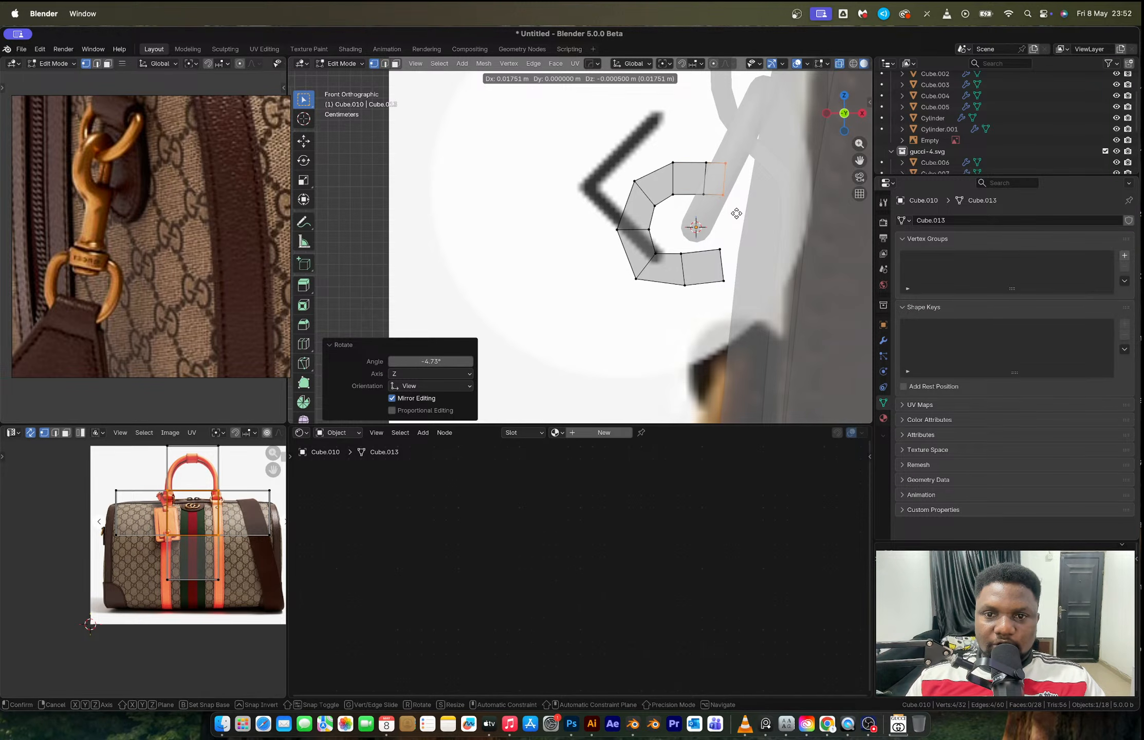
left_click(739, 213)
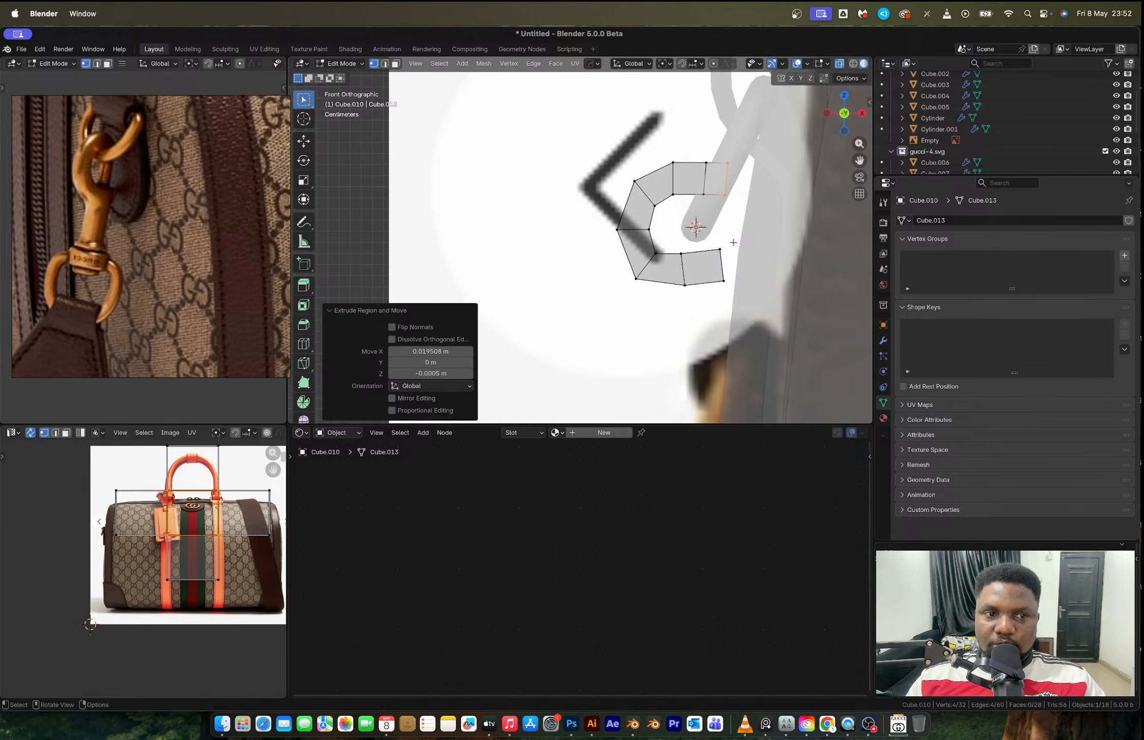
Move the bottom vertices at the lower arm's middle joint about -0.011 m in X and 0.0015 m in Z.
left_click(679, 283)
key("g")
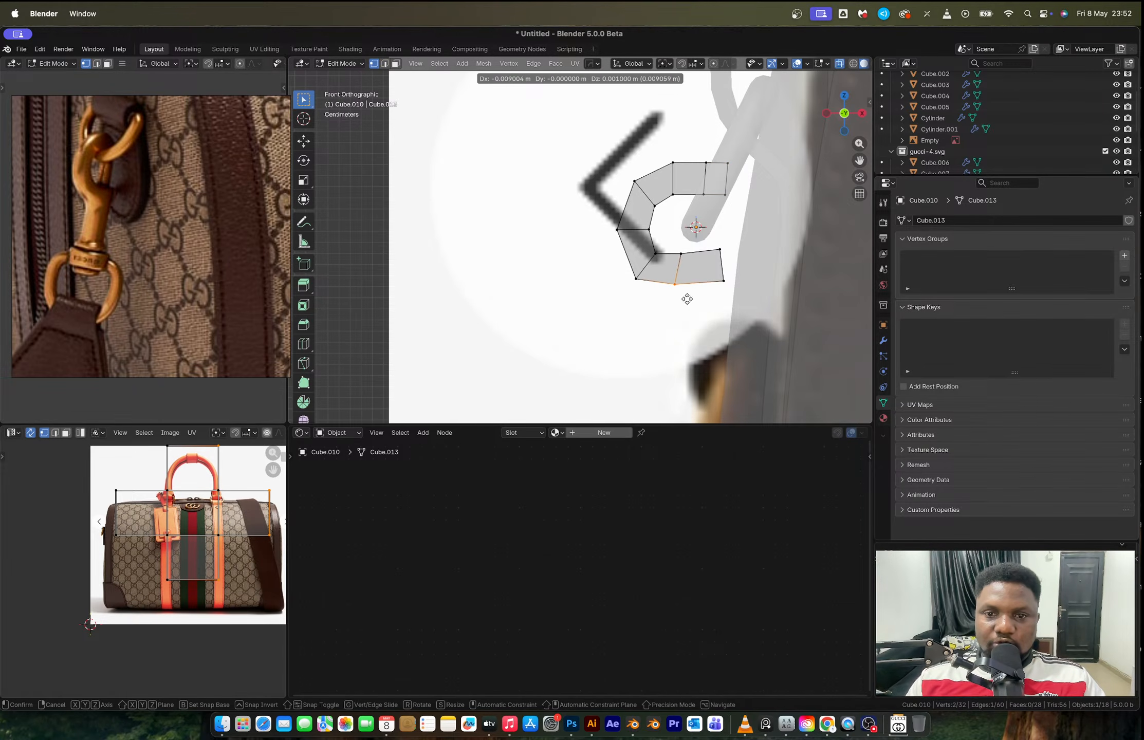
left_click(685, 298)
middle_click_drag(685, 299, 747, 184)
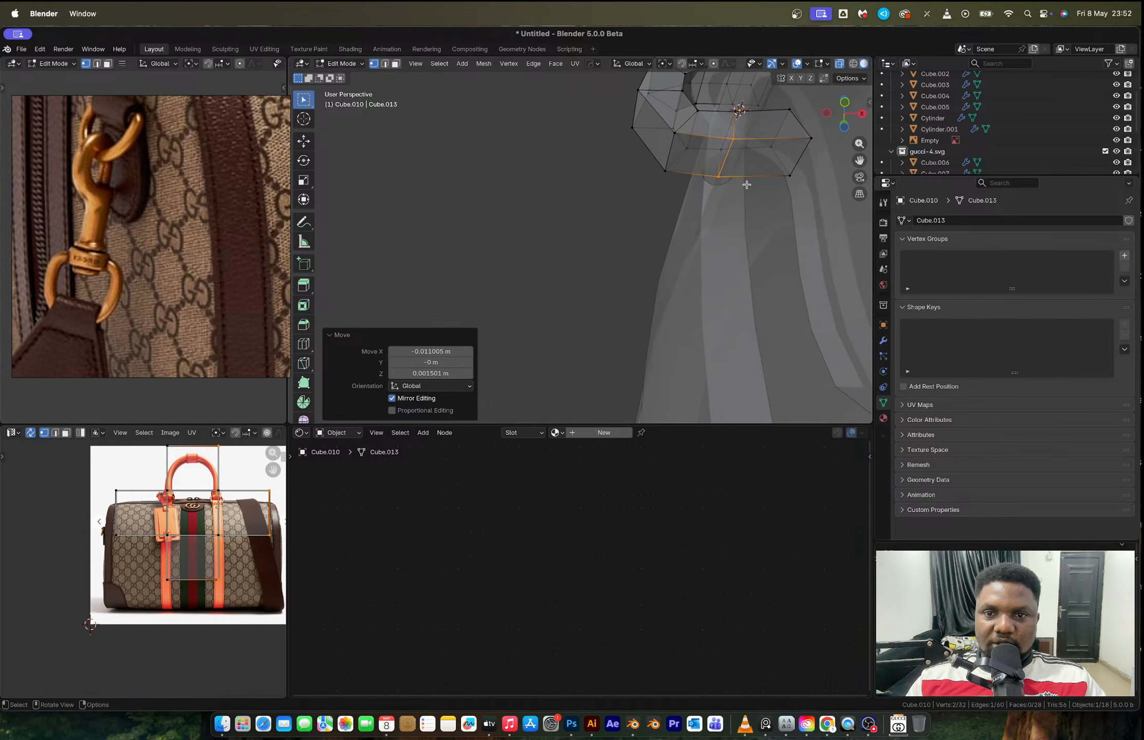
key("3")
left_click(762, 160)
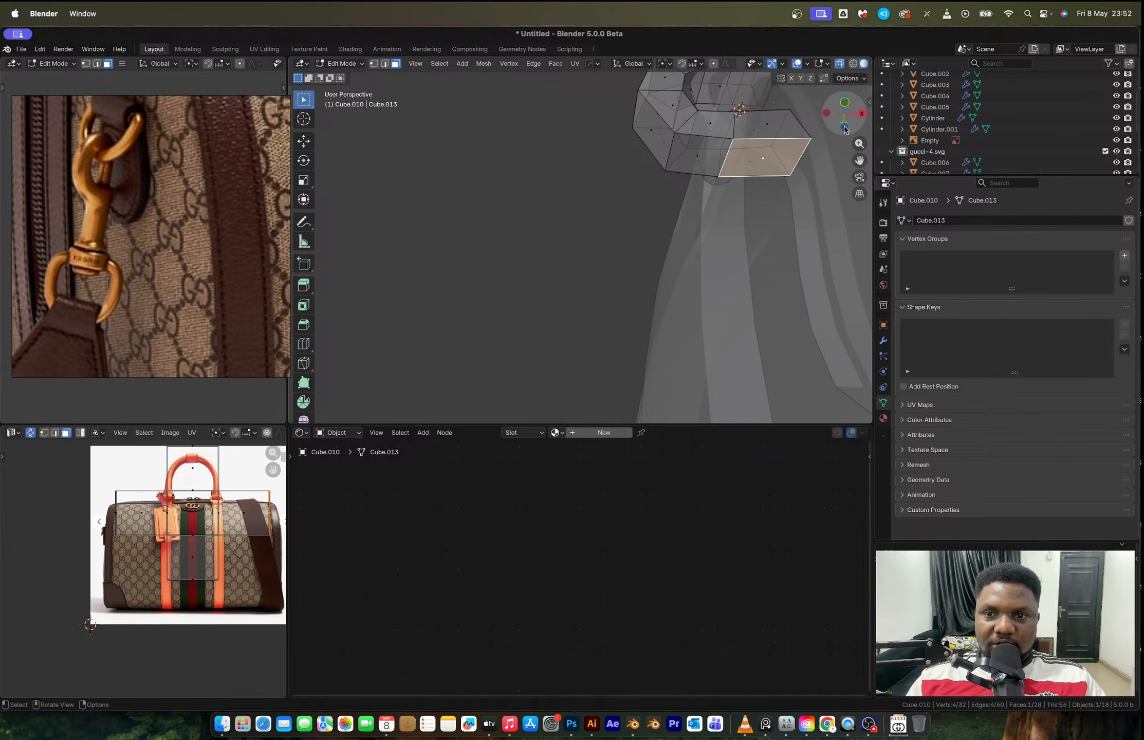
left_click(842, 106)
middle_click_drag(722, 268, 712, 212, "shift")
key("e")
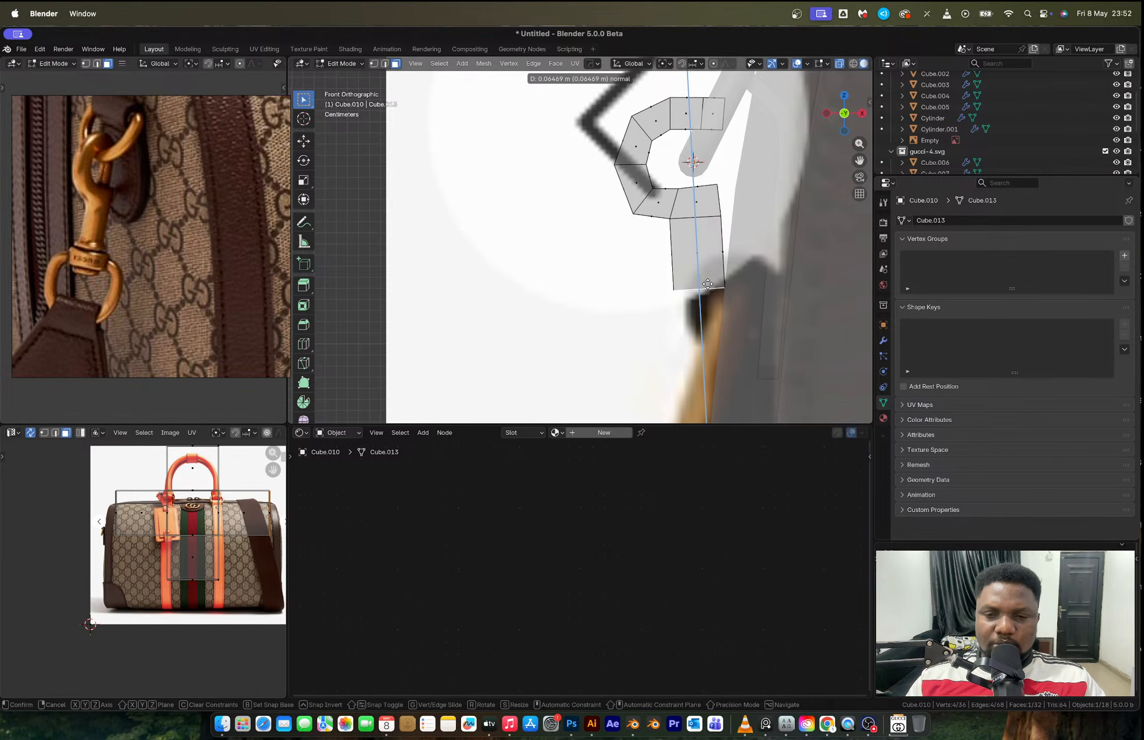
right_click(708, 284)
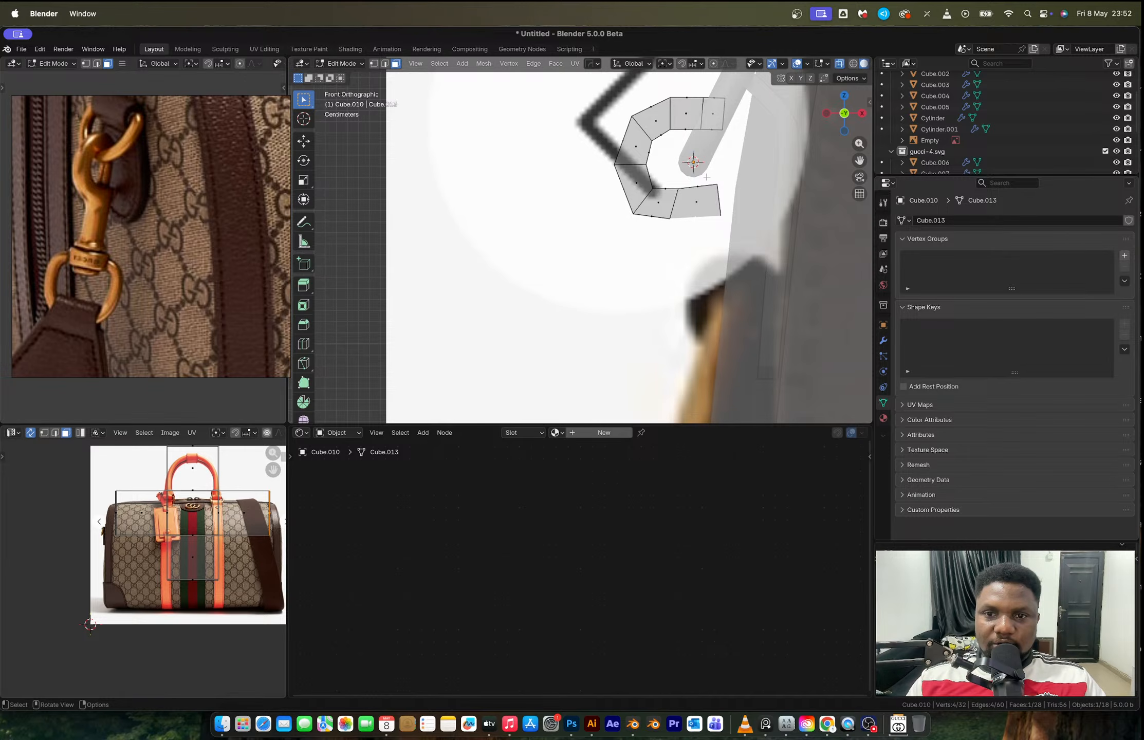
Shift the end vertices of the hook's lower arm slightly left to shorten its last segment.
key("1")
key("g")
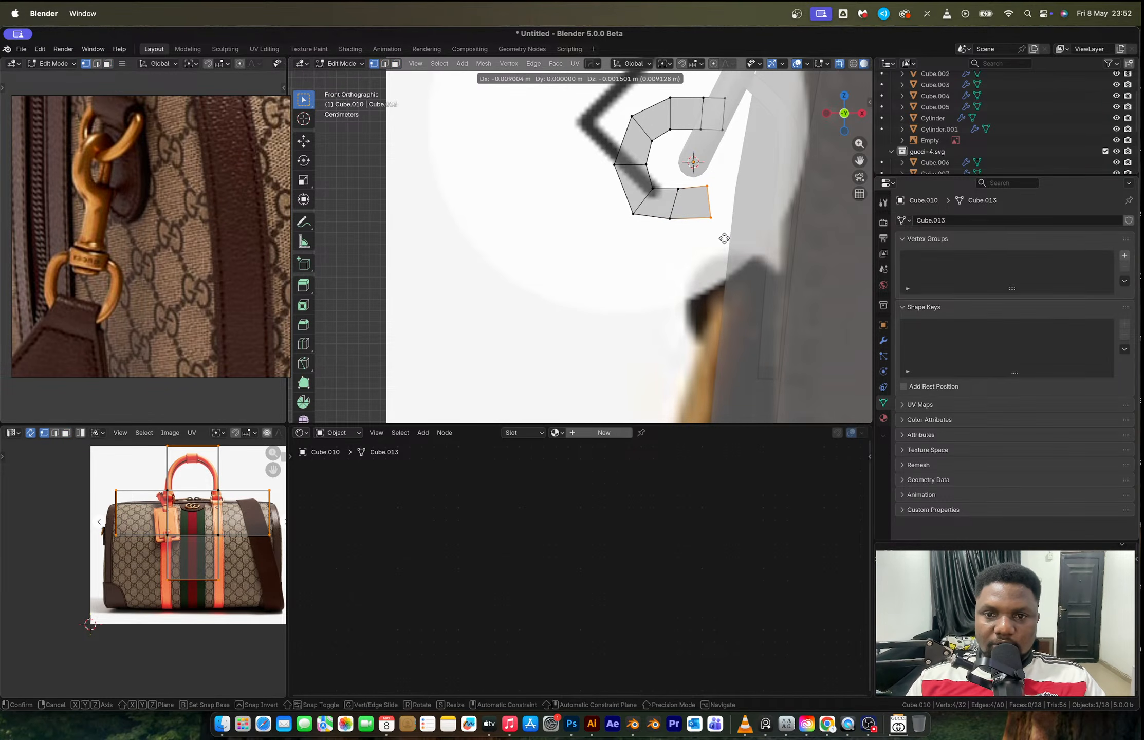
left_click(723, 239)
Extrude the underside face of the lower arm's last segment about 0.081 m downward and shift its end to the left.
middle_click_drag(722, 239, 721, 163)
key("2")
left_click(719, 101)
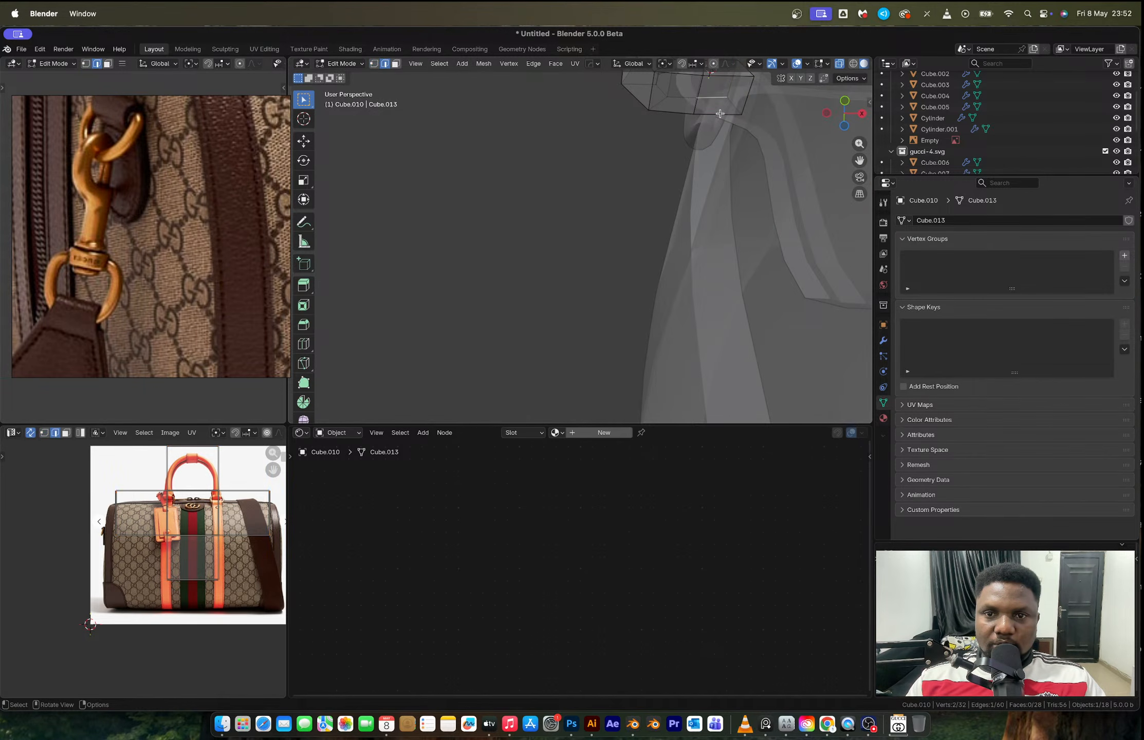
key("alt+z")
left_click(719, 96)
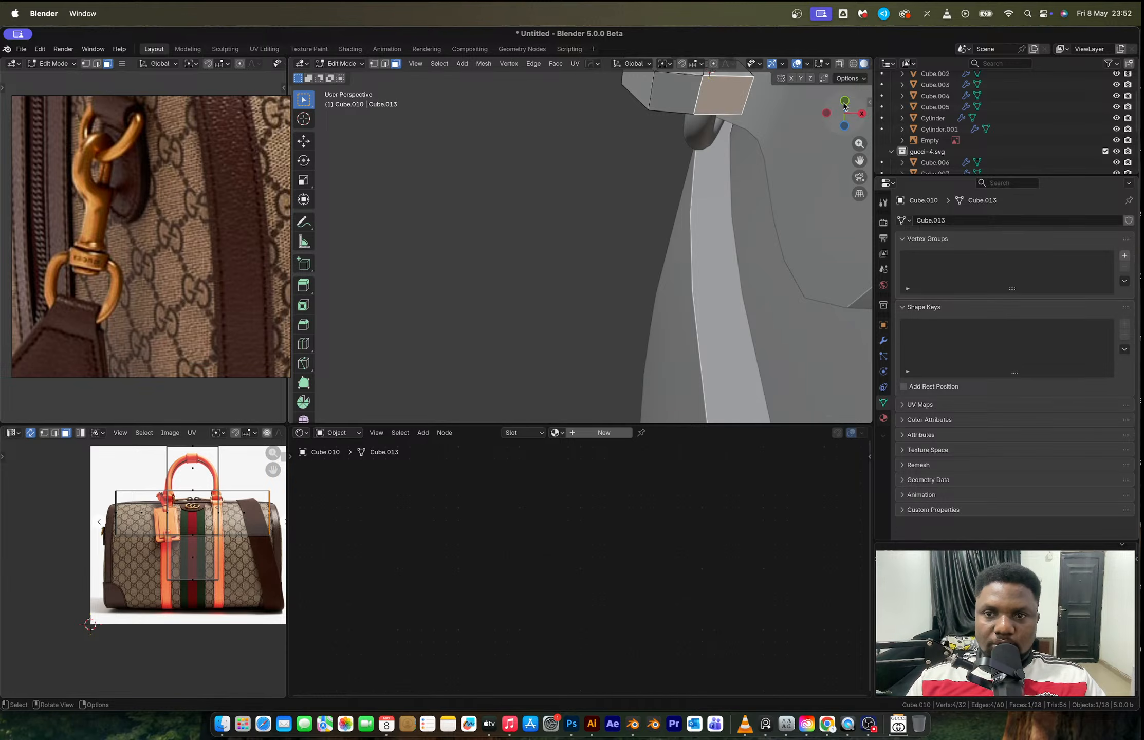
left_click(845, 101)
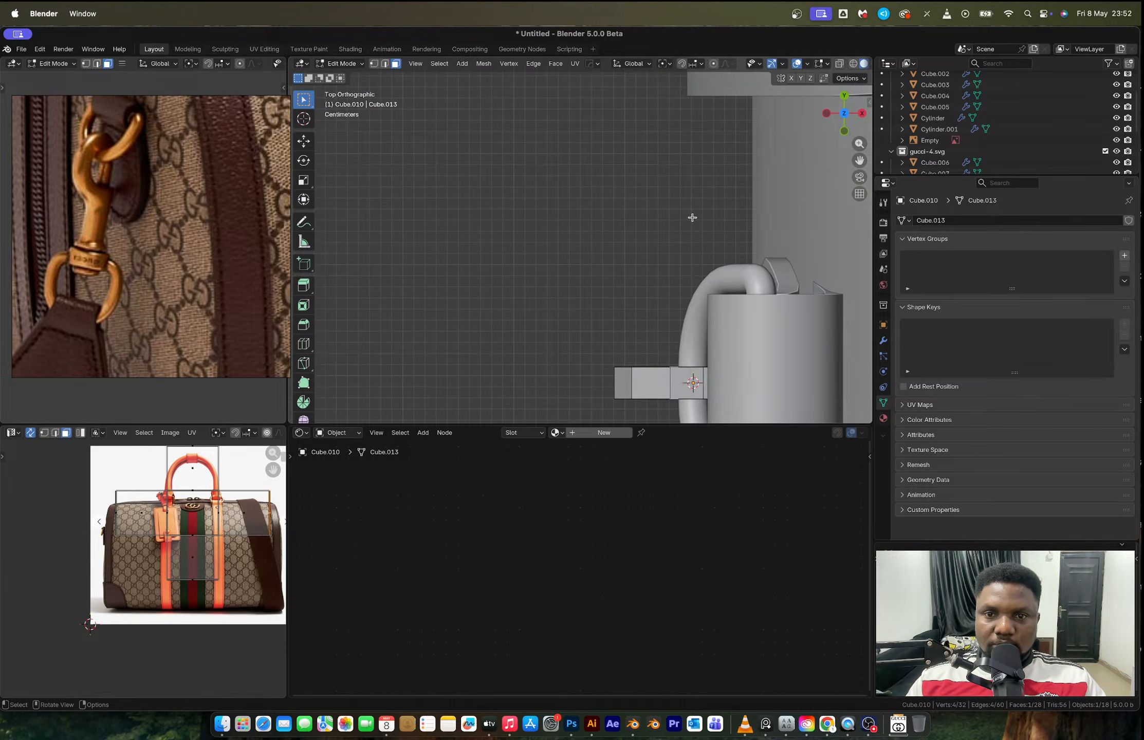
left_click(845, 131)
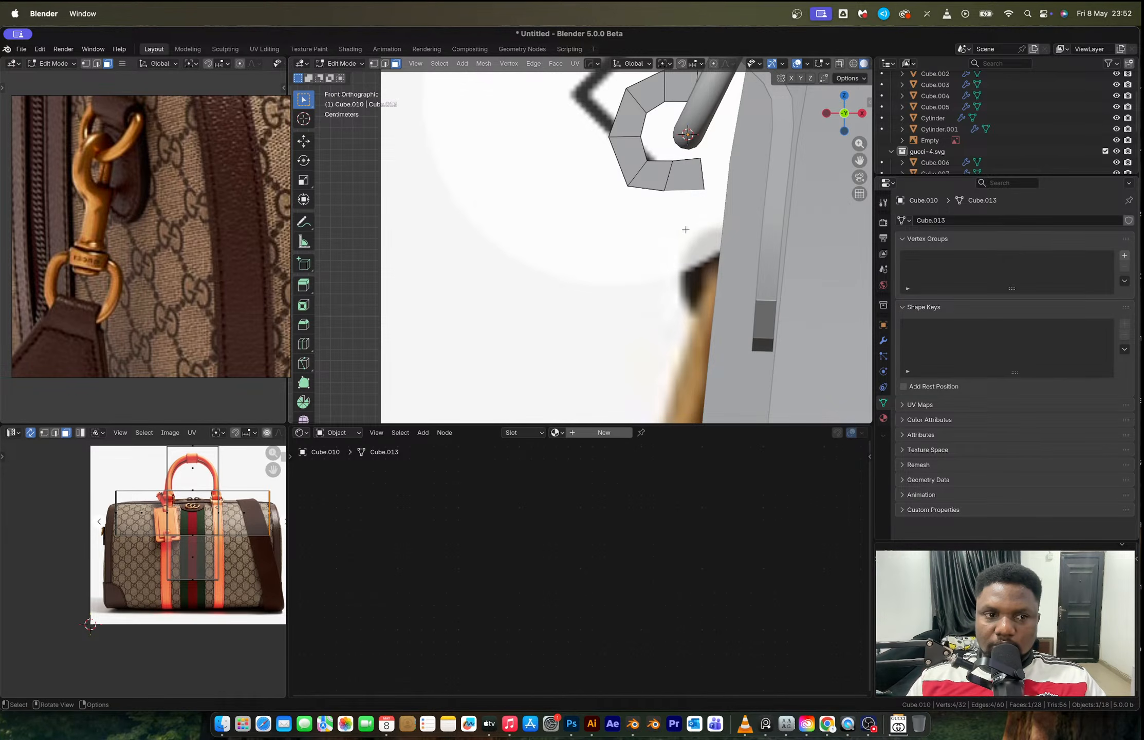
key("e")
left_click(674, 318)
key("g")
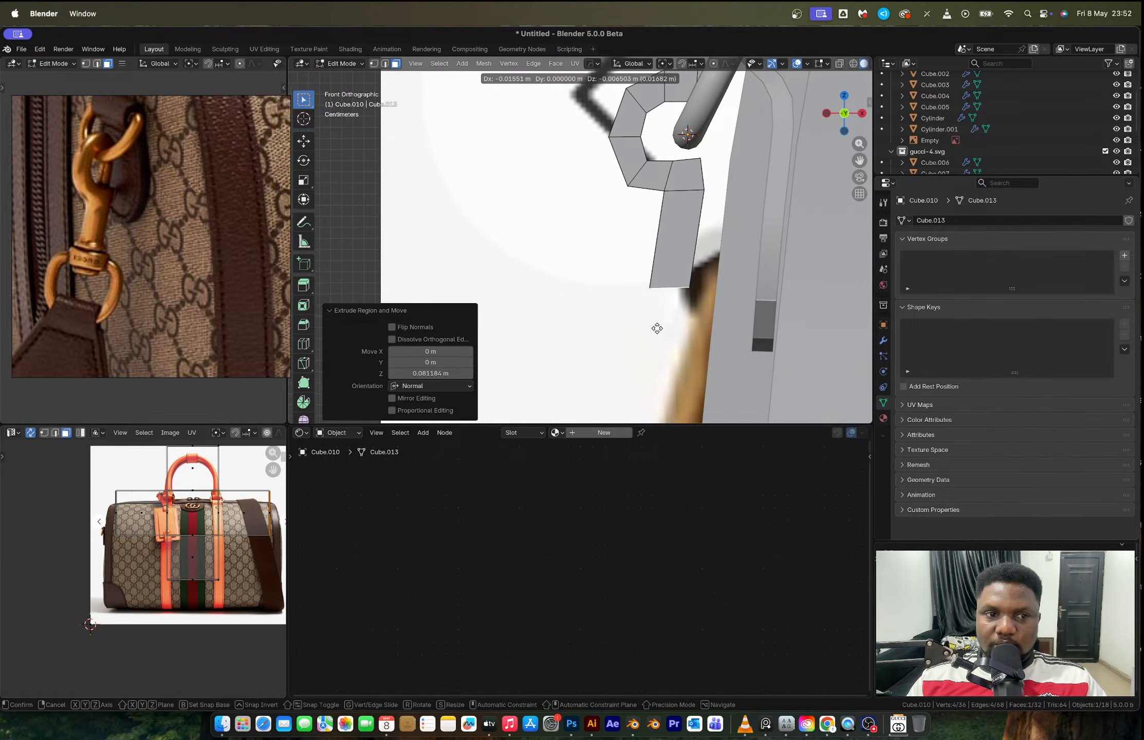
left_click(657, 328)
Apply a level 1 subdivision surface to the whole hook object.
key("Tab")
key("ctrl+1")
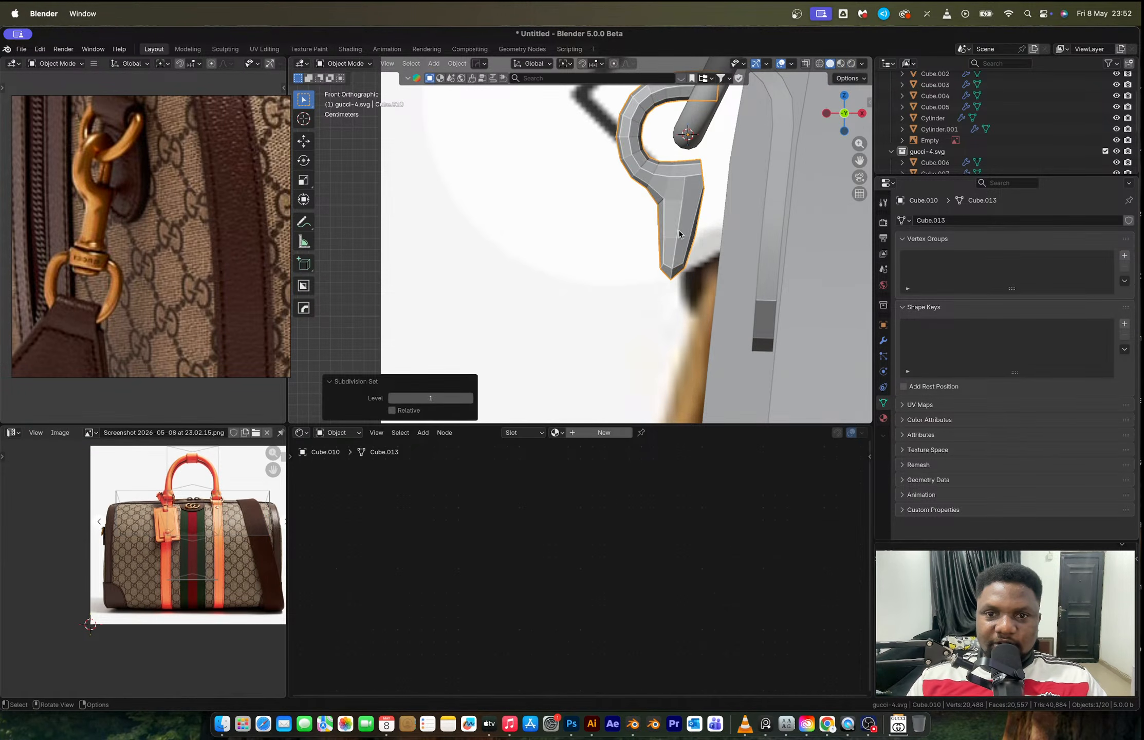
middle_click_drag(695, 263, 601, 222)
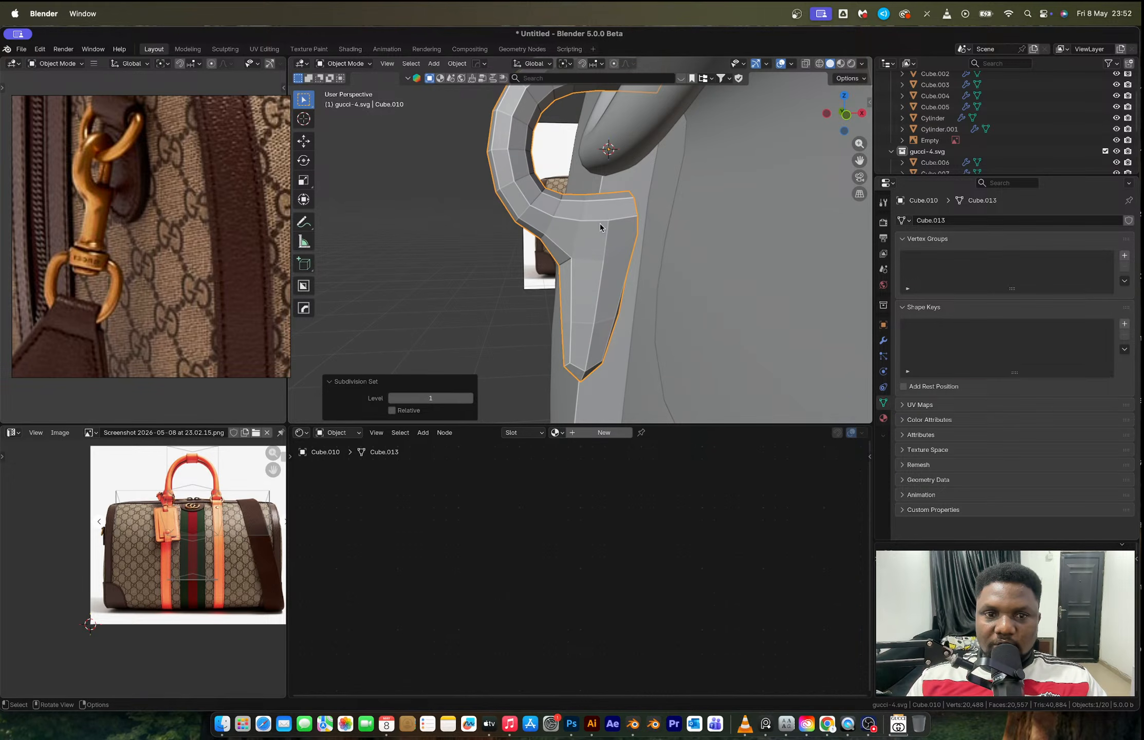
Add a loop cut near the shank's top with factor 0.904 and another across the lower arm just before the shank.
key("Tab")
key("ctrl+r")
left_click(575, 298)
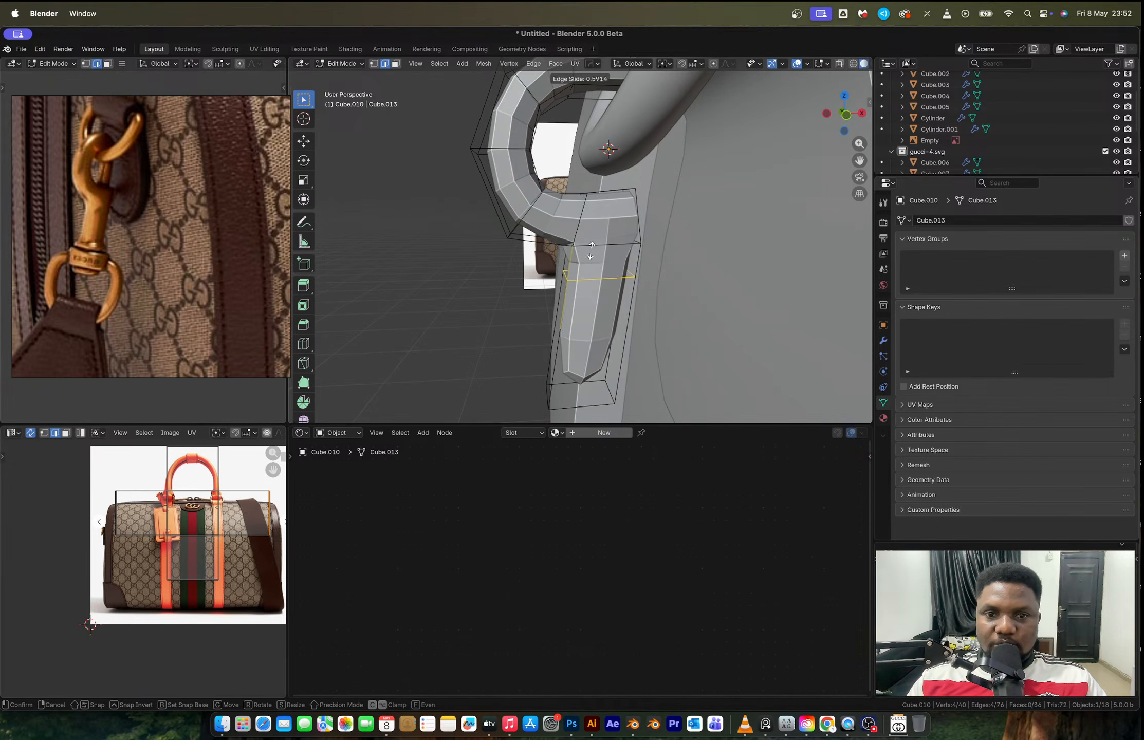
left_click(595, 227)
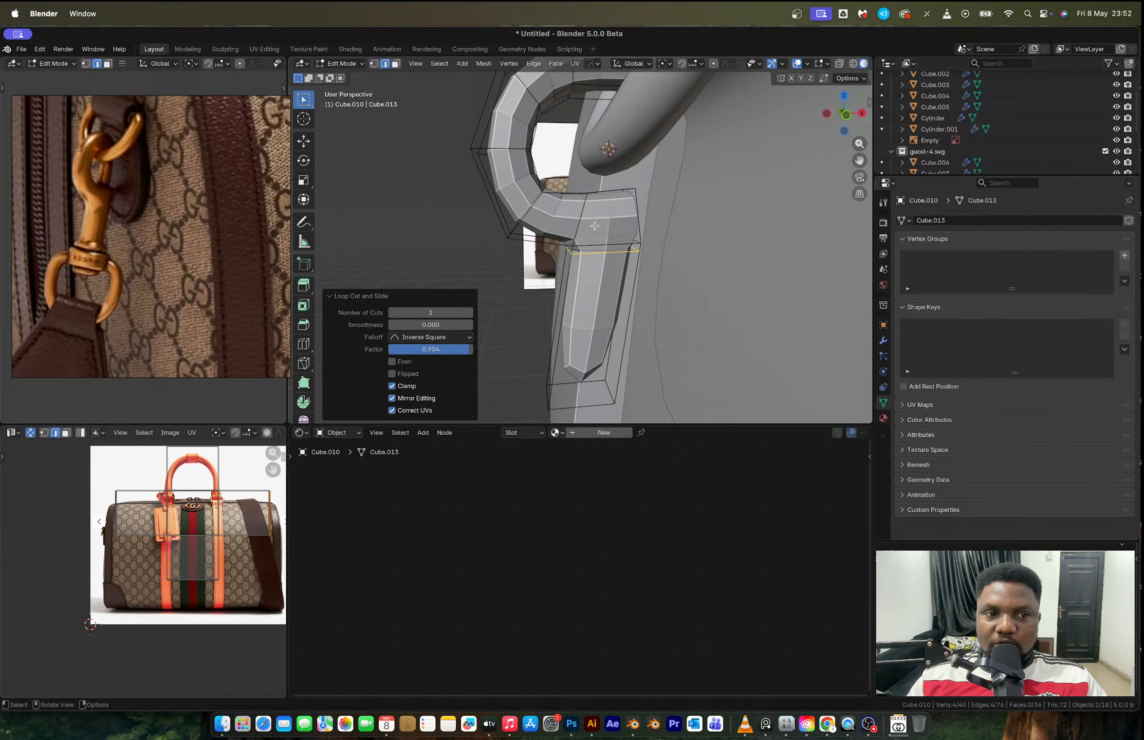
key("ctrl+r")
left_click(579, 213)
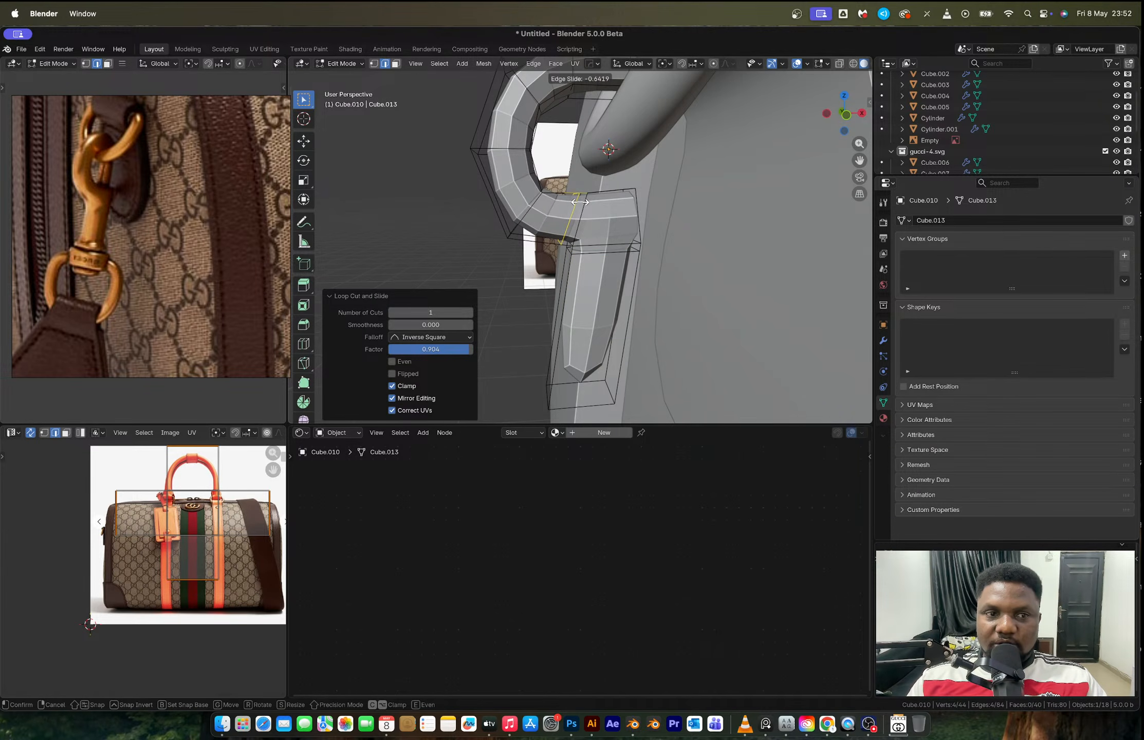
left_click(579, 202)
Move the upper edge of the lower arm's open end about 0.005 m outward along X.
mouse_move(579, 202)
middle_mouse_down()
mouse_move(569, 232)
mouse_move(571, 222)
middle_mouse_up()
left_click(561, 221)
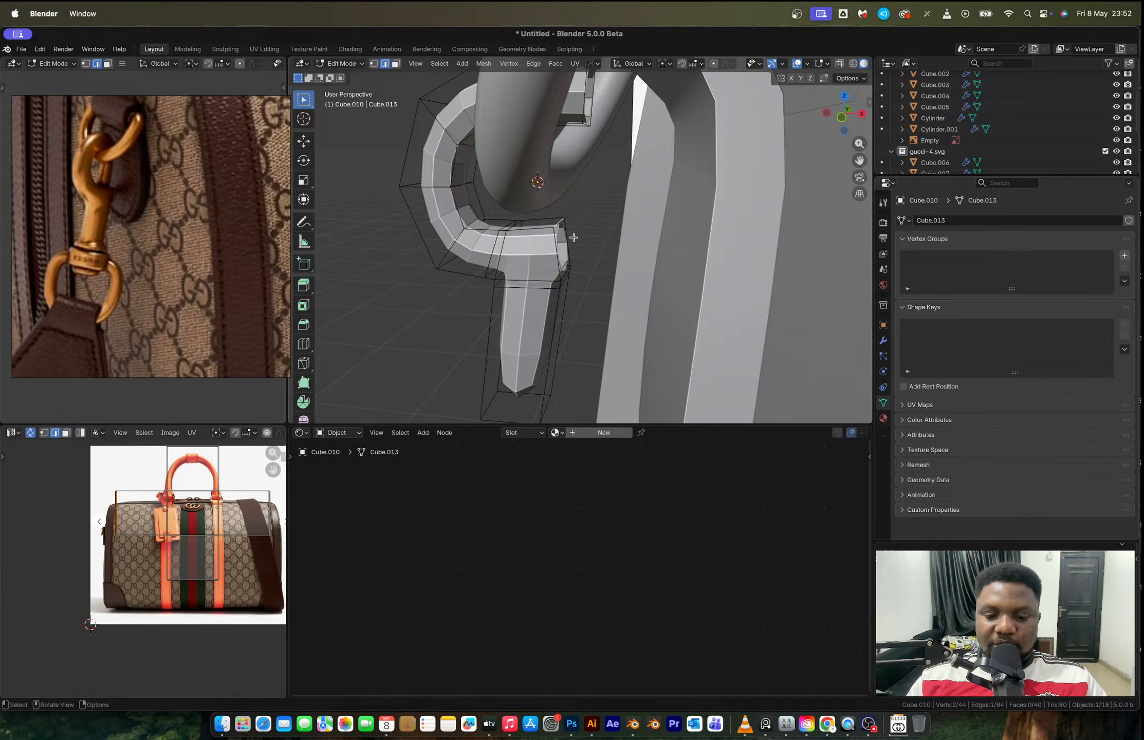
key("g")
key("y")
key("x")
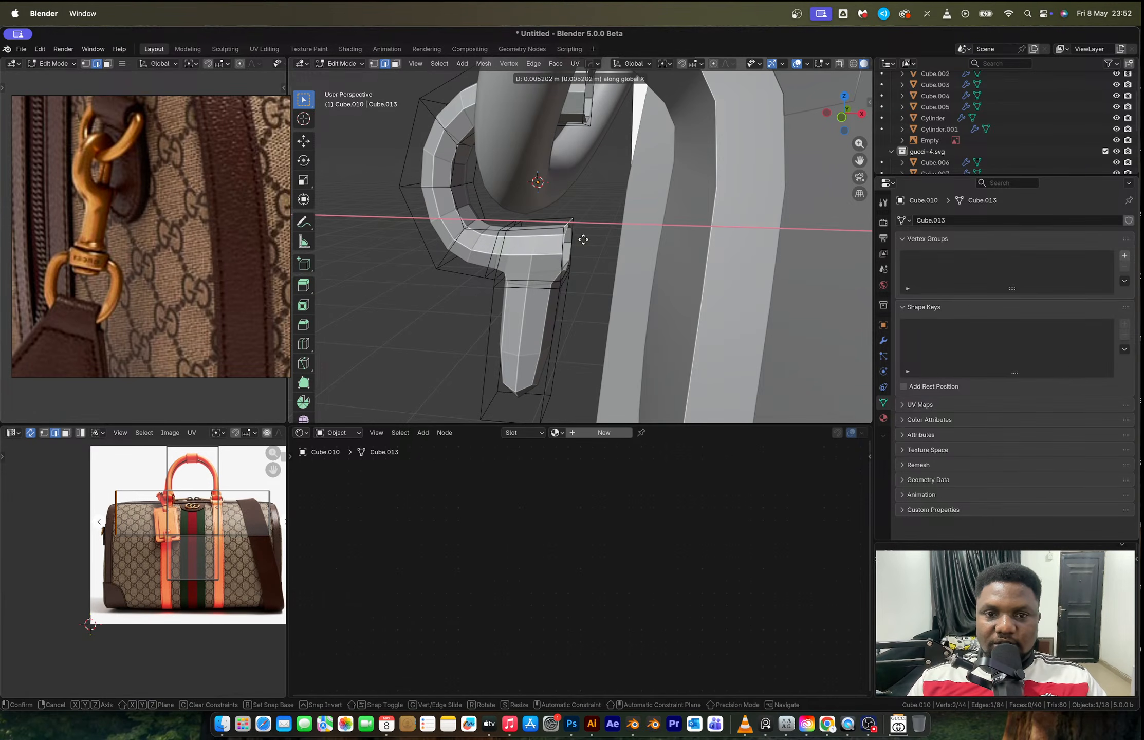
left_click(583, 239)
Fill the open end of the hook's lower arm with a face, using its boundary edges.
left_click(568, 271, "shift")
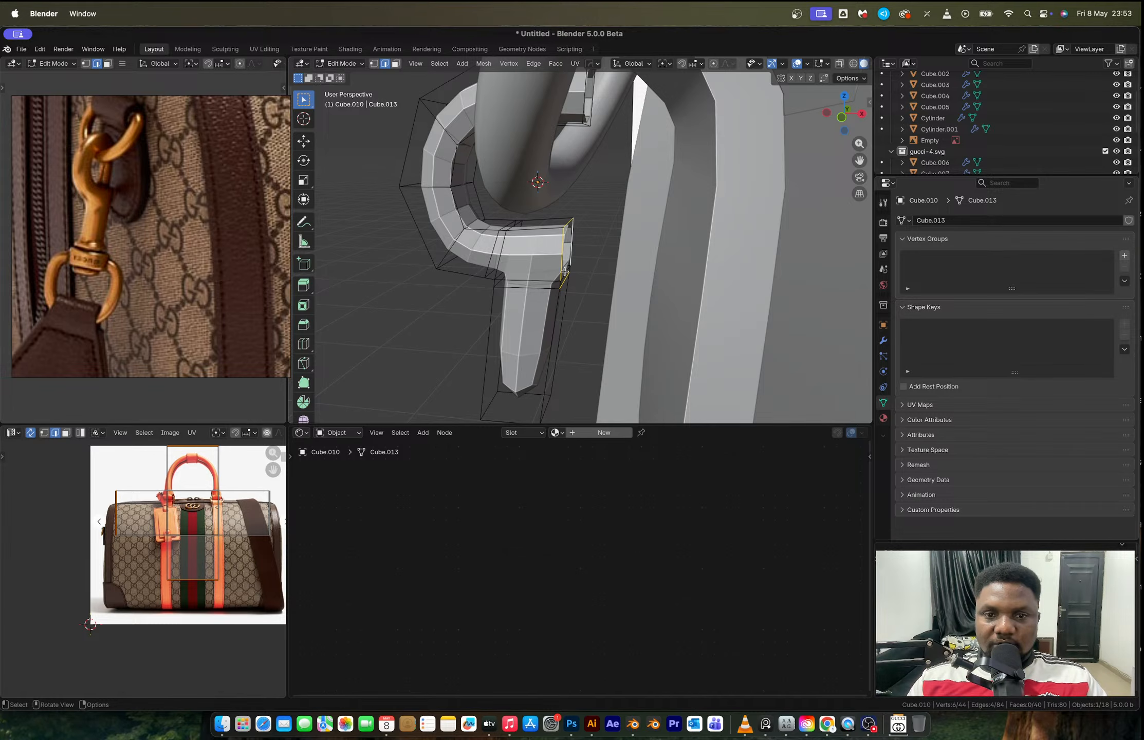
scroll(562, 279, "up", 5)
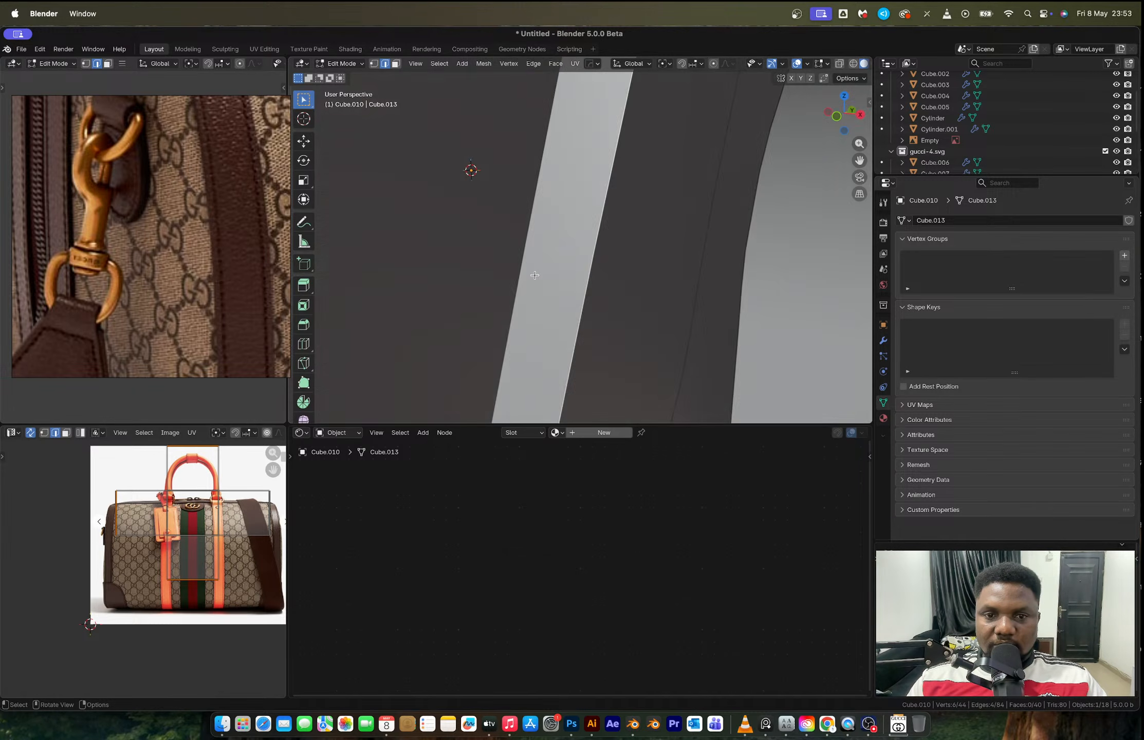
scroll(545, 274, "down", 5)
middle_click_drag(557, 276, 541, 277)
scroll(542, 277, "up", 3)
left_click(540, 283, "ctrl")
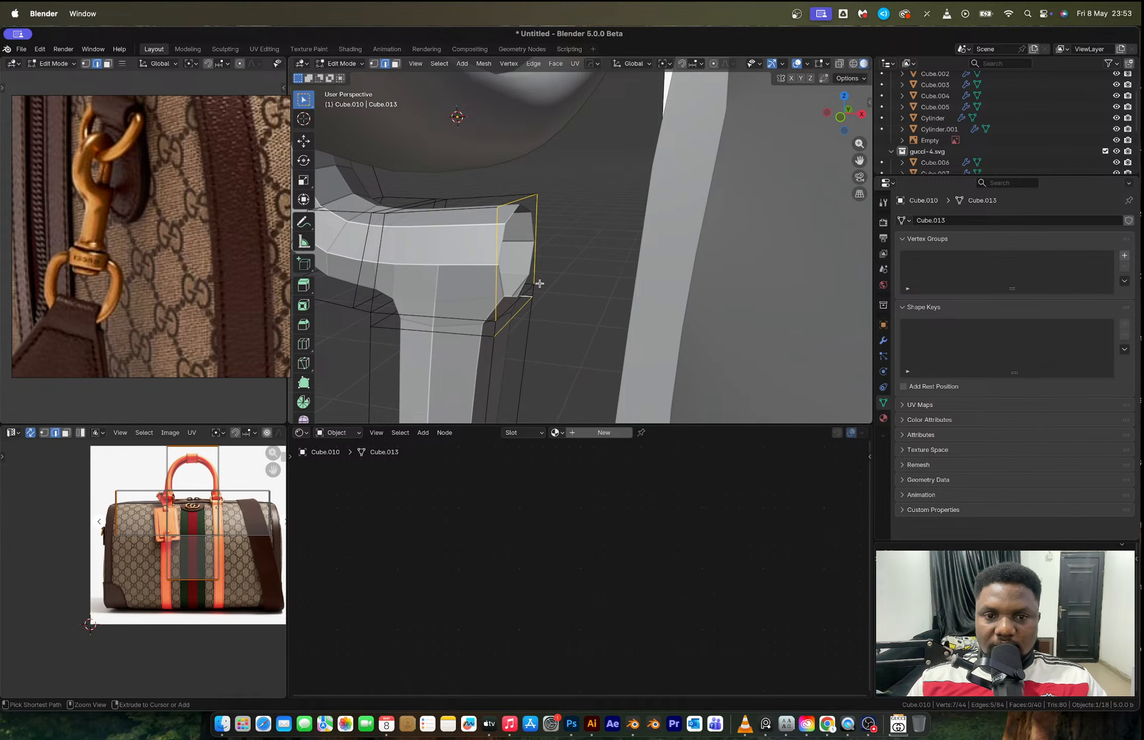
left_click(513, 299)
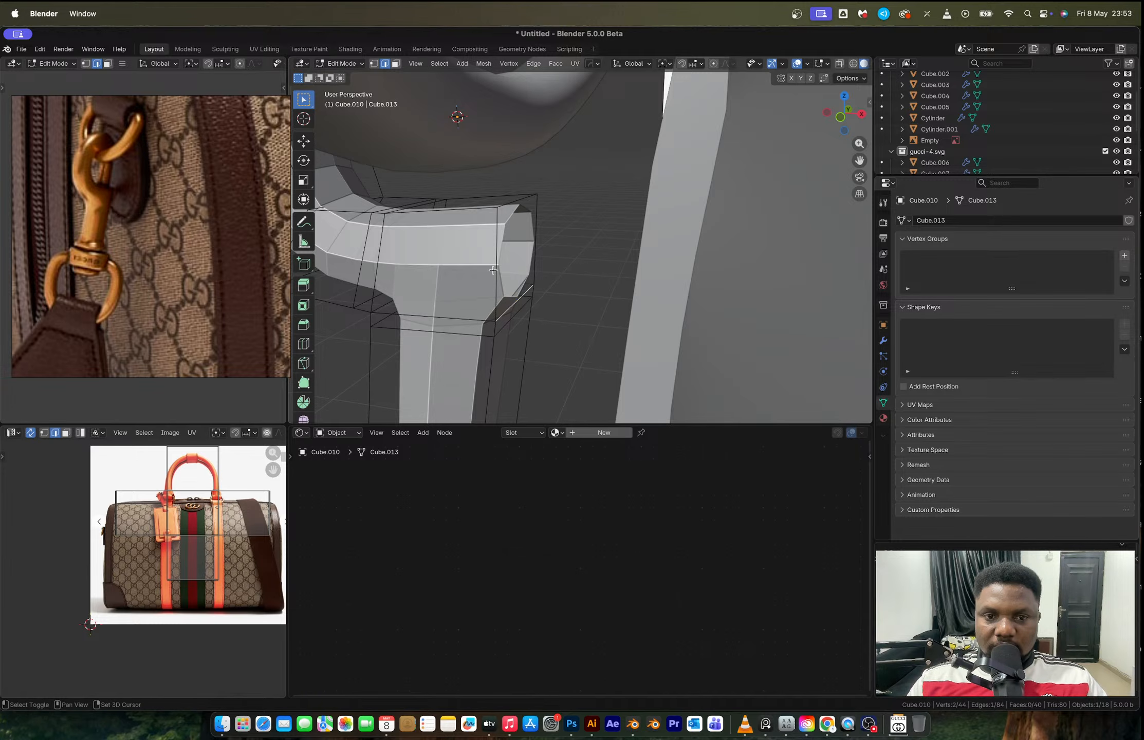
key("f")
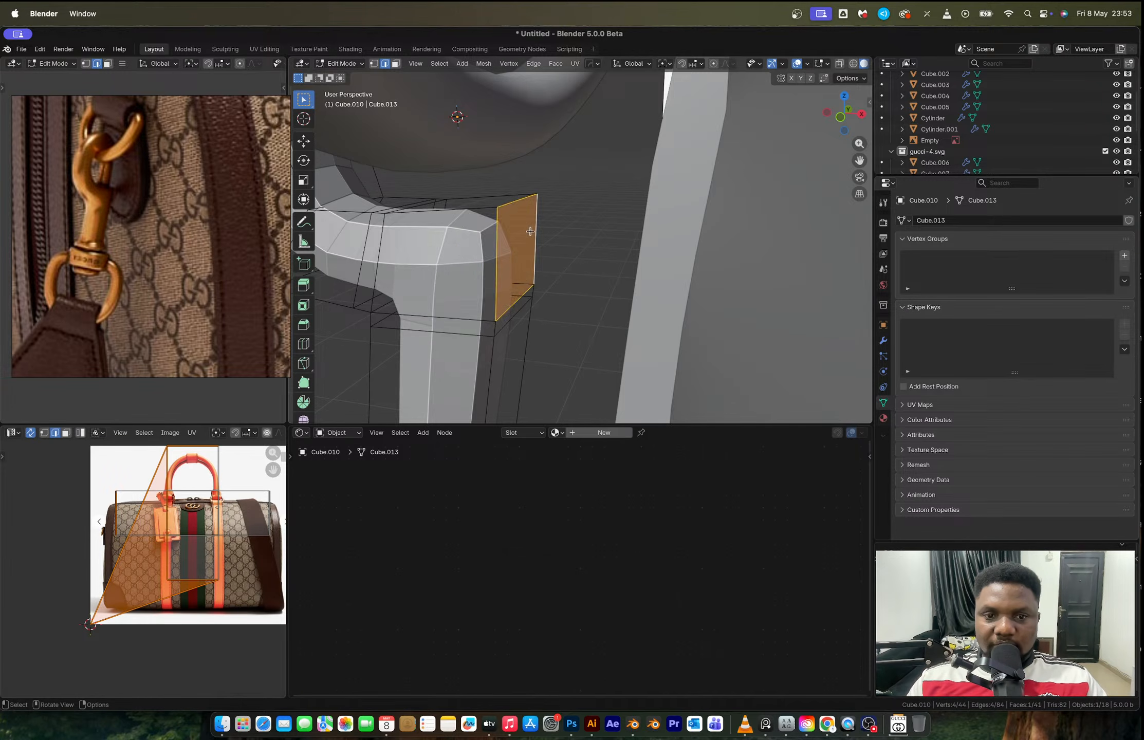
scroll(532, 234, "down", 4)
key("Tab")
middle_click_drag(539, 245, 573, 236)
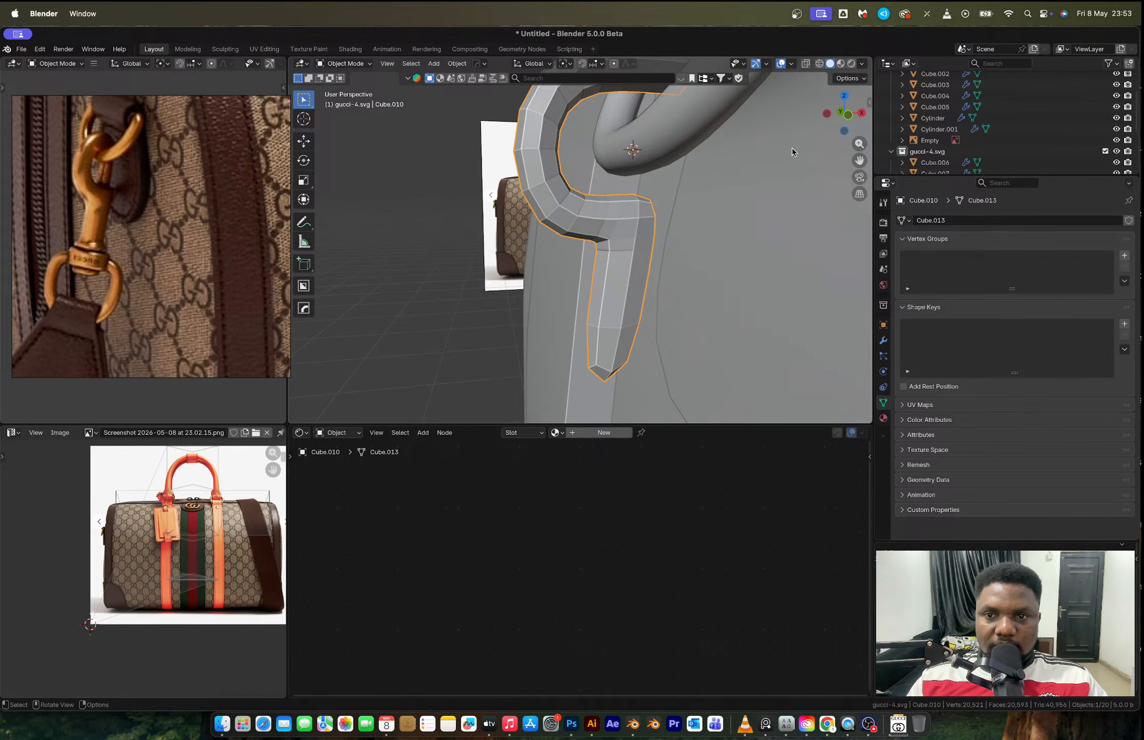
Delete the face that closes the bottom of the hook's shank.
left_click(845, 120)
scroll(555, 297, "up", 3)
middle_click_drag(554, 296, 625, 224, "shift")
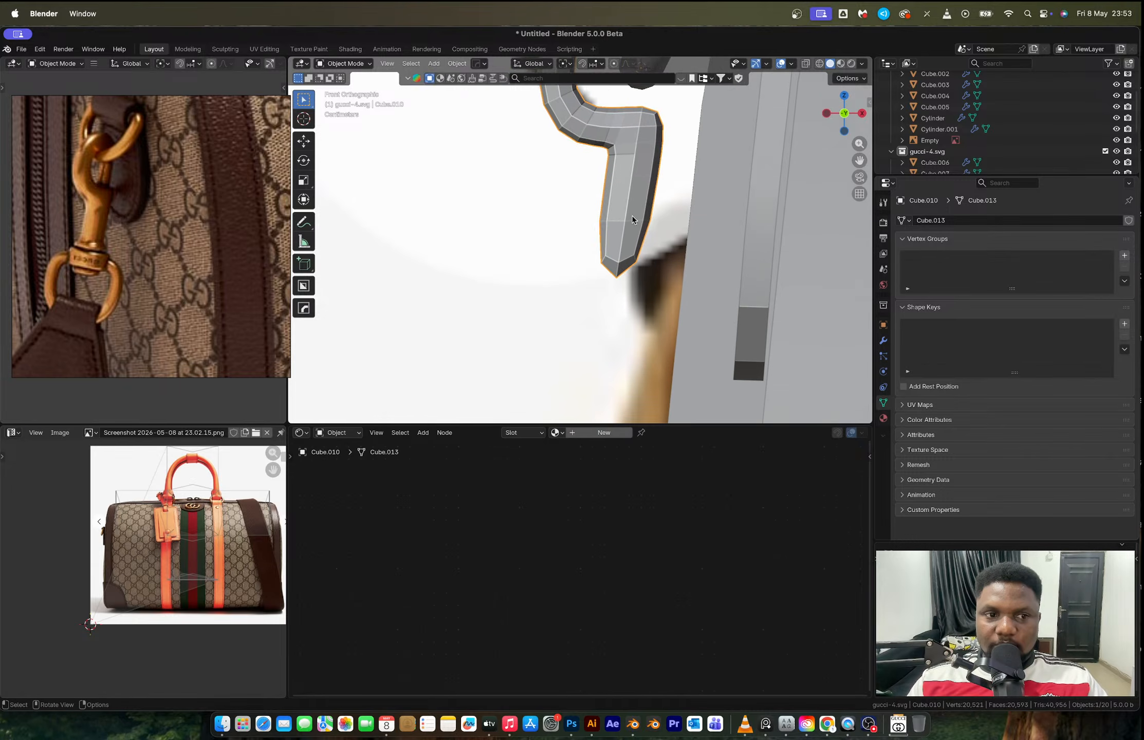
key("Tab")
key("alt+z")
key("alt+z")
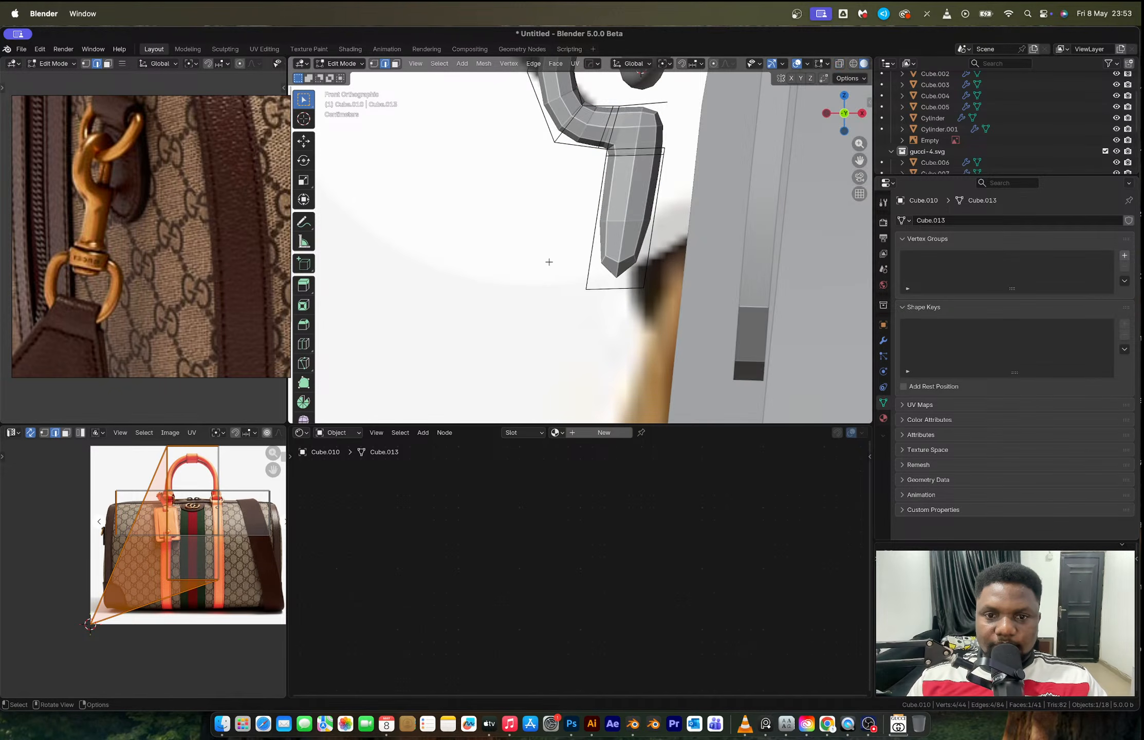
middle_click_drag(548, 261, 614, 242)
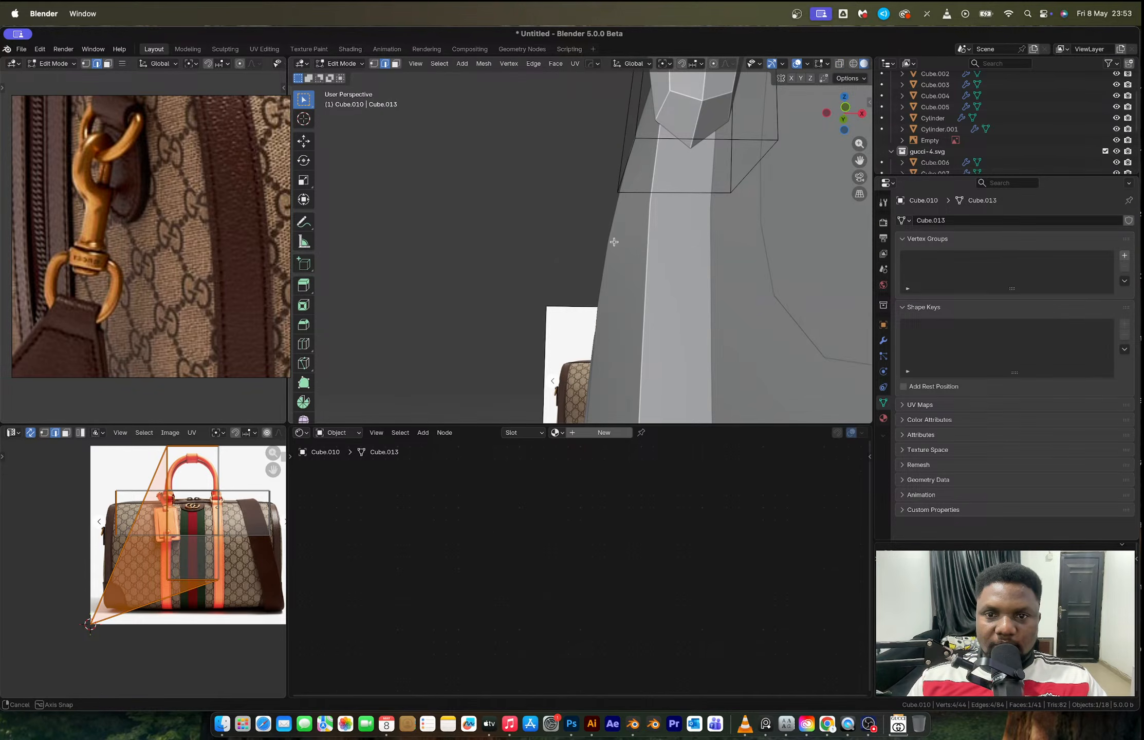
key("3")
left_click(699, 165)
key("x")
left_click(694, 169)
scroll(693, 175, "down", 3)
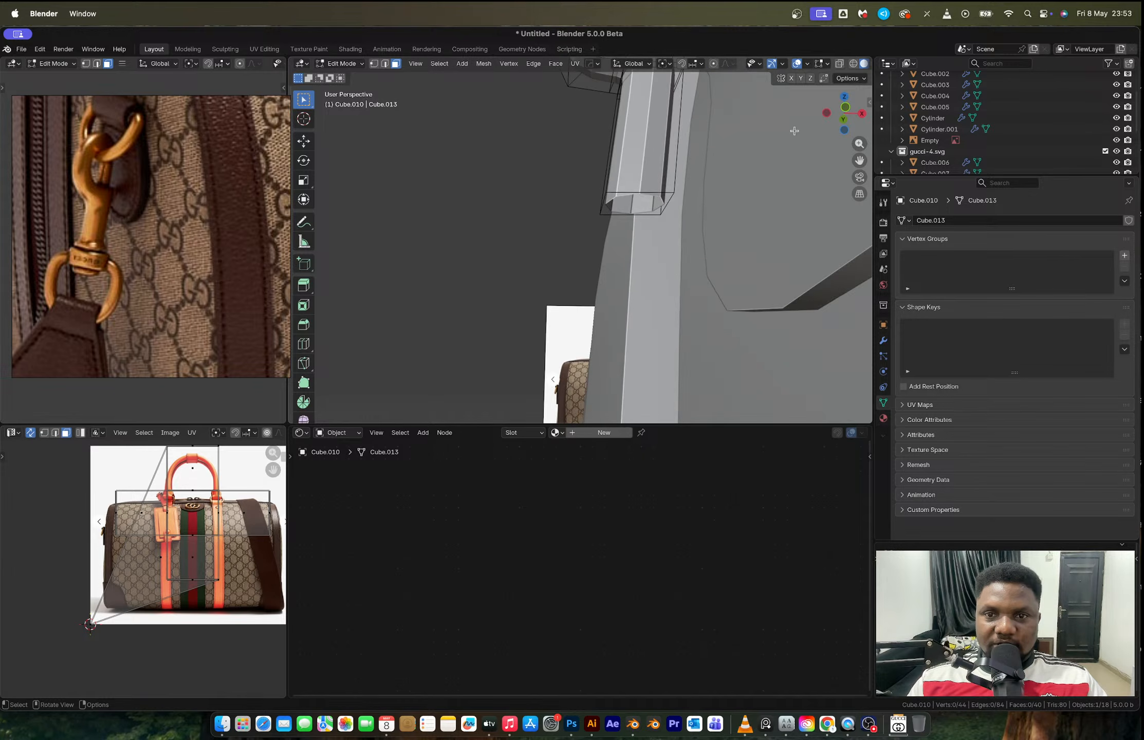
Move the shank's bottom vertices about 0.008 m along X and 0.003 m upward in front view to straighten the shank.
left_click(845, 109)
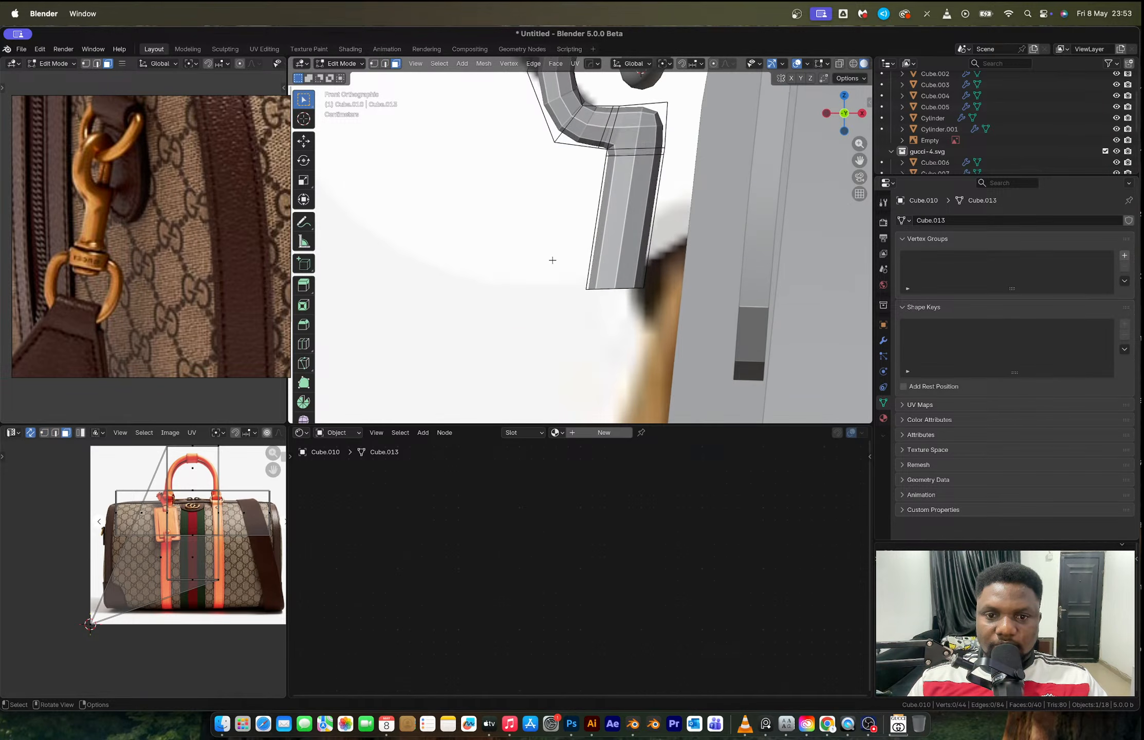
key("2")
left_click(671, 308)
key("alt+z")
left_click(671, 308, "alt")
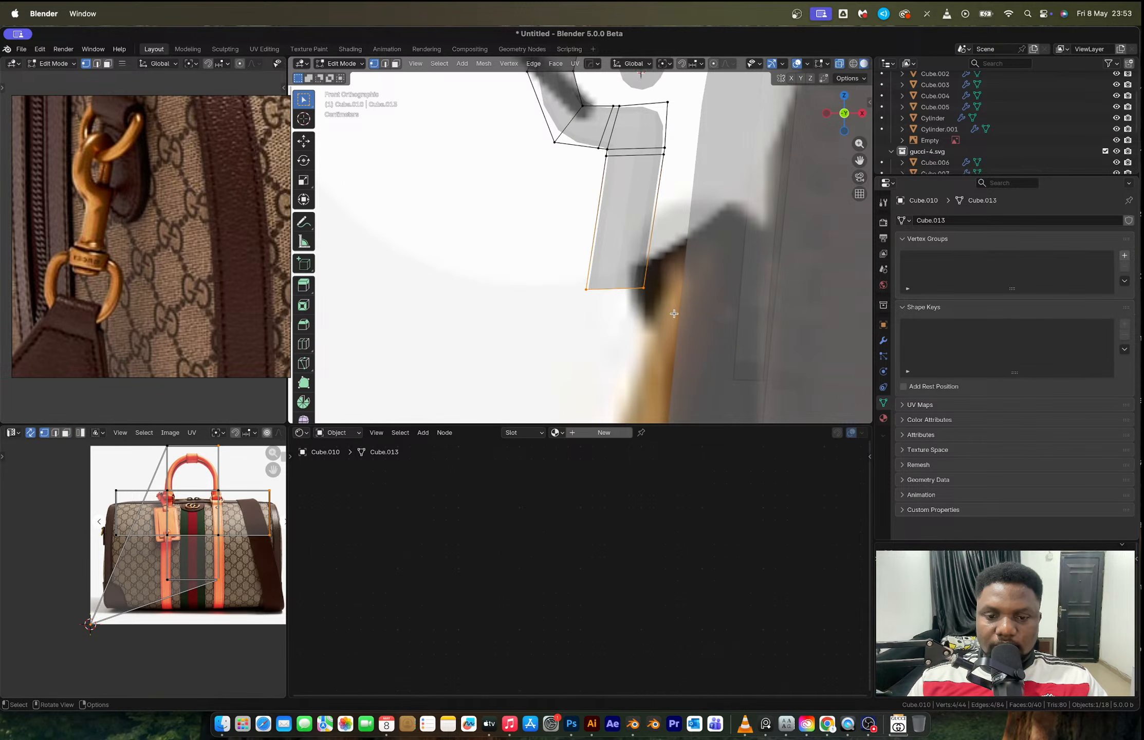
key("g")
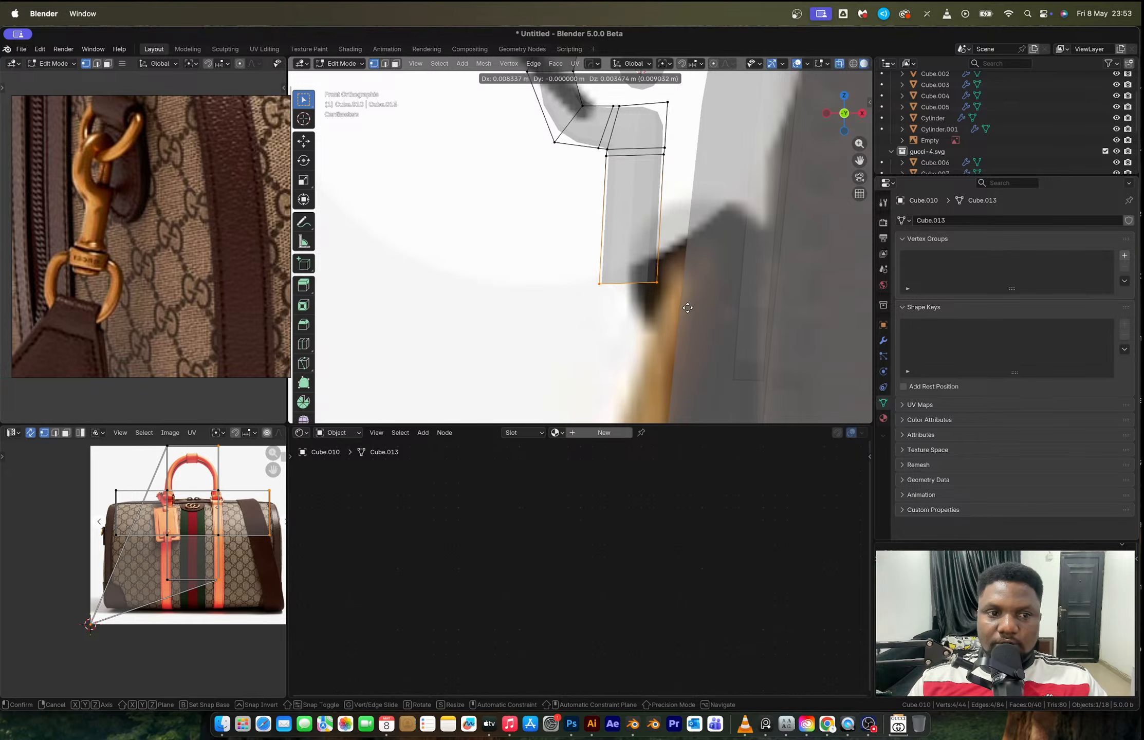
left_click(688, 308)
Extrude the shank's bottom about 0.014 m downward, scale it by 1.509 and raise it about 0.005 m to form a flared collar.
scroll(666, 307, "up", 1)
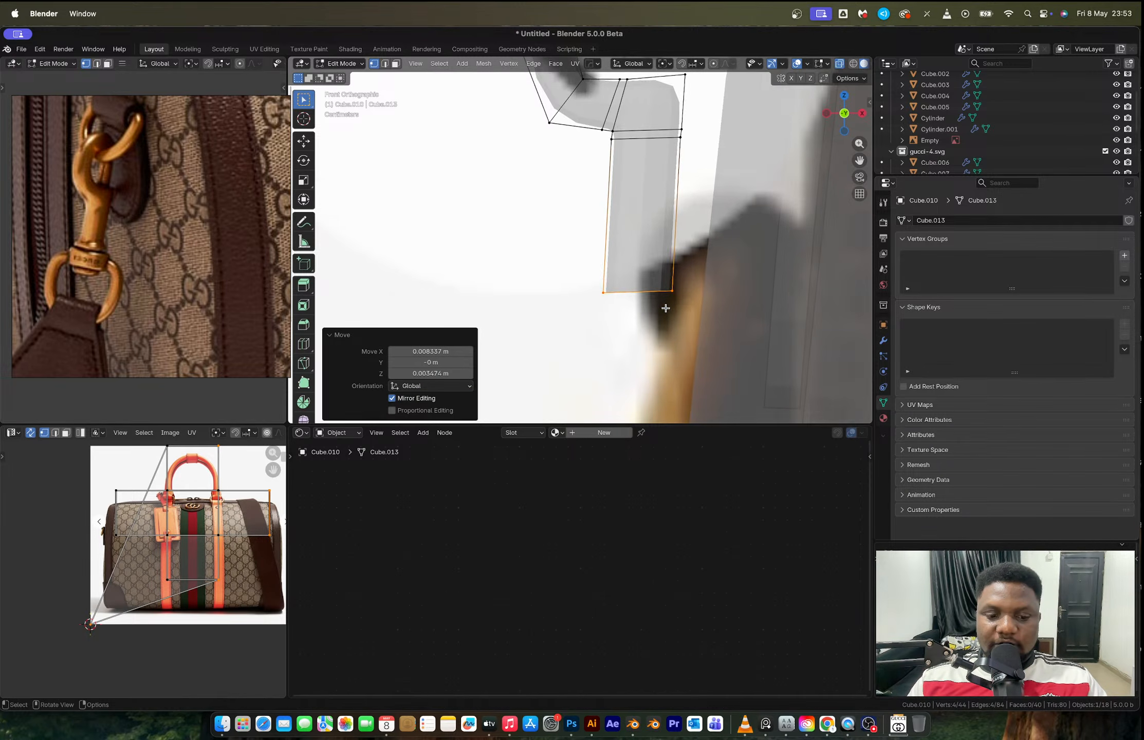
key("e")
key("z")
left_click(664, 334)
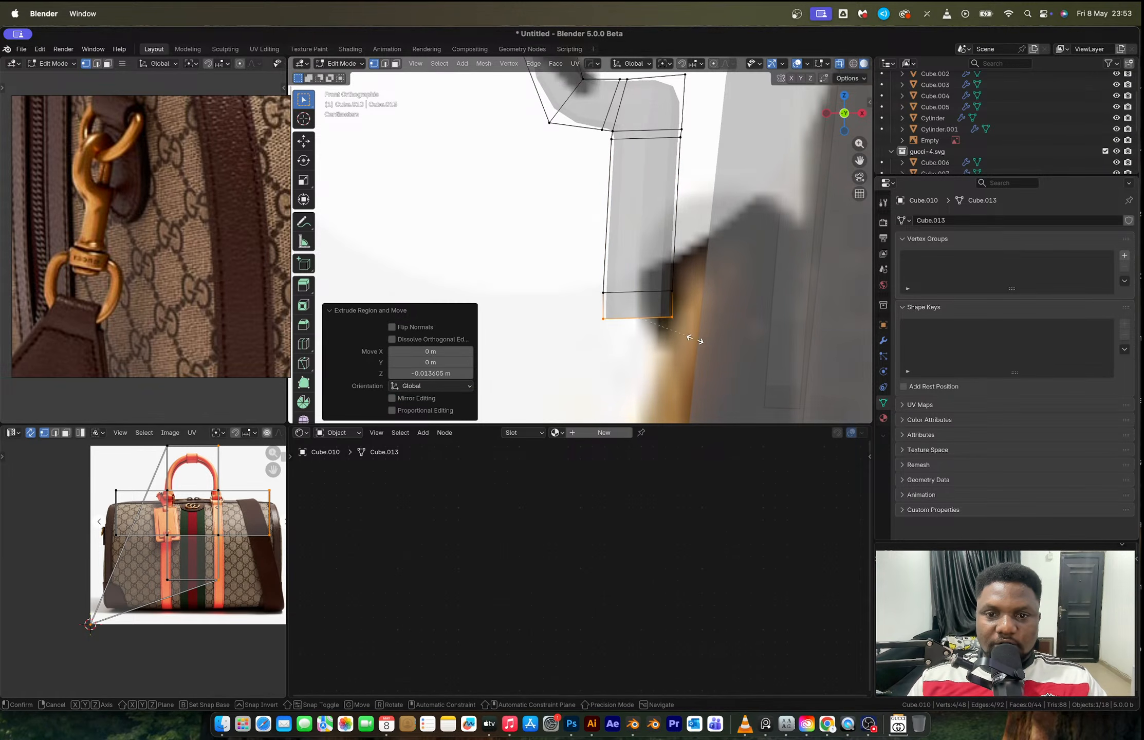
key("s")
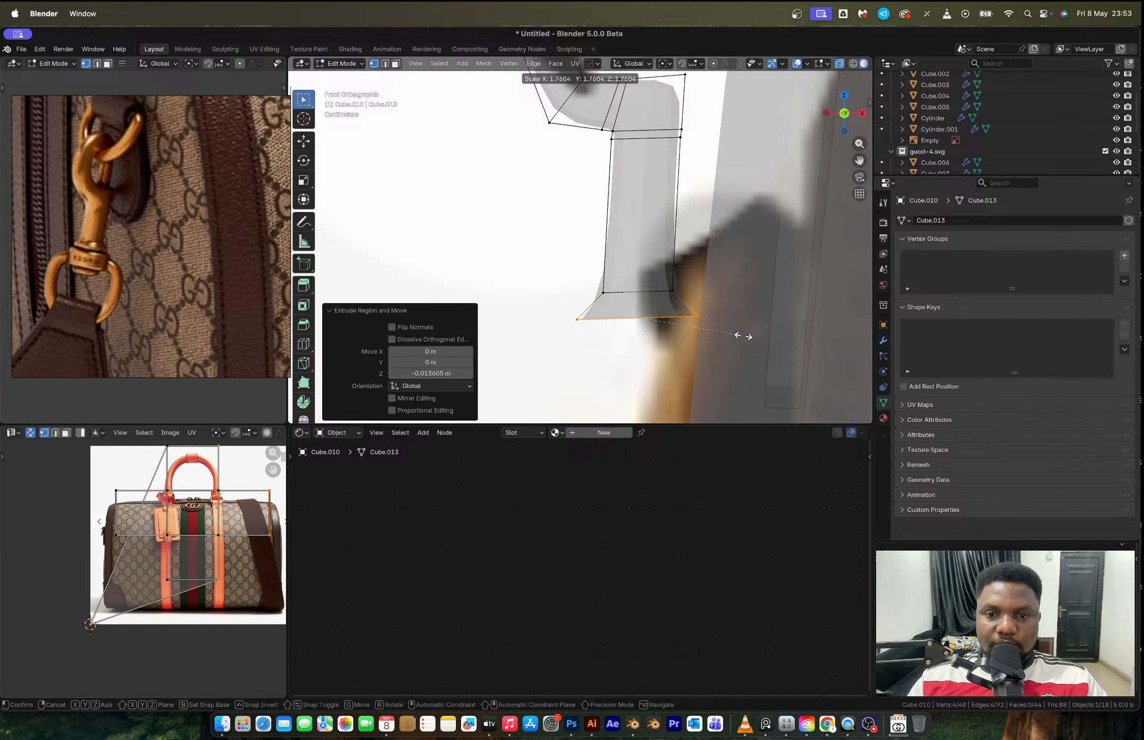
left_click(726, 335)
key("g")
key("z")
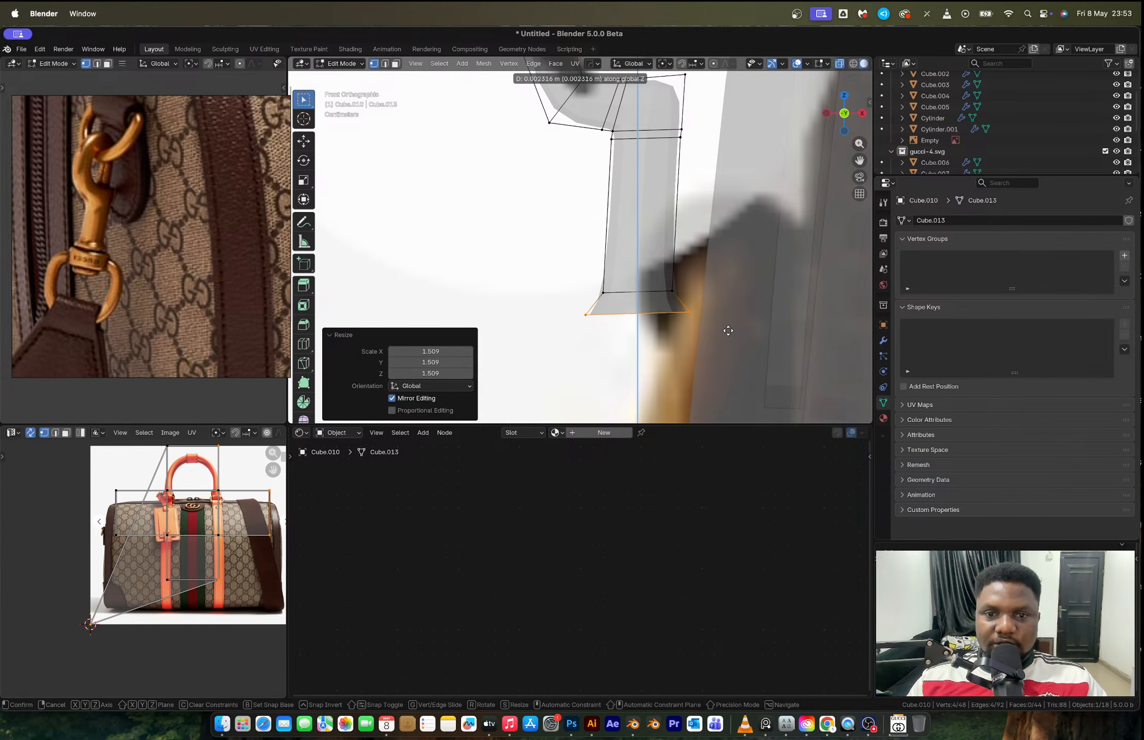
left_click(726, 326)
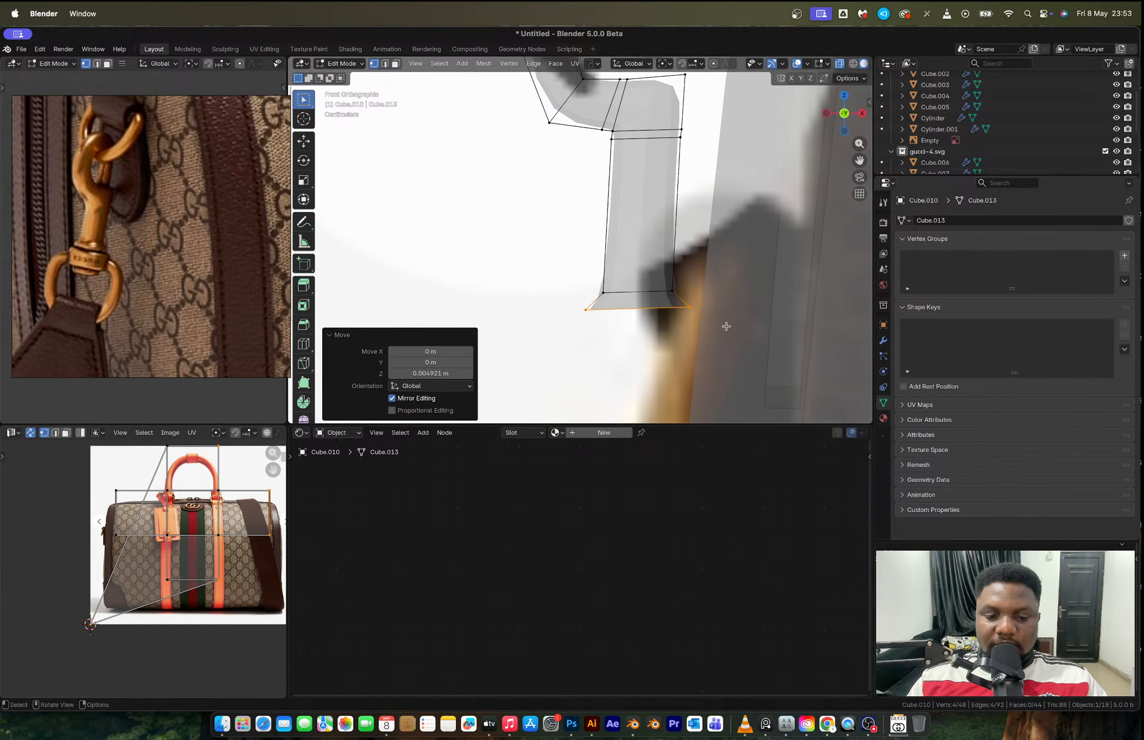
Extrude the collar's bottom edges about 0.004 m straight down to form its vertical rim.
key("g")
key("z")
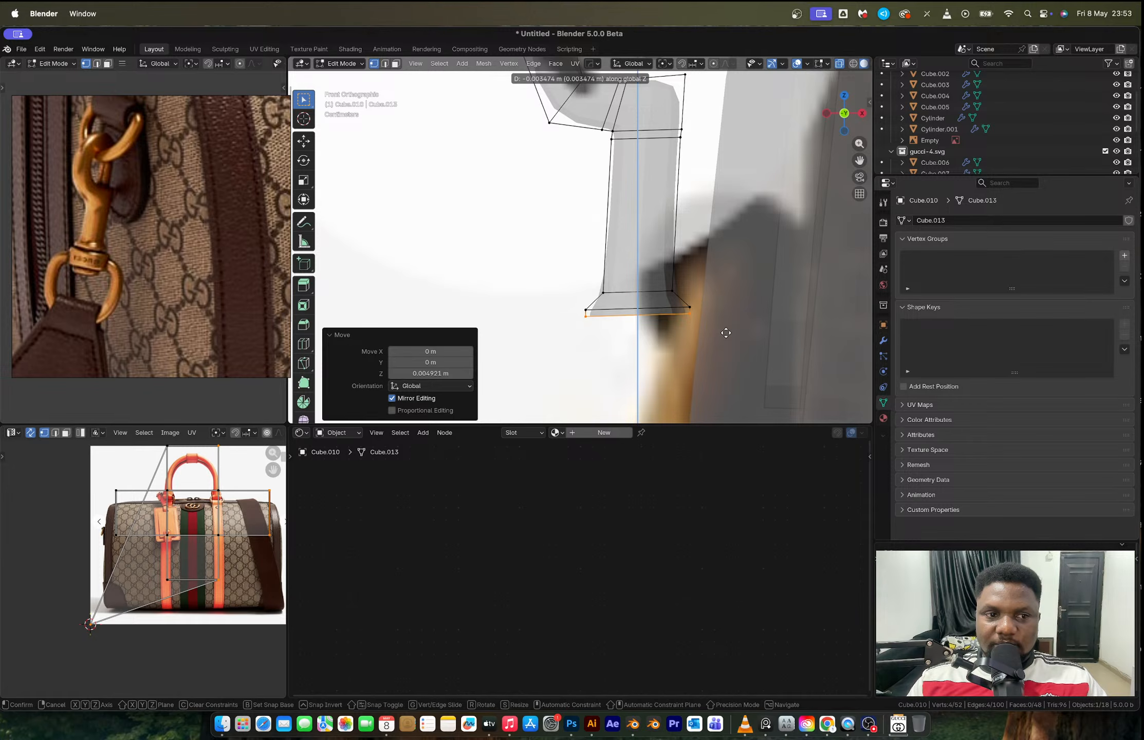
left_click(725, 334)
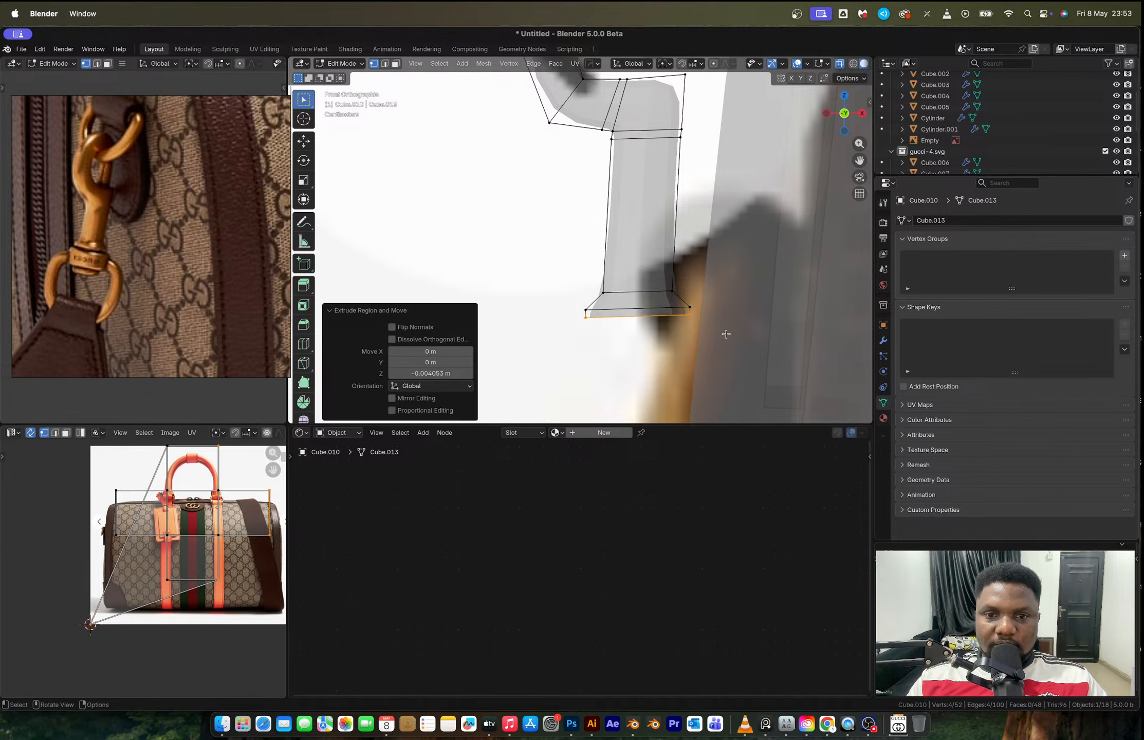
Extrude the rim's bottom inward at scale 0.506, and extrude that smaller outline about 0.034 m downward as a neck.
key("e")
key("s")
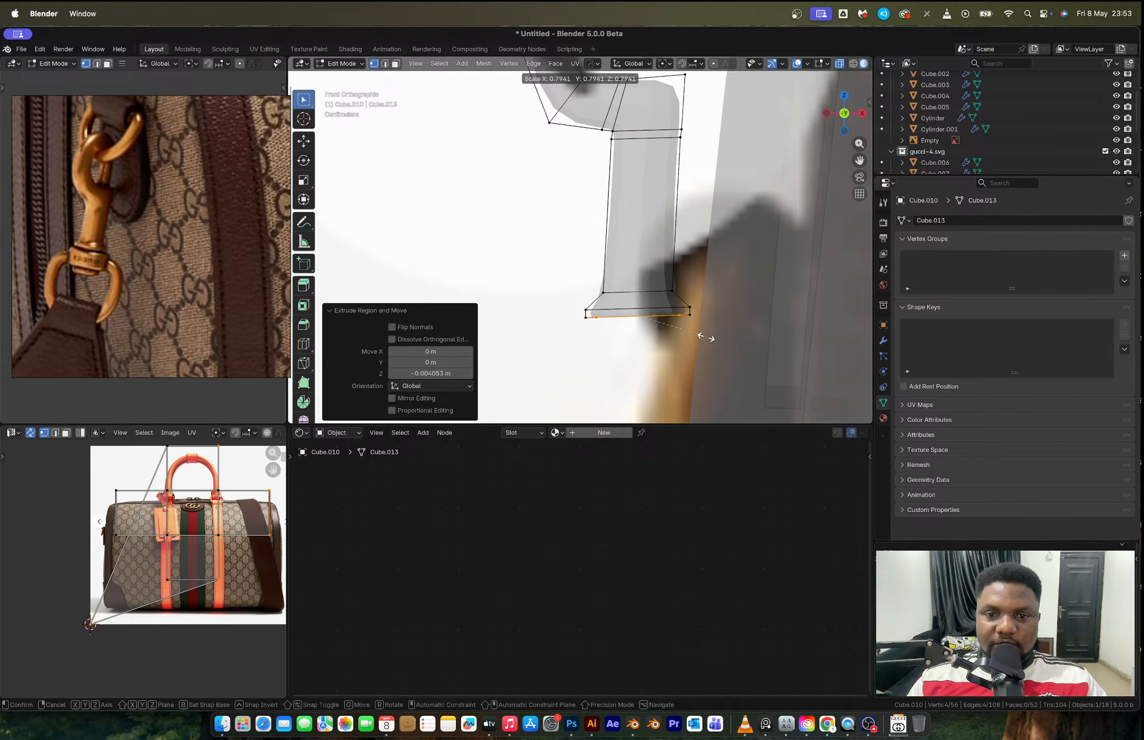
left_click(686, 333)
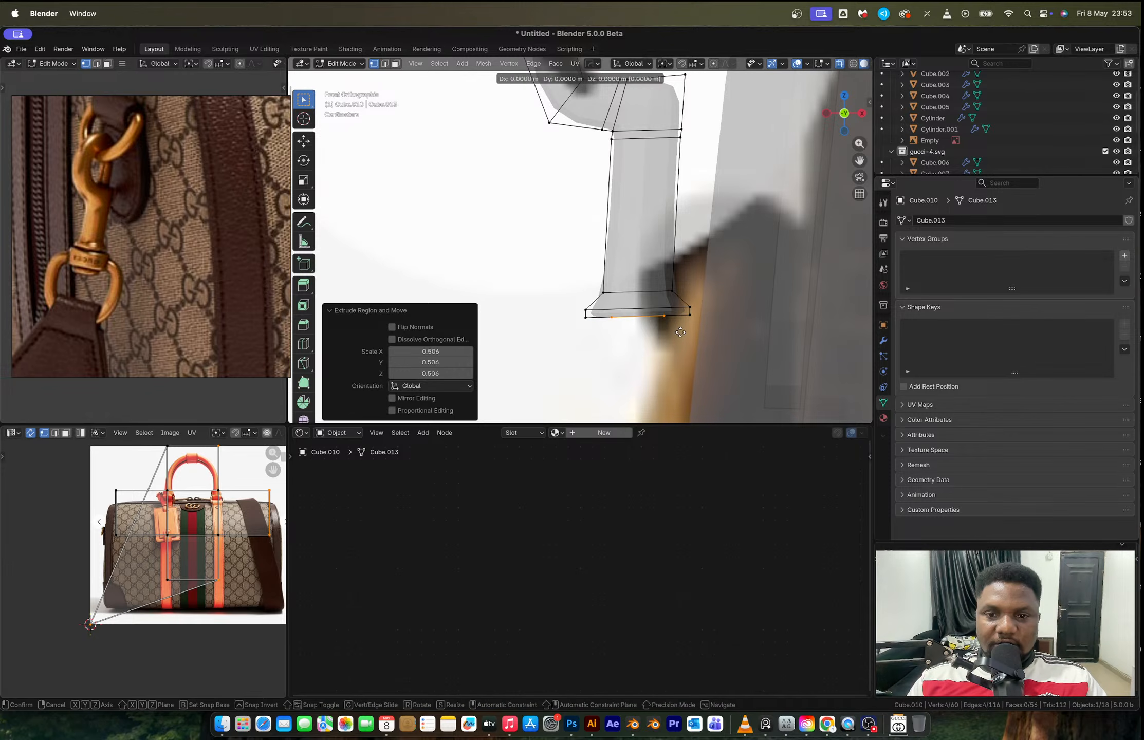
key("e")
key("z")
left_click(686, 396)
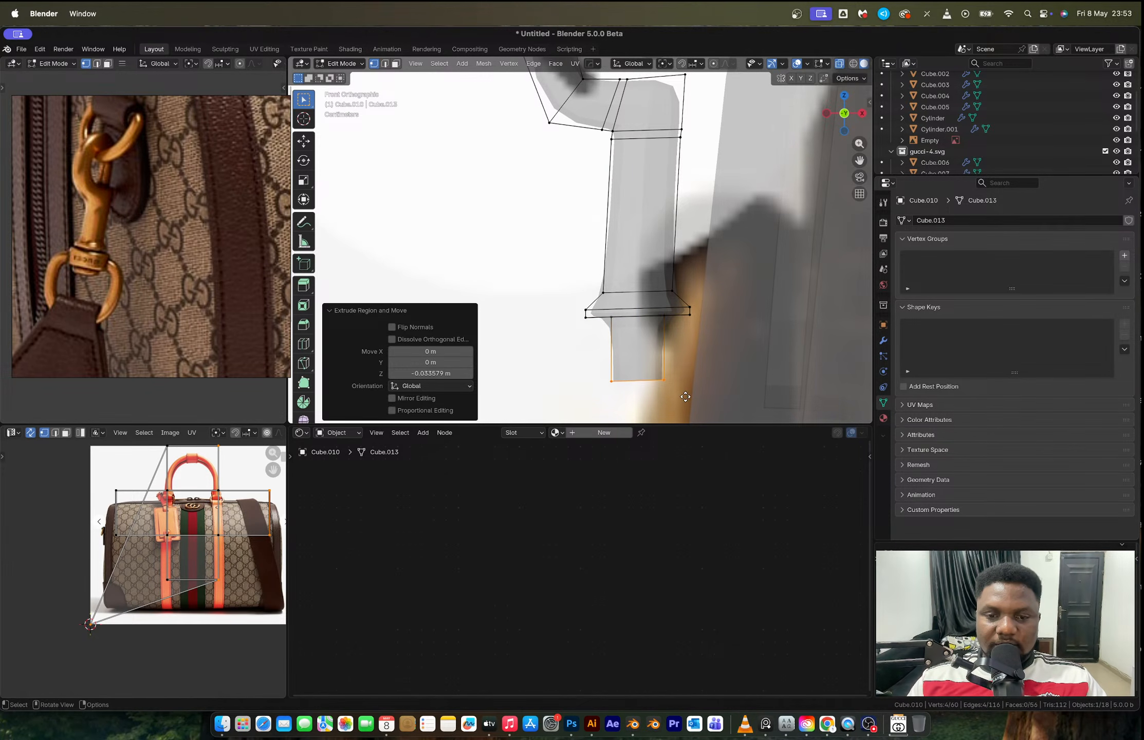
Extrude the neck's bottom outward at scale 1.846 and about 0.009 m down as a base flange, and close it with a face.
key("e")
key("s")
left_click(728, 405)
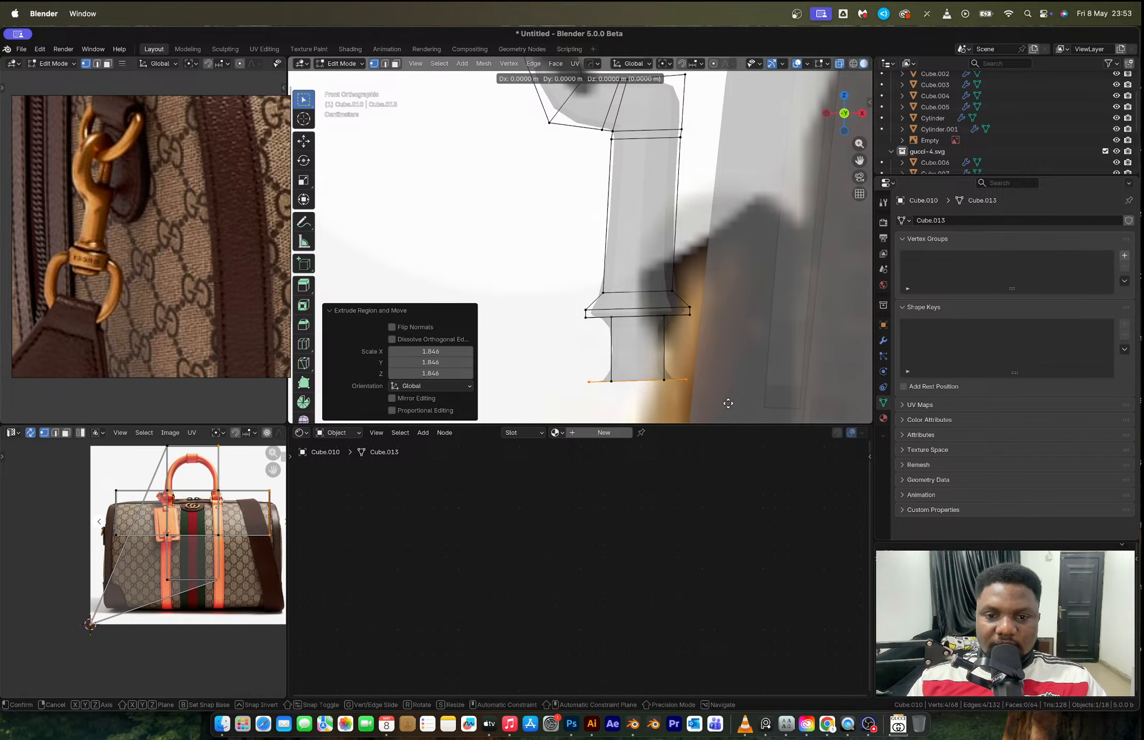
key("e")
key("z")
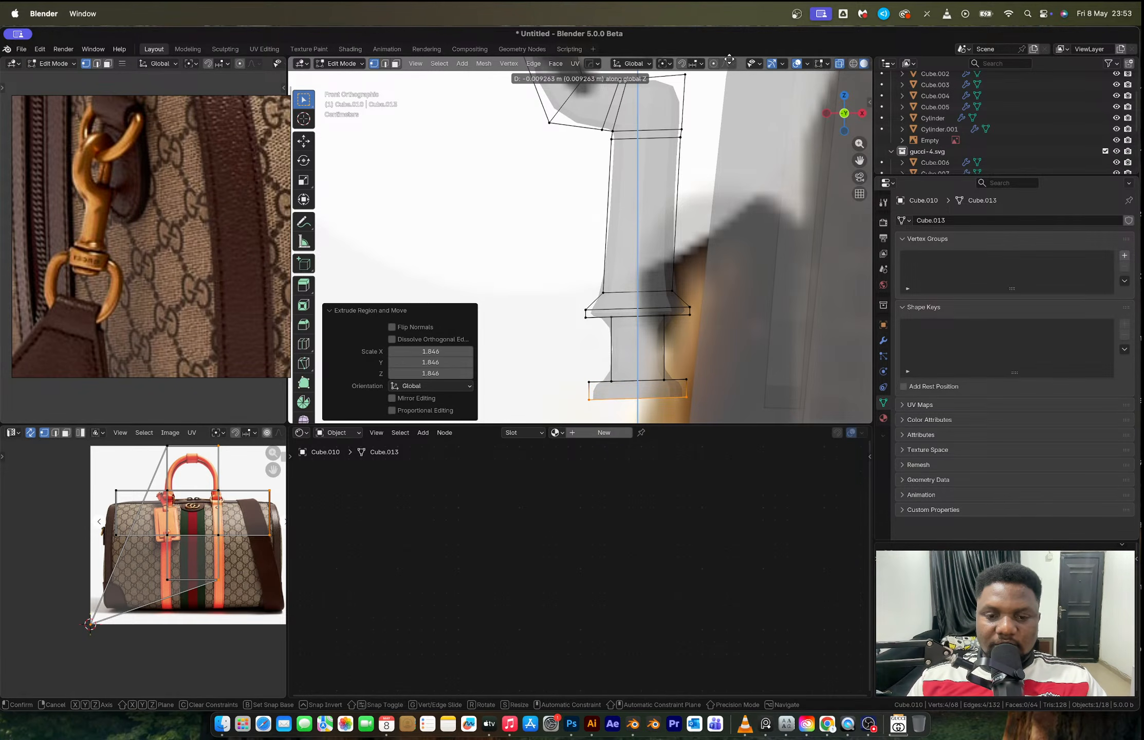
left_click(730, 60)
key("f")
key("Tab")
middle_click_drag(657, 320, 642, 314)
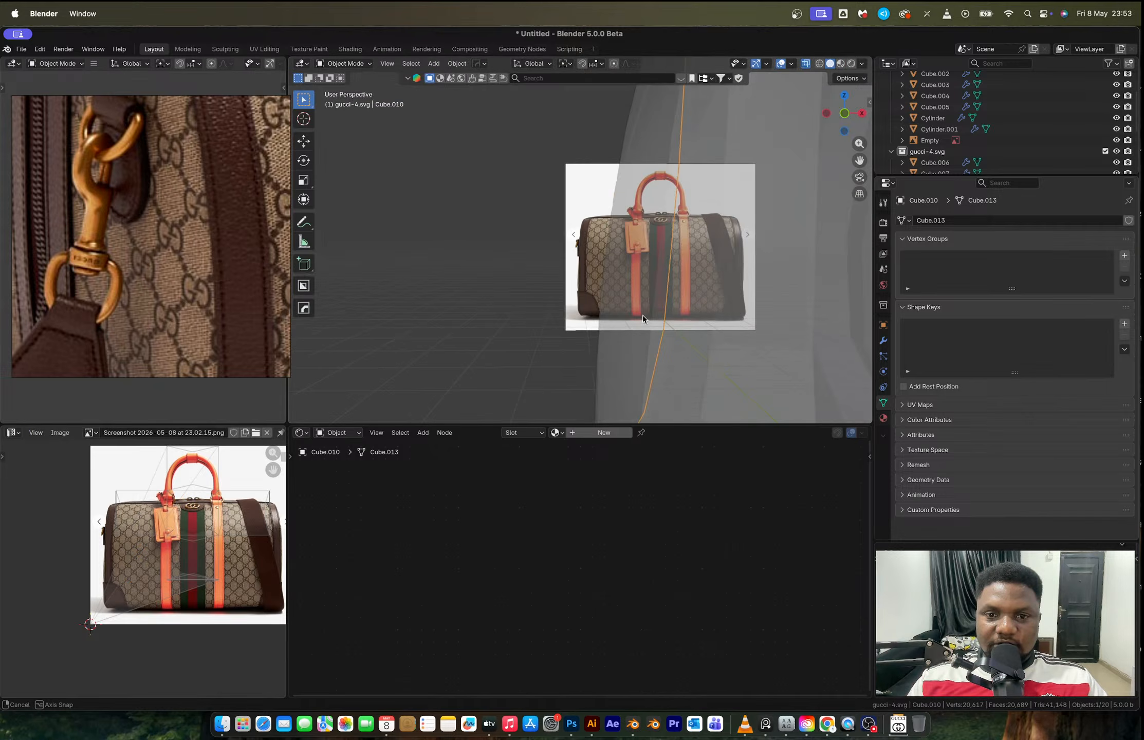
scroll(643, 310, "down", 5)
scroll(641, 291, "up", 4)
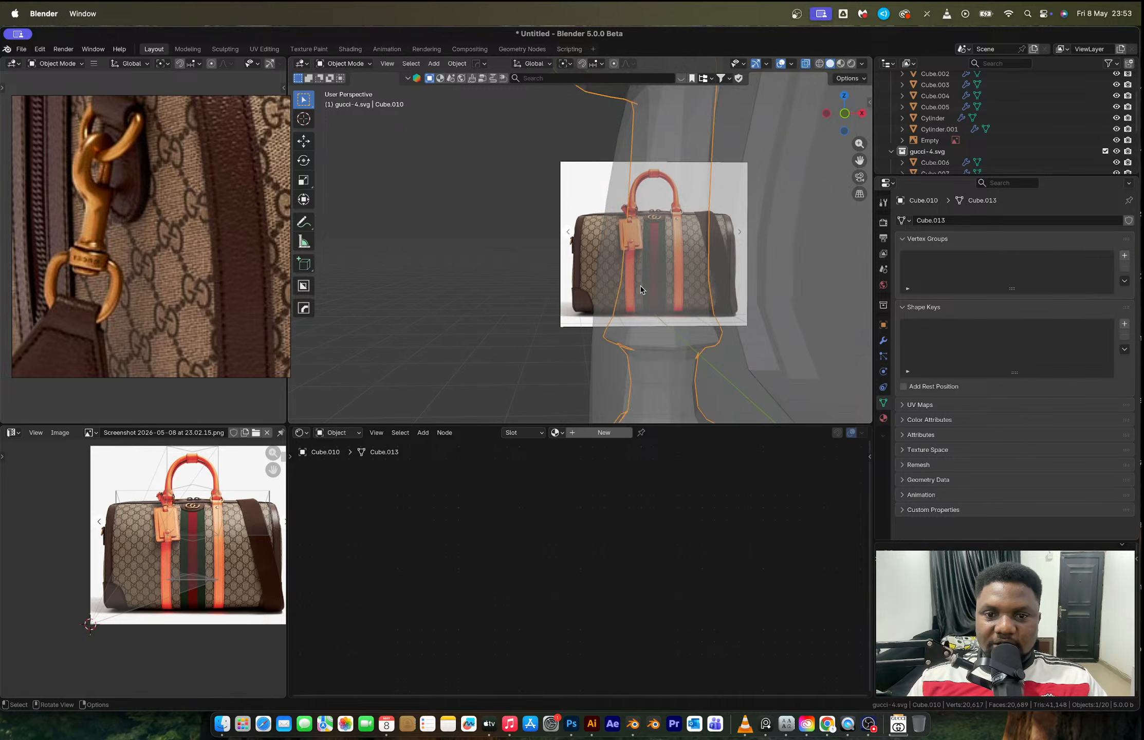
Turn off X-ray display and hide the hook's subdivision modifier in the viewport.
key("alt+z")
middle_click_drag(678, 313, 659, 292, "shift")
key("Tab")
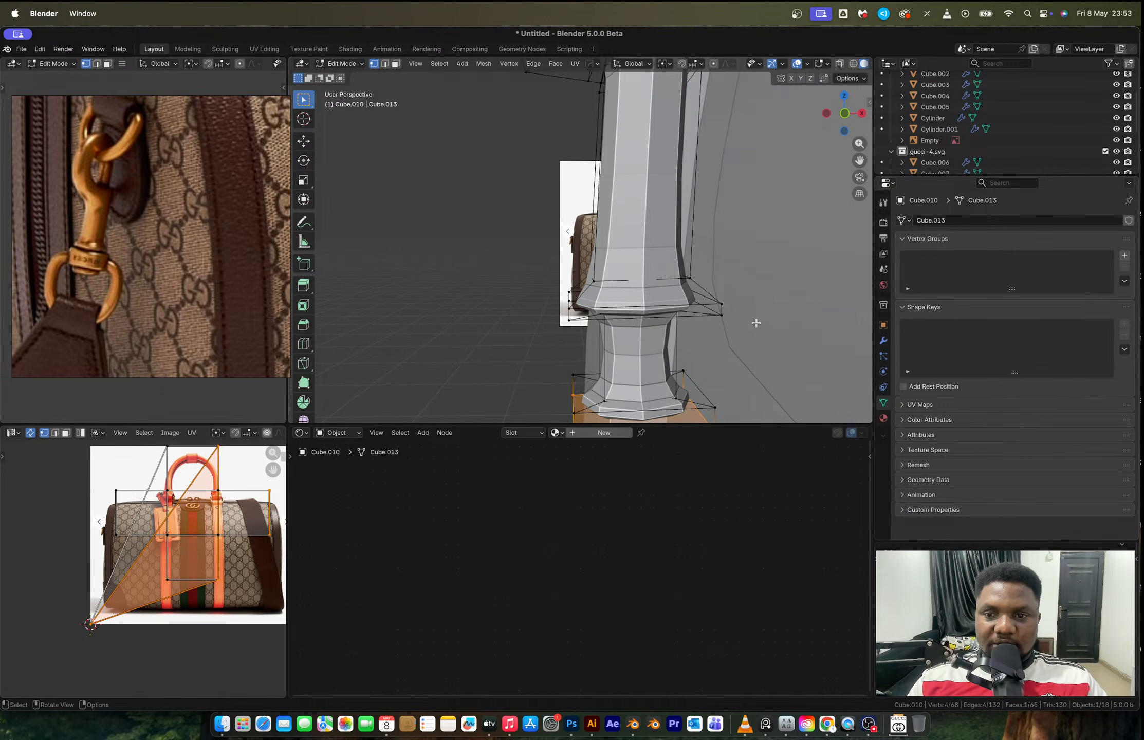
key("Tab")
key("ctrl+1")
left_click(1078, 239)
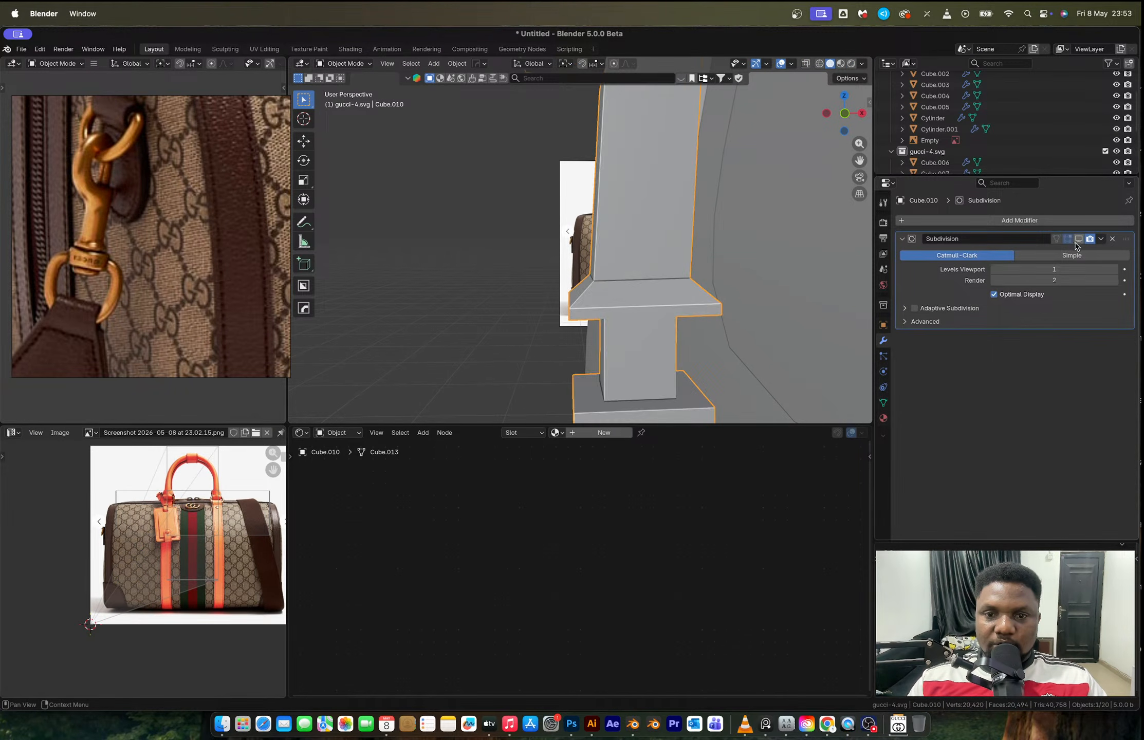
Select the edge loops around the flared collar, both ends of the neck and the base flange's upper rim.
key("Tab")
key("ctrl+KP_3")
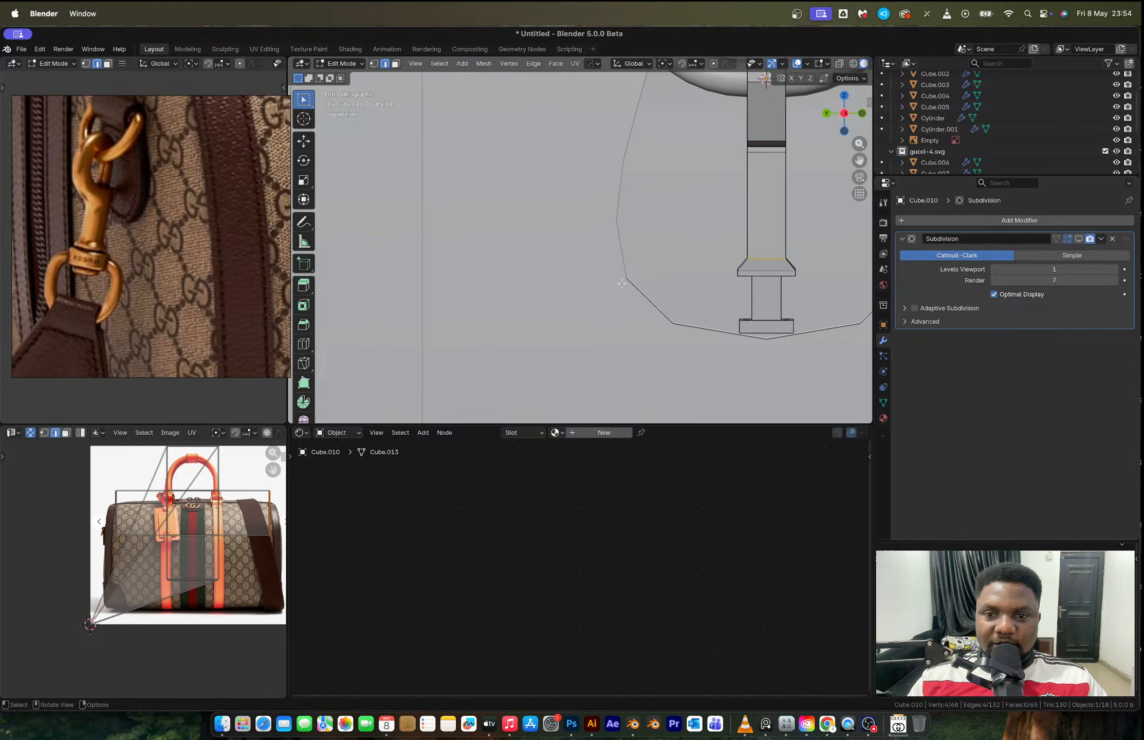
left_click(416, 64)
left_click(449, 136)
middle_click_drag(659, 226, 567, 261)
scroll(577, 245, "down", 6)
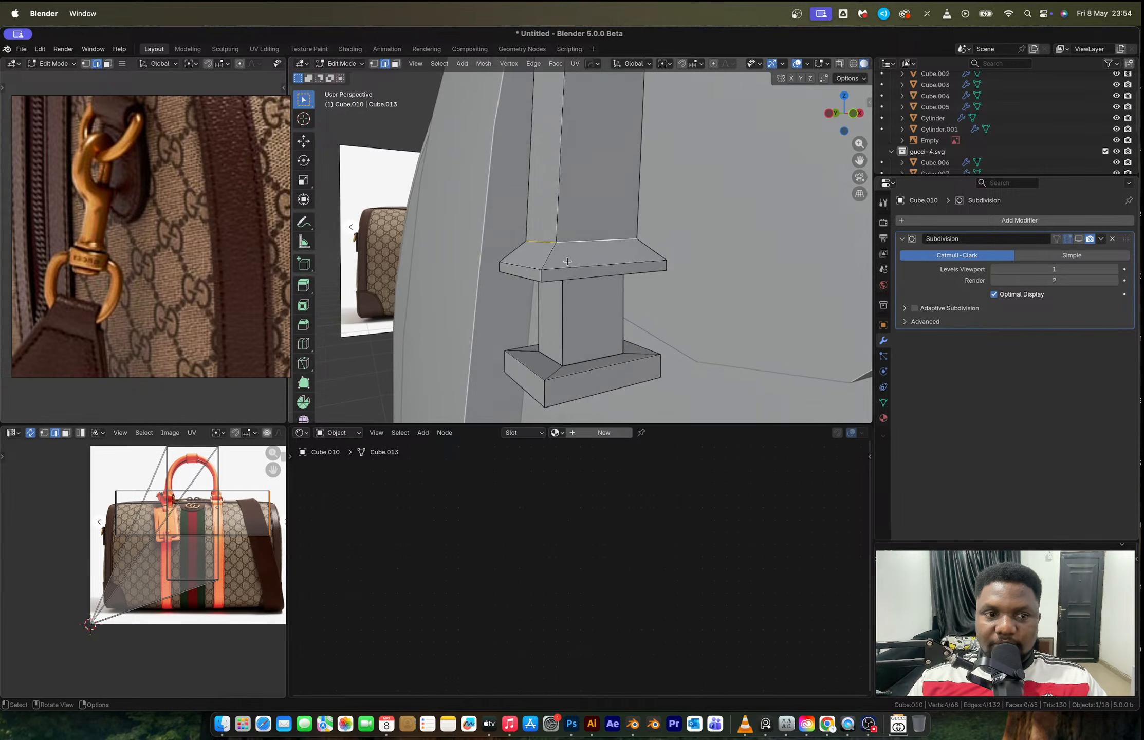
scroll(568, 262, "up", 2)
scroll(567, 261, "up", 1)
left_click(581, 292, "alt+shift")
left_click(582, 314, "alt+shift")
middle_click_drag(583, 312, 549, 322)
scroll(580, 273, "down", 3)
left_click(576, 274, "alt+shift")
left_click(578, 376, "alt+shift")
left_click(570, 315, "alt+shift")
left_click(601, 337, "alt+shift")
Add the four bottom perimeter edges of the base flange to the edge selection.
left_click(549, 321, "shift")
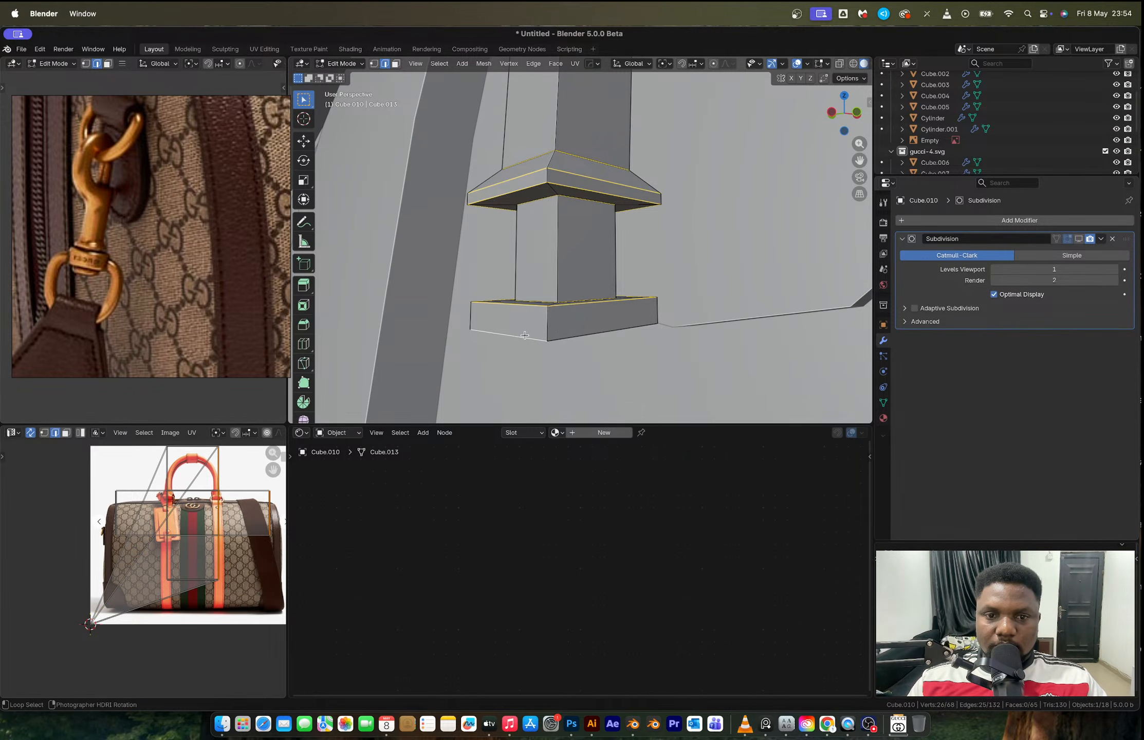
left_click(581, 333, "shift")
middle_click_drag(618, 312, 529, 337)
middle_click_drag(614, 339, 576, 328)
left_click(648, 333, "shift")
left_click(522, 341, "shift")
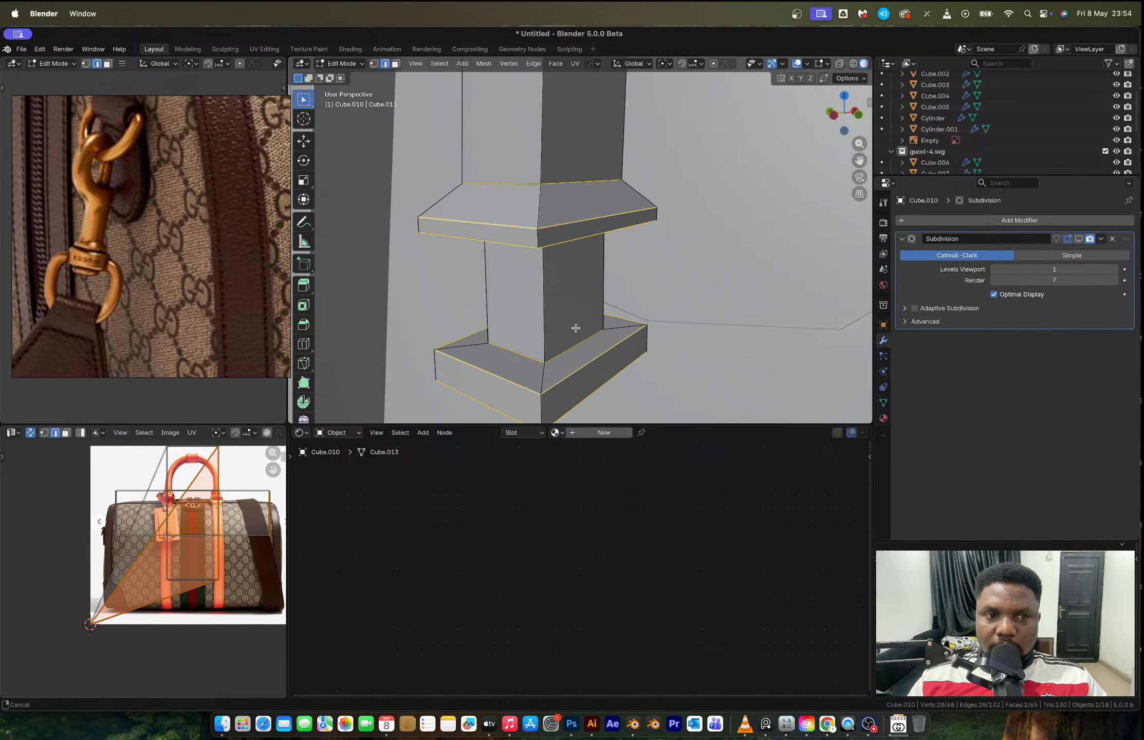
Bevel the selected edges of the collar, neck and base flange with nine segments, and return to Object Mode.
key("ctrl+b")
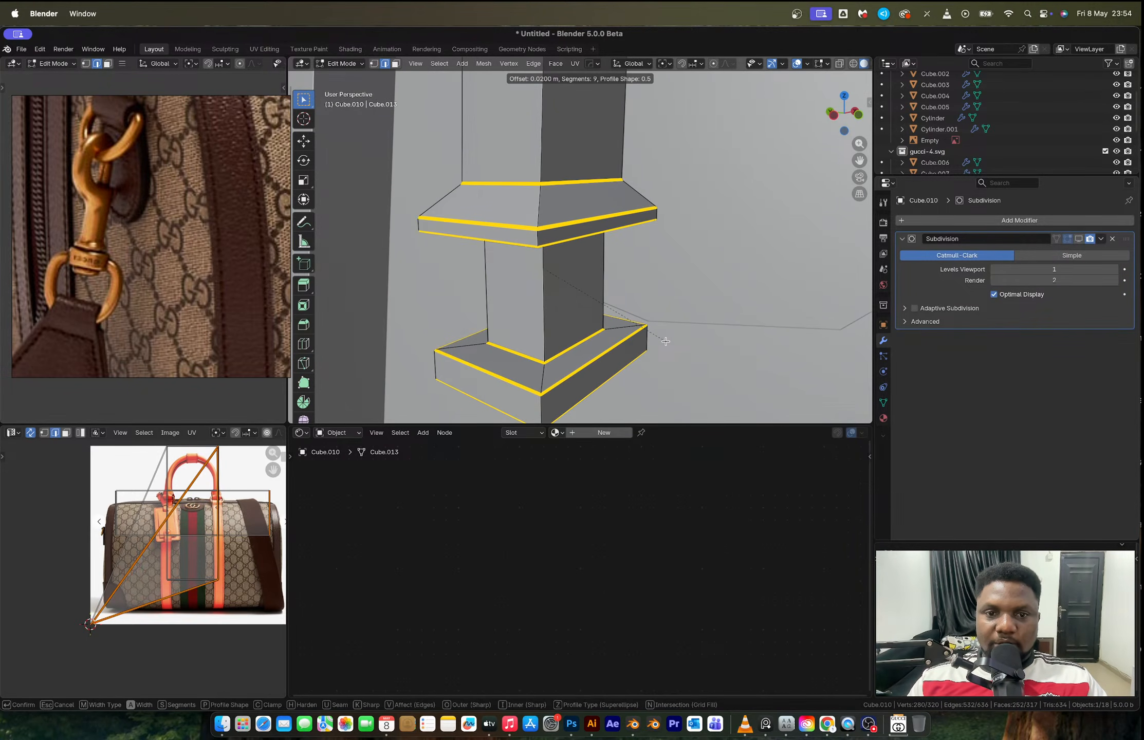
left_click(666, 341)
key("Tab")
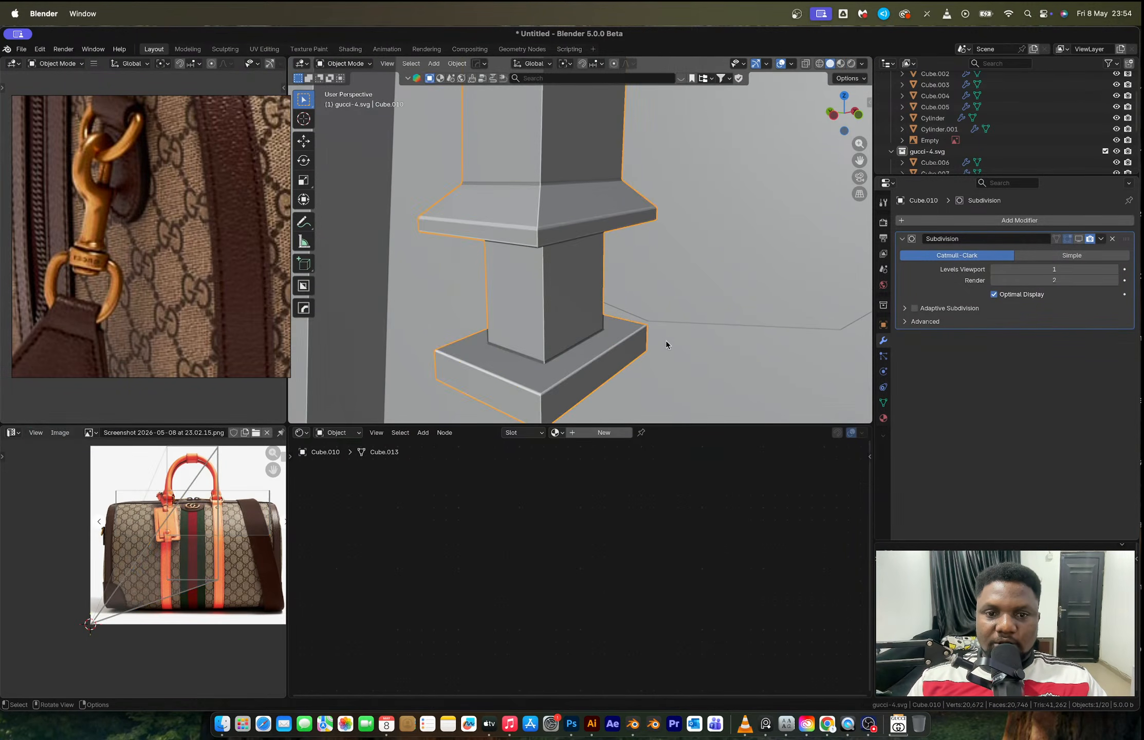
Show the hook's subdivision modifier in the viewport again and set its viewport level to 2.
left_click(1079, 238)
scroll(647, 274, "down", 2)
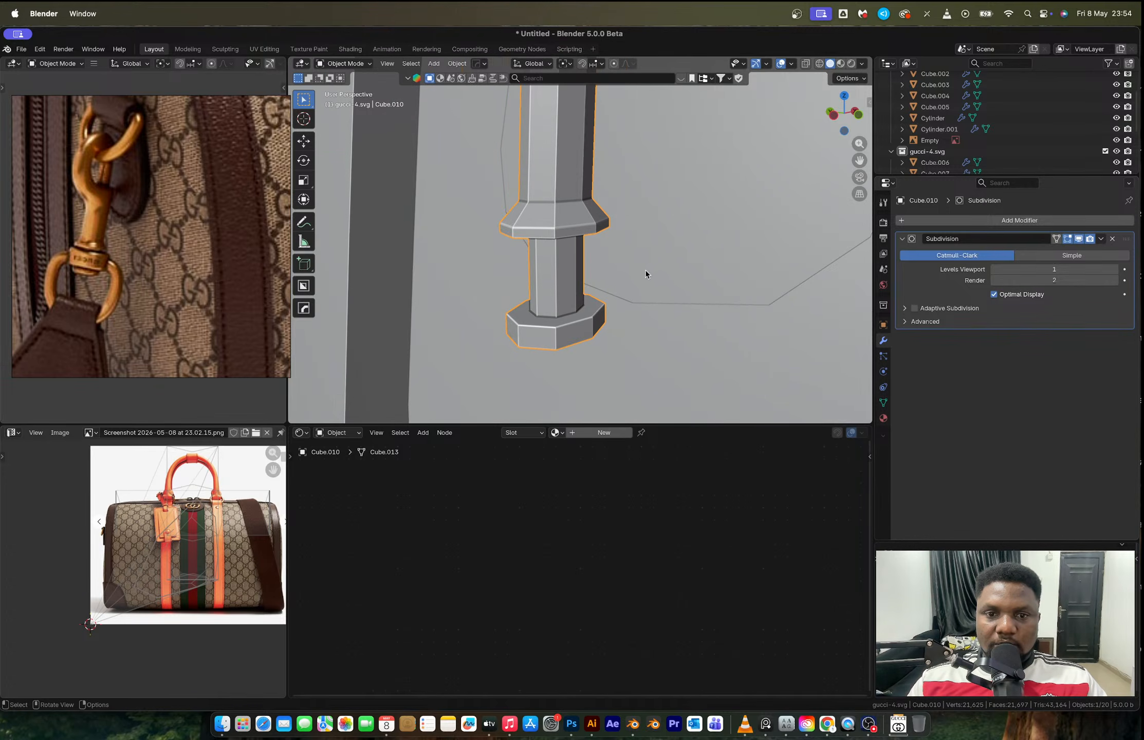
left_click(1105, 269)
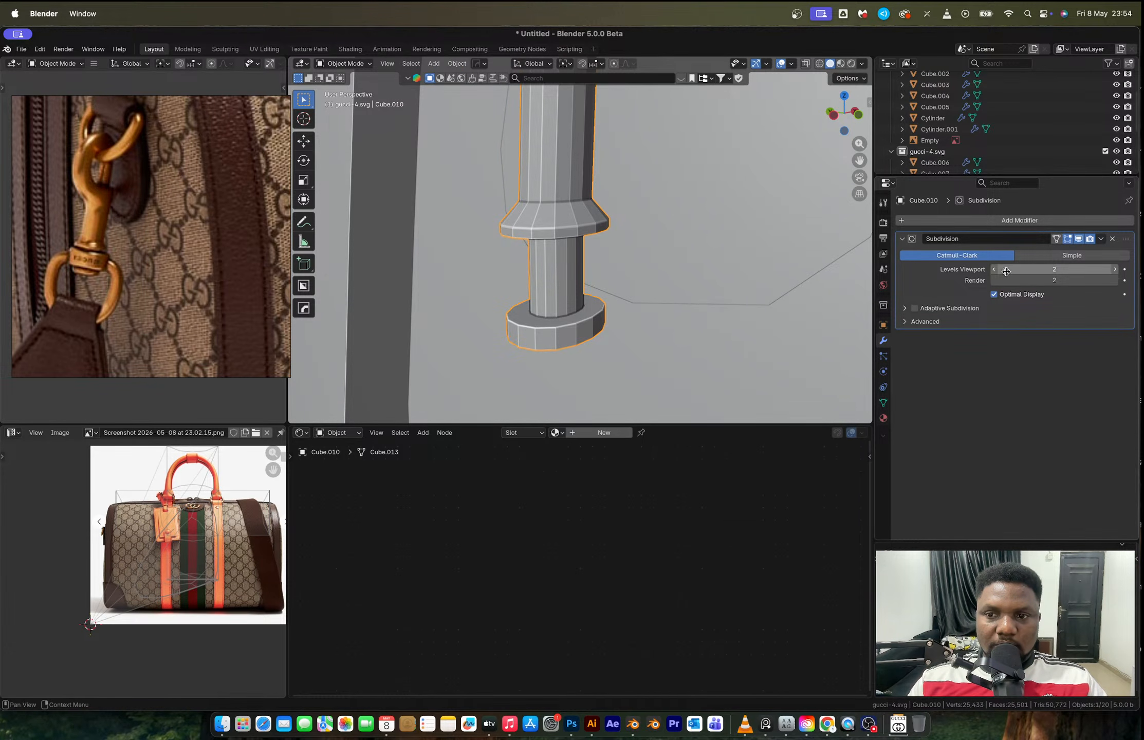
Select the ring of faces around the neck below the collar and snap the 3D cursor to its centre.
key("Tab")
left_click(563, 273, "alt")
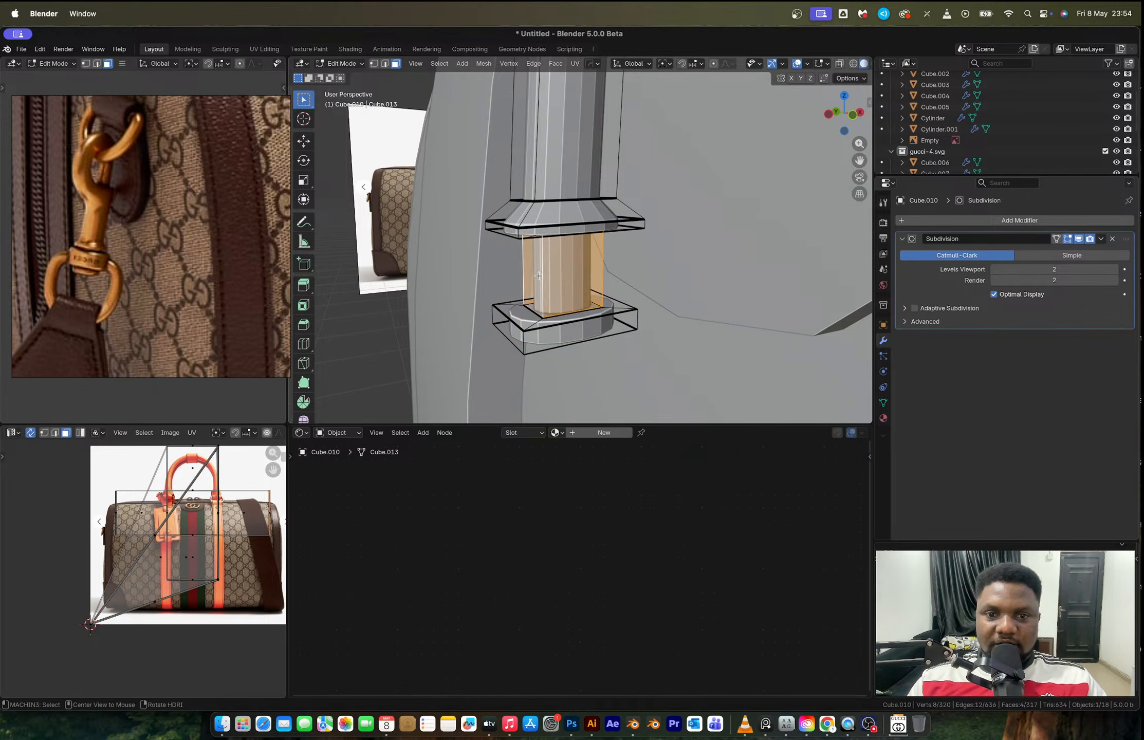
key("shift+s")
key("Tab")
Add a 32-vertex cylinder around the neck, scaling it uniformly by 0.134 and by a further 0.116.
key("shift+a")
mouse_move(589, 329)
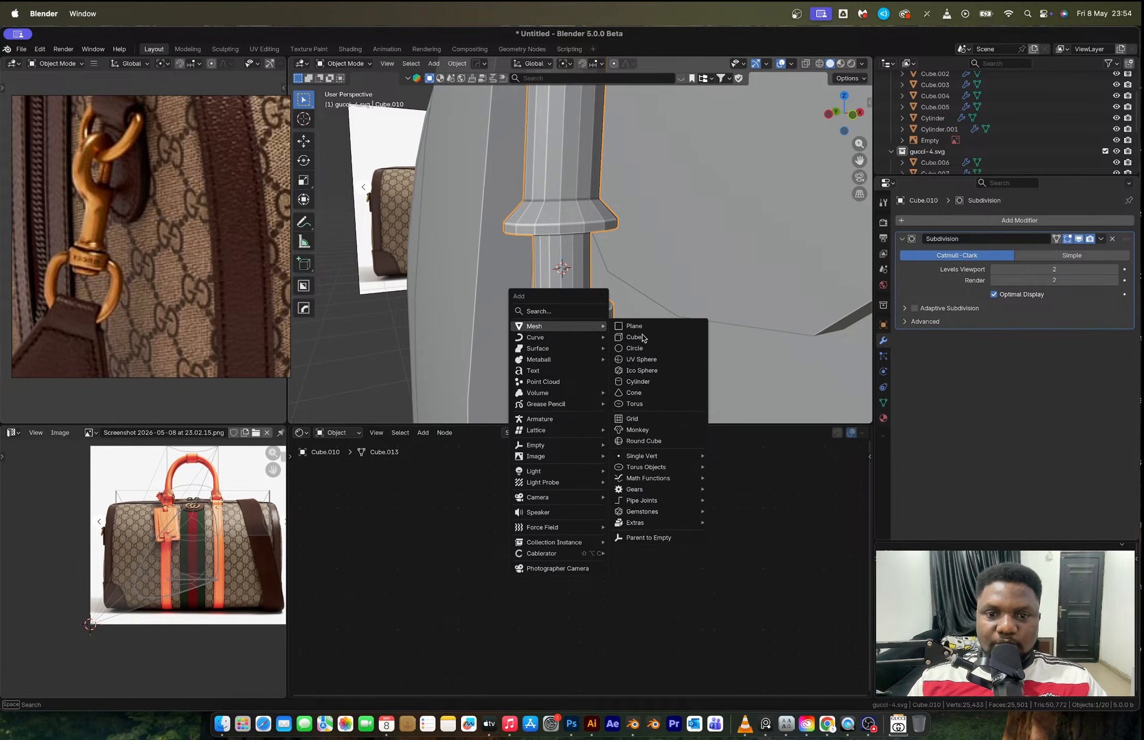
left_click(652, 383)
key("s")
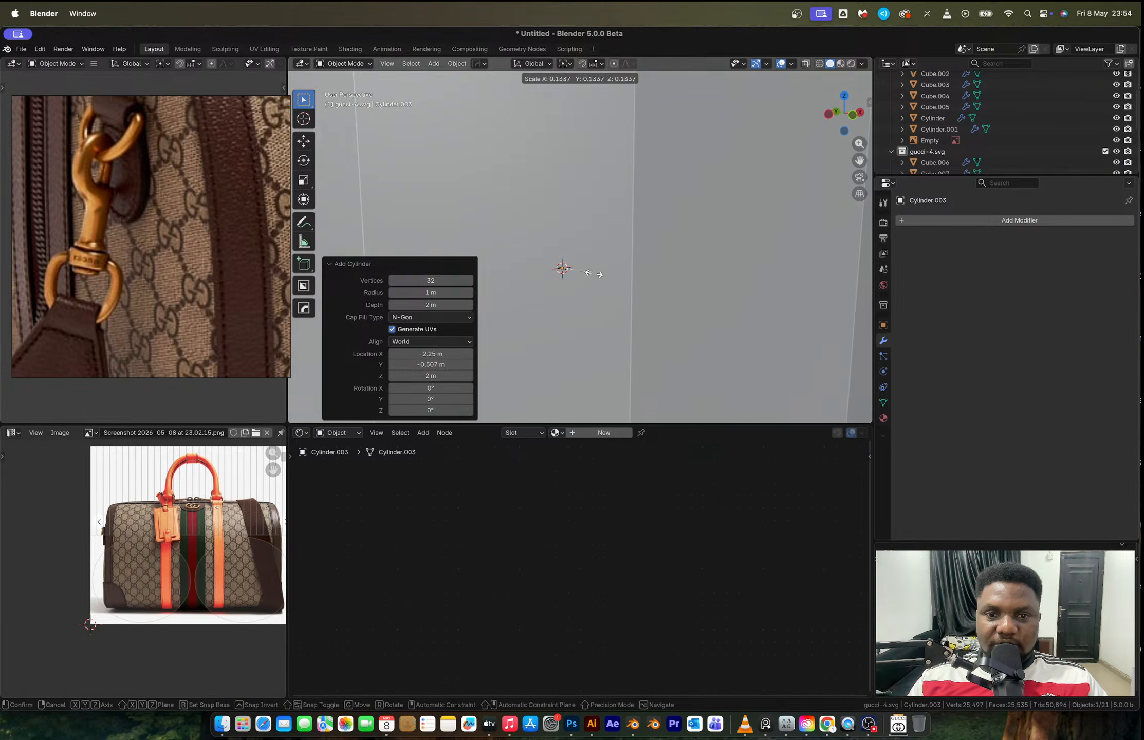
left_click(594, 273)
key("s")
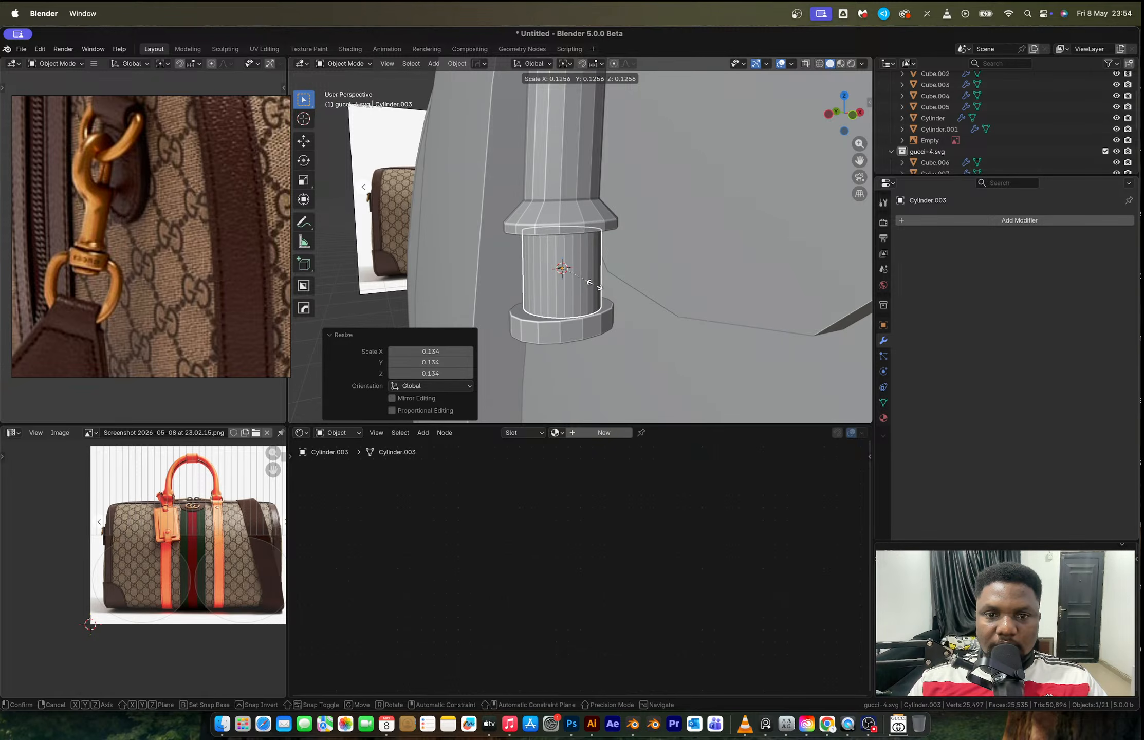
left_click(583, 280)
middle_click_drag(583, 280, 677, 308)
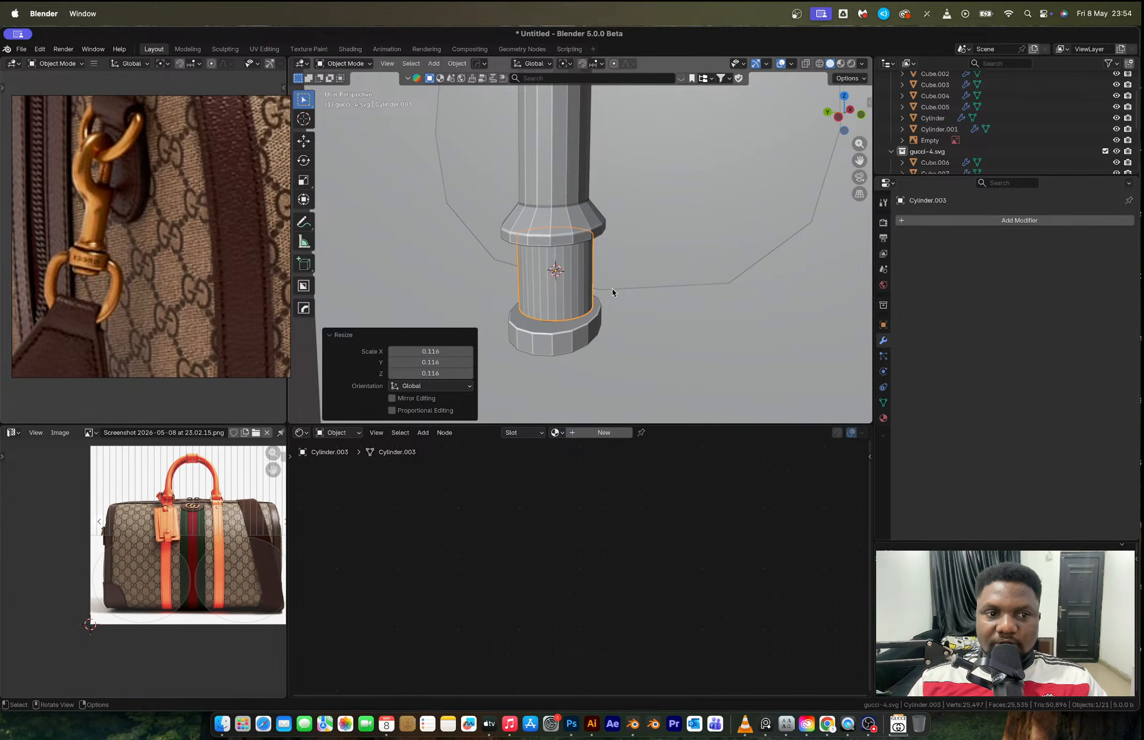
Scale the cylinder by 0.825 along Z and widen it by 1.711 in X and Y to form a sleeve.
key("s")
key("z")
left_click(618, 342)
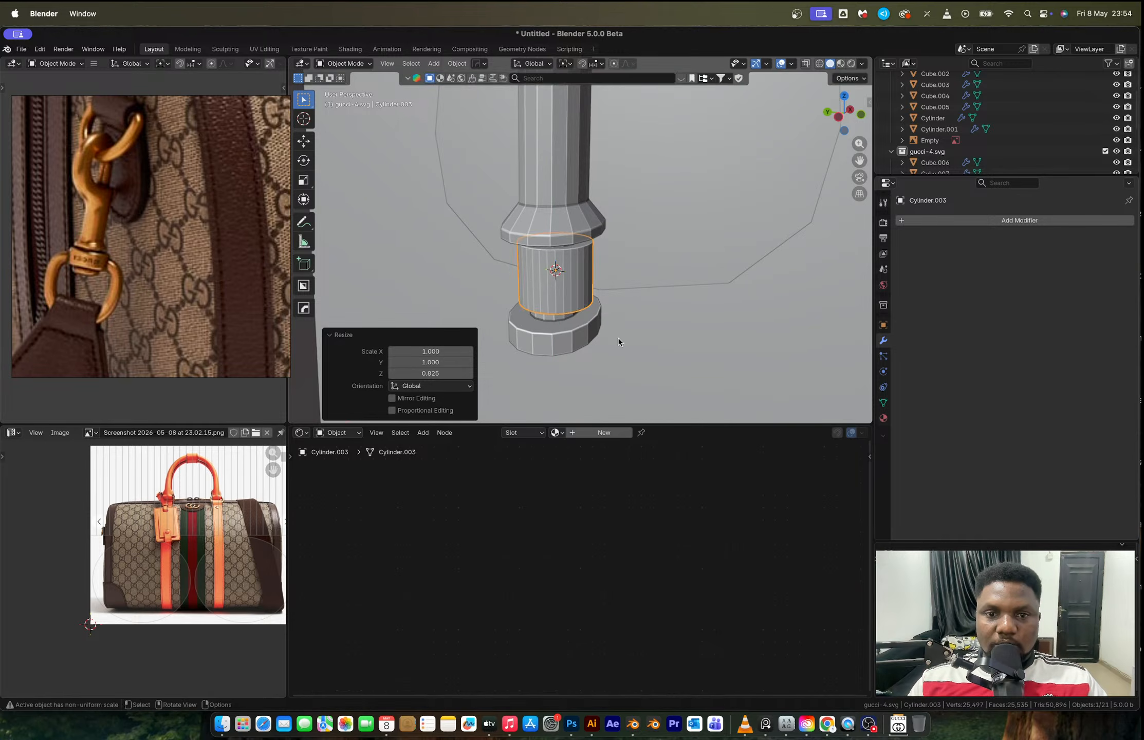
key("s")
key("shift+z")
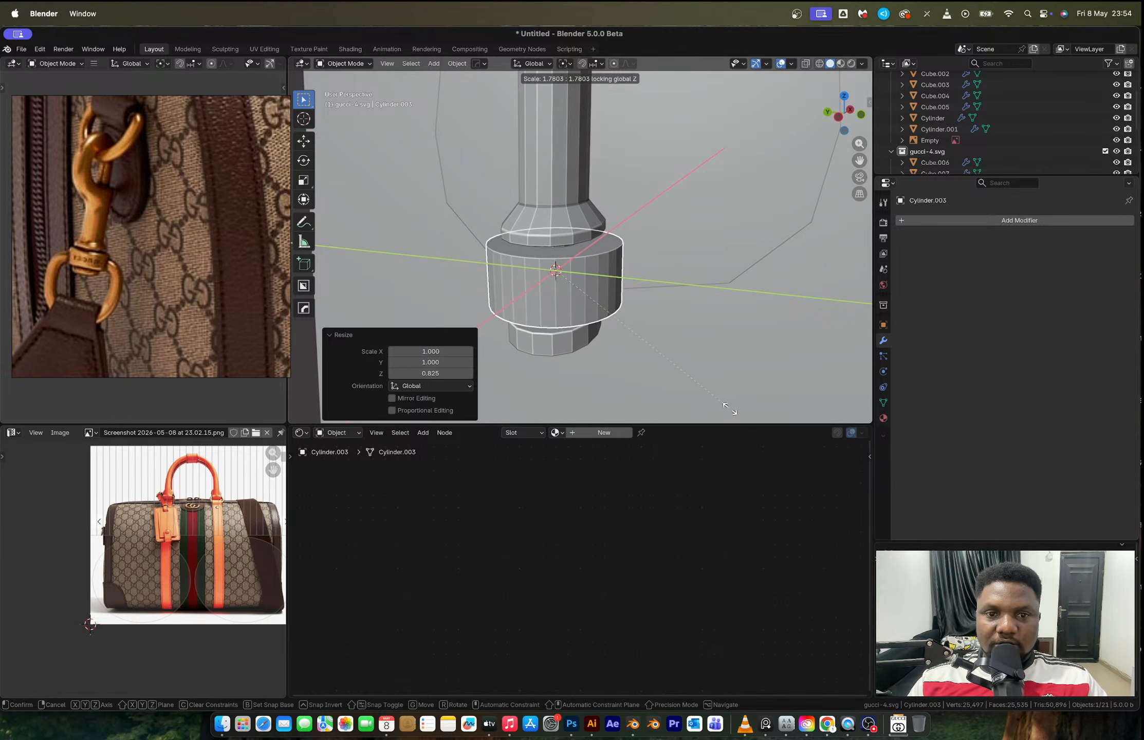
left_click(718, 403)
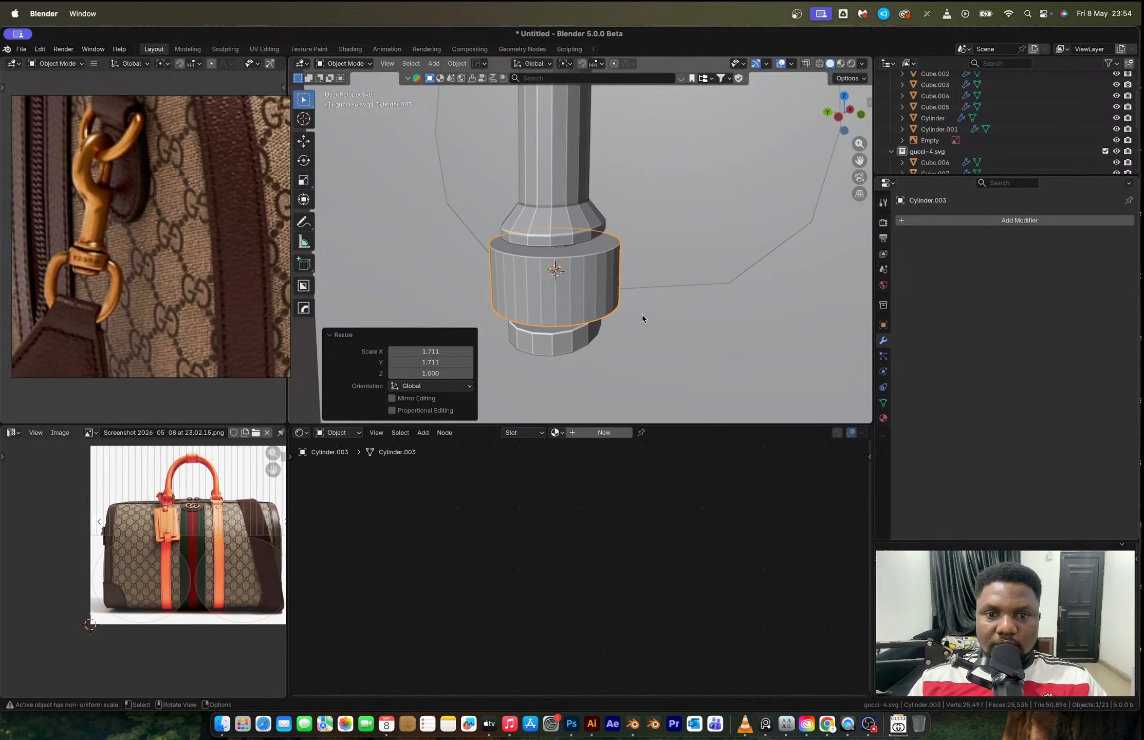
mouse_move(642, 318)
middle_mouse_down()
mouse_move(581, 306)
mouse_move(691, 302)
mouse_move(638, 309)
middle_mouse_up()
scroll(581, 306, "down", 4)
scroll(581, 250, "up", 3)
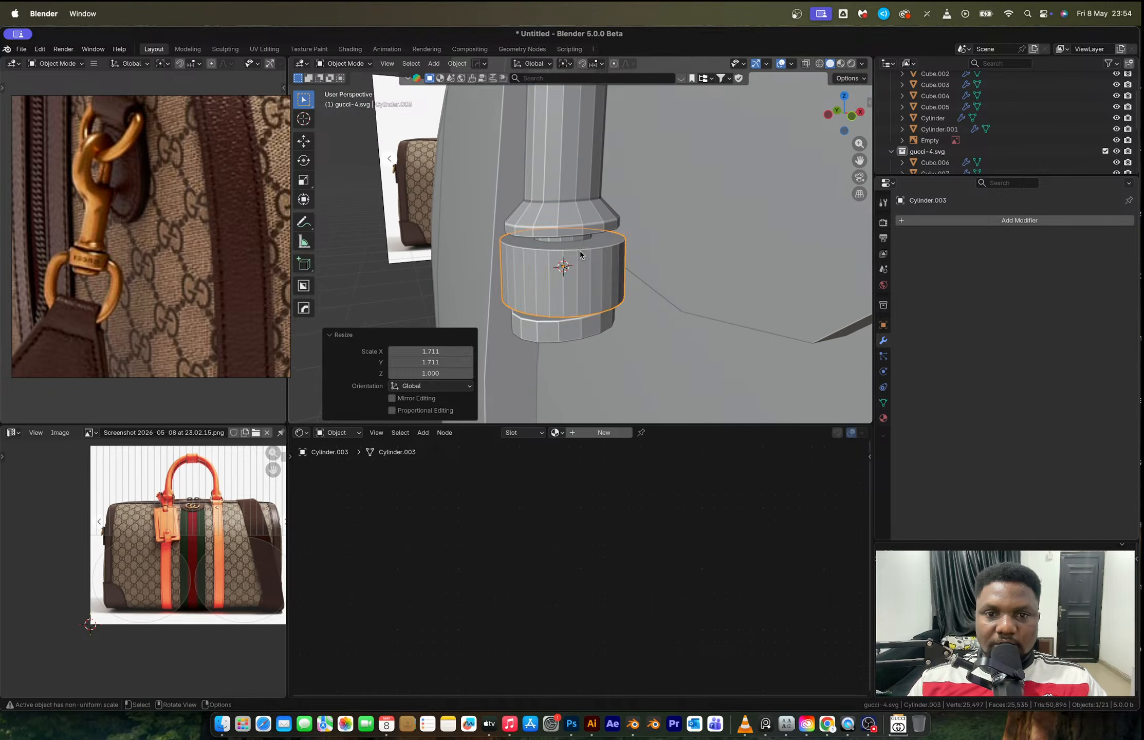
Add a centred horizontal loop cut around the sleeve and bevel it about 0.513 m into a band with four segments.
key("Tab")
scroll(580, 250, "up", 4)
middle_click_drag(563, 282, 567, 282)
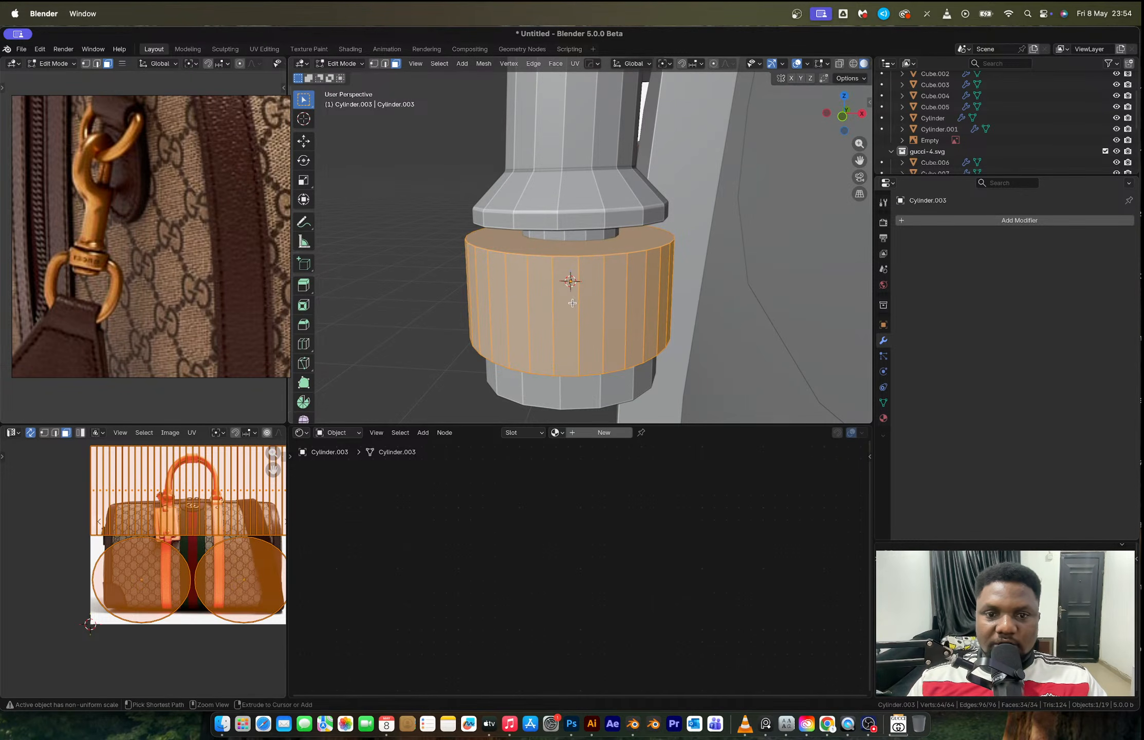
key("ctrl+r")
left_click(569, 288)
right_click(645, 384)
key("ctrl+b")
scroll(653, 393, "up", 3)
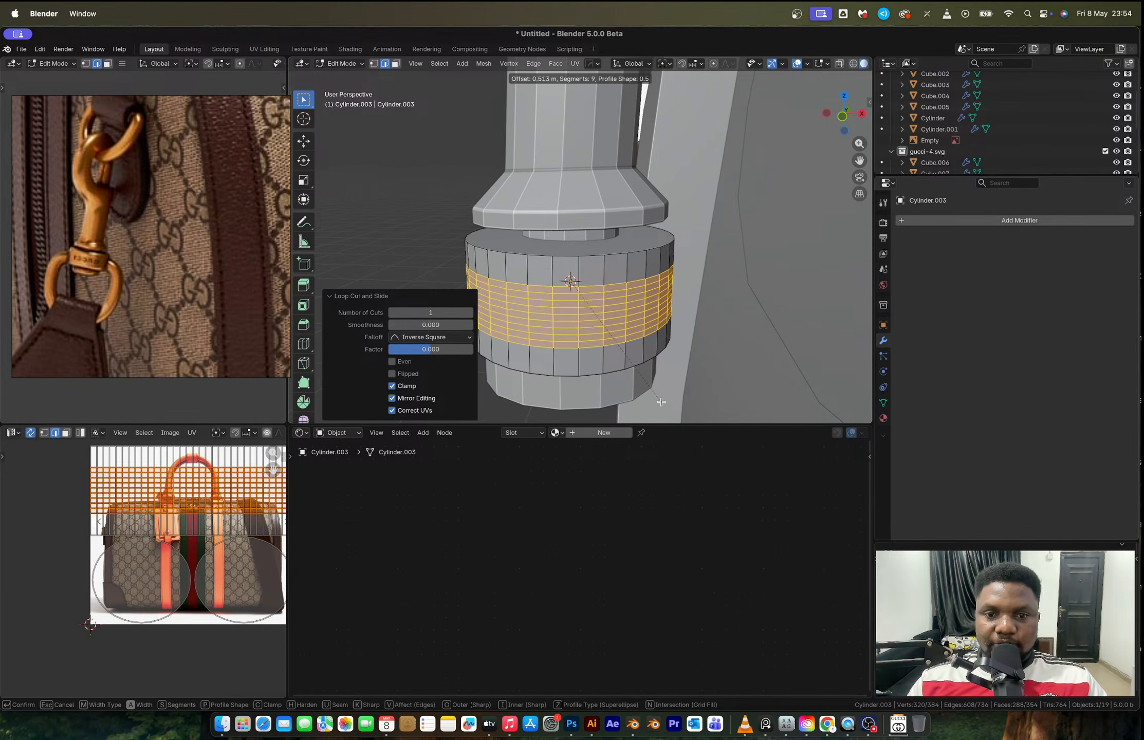
left_click(660, 402)
Select a patch of faces three wide and four high on the front of the sleeve's banded wall.
key("3")
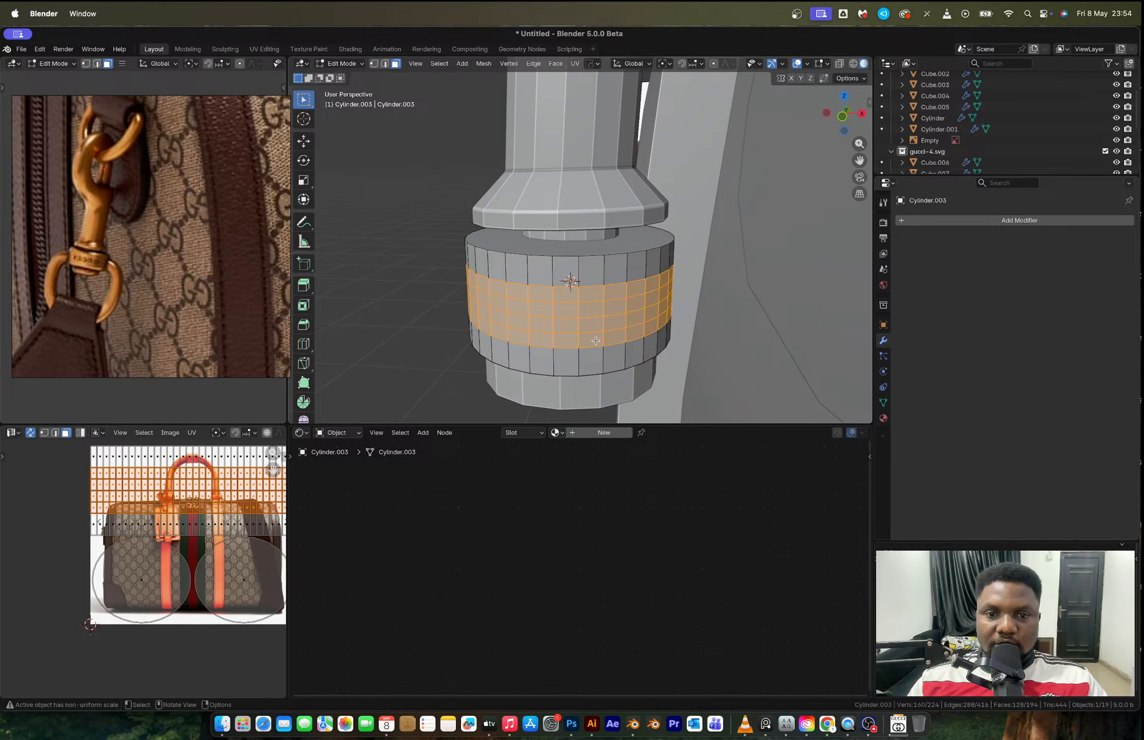
left_click(591, 340)
left_click(540, 308, "ctrl")
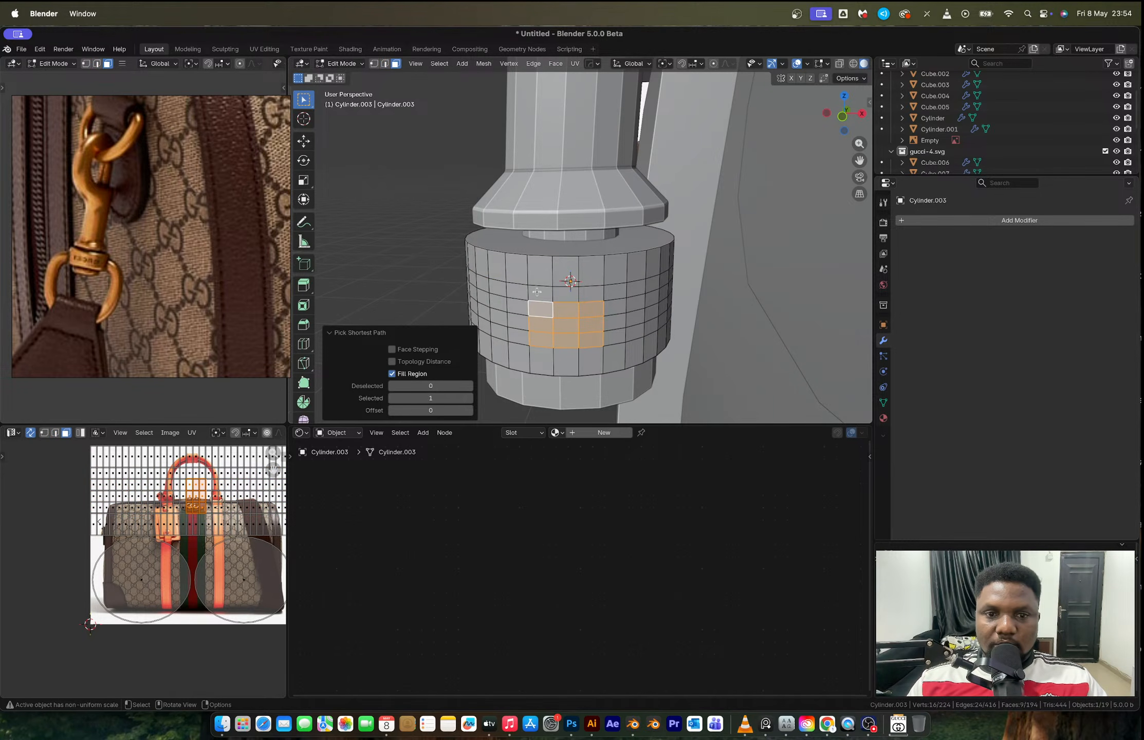
left_click(546, 299, "ctrl")
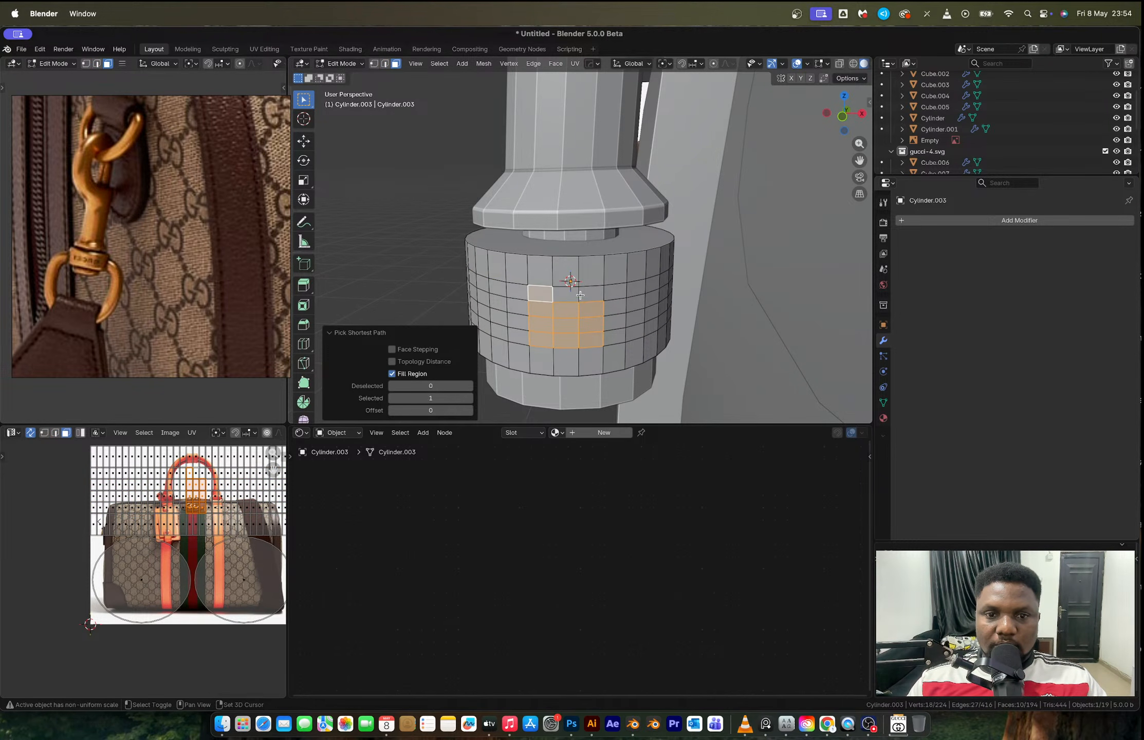
left_click(566, 295, "shift")
left_click(592, 294, "shift")
middle_click_drag(592, 294, 630, 314)
scroll(563, 323, "down", 3)
key("Tab")
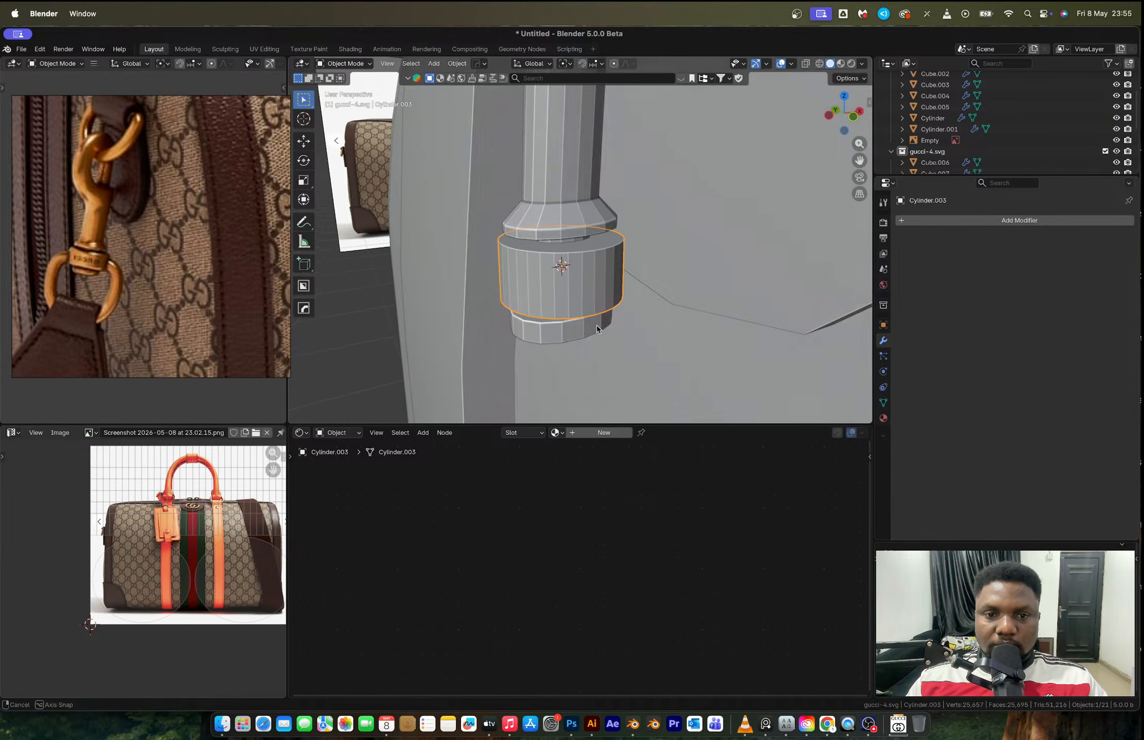
scroll(574, 275, "up", 3)
key("Tab")
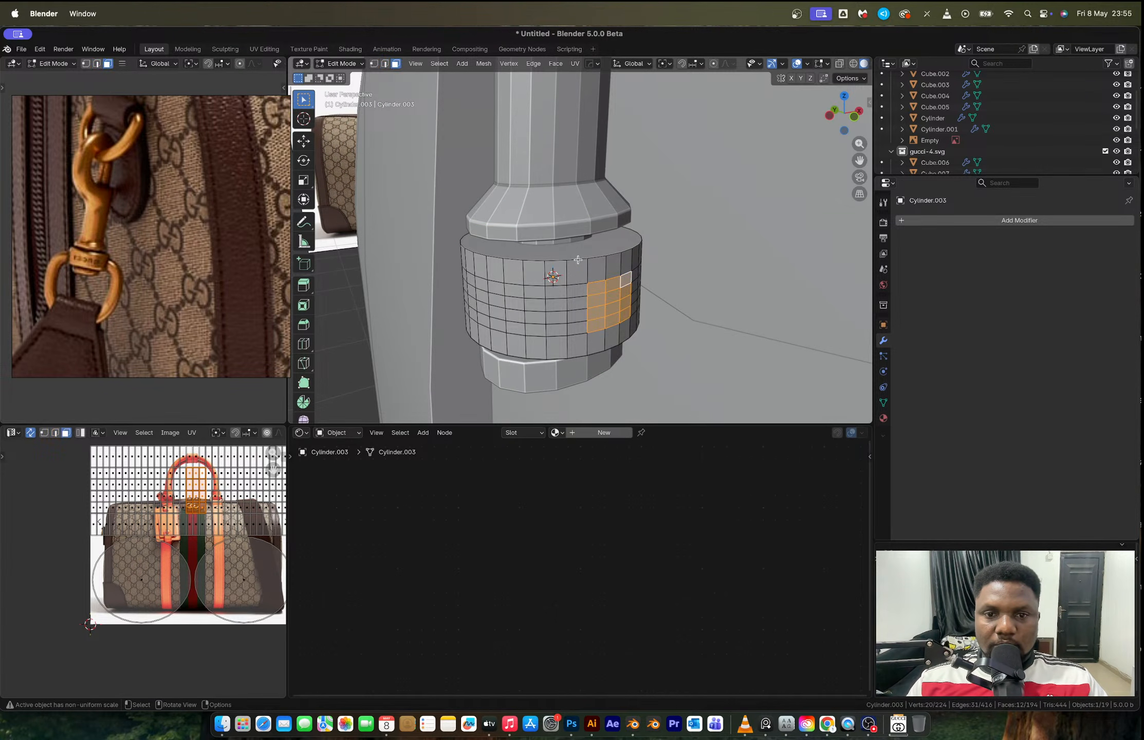
Select the edge loops at the sleeve's upper and lower rims.
left_click(576, 261, "alt")
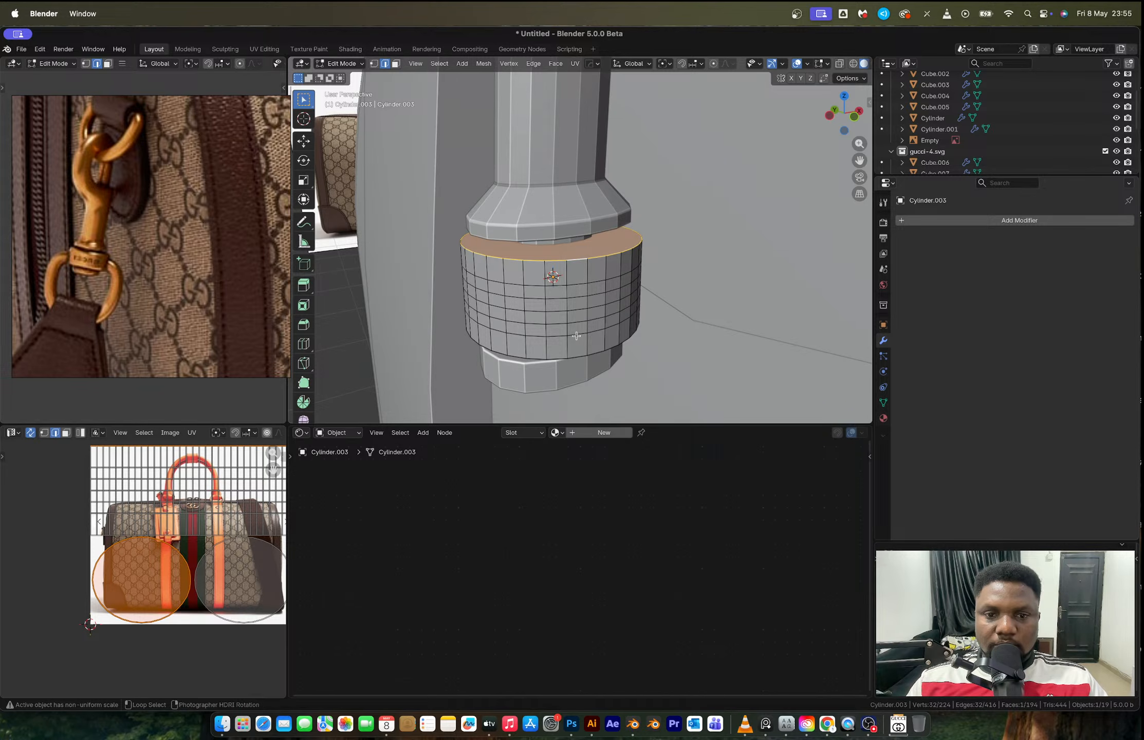
left_click(576, 357, "alt+shift")
Try beveling the sleeve's upper and lower rims with four segments before the object's scale is applied.
key("ctrl+b")
scroll(712, 400, "up", 3)
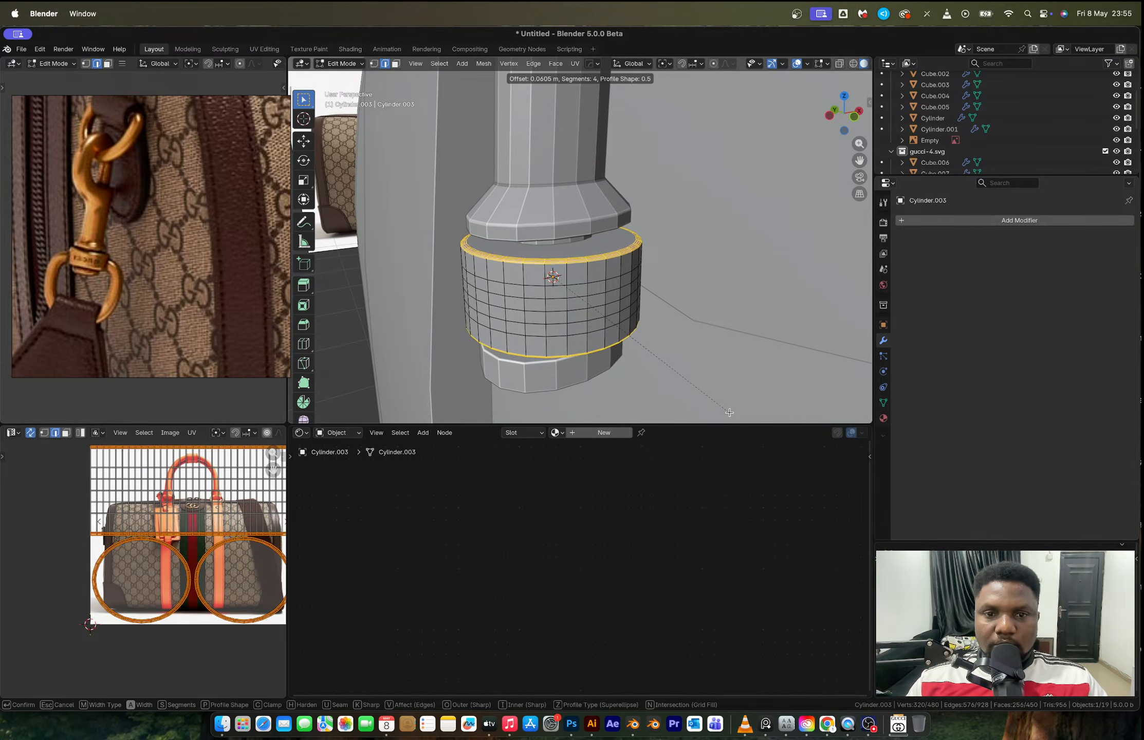
left_click(660, 347)
key("ctrl+z")
Apply the sleeve's scale and bevel its upper and lower rims with four segments and an offset of about 0.0006 m.
key("Tab")
key("ctrl+a")
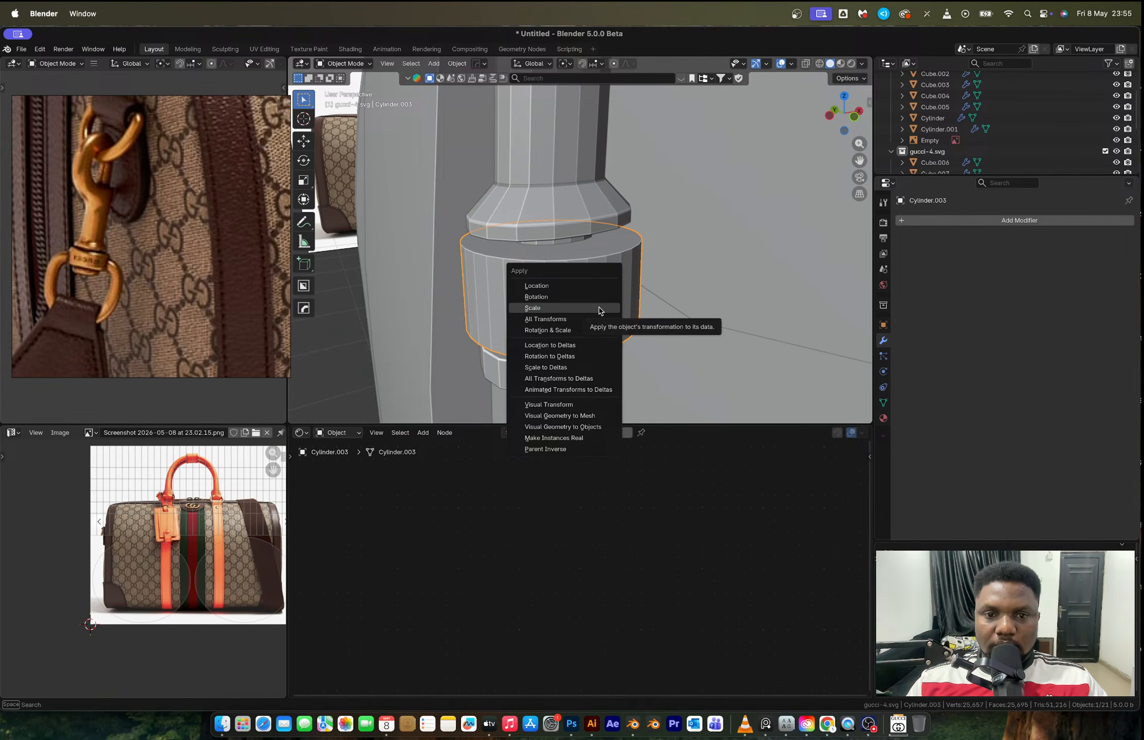
left_click(600, 309)
key("Tab")
key("ctrl+b")
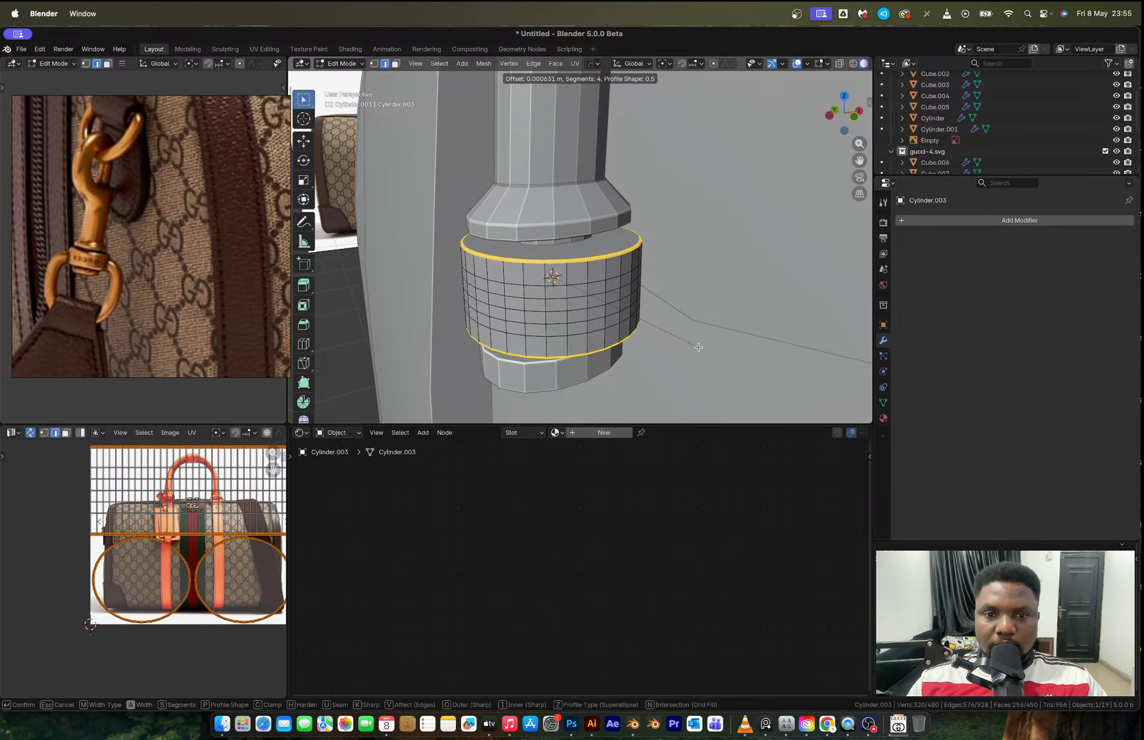
left_click(704, 351)
key("Tab")
scroll(586, 297, "down", 3)
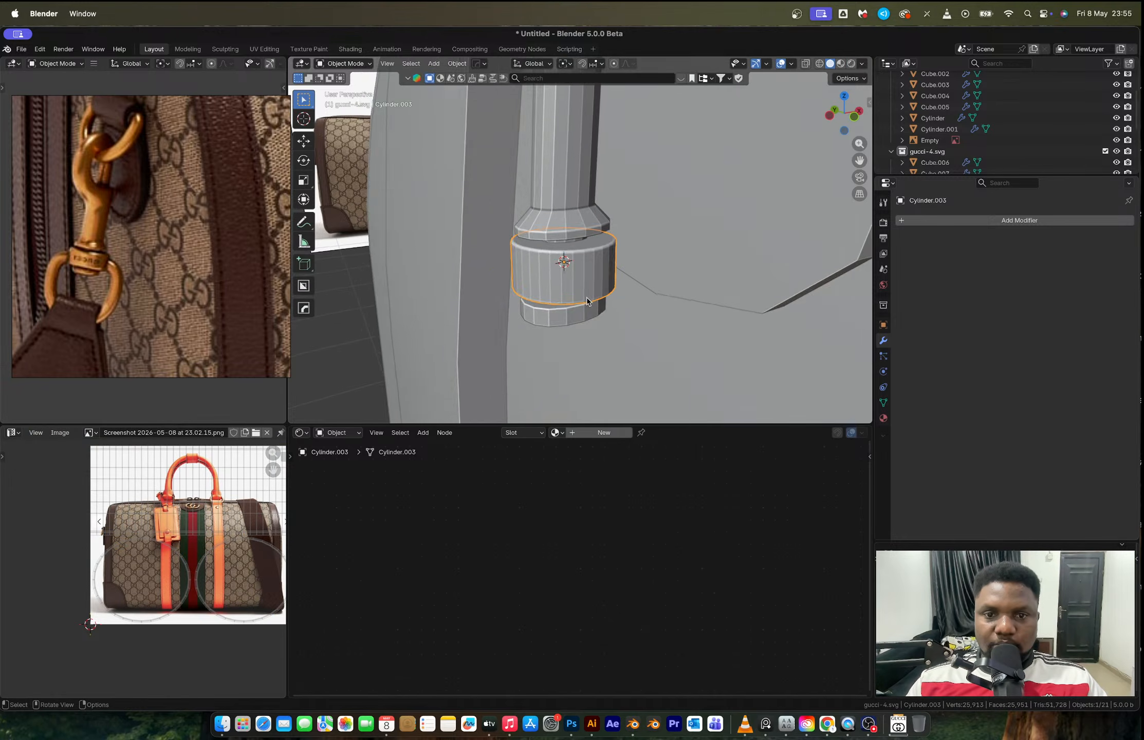
Stretch the sleeve by 1.067 along Z between the collar and the base flange.
key("s")
key("z")
left_click(630, 344)
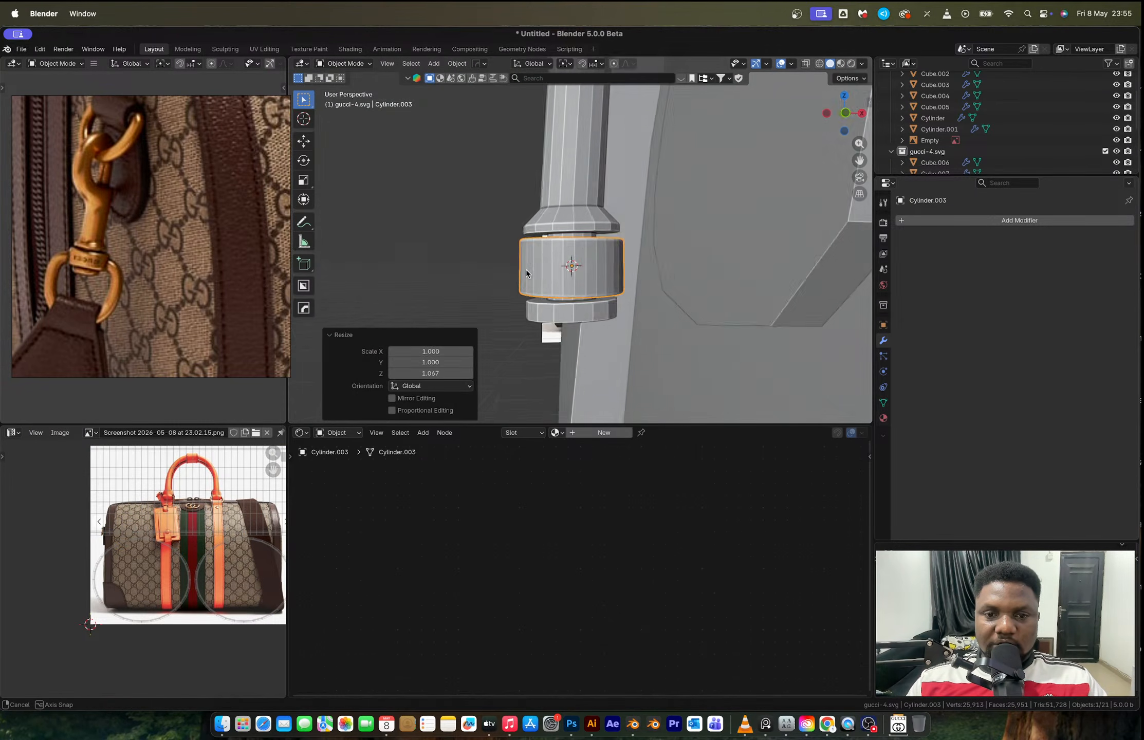
middle_click_drag(526, 269, 611, 284)
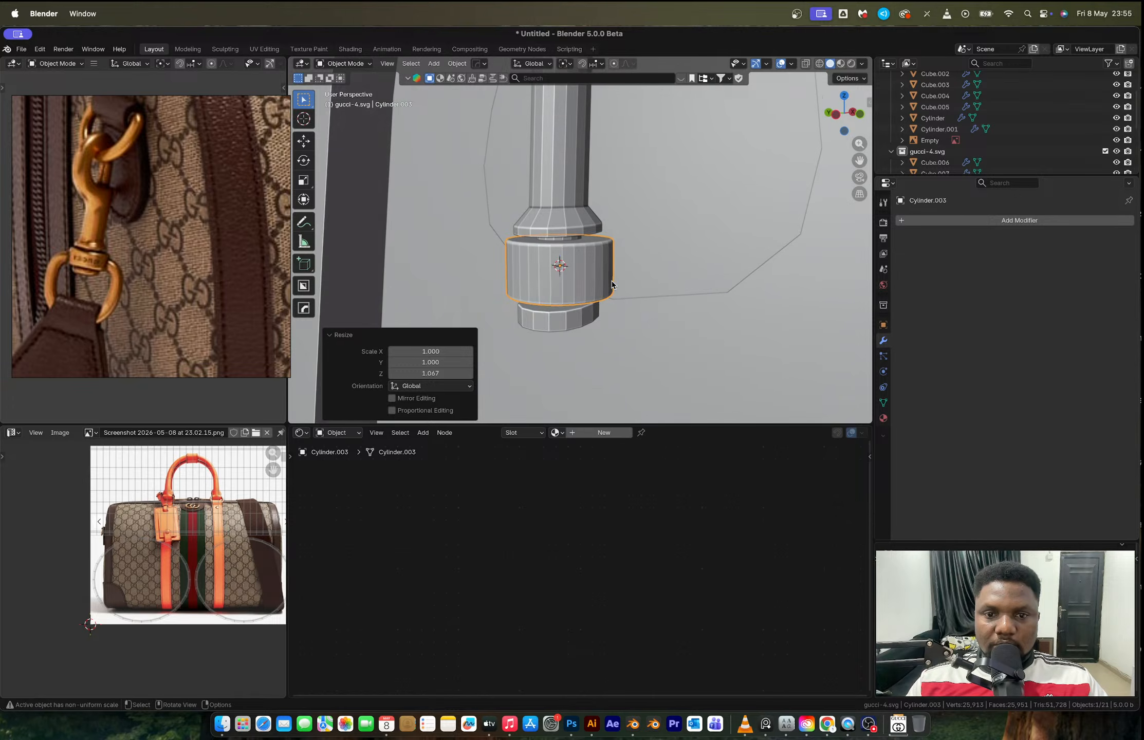
Add a plane at the 3D cursor, scale it to 0.061 and rotate it 90° about the Y axis.
key("shift+a")
mouse_move(614, 284)
left_click(661, 287)
key("s")
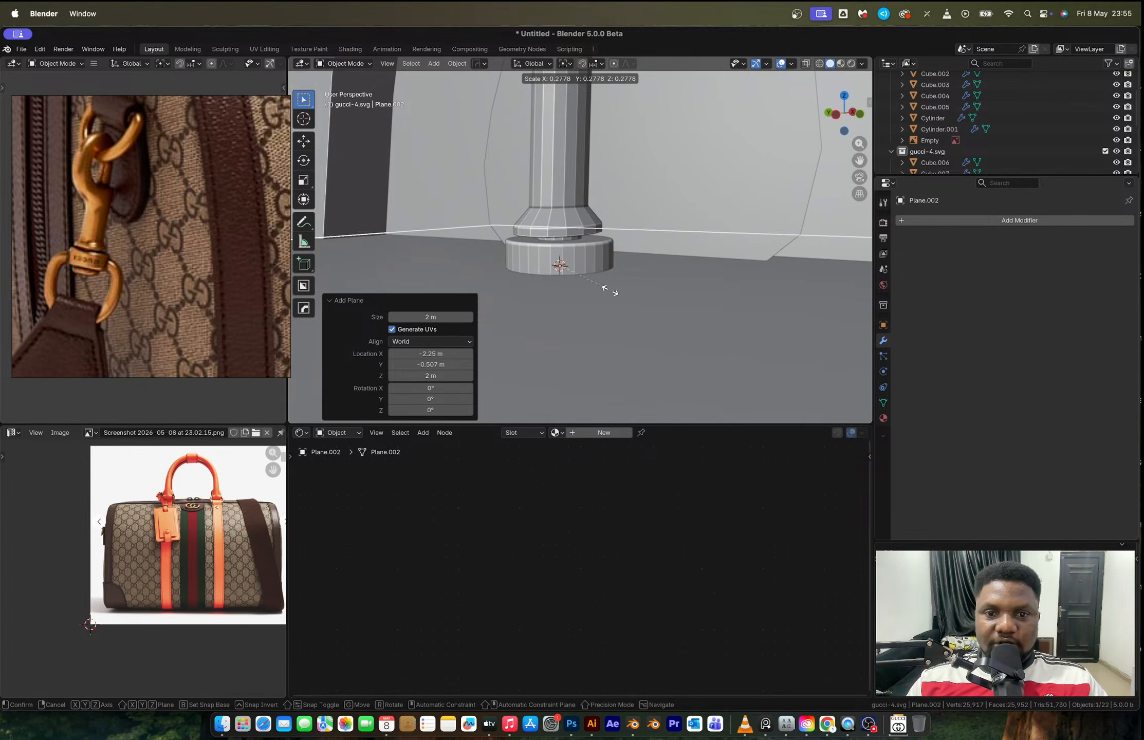
left_click(637, 330)
type("r")
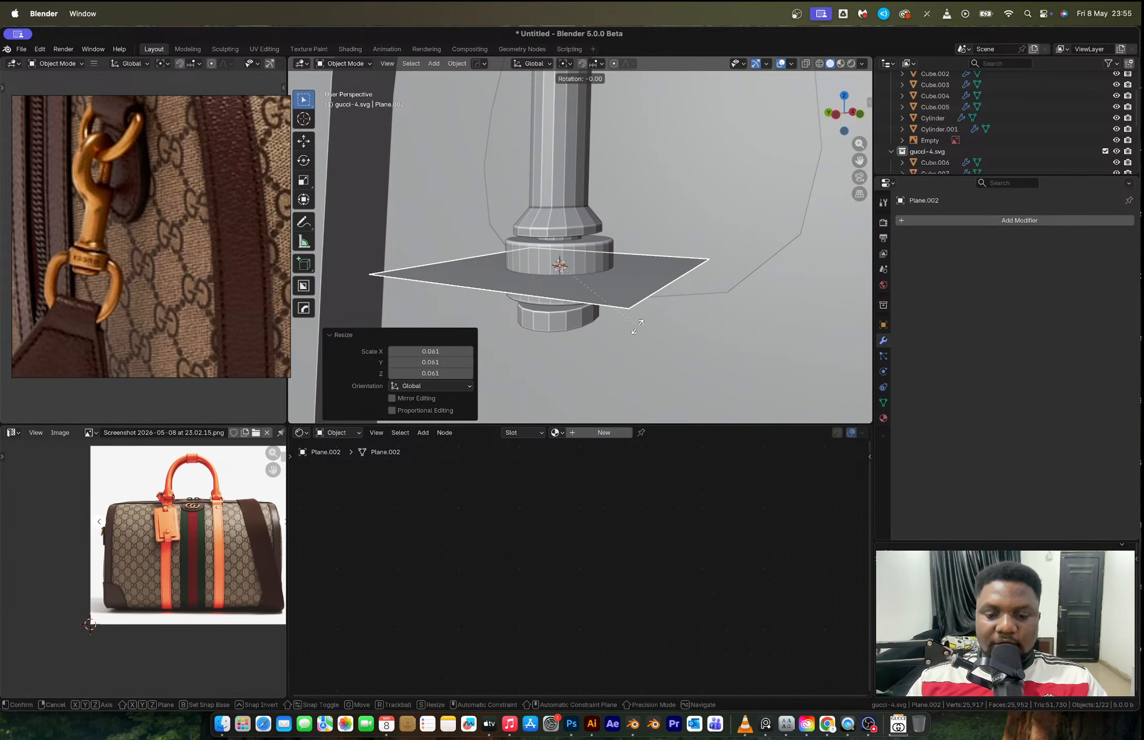
type("y")
type("90")
key("Return")
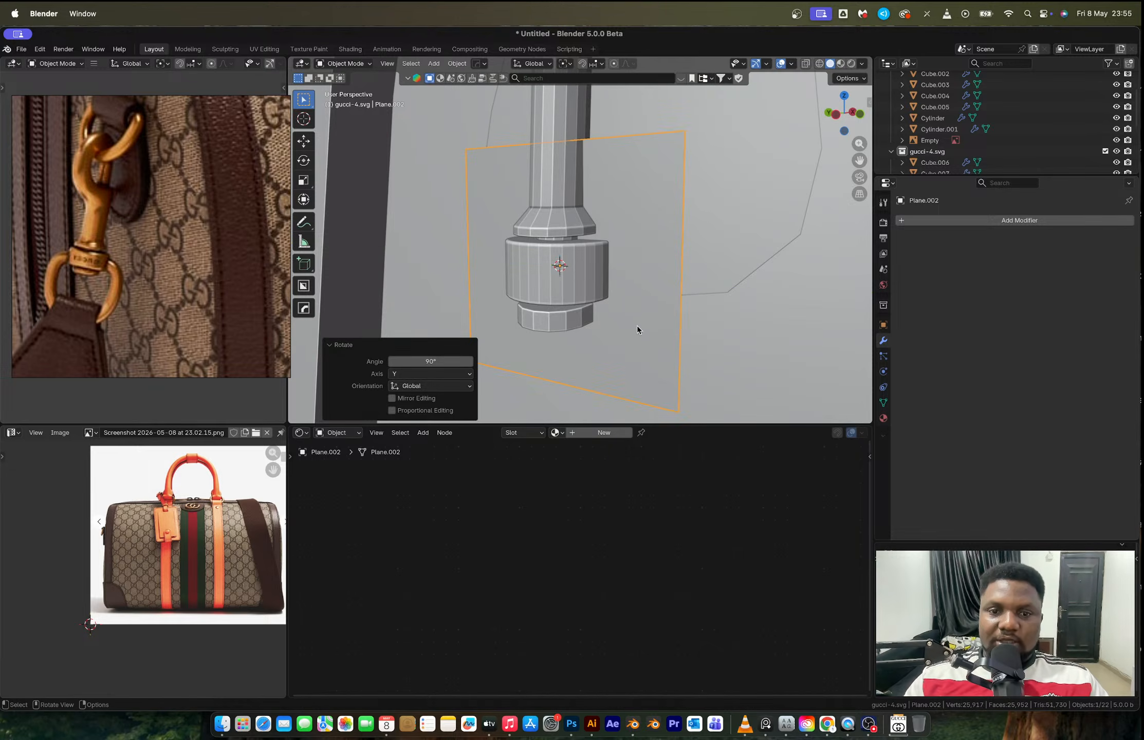
Lower the plane by about 0.057 m, shrink it to slightly wider than the sleeve, and raise it about 0.028 m.
key("g")
key("z")
left_click(644, 379)
key("s")
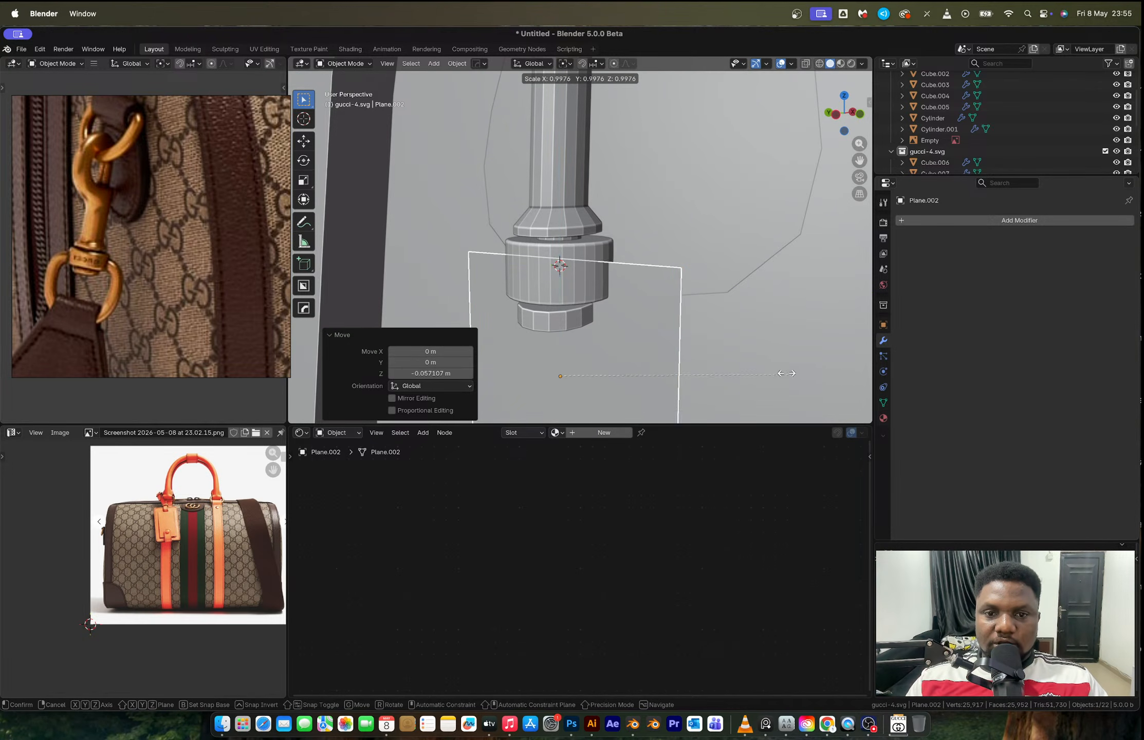
left_click(689, 378)
key("g")
key("z")
left_click(692, 320)
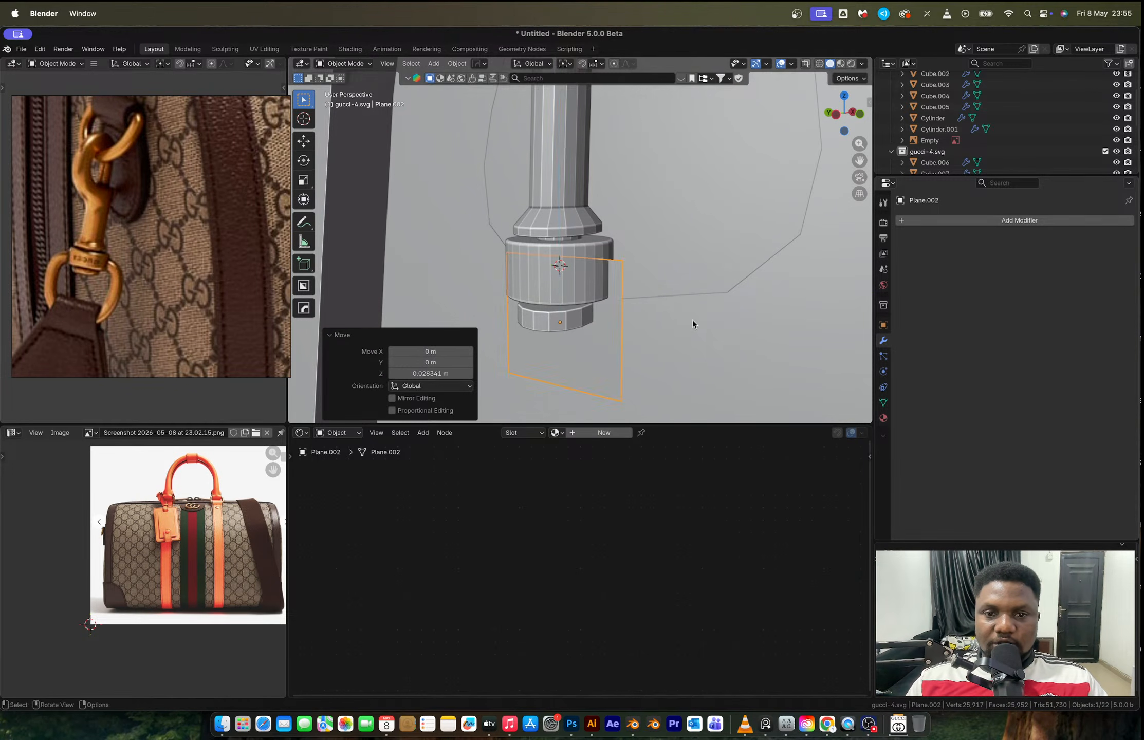
Flatten the plane to about 0.77 along Z, raise it slightly around the base flange, and enlarge it by 1.092.
middle_click_drag(693, 320, 676, 348)
key("g")
key("z")
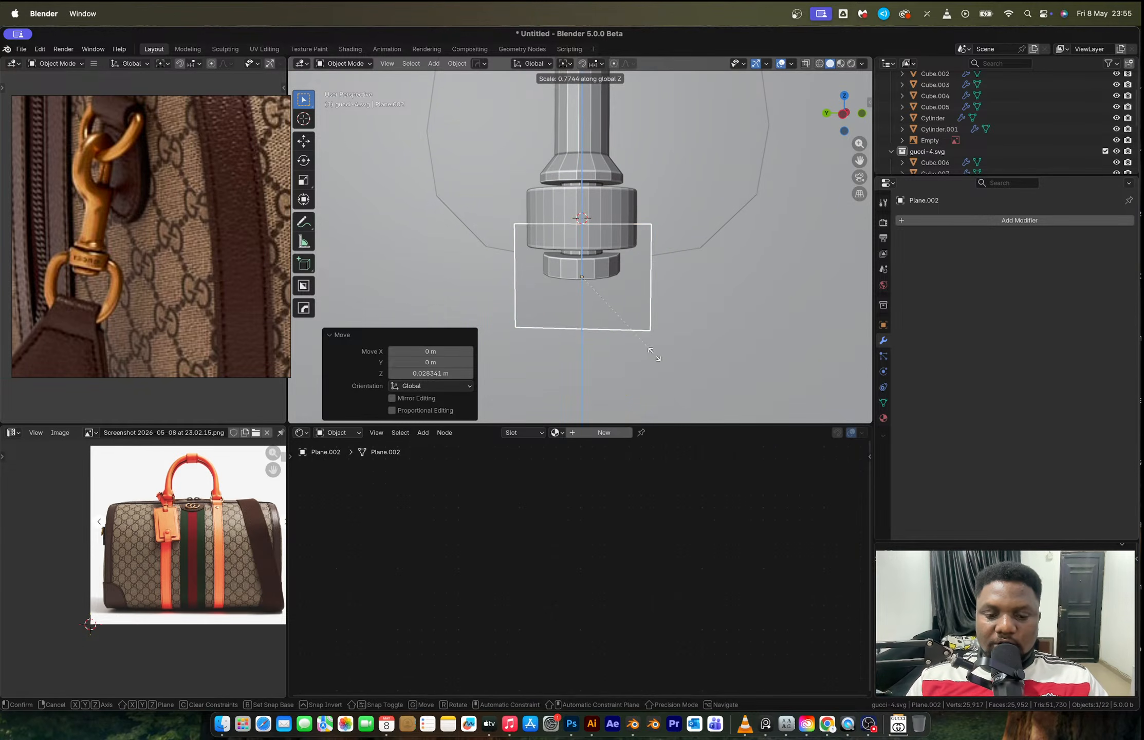
left_click(653, 345)
key("s")
left_click(662, 348)
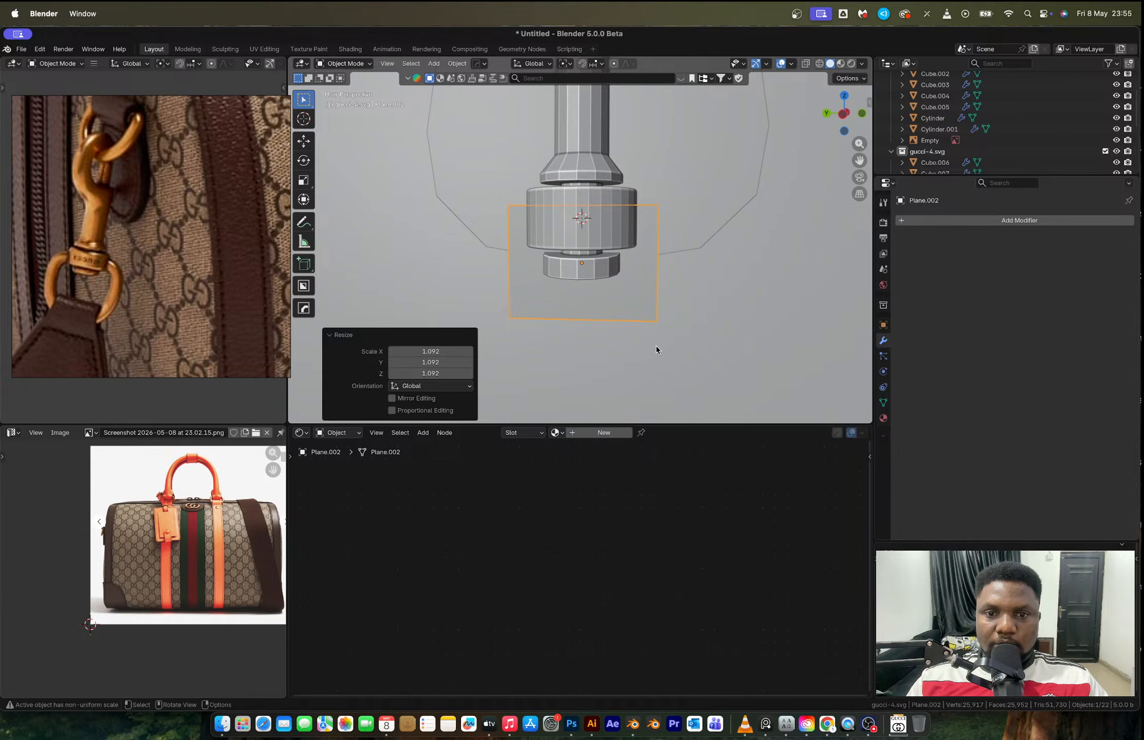
Select the two lower corner vertices of the plane around the base flange for editing.
key("Tab")
left_click(658, 326)
left_click(508, 319, "shift")
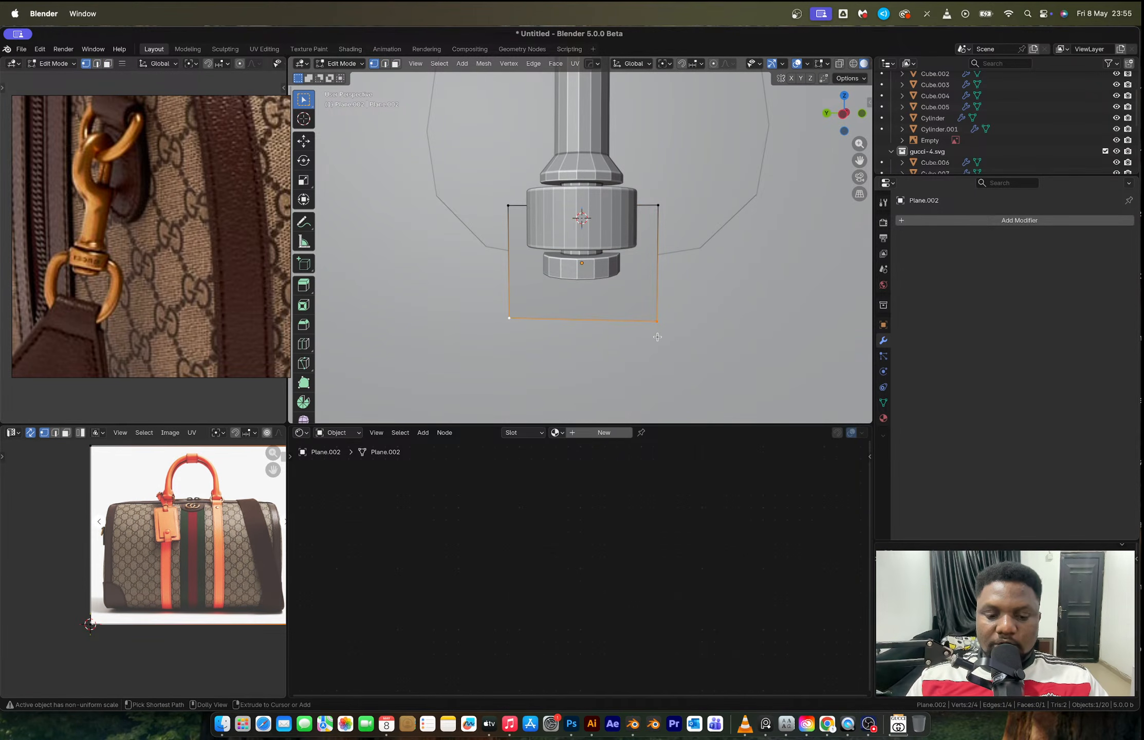
Try a vertex bevel of 0.697 m with 4 segments on the plane's two lower corners, then undo it.
key("ctrl+shift+b")
scroll(668, 339, "up", 3)
left_click(677, 355)
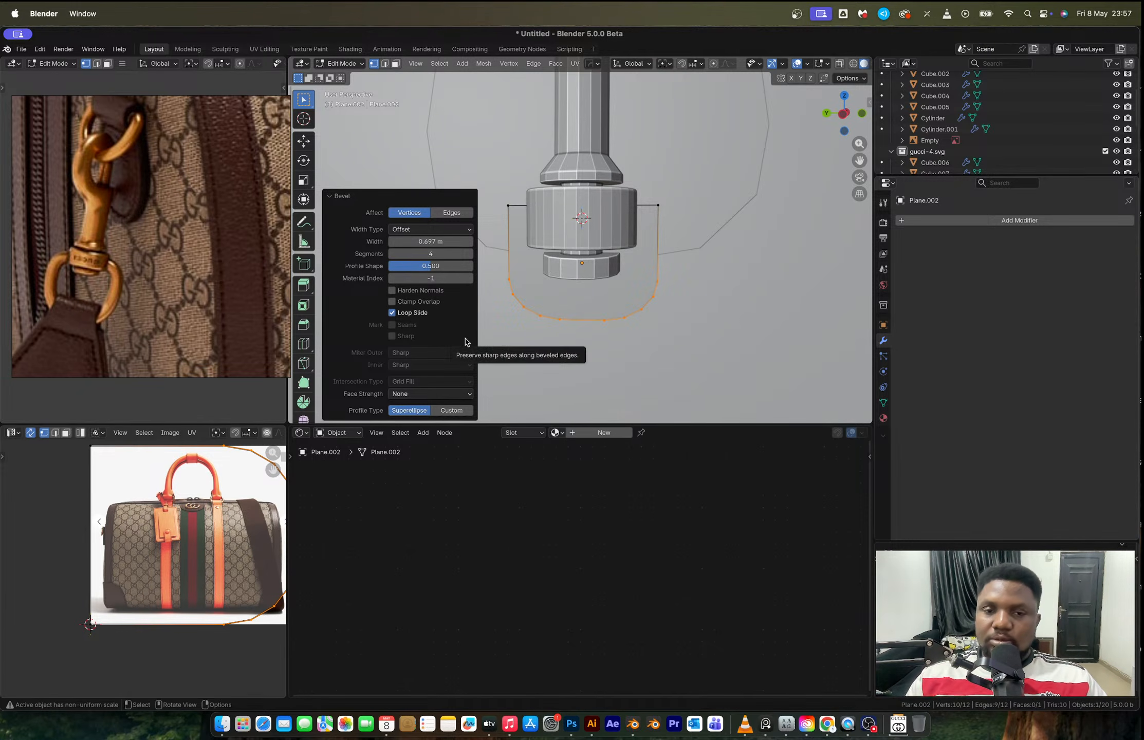
middle_click_drag(616, 261, 680, 214)
left_click(658, 212)
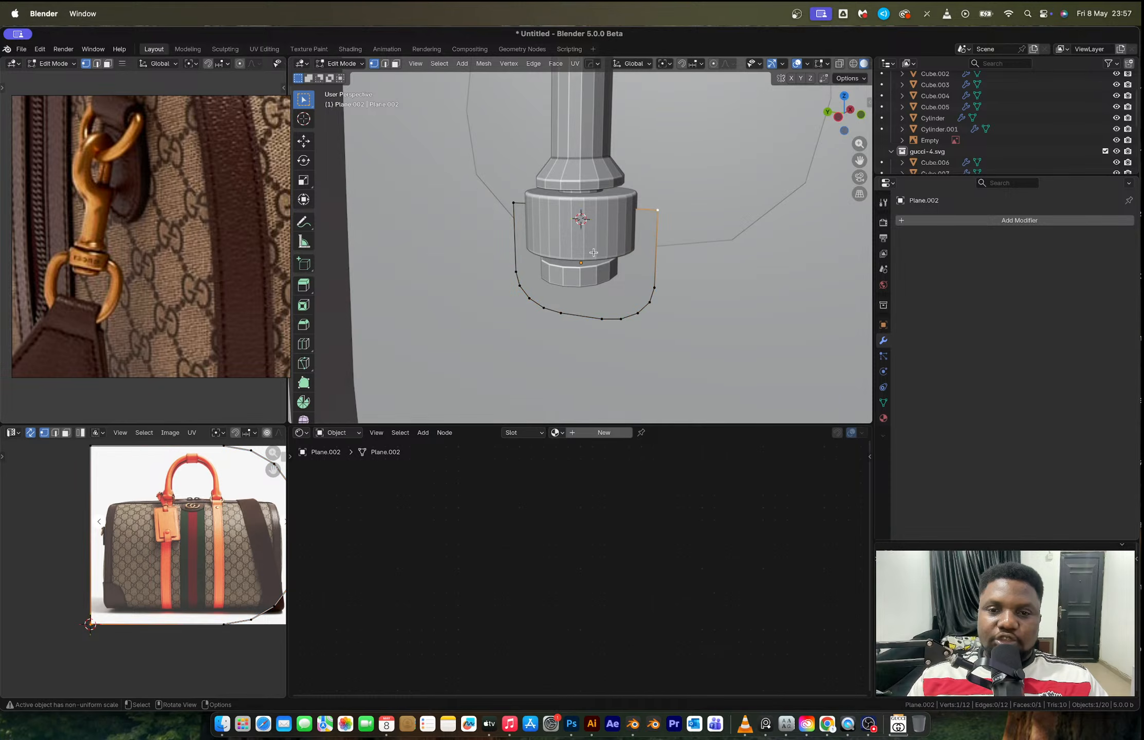
key("ctrl+z")
key("ctrl+z")
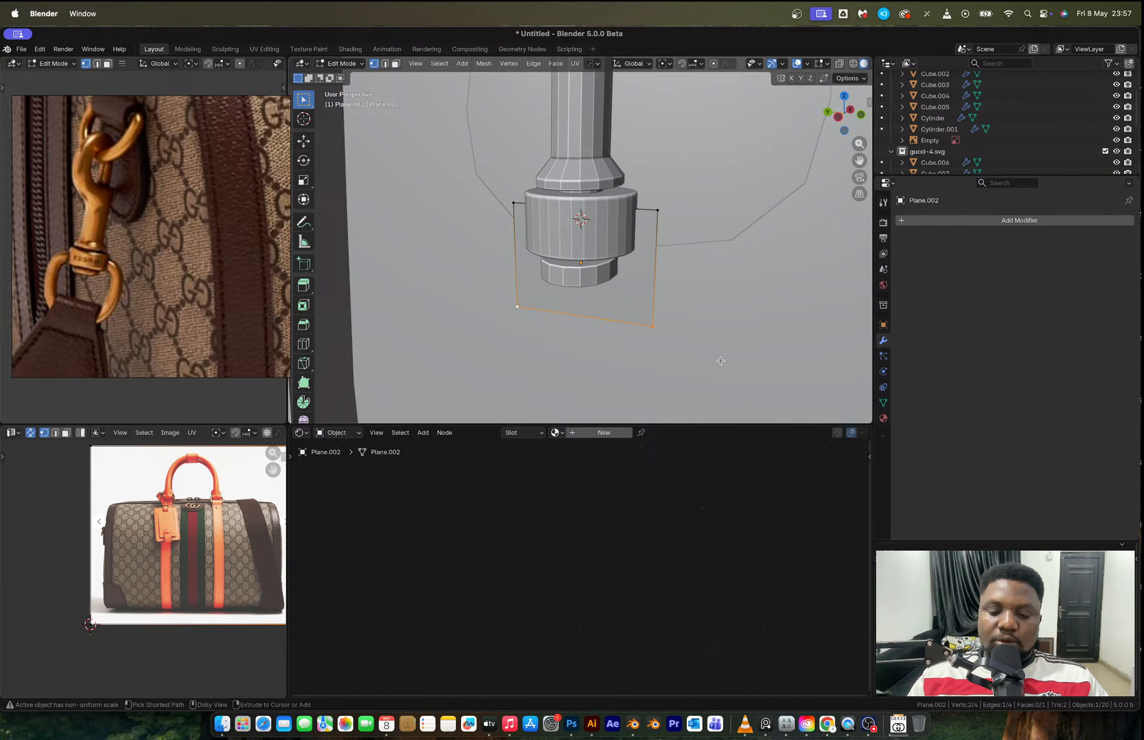
Round the plane's two lower corners with a vertex bevel of about 0.895 m and 9 segments.
key("ctrl+shift+b")
scroll(747, 372, "up", 5)
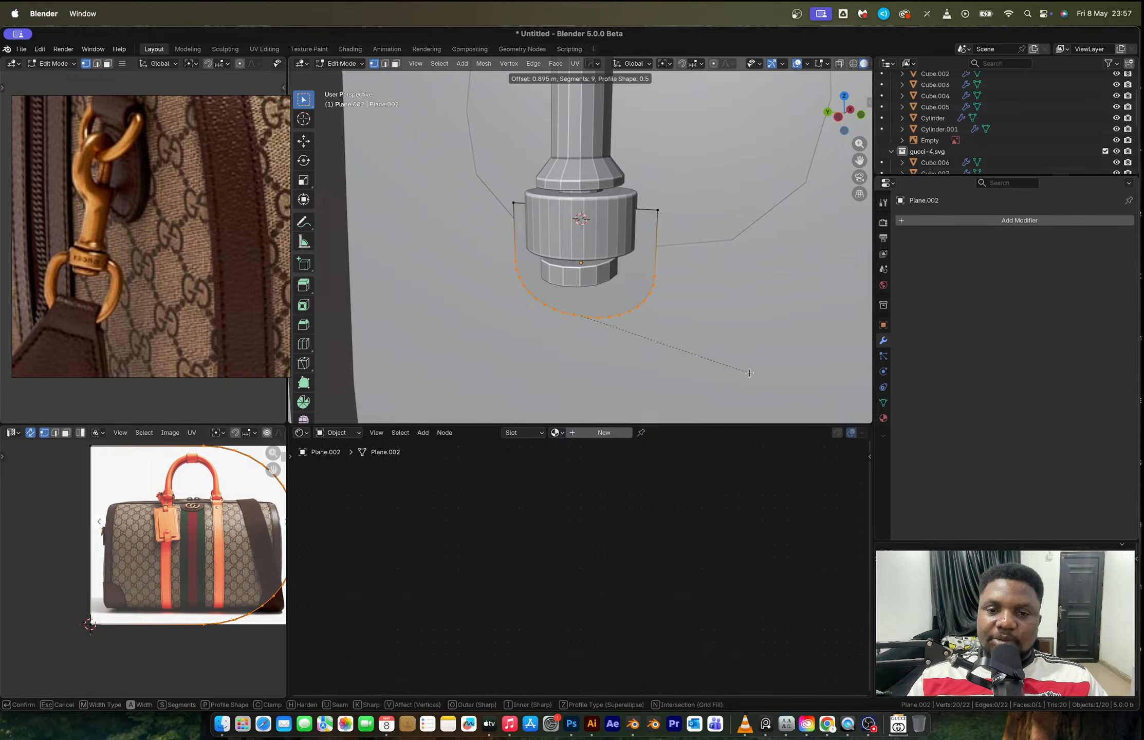
left_click(750, 374)
Round the plane's two upper corners with a 9-segment vertex bevel of about 0.315 m.
left_click(661, 211)
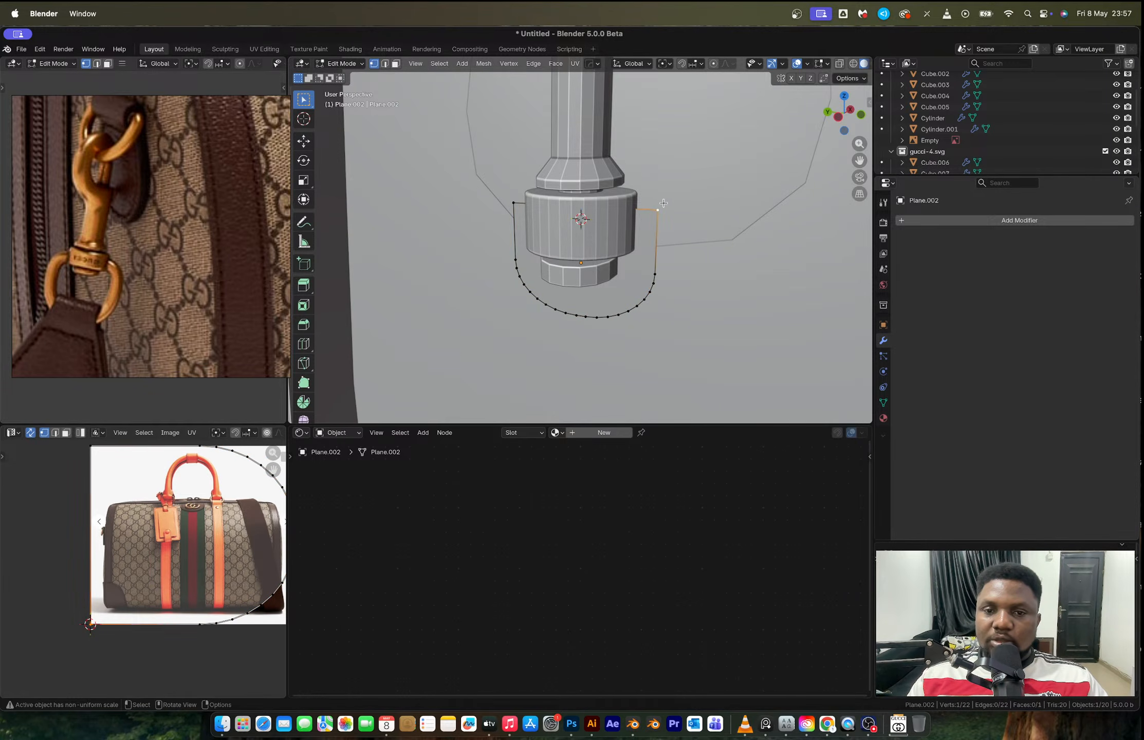
left_click(520, 206, "shift")
middle_click_drag(558, 231, 597, 247)
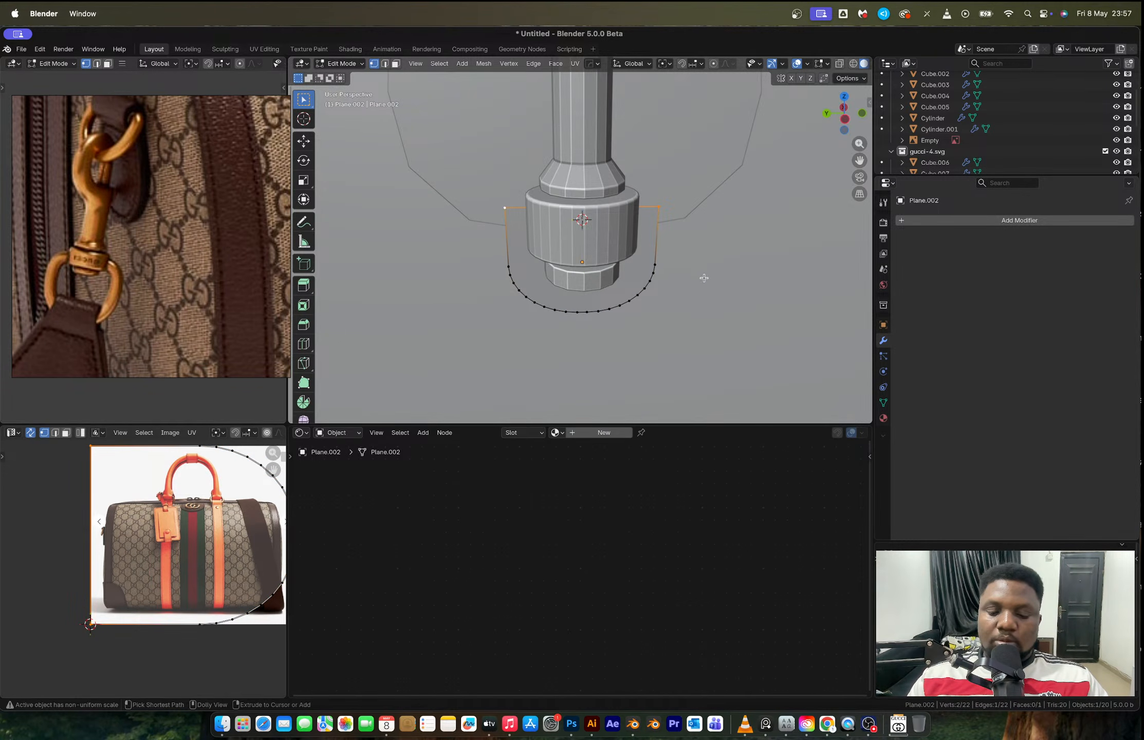
key("ctrl+shift+b")
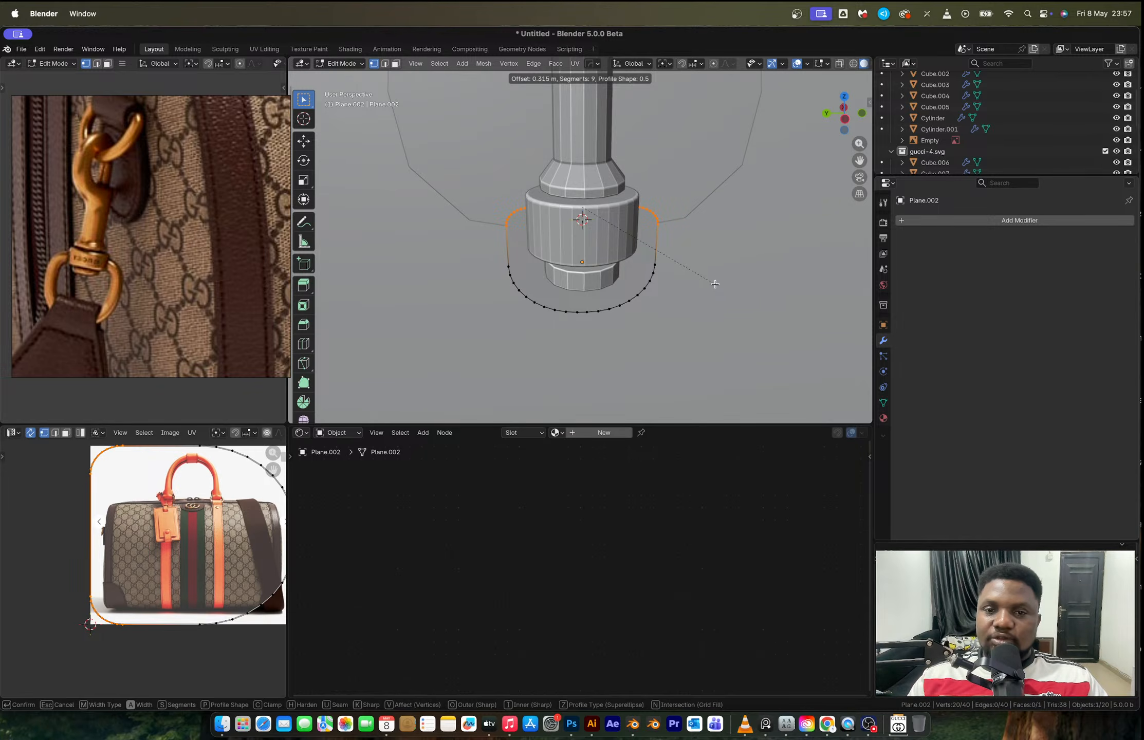
left_click(715, 284)
Delete only the face of the rounded plane, keeping its edges as a closed outline.
key("Tab")
middle_click_drag(639, 239, 659, 253)
key("Tab")
key("3")
key("a")
key("x")
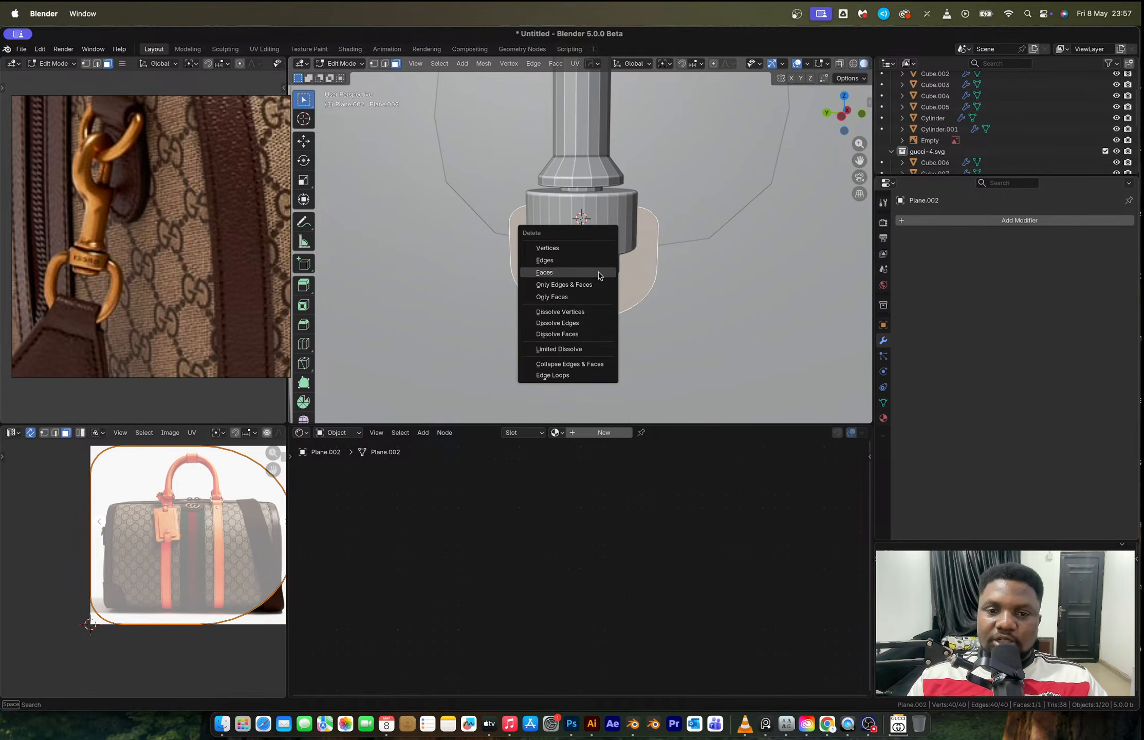
left_click(574, 298)
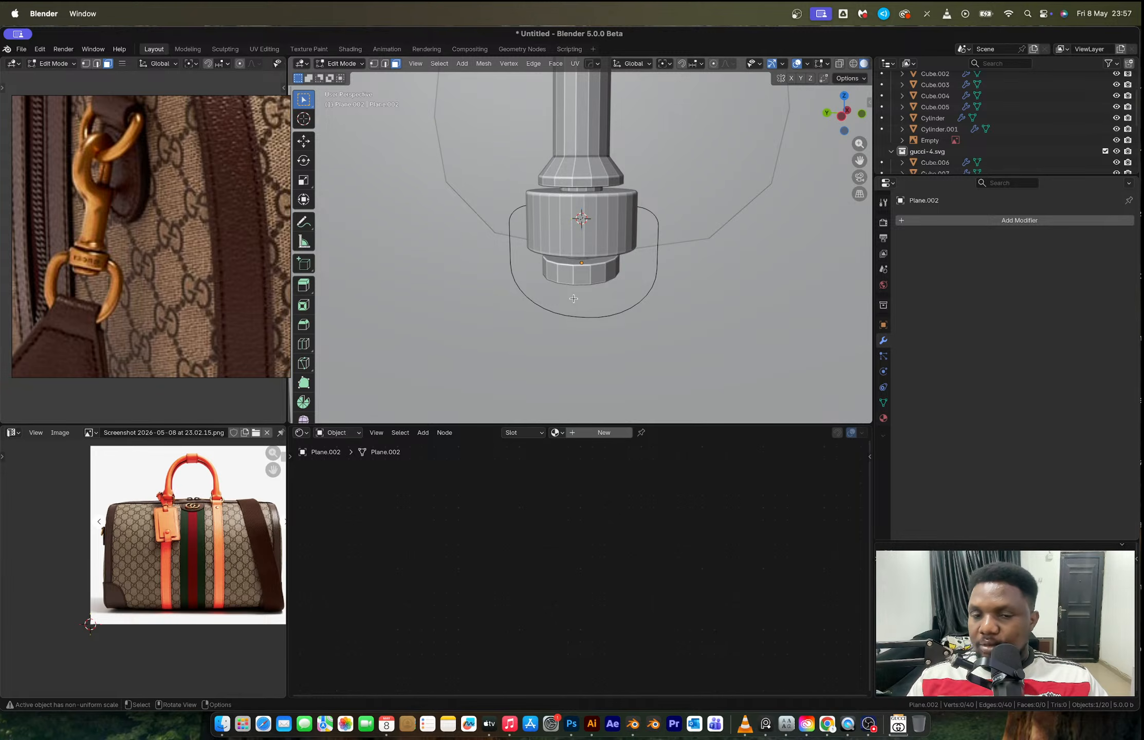
key("Tab")
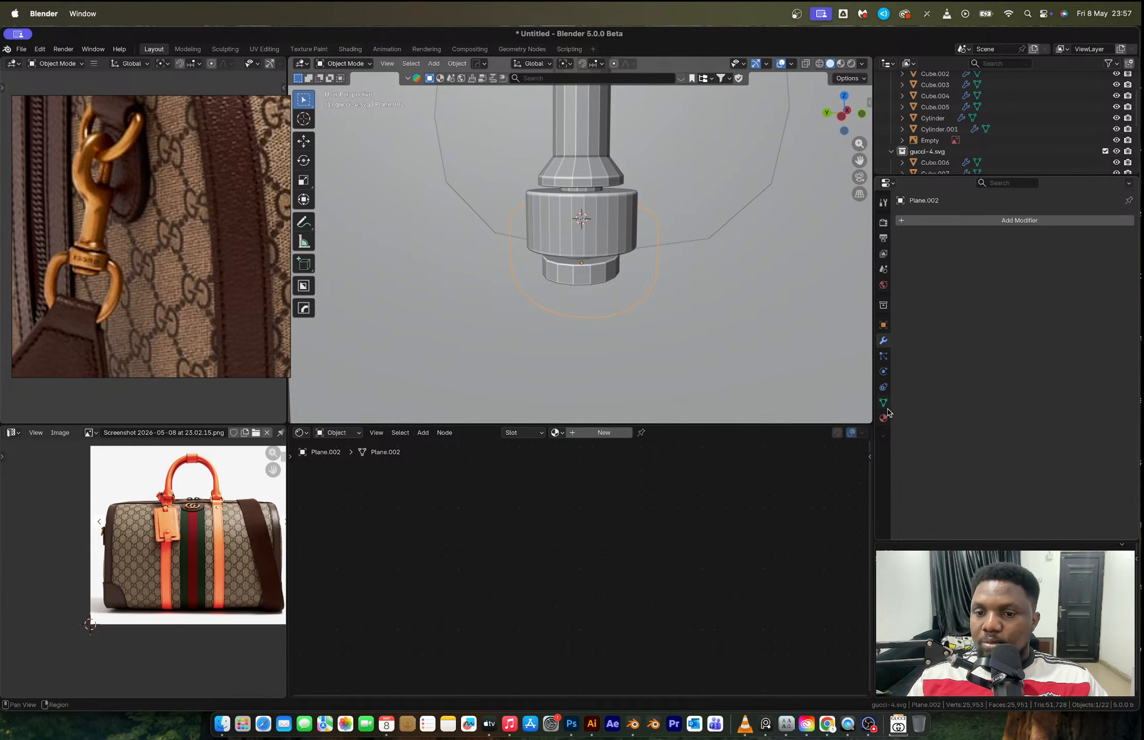
Convert the rounded outline to a curve and give it a round bevel depth of 0.156 m.
key("F3")
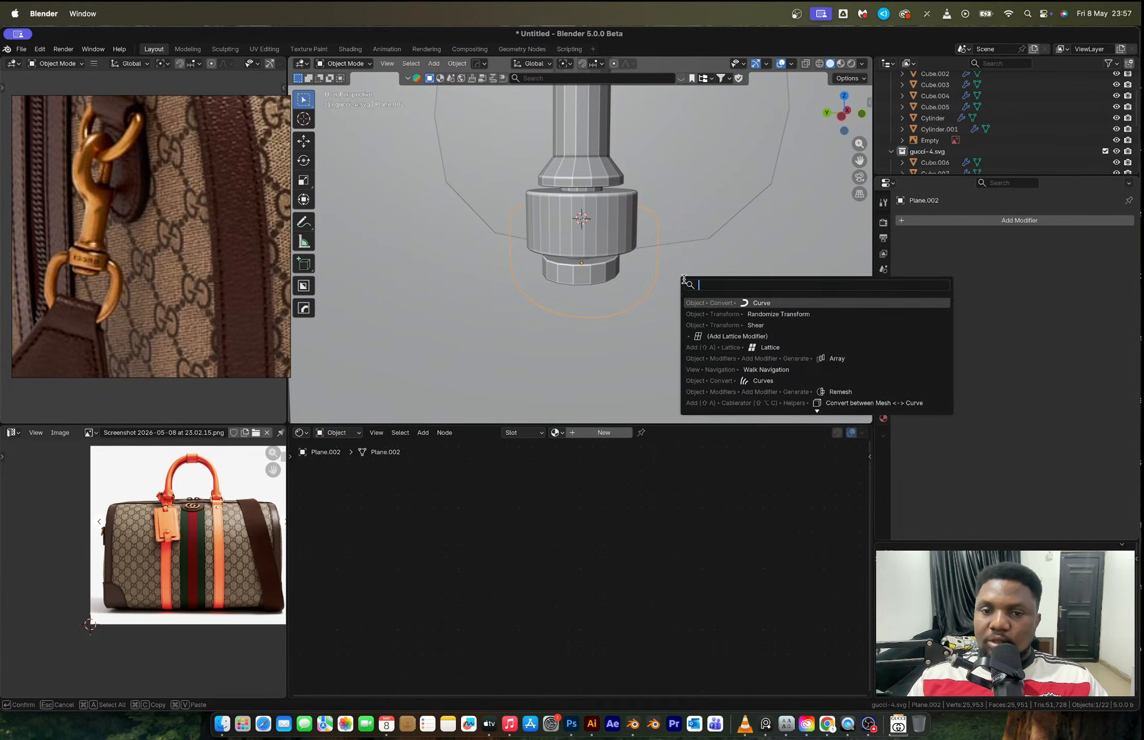
left_click(767, 302)
left_click(883, 387)
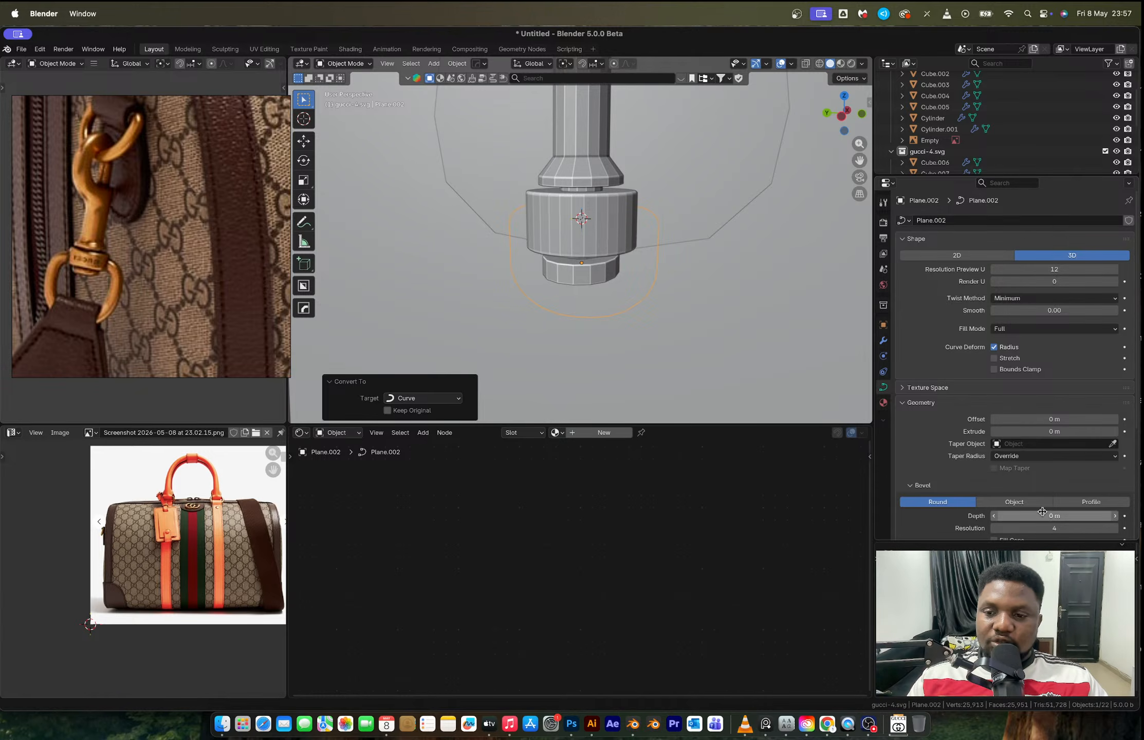
left_click_drag(1054, 516, 1118, 515)
Apply the ring's scale and reduce its bevel depth to 0.144 m.
key("ctrl+a")
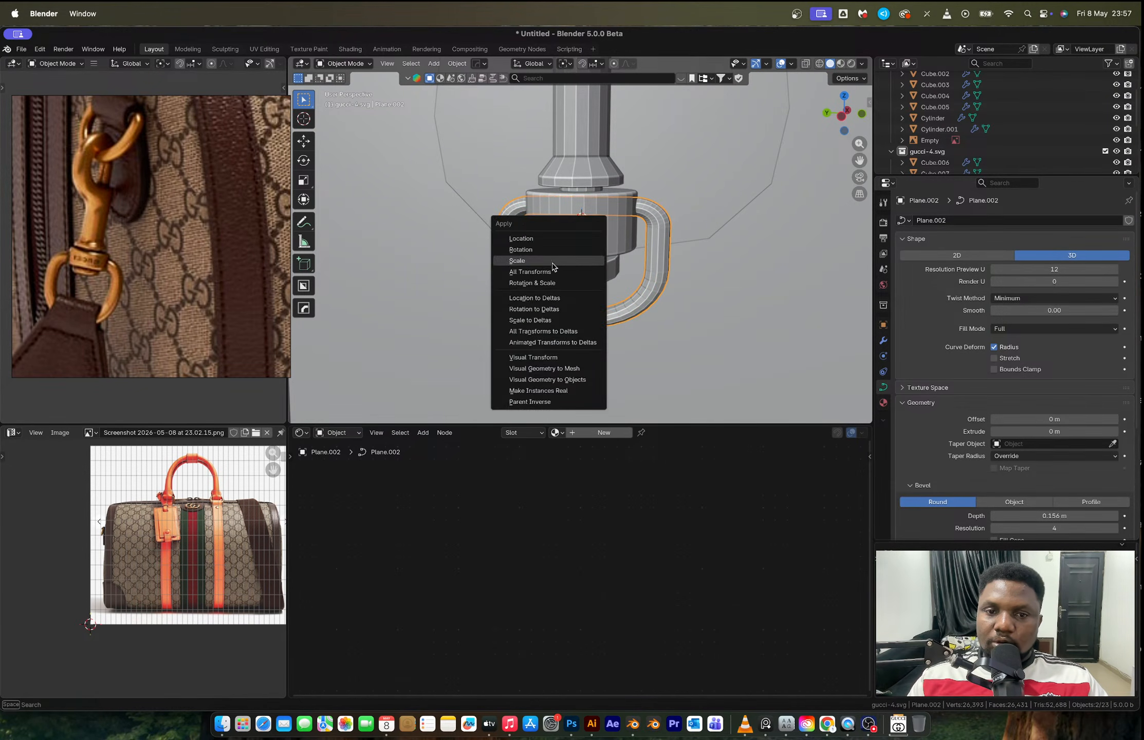
left_click(546, 261)
left_click_drag(1054, 515, 1046, 516)
Shade the ring smooth and lower it by about 0.0055 m along Z.
right_click(622, 275)
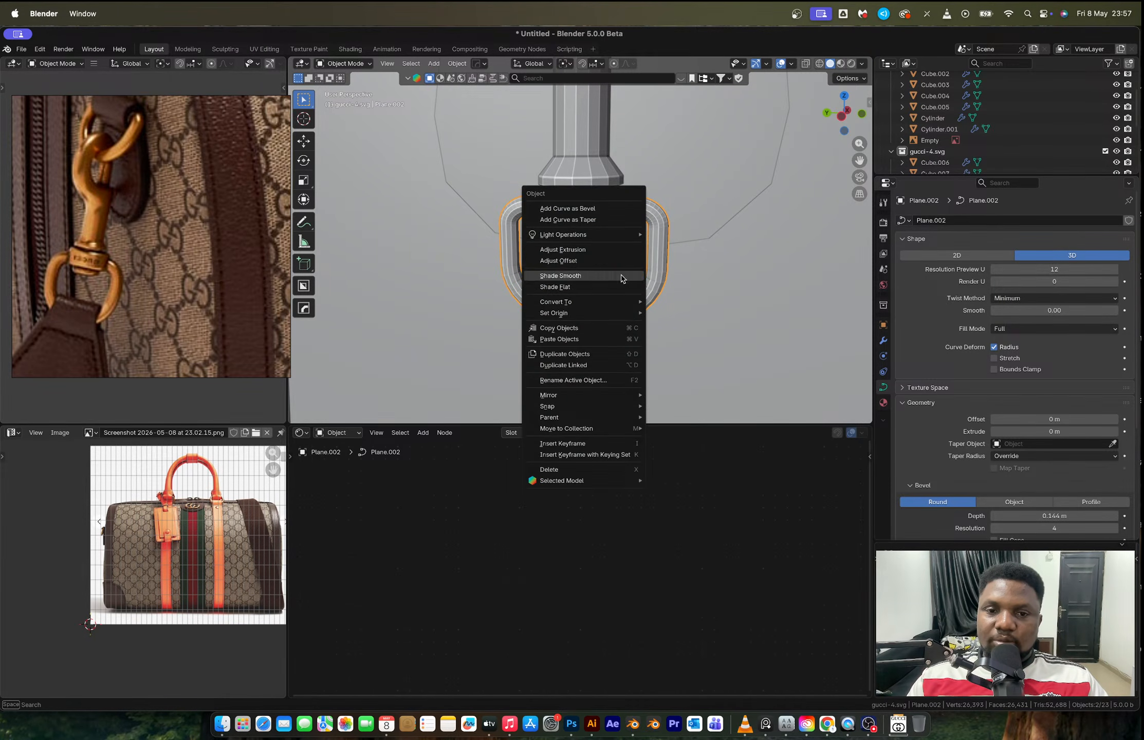
left_click(576, 276)
middle_click_drag(669, 263, 612, 259)
key("g")
key("z")
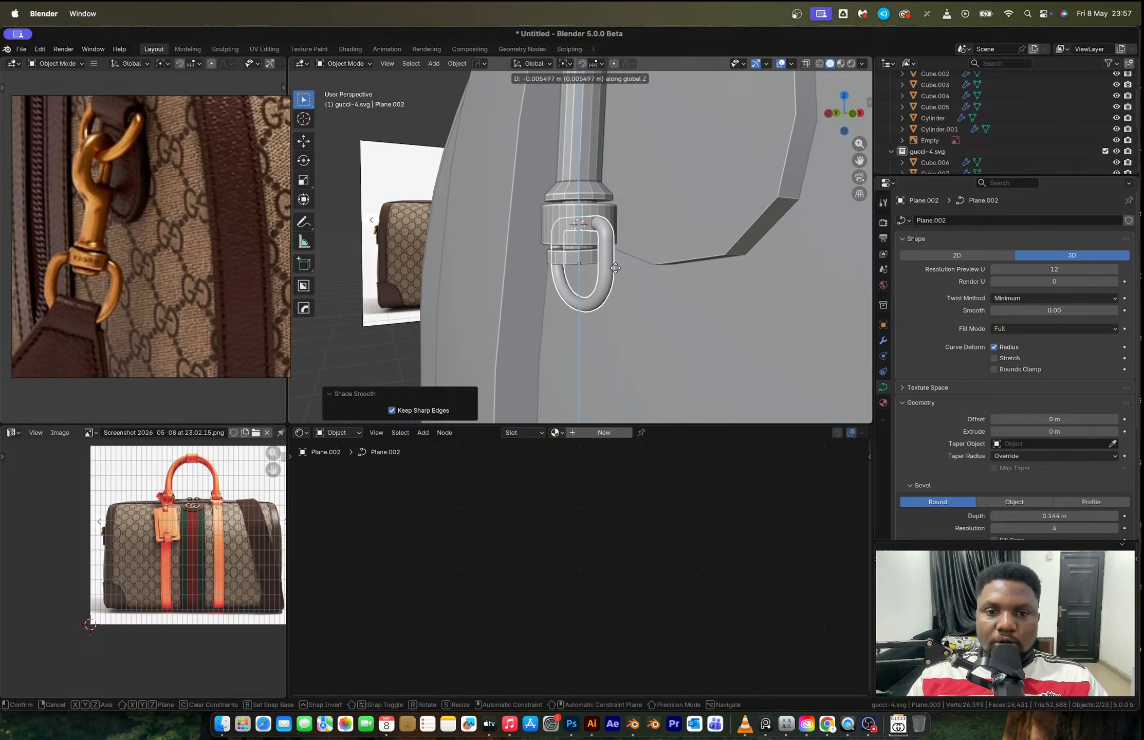
left_click(615, 268)
Add the hook body to the selection and move the whole snap hook assembly about 0.0207 m along X.
scroll(614, 269, "down", 3)
scroll(144, 250, "down", 3)
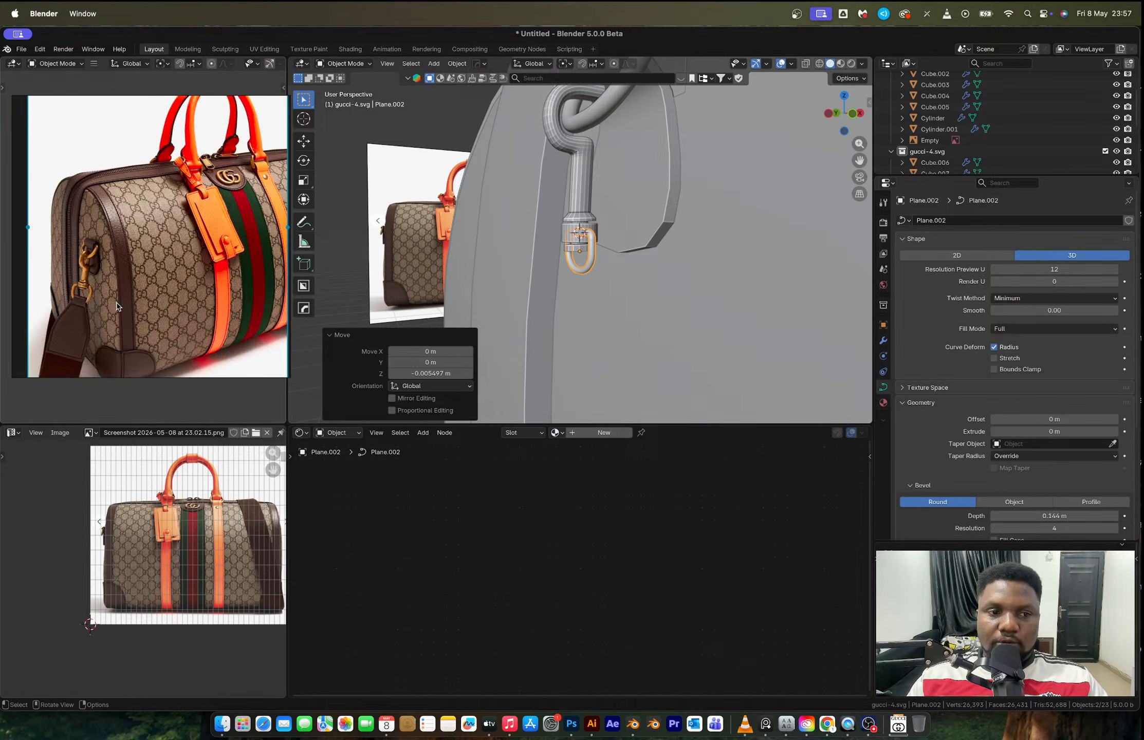
scroll(144, 249, "up", 2)
scroll(593, 251, "down", 2)
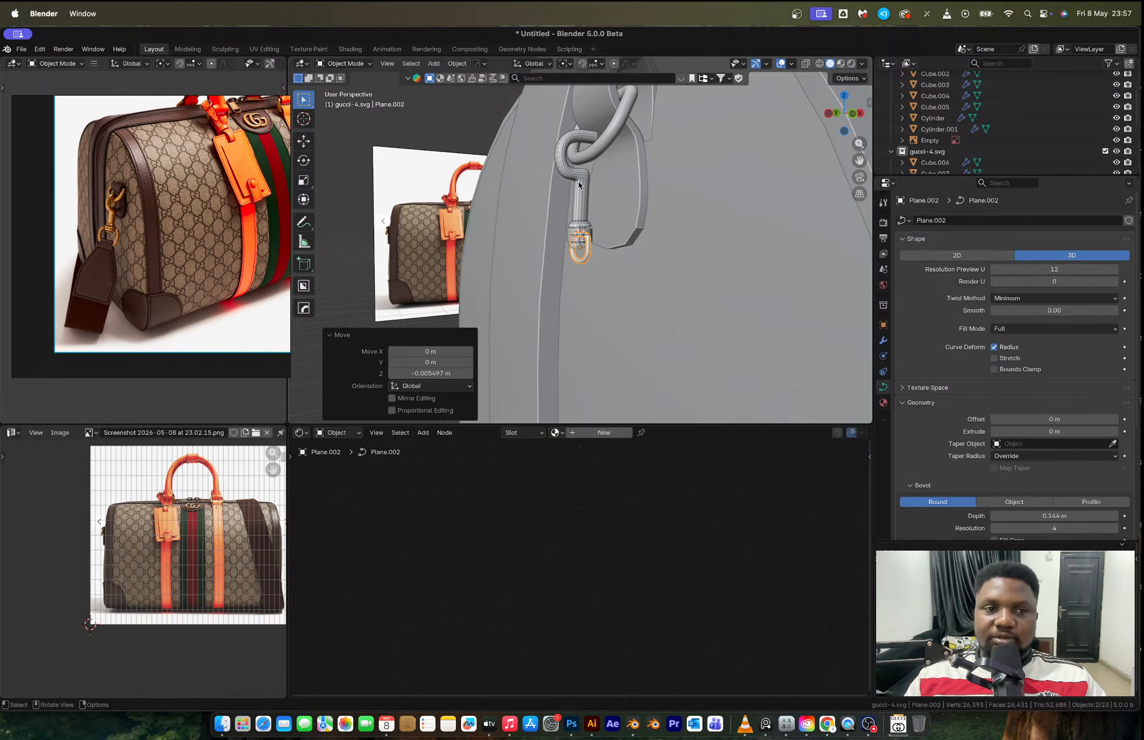
scroll(578, 181, "up", 4)
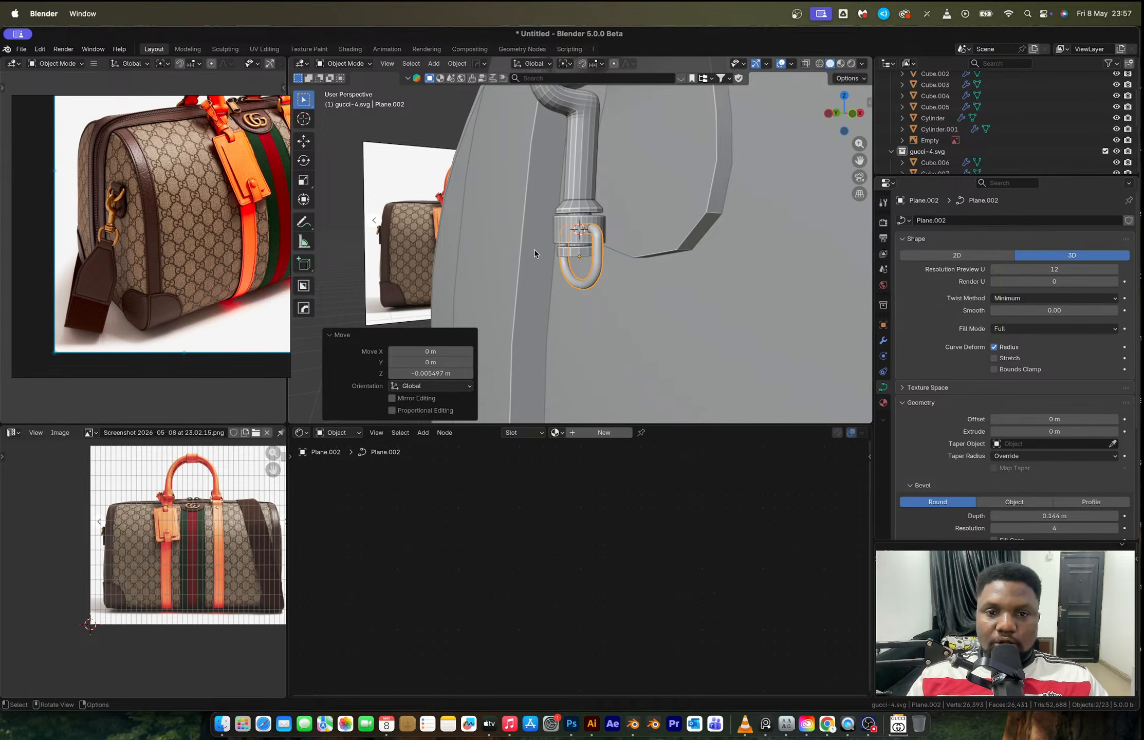
left_click(580, 165, "shift")
middle_click_drag(580, 164, 533, 273)
key("g")
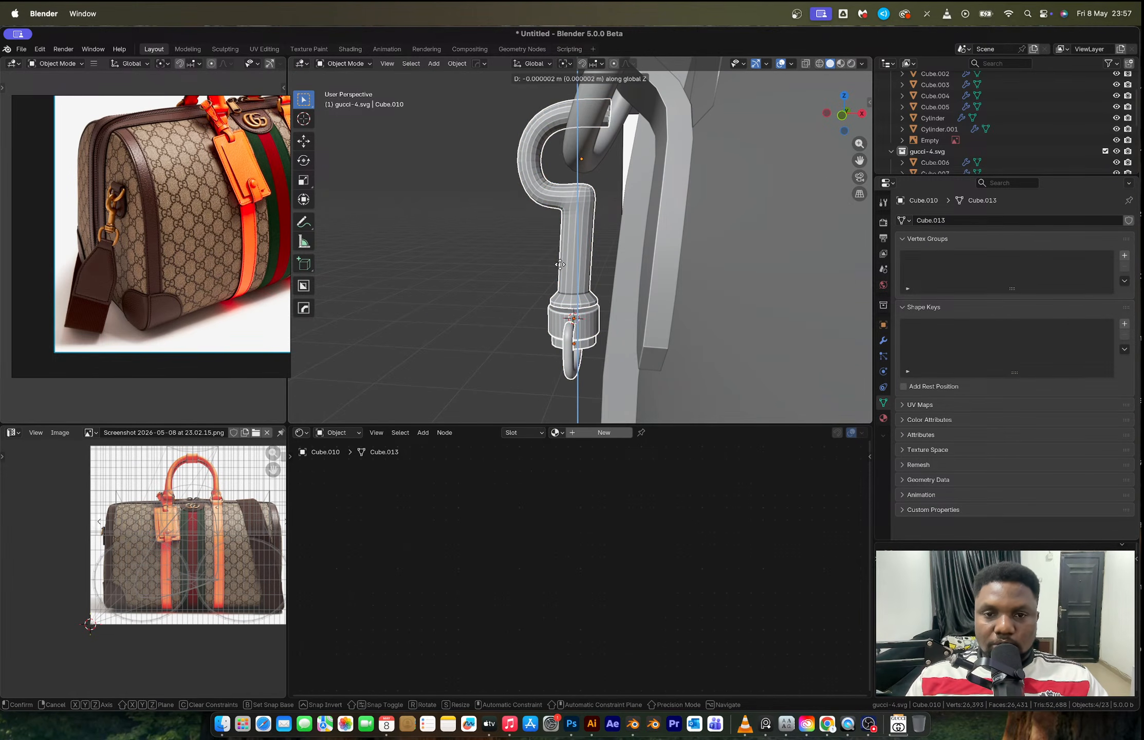
key("y")
key("x")
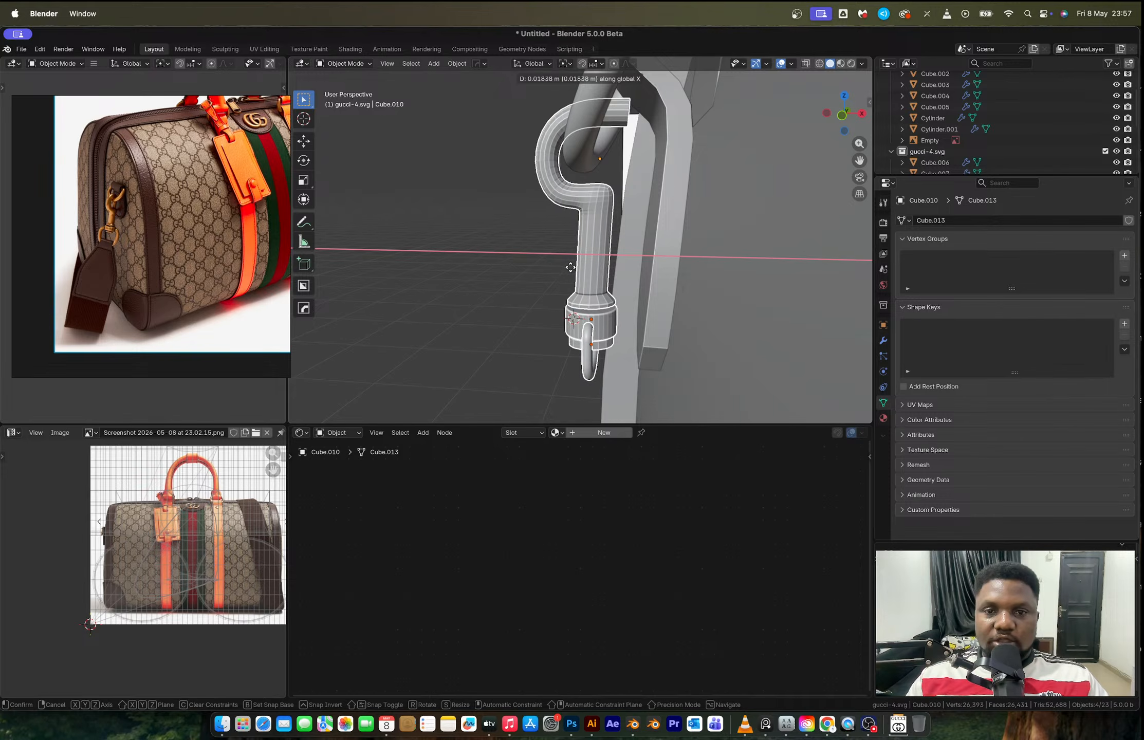
left_click(573, 266)
Examine the snap hook's shape and how it hangs in the bag reference photos.
scroll(106, 209, "up", 5)
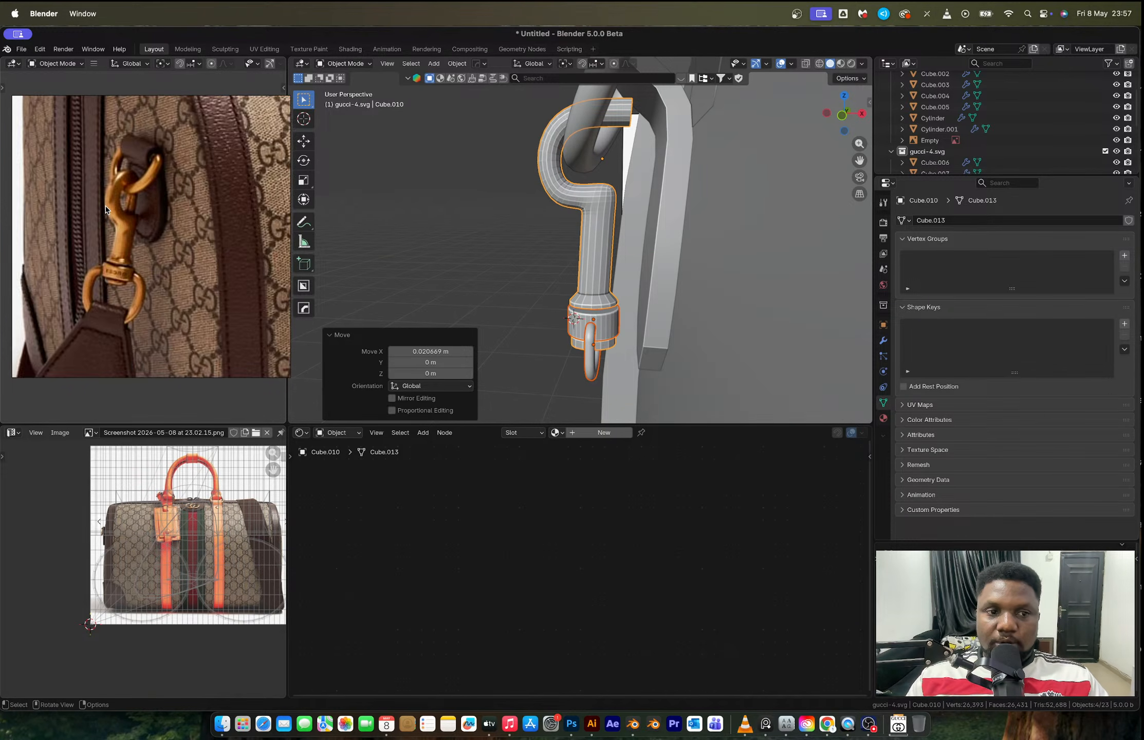
scroll(147, 210, "down", 8)
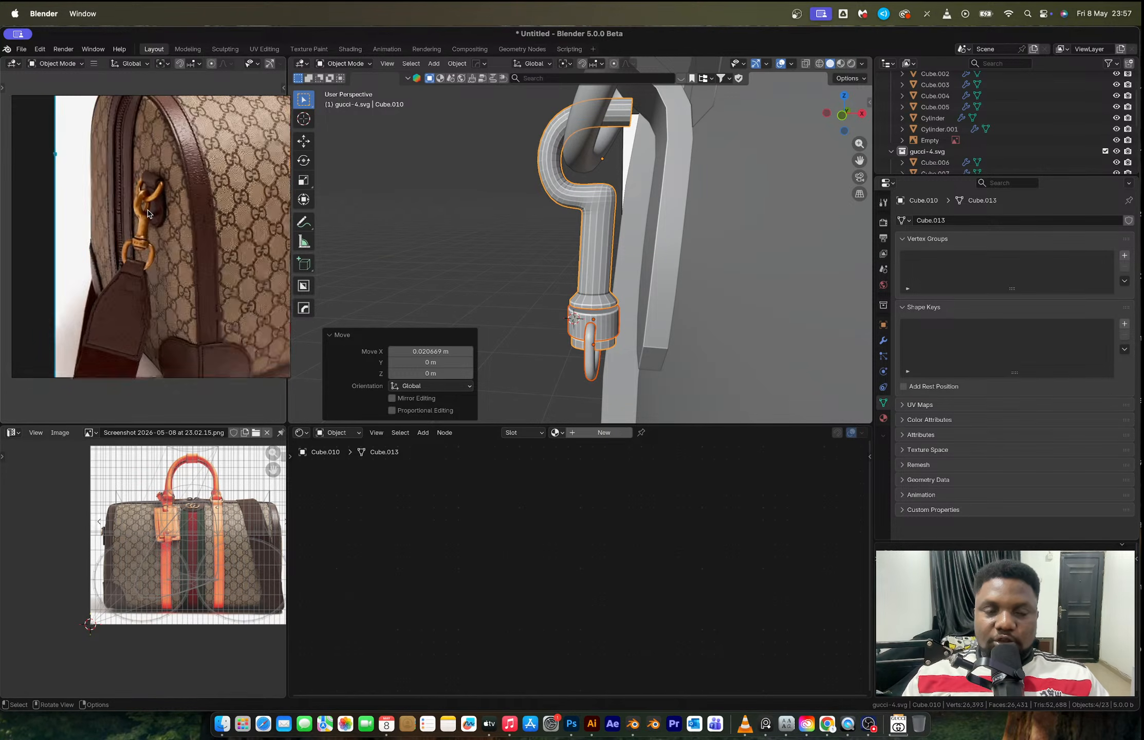
left_click(183, 188)
middle_click_drag(274, 188, 154, 222)
scroll(153, 222, "up", 8)
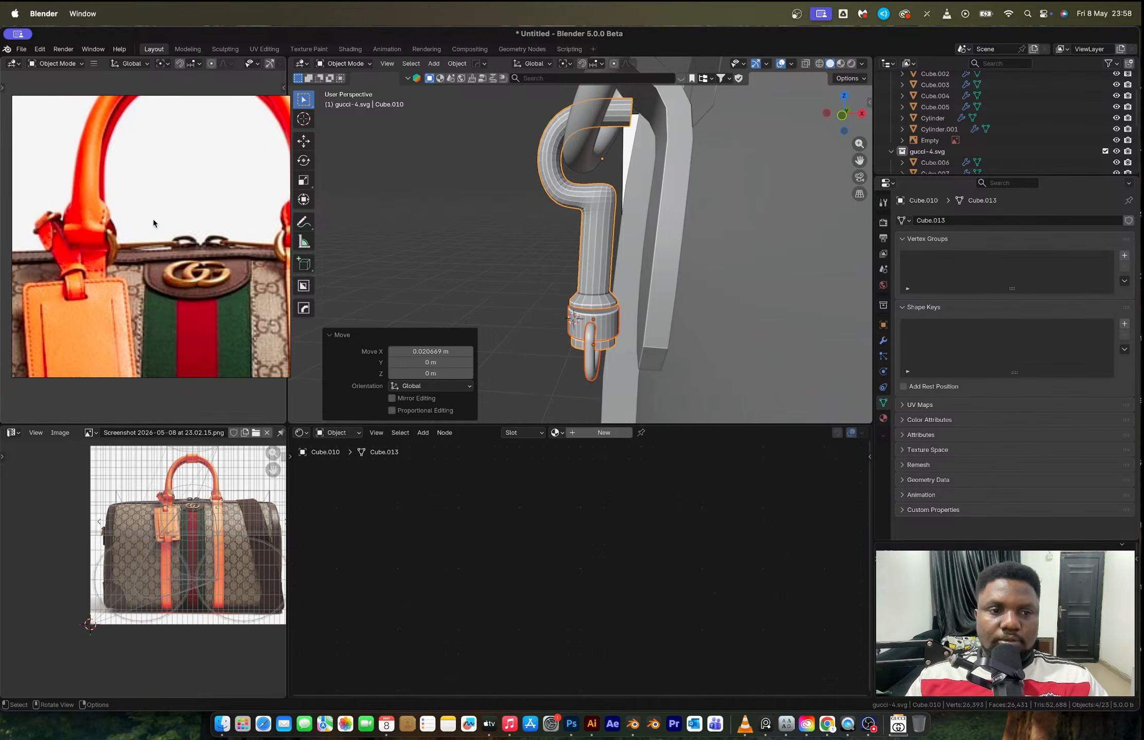
scroll(153, 223, "down", 5)
scroll(95, 239, "left", 5)
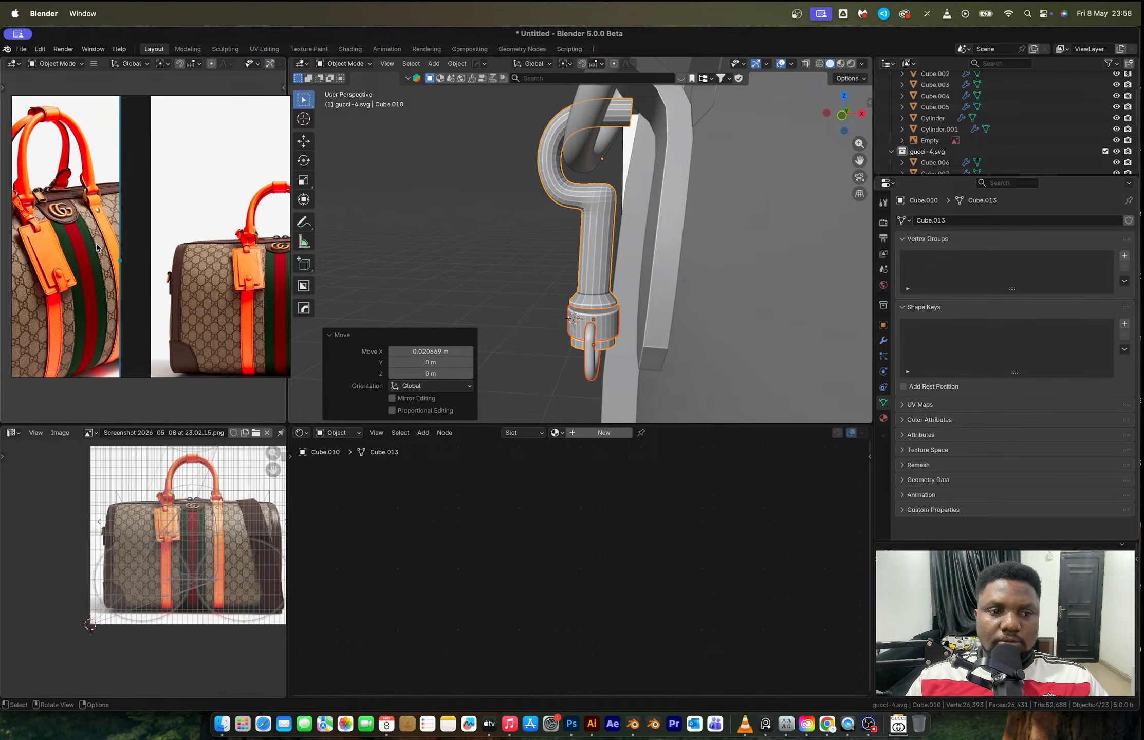
scroll(100, 250, "left", 3)
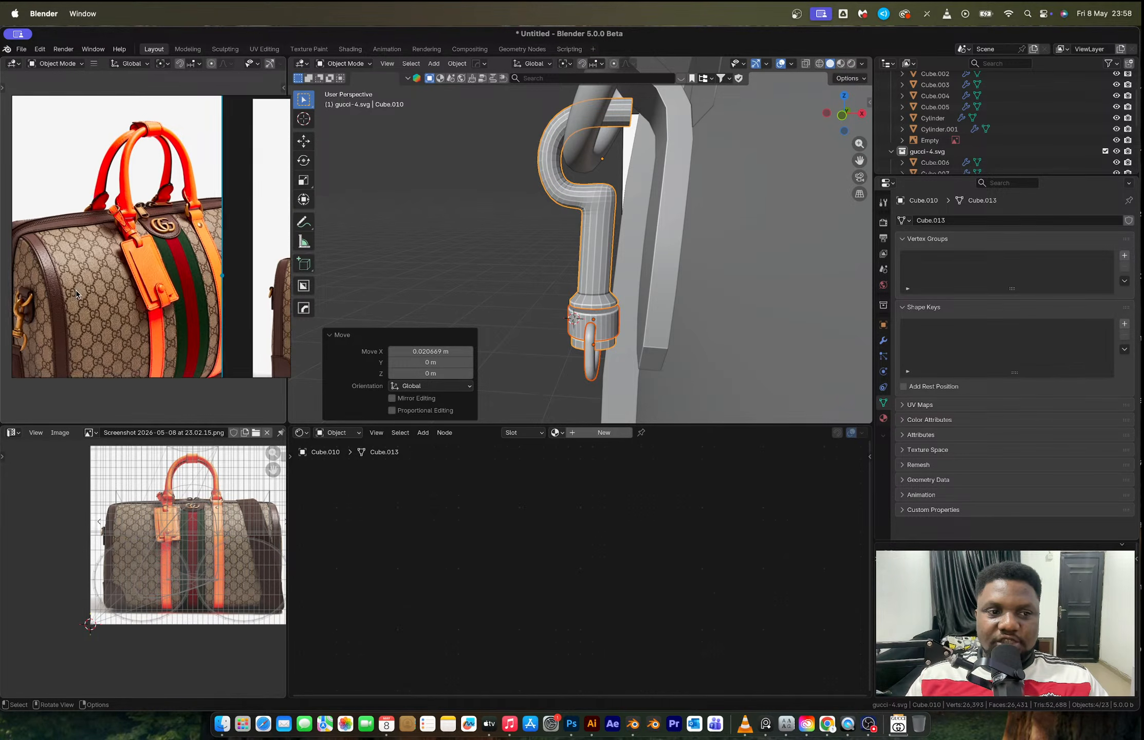
scroll(121, 268, "up", 5)
scroll(121, 269, "up", 4)
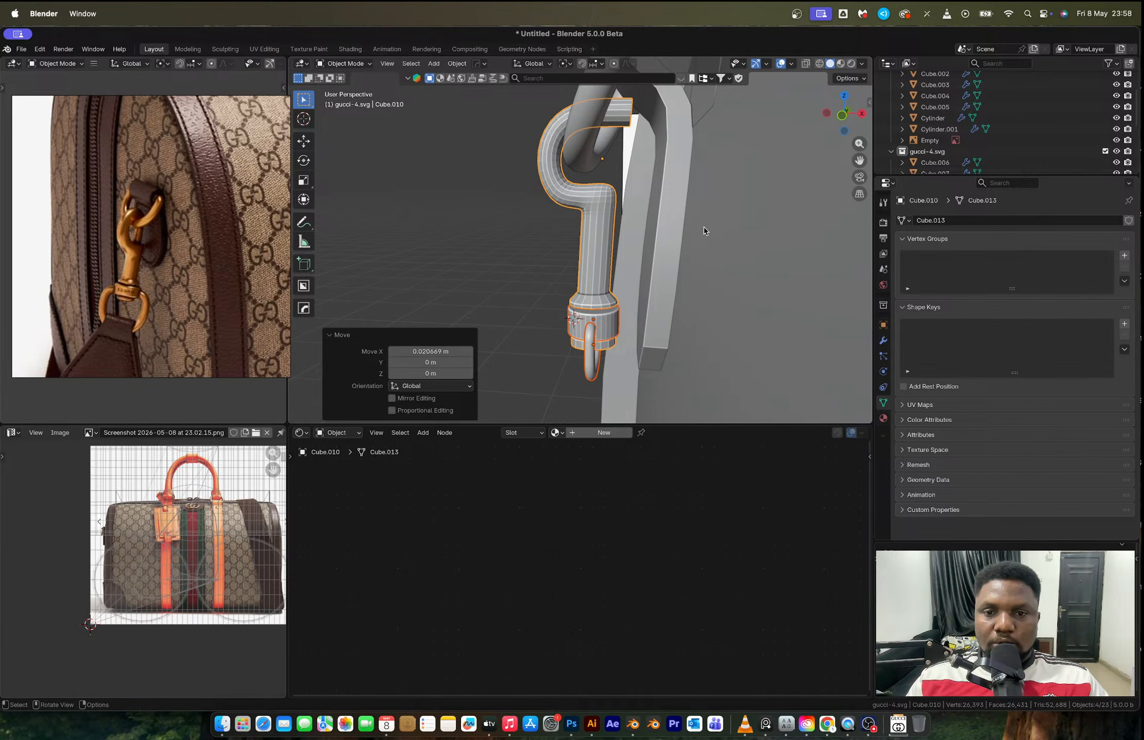
From the front in X-ray, select the shank, collar, sleeve and base flange vertices and shift them about 0.008 m along X.
key("Tab")
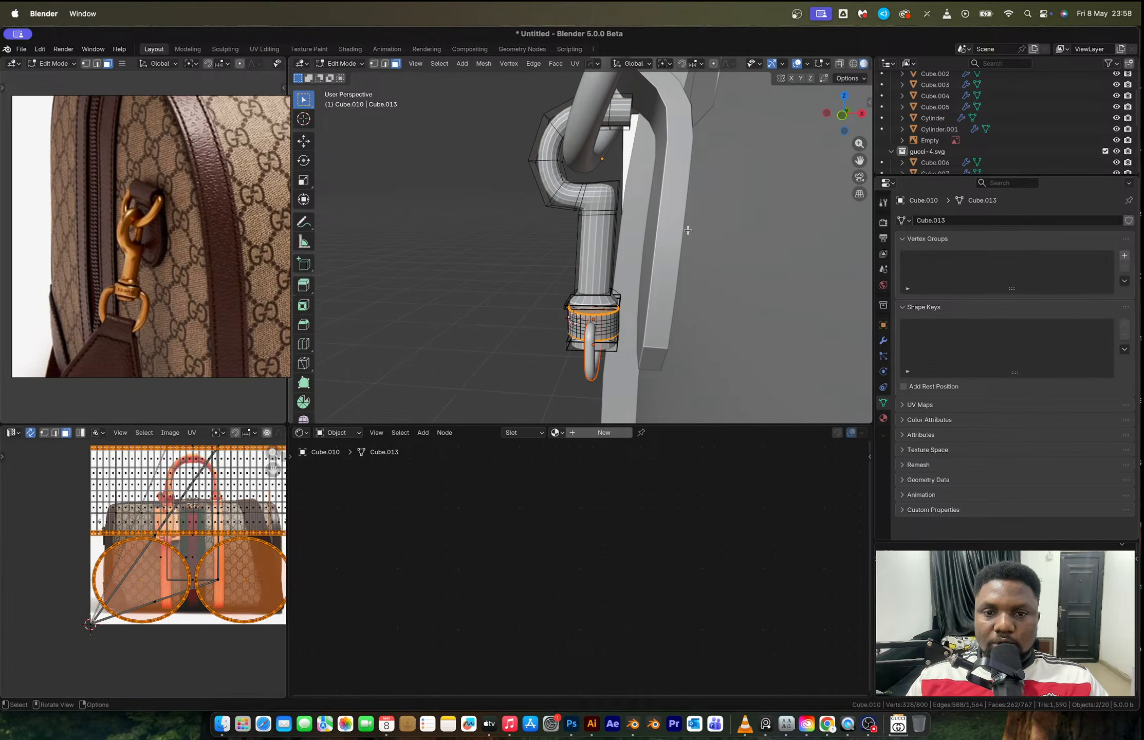
left_click(843, 116)
middle_click_drag(659, 358, 648, 263, "shift")
key("1")
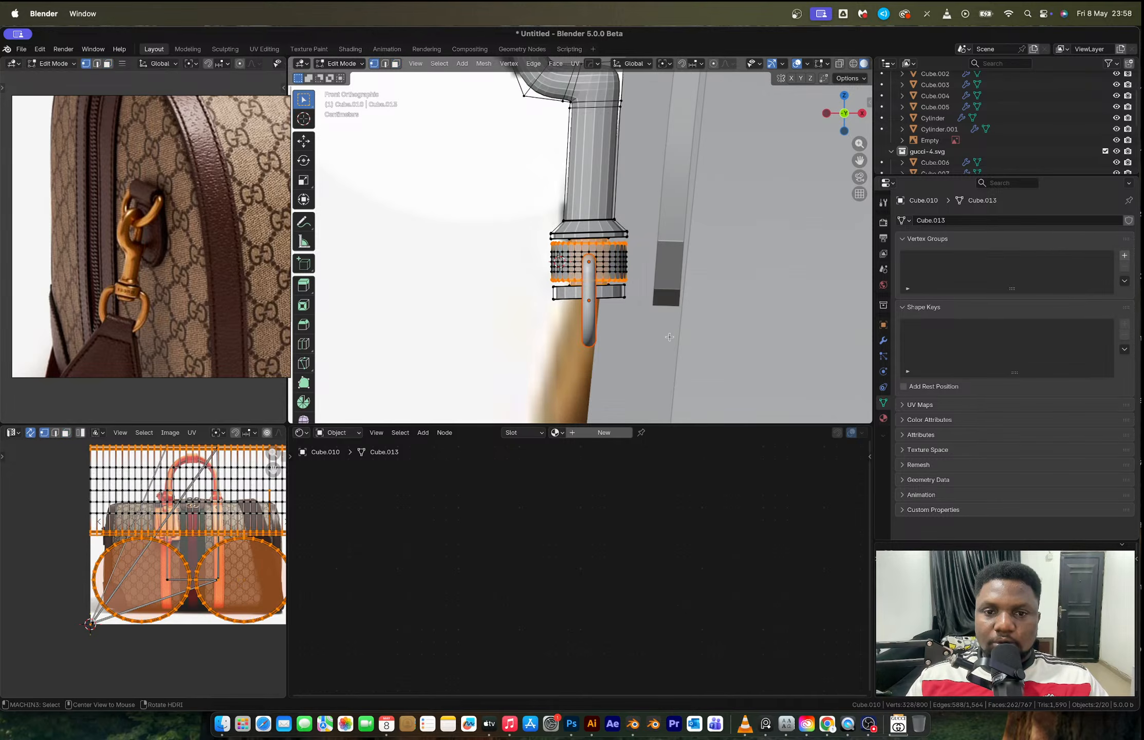
key("alt+z")
left_click_drag(671, 375, 520, 204)
middle_click_drag(585, 210, 604, 297, "shift")
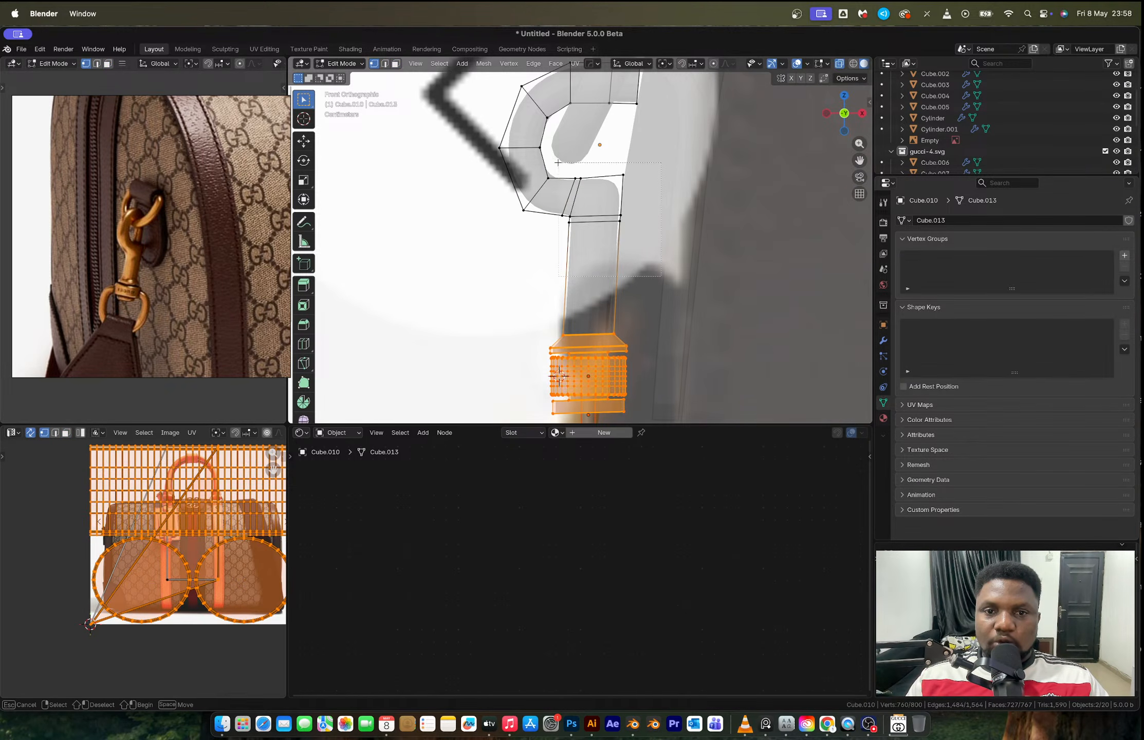
key("l")
left_click_drag(556, 192, 597, 240, "shift")
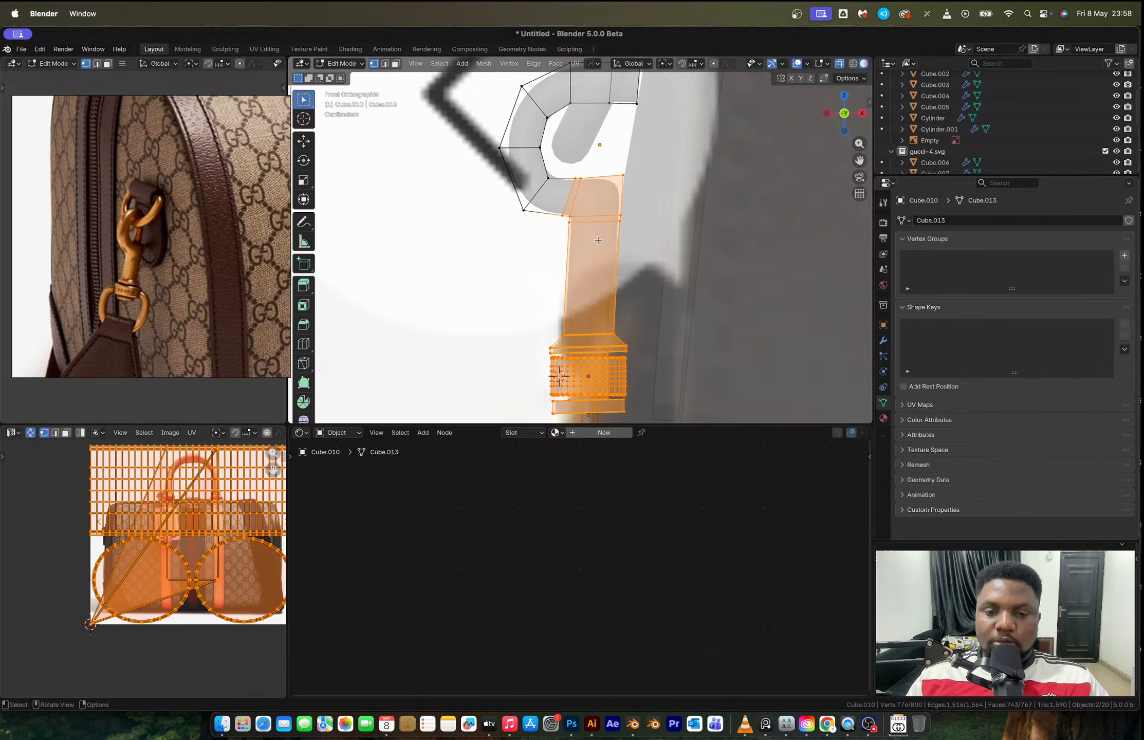
key("g")
key("y")
key("x")
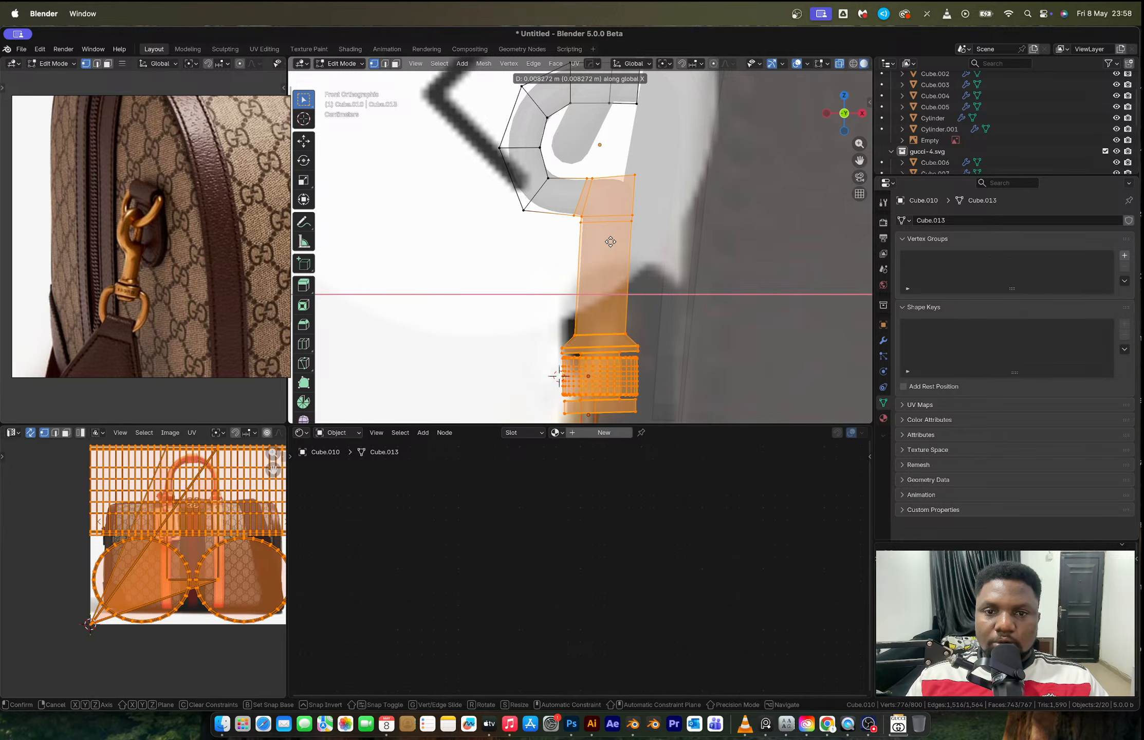
left_click(612, 243)
mouse_move(611, 242)
middle_mouse_down()
mouse_move(617, 199)
mouse_move(616, 249)
middle_mouse_up()
key("Tab")
Add a cylinder at the 3D cursor and scale it uniformly by about 0.127 and again by about 0.054.
key("shift+a")
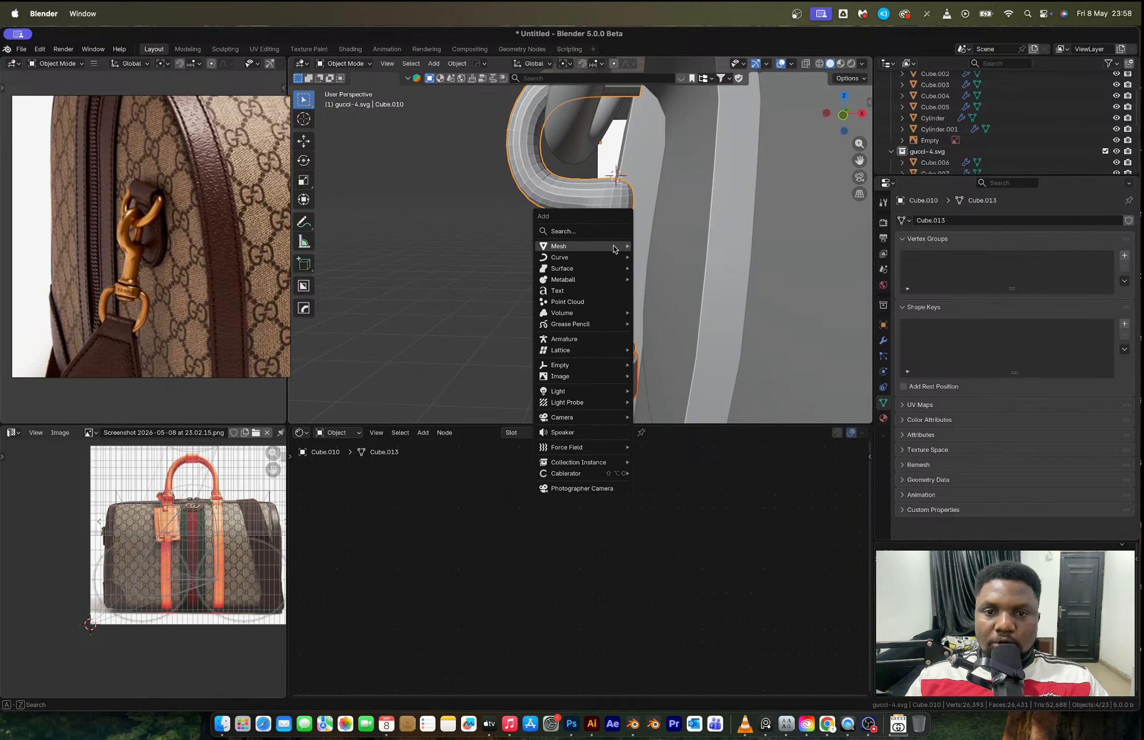
mouse_move(616, 248)
left_click(677, 305)
key("s")
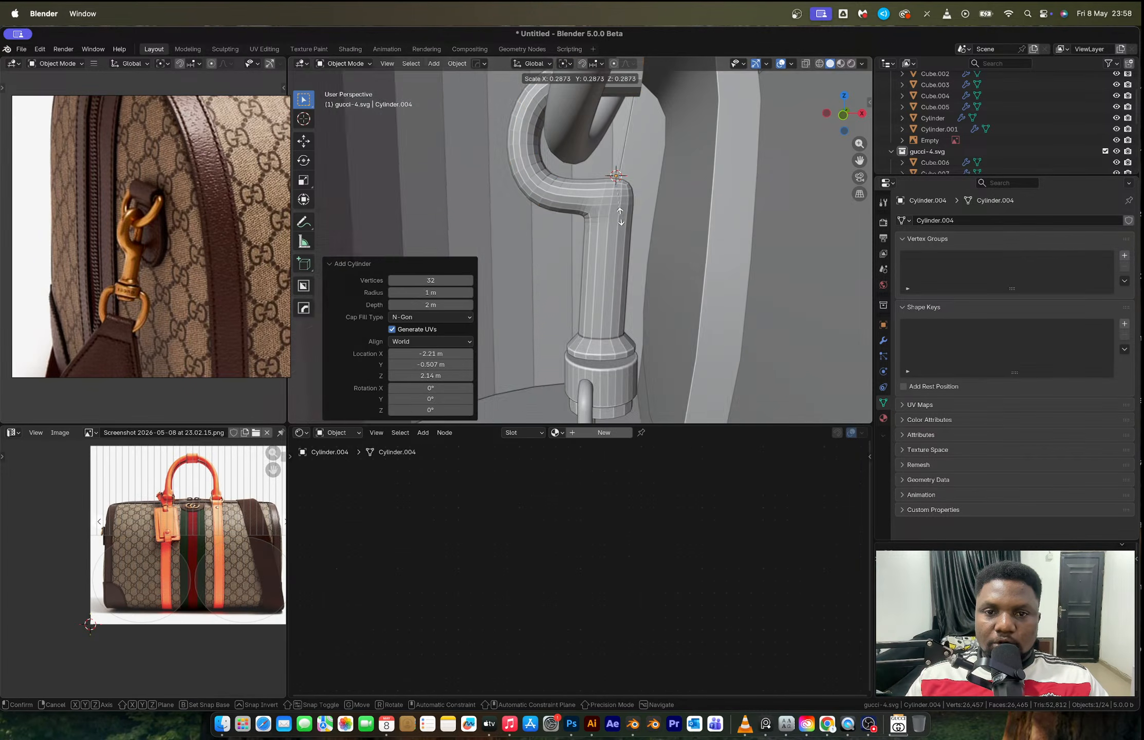
left_click(623, 193)
key("s")
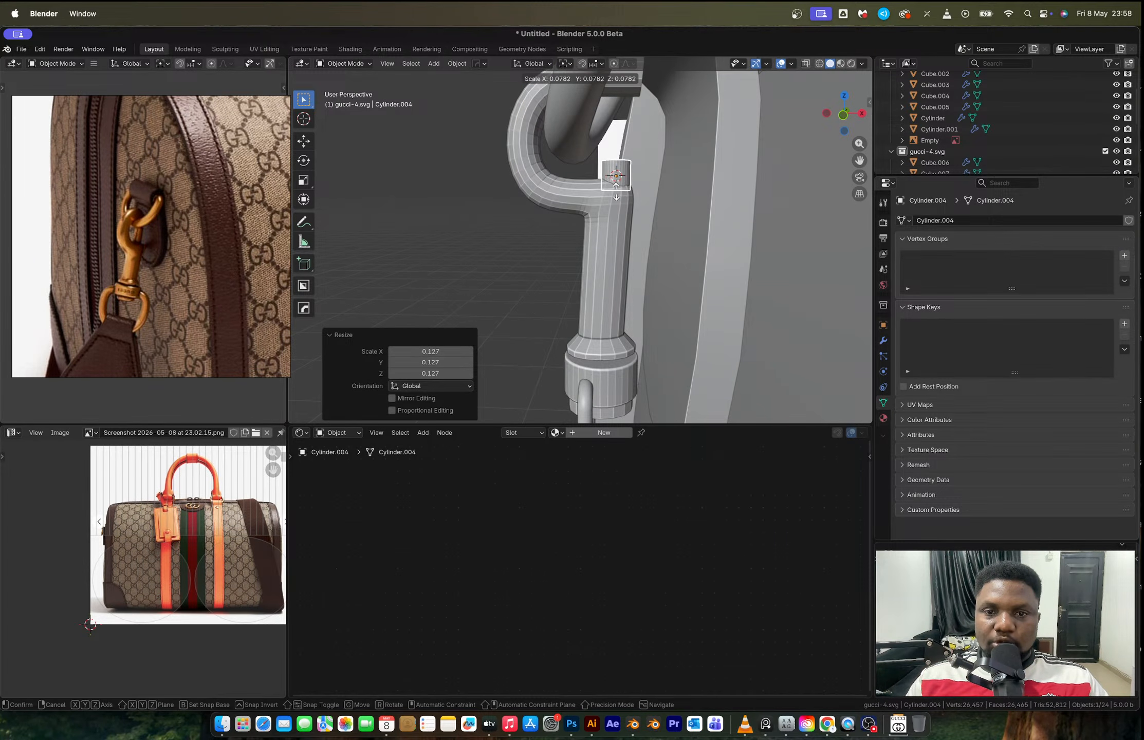
left_click(618, 181)
Stretch the cylinder by about 5.592 along Z and position it across the hook opening, about 0.022 m along Z and -0.0027 m along X.
key("s")
key("z")
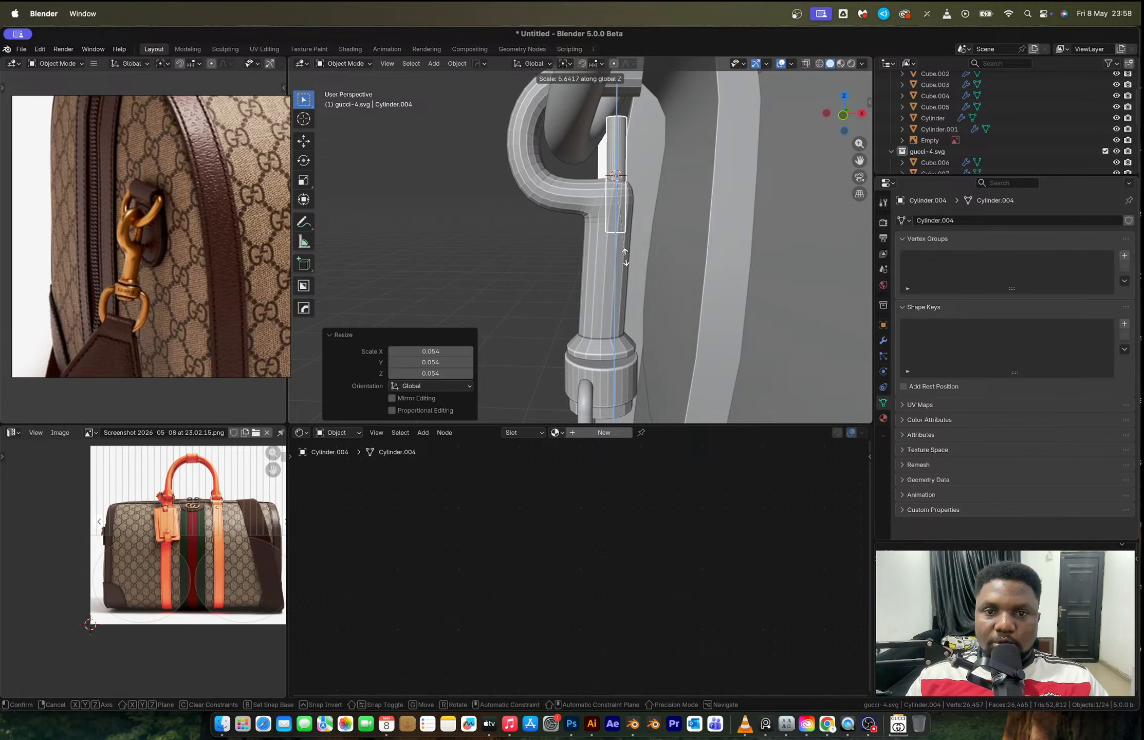
left_click(621, 232)
key("g")
key("z")
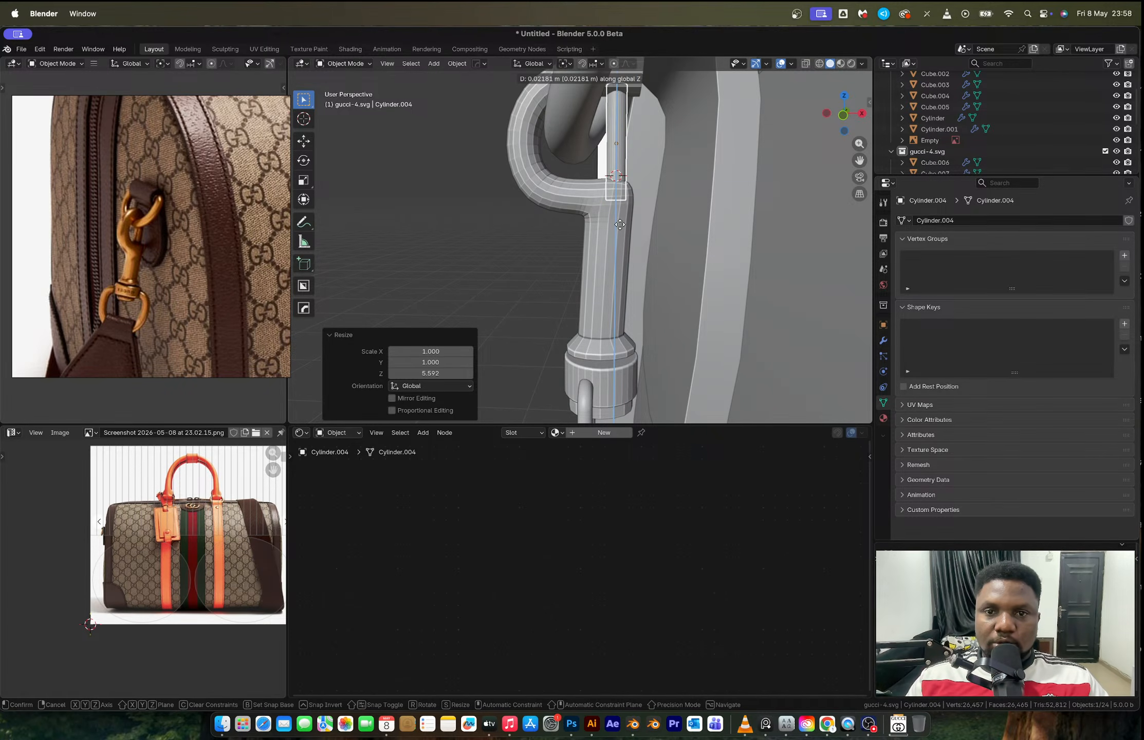
left_click(620, 224)
key("g")
key("x")
left_click(616, 224)
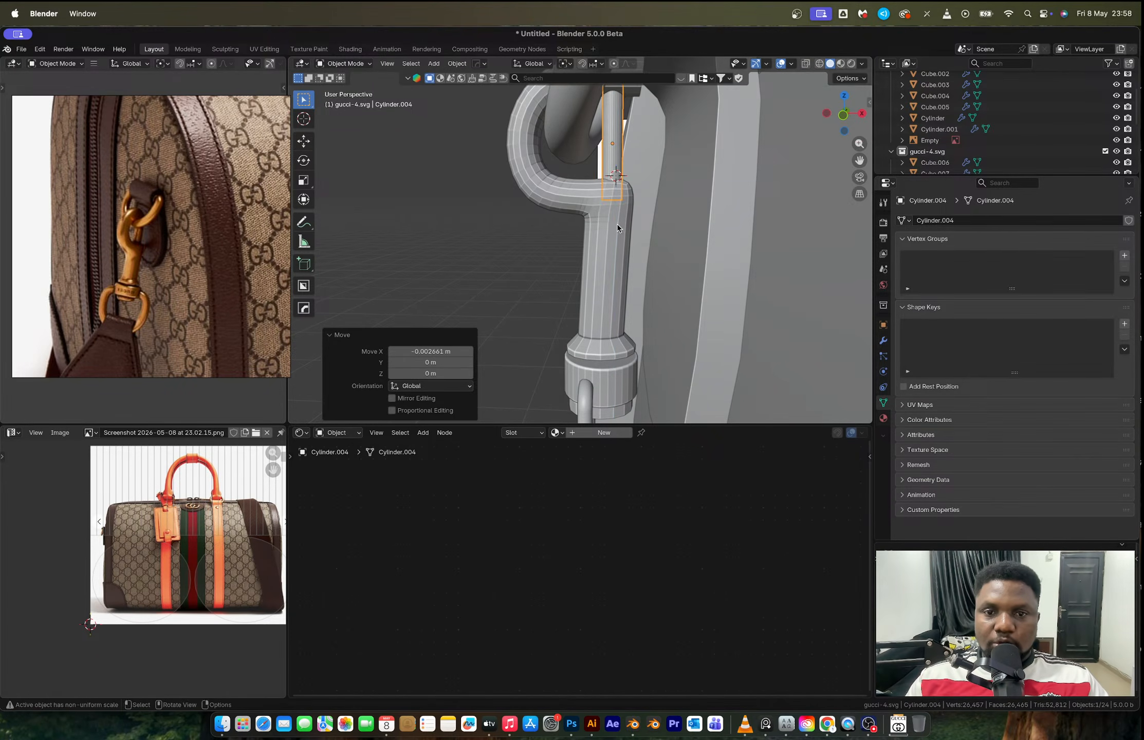
Shade the new thin cylinder smooth, keeping sharp edges.
middle_click_drag(616, 223, 655, 238)
right_click(616, 205)
left_click(616, 204)
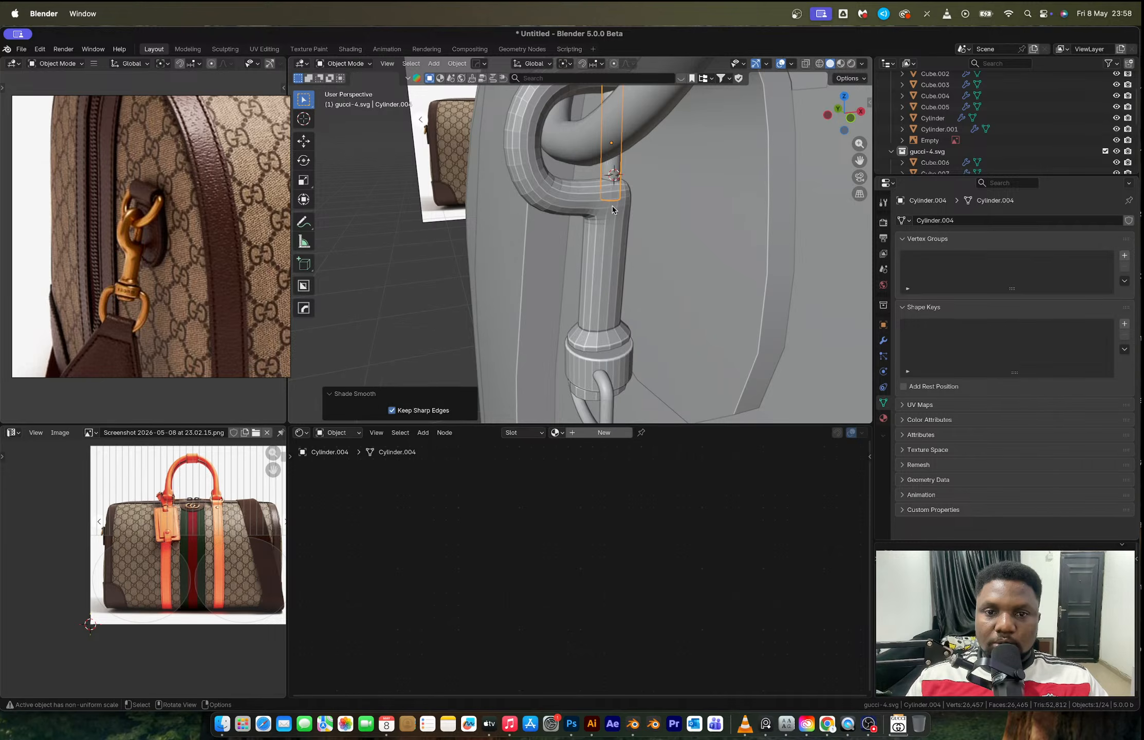
Select the hook body, sleeve and ring together and apply Shade Auto Smooth to them.
middle_click_drag(584, 278, 508, 205, "shift")
left_click_drag(471, 235, 516, 341)
right_click(517, 291)
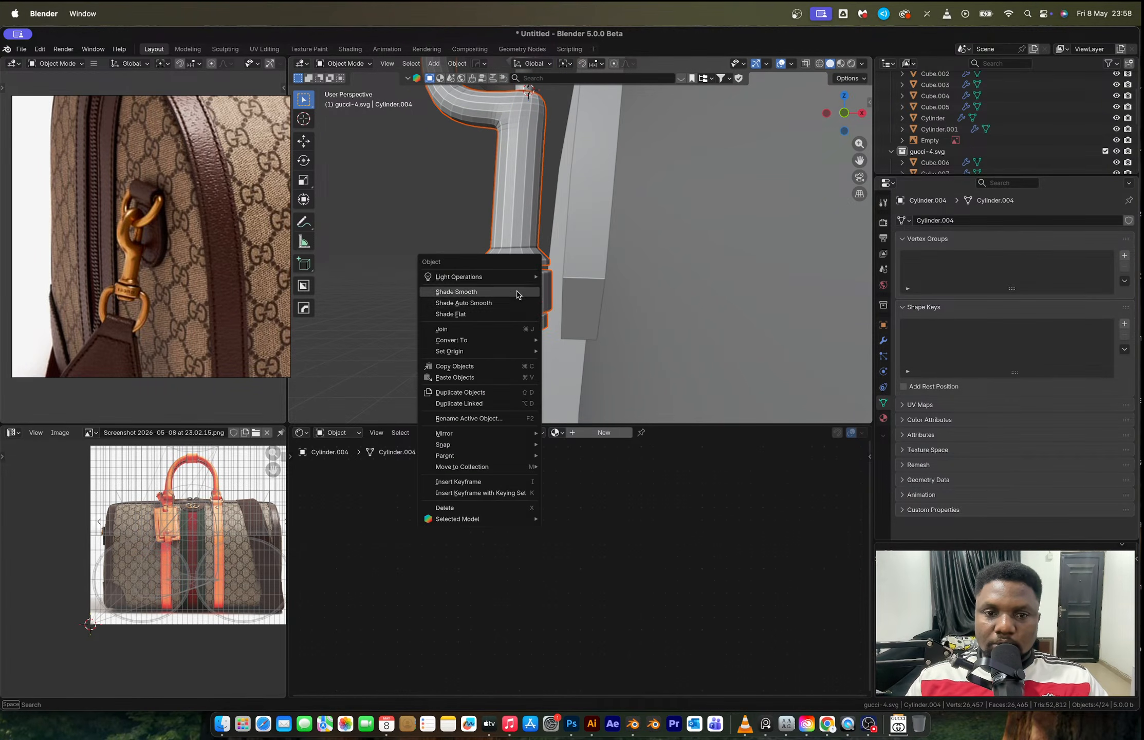
left_click(503, 304)
middle_click_drag(503, 304, 467, 264)
left_click(467, 265)
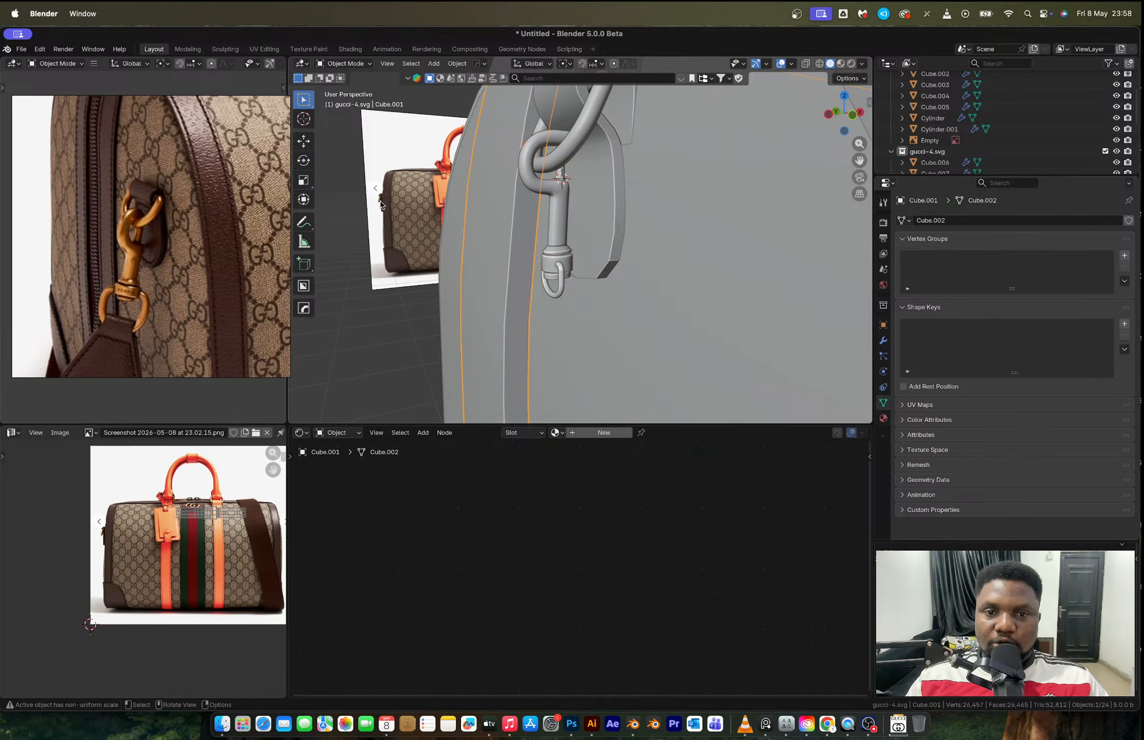
In the hook body's mesh, from the front, move the lower bend's edge loop about 0.0043 m along X and 0.0095 m along Z.
scroll(386, 338, "down", 4)
middle_click_drag(566, 256, 545, 255)
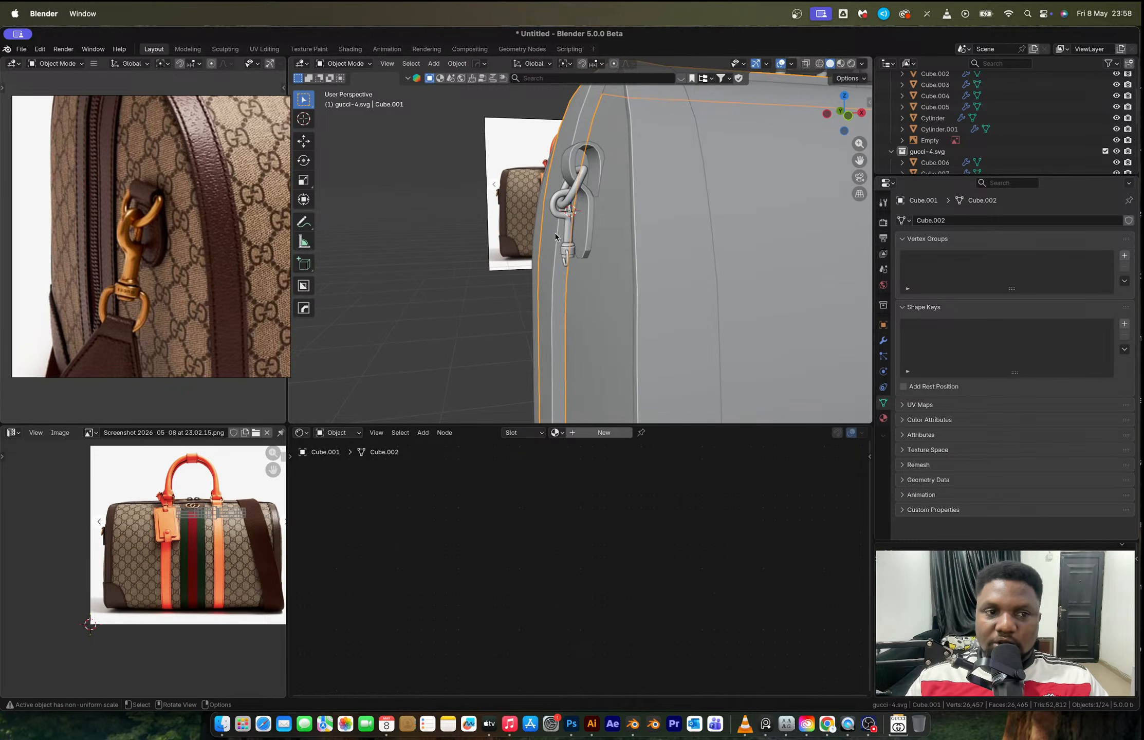
scroll(546, 226, "up", 4)
middle_click_drag(547, 186, 561, 227, "shift")
left_click(551, 227)
key("Tab")
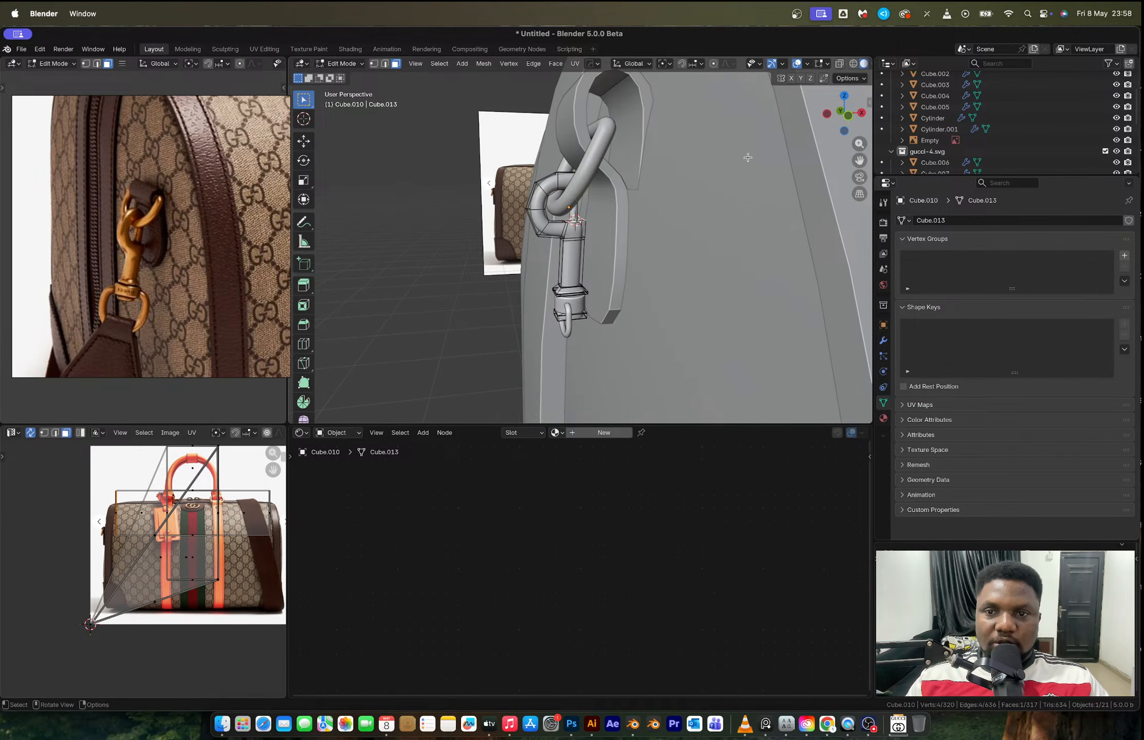
left_click(848, 116)
middle_click_drag(548, 211, 586, 270, "shift")
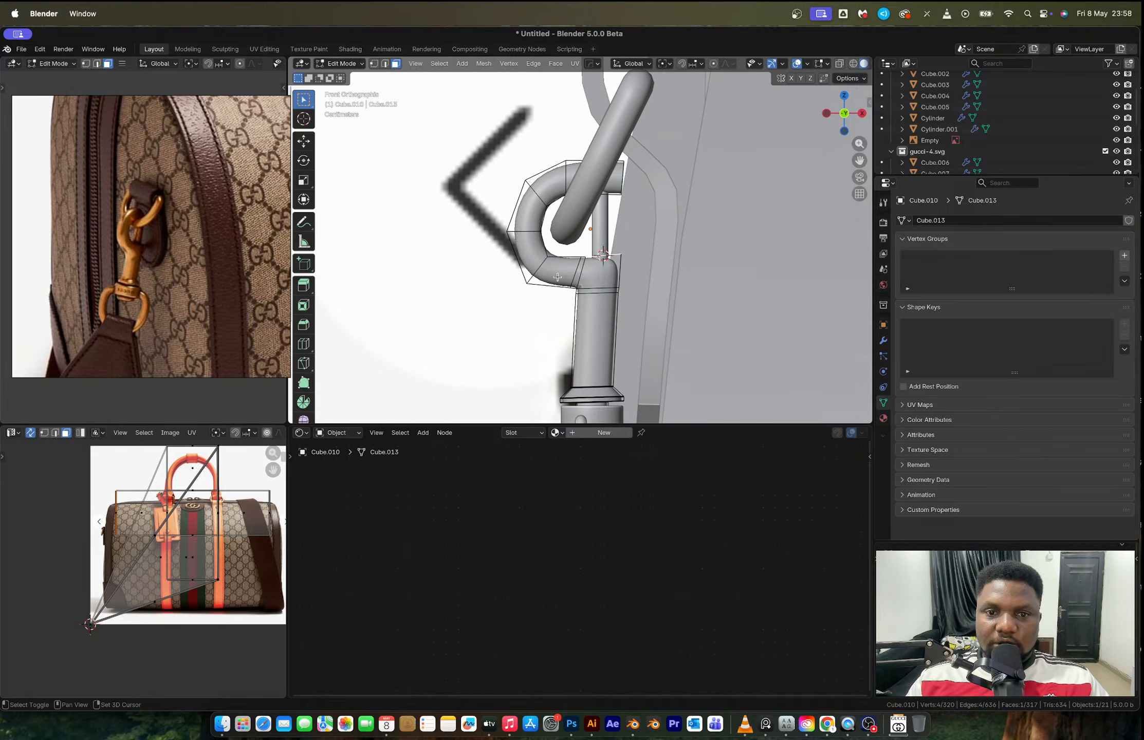
left_click(538, 271, "alt")
key("2")
left_click(538, 272, "alt")
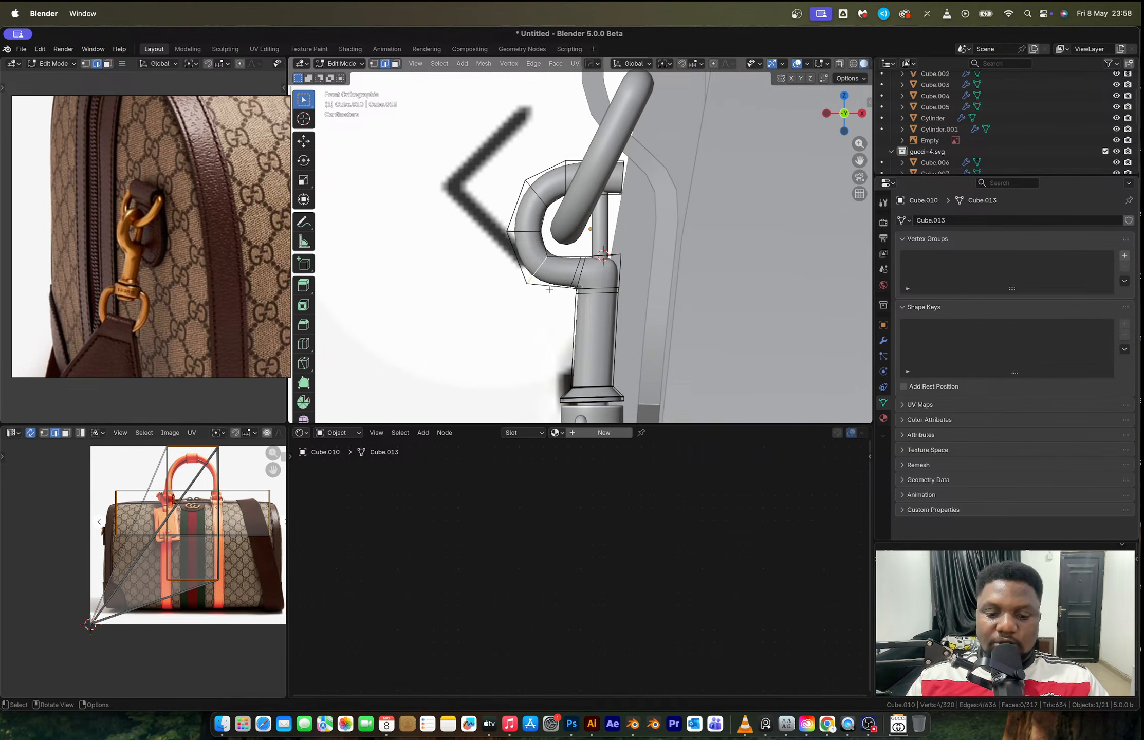
key("g")
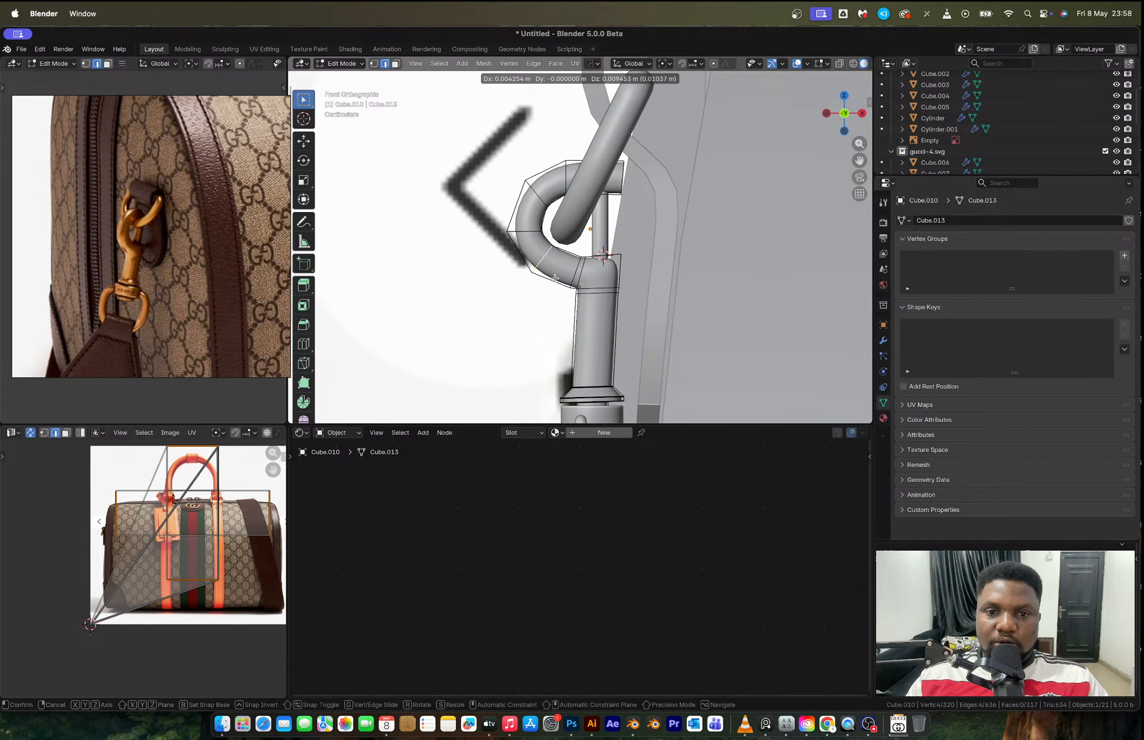
left_click(551, 236)
Move the bend's outermost edge loop about 0.0033 m along X and 0.0057 m along Z, and try dissolving its edges.
key("g")
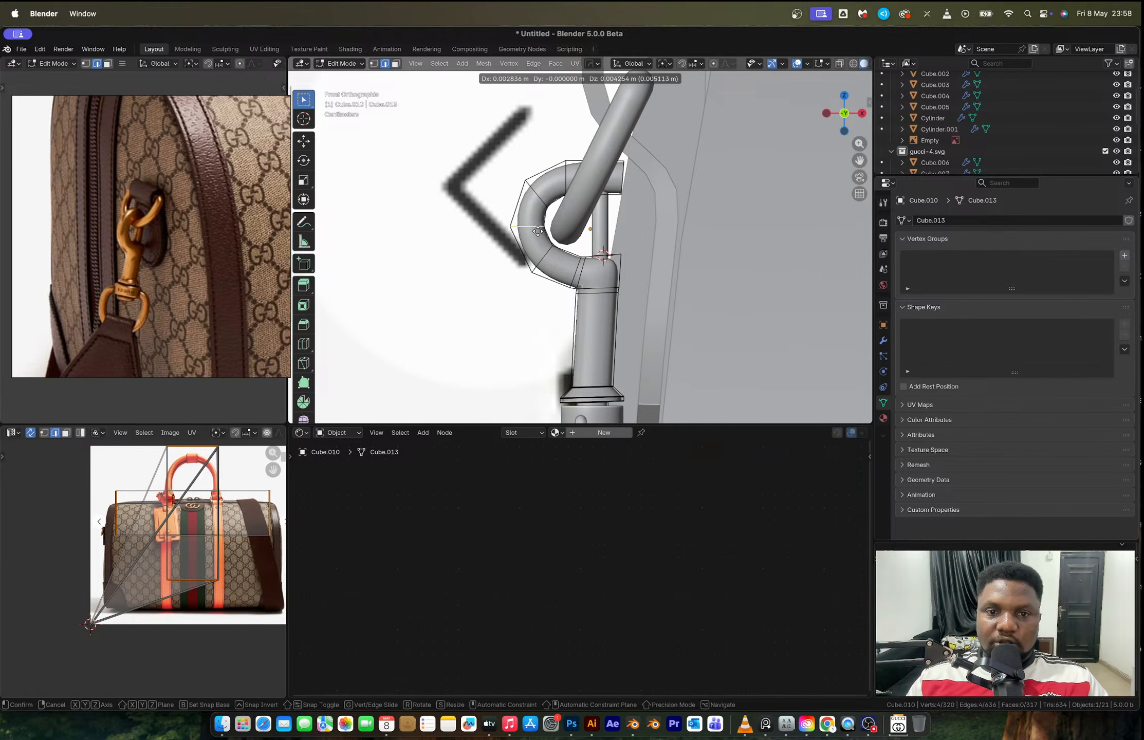
left_click(538, 231)
key("x")
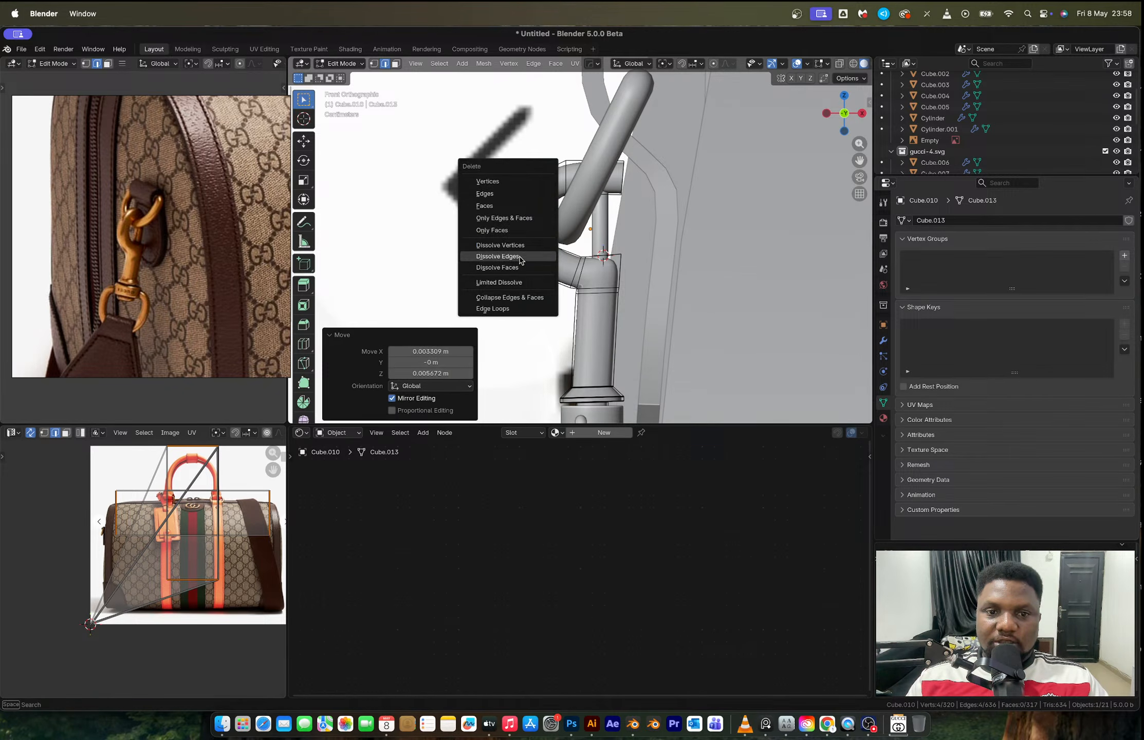
left_click(520, 256)
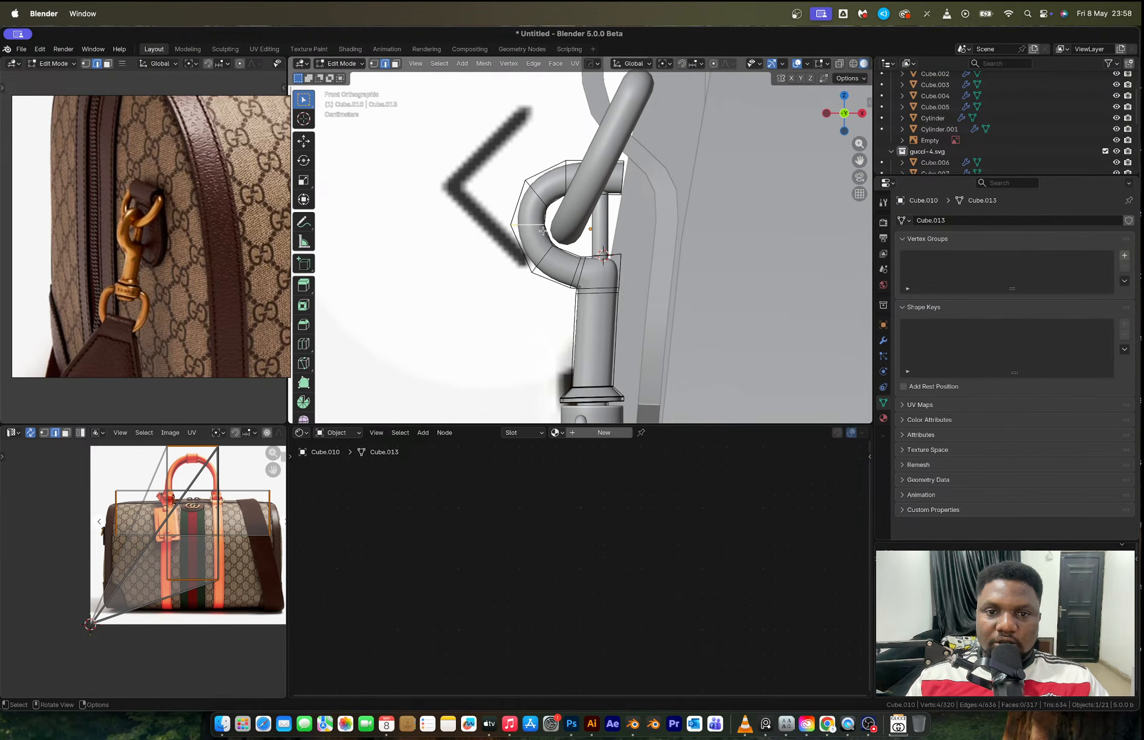
Adjust the bend's upper edge loops, shifting the top one about 0.0066 m along X and 0.0028 m along Z.
left_click(542, 201, "alt")
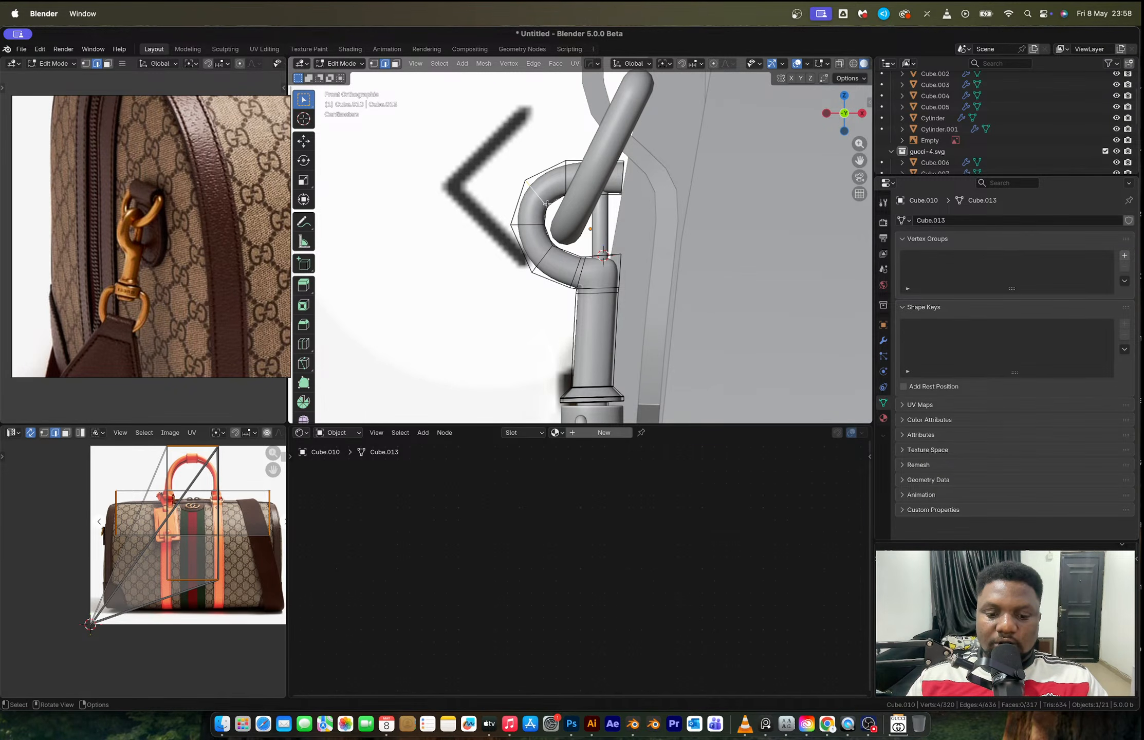
key("g")
left_click(555, 201)
key("g")
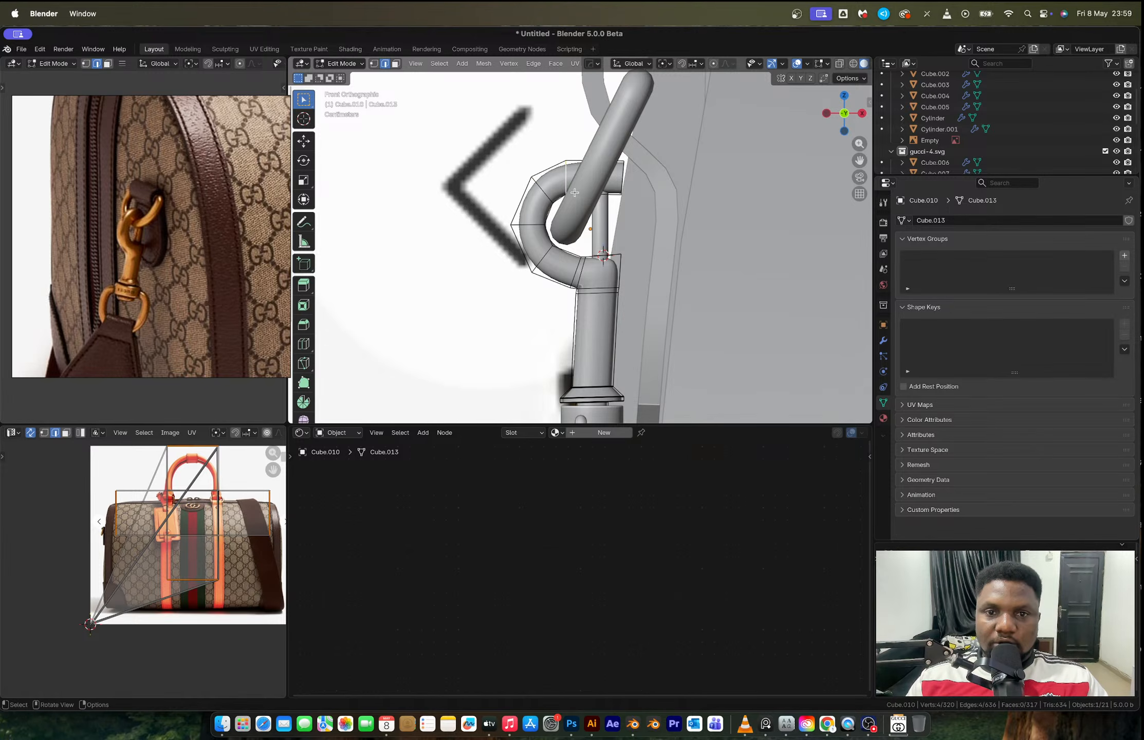
left_click(583, 192)
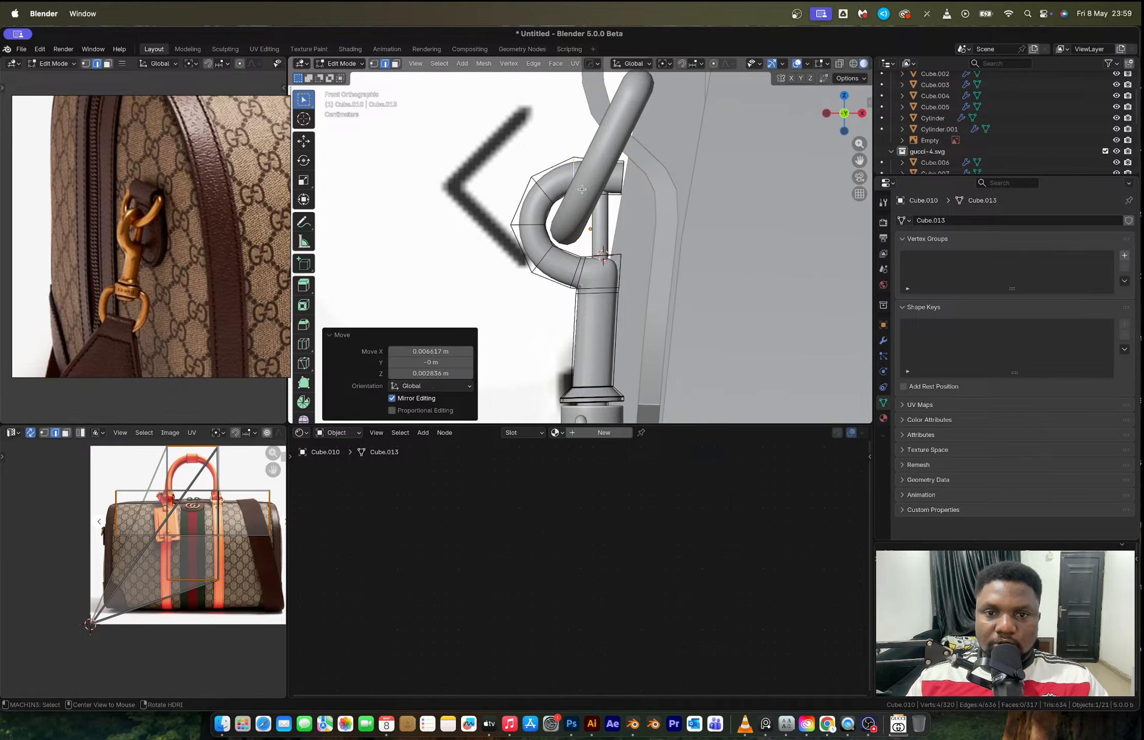
In X-ray, dissolve the edge loop near the hook's upper end and return to solid Object Mode.
key("alt+z")
left_click(598, 181, "alt")
key("x")
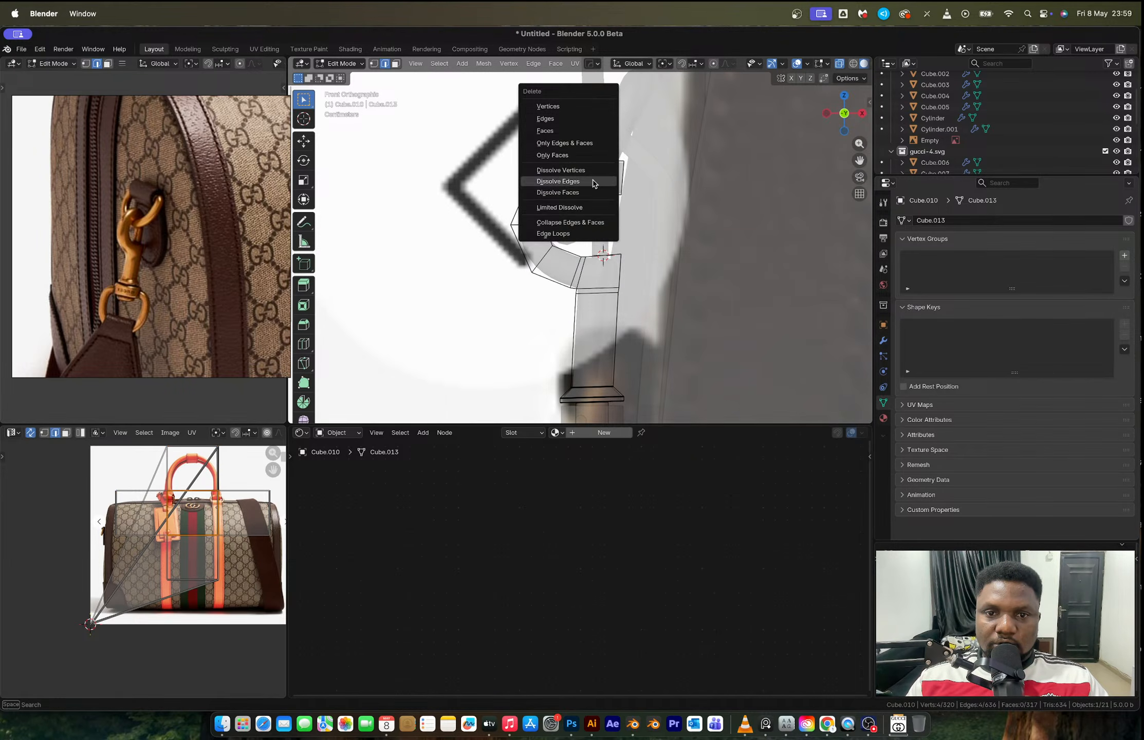
left_click(595, 182)
key("Tab")
scroll(581, 237, "down", 1)
scroll(582, 236, "down", 1)
key("alt+z")
scroll(582, 236, "down", 4)
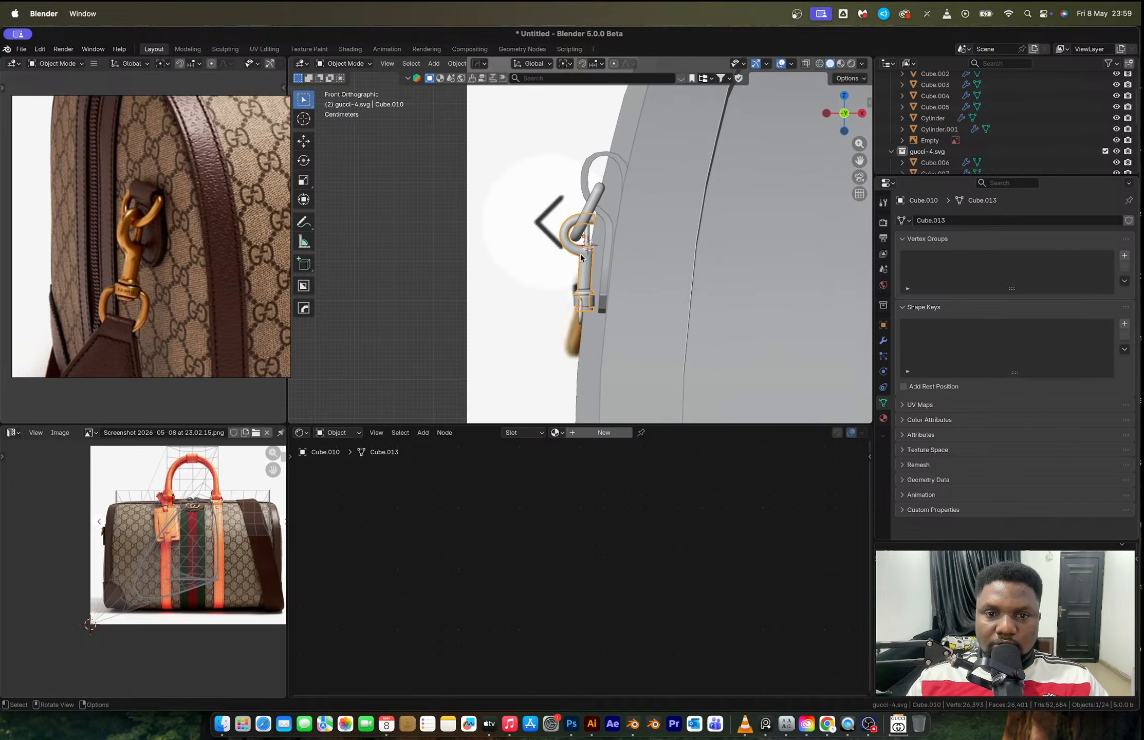
Rotate the thin cylinder 3.6° about Y and thicken it slightly by scaling in X and Y only.
middle_click_drag(582, 236, 587, 265)
scroll(570, 252, "up", 4)
left_click(599, 251)
key("r")
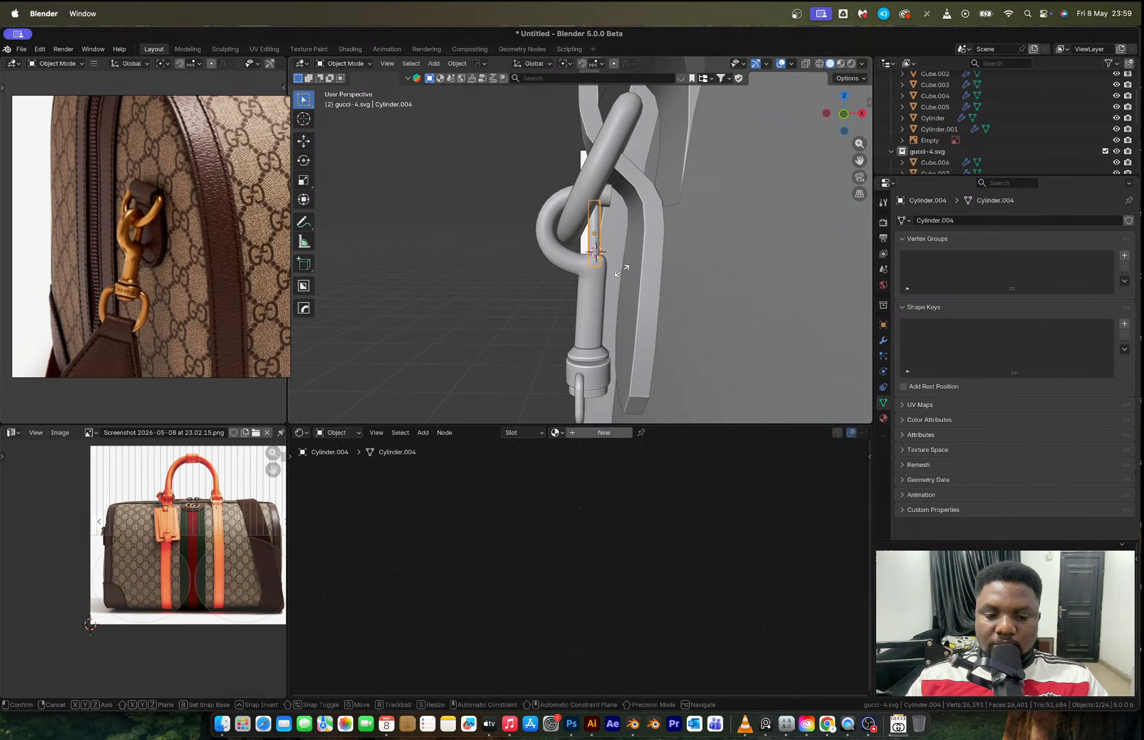
key("y")
left_click(620, 273)
key("s")
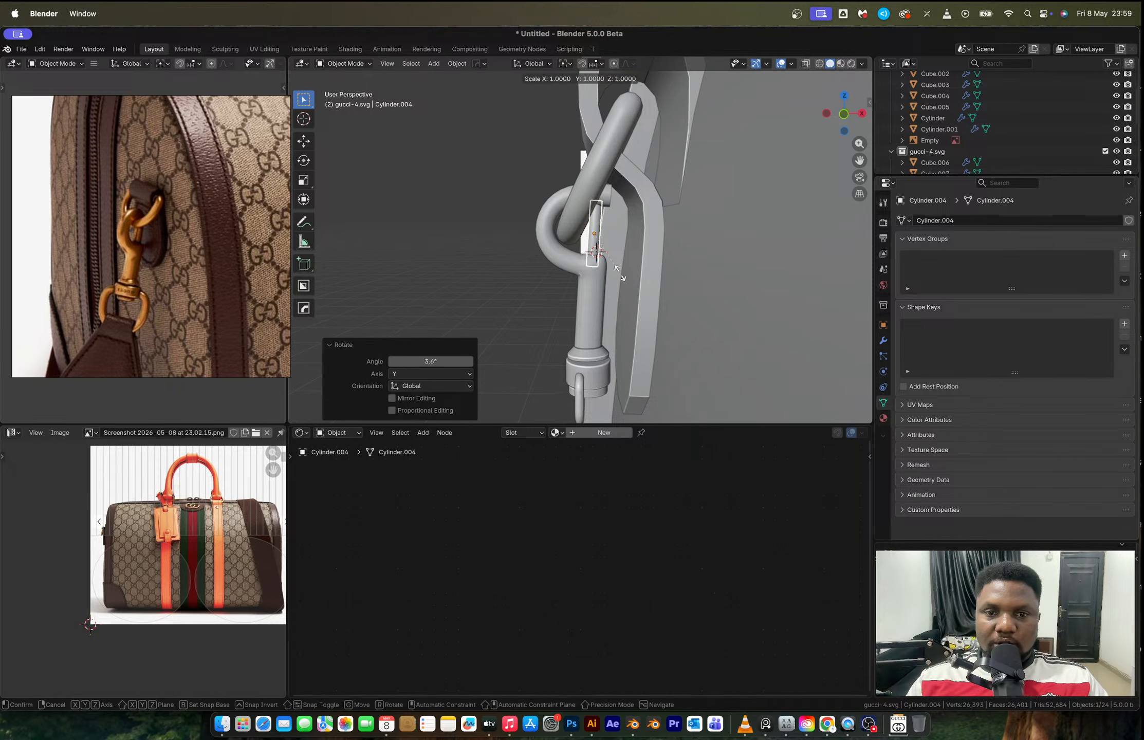
key("shift+z")
left_click(628, 279)
left_click(458, 239)
Move the small ring at the swivel sleeve about 0.007 m along X to centre it on the sleeve.
scroll(458, 240, "down", 4)
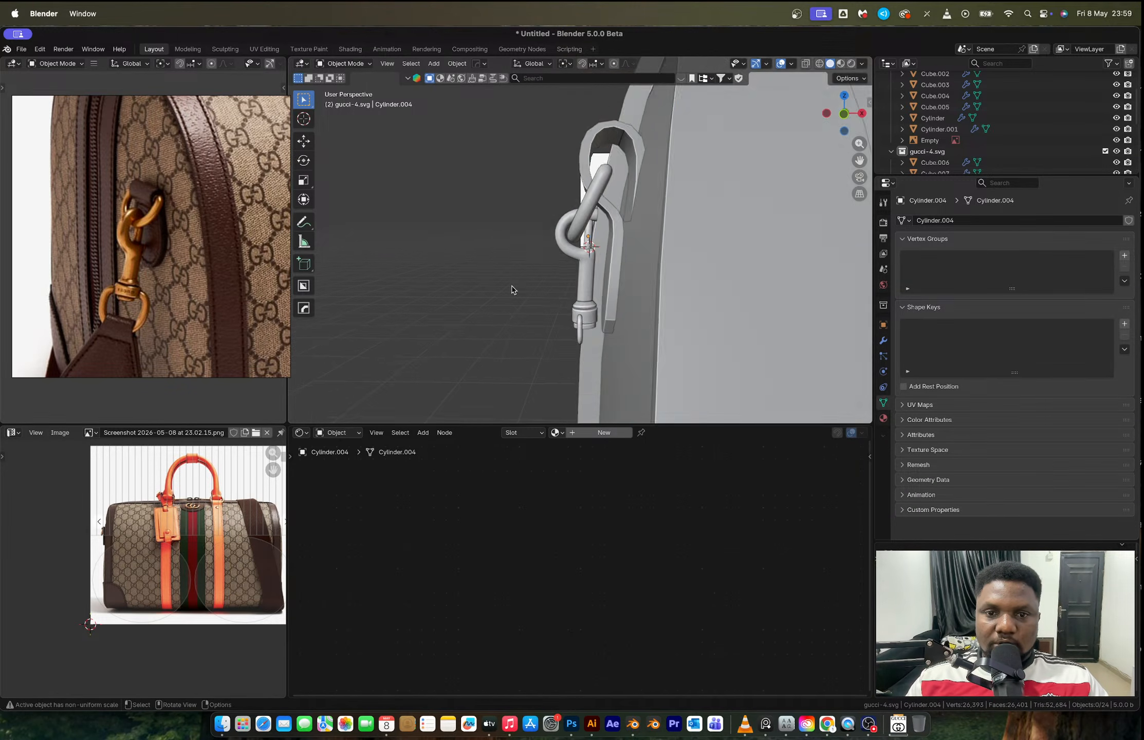
mouse_move(513, 288)
middle_mouse_down()
mouse_move(570, 289)
mouse_move(548, 244)
mouse_move(502, 273)
middle_mouse_up()
scroll(548, 244, "up", 4)
left_click(514, 266)
scroll(509, 267, "up", 4)
left_click(475, 278)
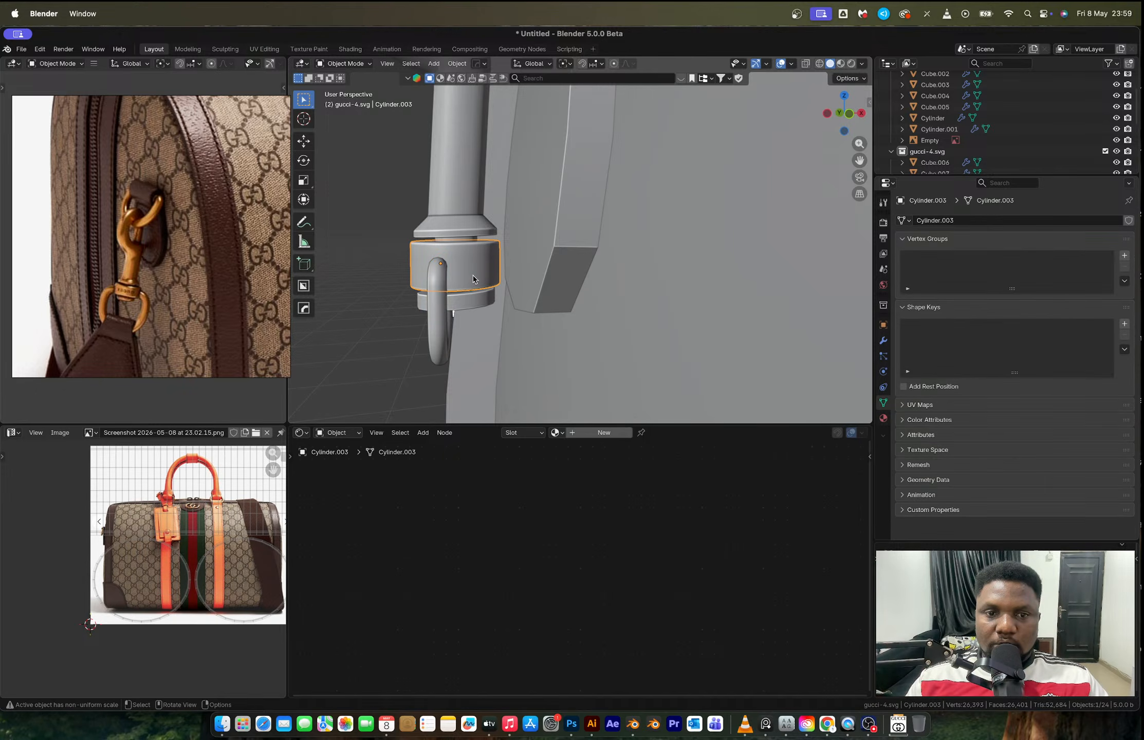
left_click(434, 294)
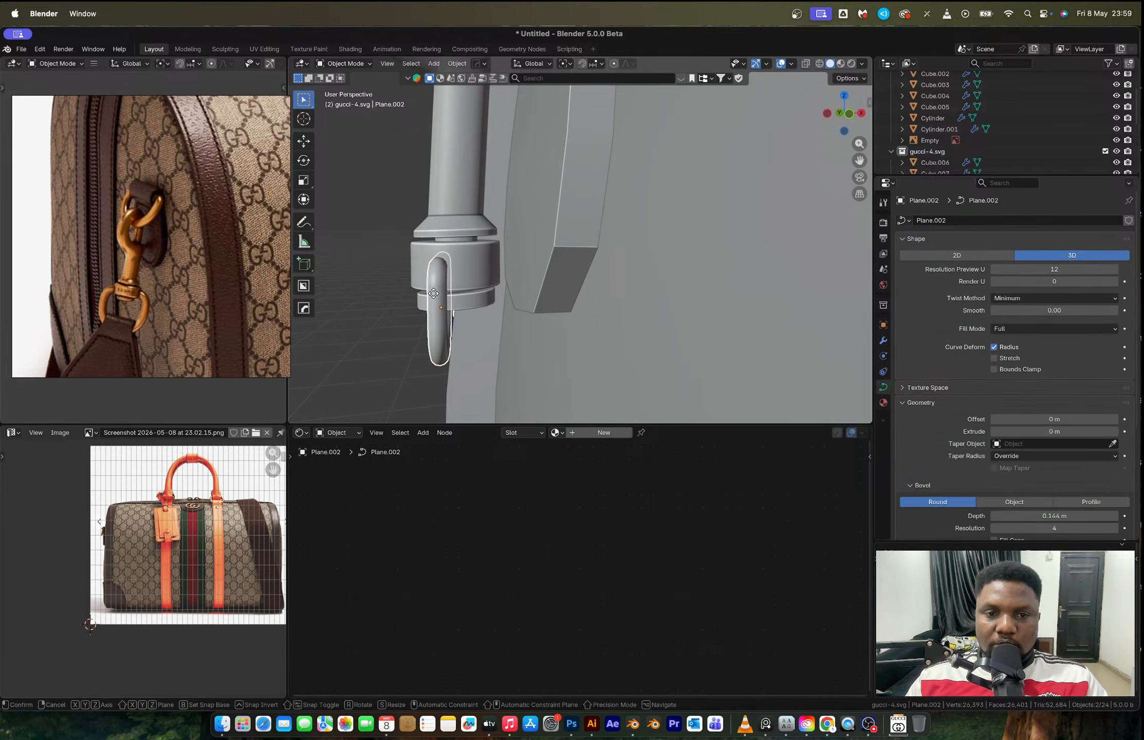
key("g")
key("x")
left_click(445, 294)
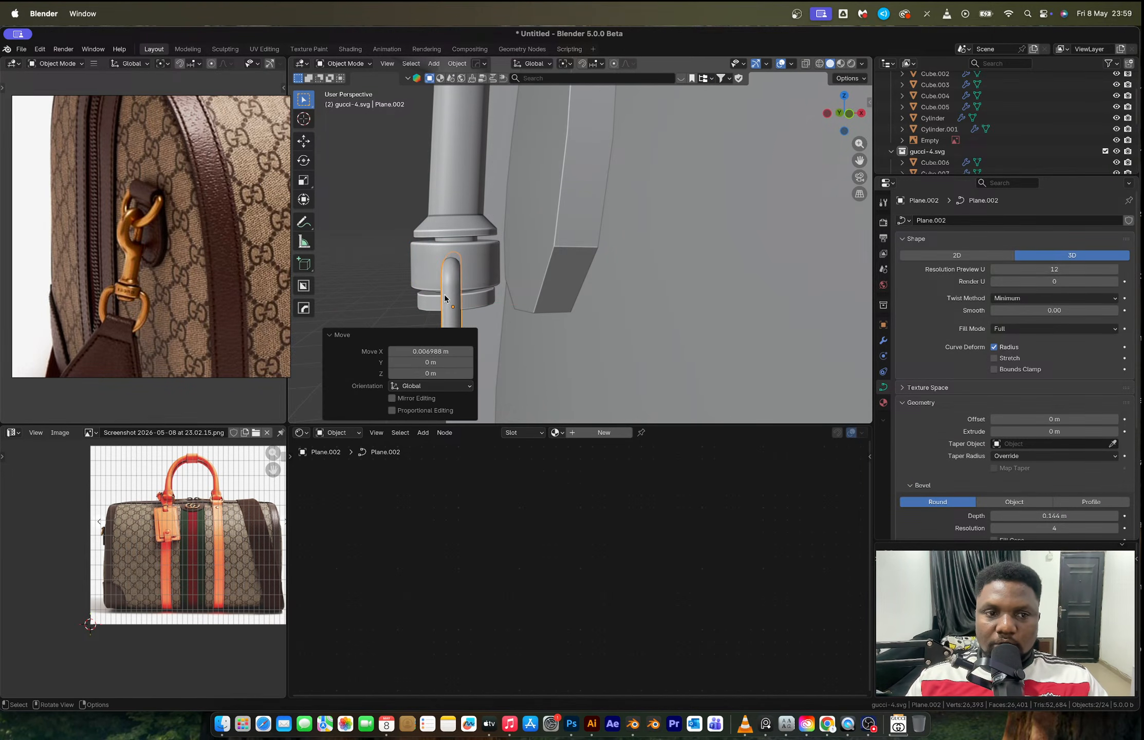
From the front, snap the 3D cursor to the selected small ring.
left_click(849, 113)
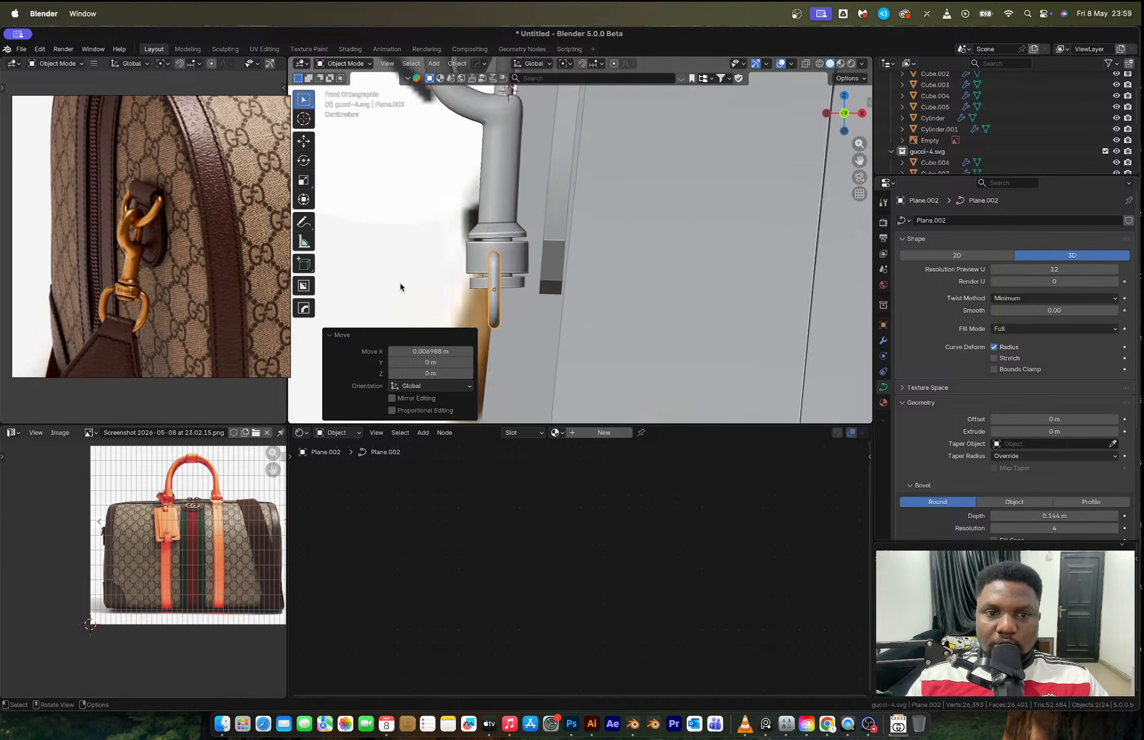
middle_click_drag(543, 248, 548, 240, "shift")
key("shift+s")
left_click(553, 359)
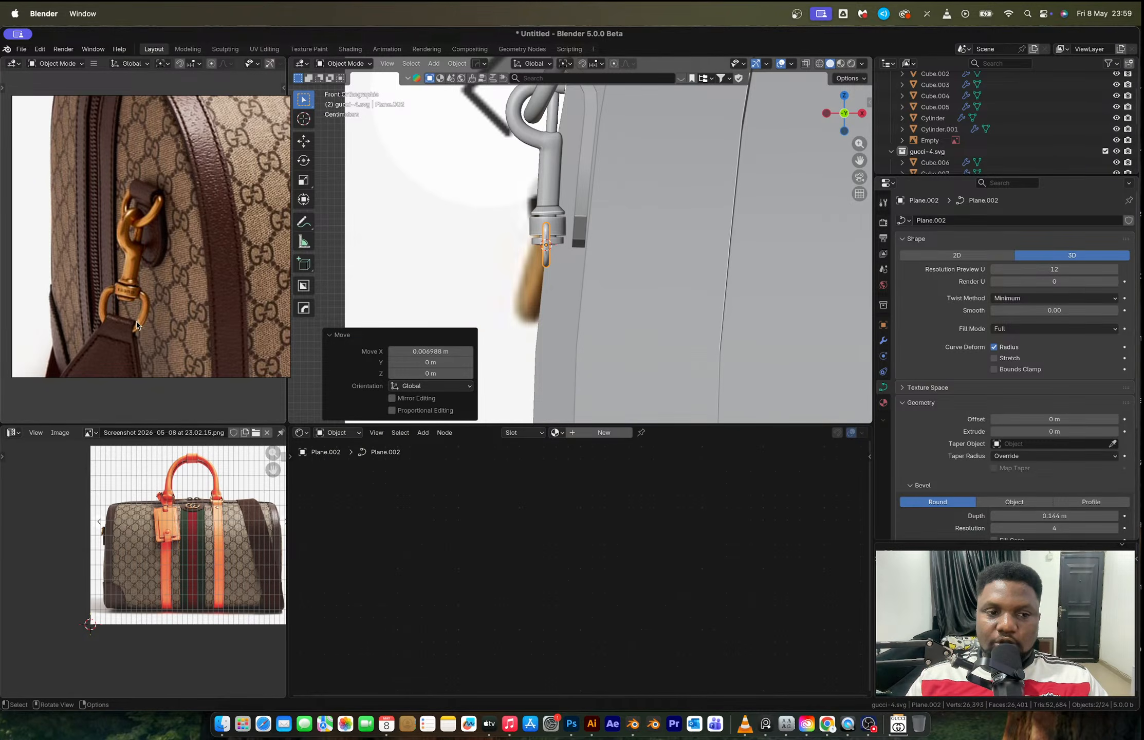
Add a plane at the ring's centre, rotate it 90° in the front view and scale it by about -0.034.
scroll(137, 325, "down", 3)
scroll(129, 308, "up", 3)
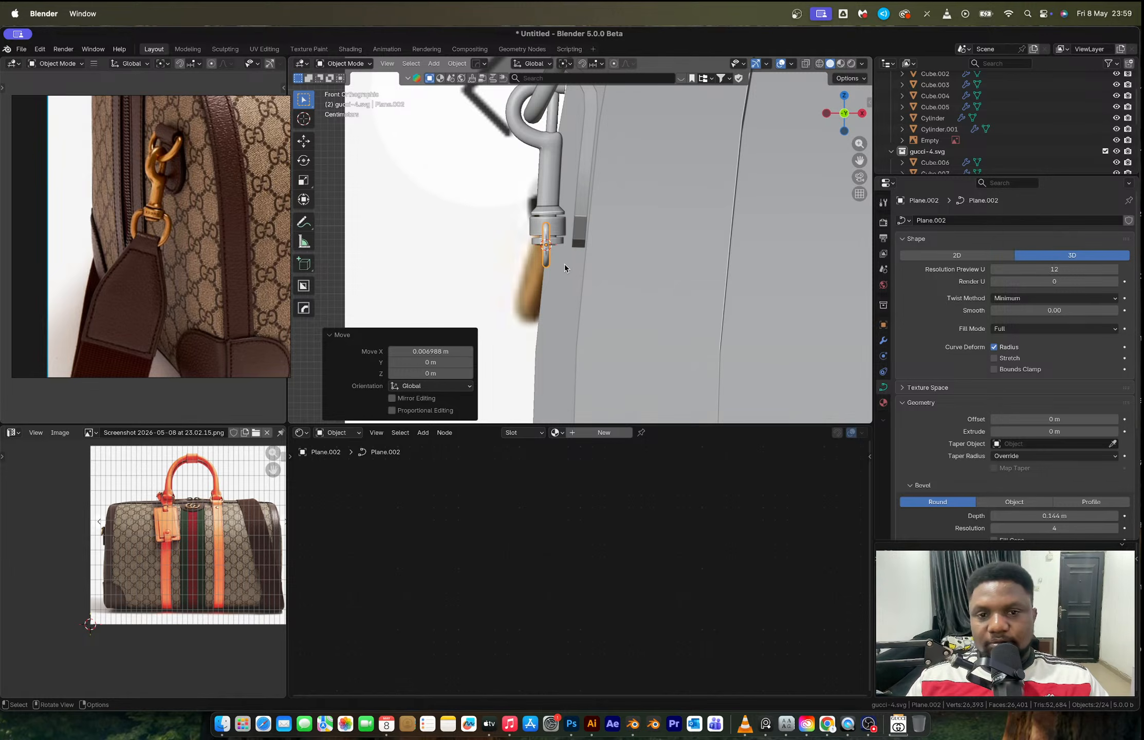
key("shift+a")
mouse_move(570, 263)
left_click(629, 264)
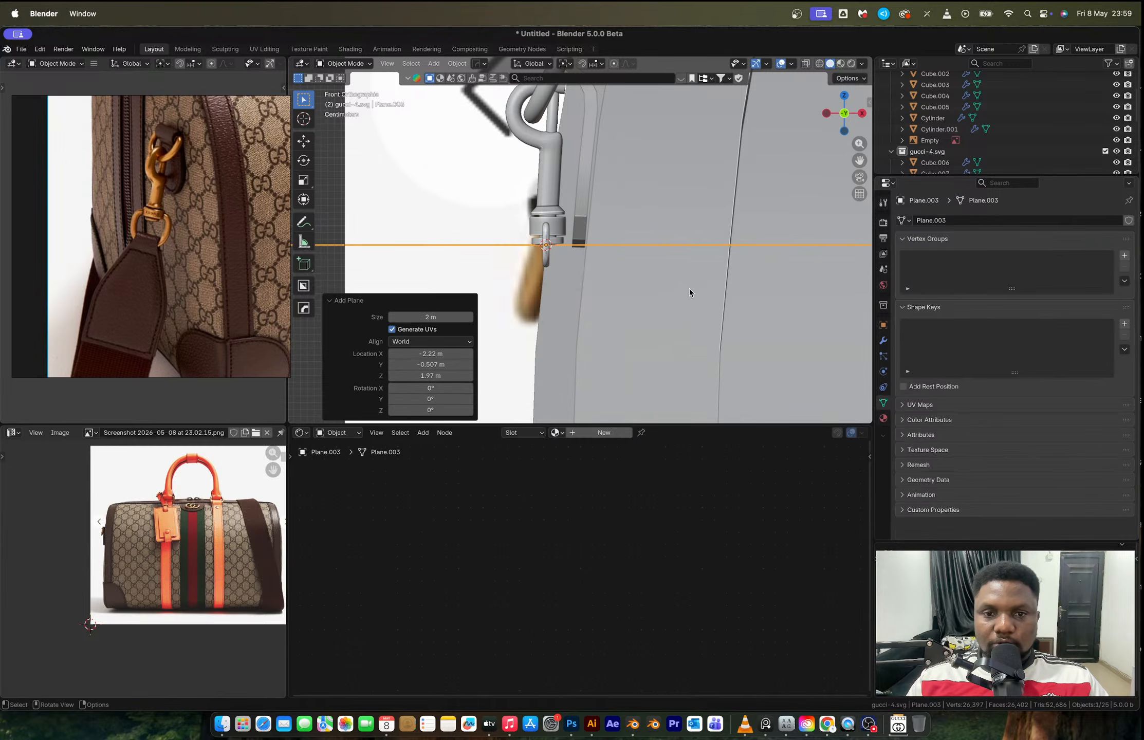
key("r")
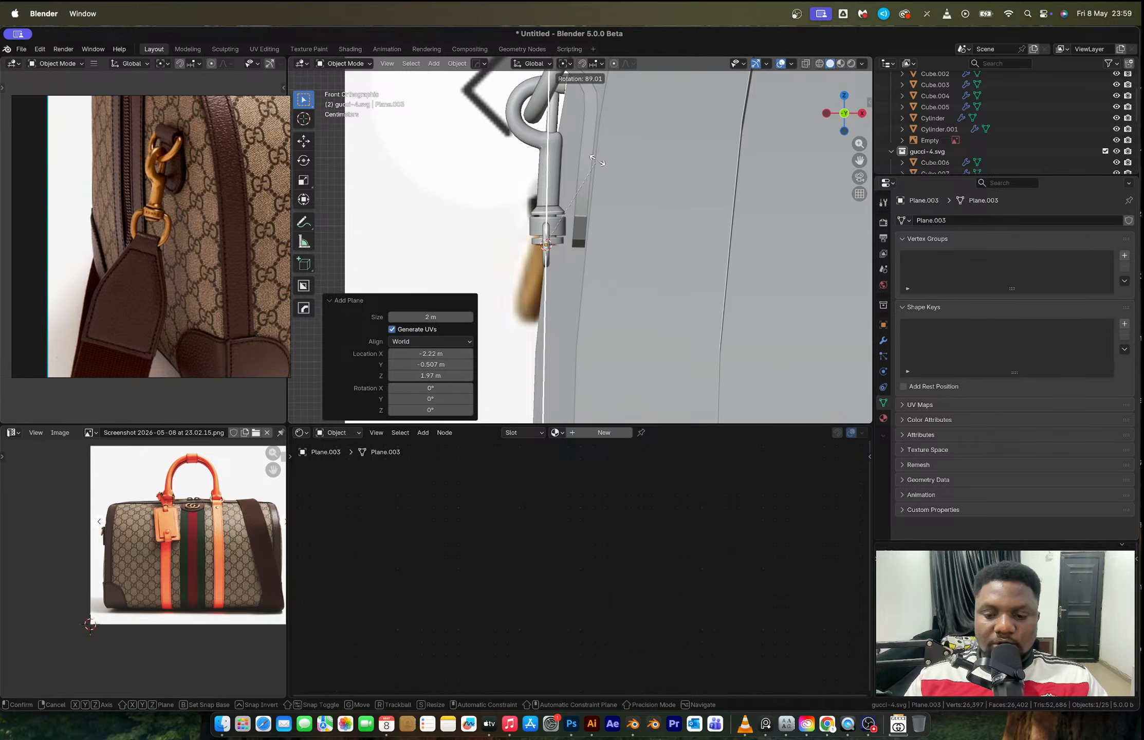
left_click(597, 162, "ctrl")
key("s")
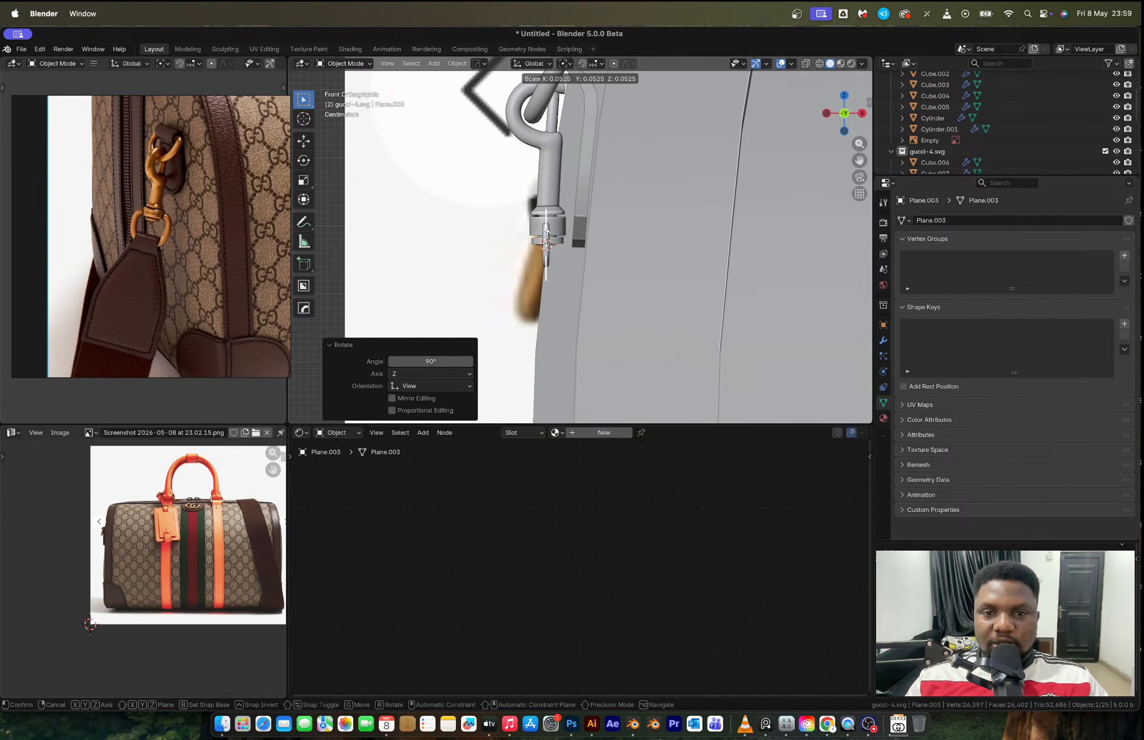
left_click(546, 243)
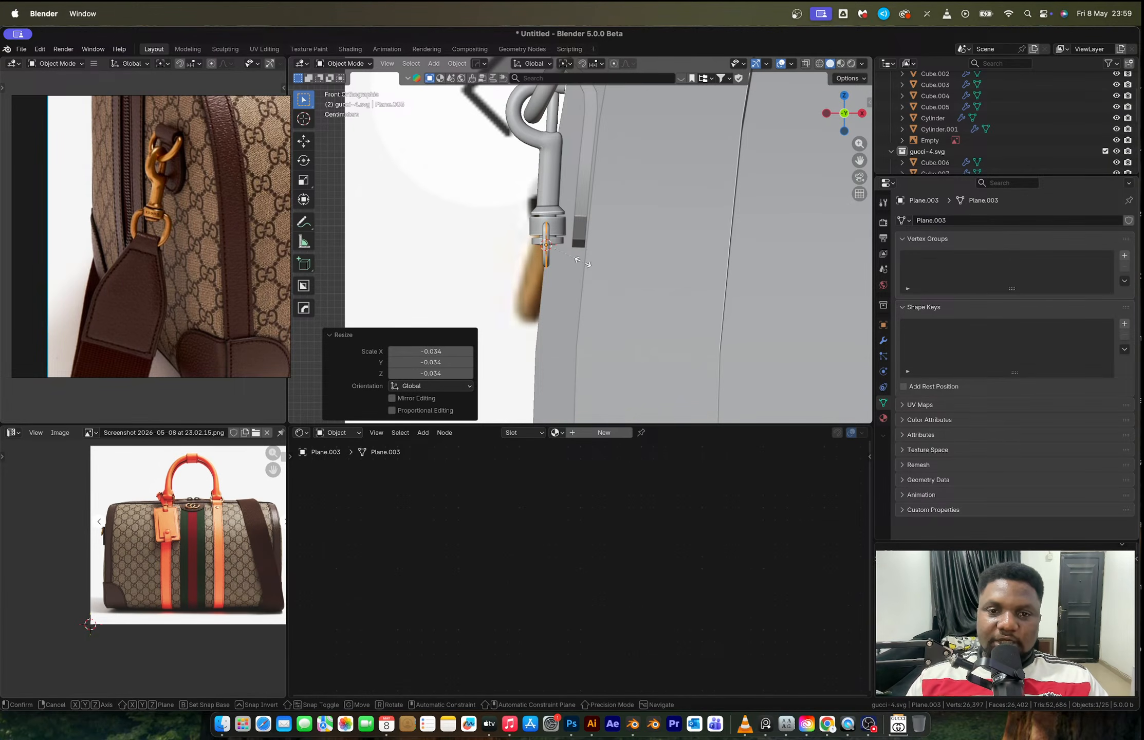
Enlarge the plane by 1.506 and again by 1.364, and move it about -0.124 m along Z below the ring.
key("s")
left_click(601, 274)
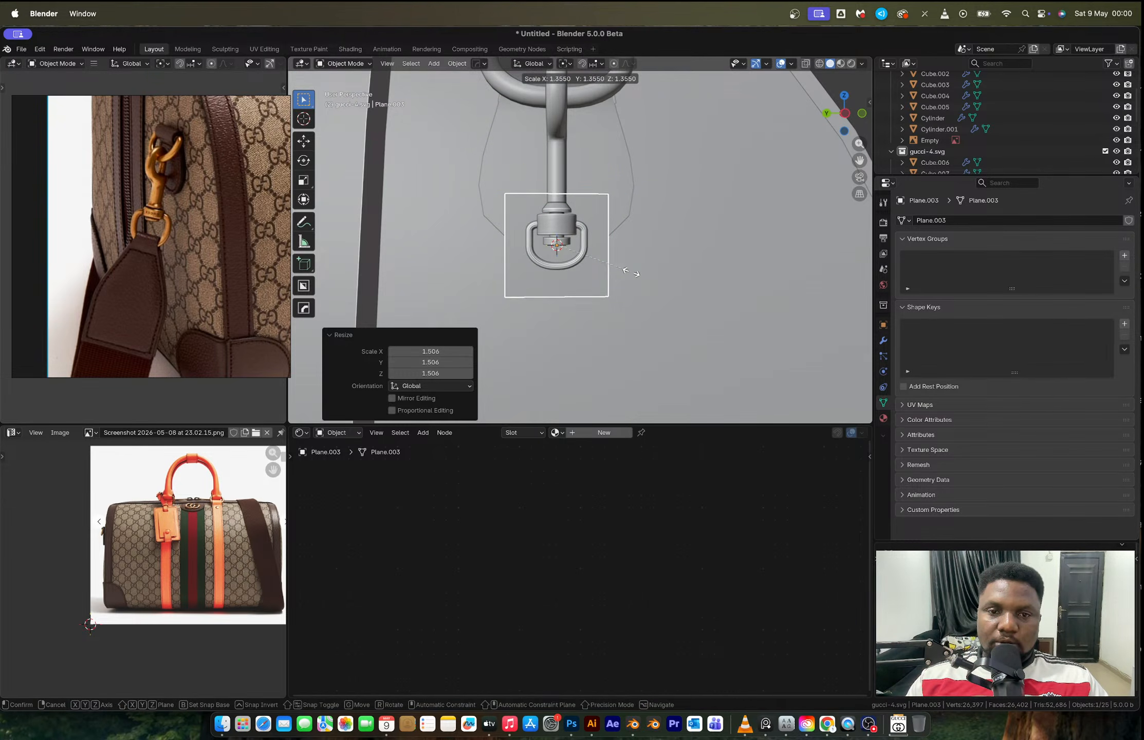
left_click(604, 248)
key("g")
key("z")
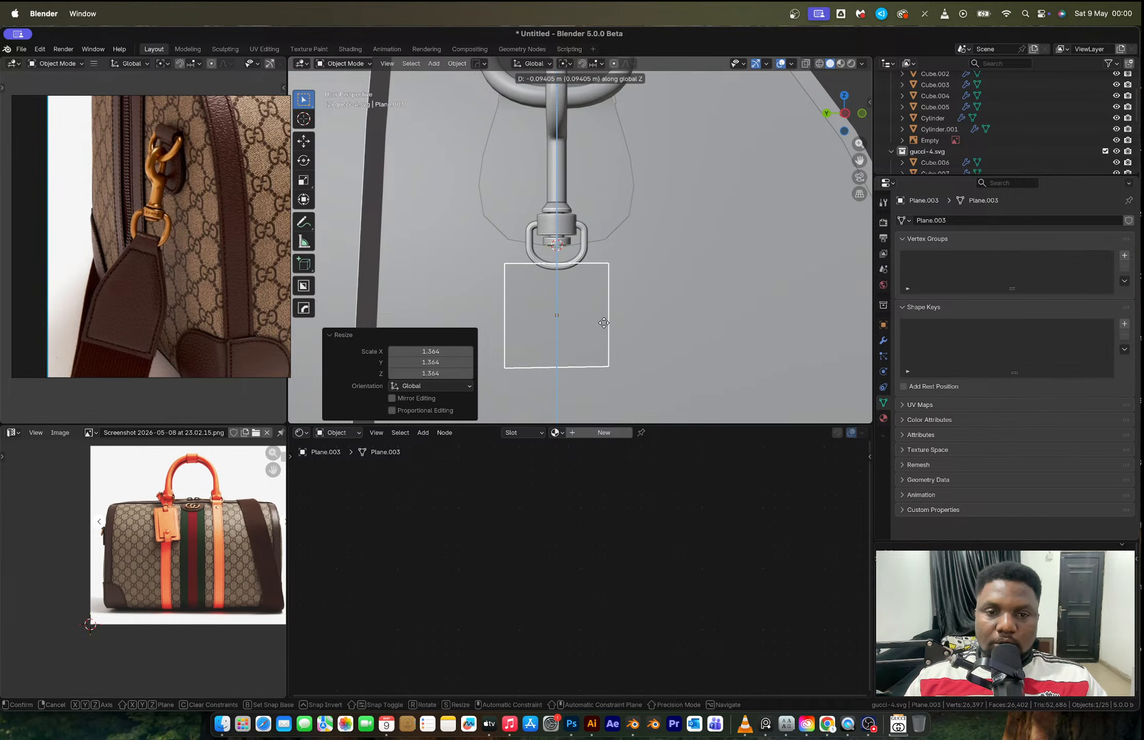
left_click(606, 344)
Scale the plane up uniformly by 1.284 and stretch it along Z by 1.192.
key("s")
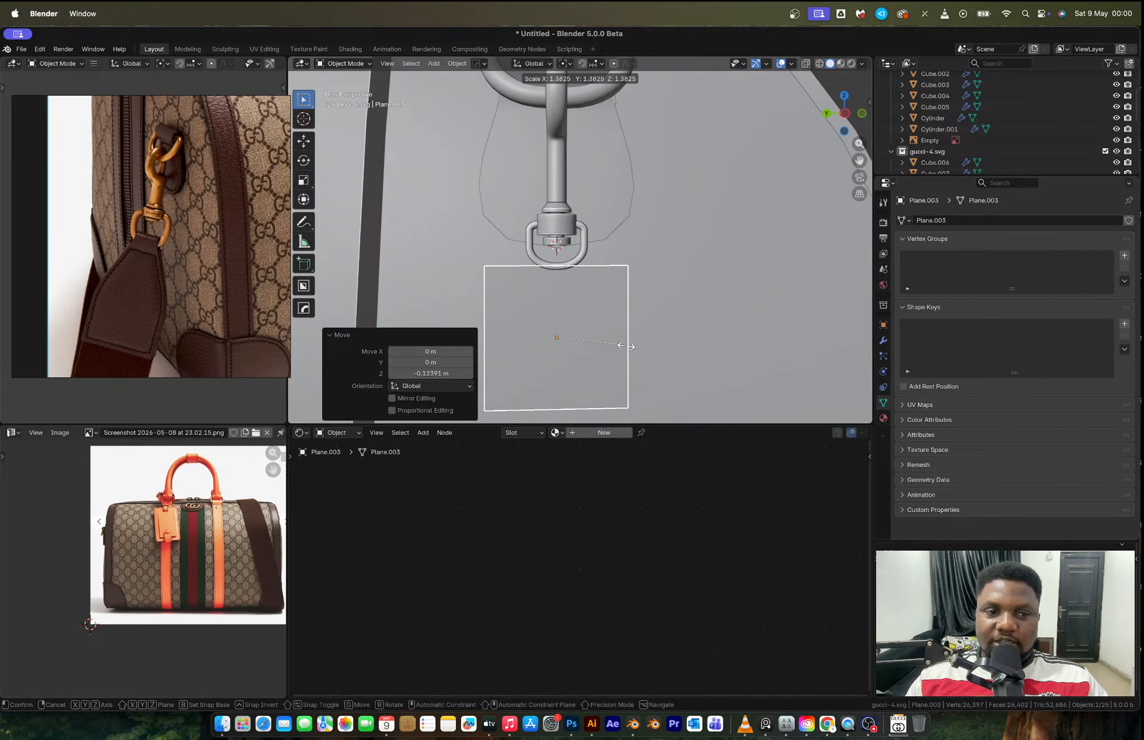
left_click(621, 345)
middle_click_drag(566, 286, 600, 268, "shift")
key("s")
key("z")
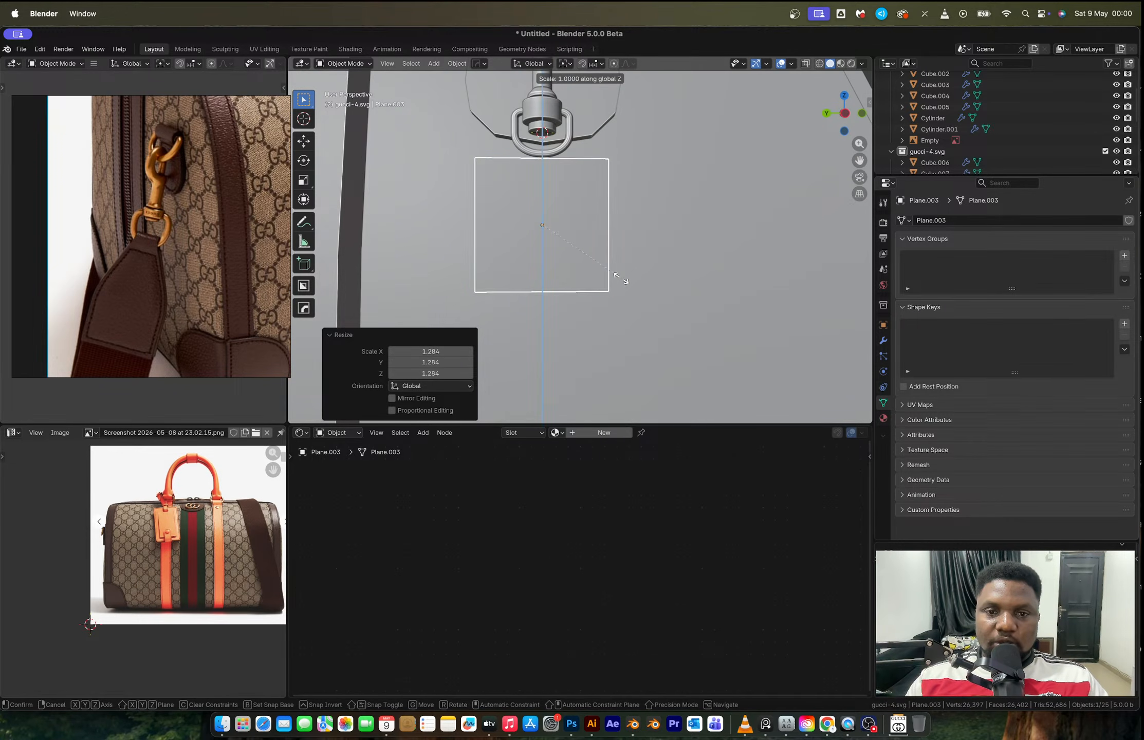
left_click(631, 299)
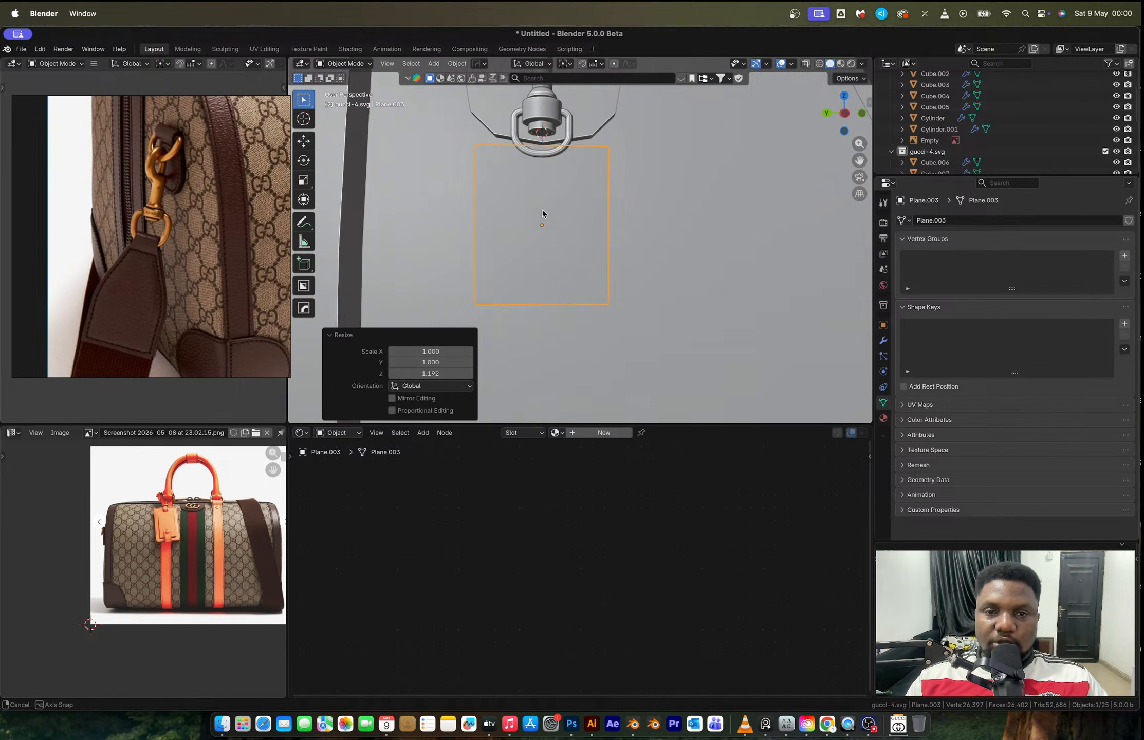
Bevel the plane's two upper corner vertices with one segment and a width of about 0.763 m, forming a tapered top.
middle_click_drag(541, 215, 552, 244)
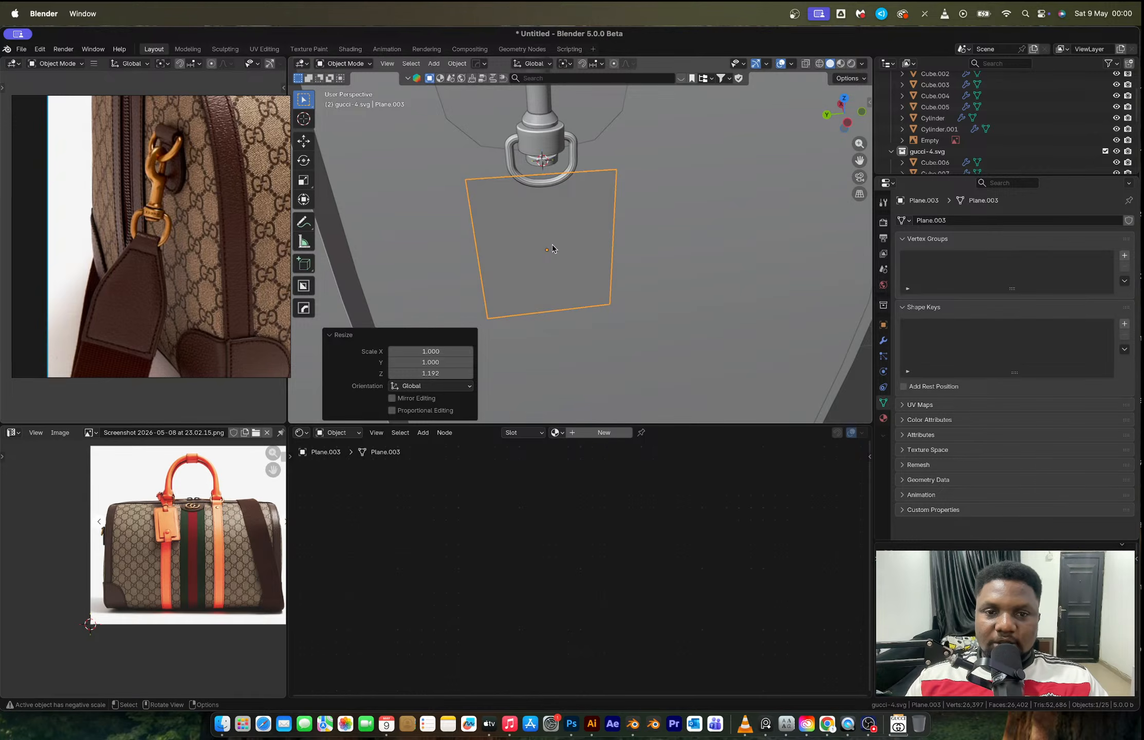
key("Tab")
key("1")
left_click(614, 179)
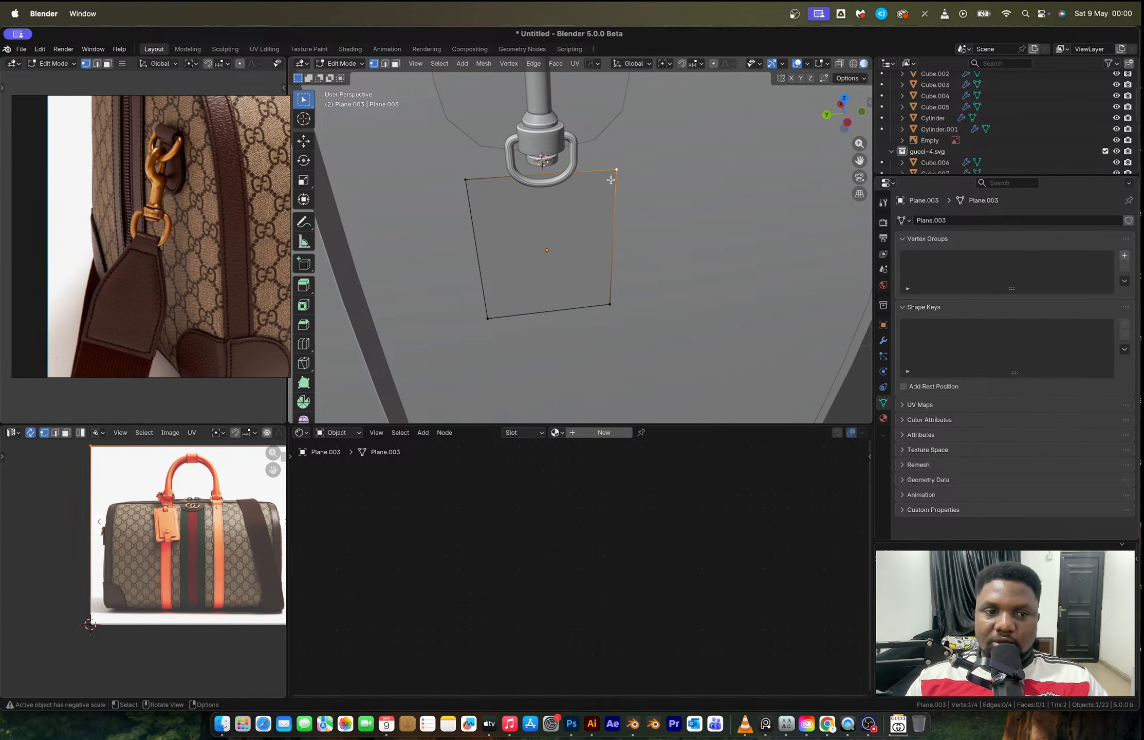
key("Tab")
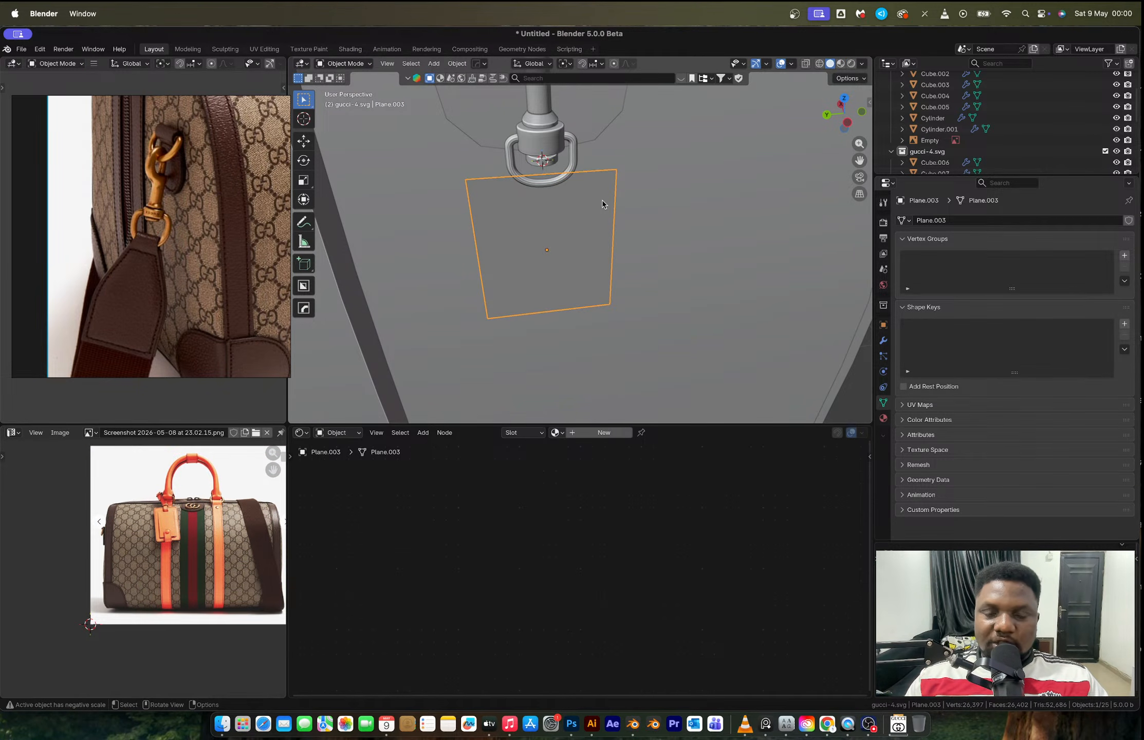
key("Tab")
left_click(478, 181, "shift")
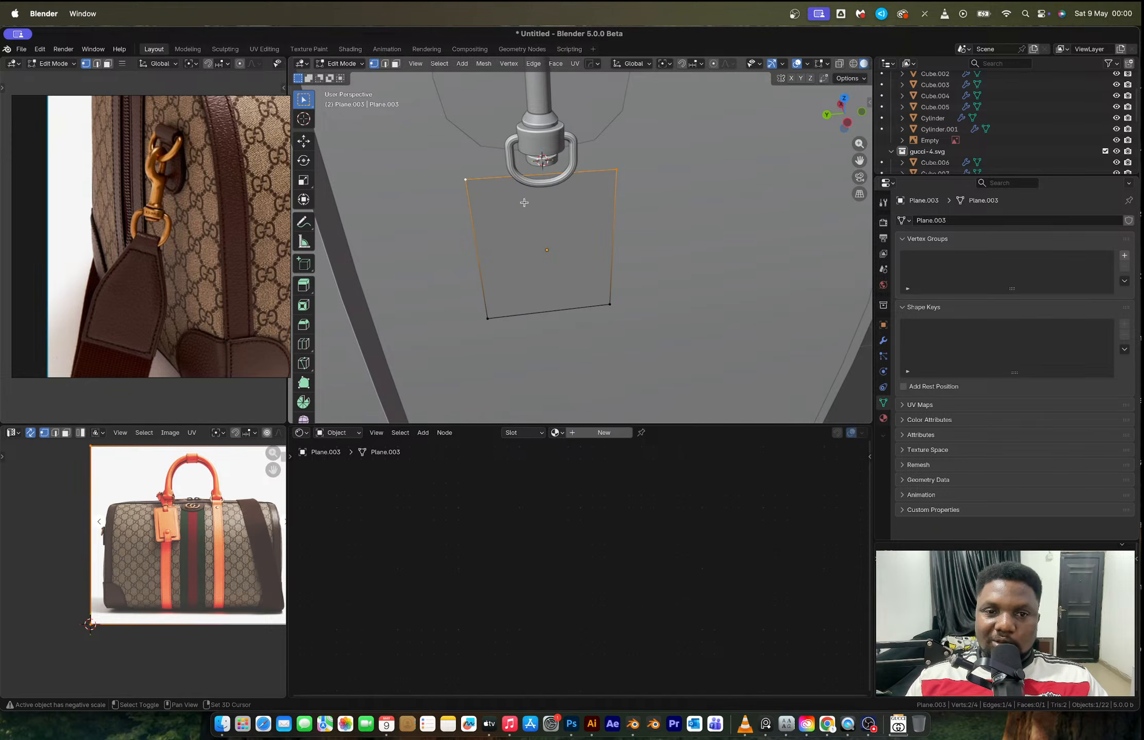
key("ctrl+shift+b")
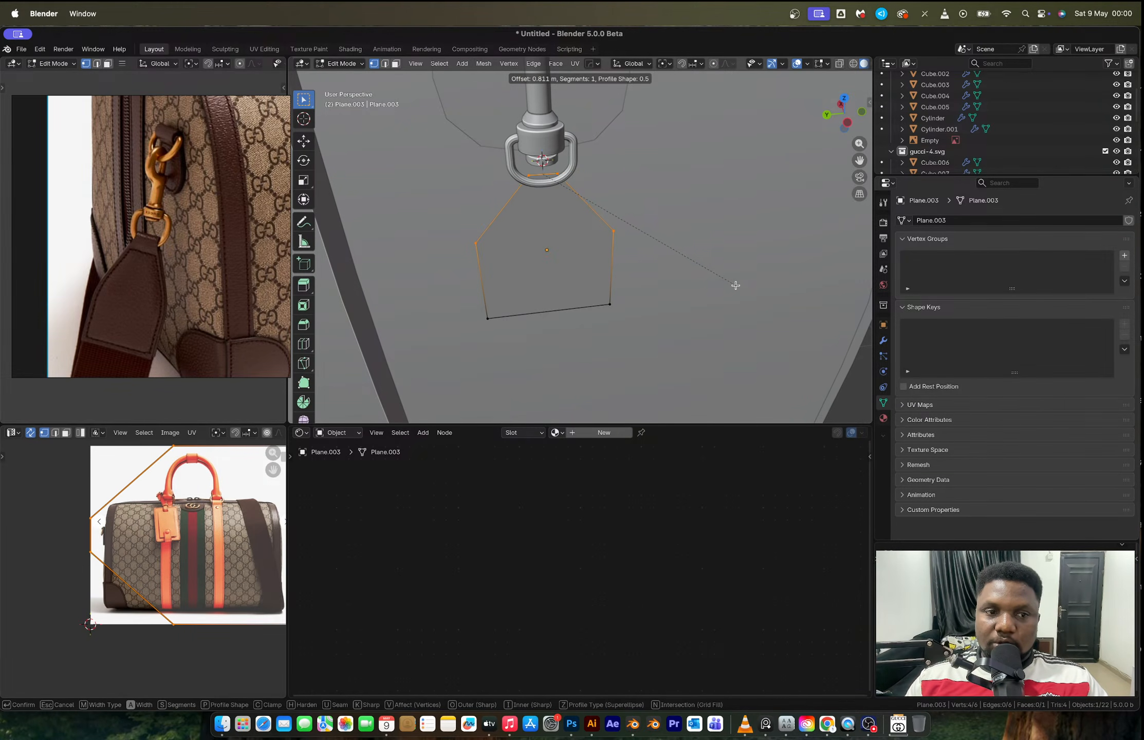
left_click(733, 285)
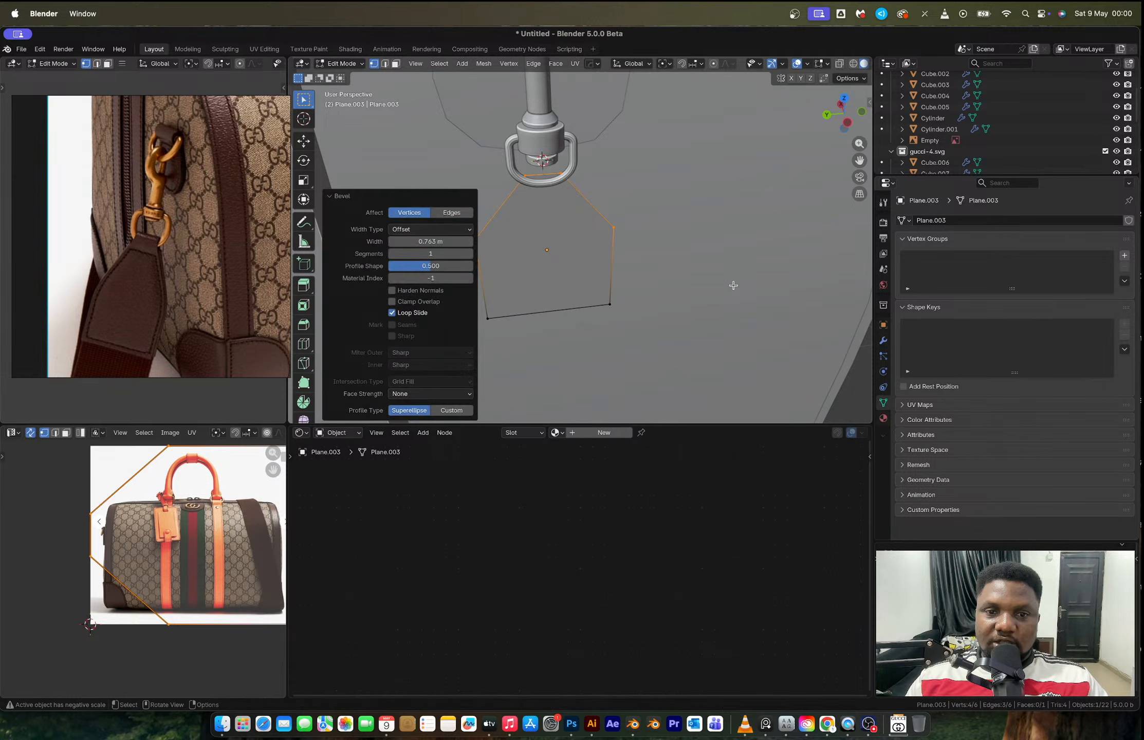
Round the two side corner vertices below the taper with a six-segment vertex bevel about 0.516 m wide.
left_click(614, 228)
left_click(475, 240, "shift")
key("ctrl+shift+b")
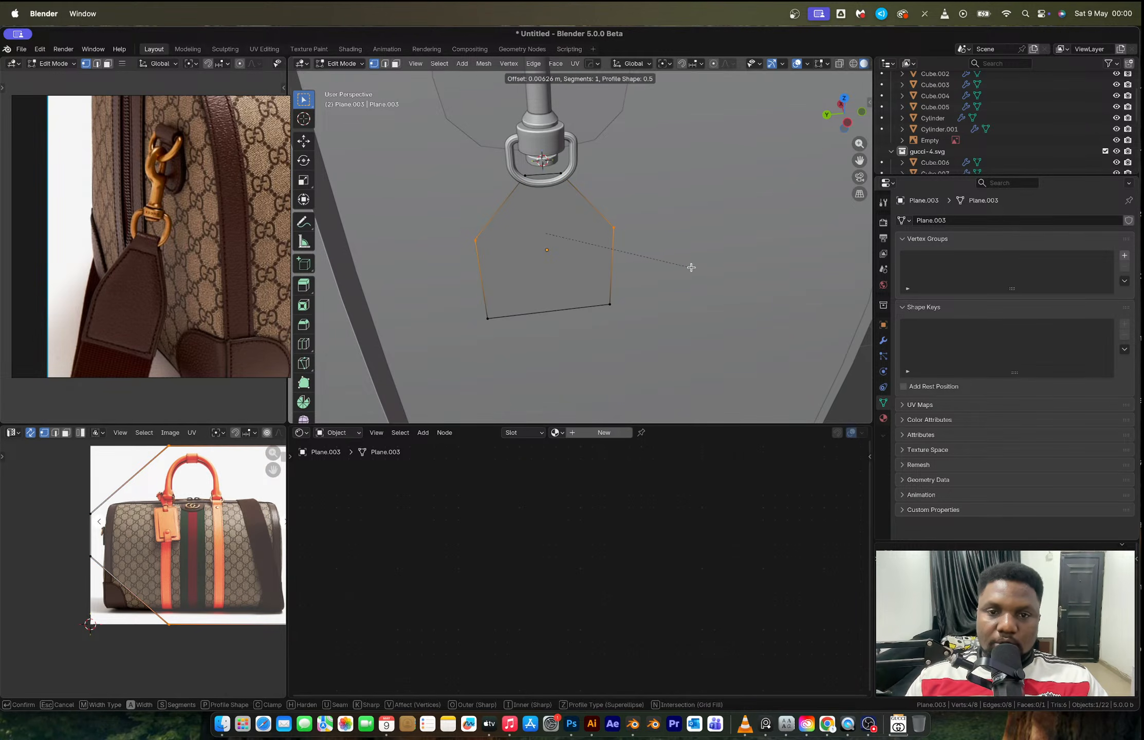
scroll(702, 273, "up", 5)
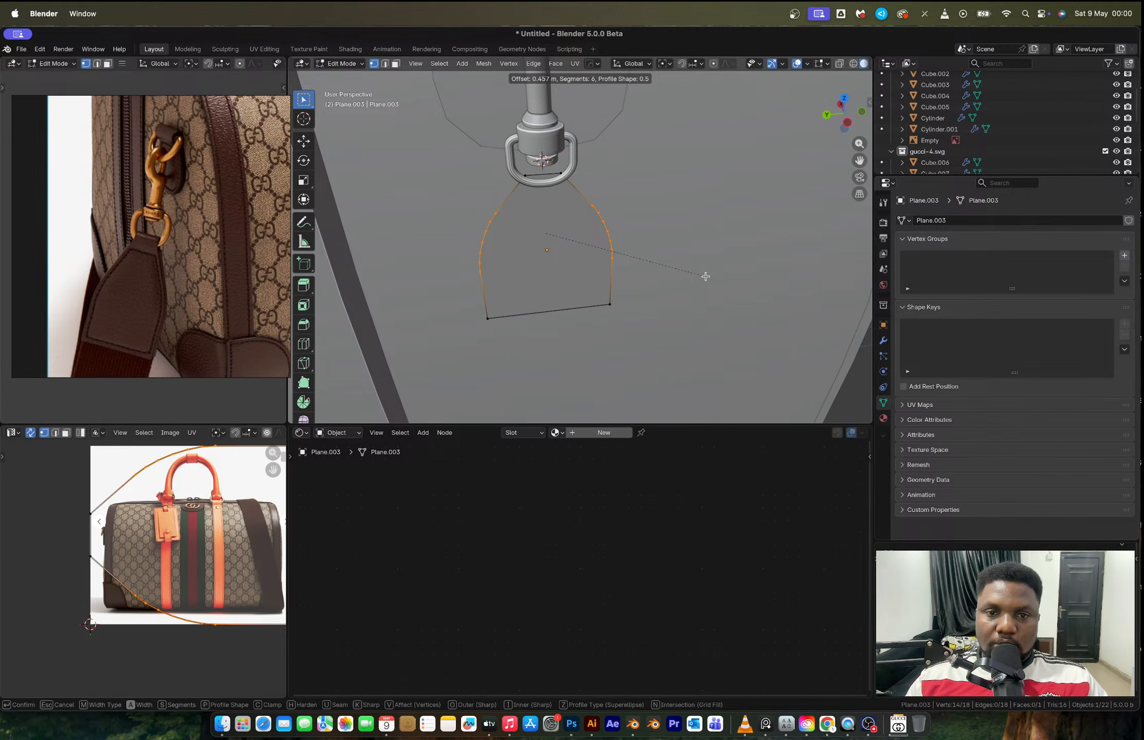
left_click(696, 267)
middle_click_drag(697, 268, 522, 196)
scroll(535, 170, "up", 3)
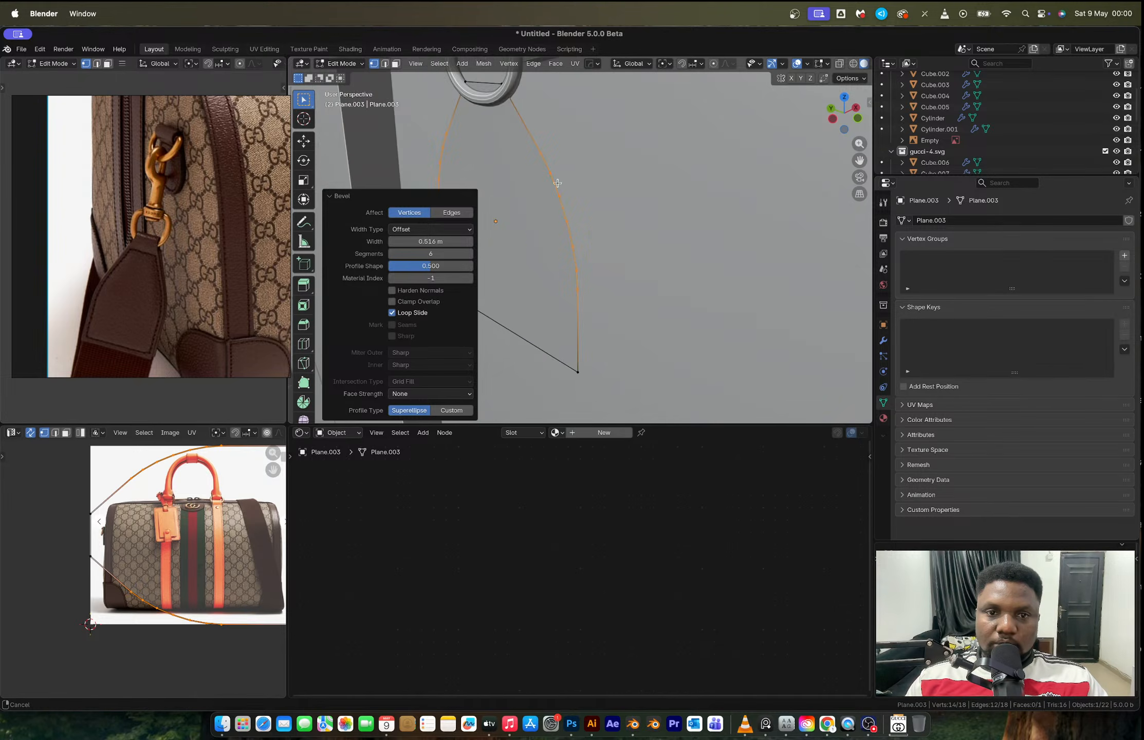
Select the plane's entire shape and extrude it slightly along its normal to give the strap tab thickness.
middle_click_drag(541, 146, 594, 208, "shift")
scroll(566, 262, "up", 5)
key("a")
key("f")
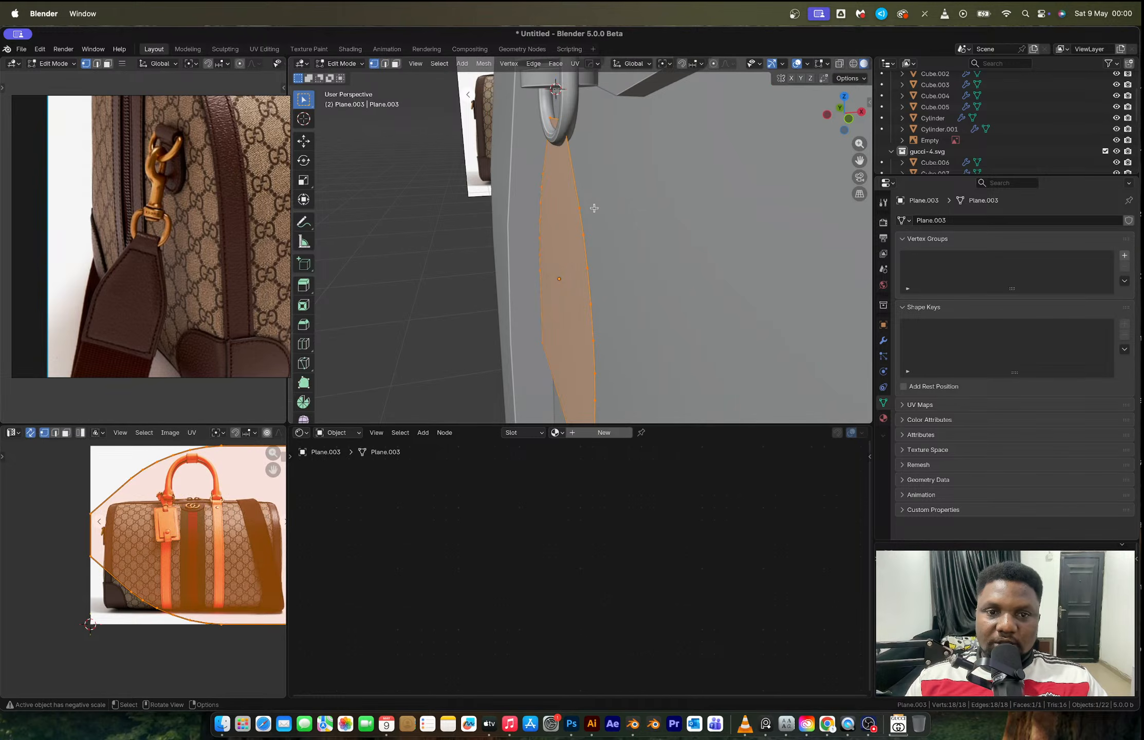
key("e")
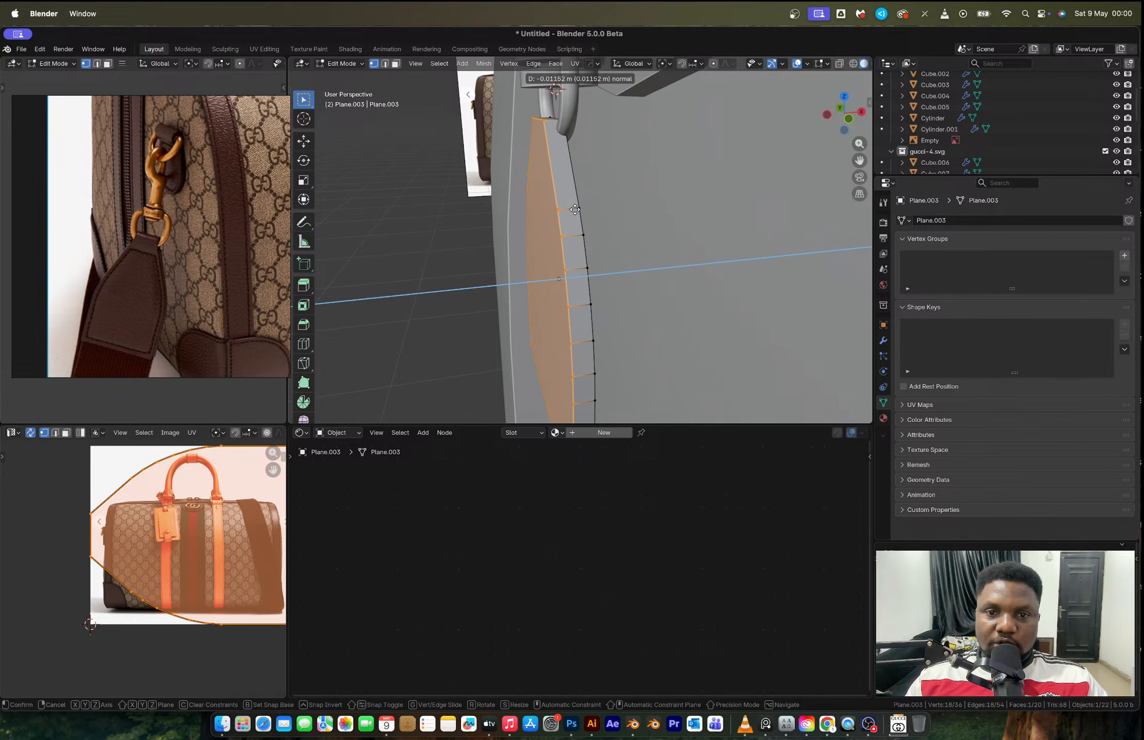
left_click(570, 210)
Move the thickened tab about 0.0066 m along X to centre it on the ring.
key("Tab")
key("g")
key("y")
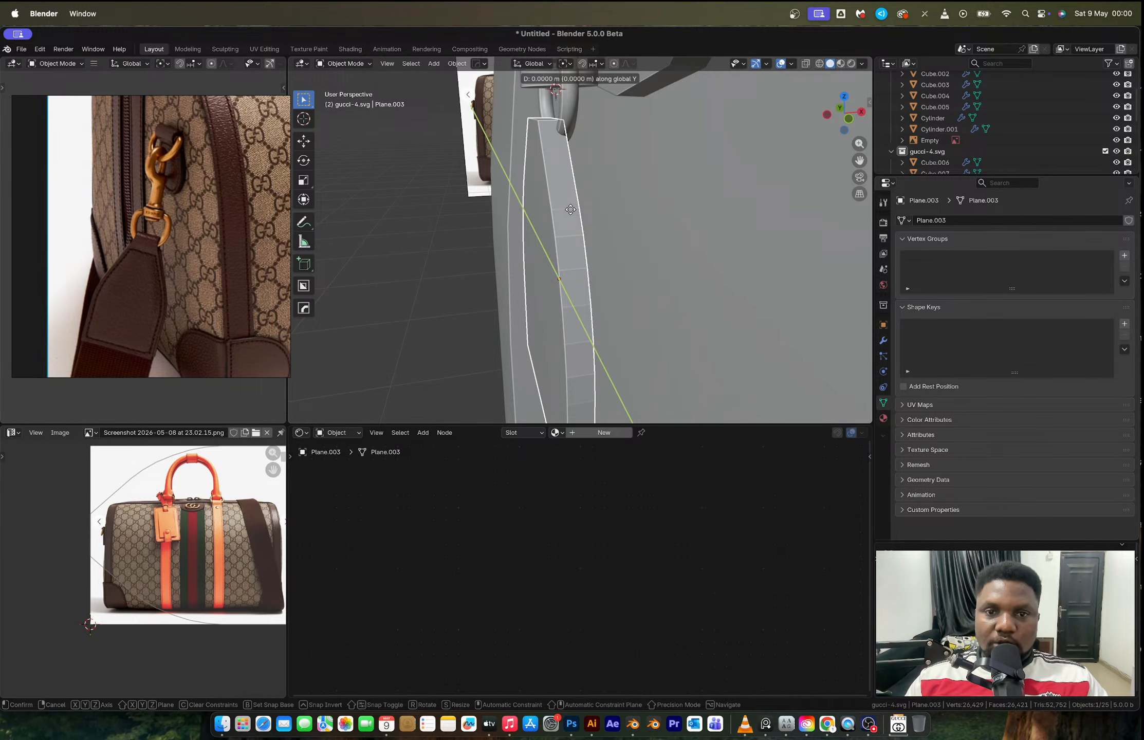
key("x")
left_click(587, 211)
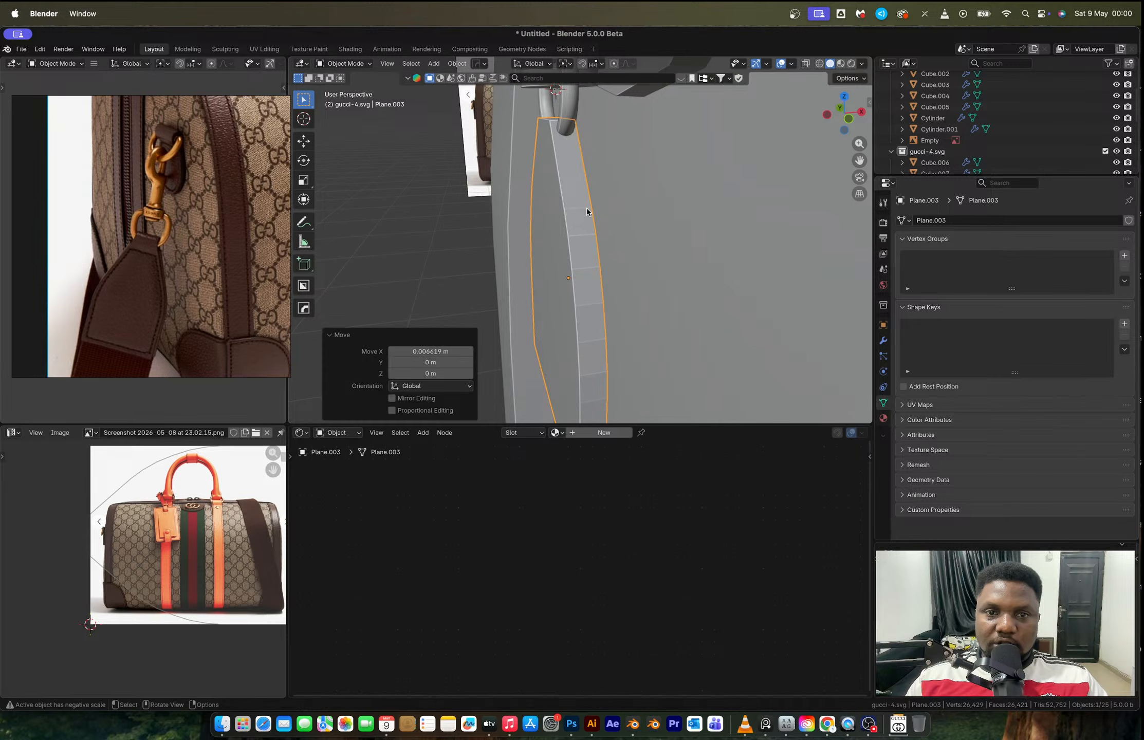
Add a centred loop cut around the tab's rim and bevel it with one segment at about 0.059 m offset.
scroll(568, 175, "up", 2)
key("Tab")
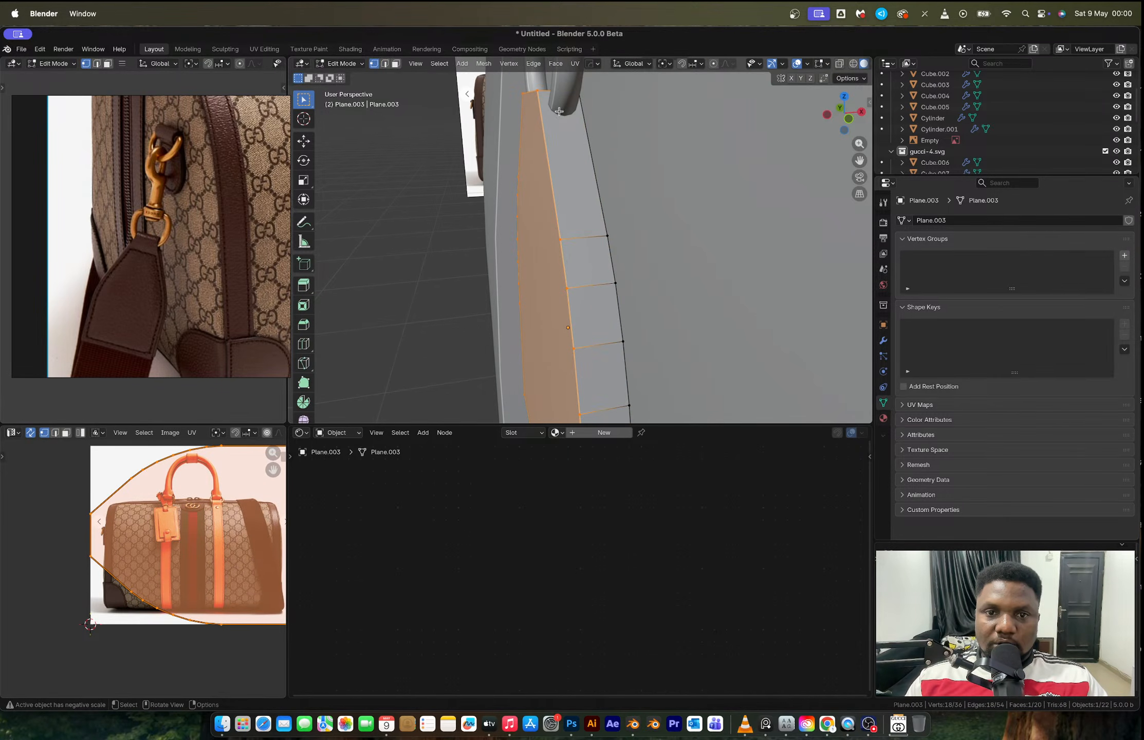
key("ctrl+r")
left_click(558, 95)
right_click(637, 184)
key("ctrl+b")
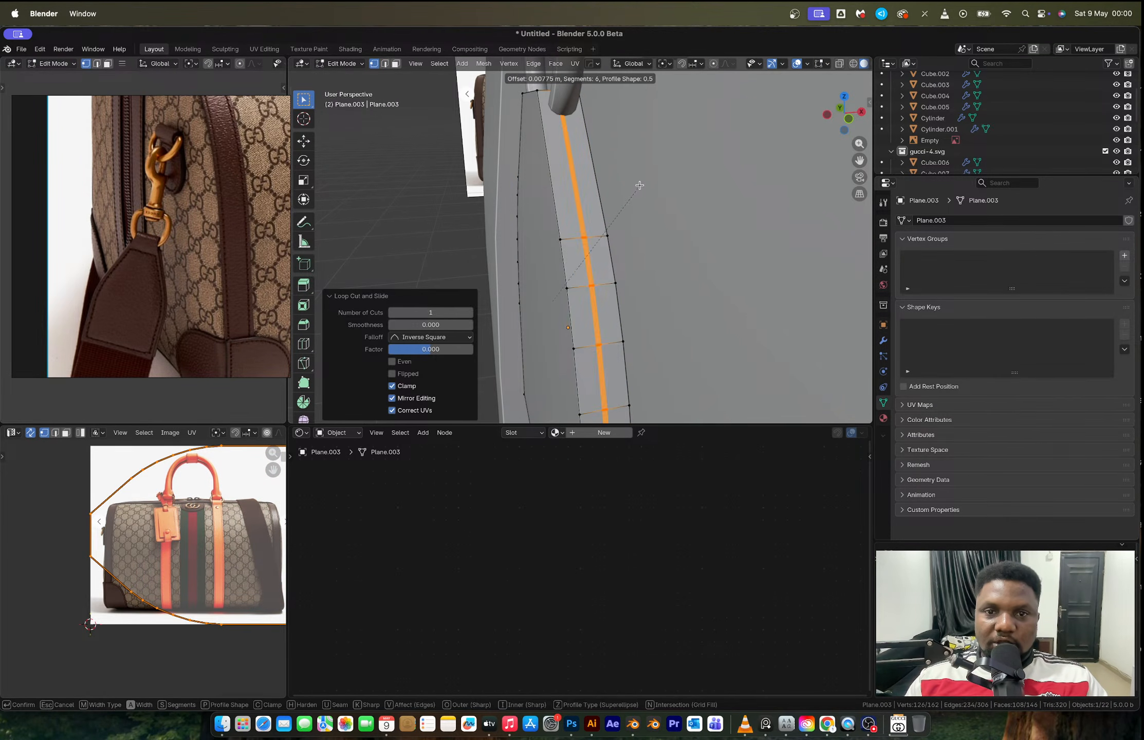
scroll(646, 186, "up", 5)
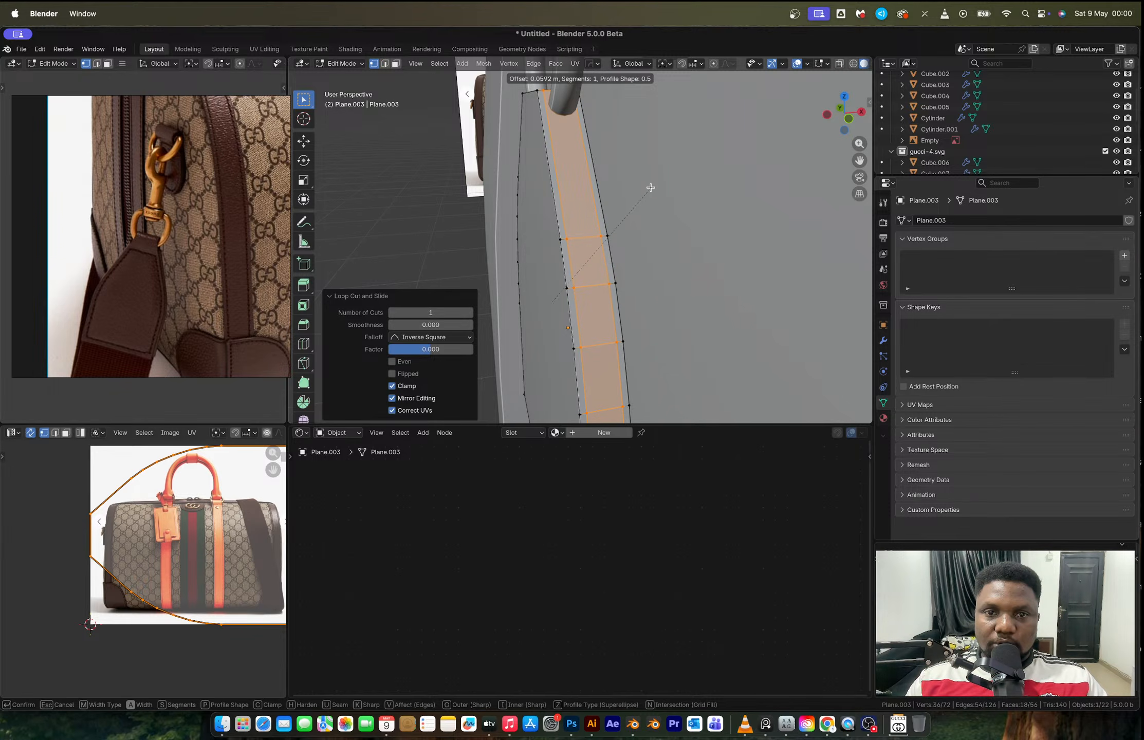
left_click(651, 188)
Connect the opposite upper side vertices with a straight edge across the tab's front and back faces.
middle_click_drag(606, 219, 664, 238)
left_click(665, 245)
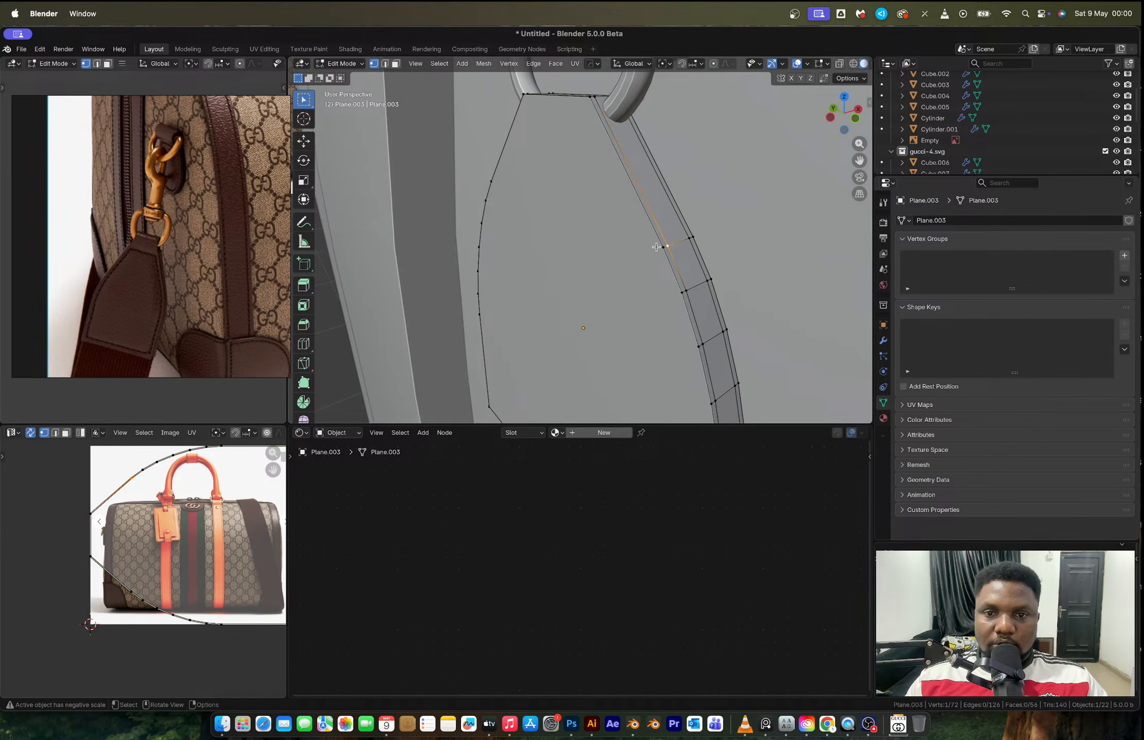
left_click(663, 248)
left_click(491, 182, "shift")
key("f")
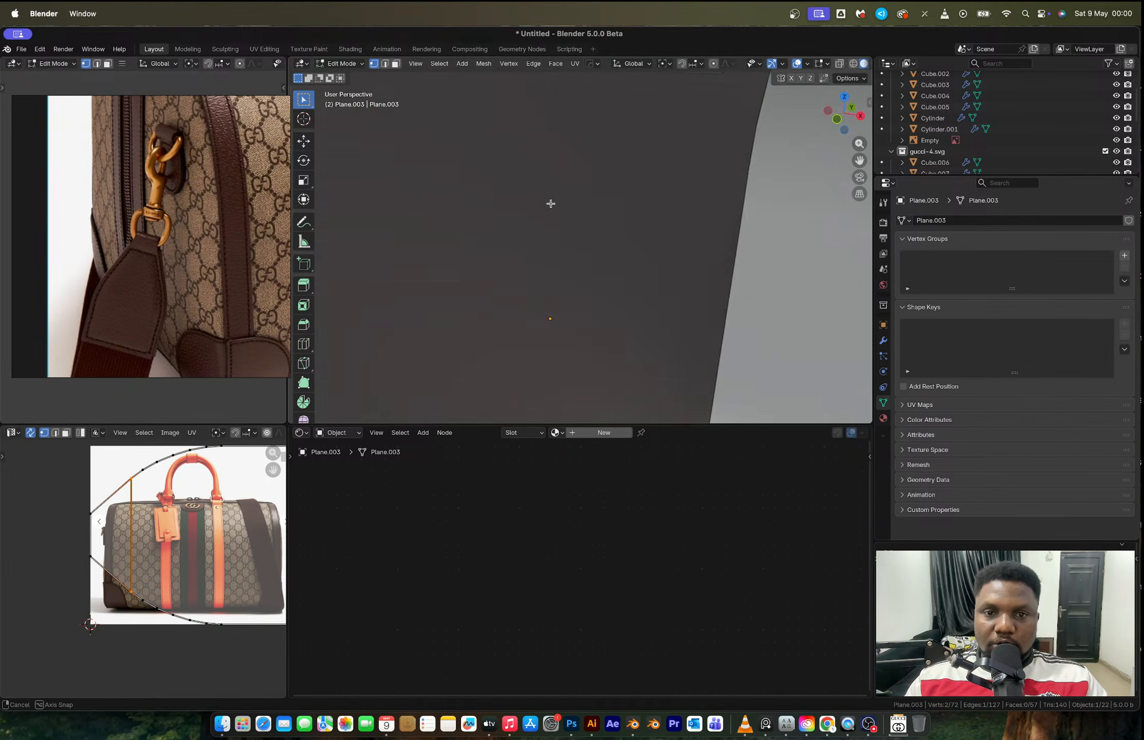
middle_click_drag(552, 202, 532, 267)
left_click(522, 275)
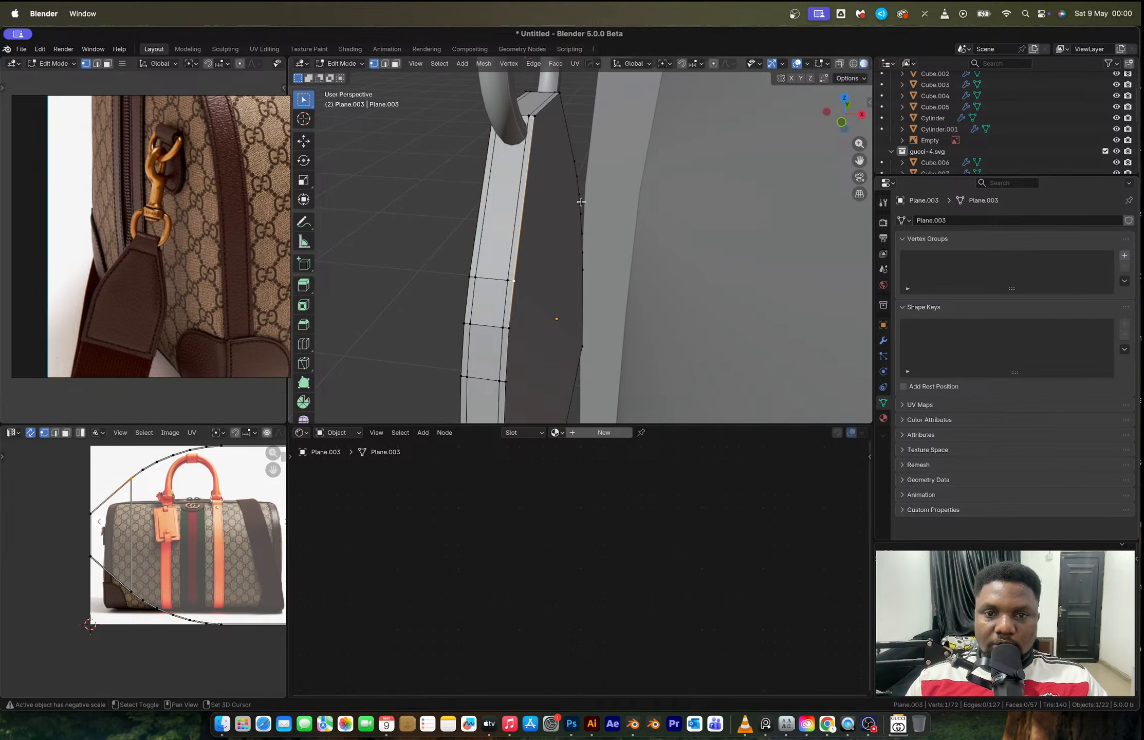
left_click(570, 167, "shift")
middle_click_drag(573, 201, 604, 186)
Add a loop cut across the tab's tapered upper section and slide it up by a factor of about 0.49.
key("ctrl+r")
left_click(606, 185)
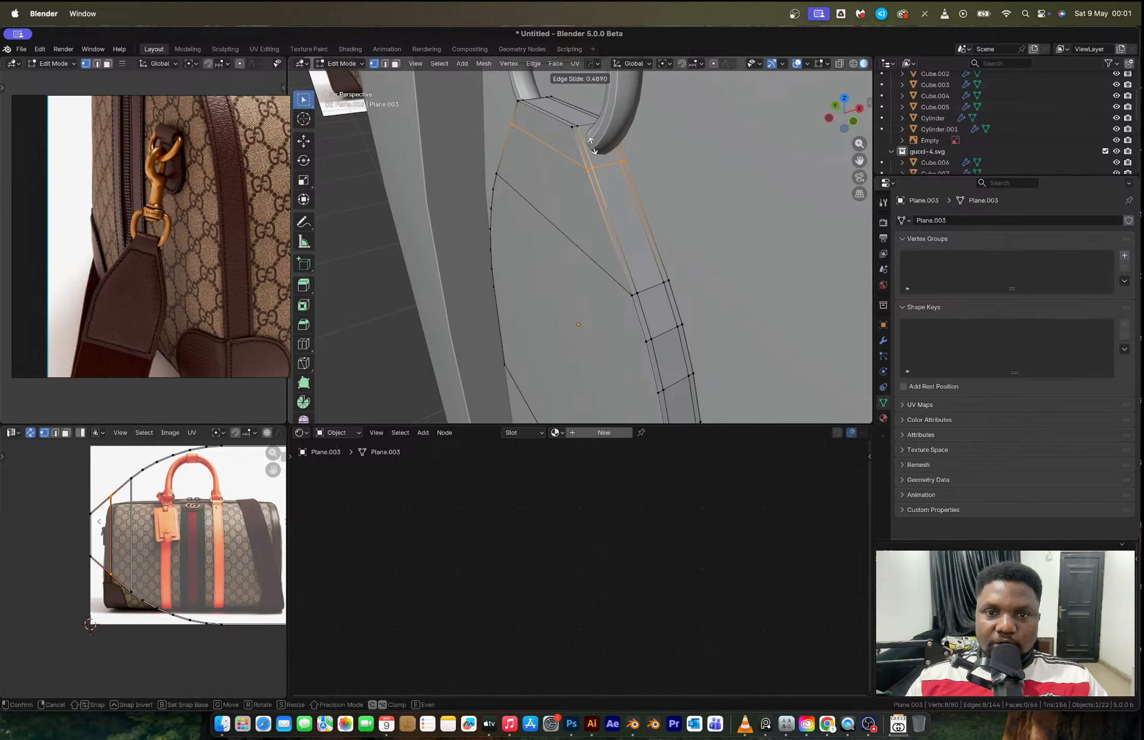
left_click(591, 146)
Raise the tab slightly along Z and slide its upper edge loop by a factor of 0.065.
key("Tab")
key("g")
key("z")
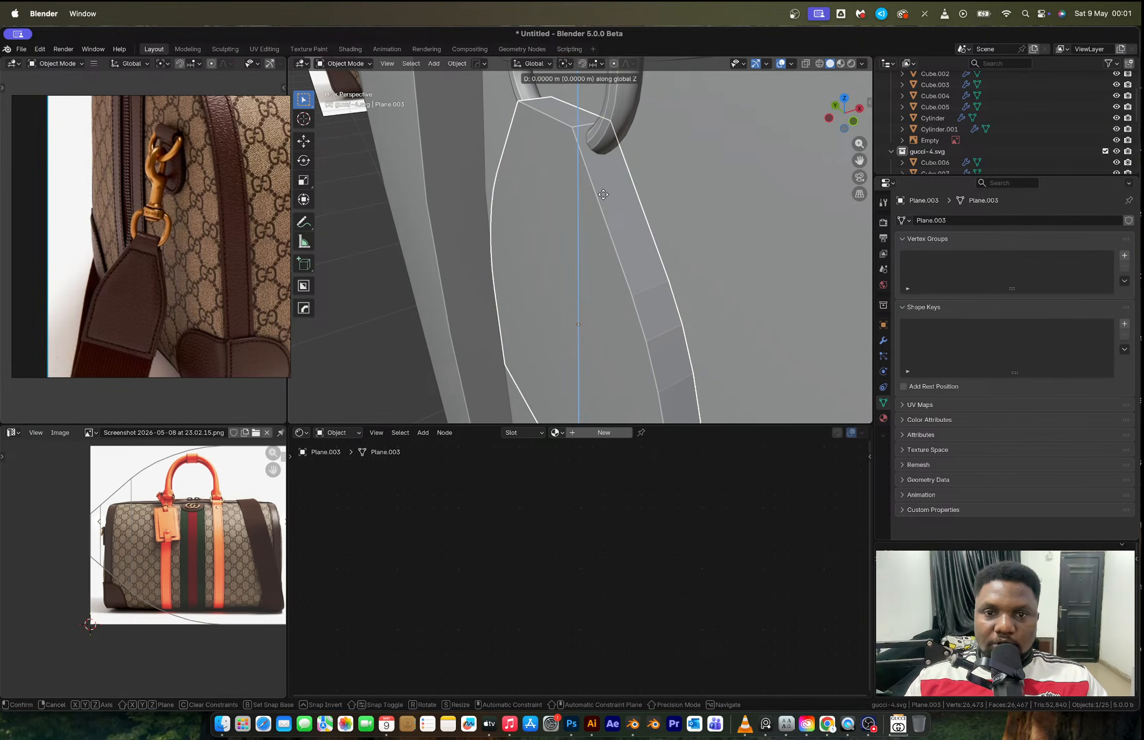
key("Escape")
key("Tab")
key("g")
key("g")
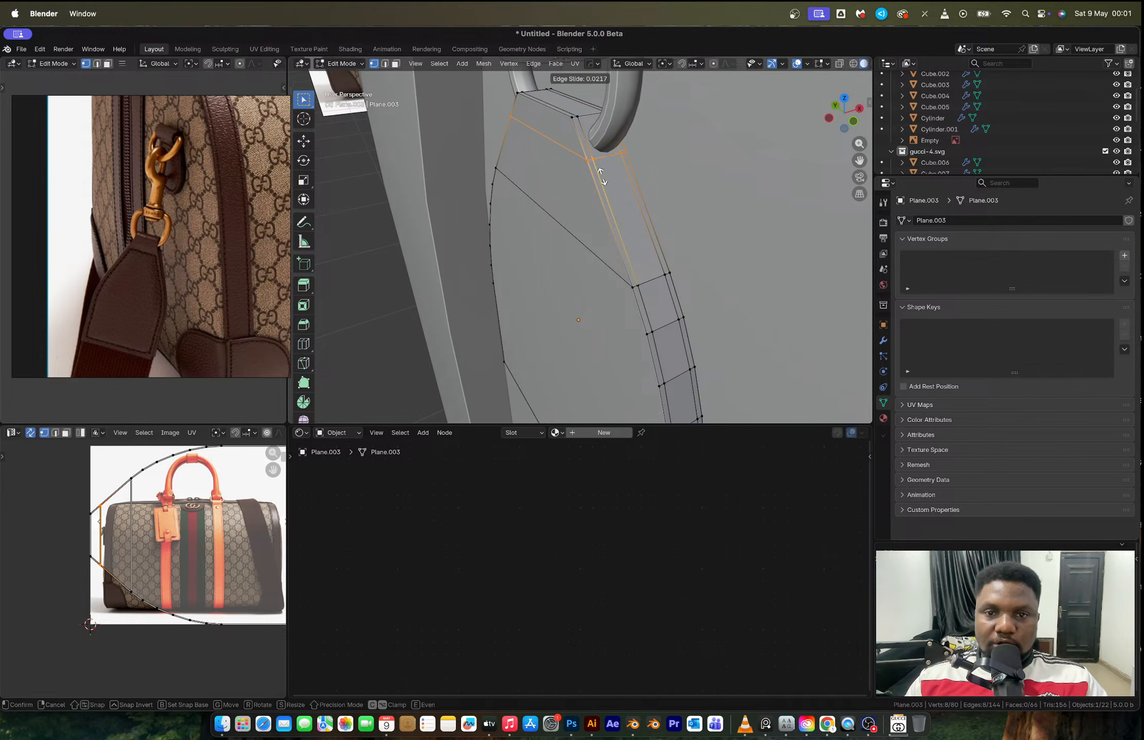
left_click(603, 178)
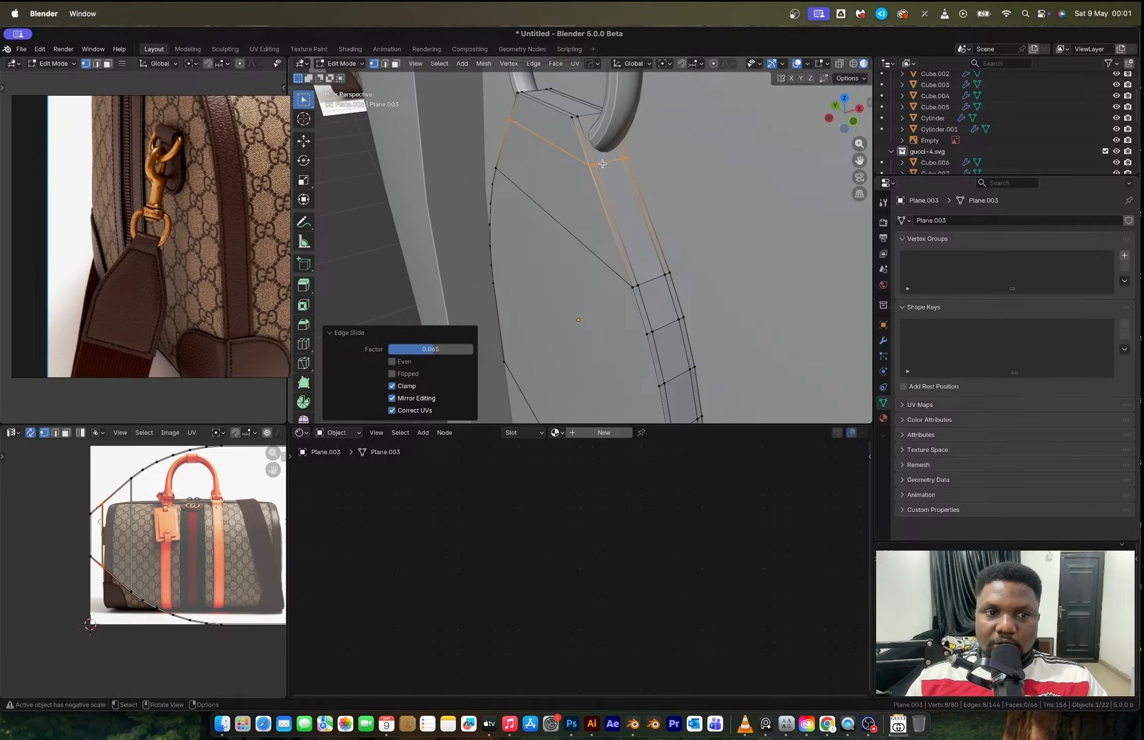
Select the two opposite narrow rim faces at the tab's top where the ring enters.
scroll(602, 164, "up", 4)
middle_click_drag(602, 163, 587, 213, "shift")
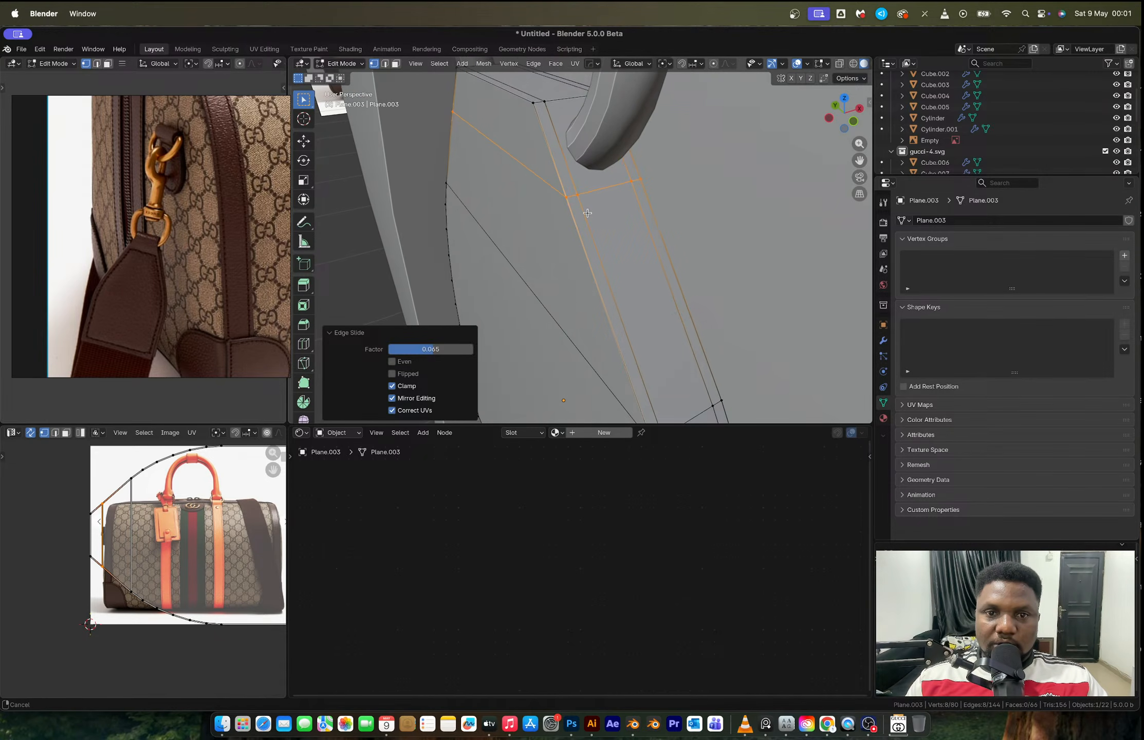
key("3")
left_click(585, 164)
middle_click_drag(585, 164, 561, 161)
left_click(614, 147, "shift")
Thicken the tab by scaling it 1.141 along X and shift it slightly along X.
key("Tab")
scroll(652, 215, "down", 5)
key("s")
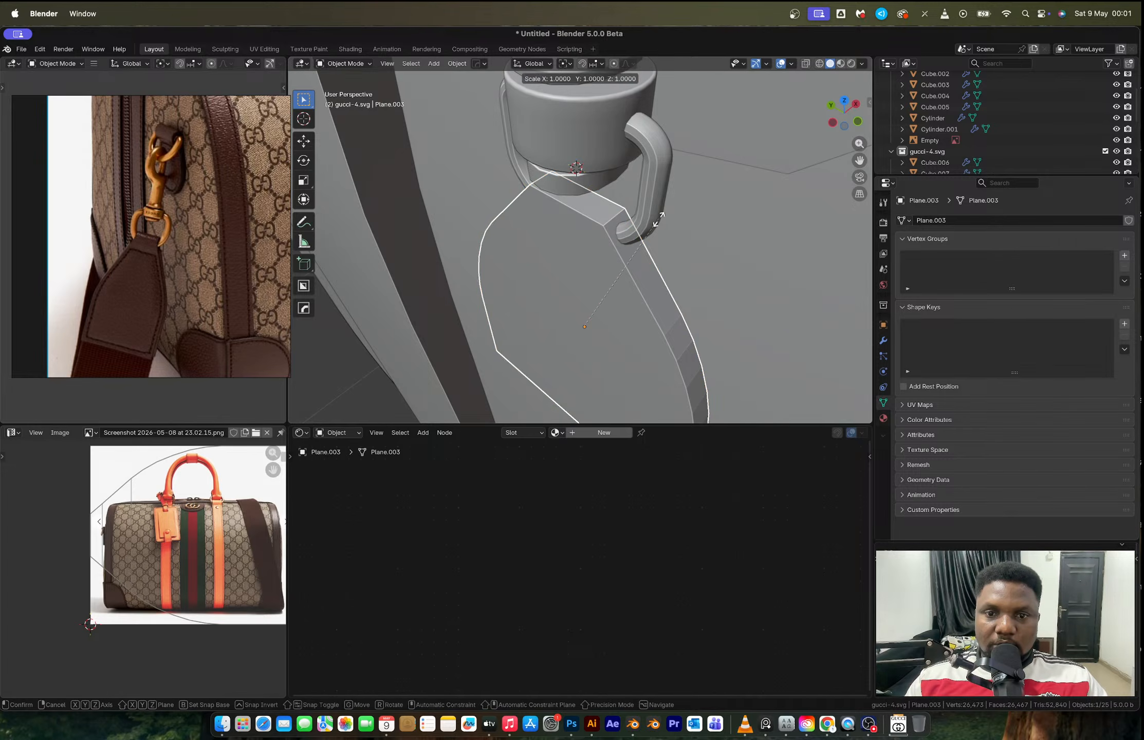
key("x")
left_click(681, 216)
key("g")
key("y")
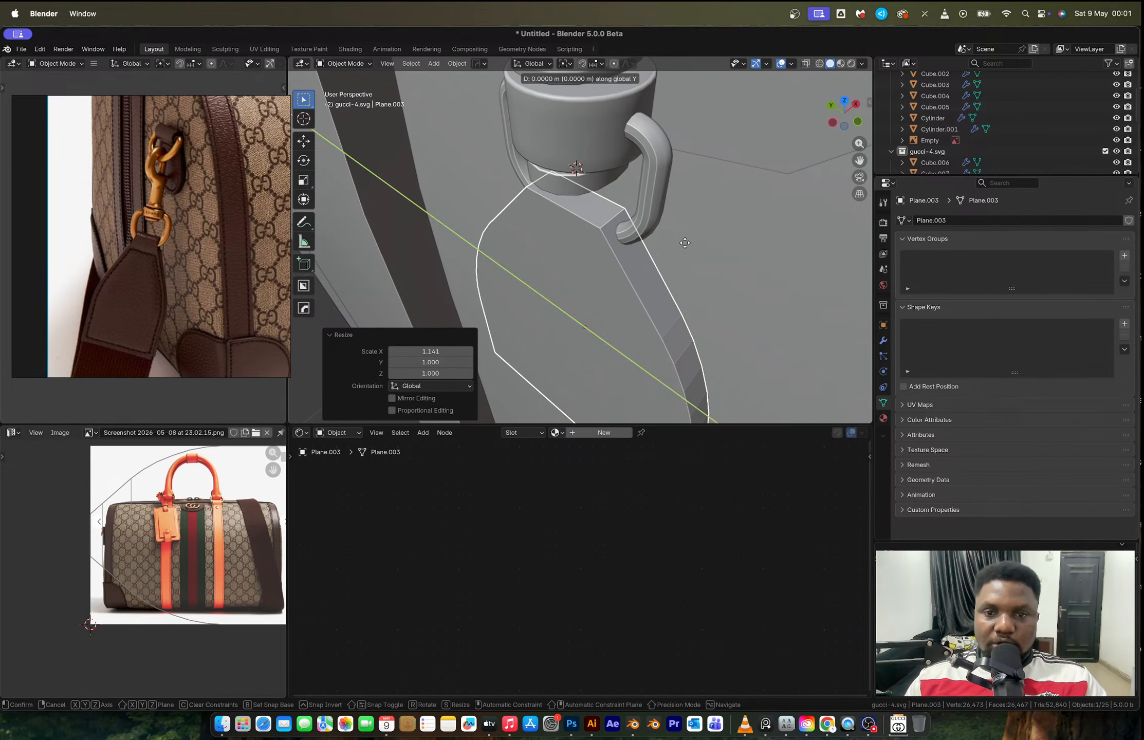
key("x")
left_click(696, 233)
Inset the two selected rim faces at the ring by about 0.01 m.
key("Tab")
scroll(626, 224, "up", 3)
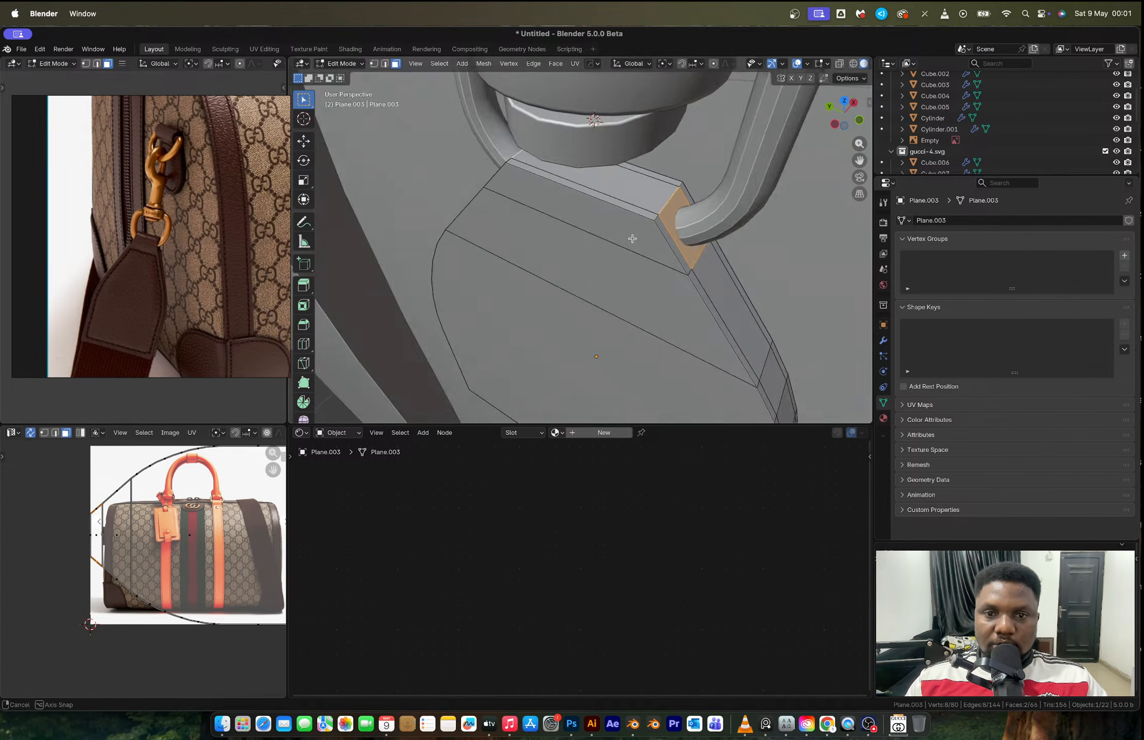
mouse_move(631, 237)
middle_mouse_down()
mouse_move(687, 224)
mouse_move(638, 256)
middle_mouse_up()
key("i")
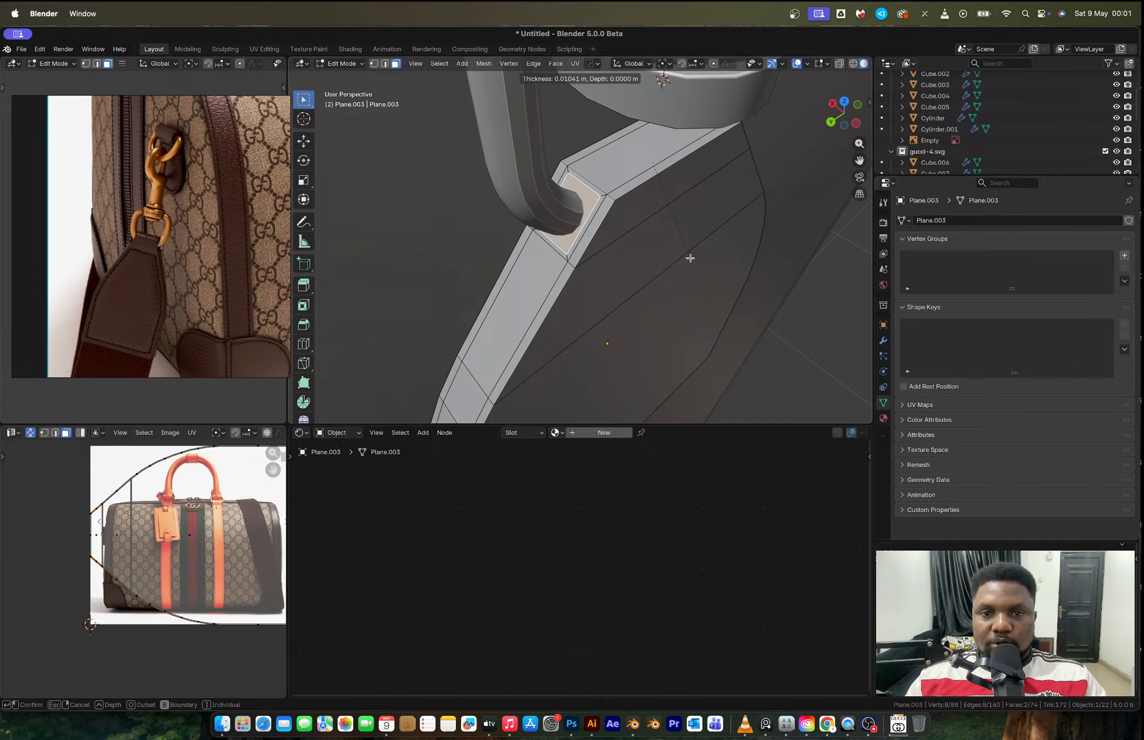
left_click(689, 258)
Subdivide the inset faces with one cut and reshape them into circles with the LoopTools Circle operation.
right_click(611, 239)
left_click(611, 222)
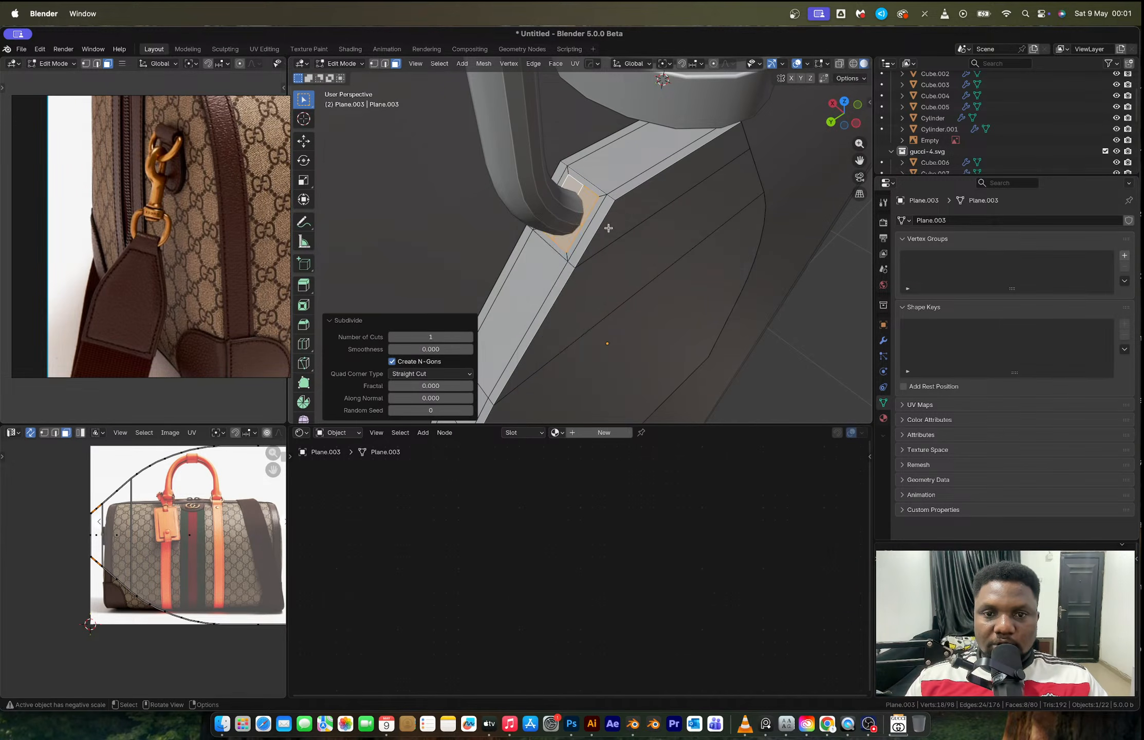
right_click(613, 223)
mouse_move(618, 193)
left_click(649, 204)
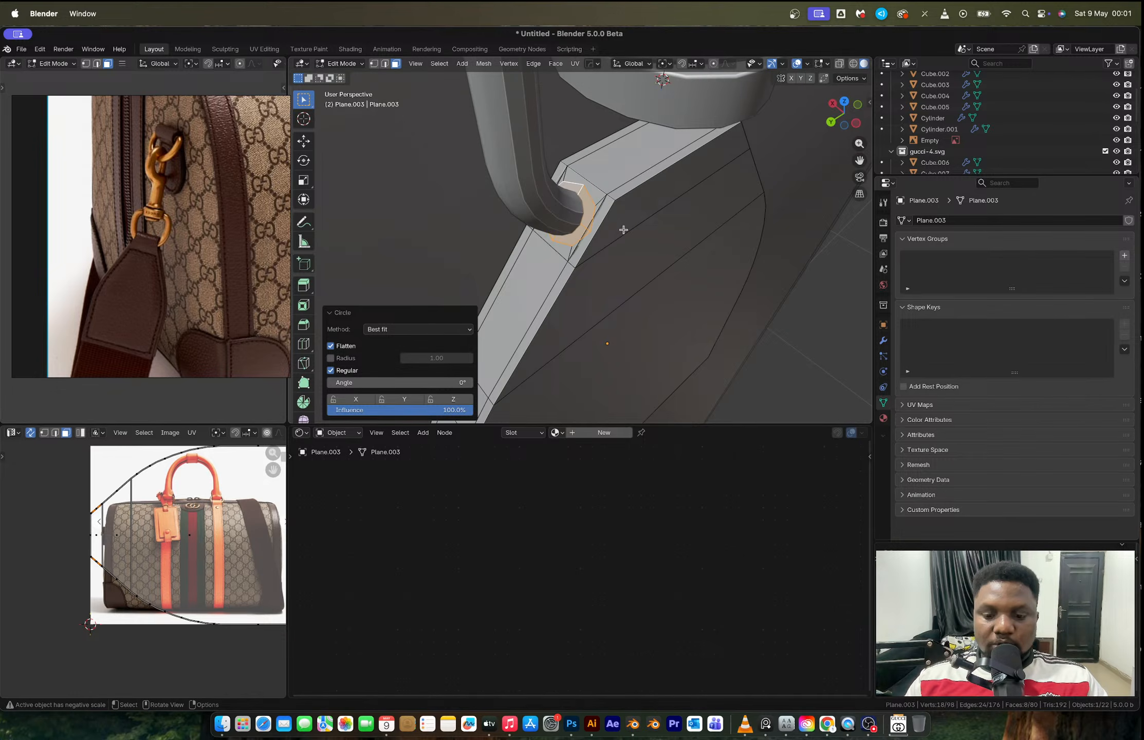
Scale the two circular faces at the ring to about 0.79 and bridge them into a hole through the tab.
key("period")
left_click(607, 292)
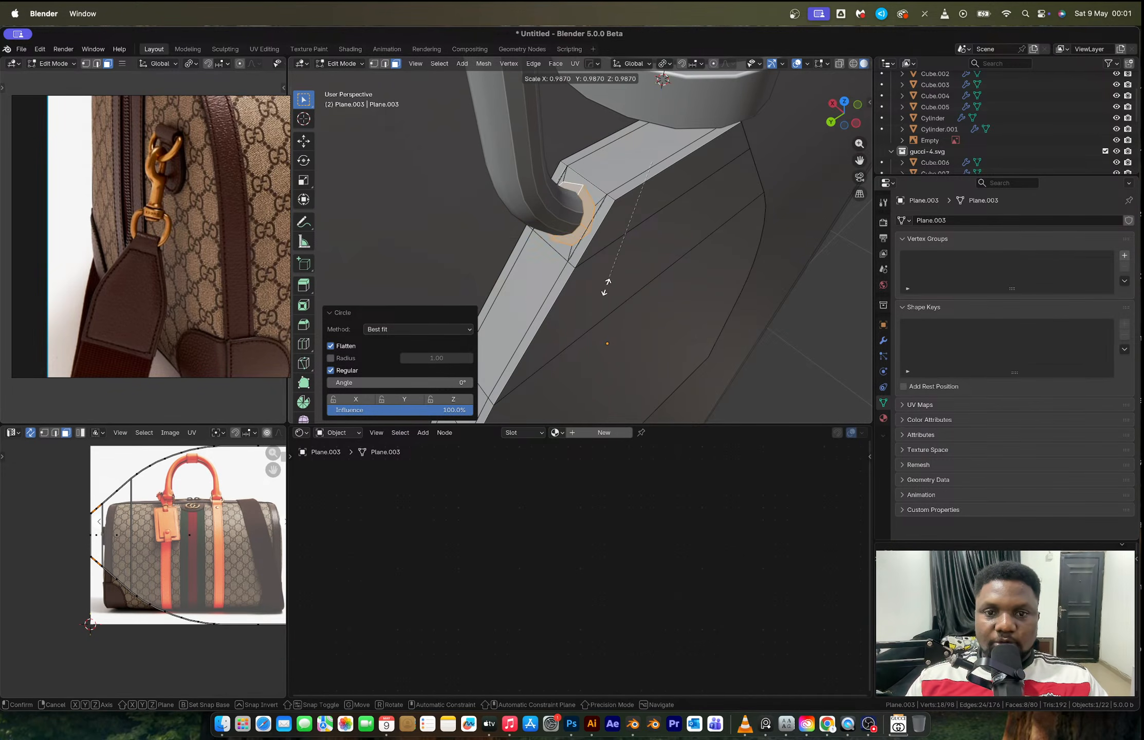
key("s")
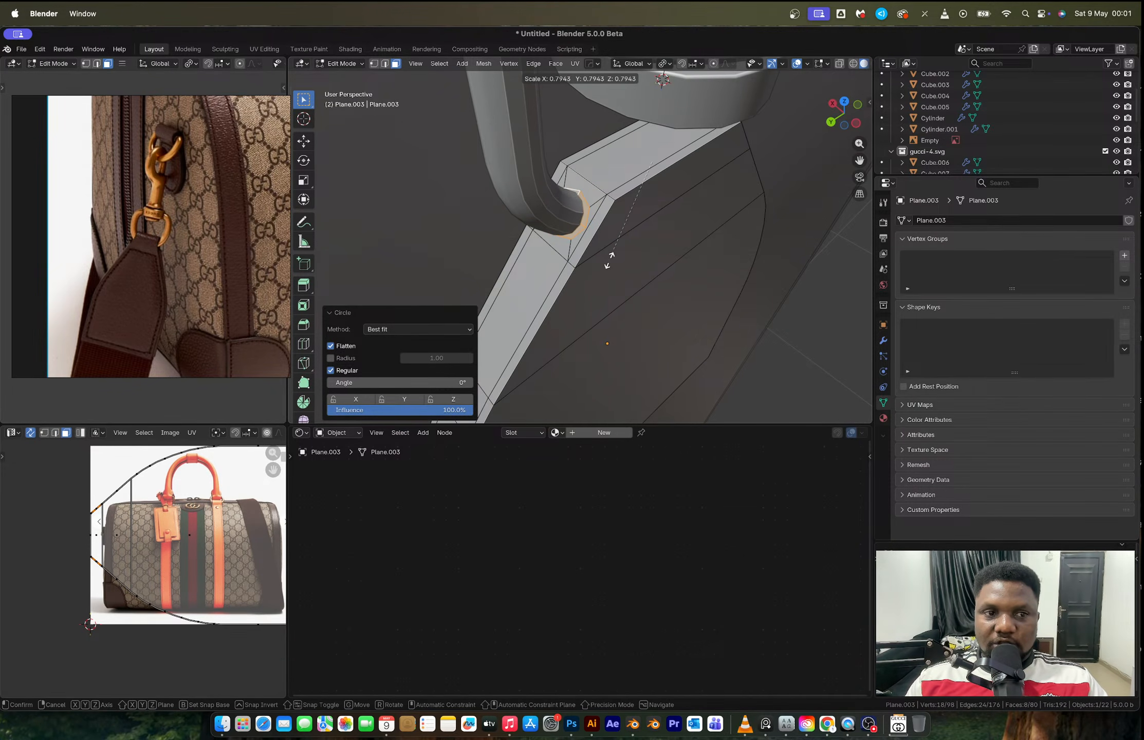
left_click(609, 260)
right_click(609, 259)
mouse_move(612, 259)
left_click(663, 261)
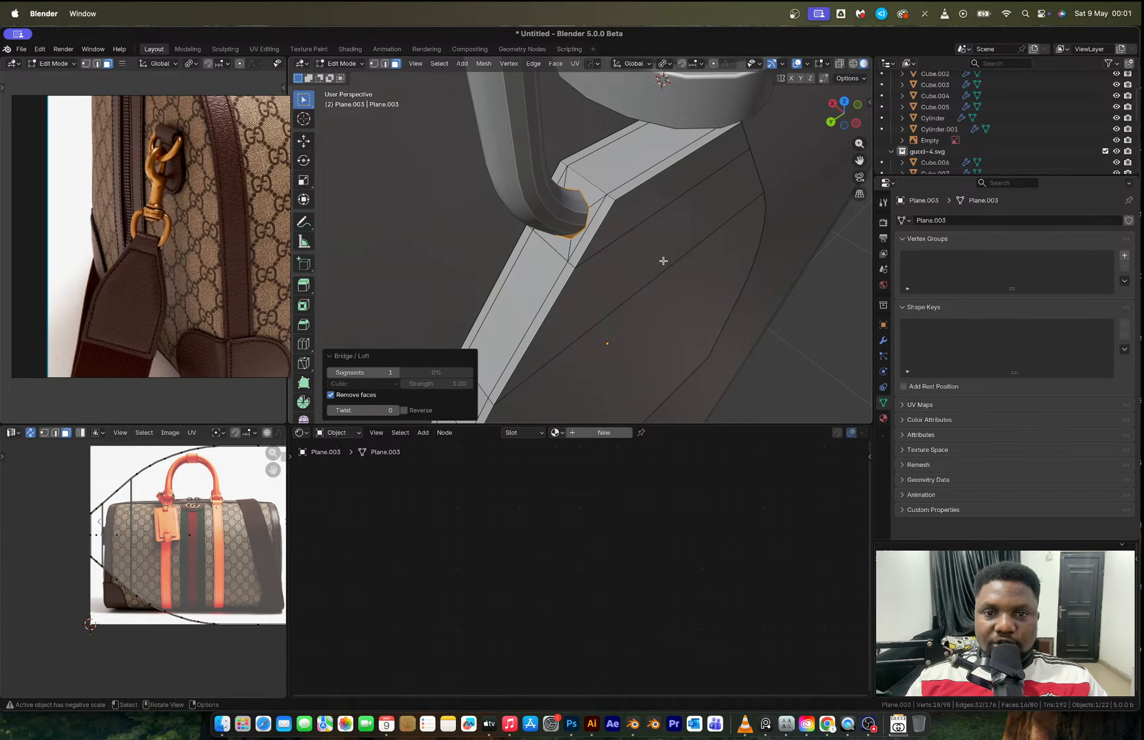
middle_click_drag(666, 259, 588, 279)
Isolate the tab, apply Shade Auto Smooth to it, and return to the full scene.
key("Tab")
key("slash")
right_click(618, 213)
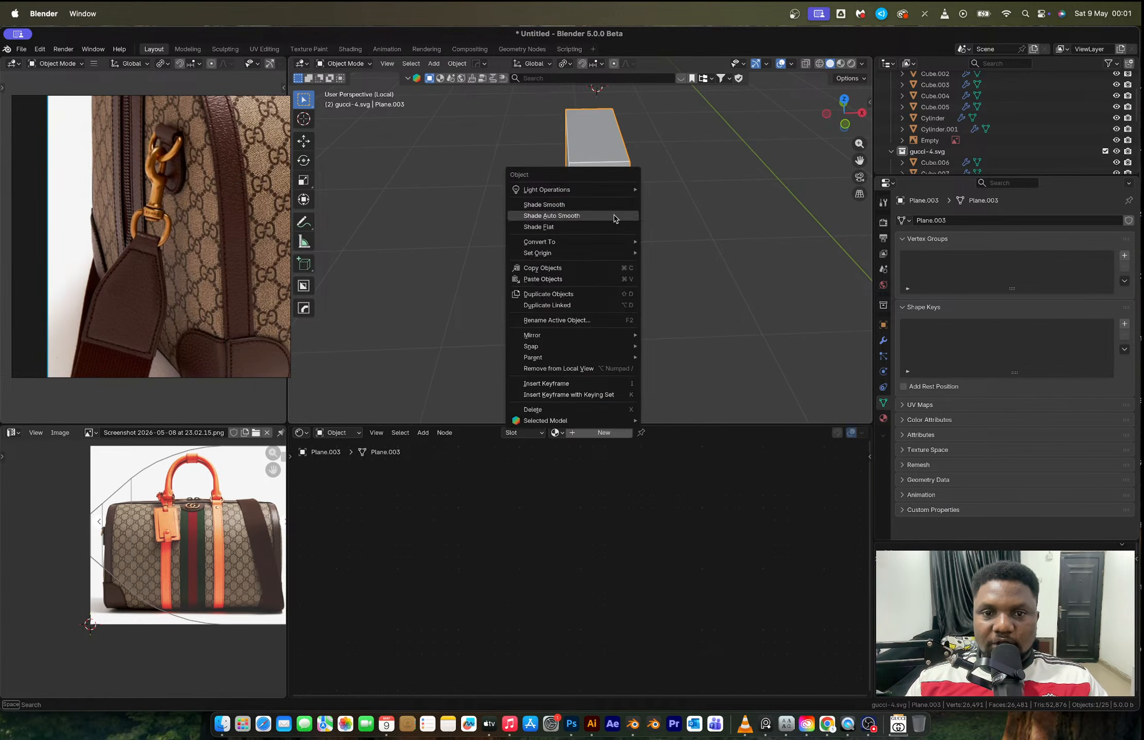
left_click(619, 211)
middle_click_drag(619, 215, 577, 267)
key("Tab")
key("Tab")
key("slash")
Compare the whole bag and its hanging hook and tab with the reference photos from several angles.
scroll(604, 260, "down", 3)
scroll(614, 285, "down", 5)
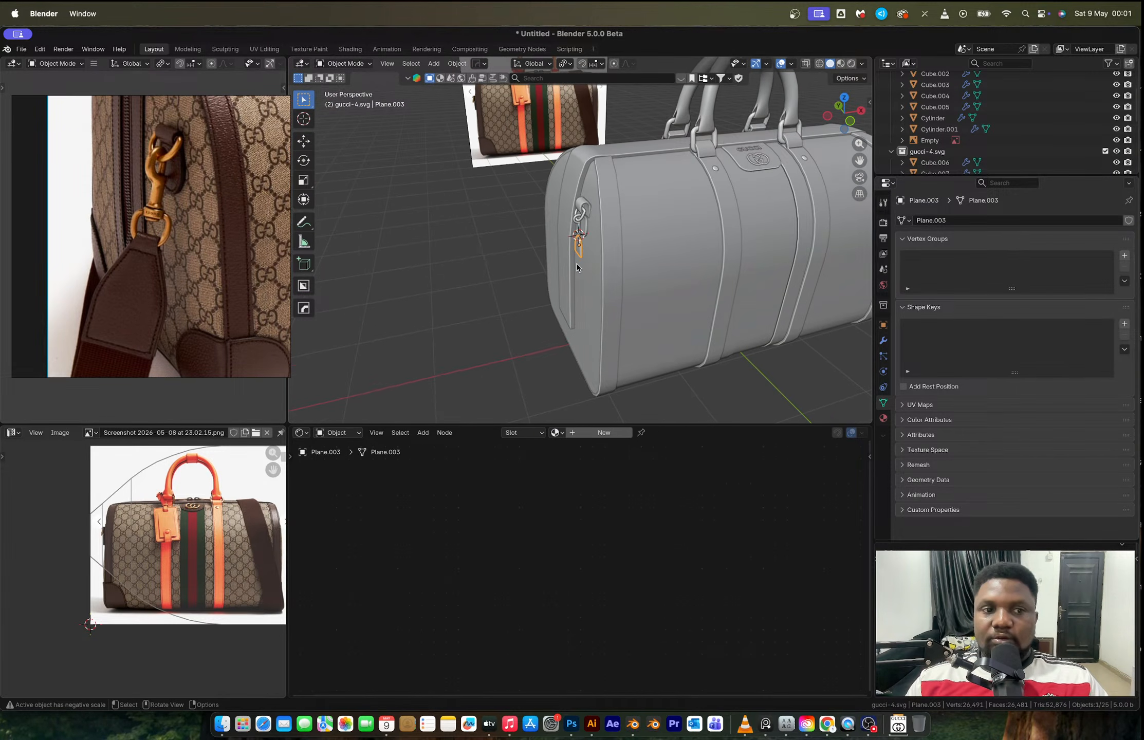
scroll(577, 264, "down", 3)
scroll(203, 253, "down", 8)
middle_click_drag(230, 232, 181, 237)
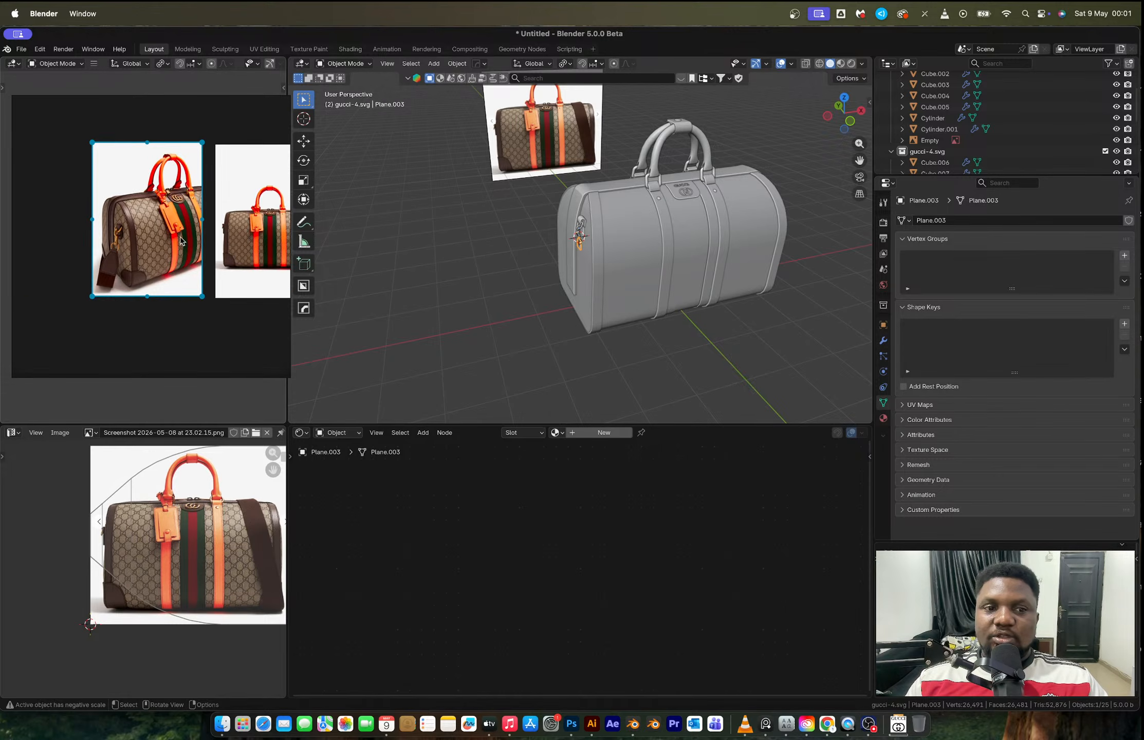
middle_click_drag(256, 218, 148, 229)
scroll(148, 228, "down", 2)
scroll(242, 230, "up", 2)
middle_click_drag(242, 231, 207, 230, "shift")
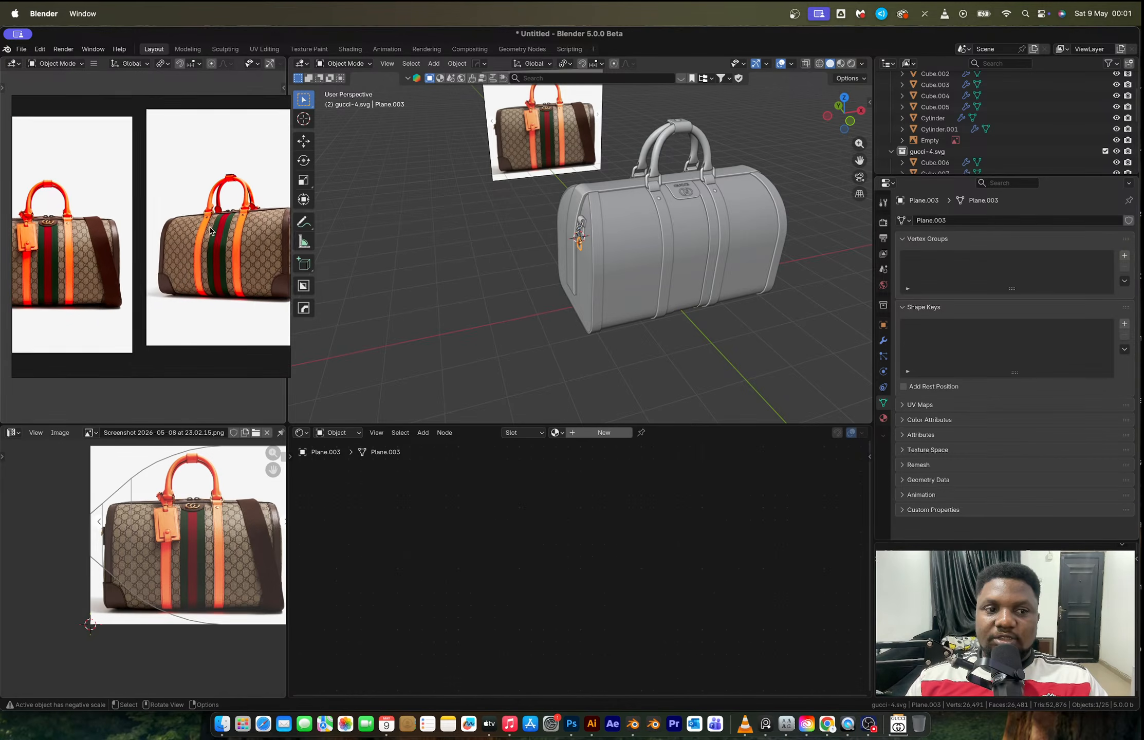
scroll(206, 227, "up", 2)
middle_click_drag(638, 231, 593, 236)
scroll(593, 235, "up", 4)
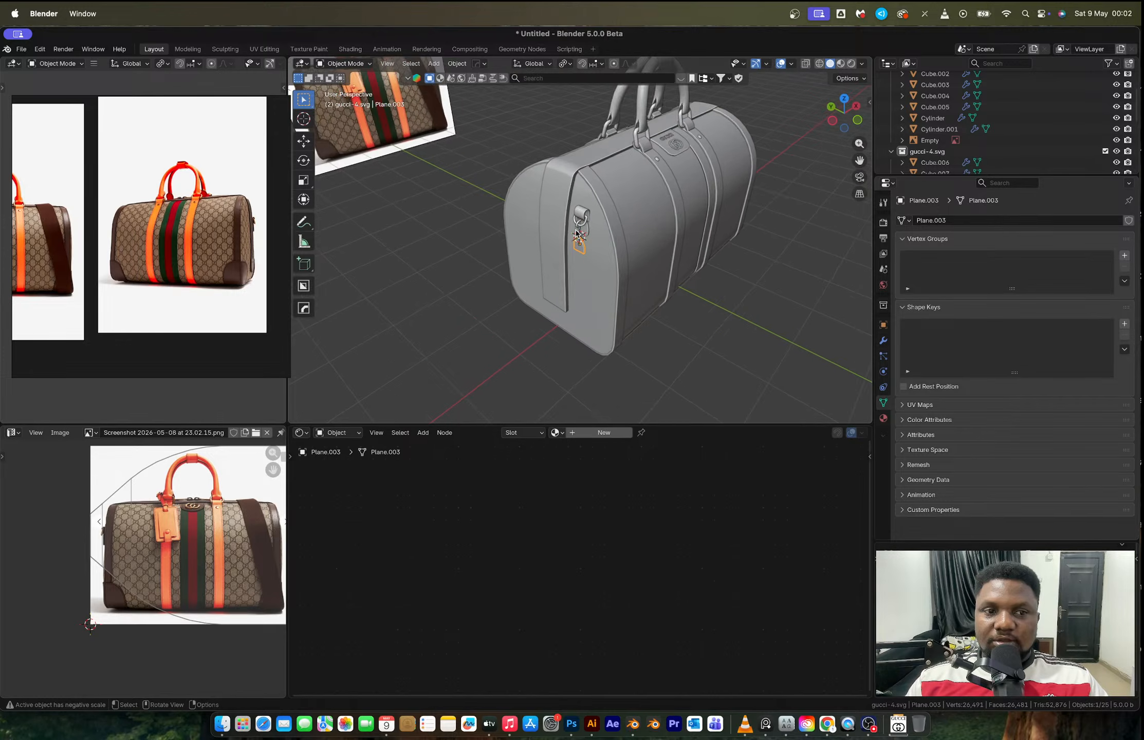
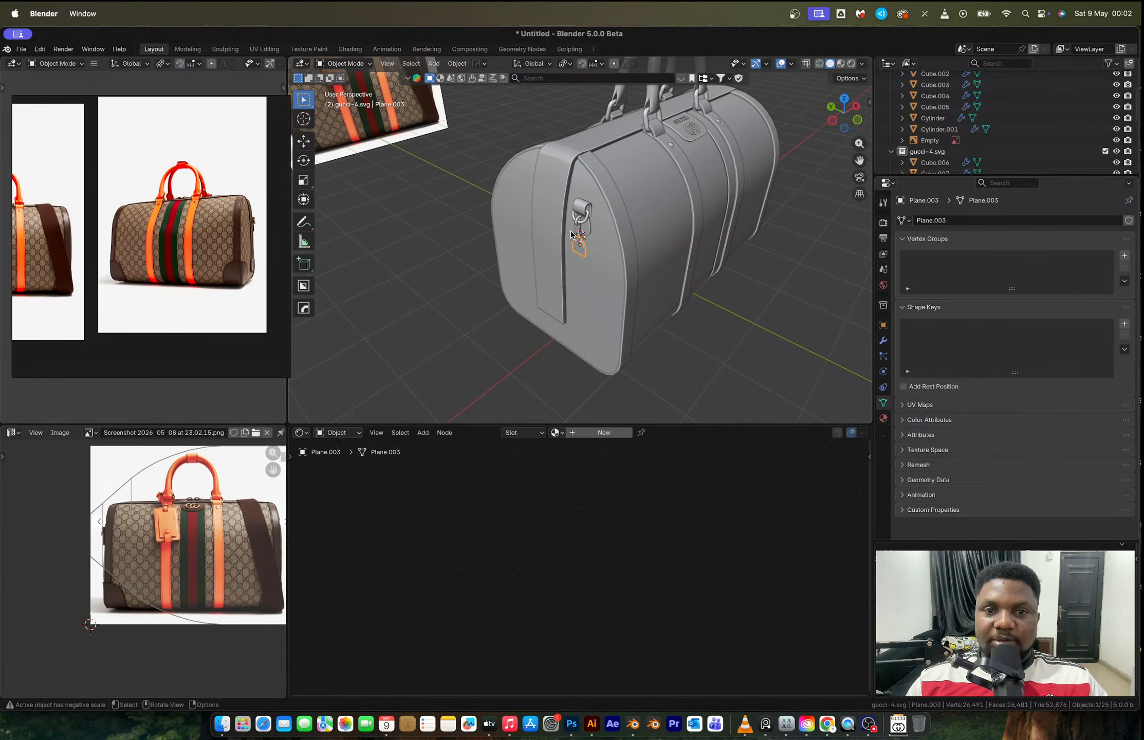
scroll(585, 249, "up", 8)
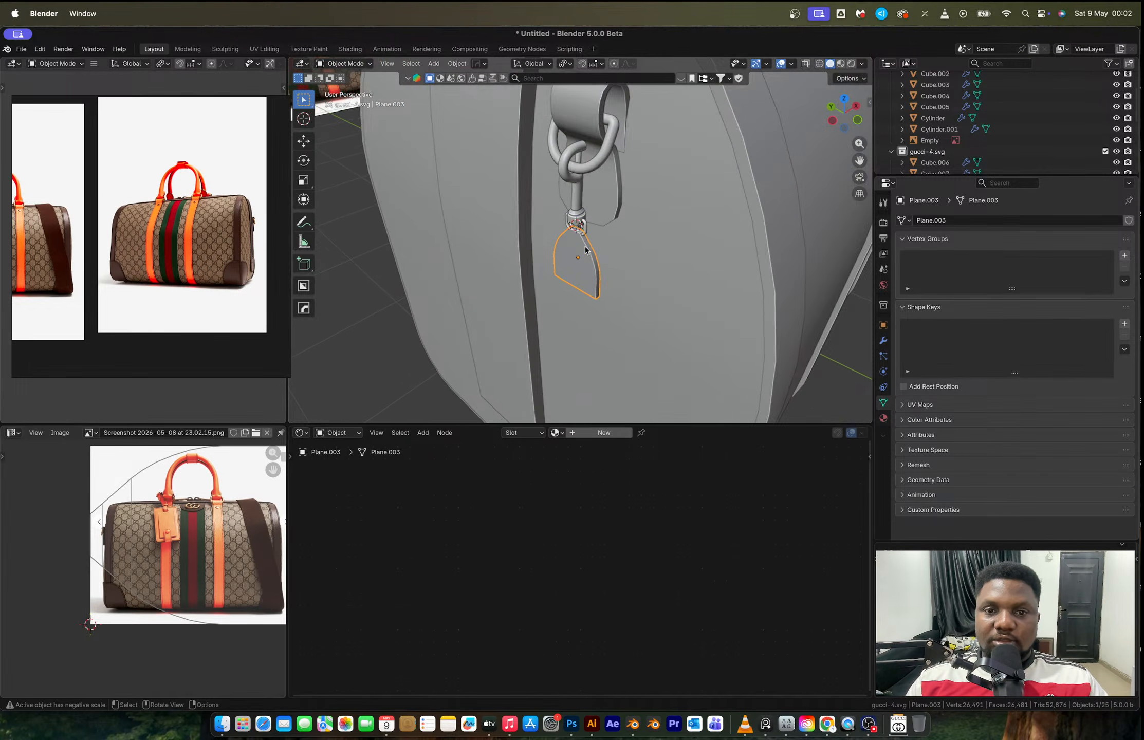
scroll(584, 250, "up", 2)
scroll(585, 250, "down", 12)
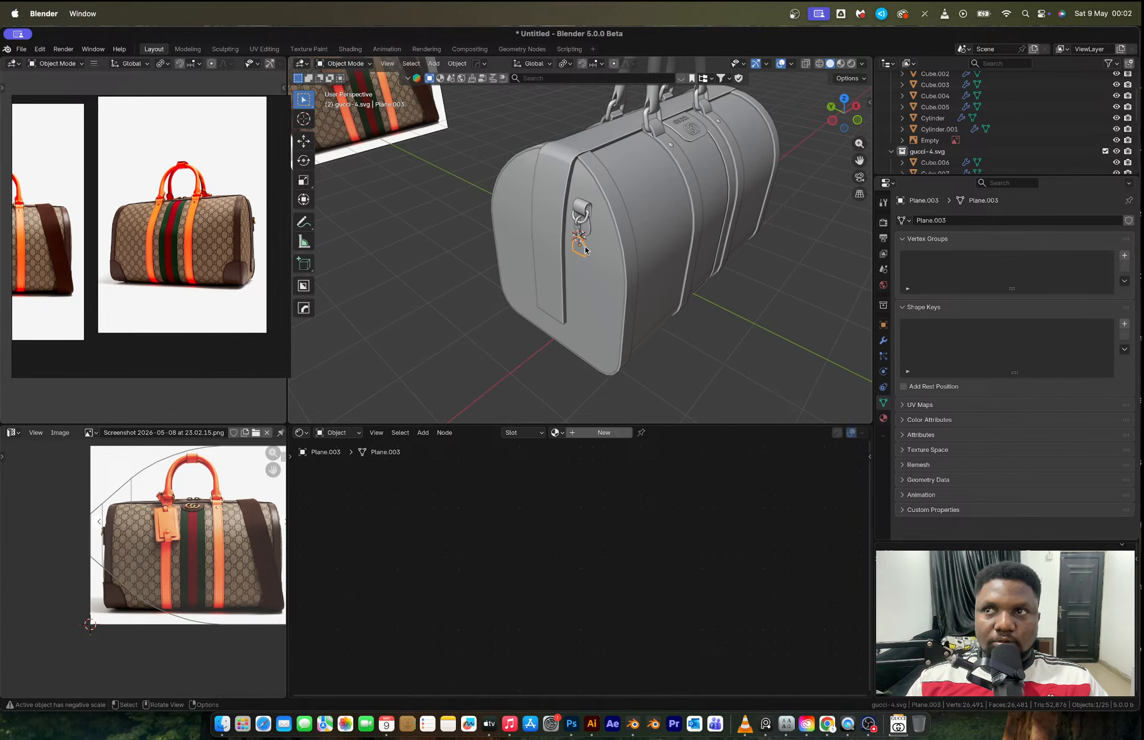
middle_click_drag(585, 250, 584, 249)
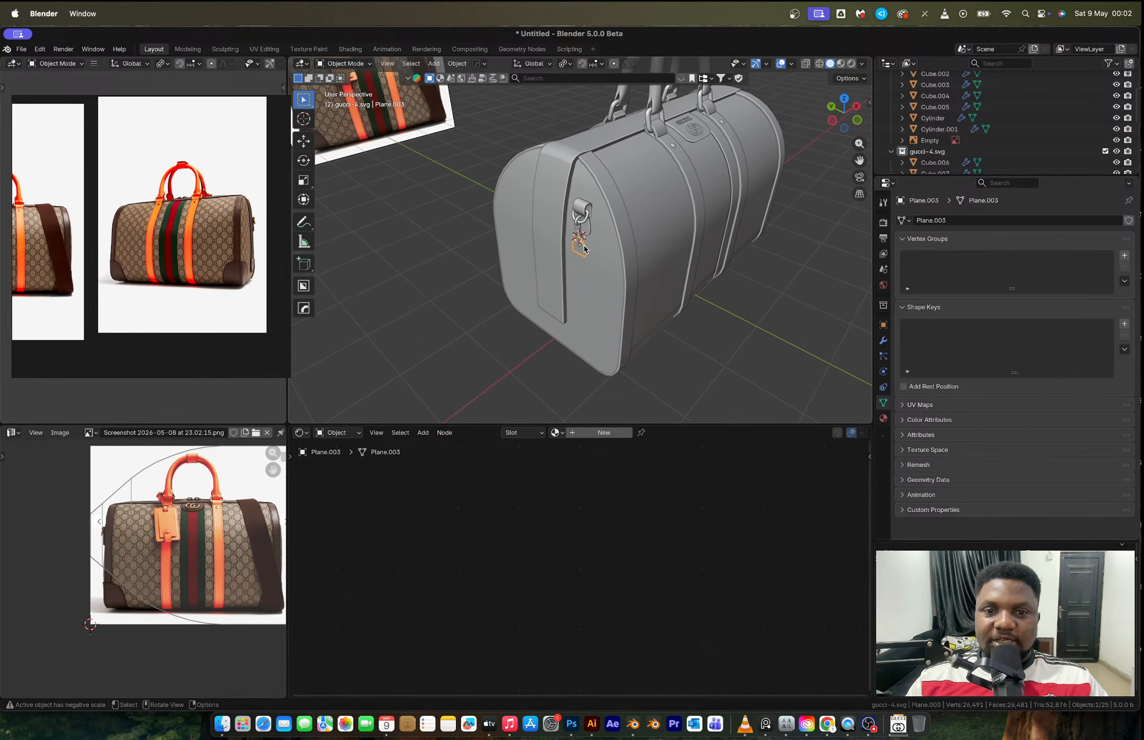
middle_click_drag(532, 304, 586, 351)
middle_click_drag(551, 210, 629, 218)
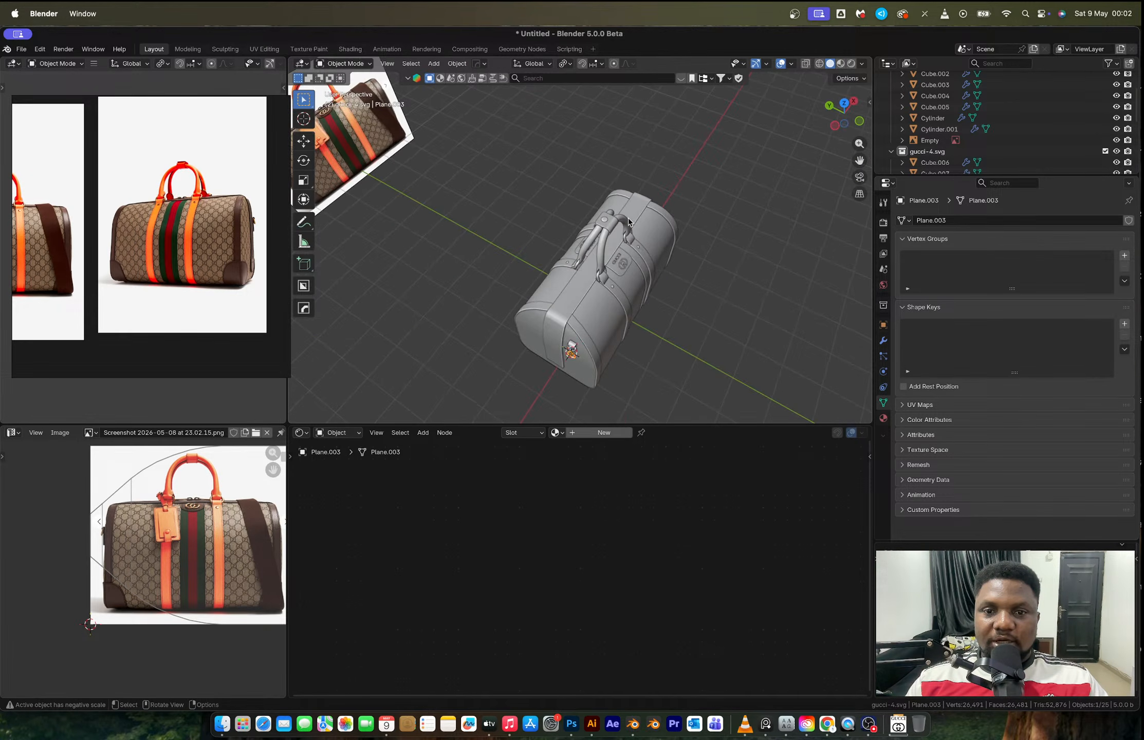
middle_click_drag(684, 250, 659, 192)
scroll(560, 368, "up", 4)
middle_click_drag(560, 368, 588, 207, "shift")
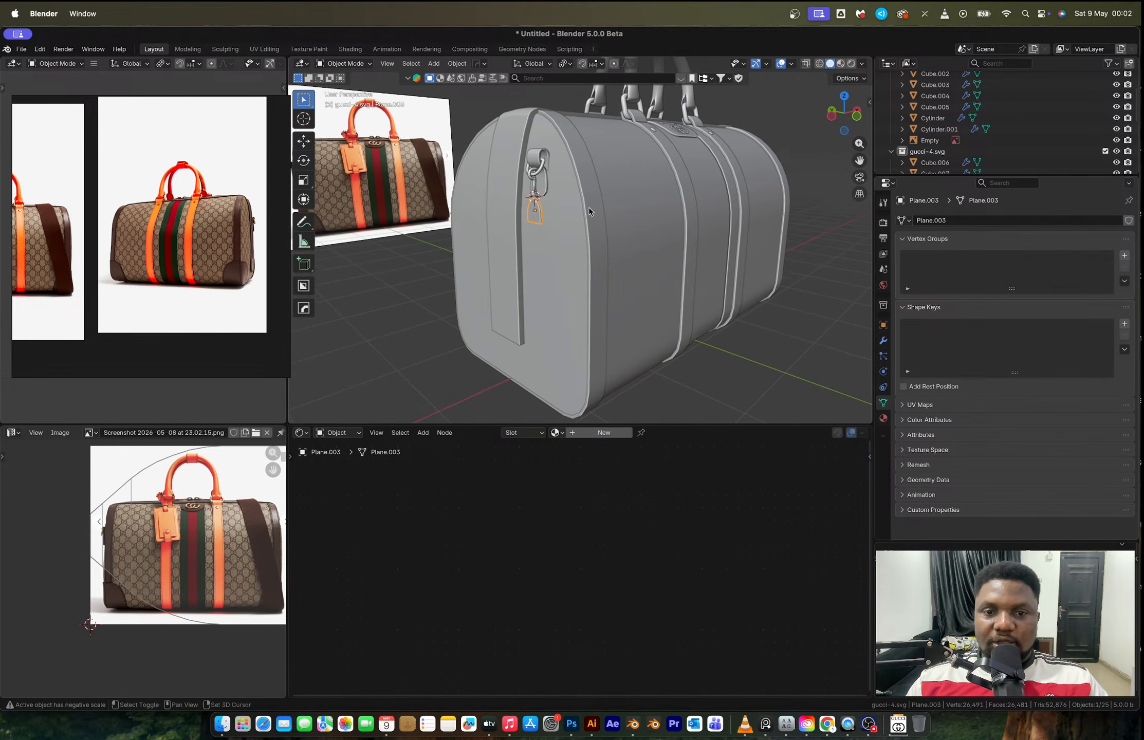
scroll(535, 210, "up", 6)
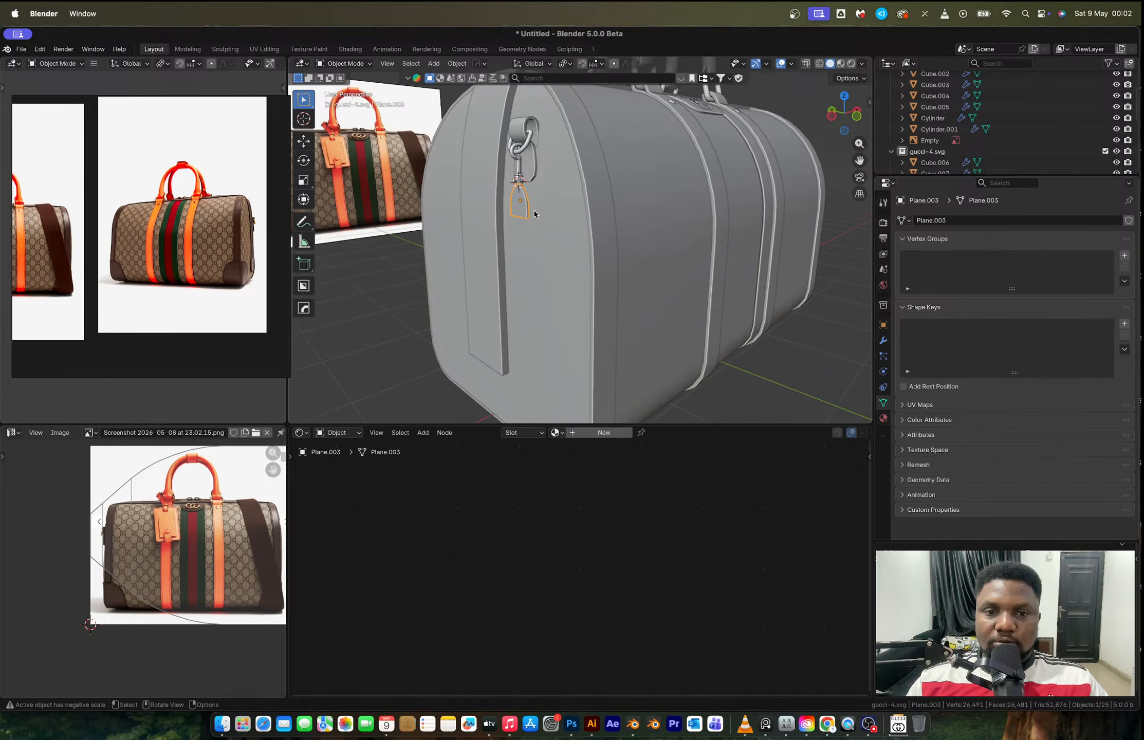
Enlarge the leather tab by 1.681 and lower it 0.076458 m along Z beneath the ring.
key("s")
left_click(525, 206)
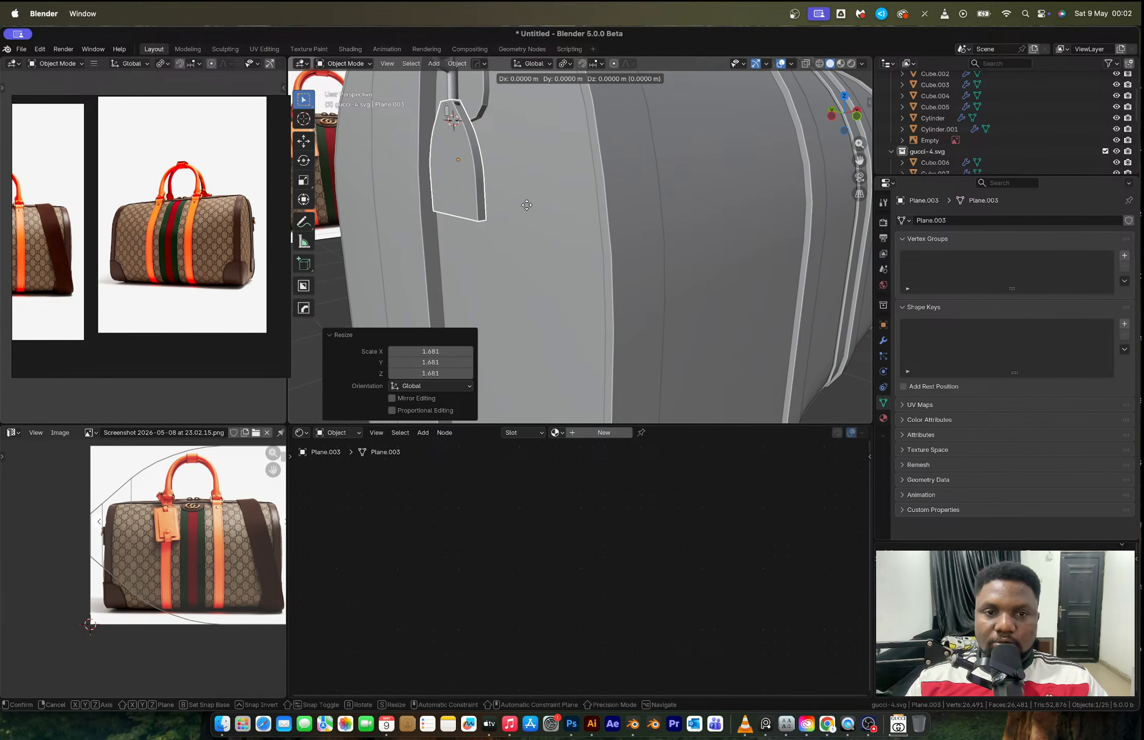
key("g")
key("z")
left_click(528, 229)
scroll(502, 228, "up", 5)
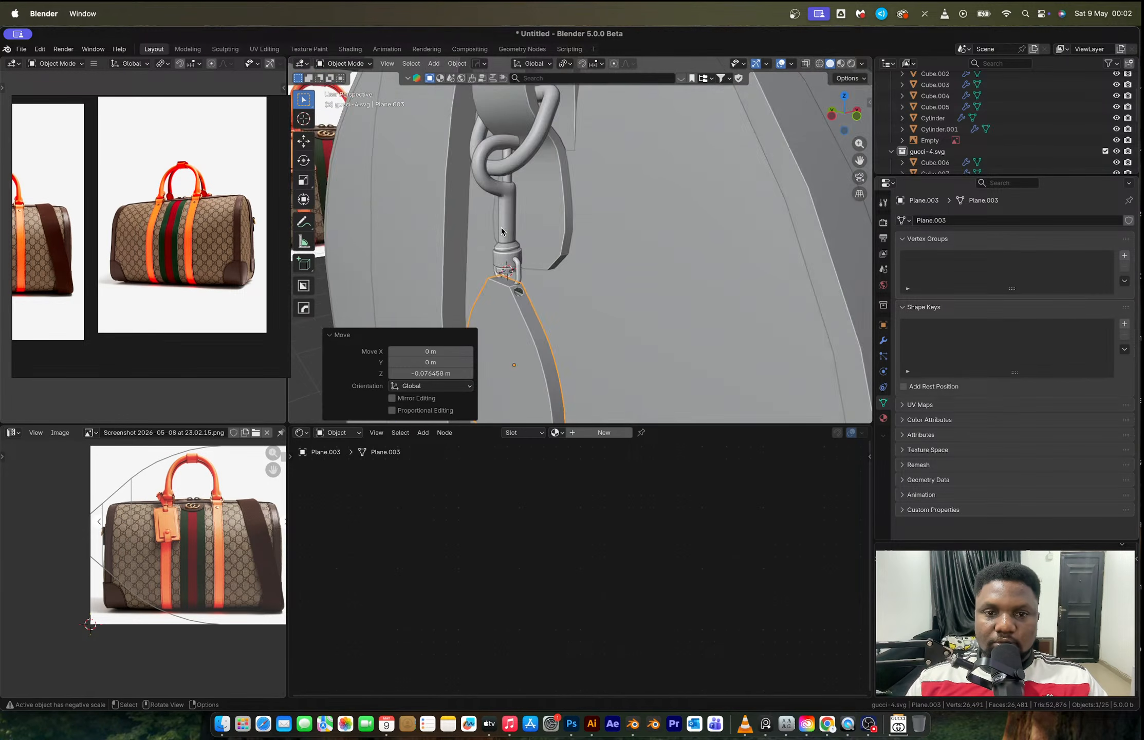
Raise the tab 0.005318 m along Z so its top end meets the metal ring.
scroll(516, 204, "up", 1)
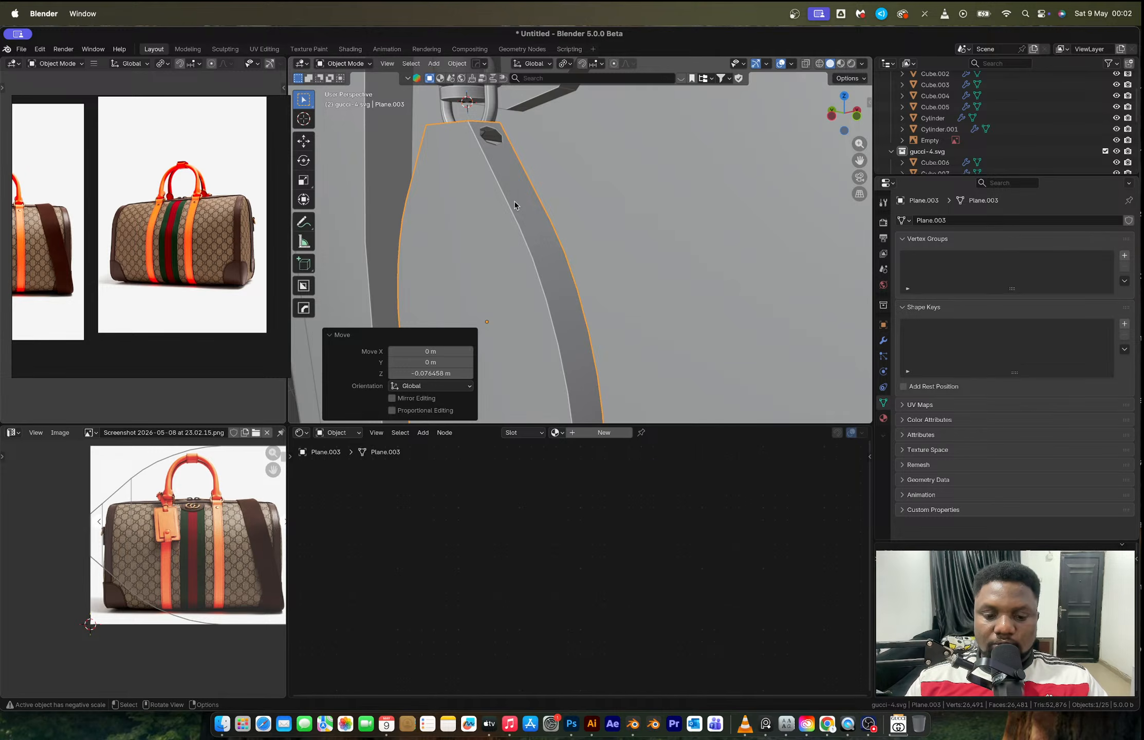
key("g")
key("z")
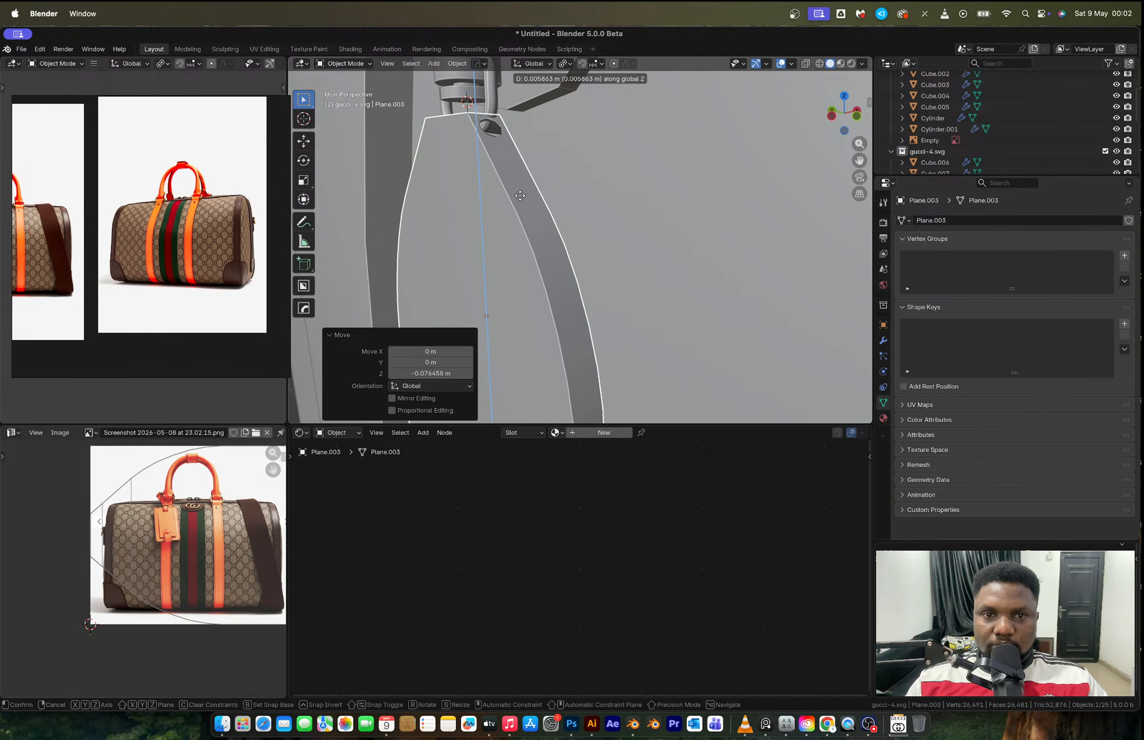
left_click(518, 196)
middle_click_drag(518, 195, 496, 212)
Frame the tab, shift it about 0.0054 m along X, and nudge it along Z to align with the ring.
left_click(387, 63)
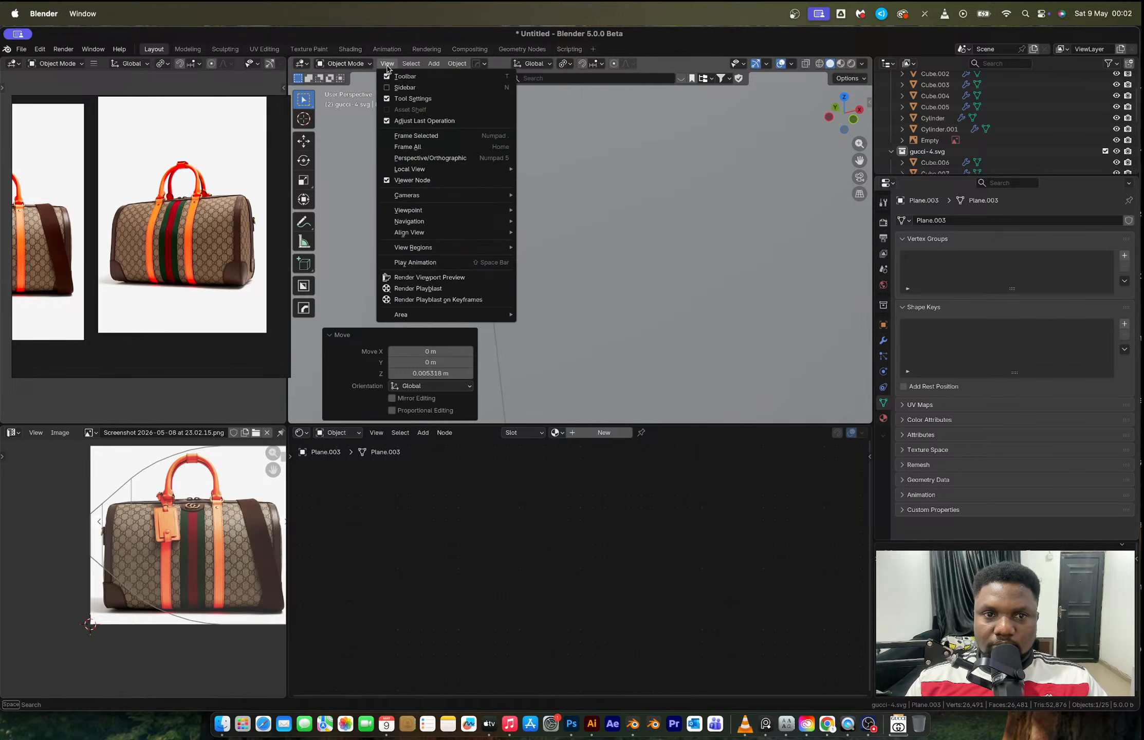
left_click(442, 133)
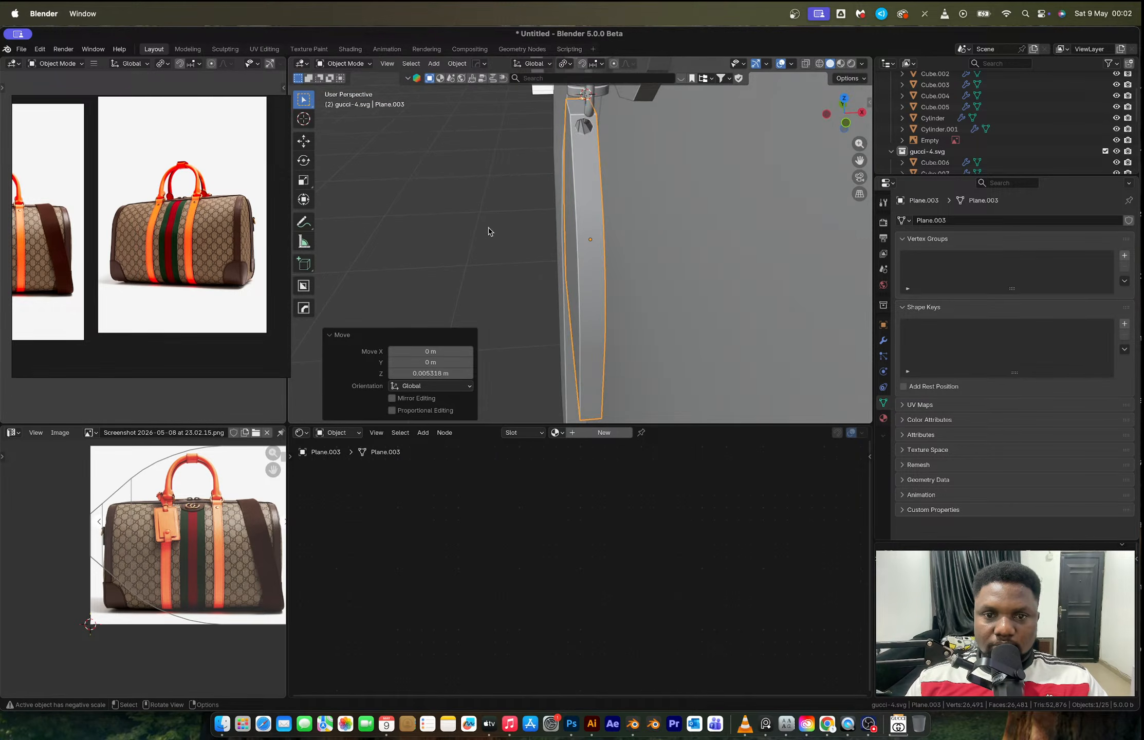
key("g")
key("x")
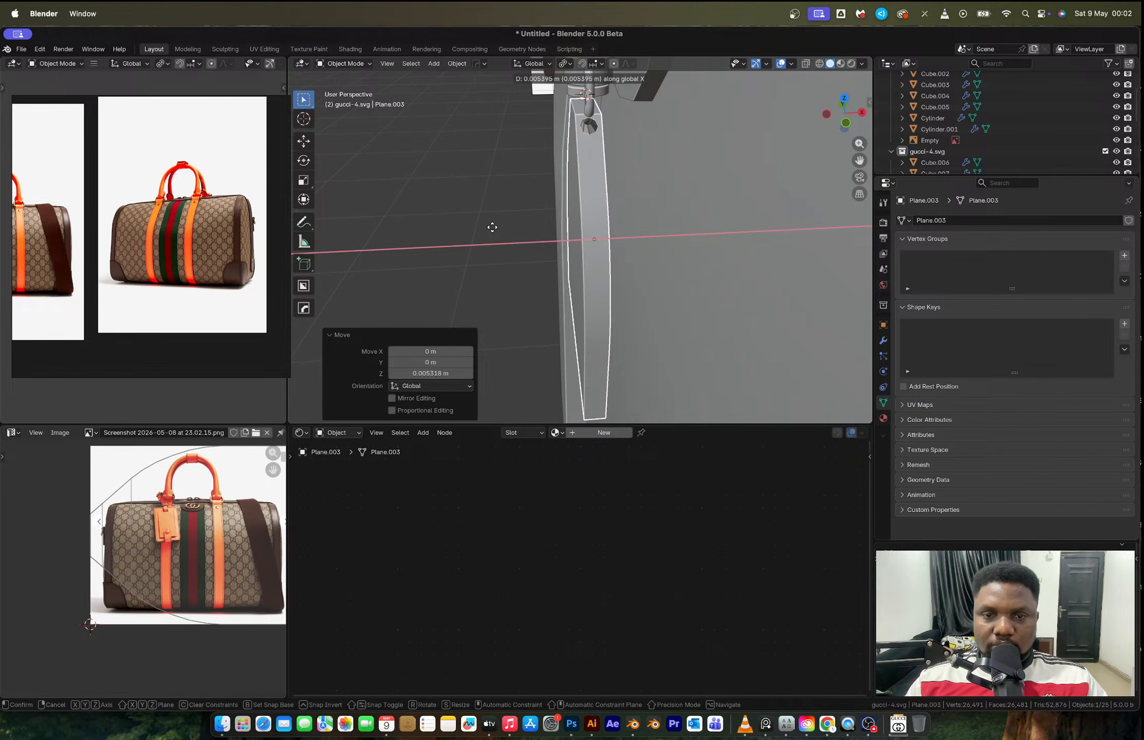
left_click(493, 227)
key("h")
key("super+z")
key("g")
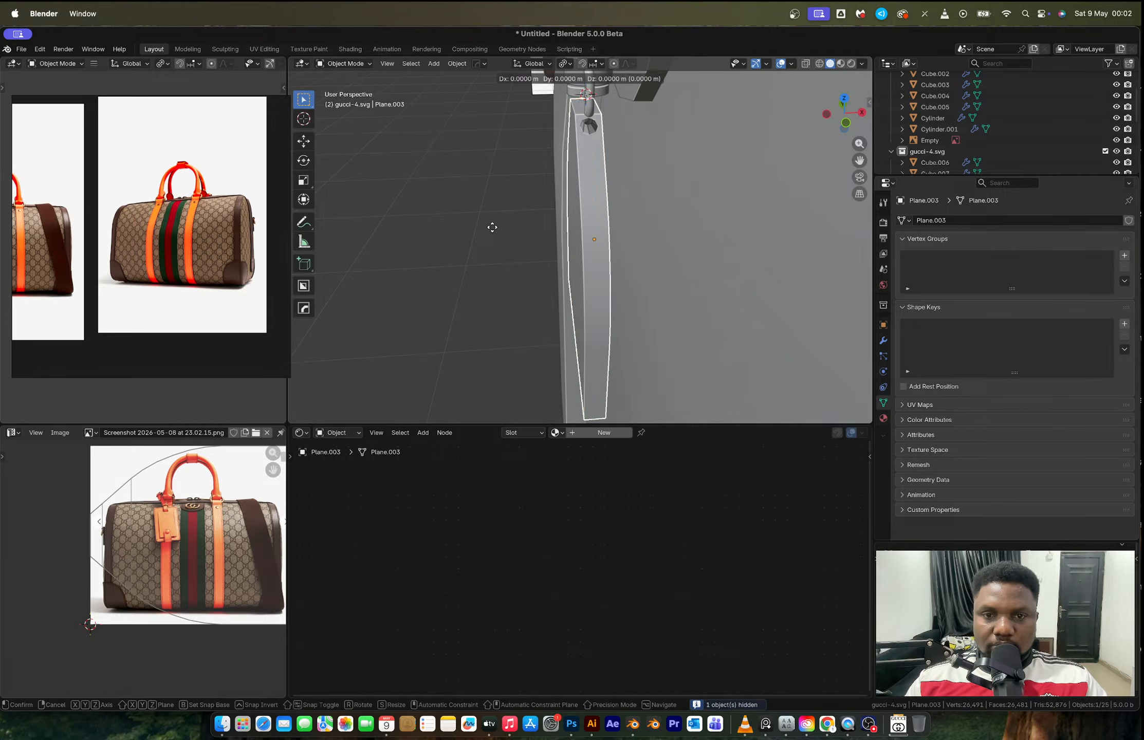
key("z")
left_click(491, 223)
Select the tab's whole top section around the ring hole in left X-ray view and scale it to 0.827.
middle_click_drag(491, 223, 809, 166)
scroll(612, 220, "up", 3)
key("Tab")
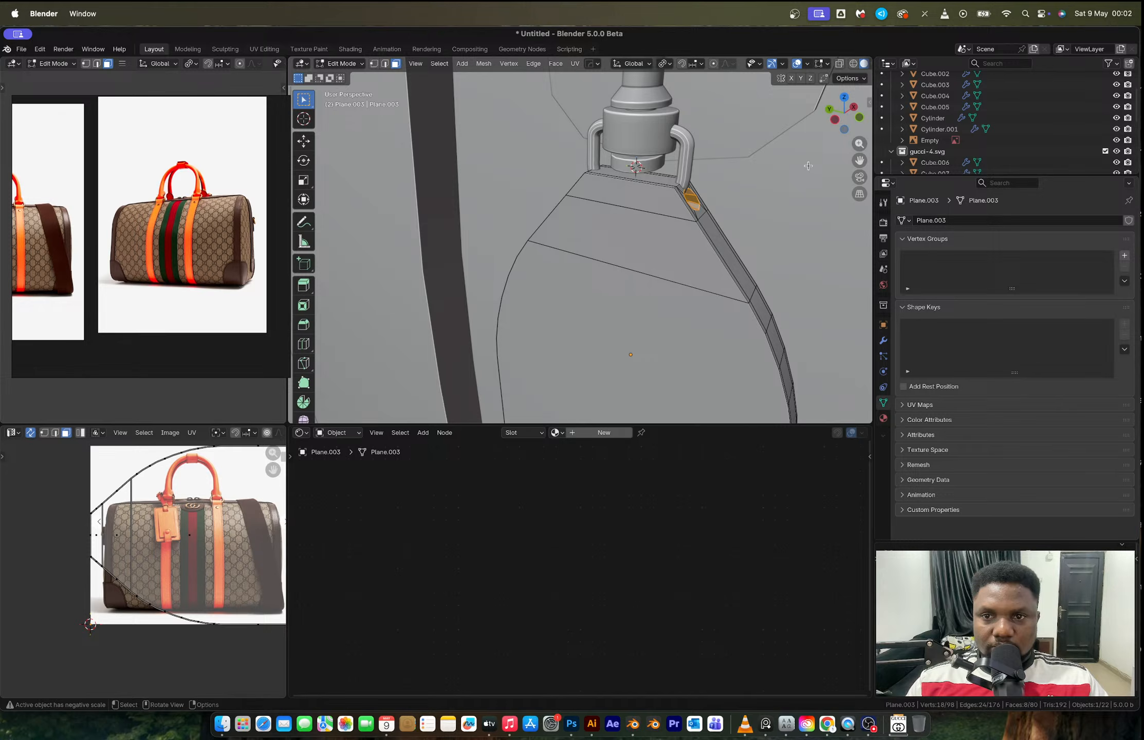
left_click(834, 122)
key("alt+z")
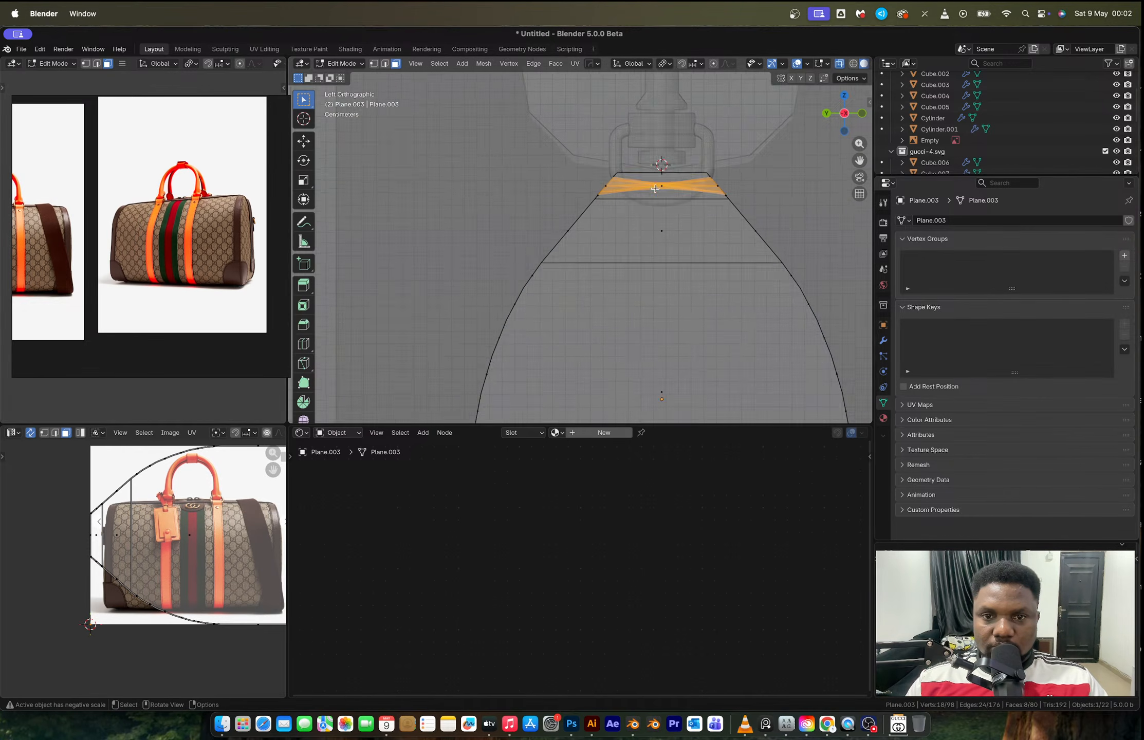
scroll(655, 189, "up", 2)
key("s")
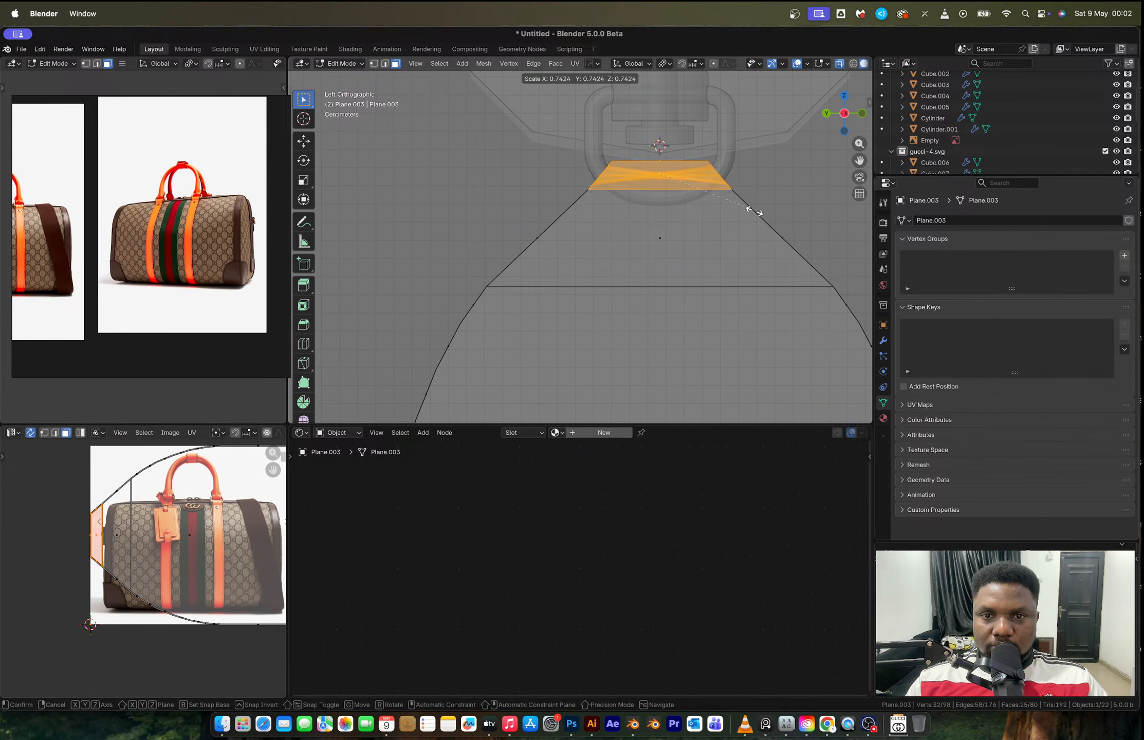
left_click(765, 216)
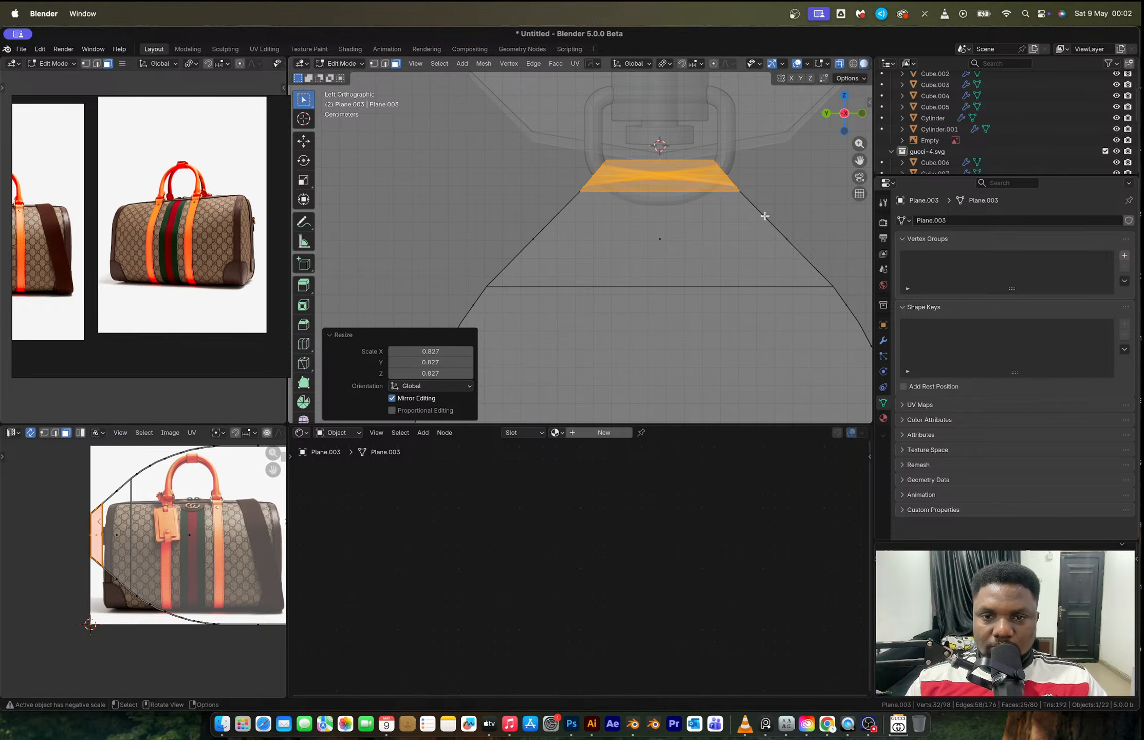
Stretch the tab's top section by 1.474 along Z and lower it about 0.008 m.
key("s")
key("z")
left_click(787, 271)
key("g")
key("z")
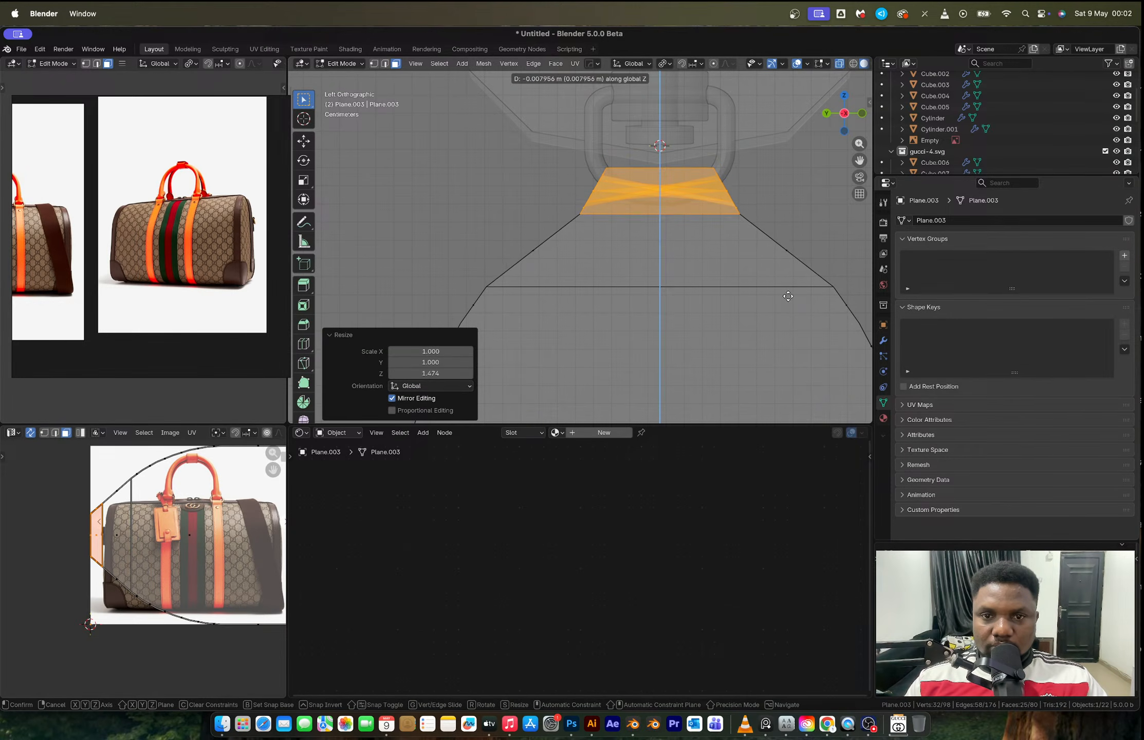
left_click(787, 297)
middle_click_drag(788, 297, 629, 234)
key("Tab")
scroll(661, 229, "down", 2)
key("alt+z")
scroll(584, 234, "down", 4)
scroll(583, 236, "up", 1)
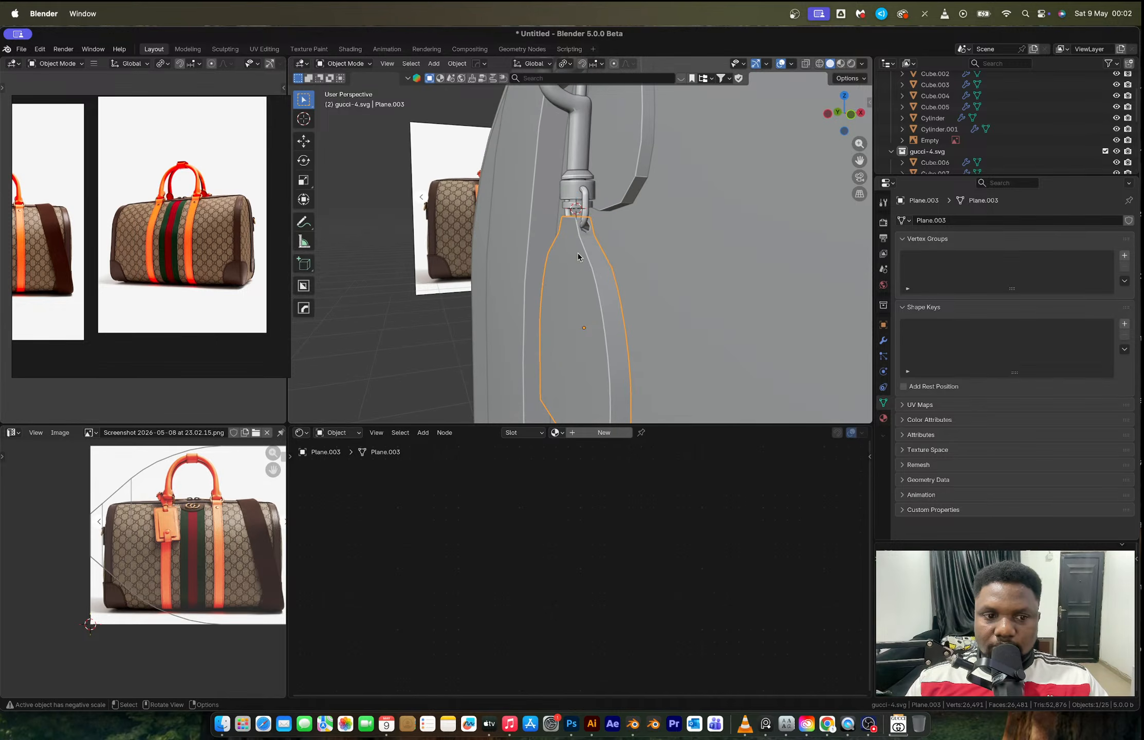
Frame the strap tab in the reference photo and select the modelled tab's flat faces on one side.
scroll(106, 272, "down", 3)
middle_click_drag(106, 271, 226, 280)
scroll(103, 278, "up", 5)
scroll(114, 282, "up", 3)
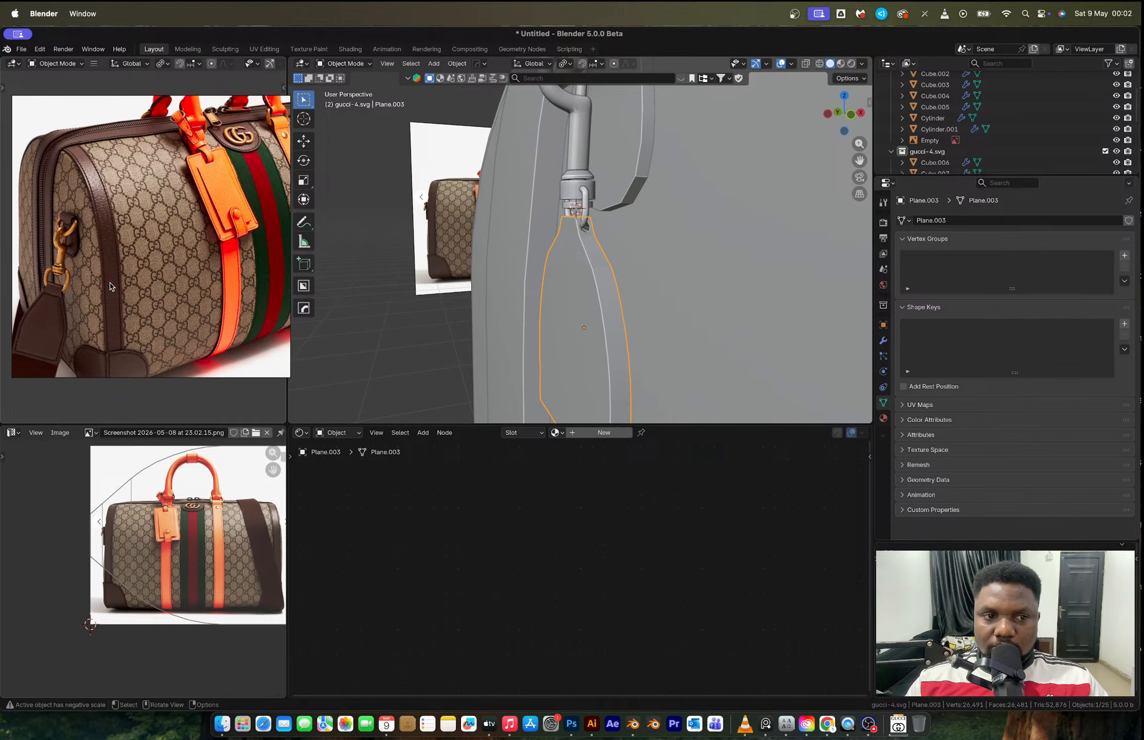
middle_click_drag(543, 294, 586, 272)
key("Tab")
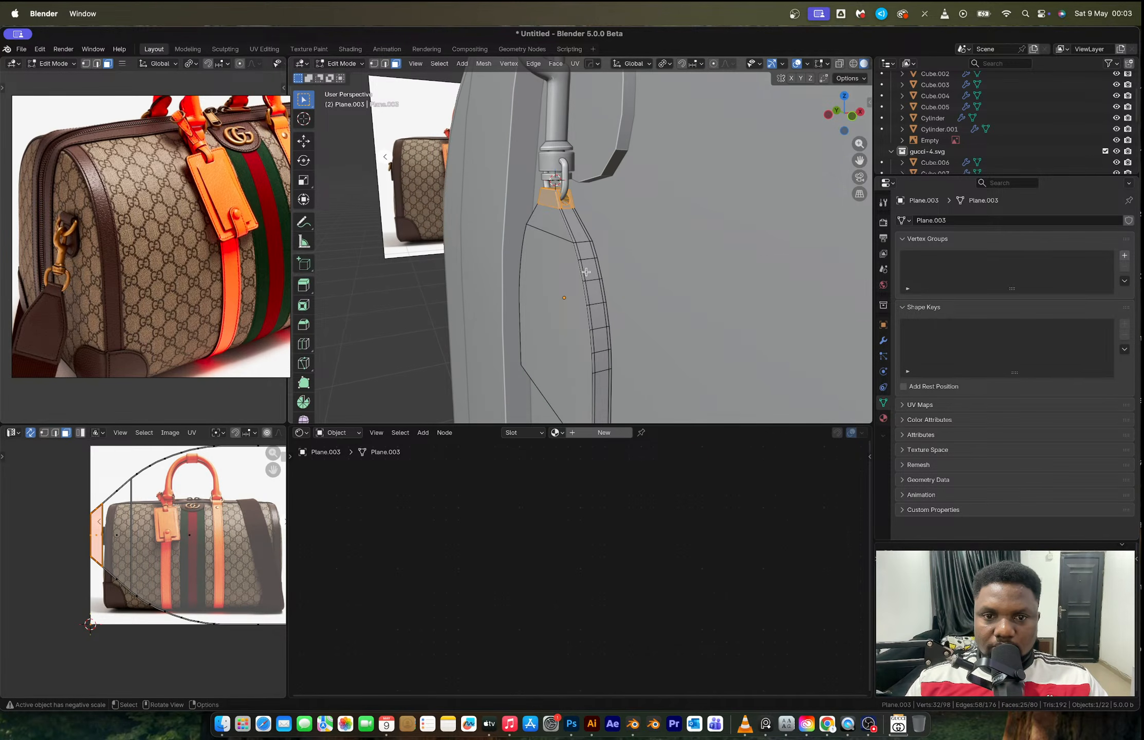
left_click(583, 271, "alt")
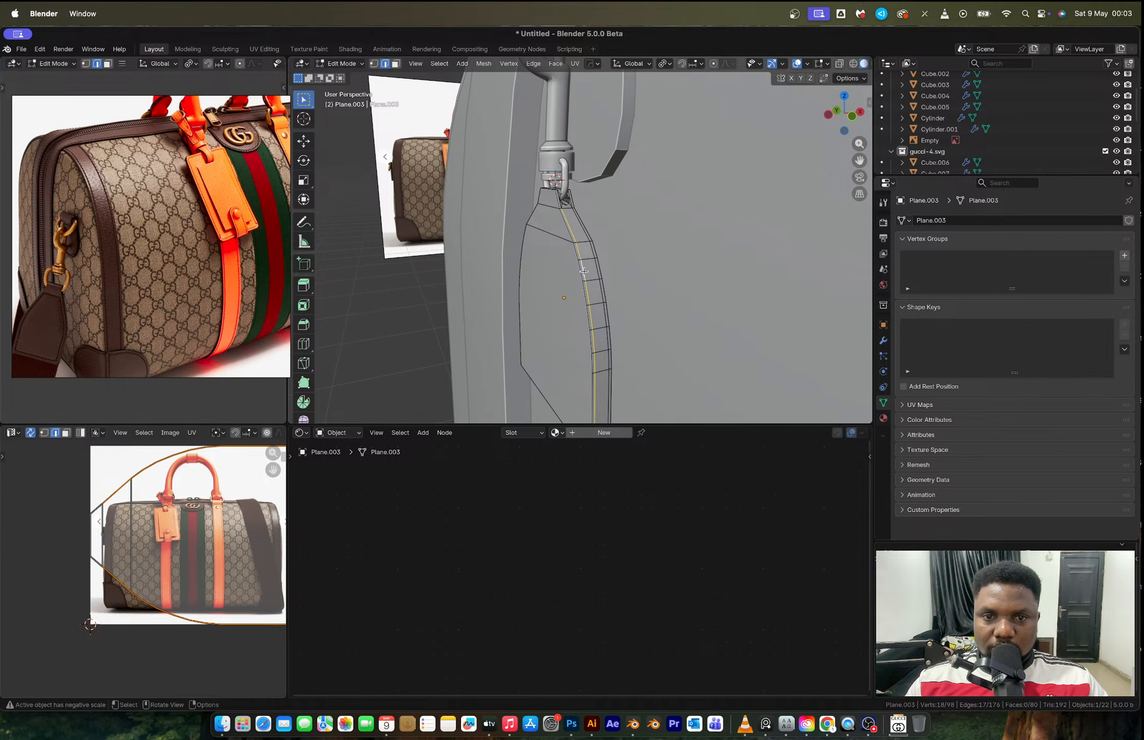
left_click(580, 271, "alt")
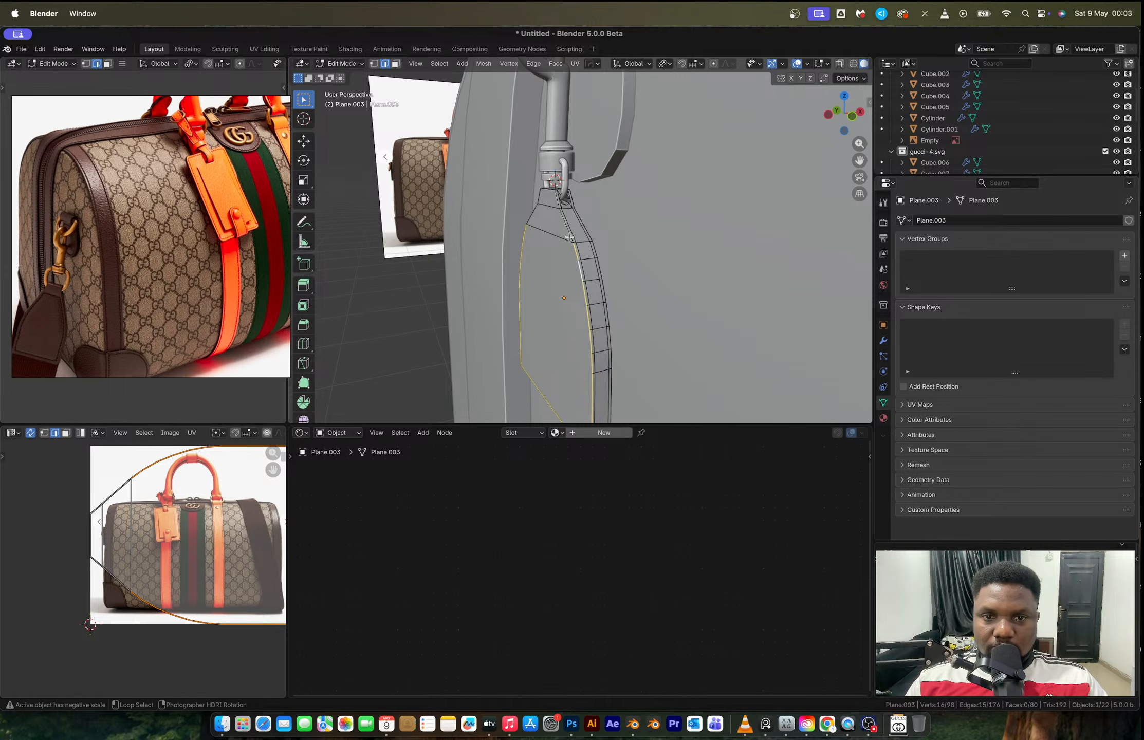
key("3")
left_click_drag(547, 200, 545, 264)
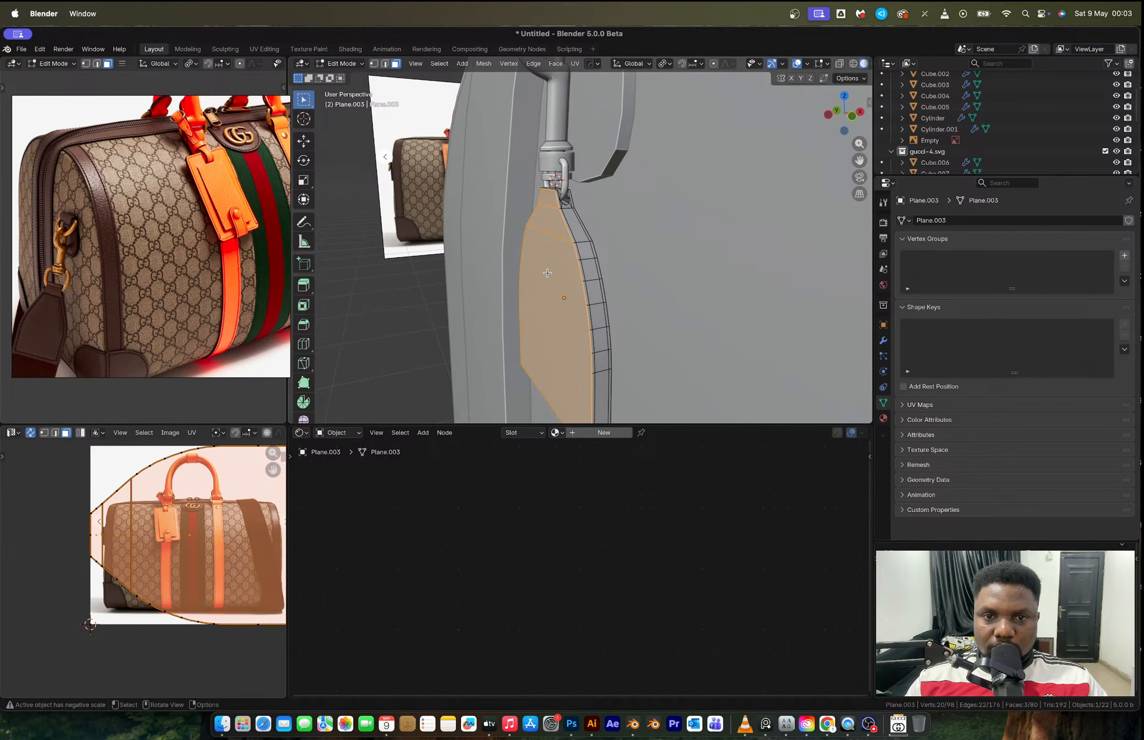
Isolate the tab in local view and add the flat faces of its opposite side to the selection.
middle_click_drag(625, 270, 548, 261)
key("alt+z")
key("alt+z")
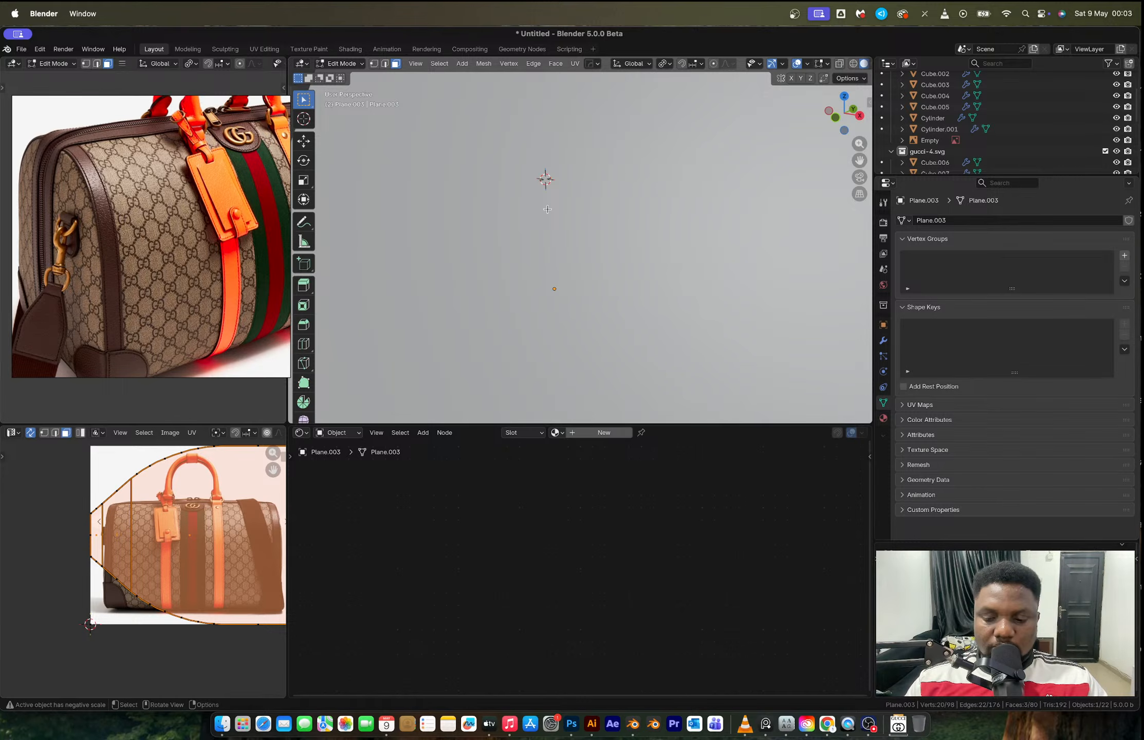
key("slash")
left_click_drag(583, 117, 584, 162)
Bevel the boundary loops around both flat sides of the tab with several segments and return to the full scene.
left_click(440, 63)
mouse_move(504, 231)
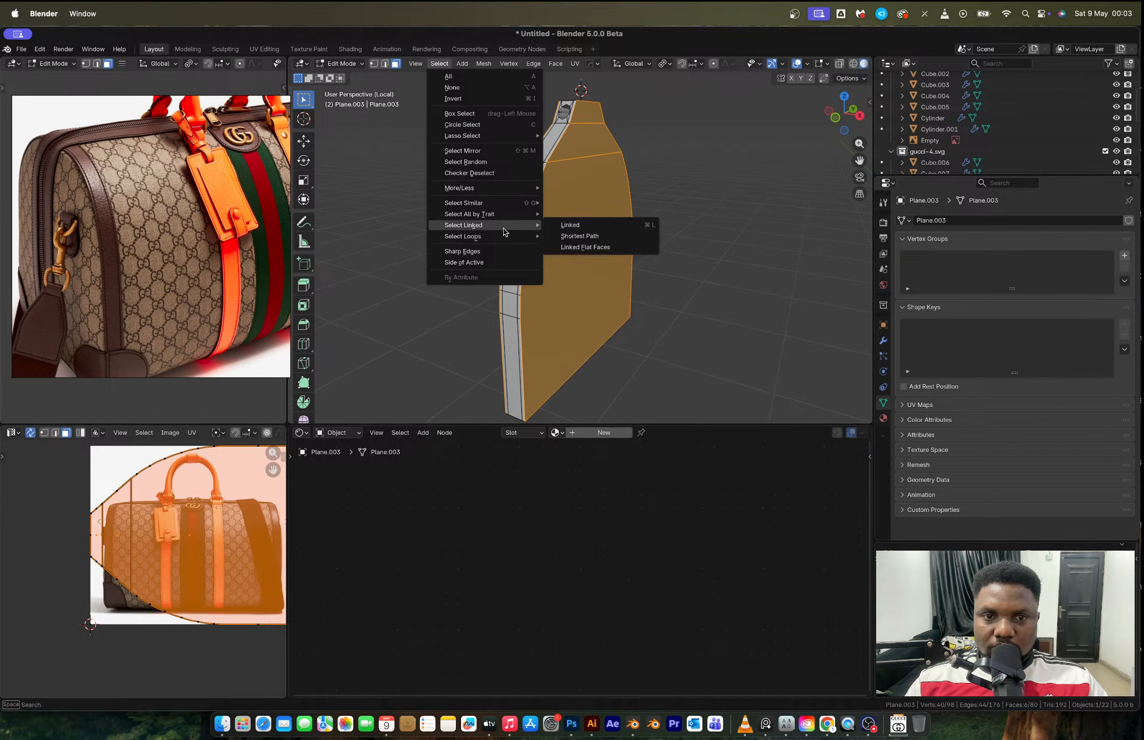
left_click(586, 270)
key("ctrl+b")
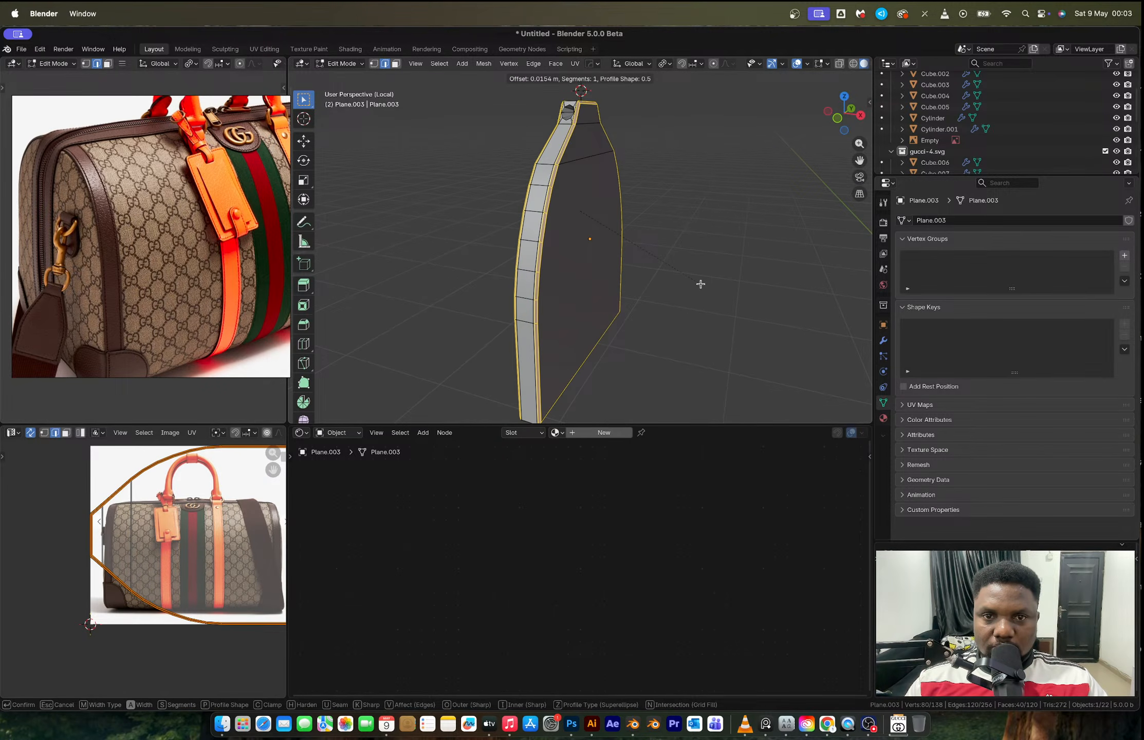
scroll(700, 284, "up", 5)
left_click(701, 284)
key("Tab")
middle_click_drag(608, 238, 662, 212)
scroll(611, 225, "down", 3)
left_click(858, 117)
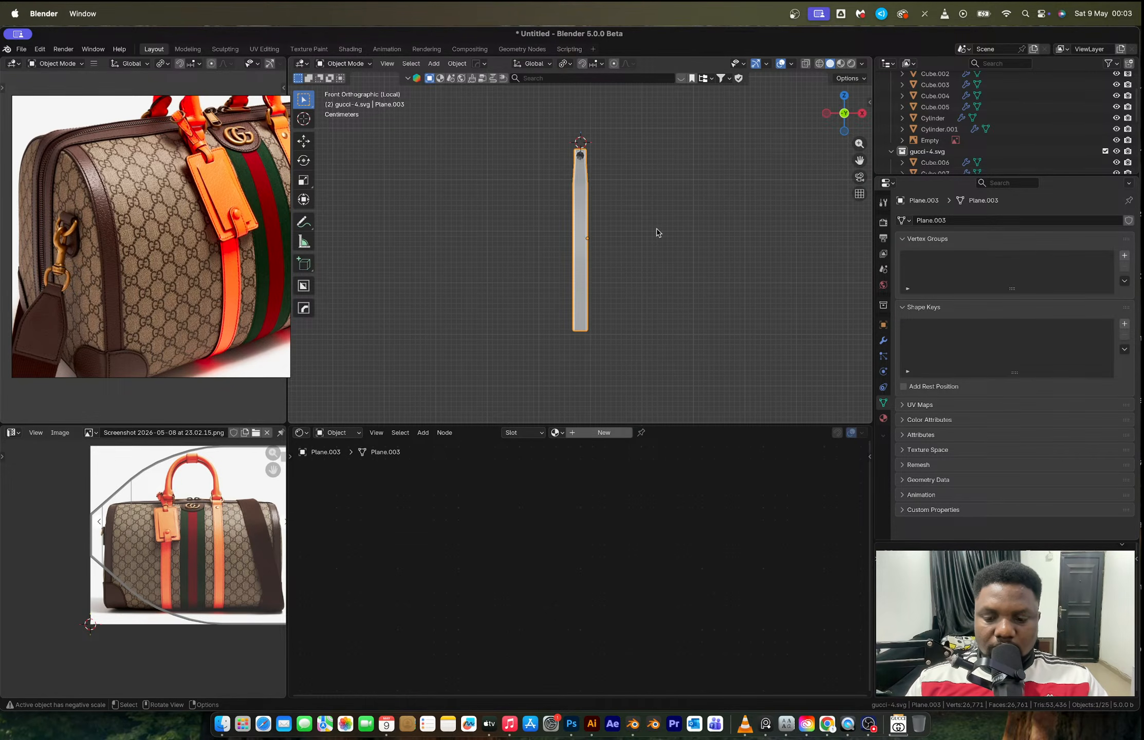
key("slash")
mouse_move(657, 228)
middle_mouse_down()
mouse_move(642, 235)
mouse_move(659, 237)
middle_mouse_up()
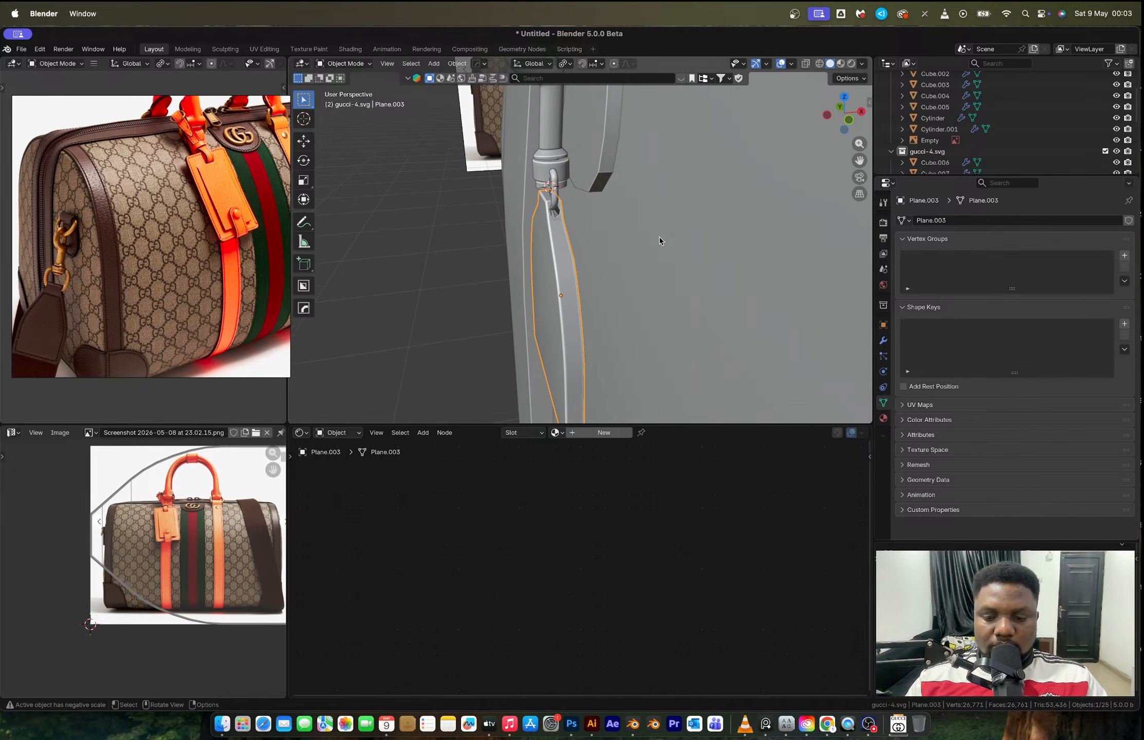
left_click(613, 268)
key("s")
key("z")
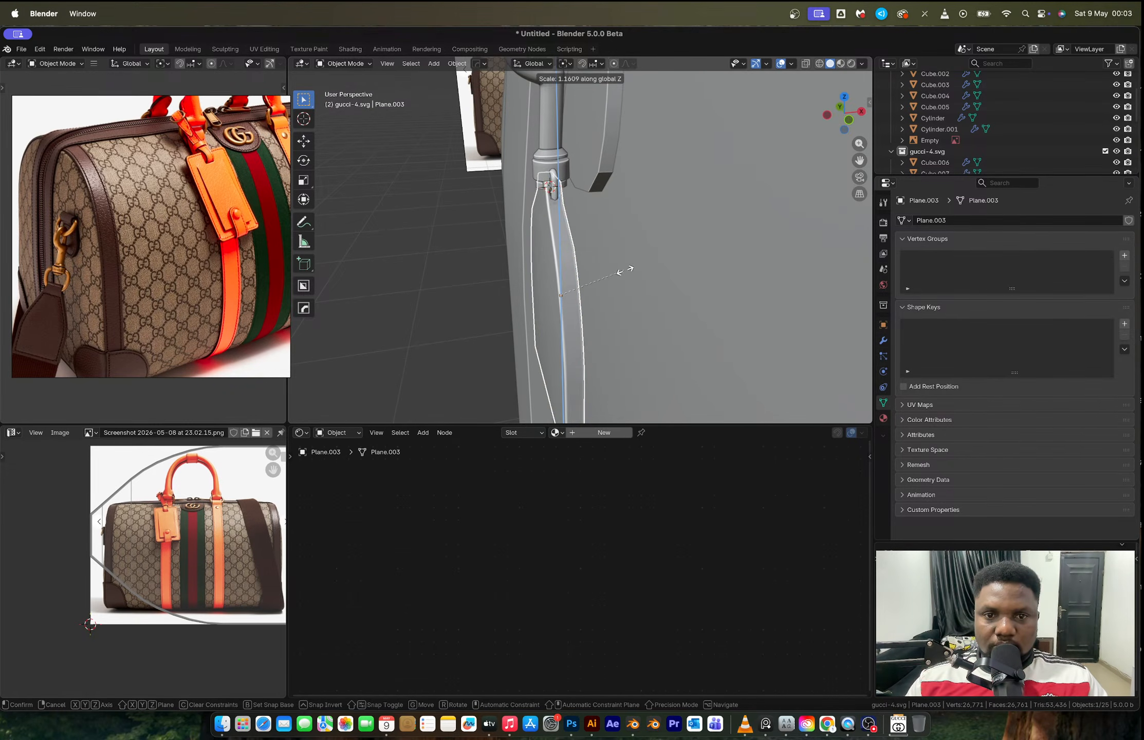
key("Escape")
Stretch the tab by about 1.10 along Z around the 3D Cursor pivot and raise it 0.006925 m.
key("period")
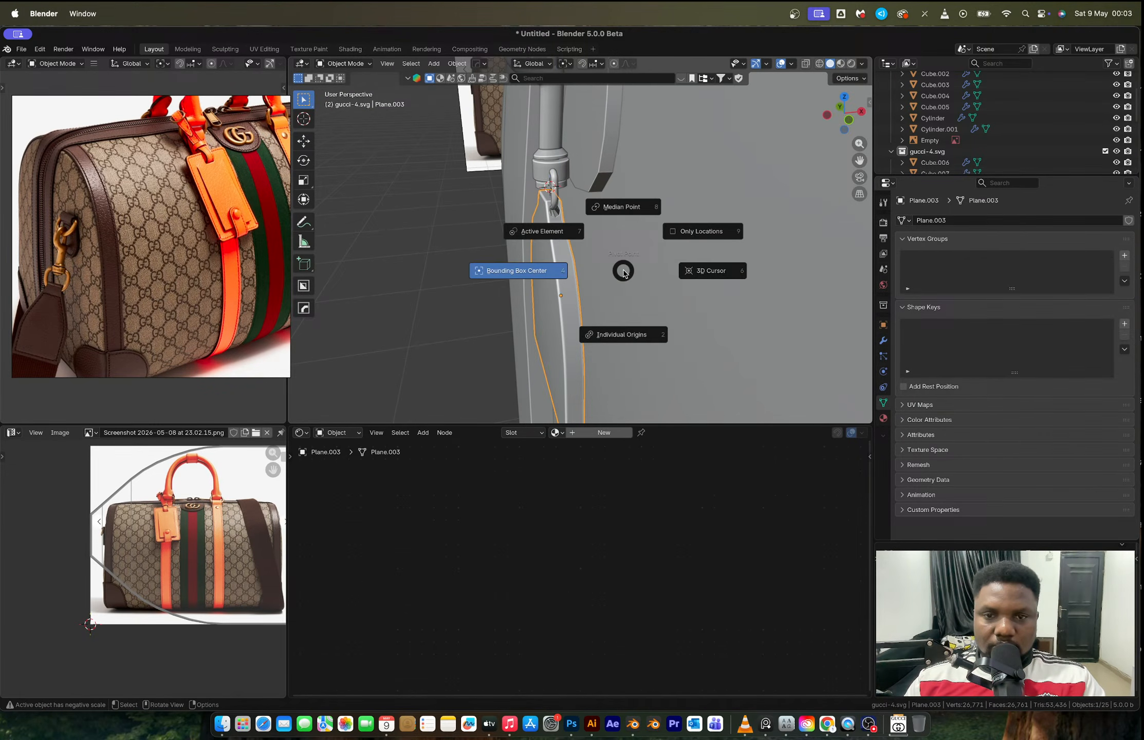
left_click(712, 270)
key("s")
key("z")
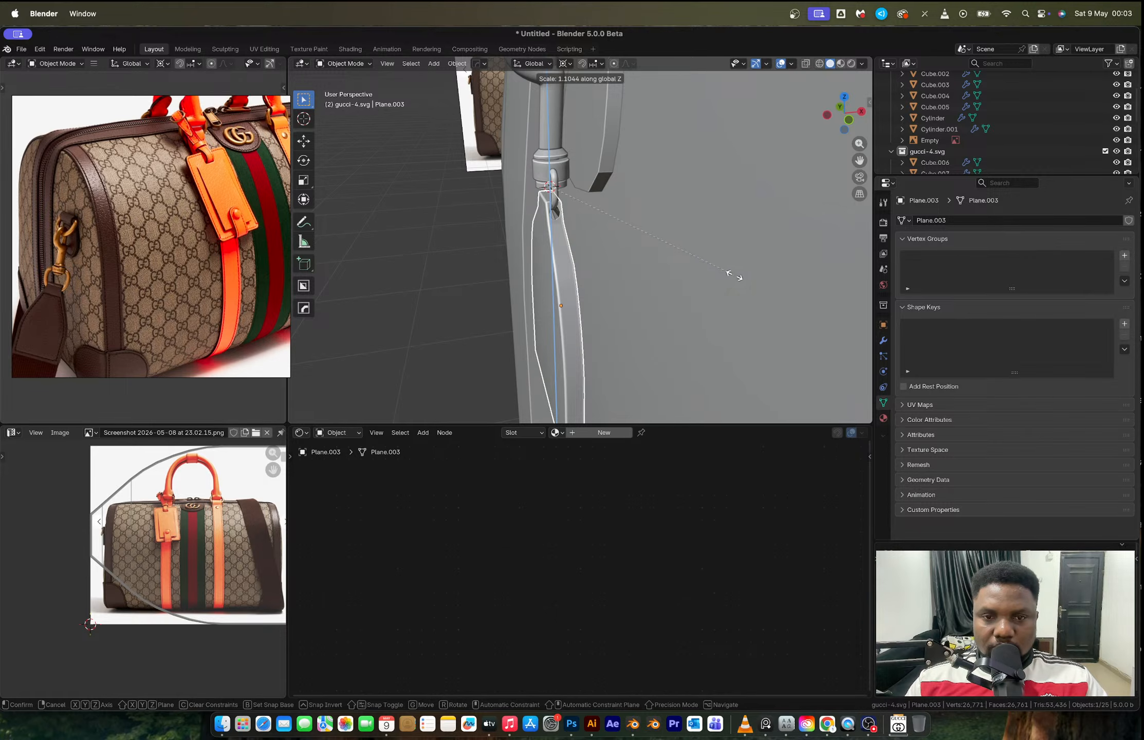
left_click(734, 275)
key("g")
key("z")
left_click(730, 270)
scroll(588, 279, "down", 5)
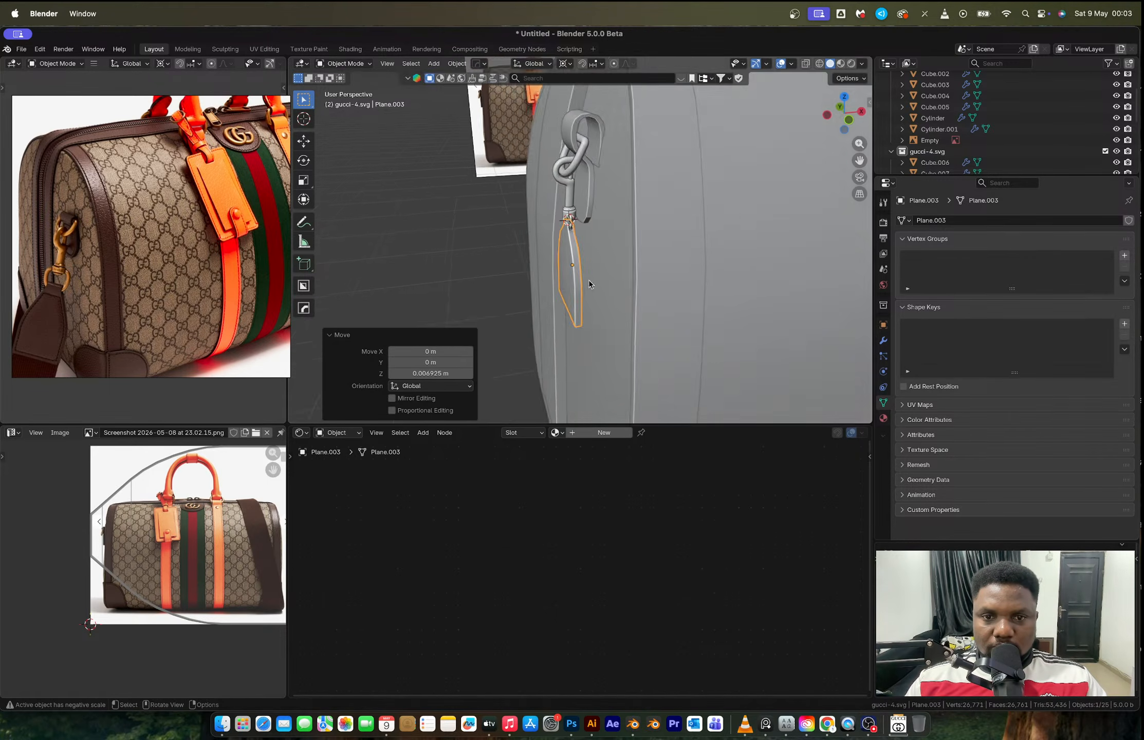
Select the edges along the tab's bottom end and snap the 3D cursor to their centre.
key("Tab")
mouse_move(588, 280)
middle_mouse_down()
mouse_move(509, 283)
mouse_move(576, 301)
middle_mouse_up()
key("3")
left_click(575, 300)
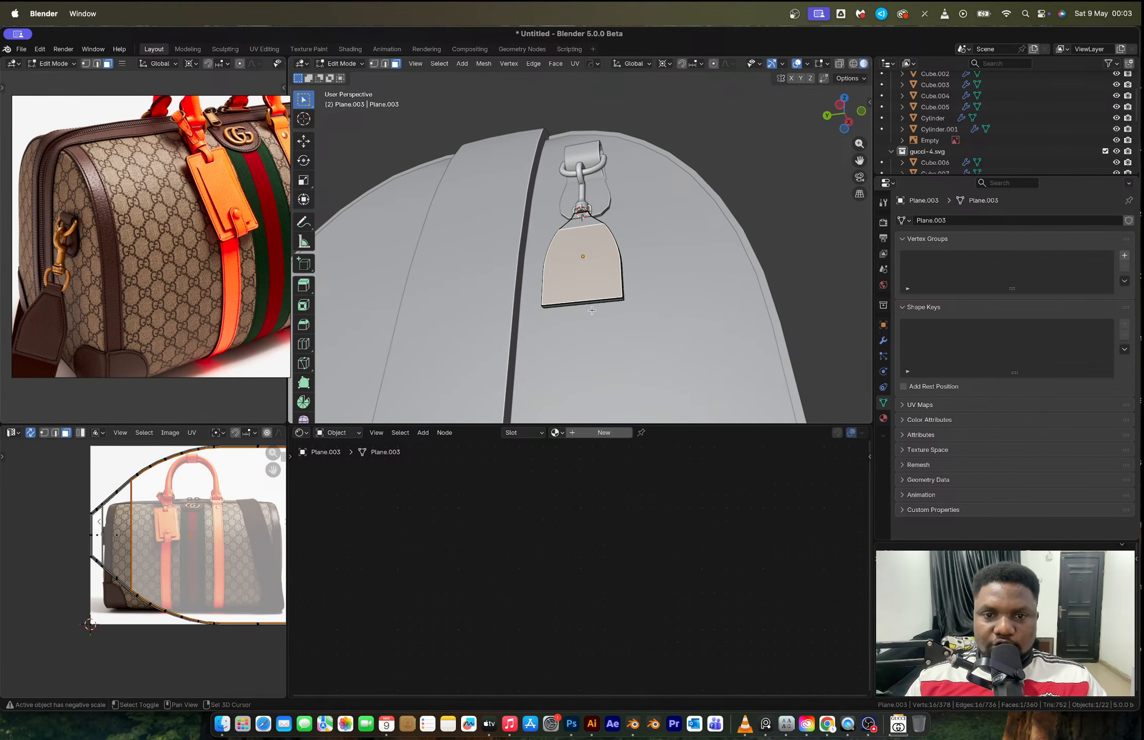
key("2")
left_click(583, 304, "ctrl+alt")
key("shift+s")
left_click(587, 381)
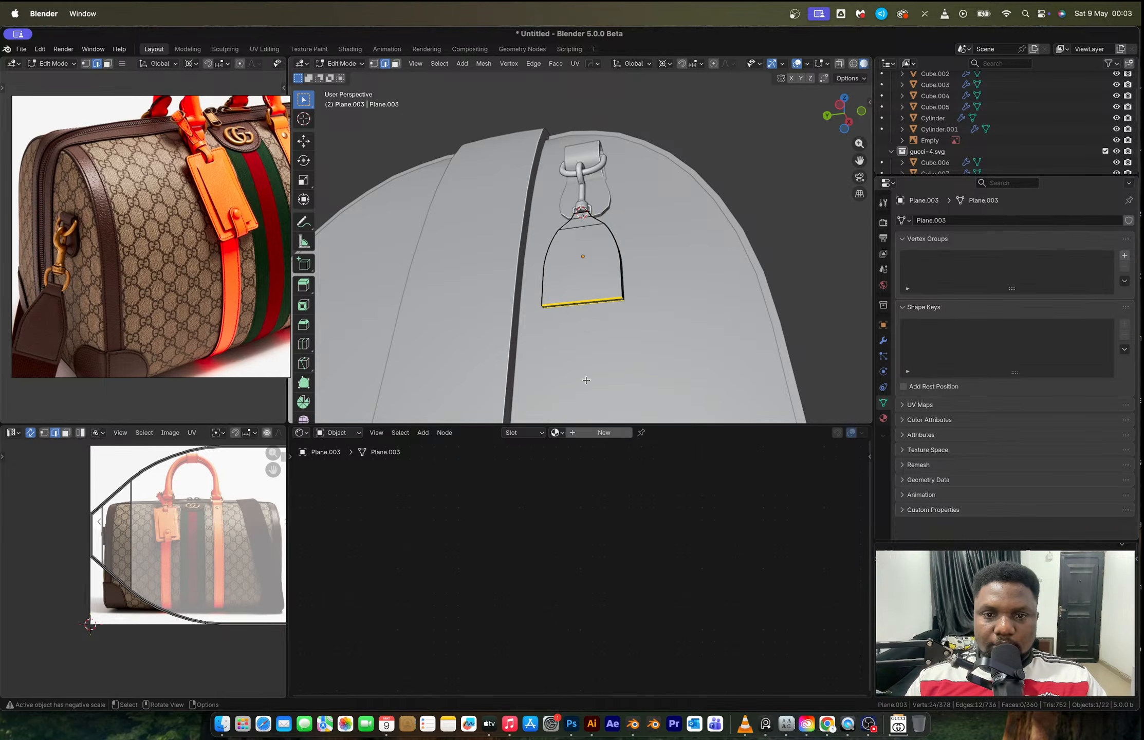
key("shift+s")
left_click(587, 443)
middle_click_drag(543, 354, 586, 340)
key("Tab")
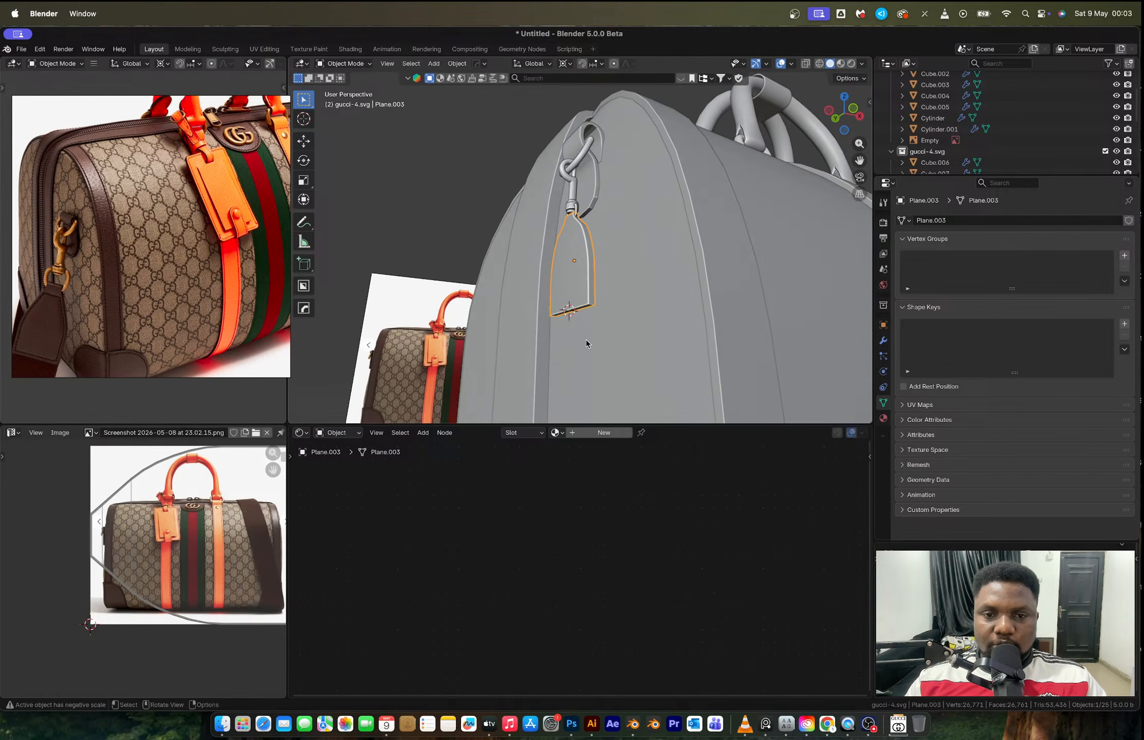
Add a plane at the tab's bottom end and rotate it 87.8° in front view so it stands nearly upright.
key("shift+a")
mouse_move(587, 340)
left_click(633, 340)
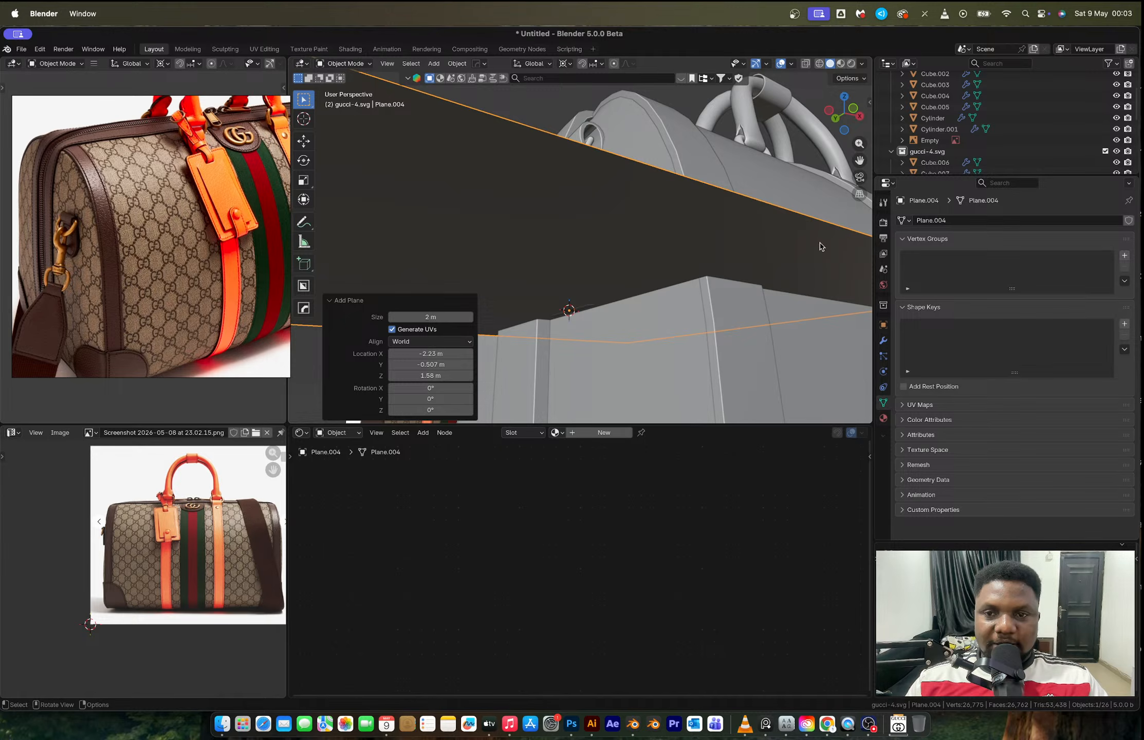
left_click(853, 108)
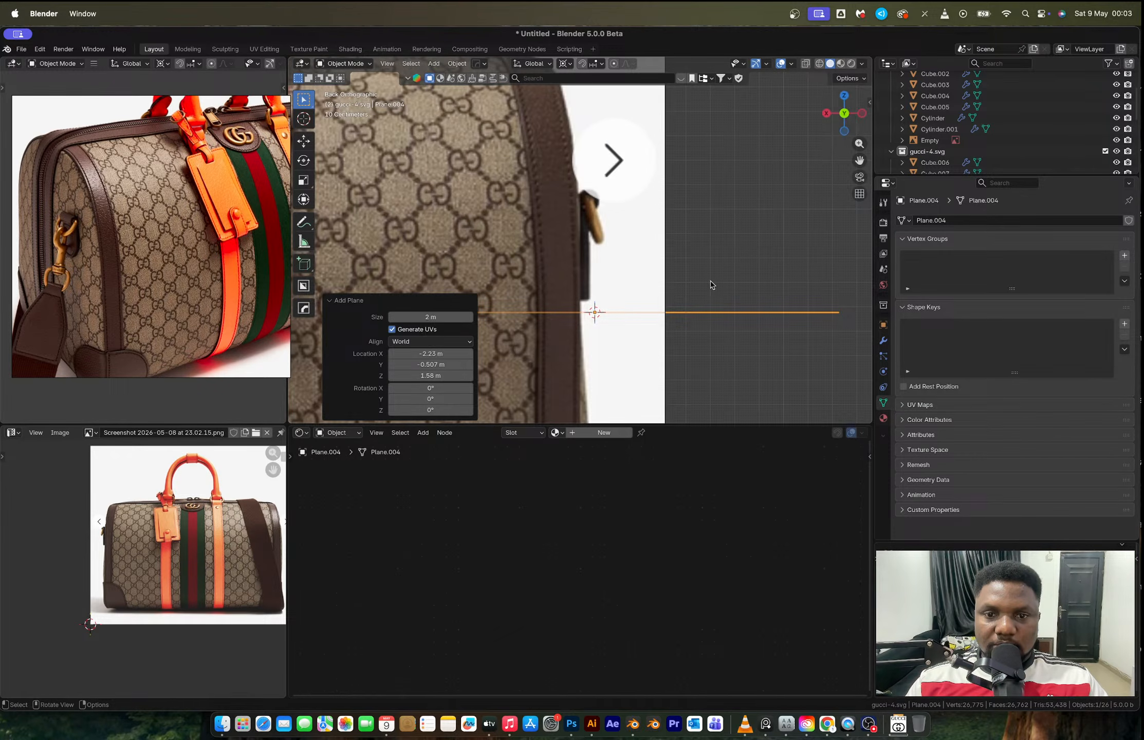
left_click(844, 113)
key("r")
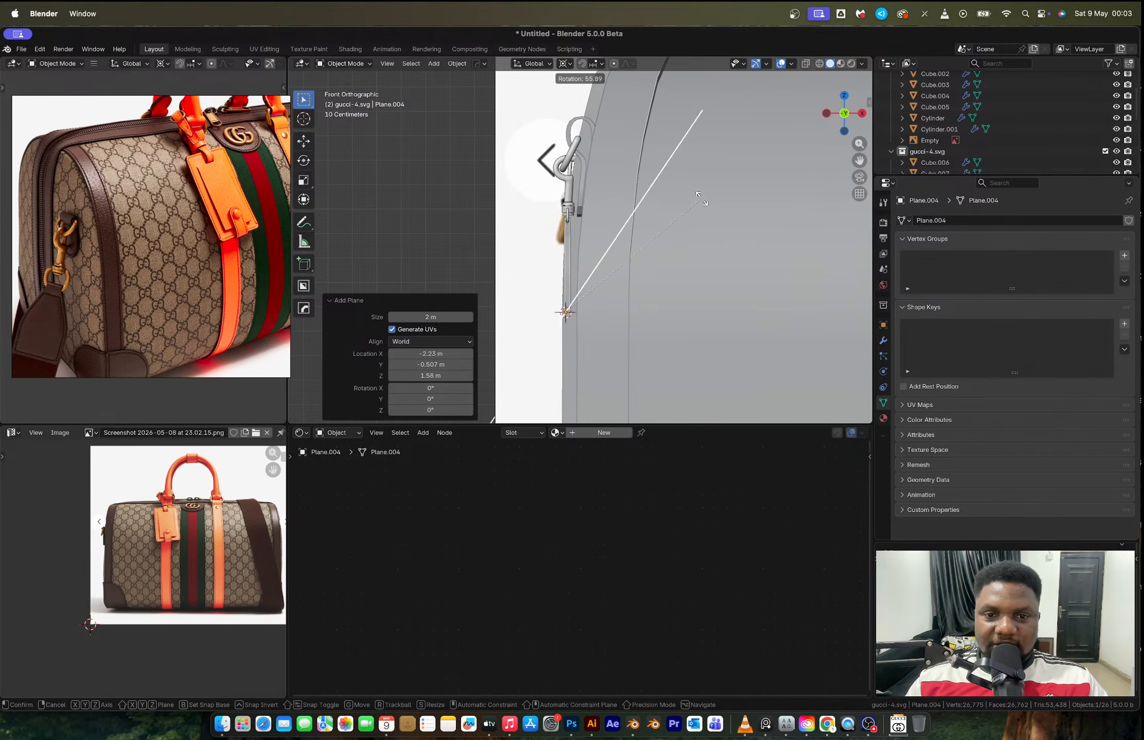
key("Return")
Shrink the plane to slightly narrower than the tab, enlarge it by 1.039, and lower it about 0.11 m along Z.
key("s")
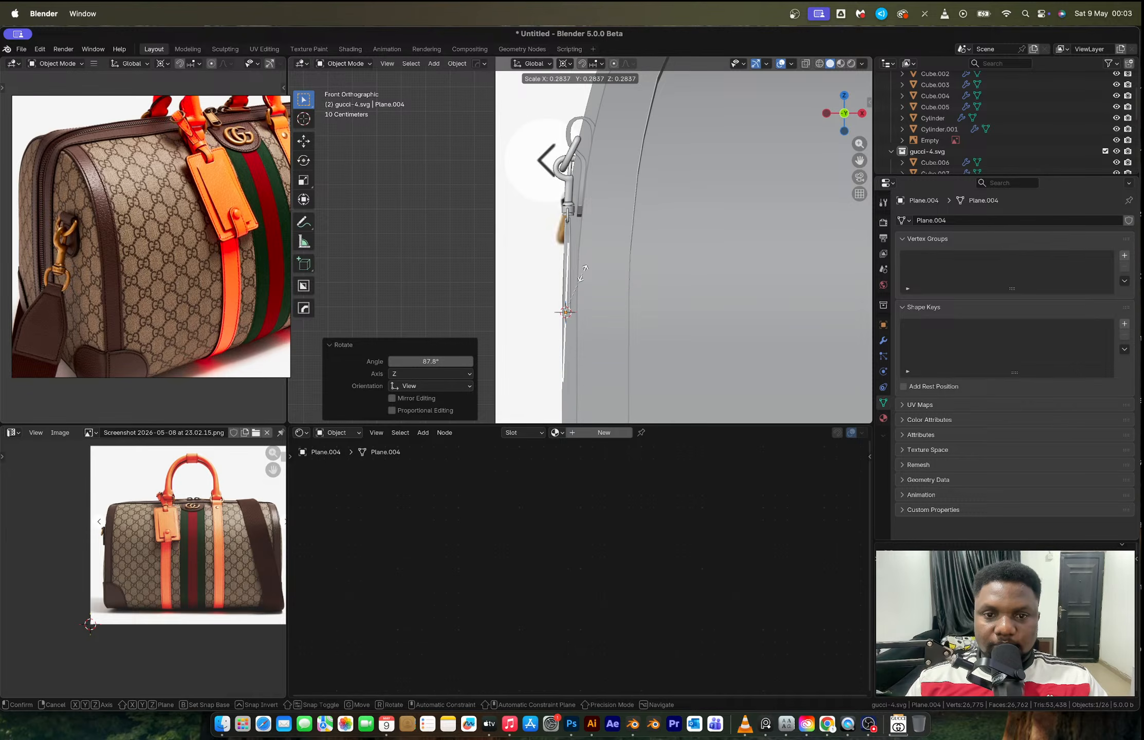
left_click(572, 294)
middle_click_drag(577, 294, 618, 211)
key("s")
left_click(614, 246)
key("g")
key("z")
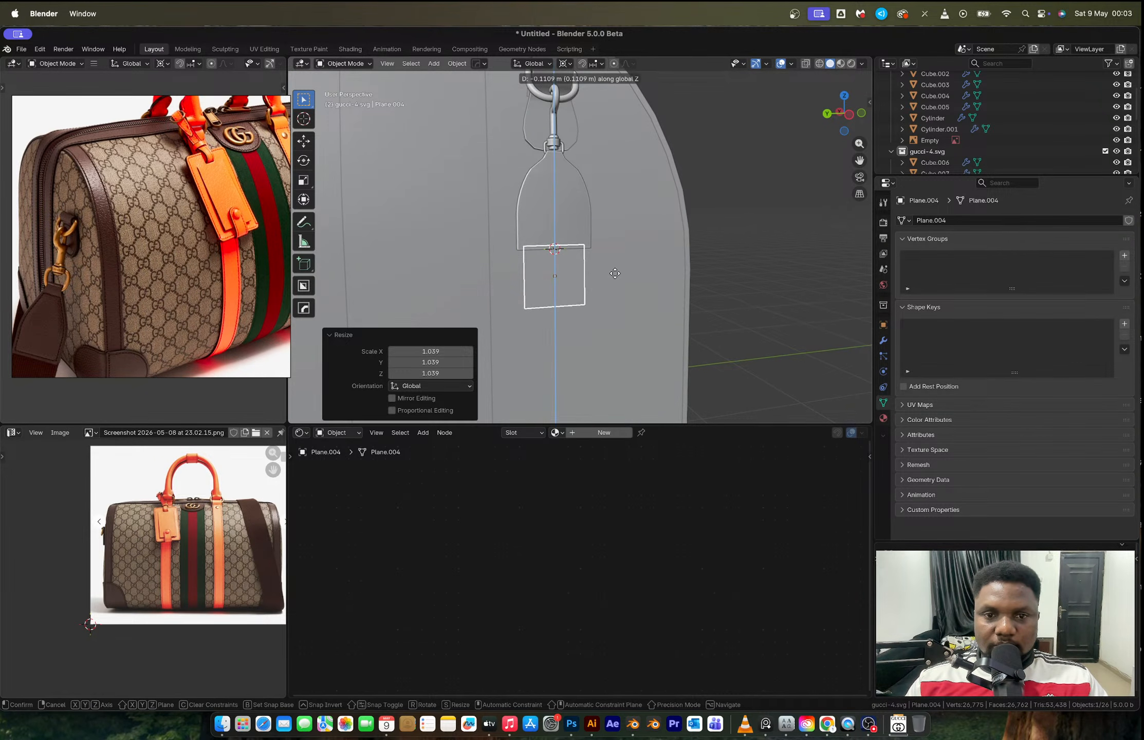
left_click(610, 275)
Extrude the plane's bottom edge by -0.26463 m in X and 0.12004 m in Y, and rotate it in top view.
key("Tab")
left_click(588, 308)
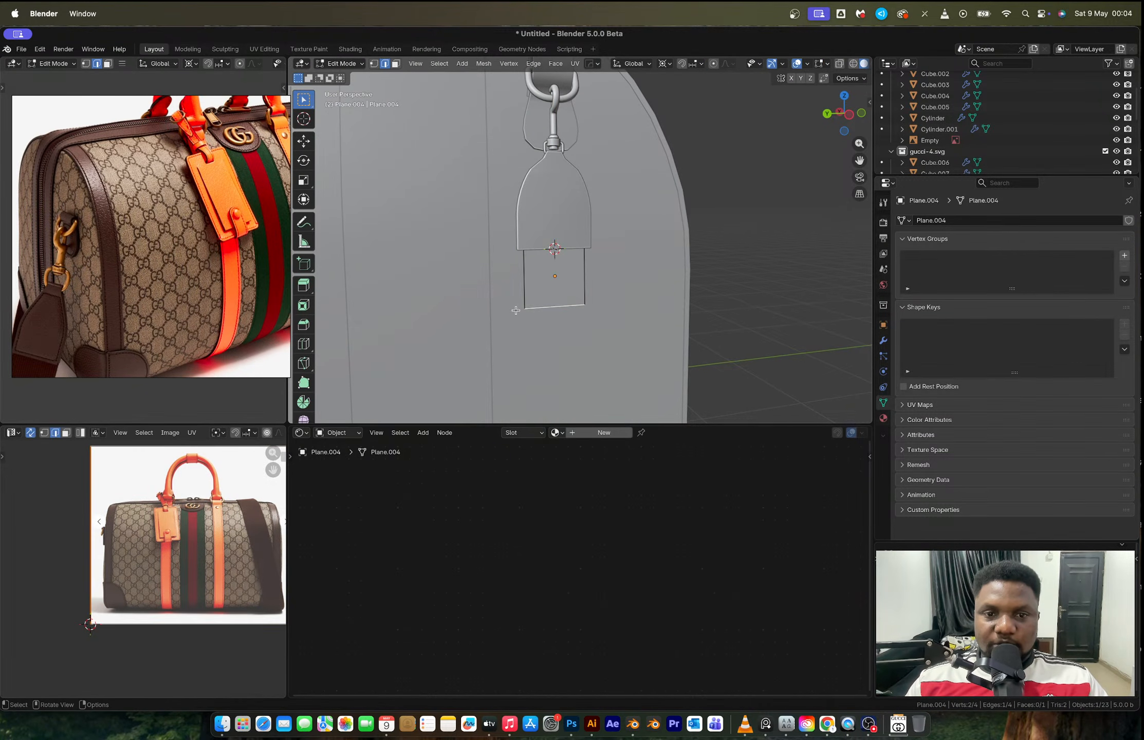
left_click(846, 97)
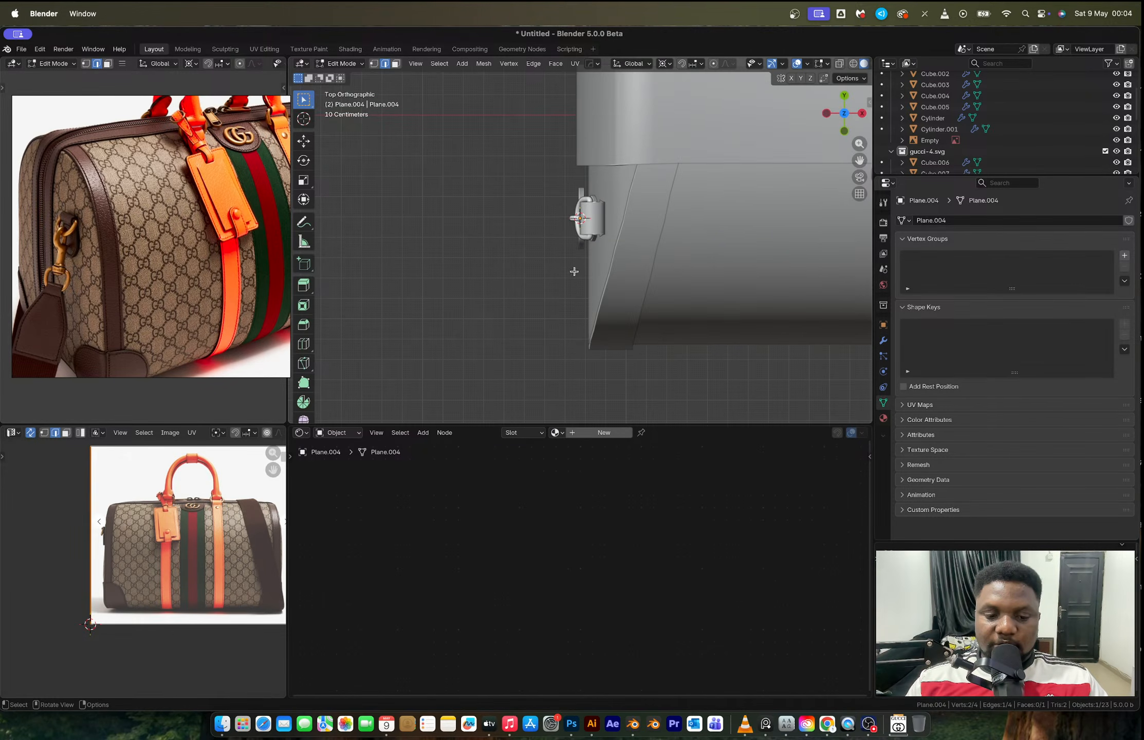
key("e")
left_click(517, 246)
key("r")
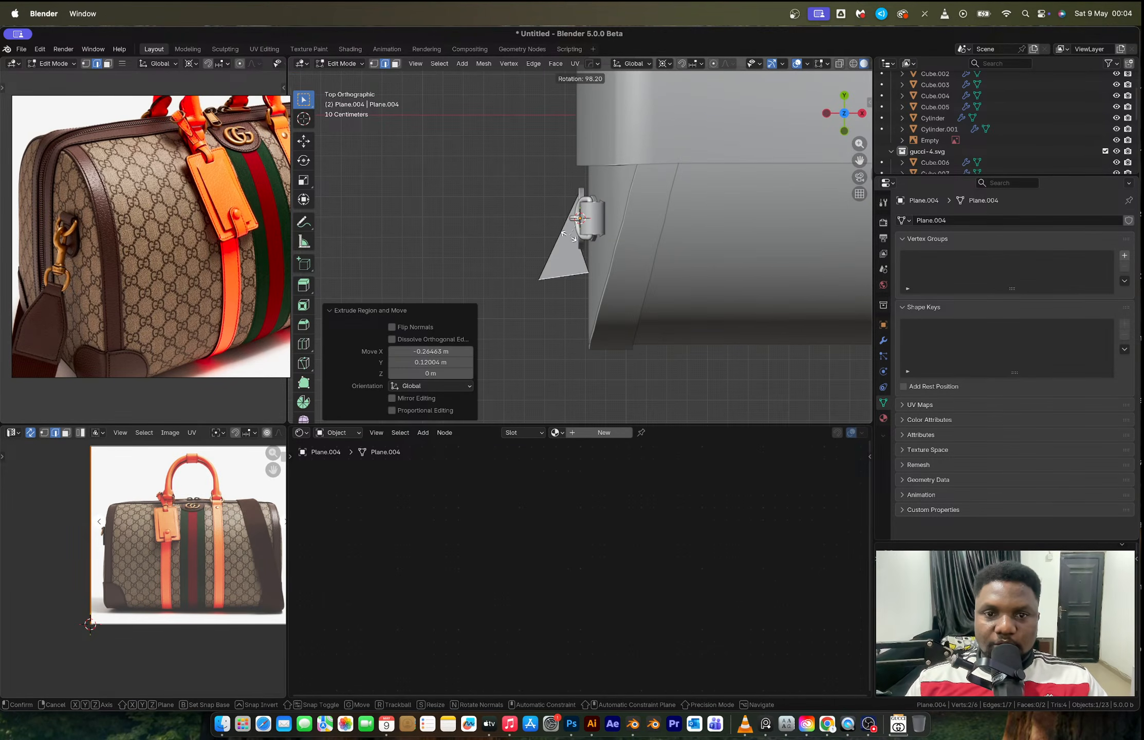
left_click(542, 212)
Set the pivot point to Bounding Box Center and rotate the extruded edge -76.2° in top view.
key("r")
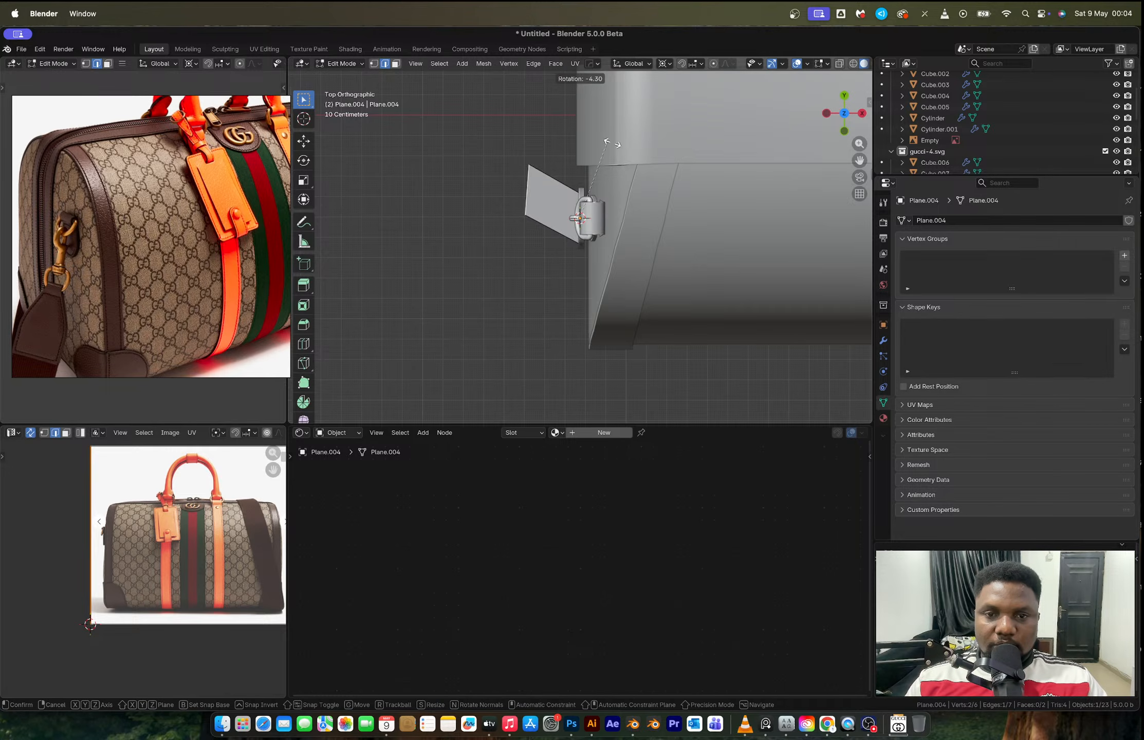
key("Escape")
key("period")
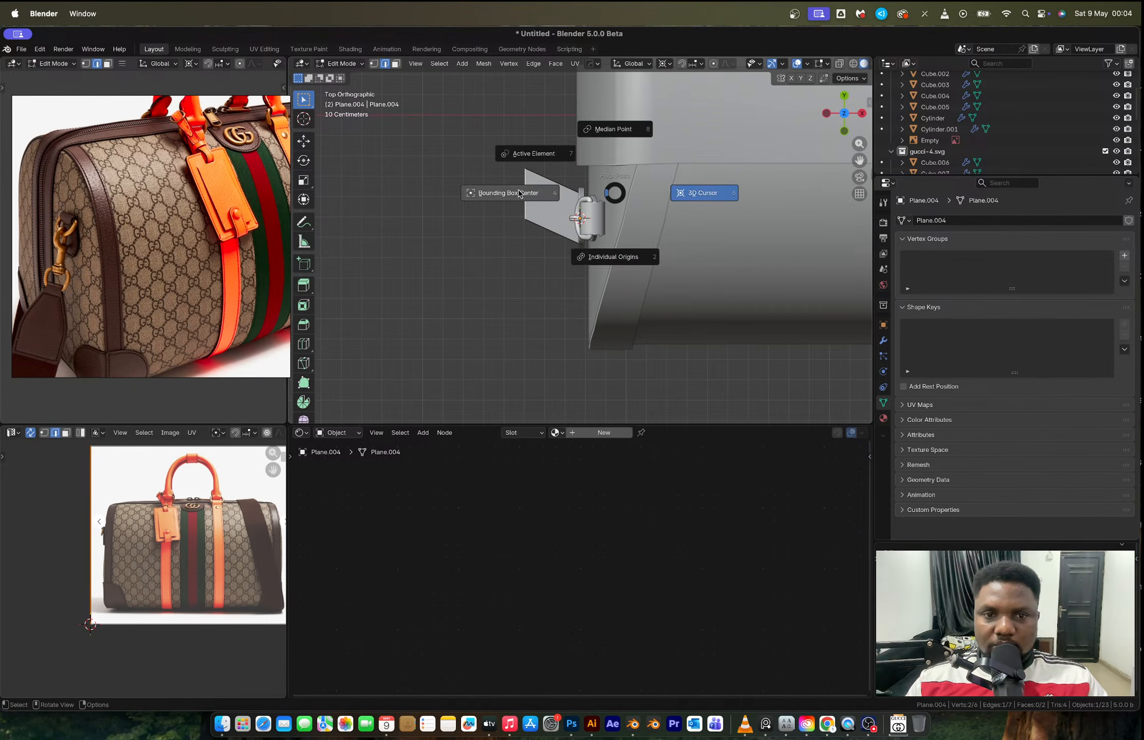
left_click(519, 194)
key("r")
left_click(596, 252)
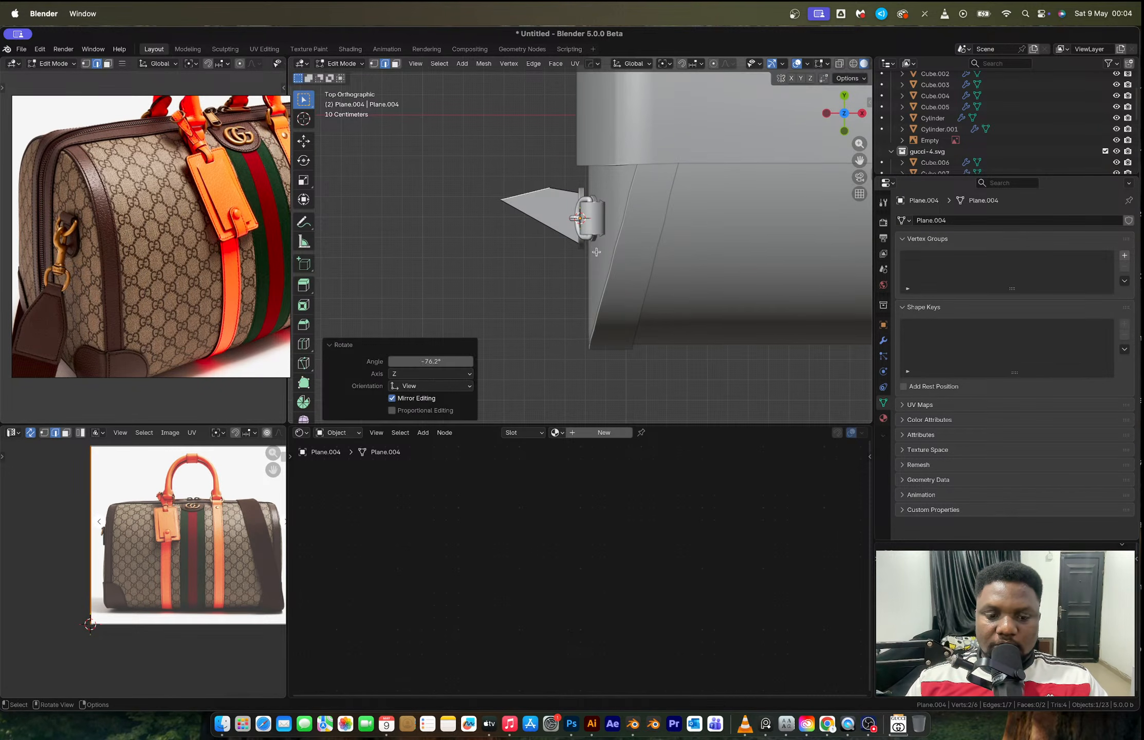
Extrude another strap section from the edge in top view and move its two cross edges -0.34359 m along Z.
key("e")
left_click(530, 178)
mouse_move(529, 178)
middle_mouse_down()
mouse_move(559, 216)
mouse_move(547, 183)
middle_mouse_up()
left_click(548, 183, "shift")
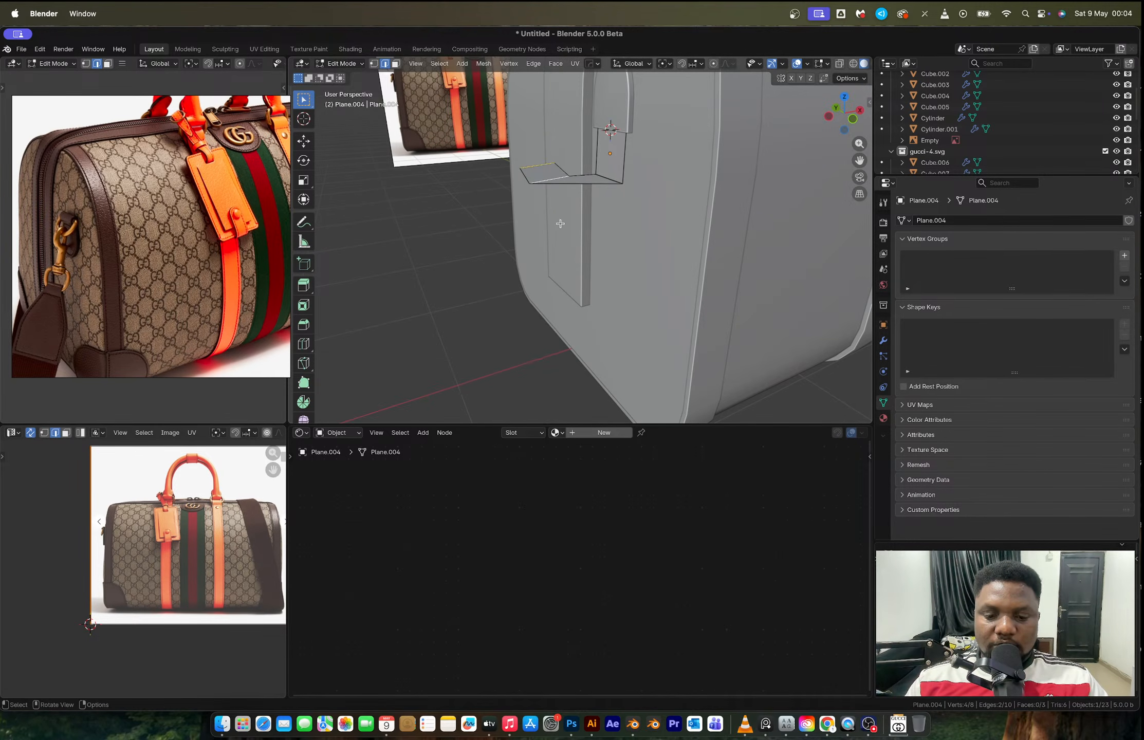
key("e")
key("z")
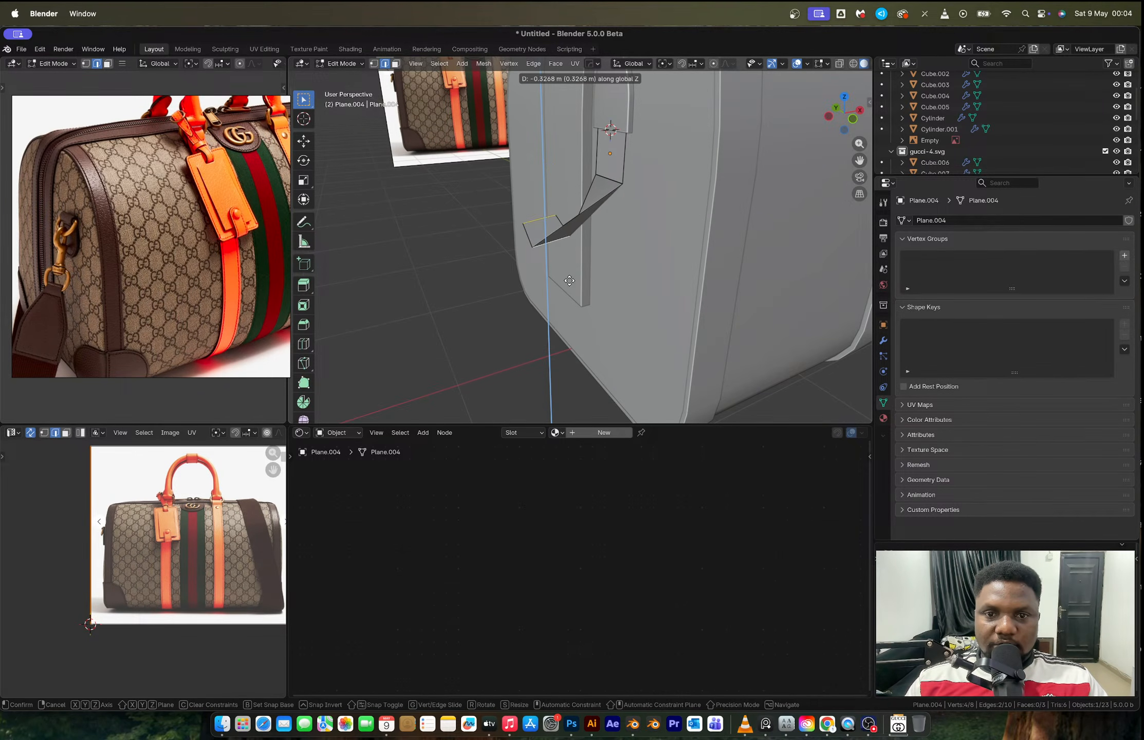
left_click(570, 282)
middle_click_drag(571, 282, 616, 258)
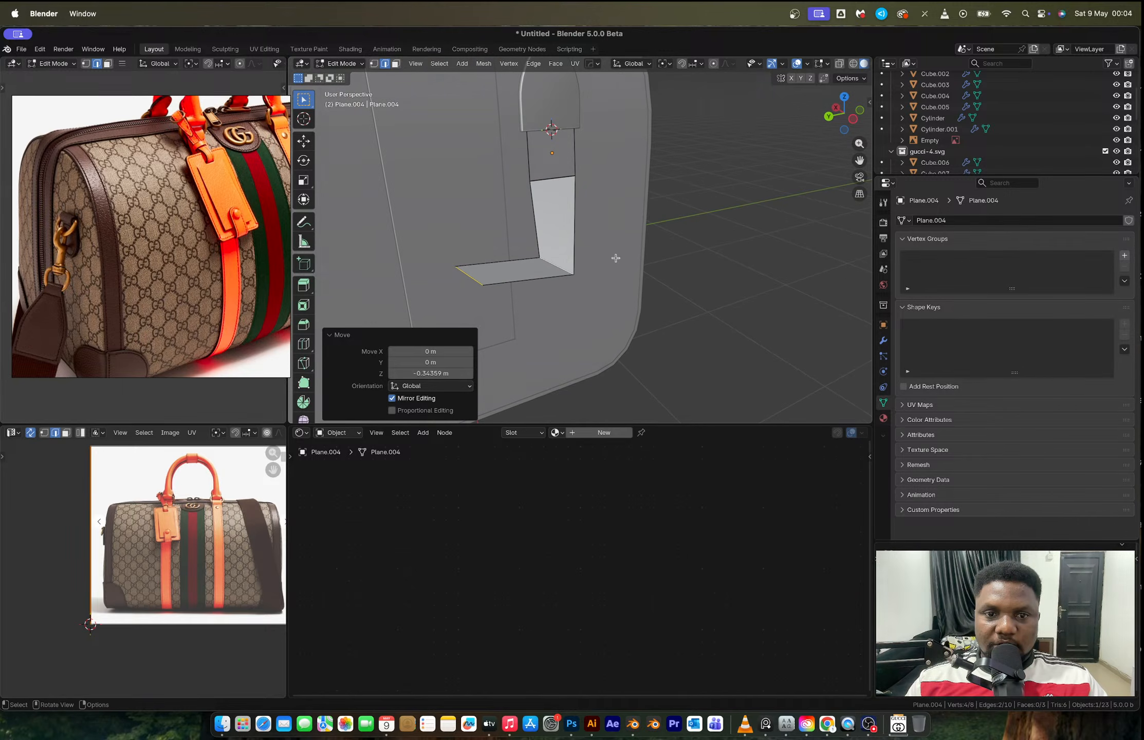
Keep only the strap's outer end edge selected and move it -0.31103 m along Z.
left_click(565, 276, "shift")
key("g")
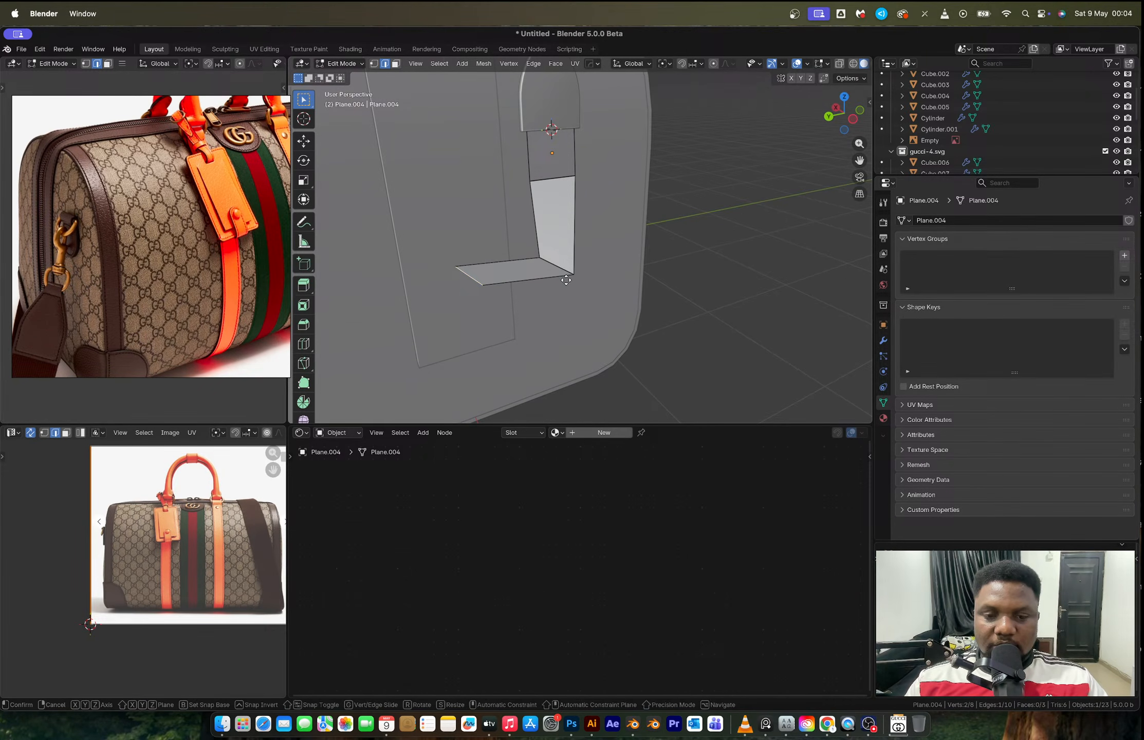
key("z")
left_click(571, 340)
scroll(570, 340, "down", 5)
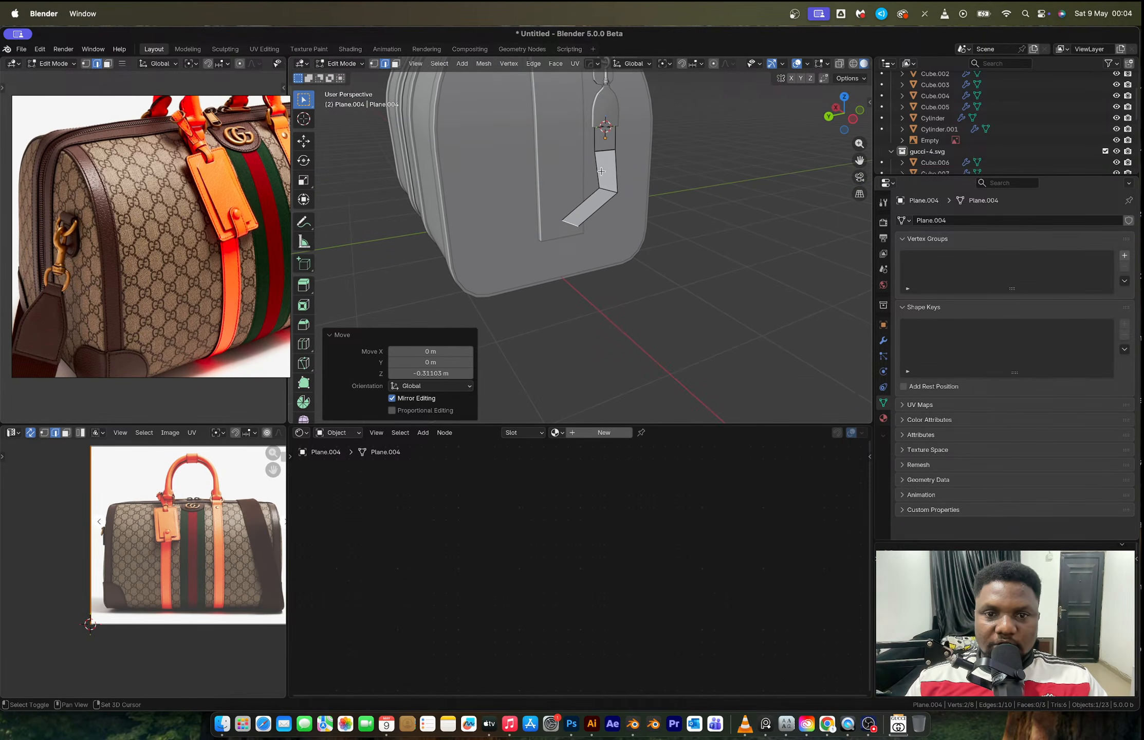
Extrude the strap's end edge 0.99566 m in Y and -0.67886 m in Z in left view and check it from above.
left_click(852, 119)
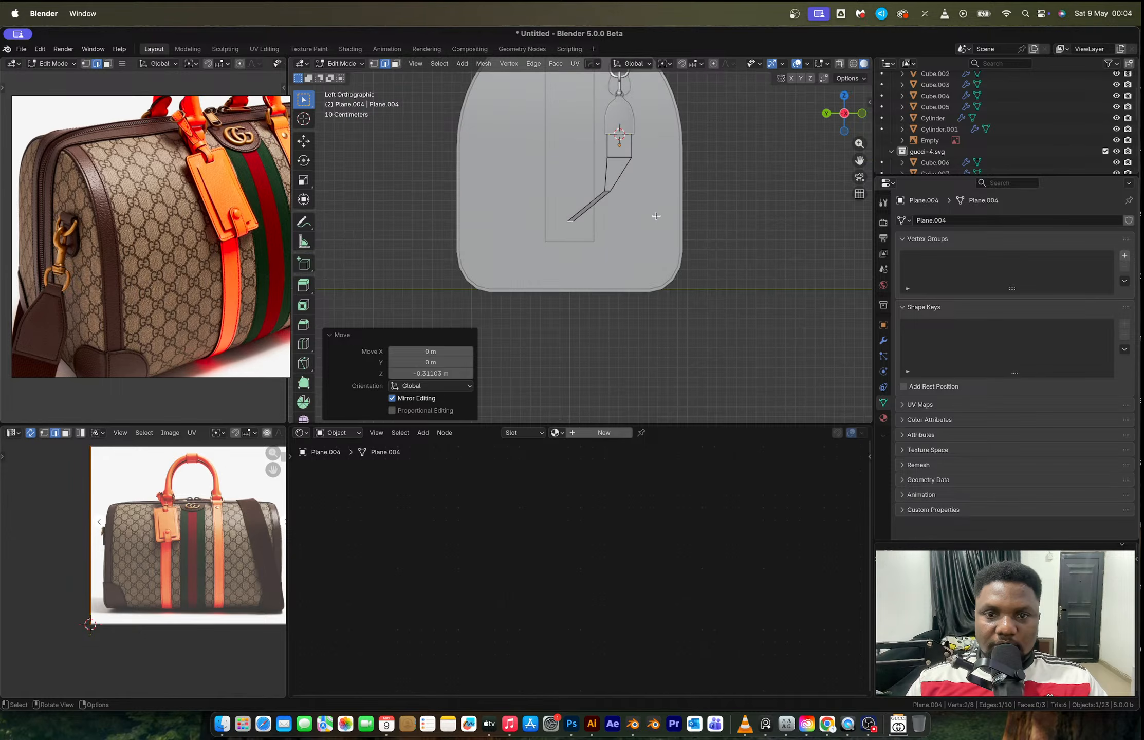
key("e")
left_click(545, 282)
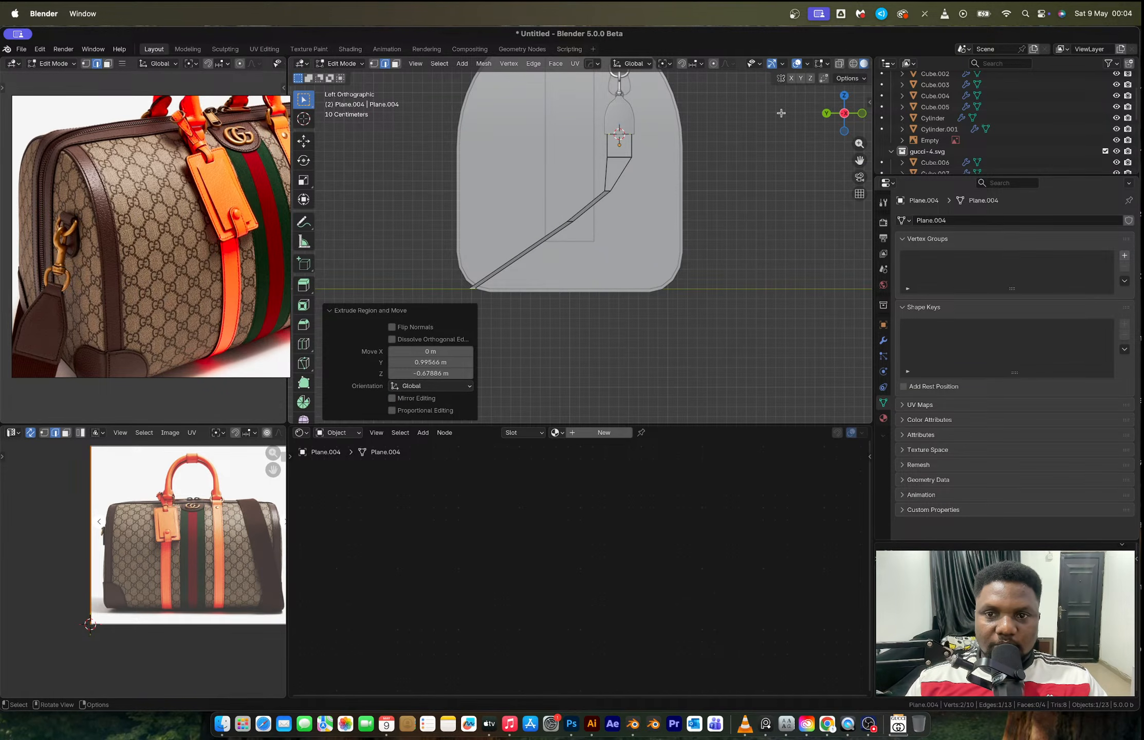
left_click(844, 96)
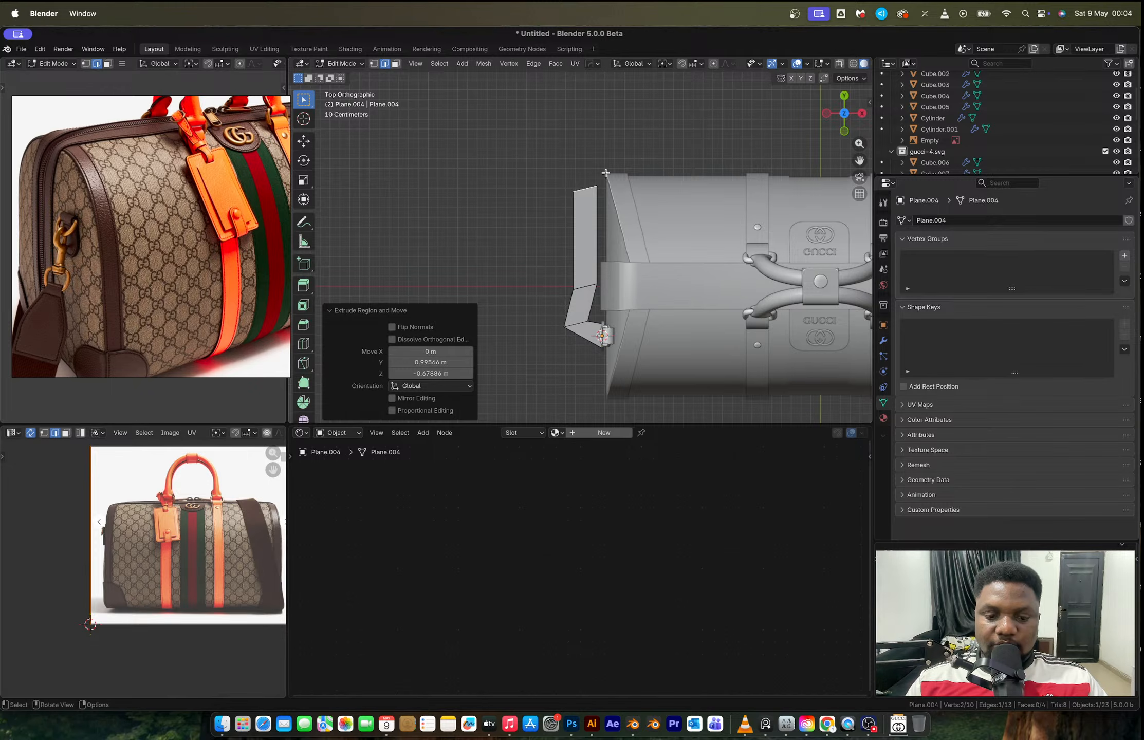
Angle the strap's end edge for the bag corner: rotate it about -62°, scale it about 1.47 and shift it outward about 0.16 m.
key("r")
left_click(637, 205)
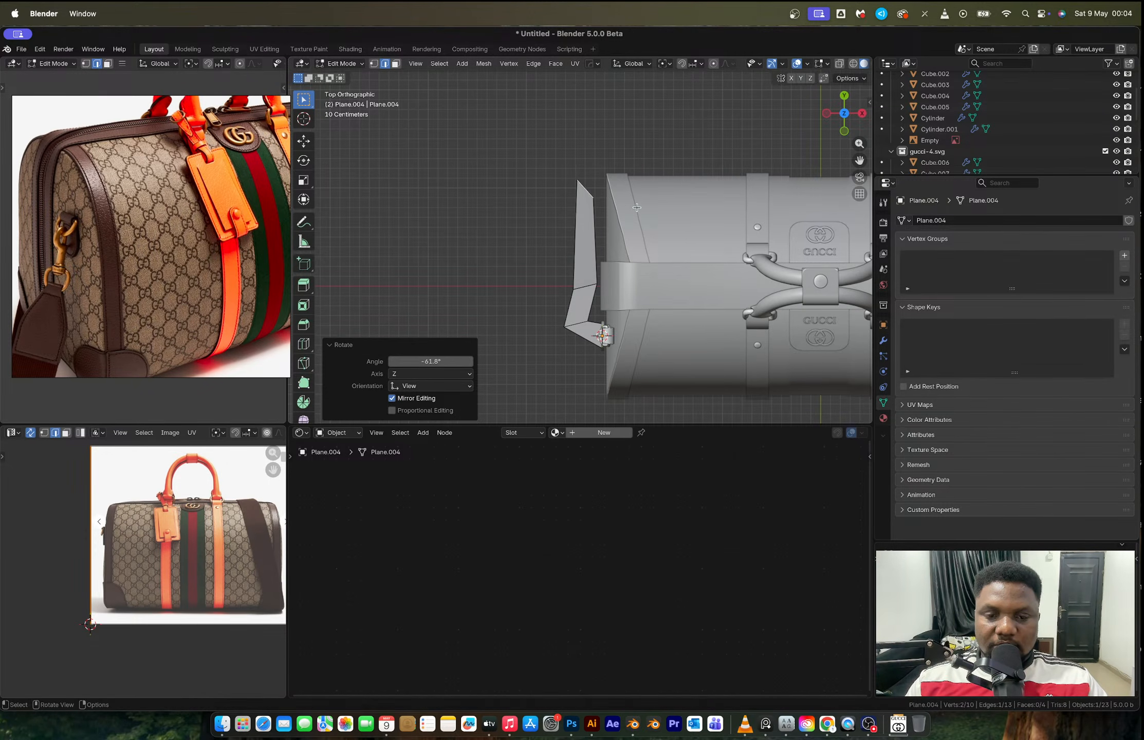
key("s")
left_click(643, 229)
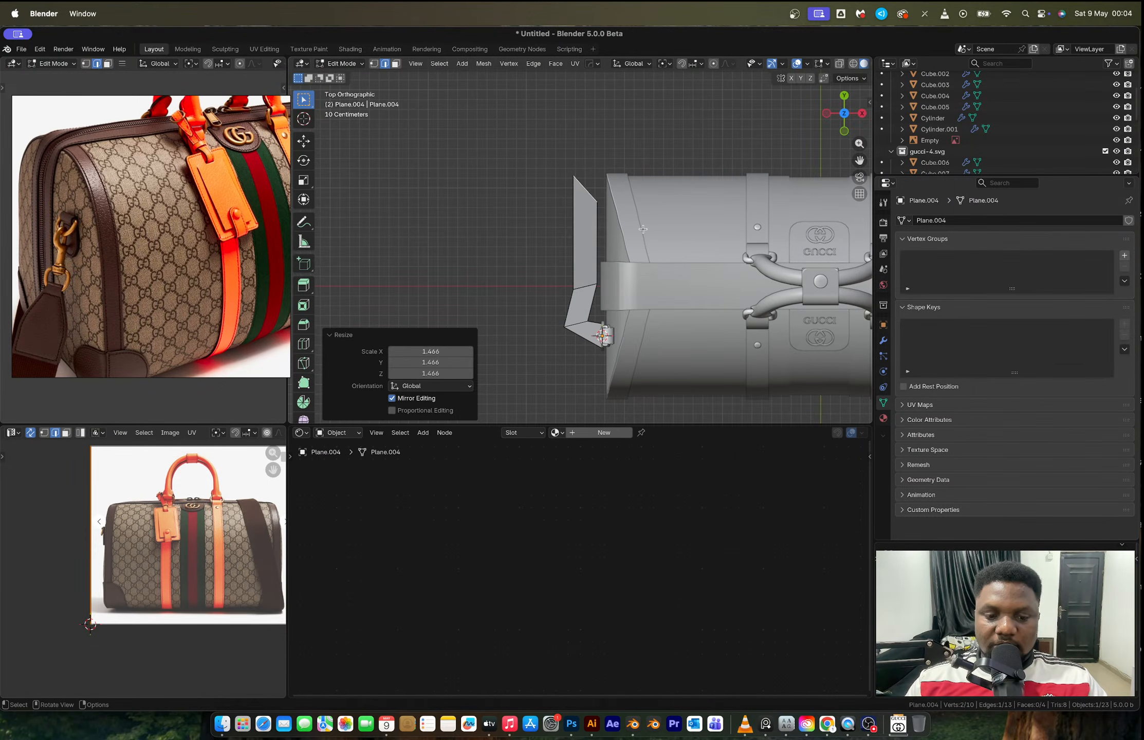
key("g")
left_click(614, 216)
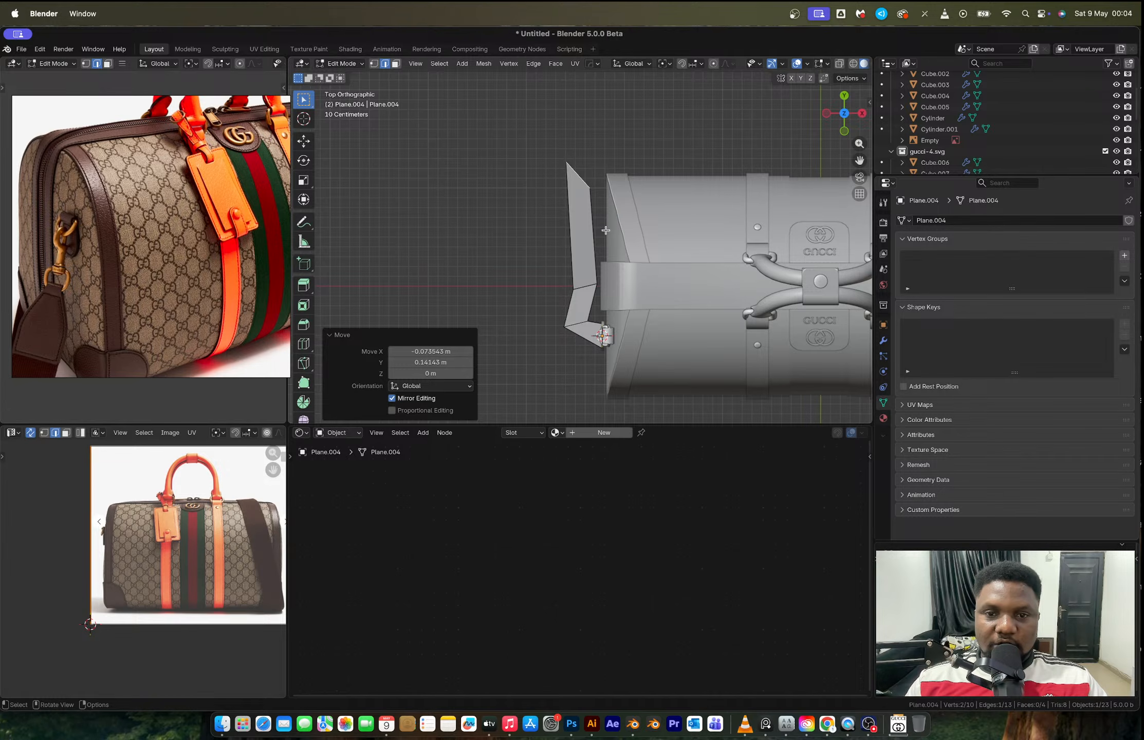
Extrude the strap's end edge diagonally around the bag corner, about 0.21 m in X and 0.28 m in Y, and scale it to about 0.83.
key("e")
left_click(626, 203)
key("s")
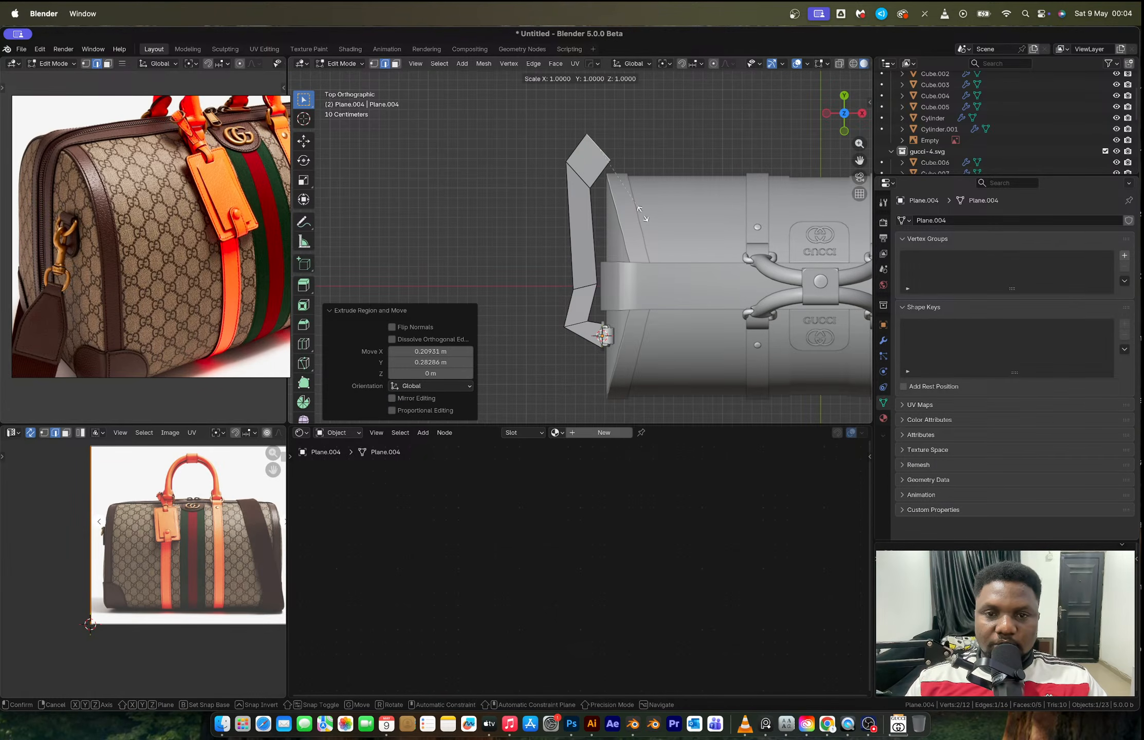
left_click(633, 205)
Extrude the strap's end edge about 0.95 m along the bag's long side and rotate it about -36°.
key("e")
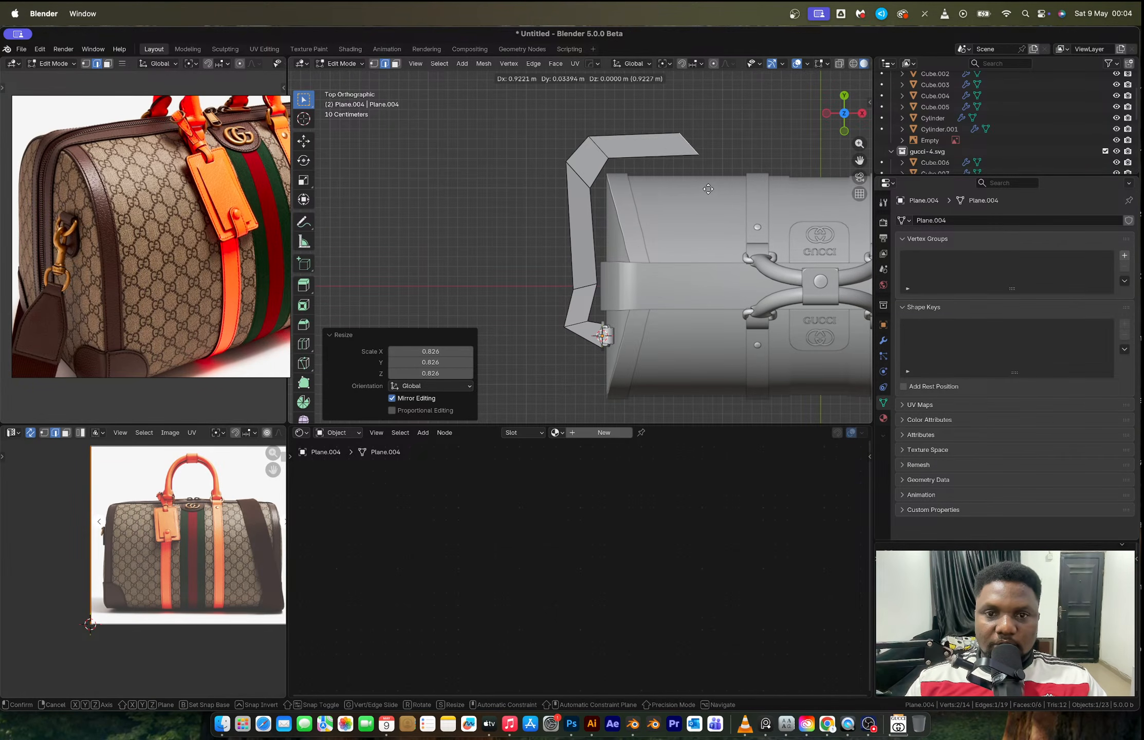
left_click(711, 190)
key("r")
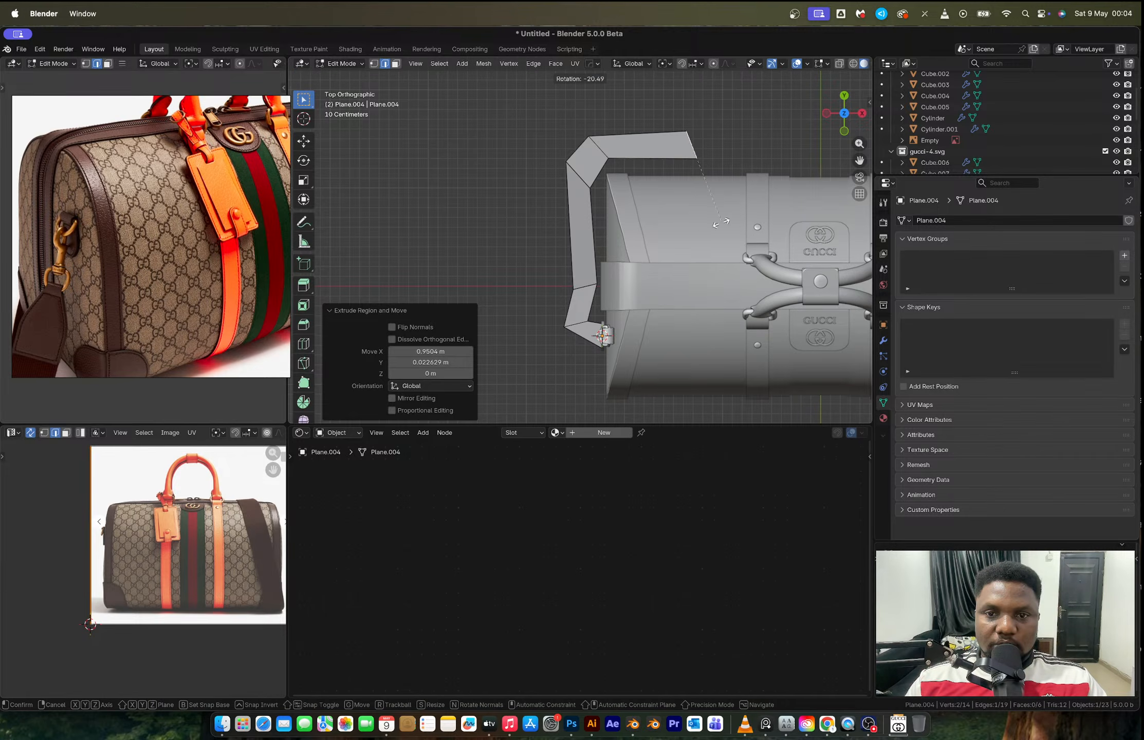
left_click(701, 225)
Try to extrude the strap's end edge diagonally upward, about 1.08 m in X and 1.14 m in Z.
left_click(844, 97)
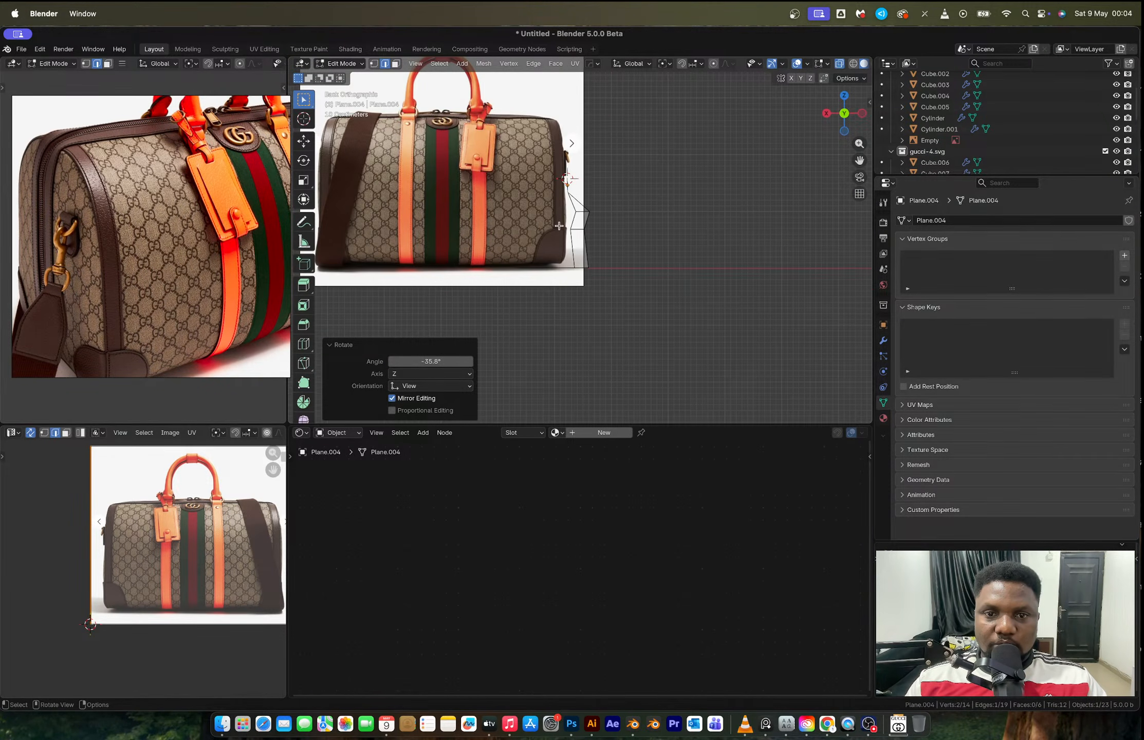
middle_click_drag(559, 226, 630, 277)
key("e")
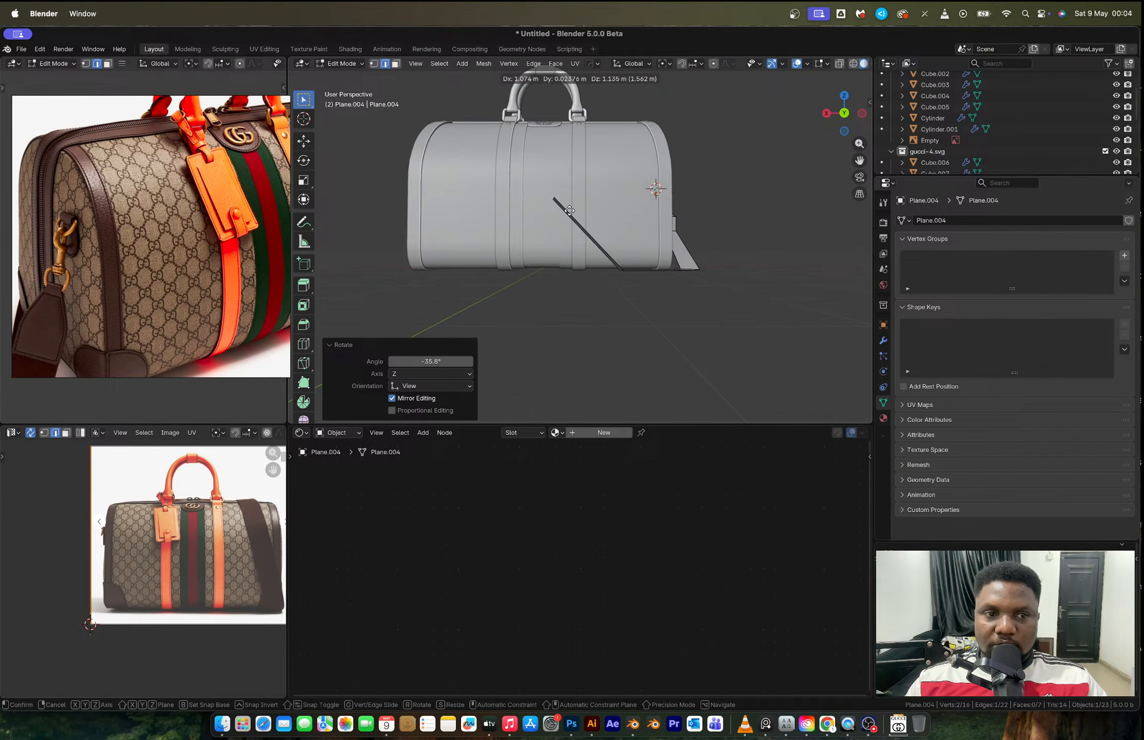
left_click(567, 211)
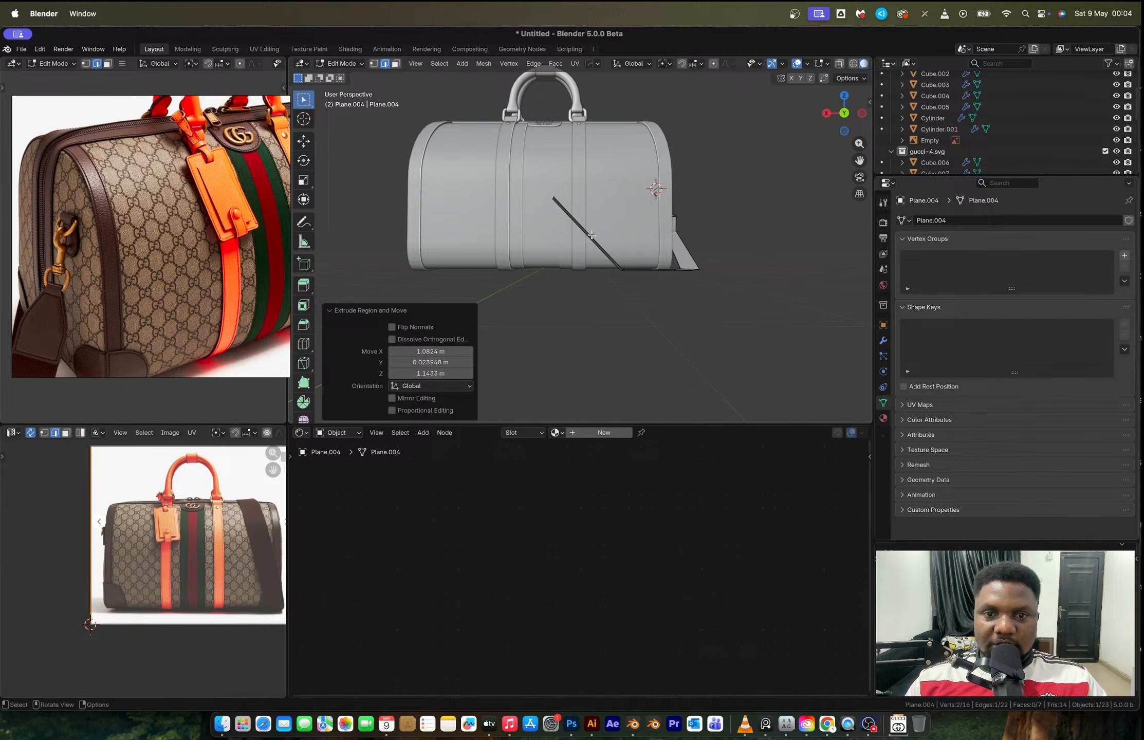
key("super+z")
From the top view, move the strap's end edge about -0.31 m in X and -0.20 m in Y, and rotate it about -65°.
middle_click_drag(592, 235, 643, 284)
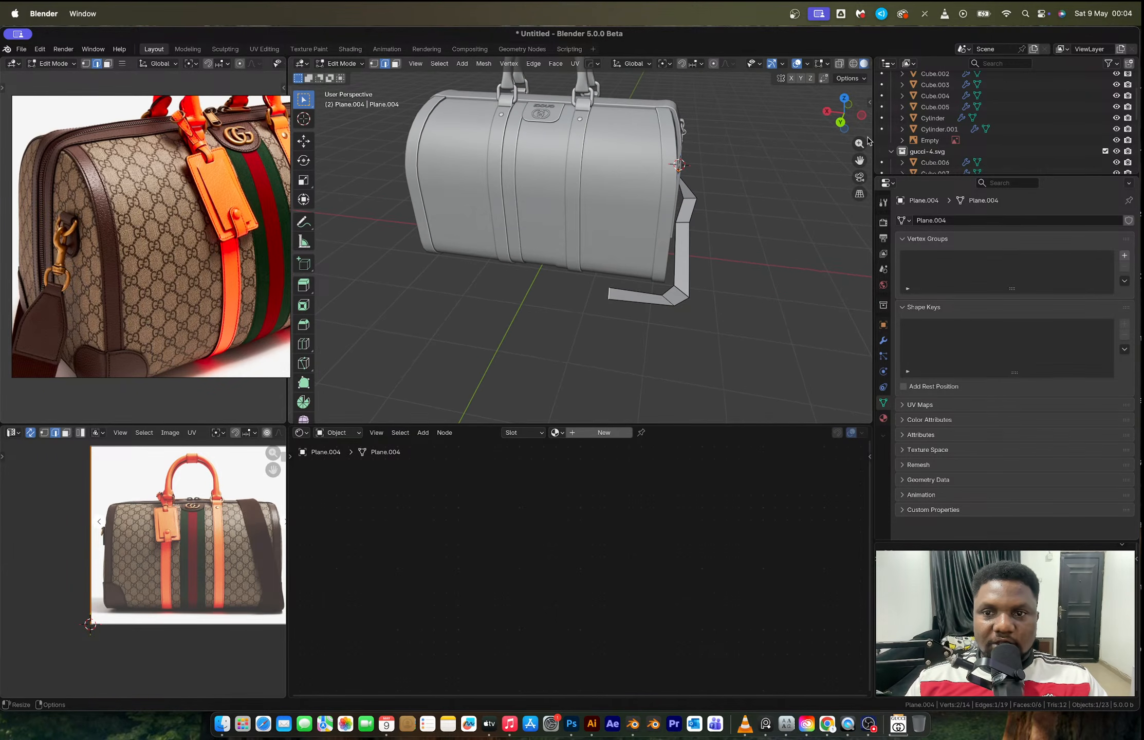
left_click(848, 106)
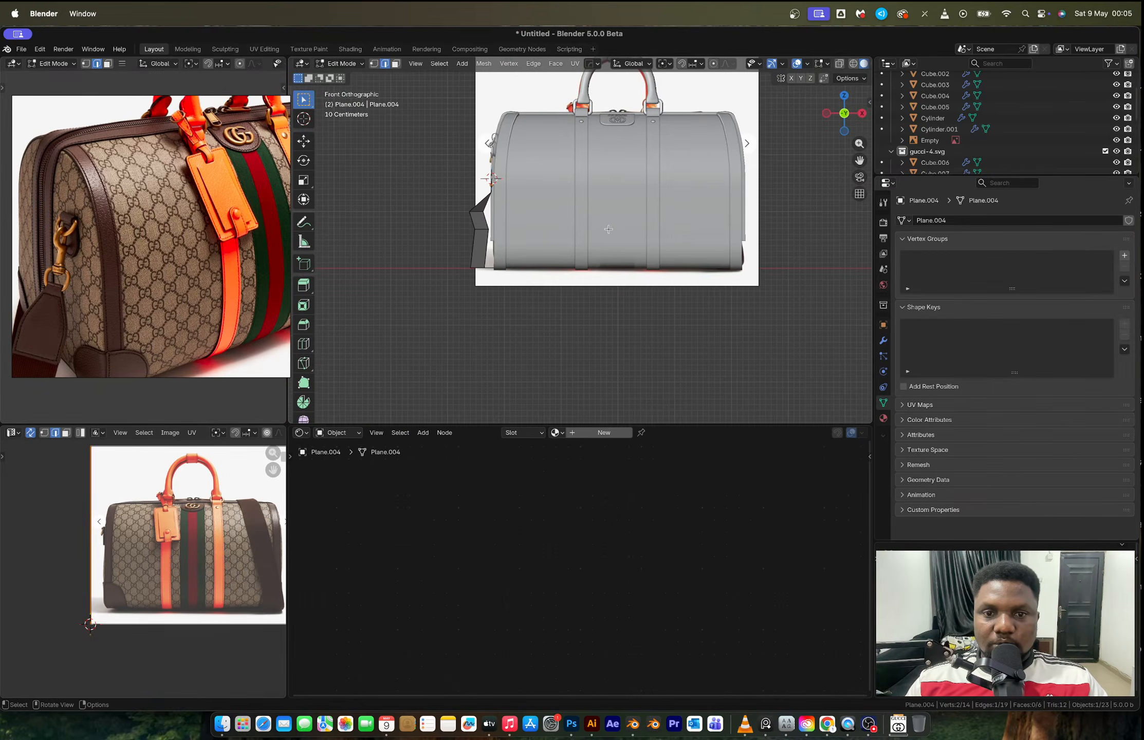
left_click(844, 96)
scroll(604, 222, "up", 5)
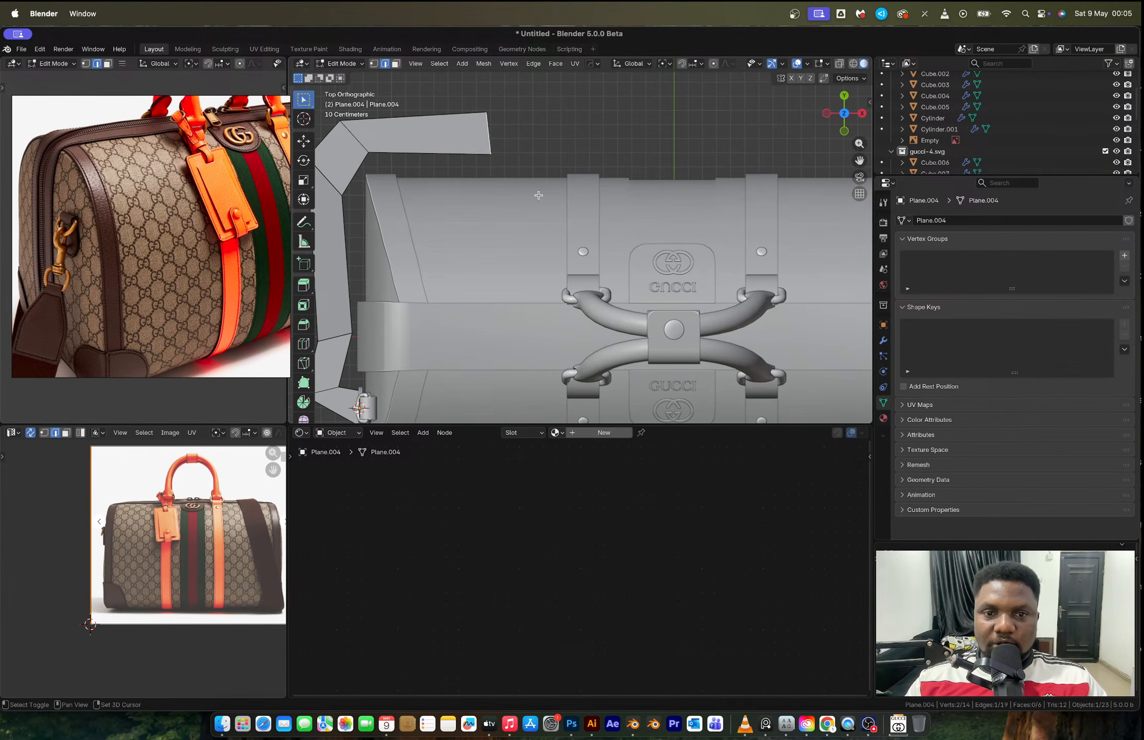
key("g")
left_click(503, 177)
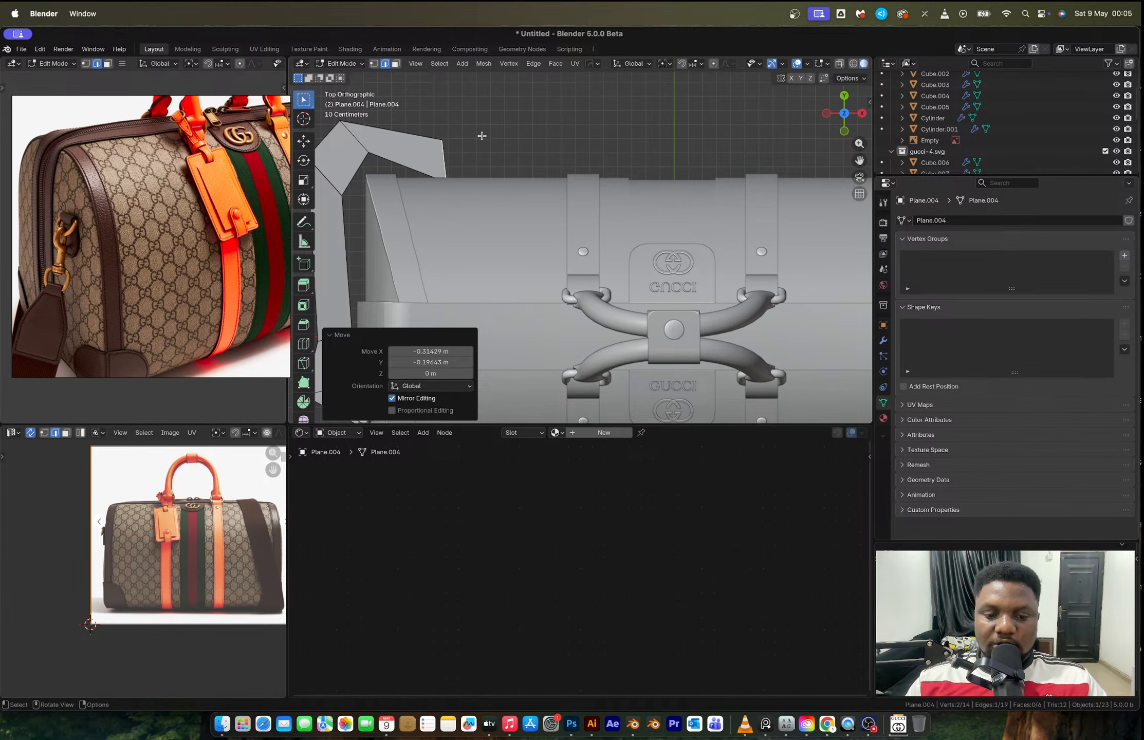
key("r")
left_click(532, 212)
From the left view, rotate the strap's end edge about 82° and raise it about 0.55 m, shifting it about -0.11 m in Y.
middle_click_drag(532, 213, 638, 211)
left_click(852, 118)
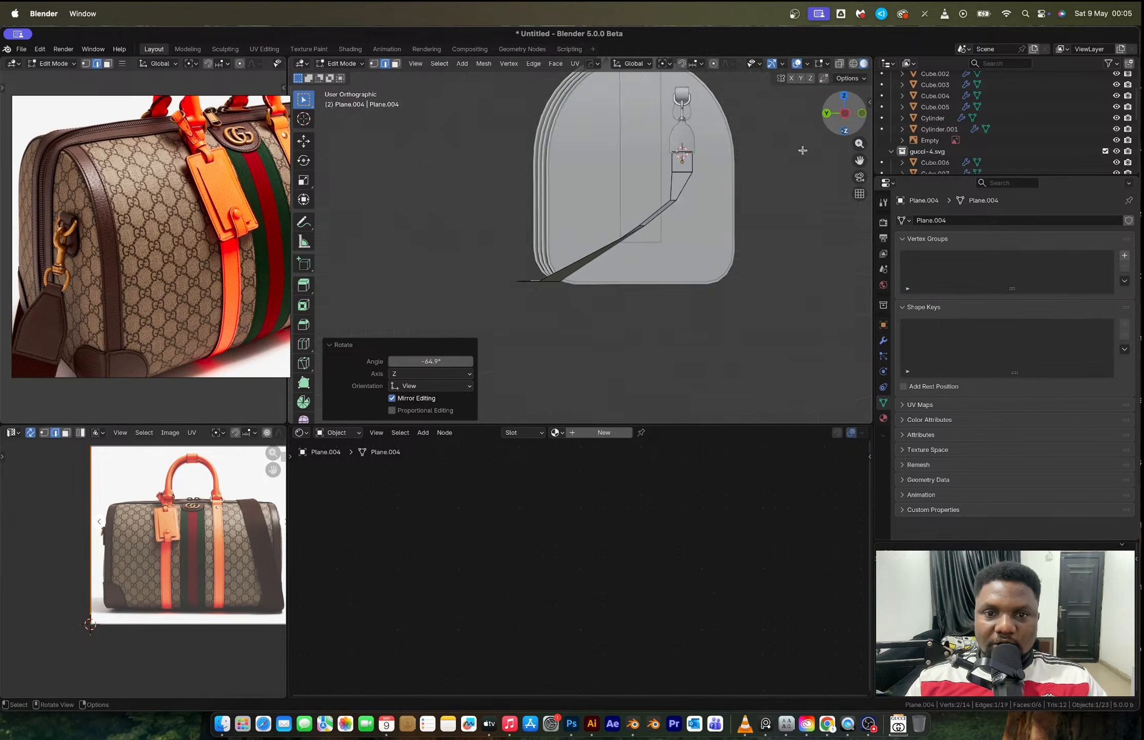
scroll(558, 279, "up", 3)
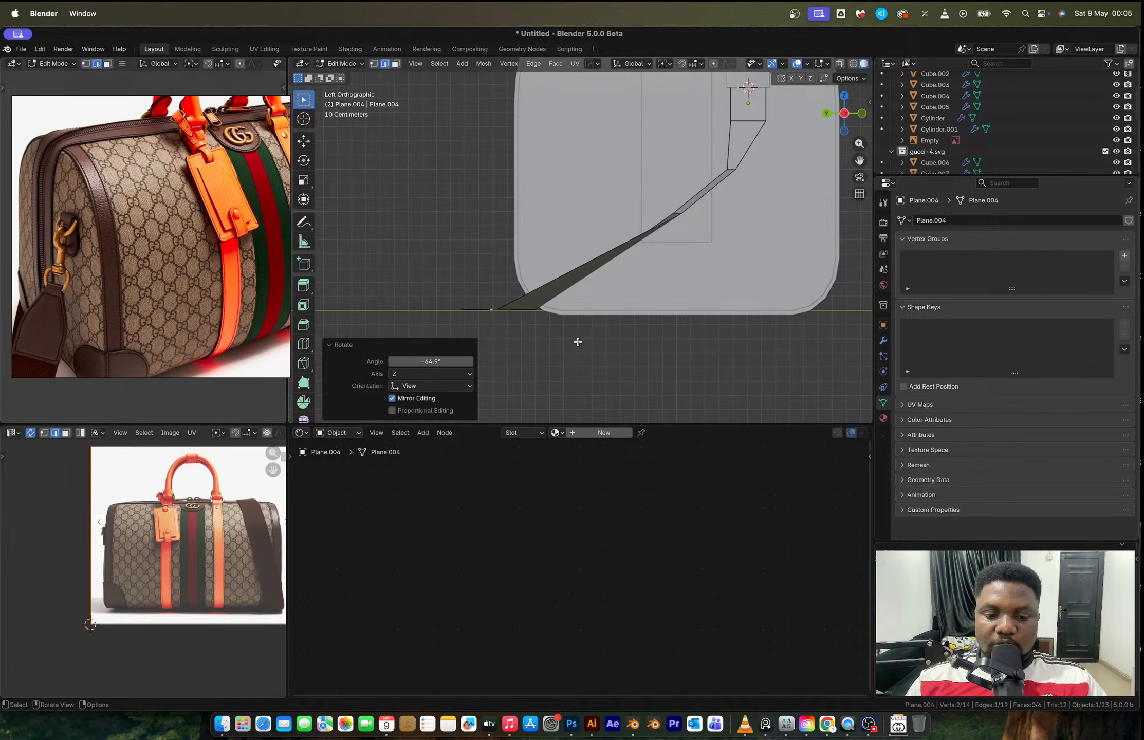
key("r")
left_click(546, 233)
key("g")
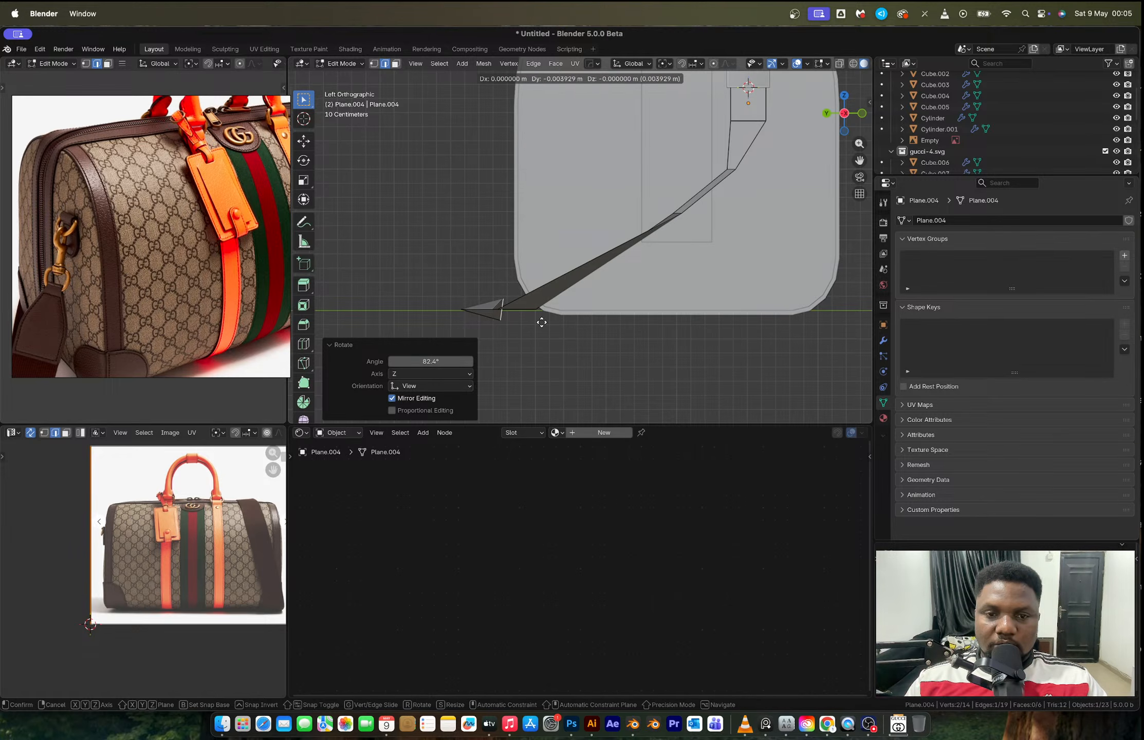
left_click(555, 245)
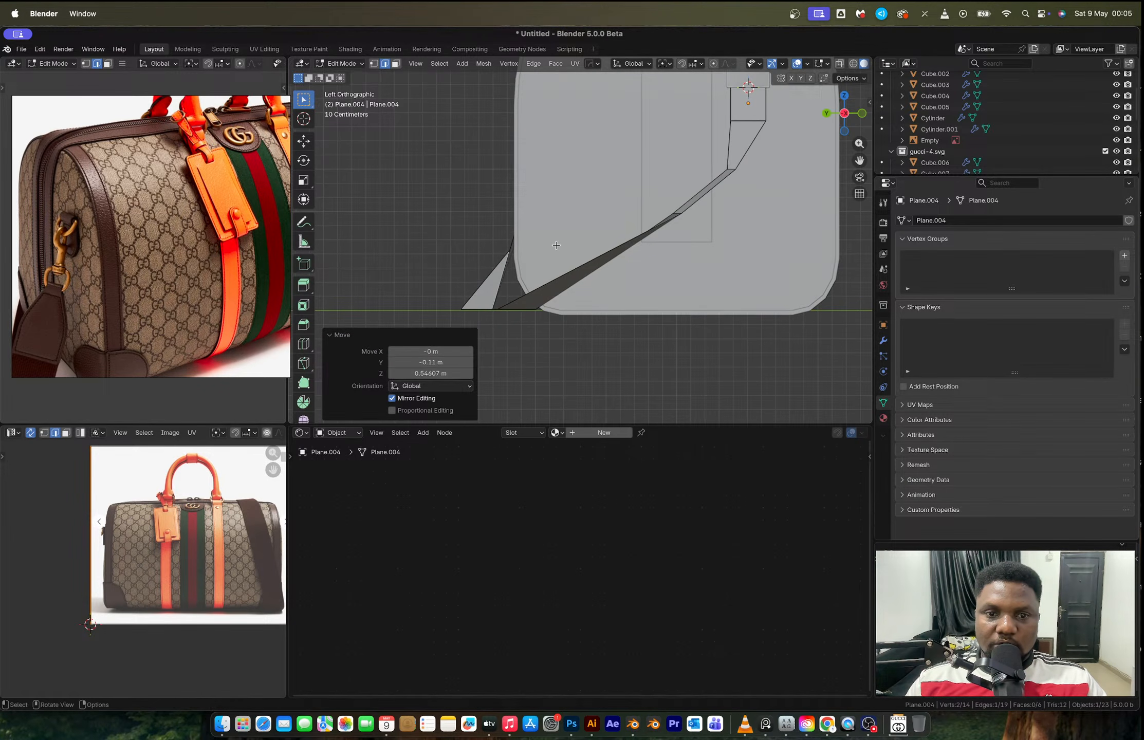
Try to dissolve the strap edge where the band turns upward at the bag's lower corner.
middle_click_drag(555, 245, 627, 283)
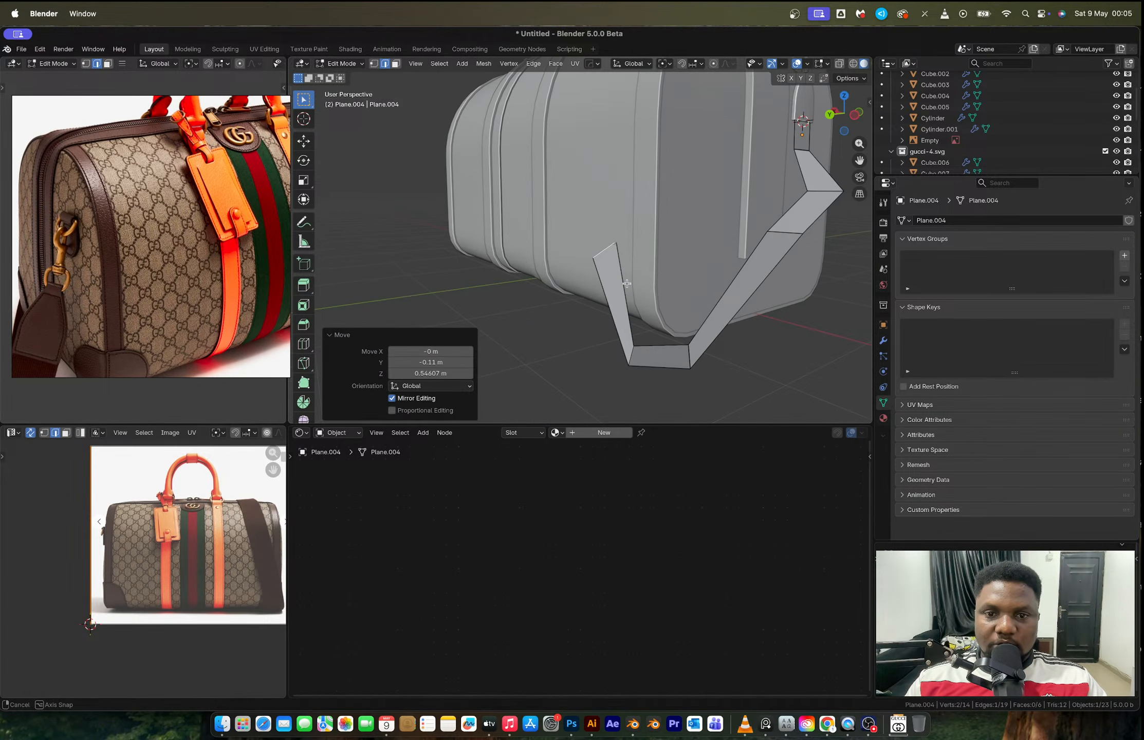
left_click(632, 354)
key("x")
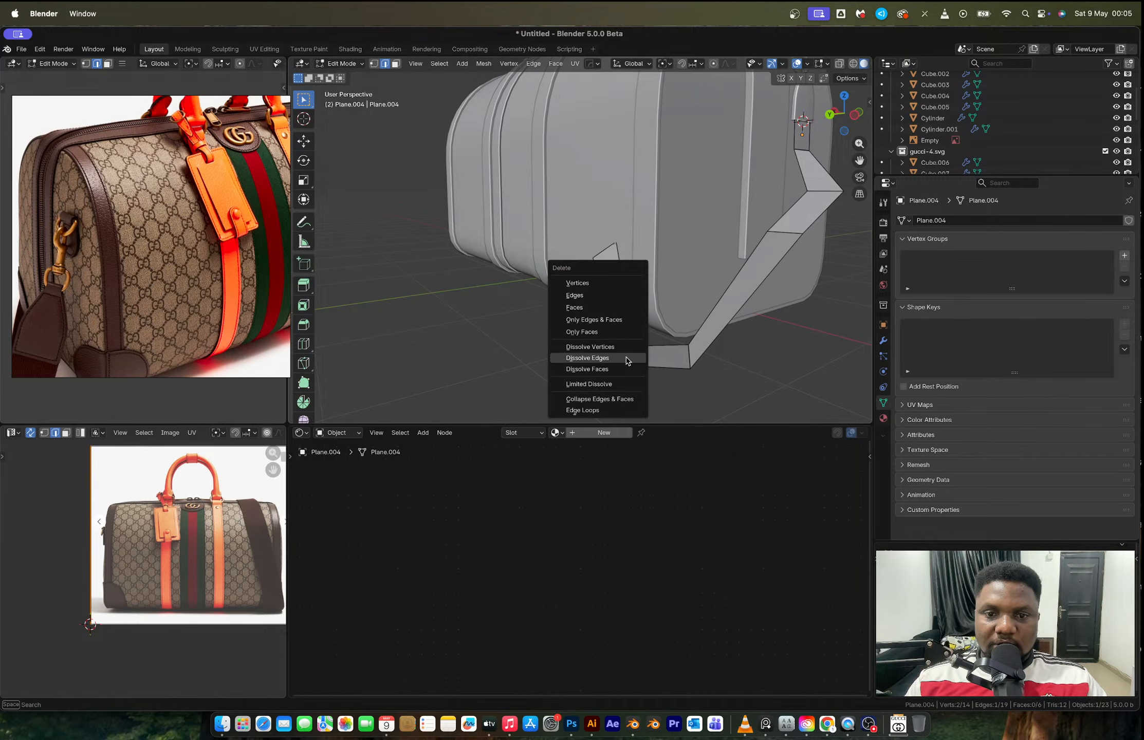
left_click(627, 360)
middle_click_drag(629, 343, 582, 345)
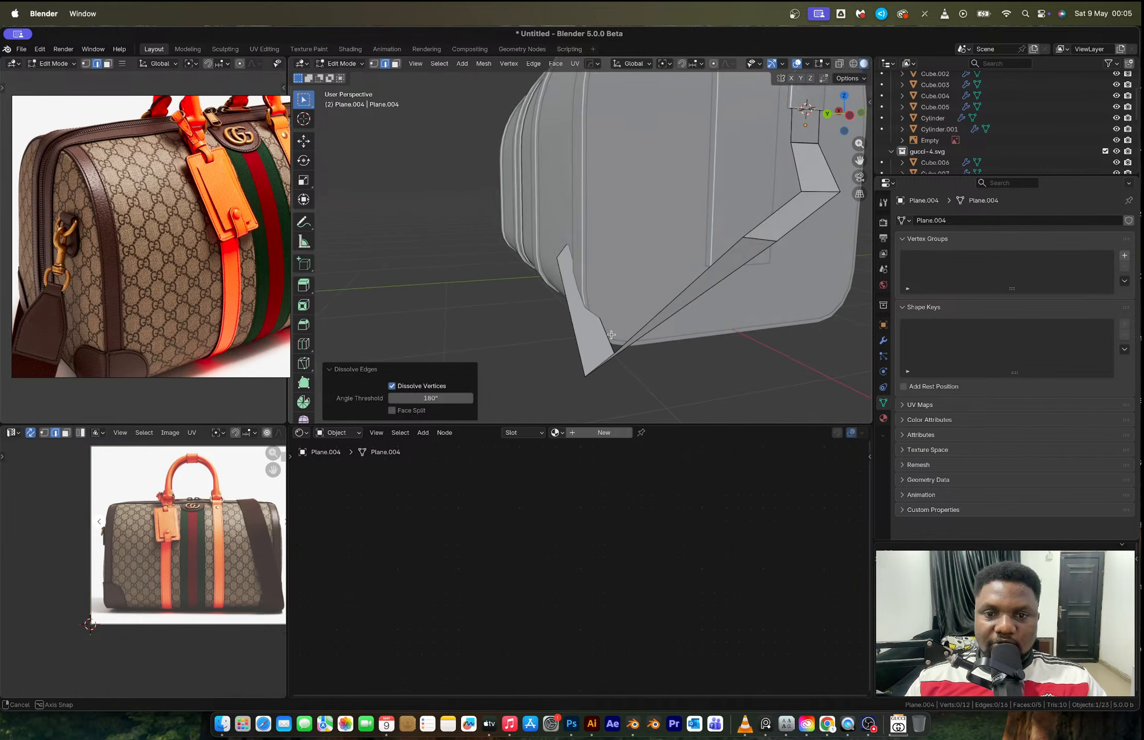
key("super+z")
Raise the strap's lower corner edge about 0.28 m, shift it about -0.13 m in Y, and rotate it about -49° around X.
key("g")
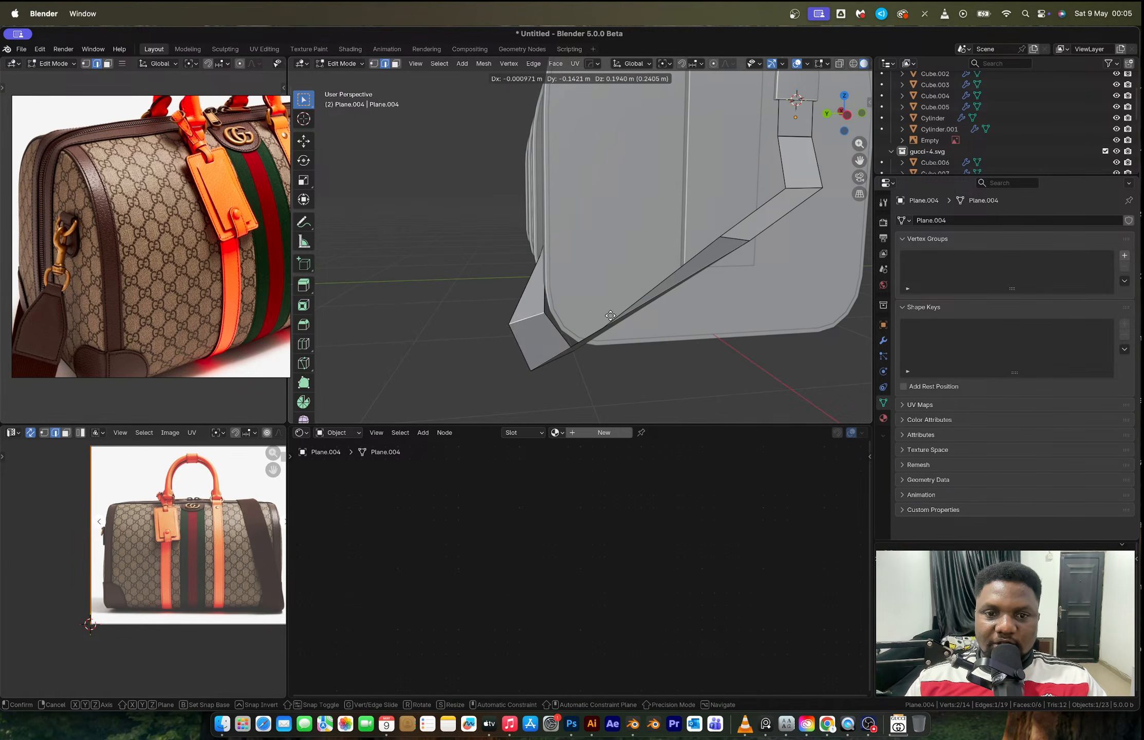
left_click(607, 302)
middle_click_drag(607, 302, 638, 323)
key("r")
key("y")
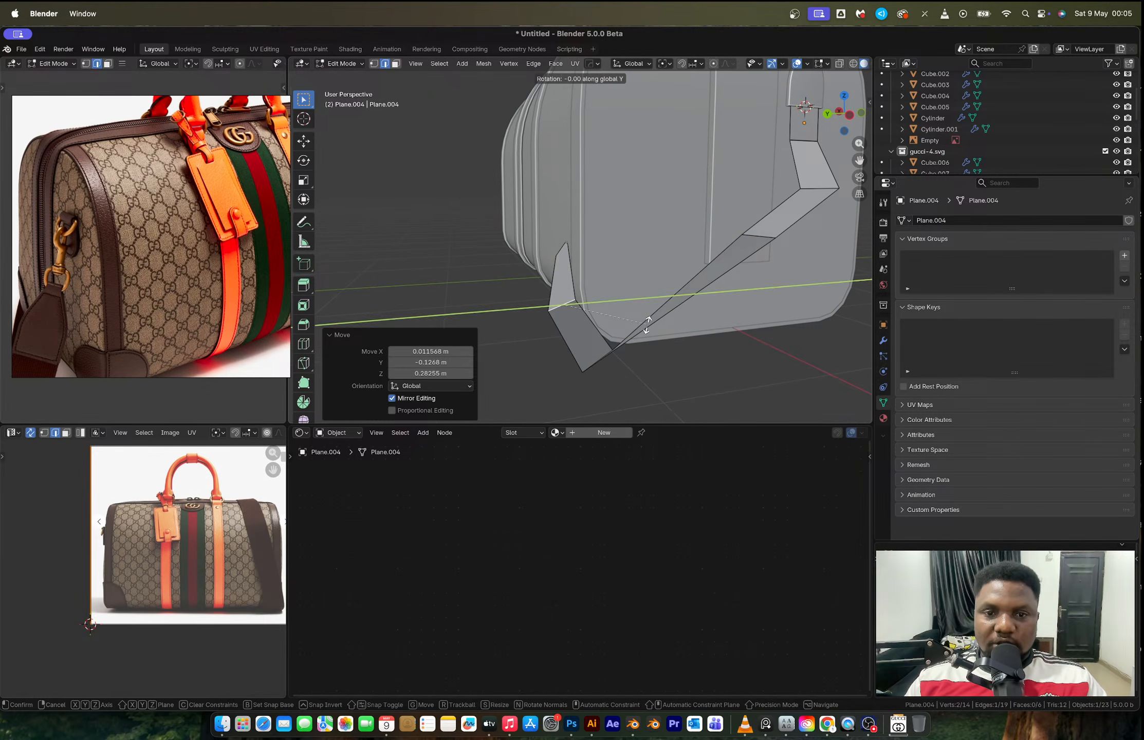
key("x")
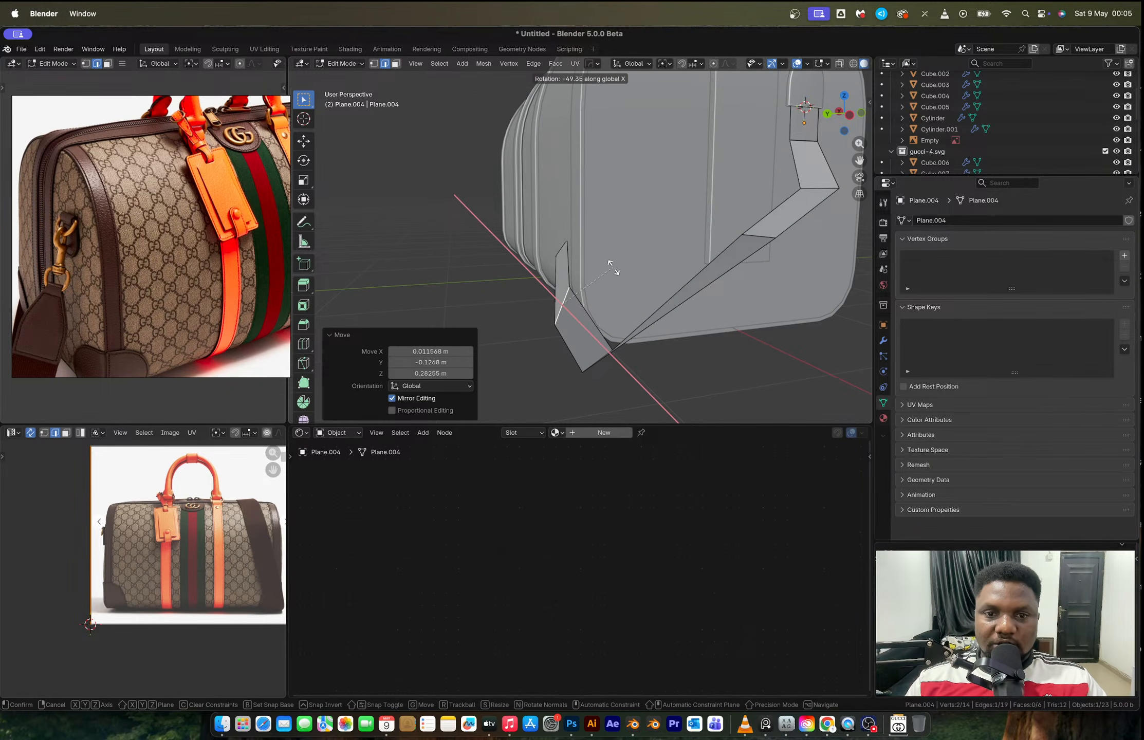
left_click(611, 267)
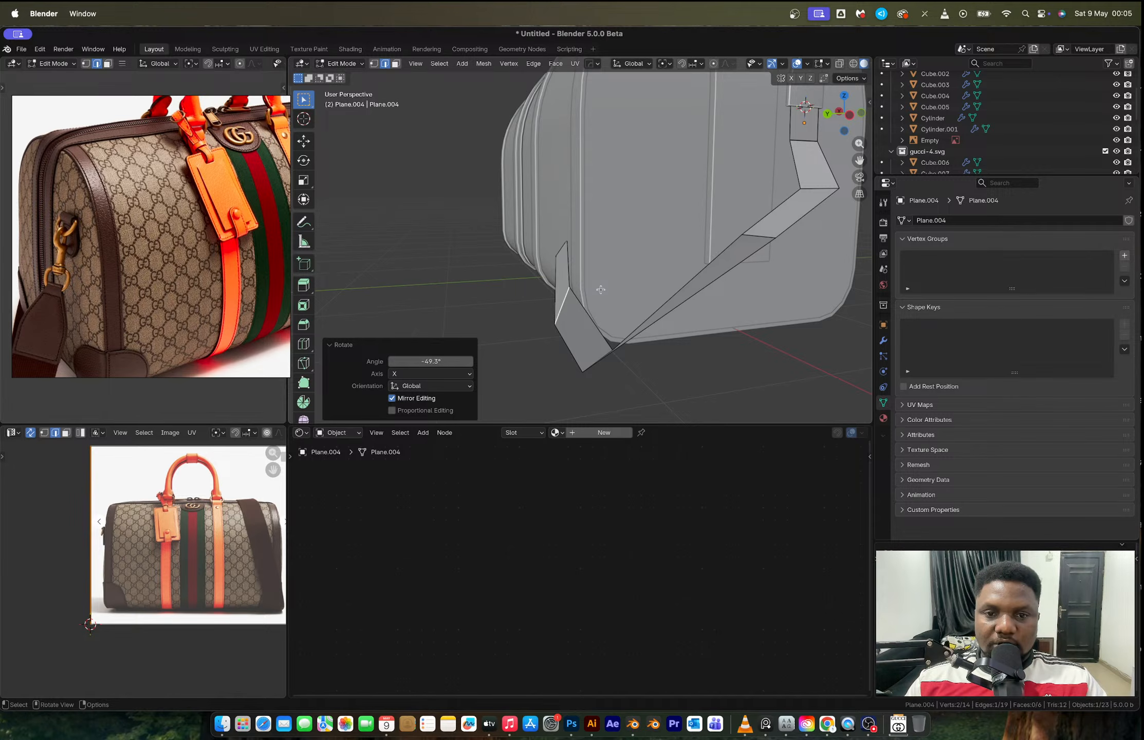
Nudge the same strap corner edge slightly upward, by about 0.08 m.
middle_click_drag(601, 290, 587, 294)
key("t")
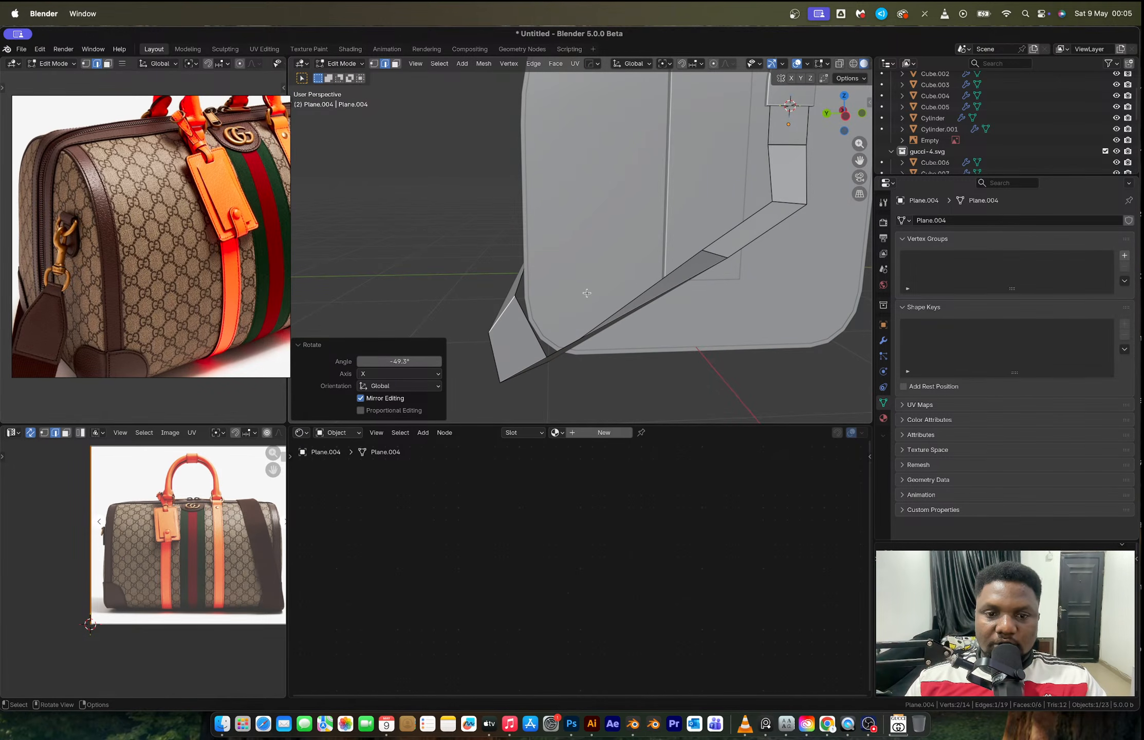
key("g")
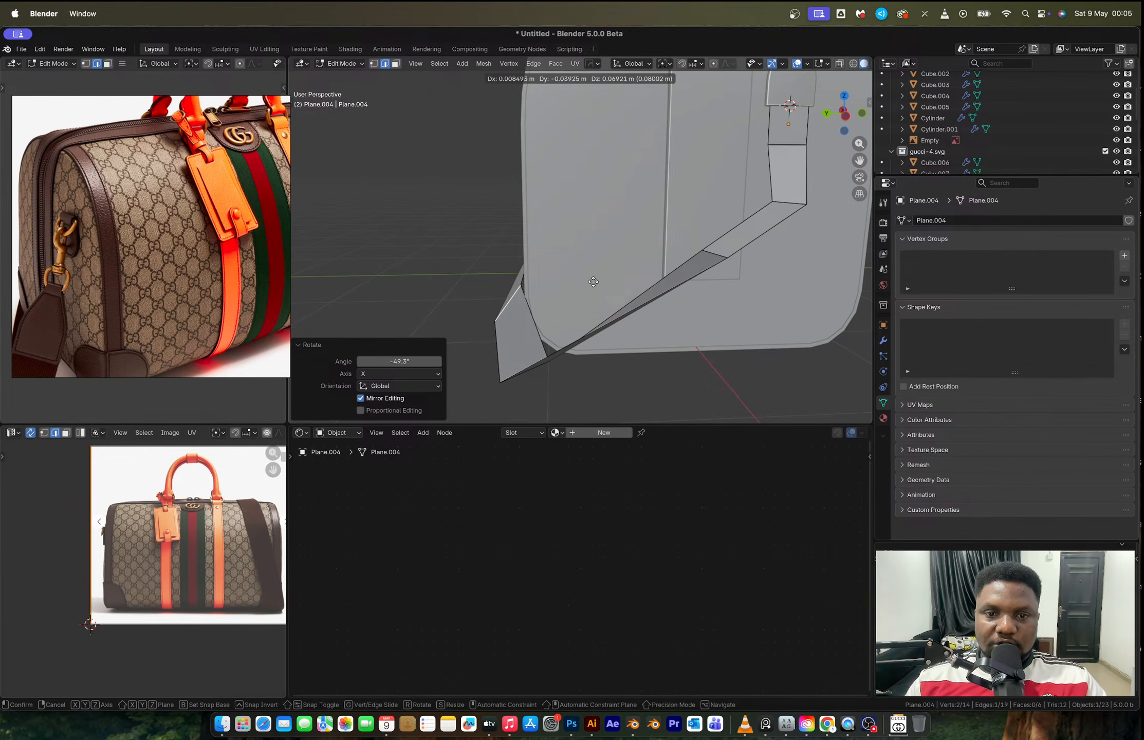
left_click(594, 282)
key("t")
Lower the strap's mid edge beside the bag's end panel about 0.77 m along Z and return to Object Mode.
middle_click_drag(595, 283, 643, 371)
left_click(630, 367)
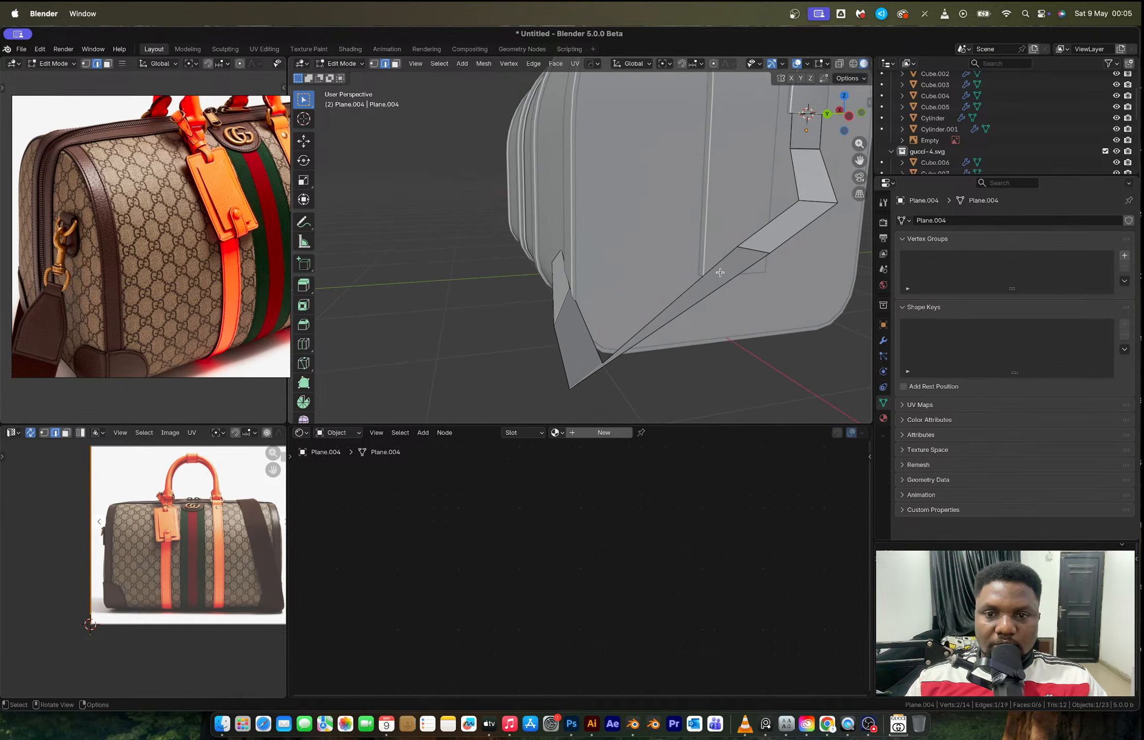
key("e")
key("z")
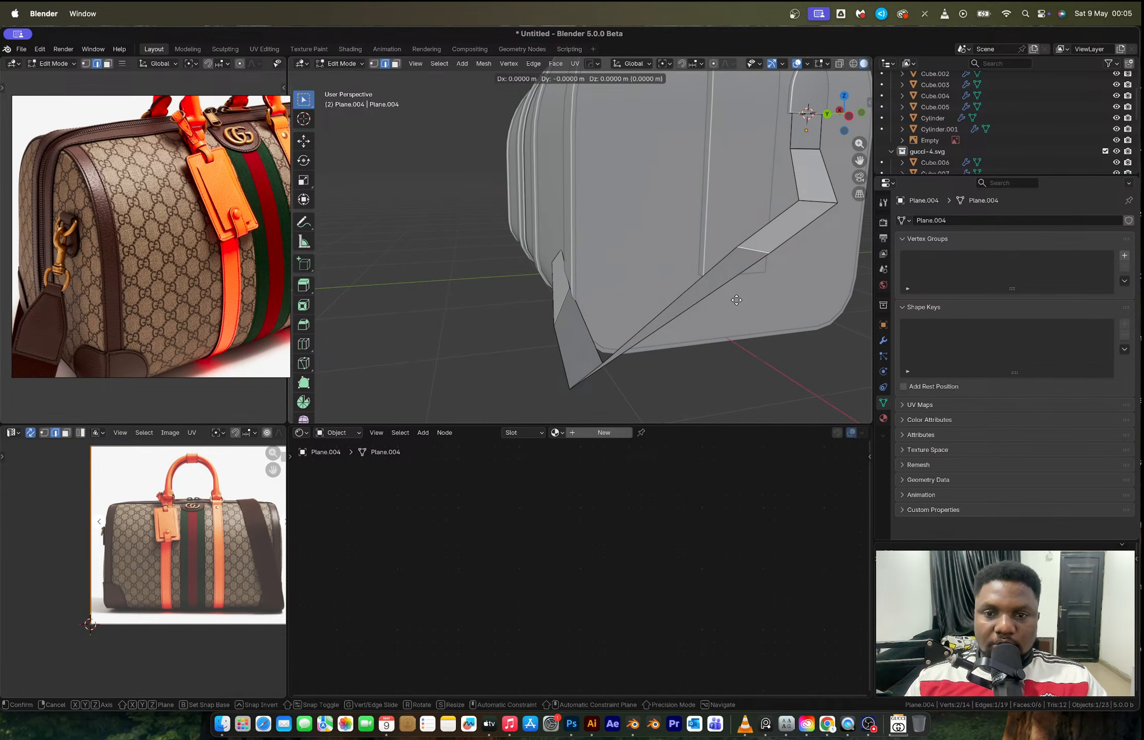
left_click(736, 412)
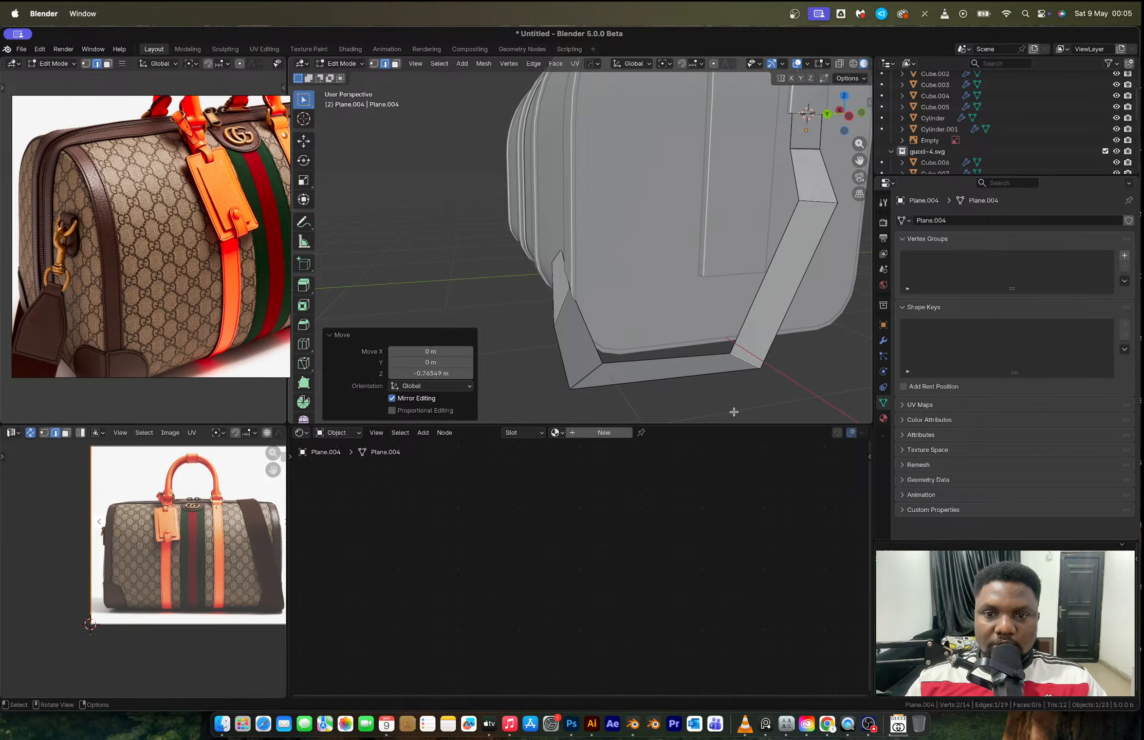
key("Tab")
middle_click_drag(677, 329, 648, 333)
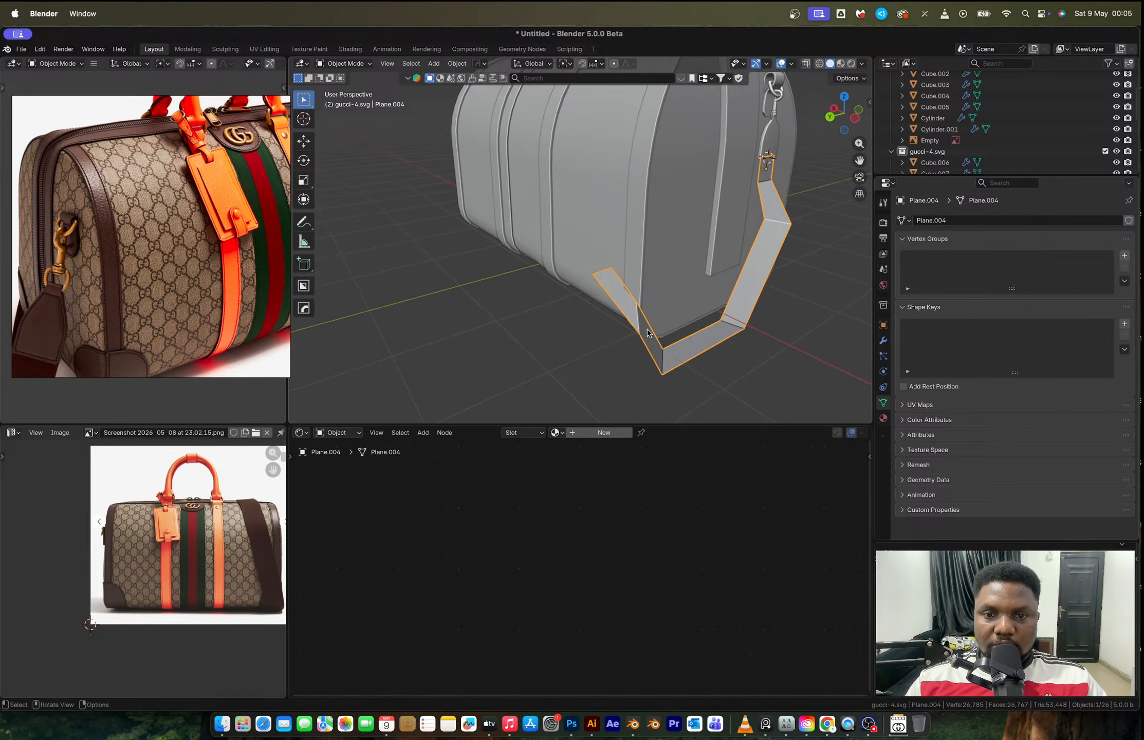
Raise the two inner vertices of the strap's last segment about 0.16 m each along Z.
key("Tab")
left_click(636, 303)
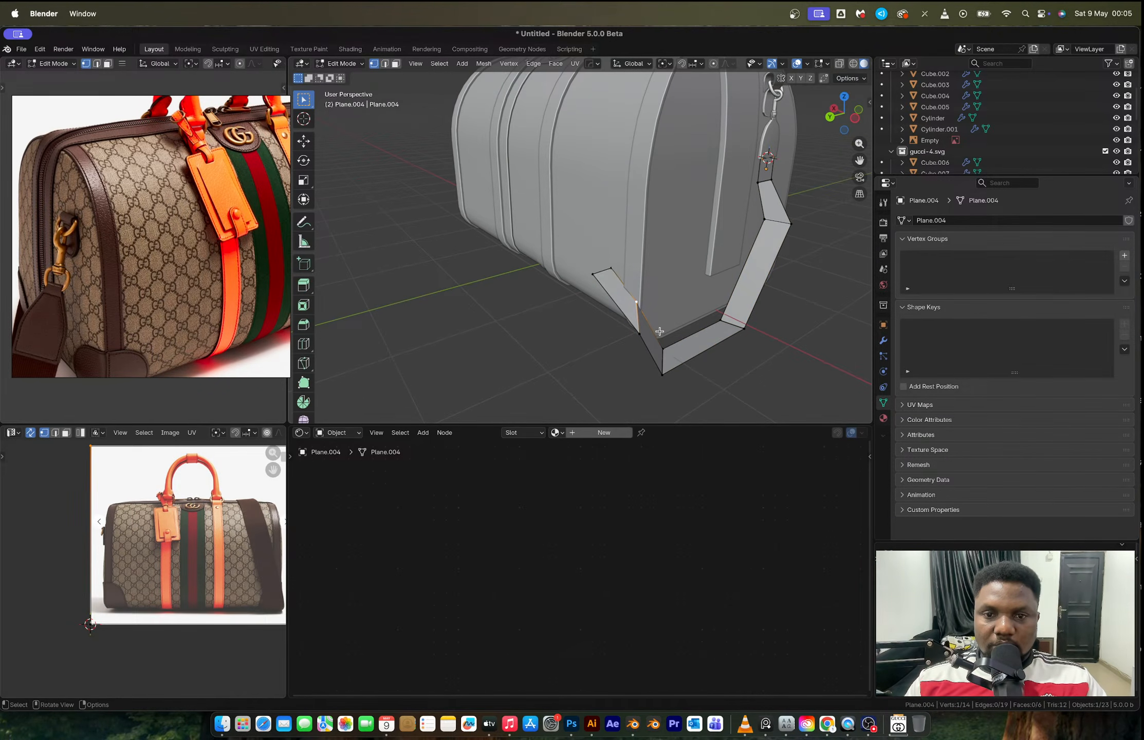
key("g")
key("z")
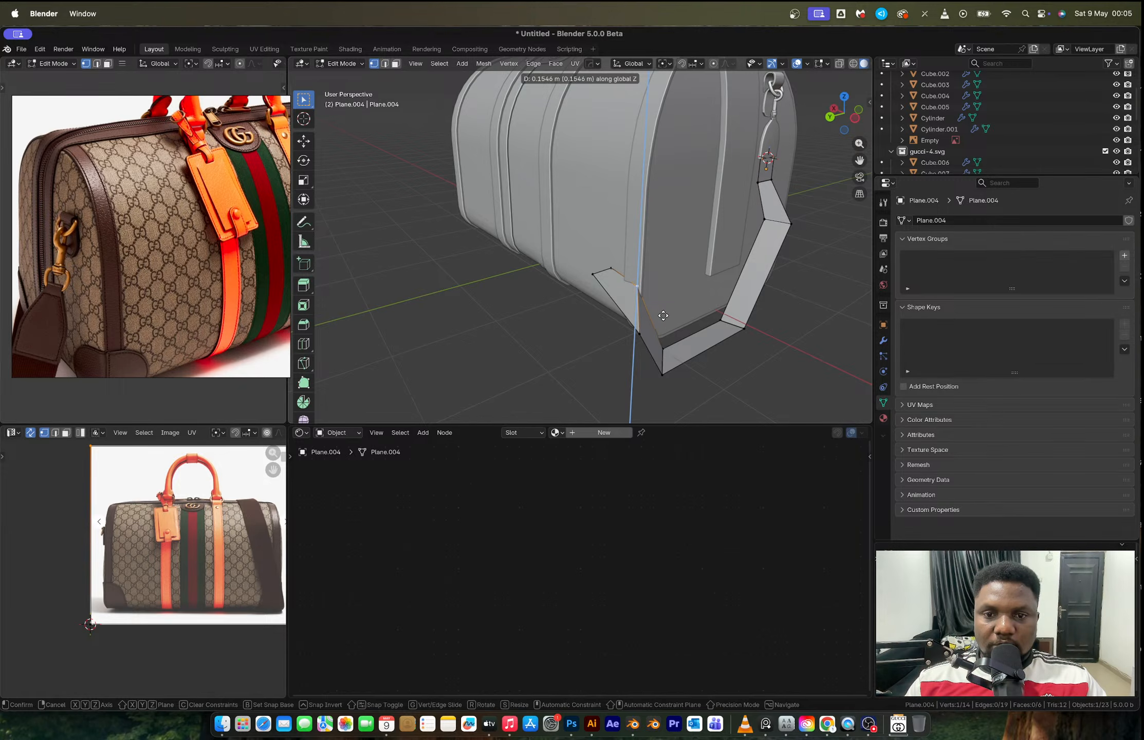
left_click(663, 316)
left_click(608, 271)
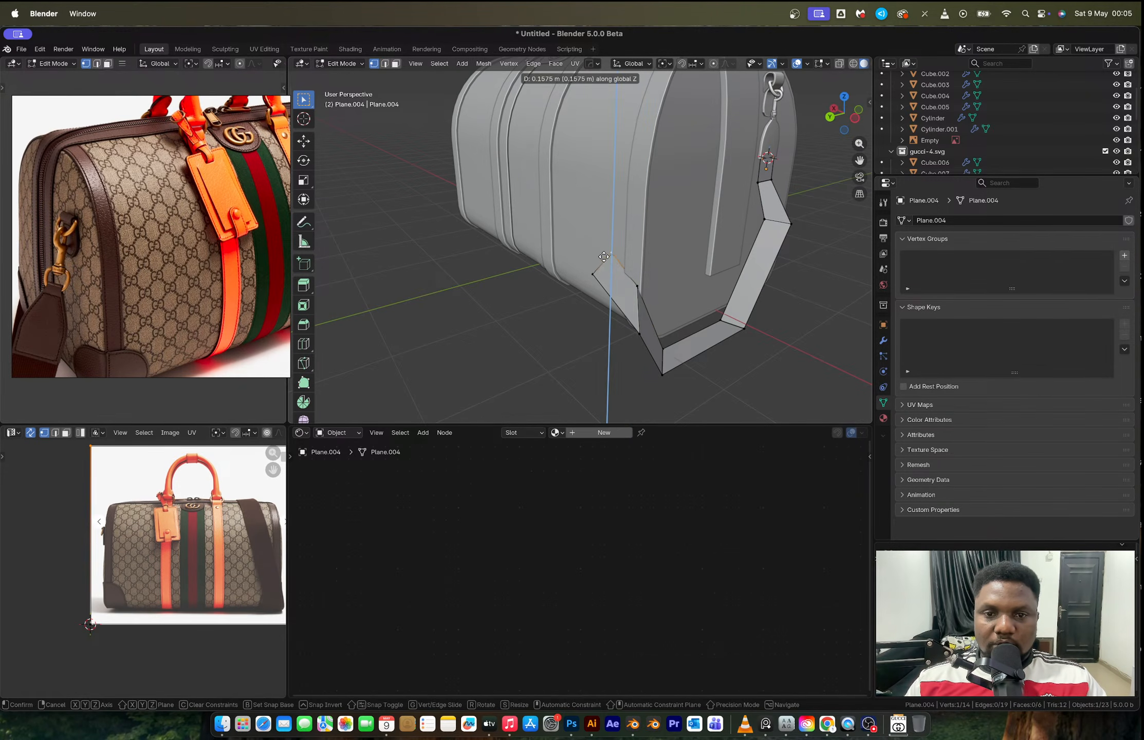
left_click(604, 256)
Smooth the strap with a level 1 Subdivision Surface modifier and resume editing its mesh.
key("2")
left_click(602, 262)
middle_click_drag(624, 296, 663, 329)
key("Tab")
key("ctrl+1")
key("Tab")
scroll(660, 300, "up", 3)
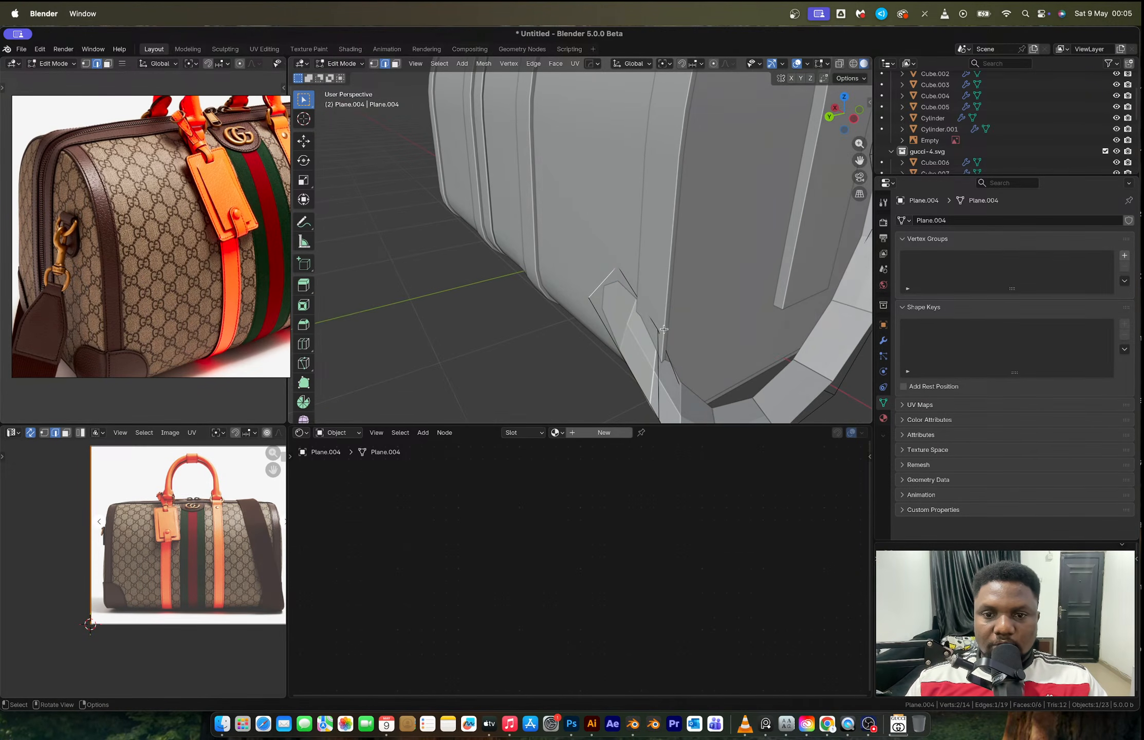
Move the strap's upper vertex at the bag's bottom corner slightly outward from the bag along Y.
key("1")
left_click(658, 329)
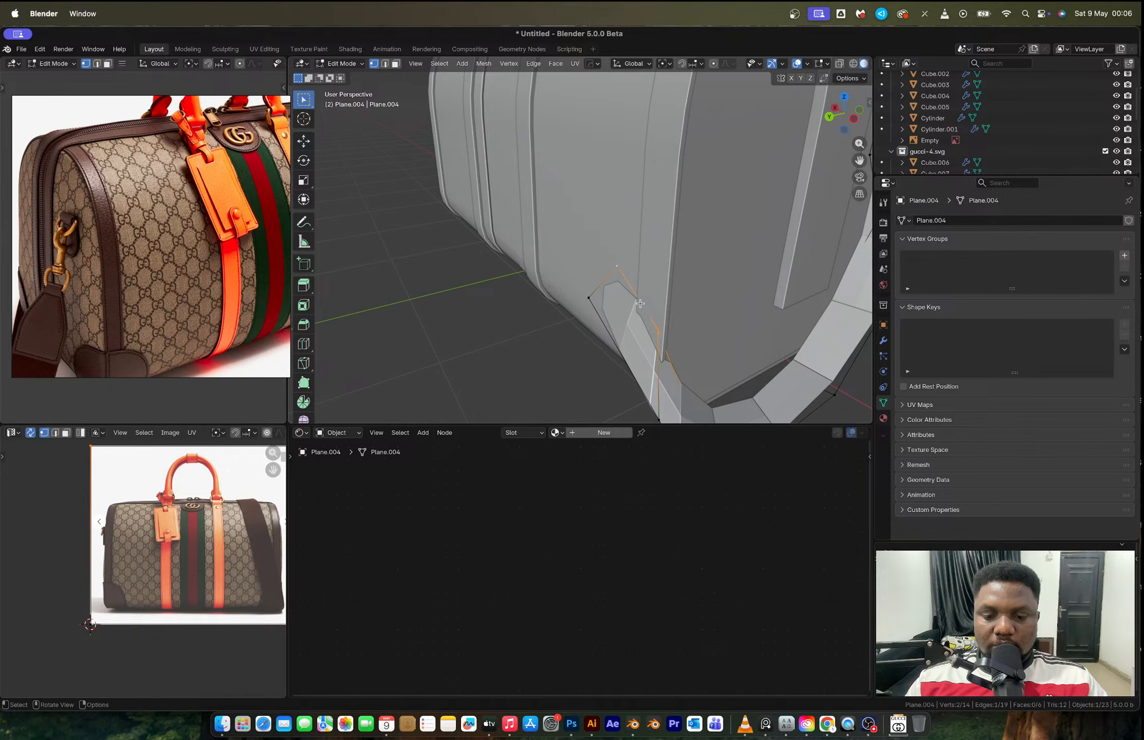
key("g")
key("y")
left_click(632, 304)
Shift a single upper vertex at the strap's corner bend by about -0.10 m along X, and check it in Object Mode.
middle_click_drag(633, 304, 658, 267)
left_click(658, 267)
key("g")
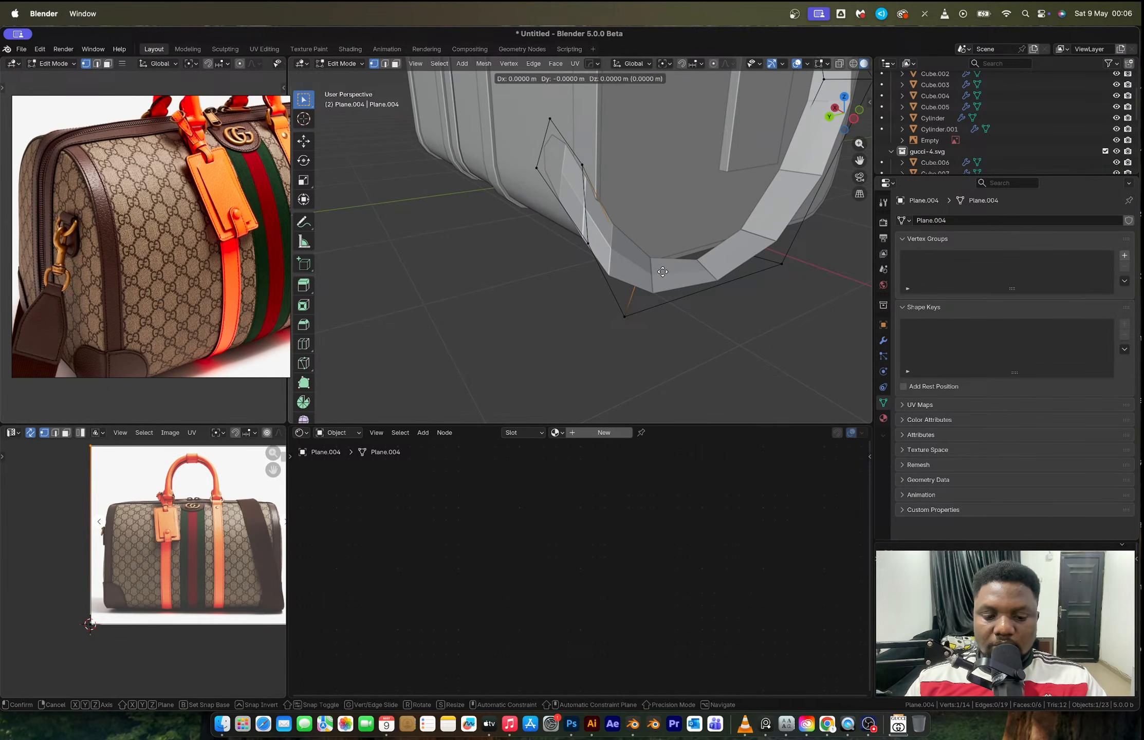
key("x")
left_click(673, 285)
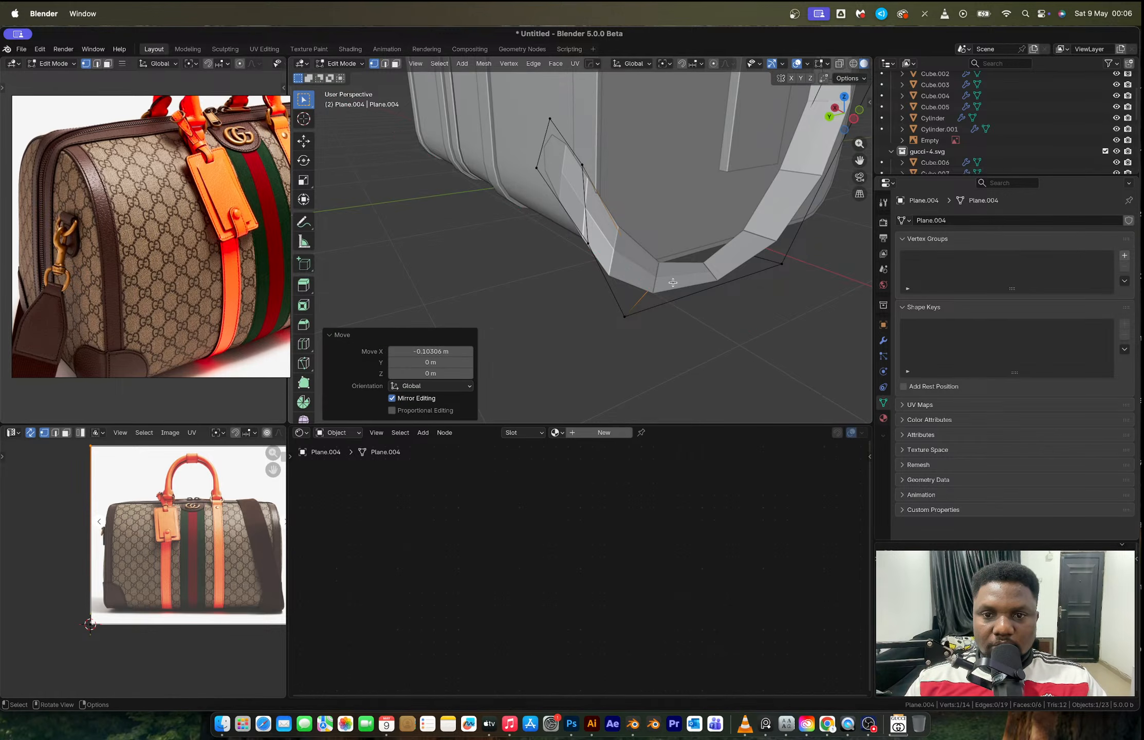
middle_click_drag(672, 285, 613, 286)
key("Tab")
In top view, extrude the strap's end edge twice along the bag's long side, about 0.45 m and 0.36 m along X.
key("Tab")
key("2")
left_click(590, 243)
left_click(845, 103)
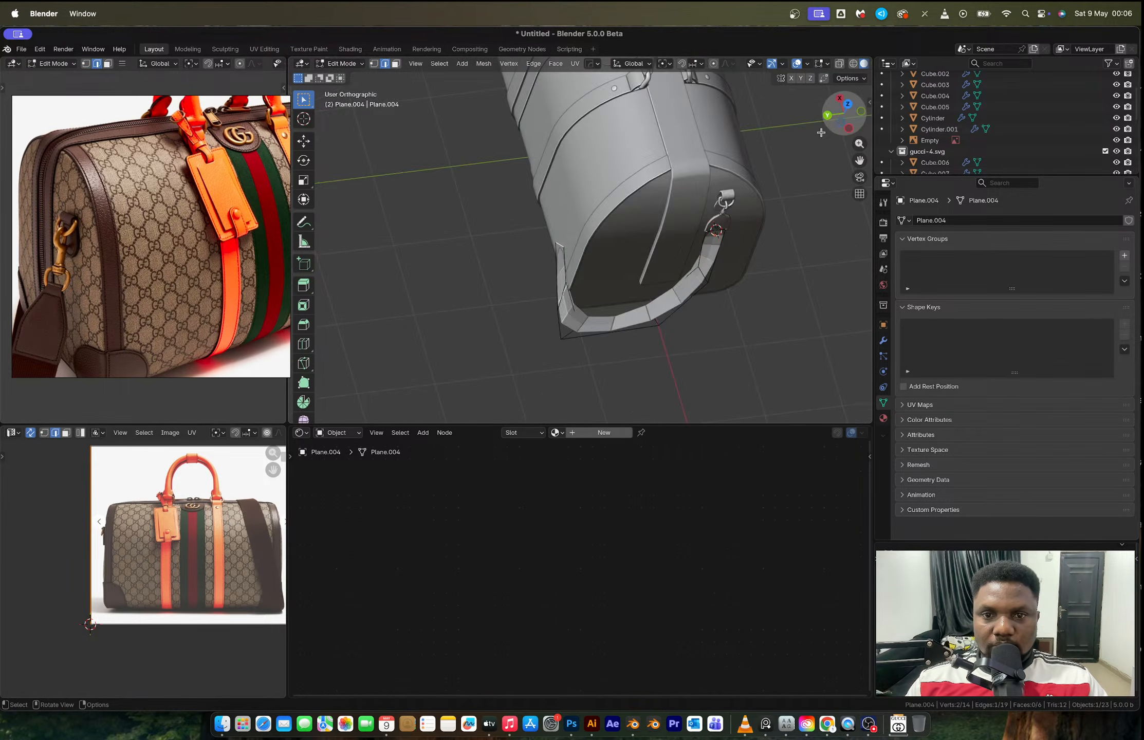
scroll(582, 228, "up", 5)
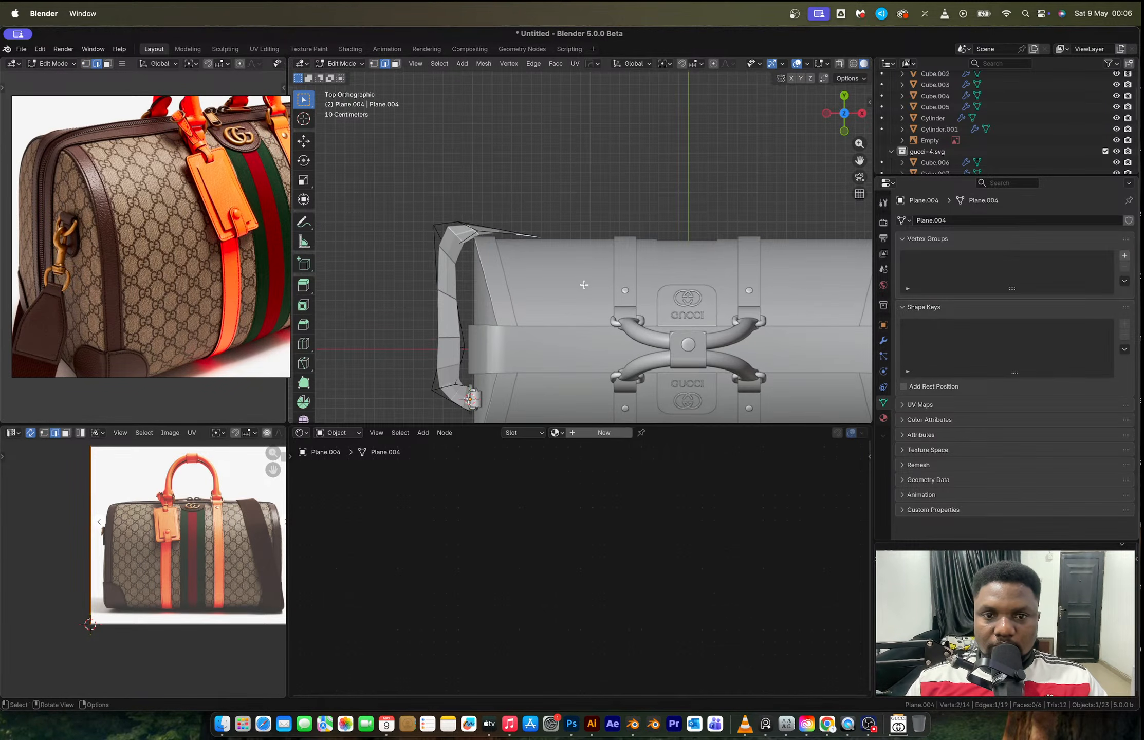
key("e")
left_click(633, 282)
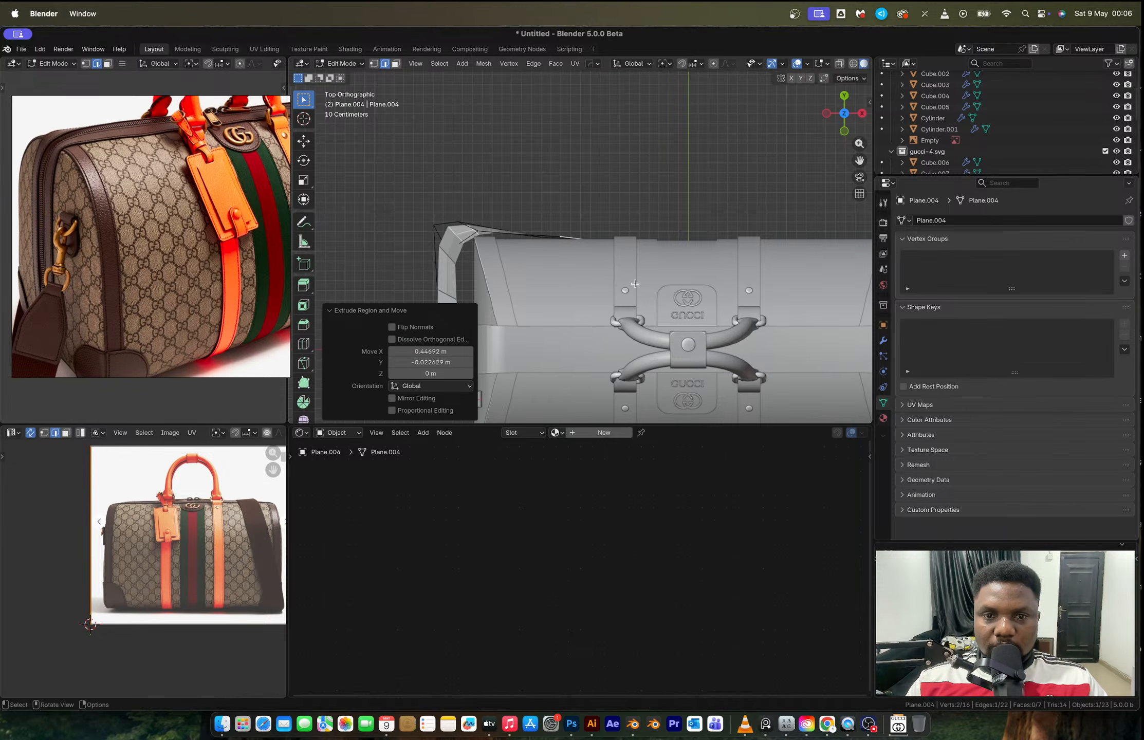
key("e")
left_click(671, 278)
Continue the strap along the bag's long side with four more extrusions of roughly 0.4 to 0.5 m each along X.
key("e")
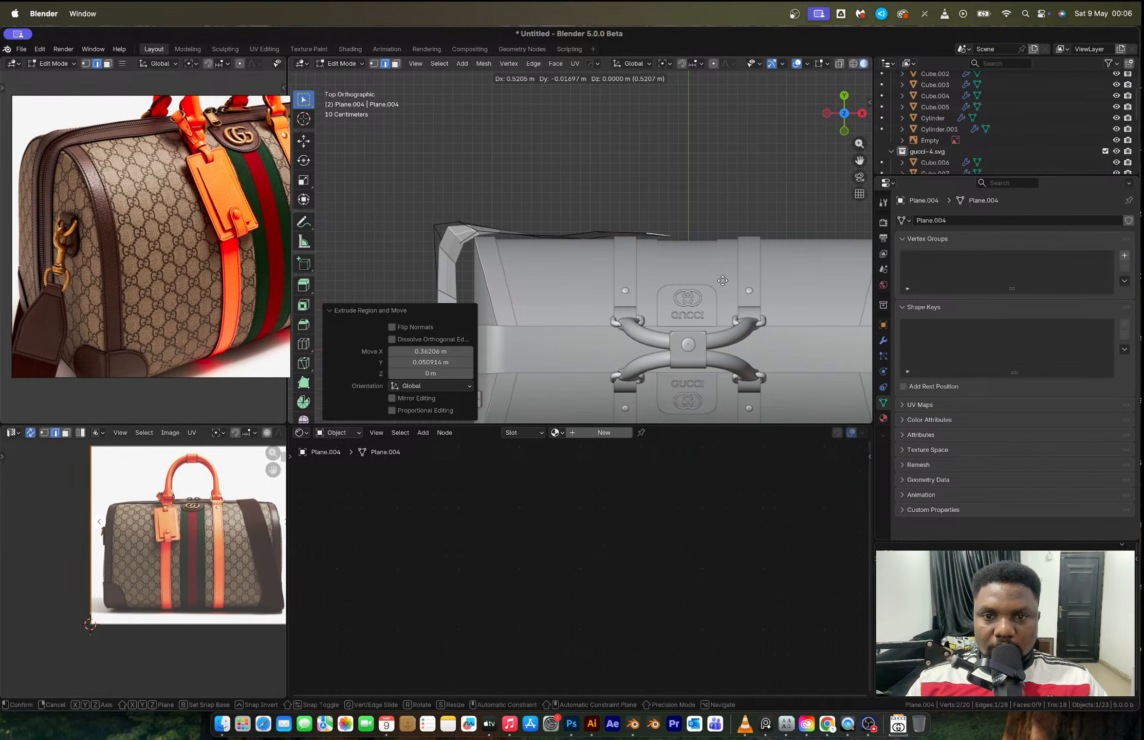
left_click(771, 282)
key("e")
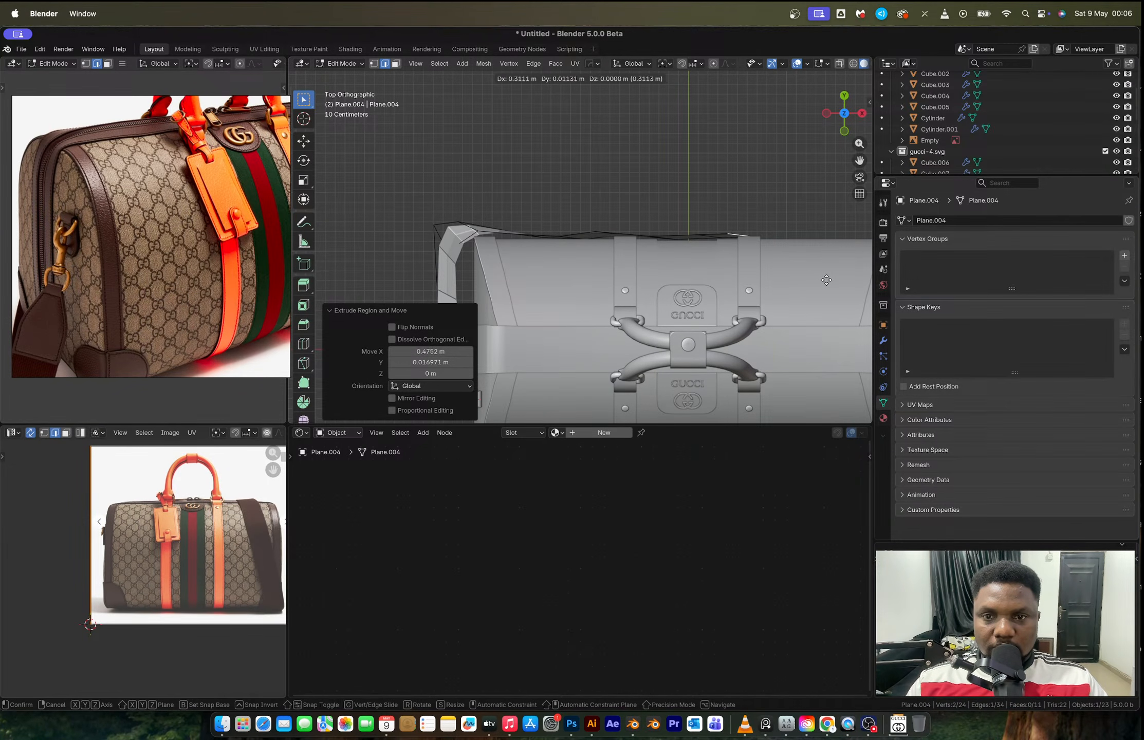
left_click(838, 278)
key("e")
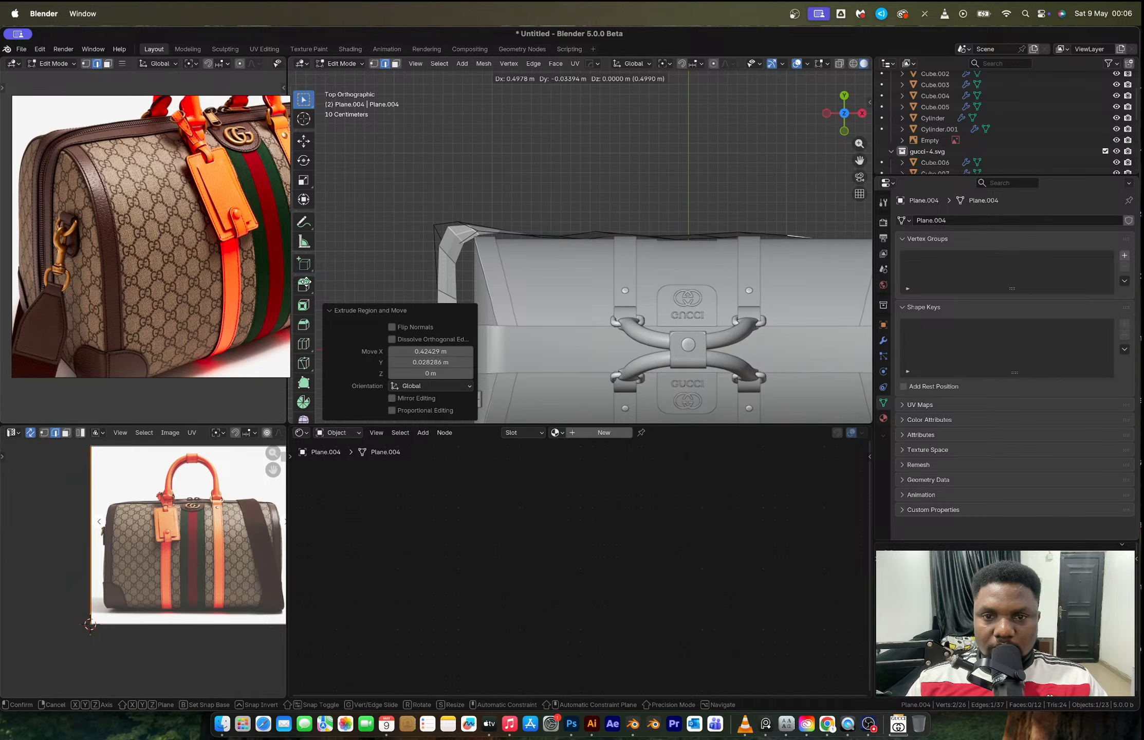
left_click(304, 282)
left_click_drag(43, 292, 309, 287)
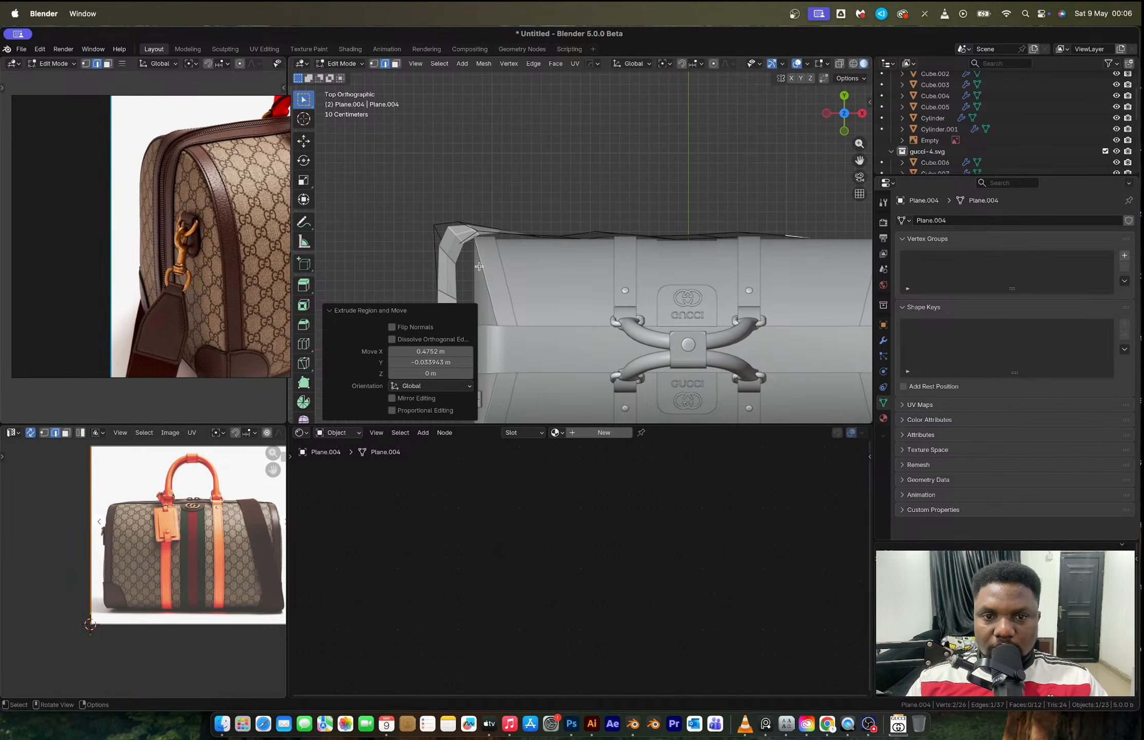
With X-ray on, raise the last five cross edges of the strap about 0.45 m along Z.
middle_click_drag(479, 267, 675, 187)
middle_click_drag(588, 182, 596, 181, "shift")
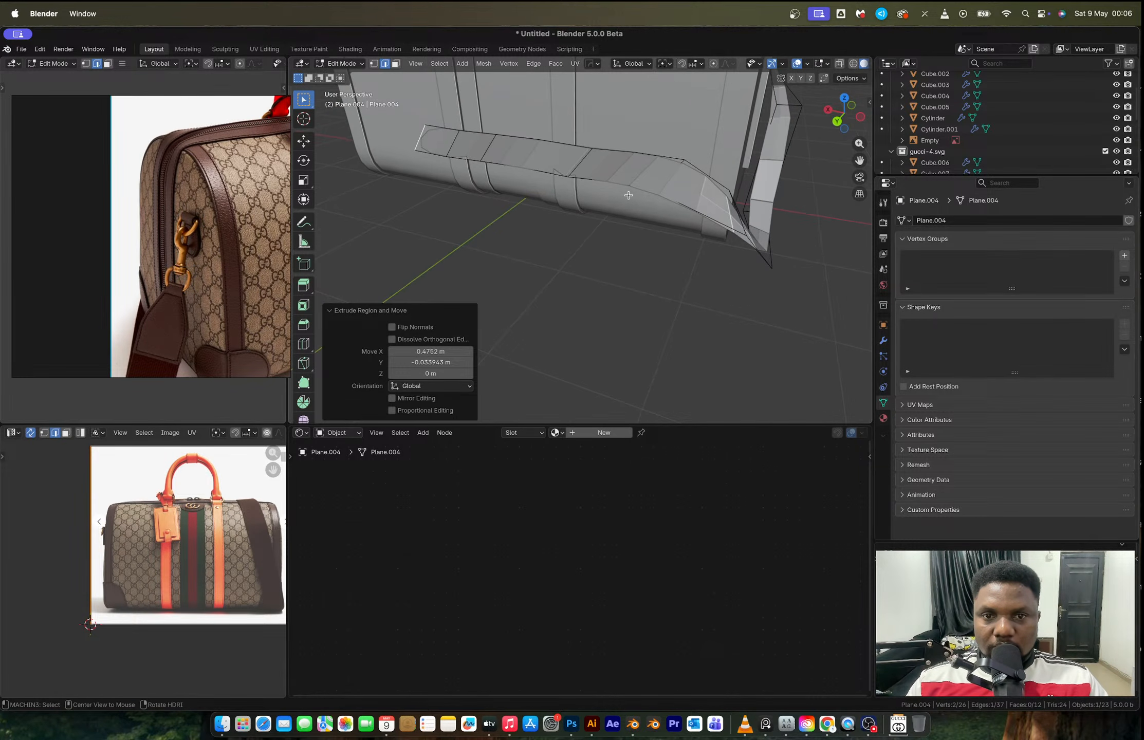
key("alt+z")
left_click(586, 163, "shift")
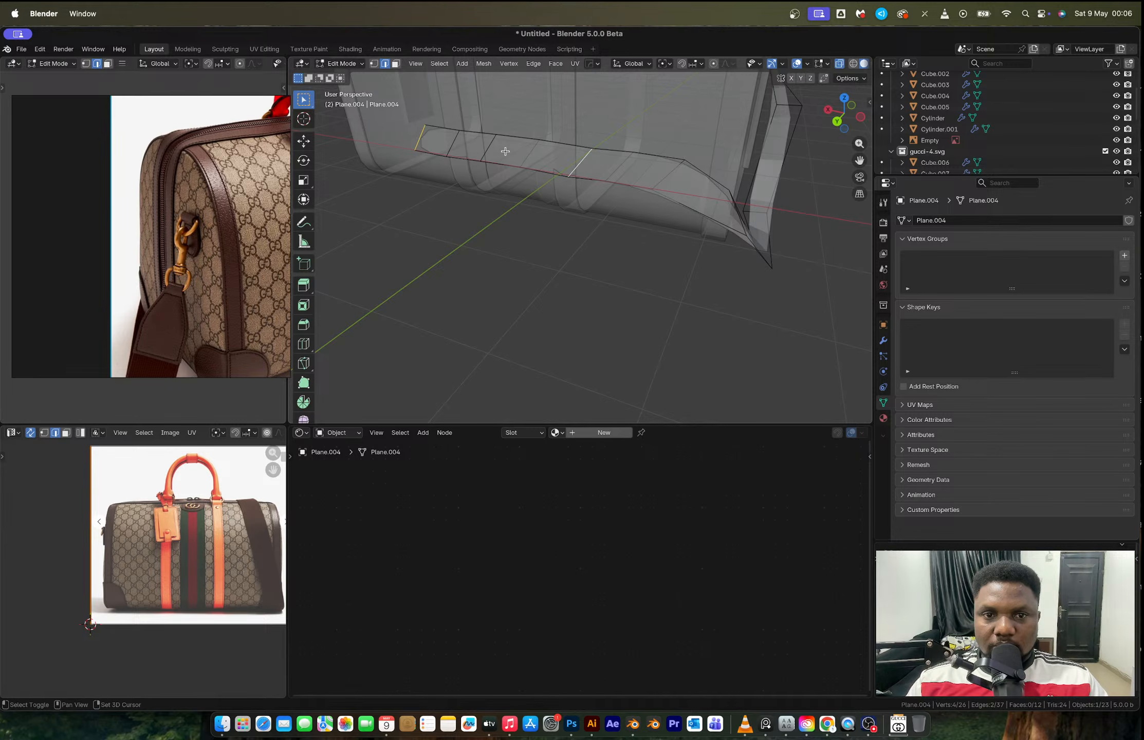
middle_click_drag(467, 164, 524, 271)
key("g")
key("z")
left_click(521, 244)
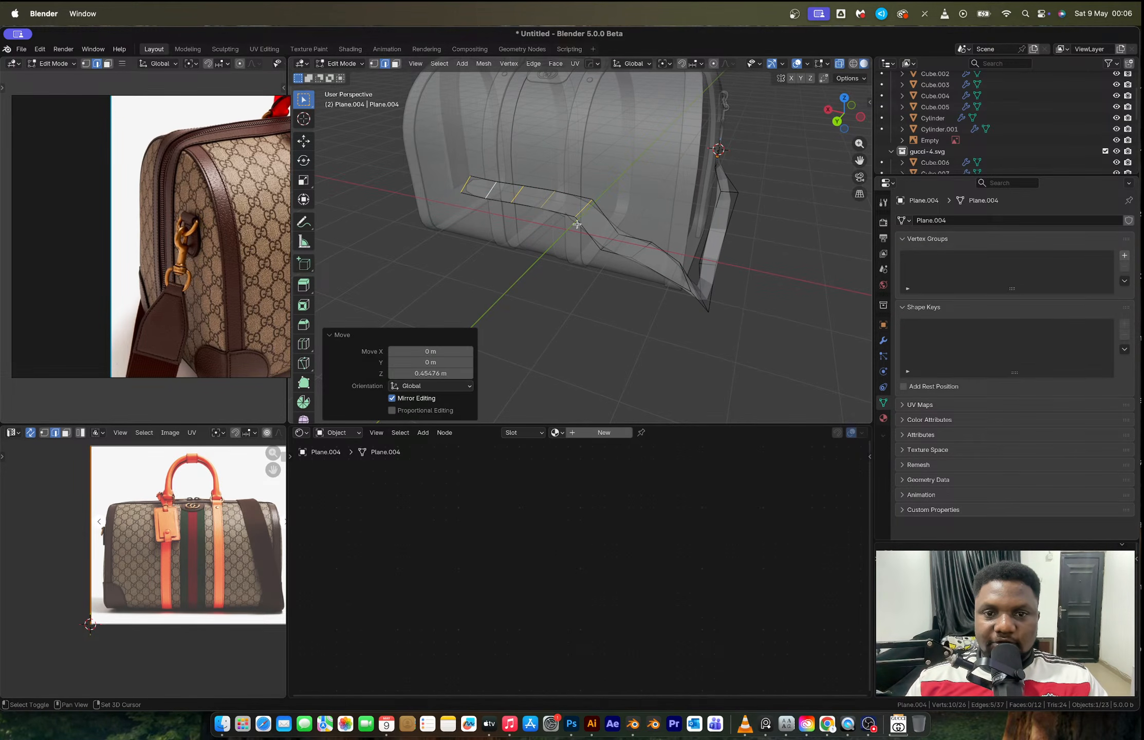
Raise the strap's last four cross edges about 0.55 m along Z, and its last three another 0.47 m.
left_click(582, 210, "shift")
key("g")
key("z")
left_click(580, 172)
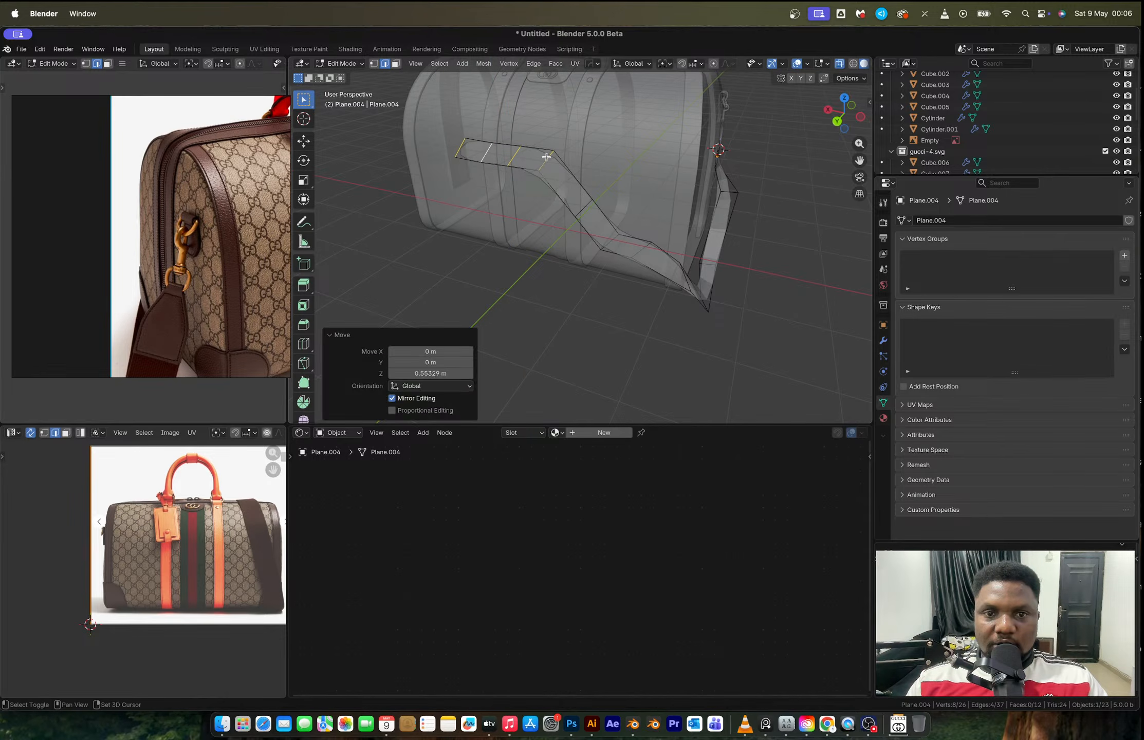
left_click(546, 159, "shift")
key("g")
key("z")
left_click(560, 185)
middle_click_drag(559, 185, 601, 247)
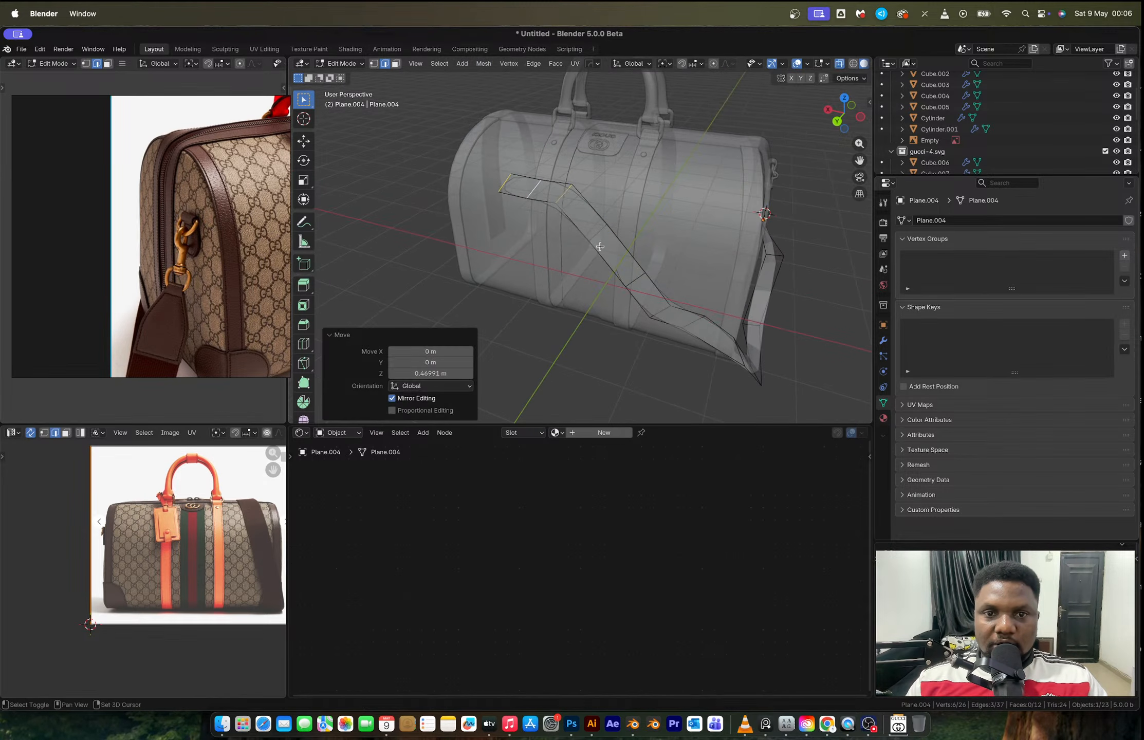
Raise the strap's last two cross edges about 0.22 m along Z, and its end edge about 0.17 m more.
left_click(564, 191, "shift")
key("g")
key("z")
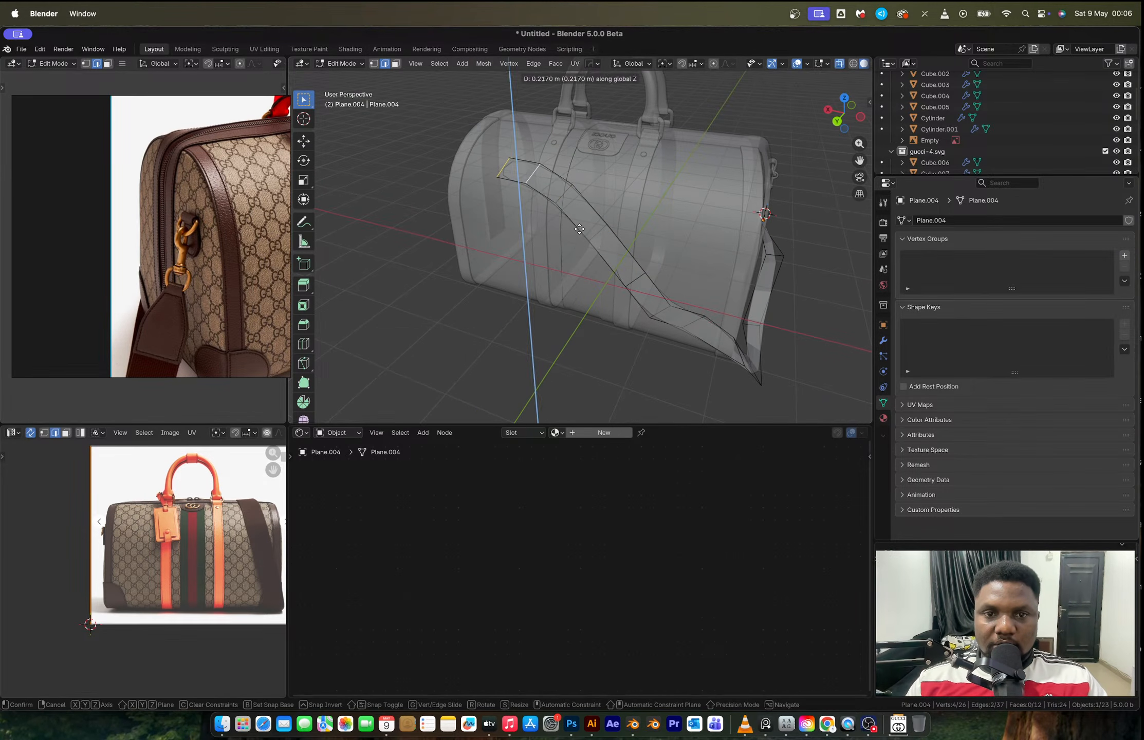
left_click(579, 229)
left_click(532, 177, "shift")
key("g")
key("z")
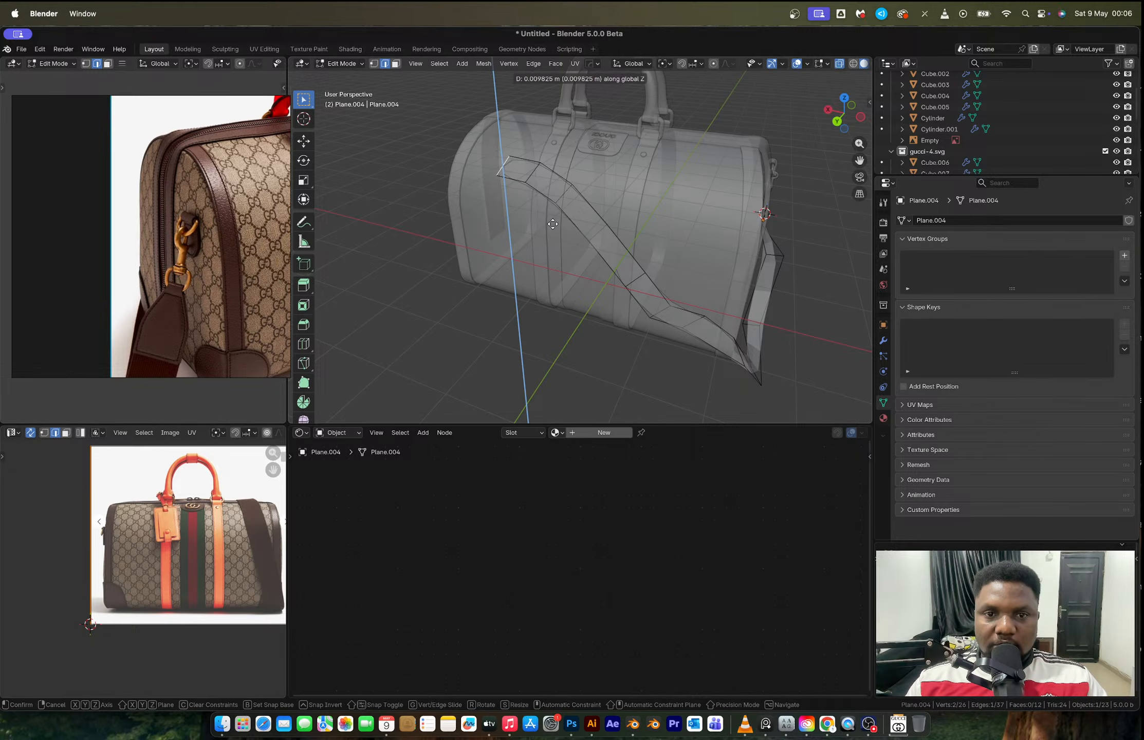
left_click(552, 139)
In top view, grow the selection to the strap's last three faces and move them about -0.016 m along Y.
middle_click_drag(551, 139, 406, 287)
left_click(845, 107)
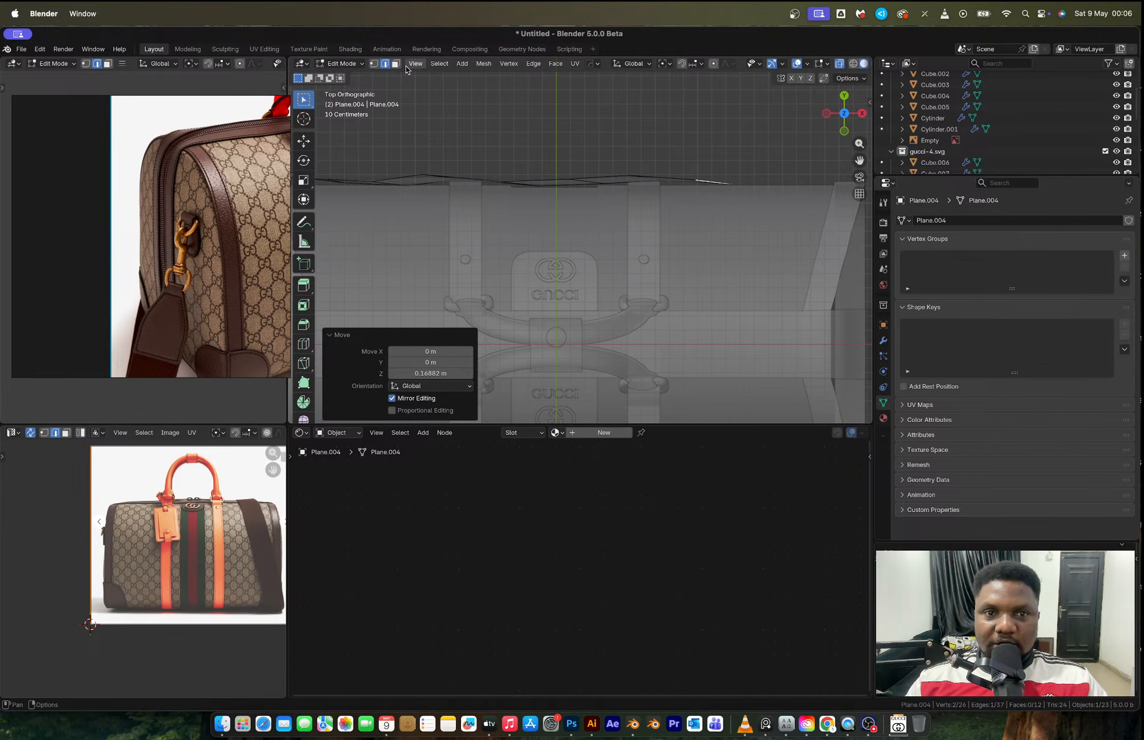
left_click(439, 63)
mouse_move(485, 188)
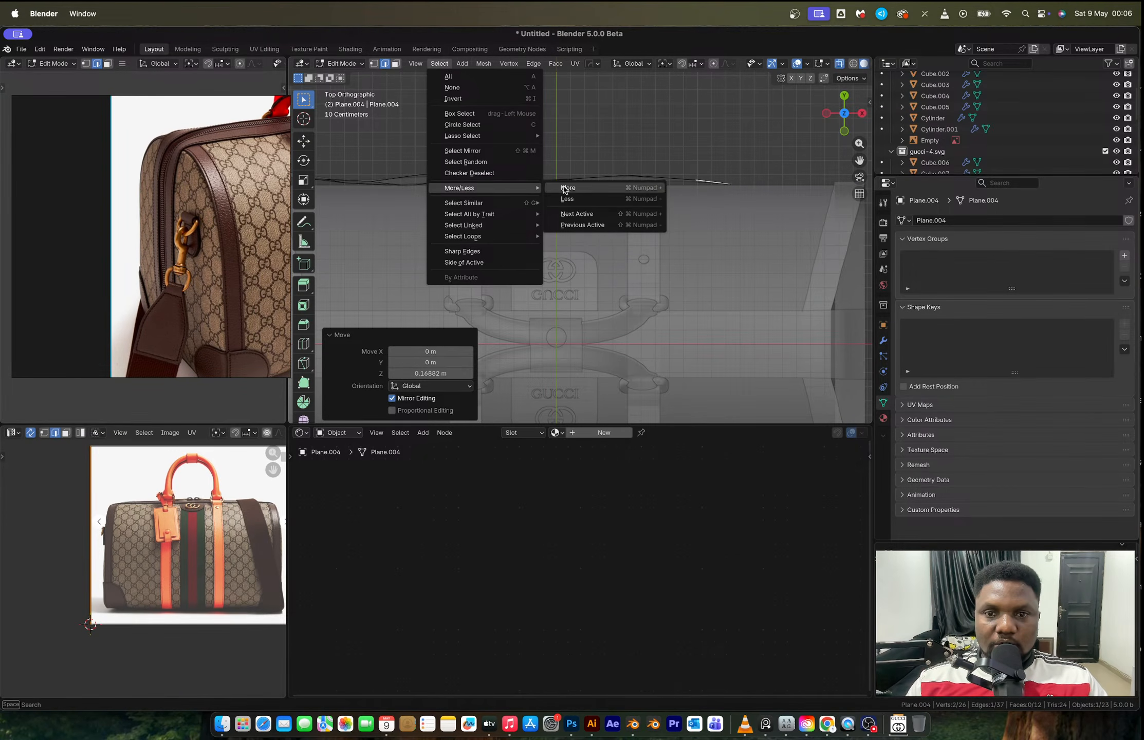
left_click(565, 188)
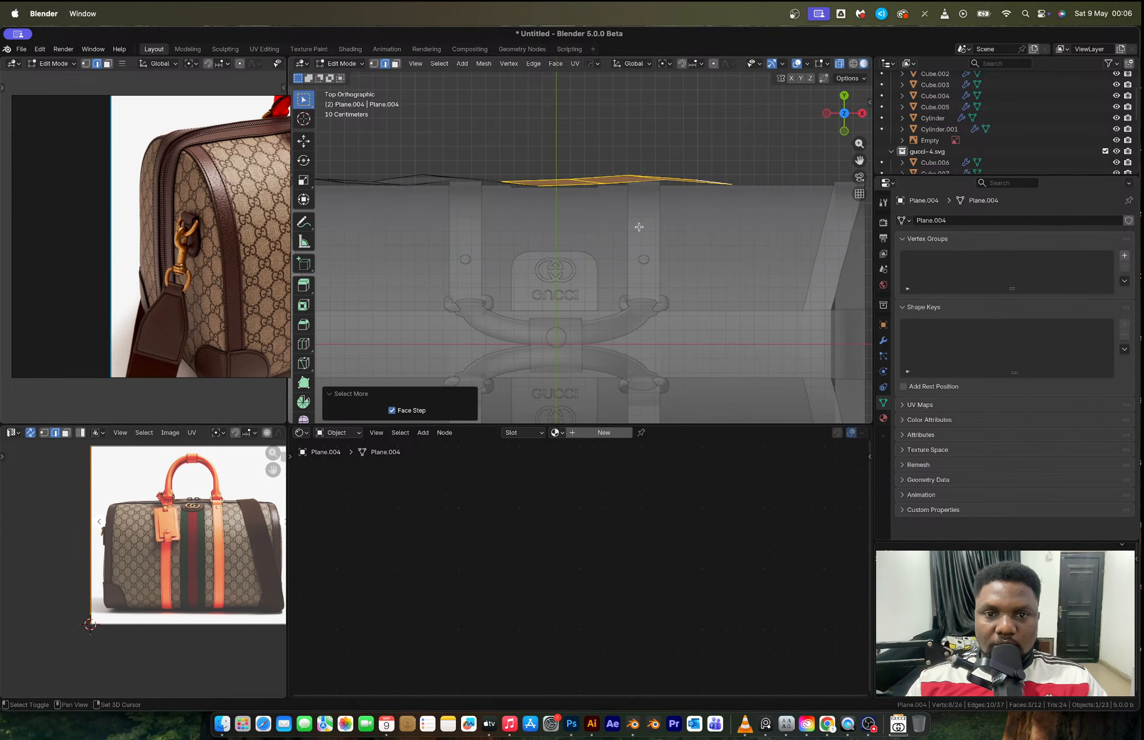
key("g")
key("y")
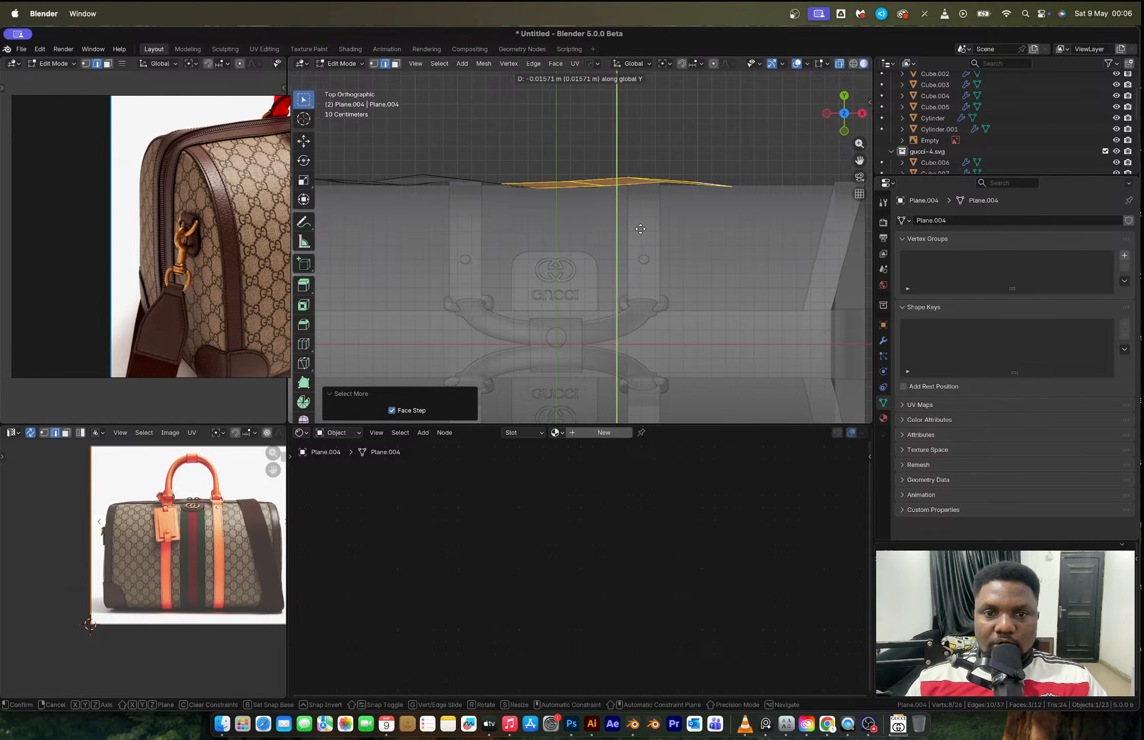
left_click(639, 230)
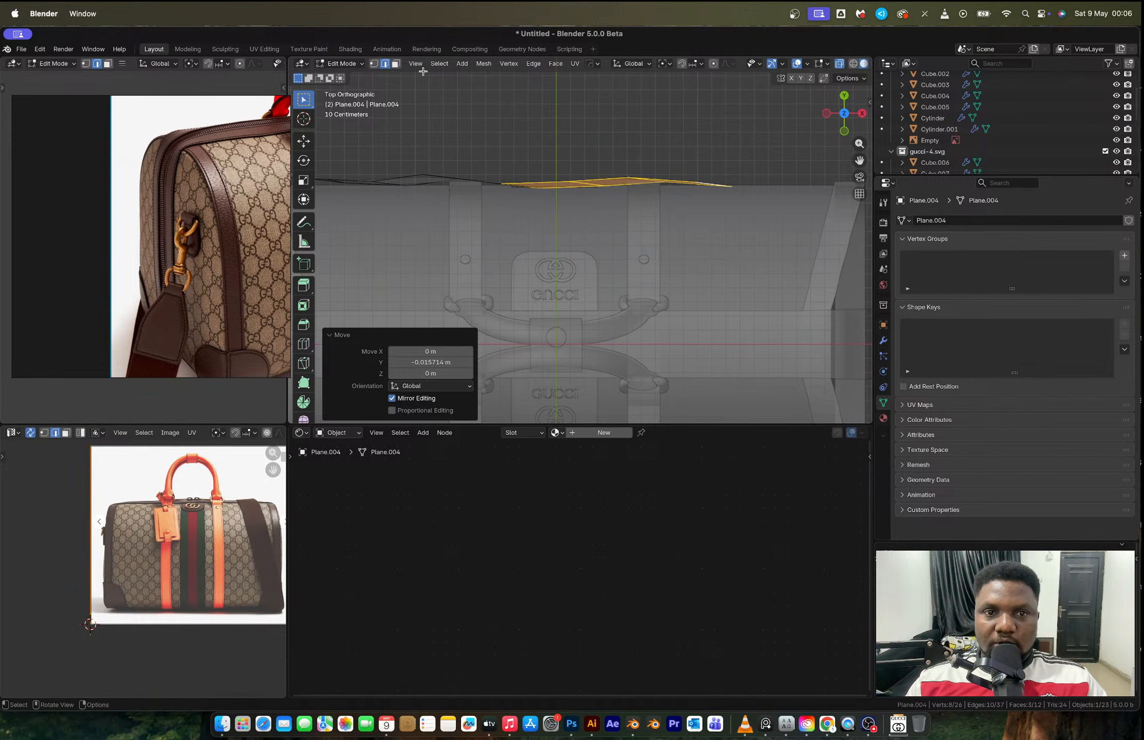
Shrink the selection to the strap's last two faces and move them about -0.043 m along Y.
left_click(440, 63)
mouse_move(484, 188)
left_click(562, 199)
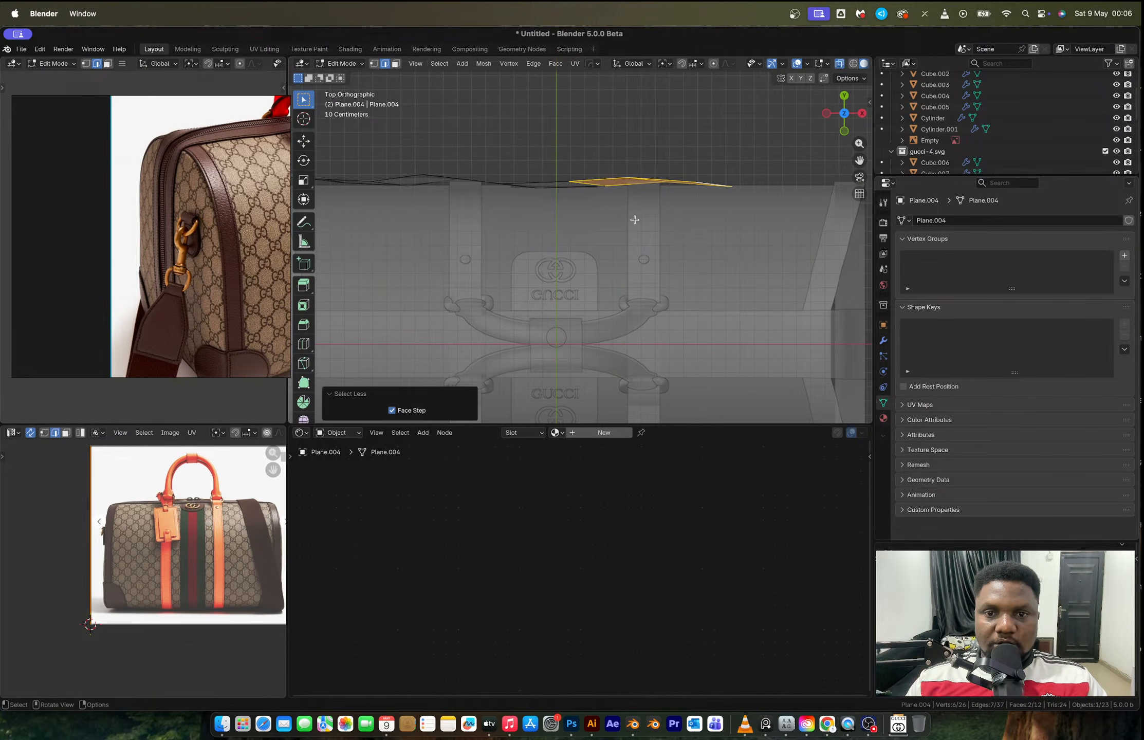
key("g")
key("y")
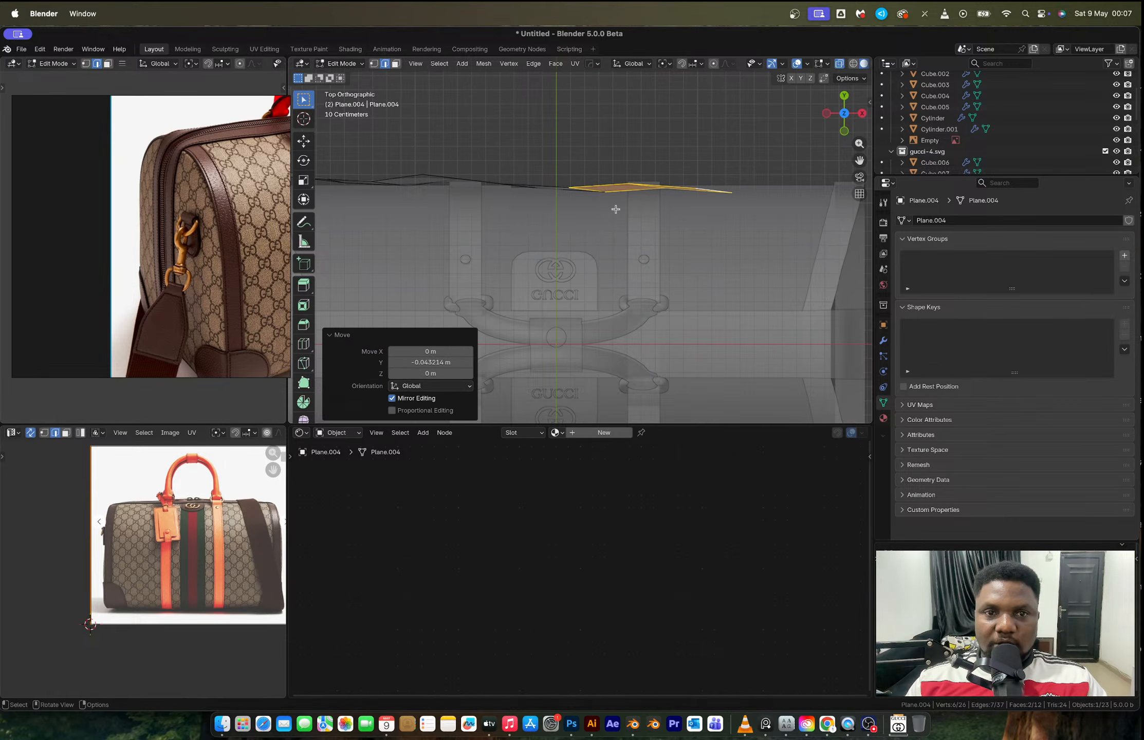
left_click(614, 209)
Shrink the selection to the strap's last face and move it about -0.031 m along Y.
left_click(440, 63)
mouse_move(486, 188)
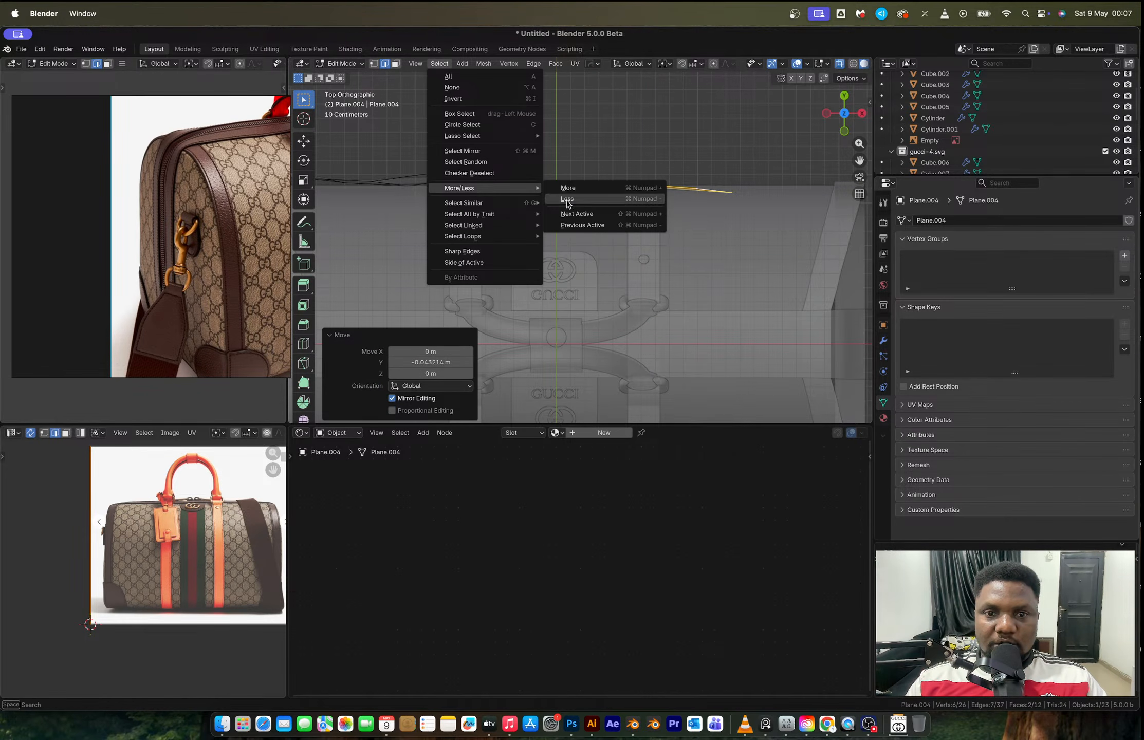
left_click(568, 199)
key("g")
key("y")
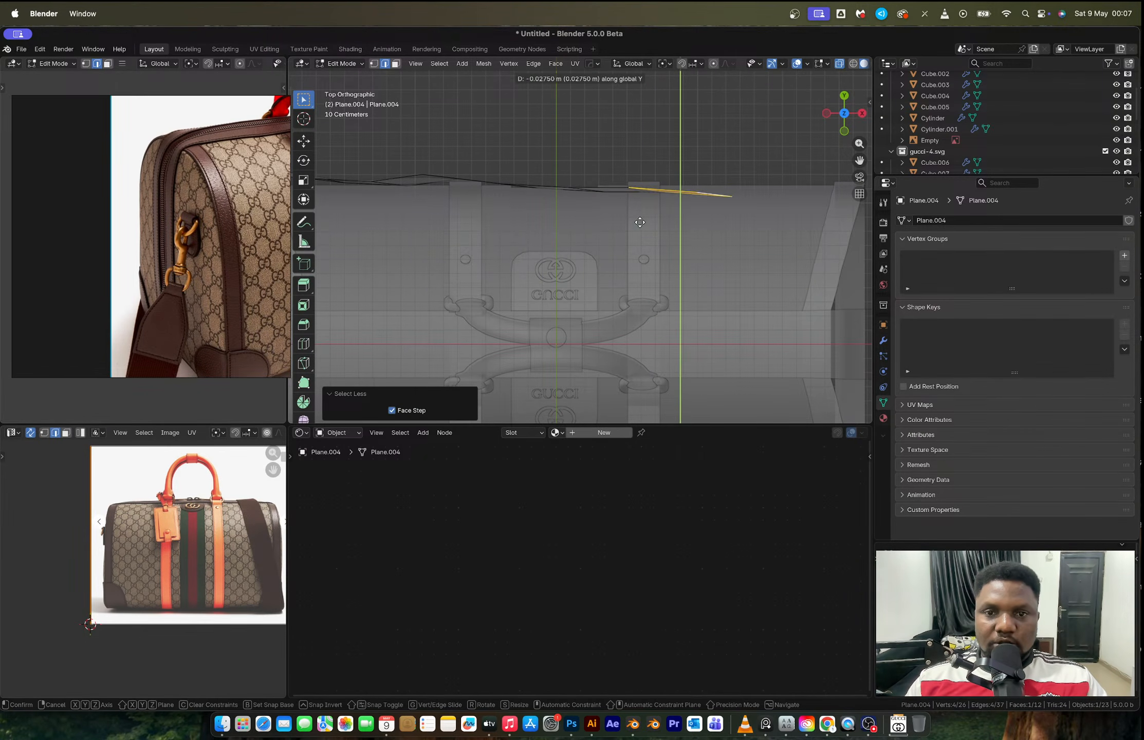
left_click(640, 223)
Reduce the selection to the strap's end edge, move it about -0.02 m along Y and rotate it about 16.3° in top view.
left_click(440, 64)
mouse_move(485, 188)
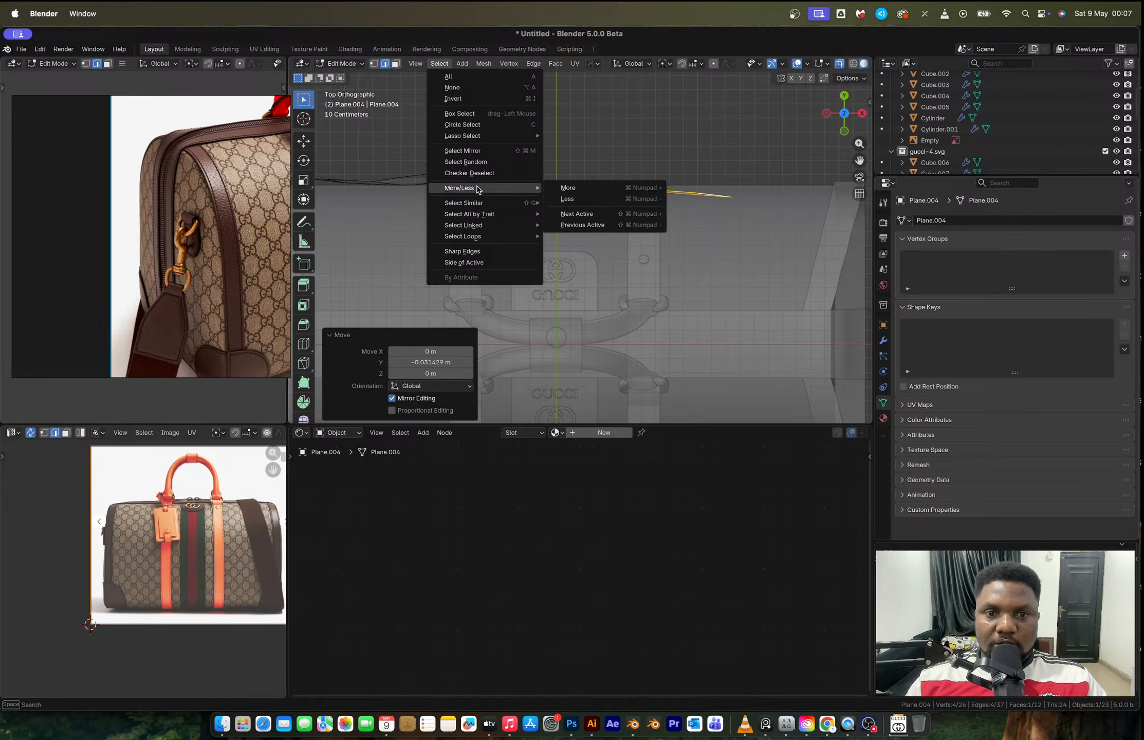
left_click(566, 202)
key("g")
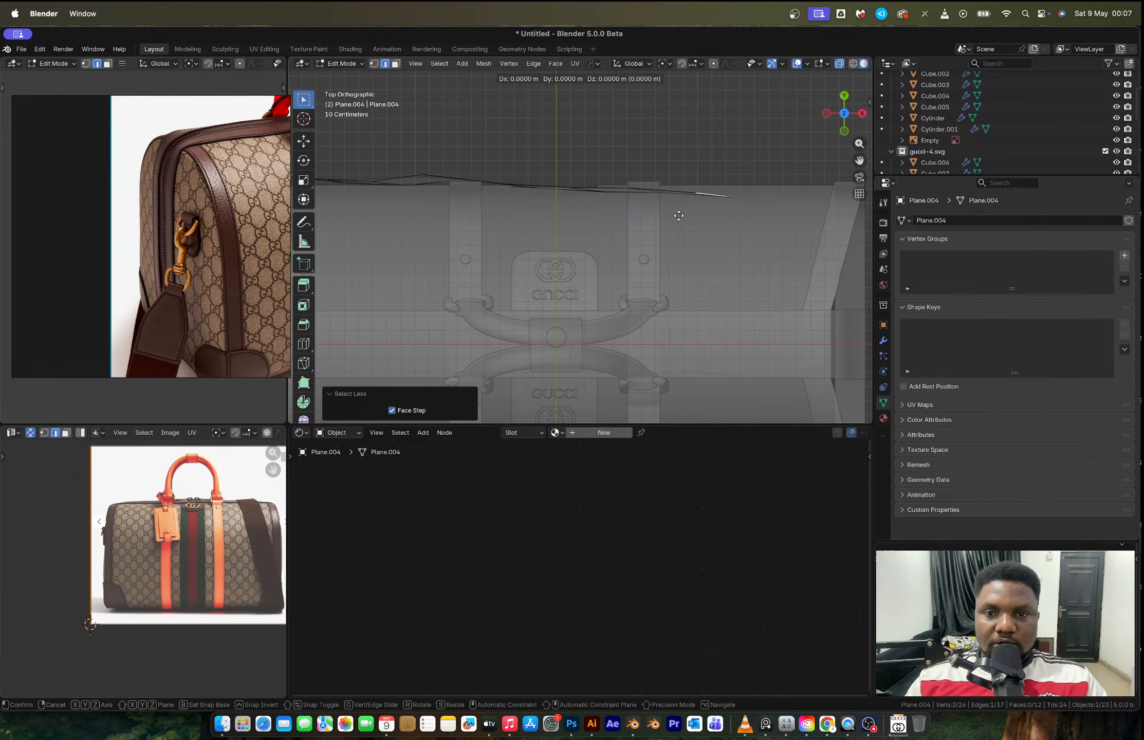
key("y")
left_click(679, 215)
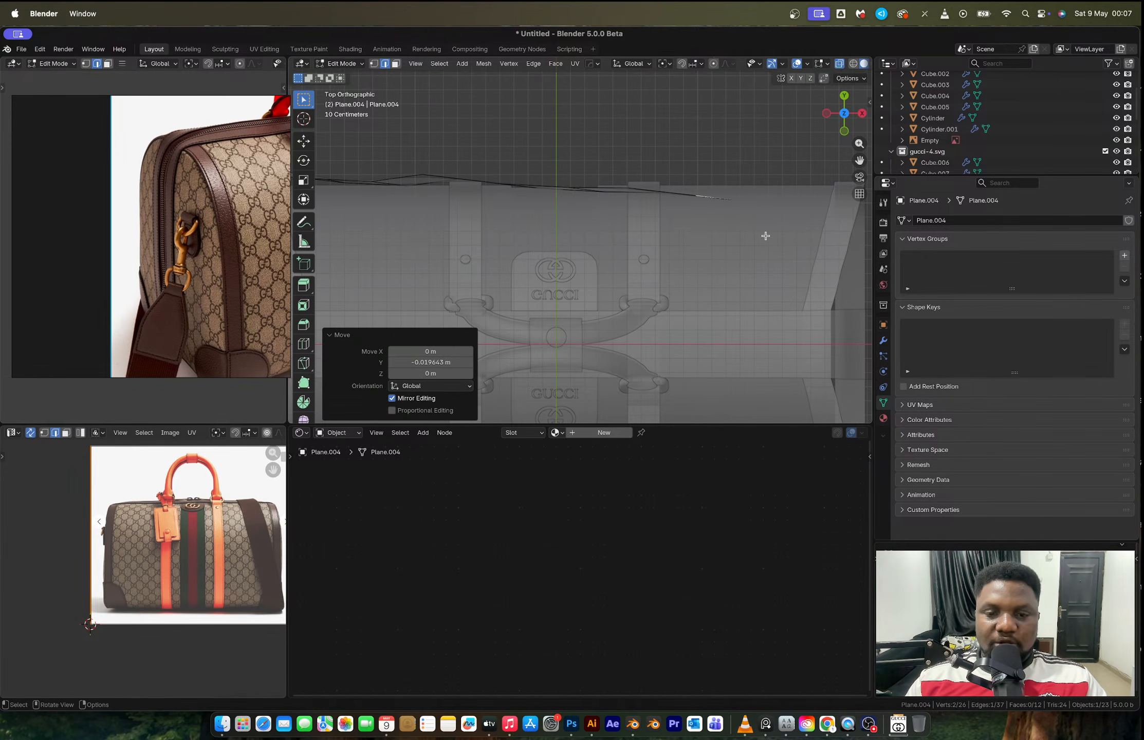
key("r")
left_click(773, 219)
Check the strap in Object Mode, then move three vertices of its upper end along negative Y toward the bag's surface.
middle_click_drag(555, 185, 731, 121)
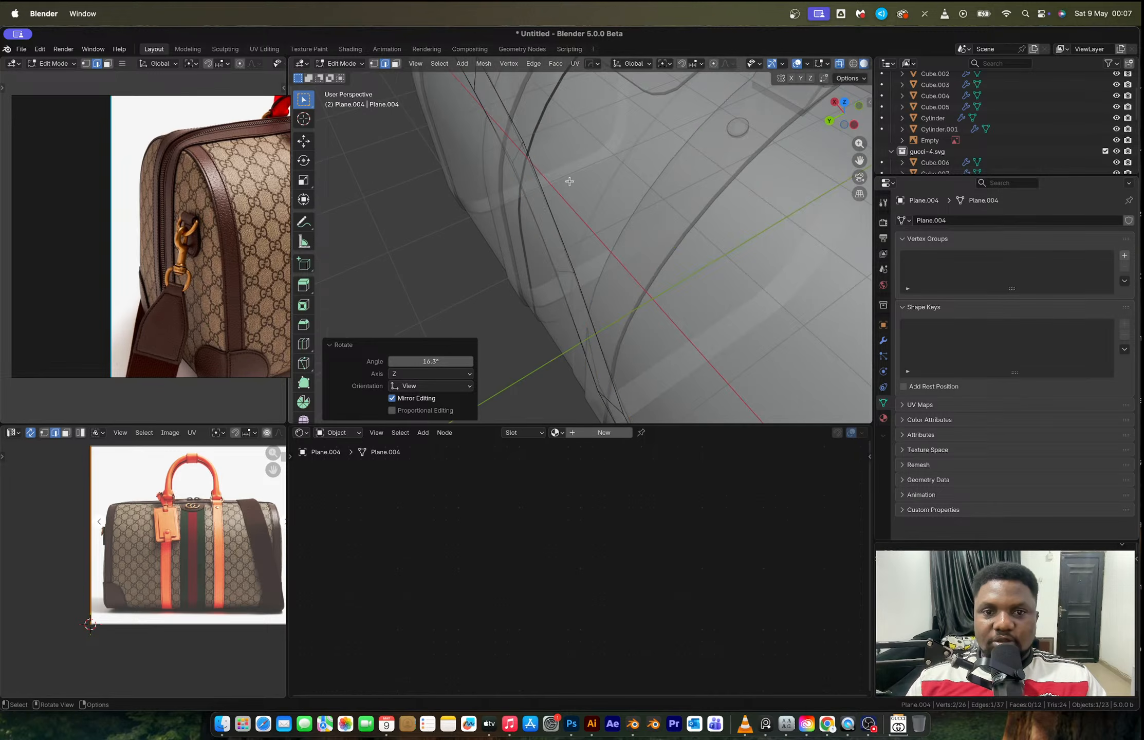
key("Tab")
scroll(562, 184, "down", 6)
mouse_move(557, 185)
middle_mouse_down()
mouse_move(657, 147)
mouse_move(653, 178)
mouse_move(576, 197)
middle_mouse_up()
scroll(546, 185, "up", 3)
key("Tab")
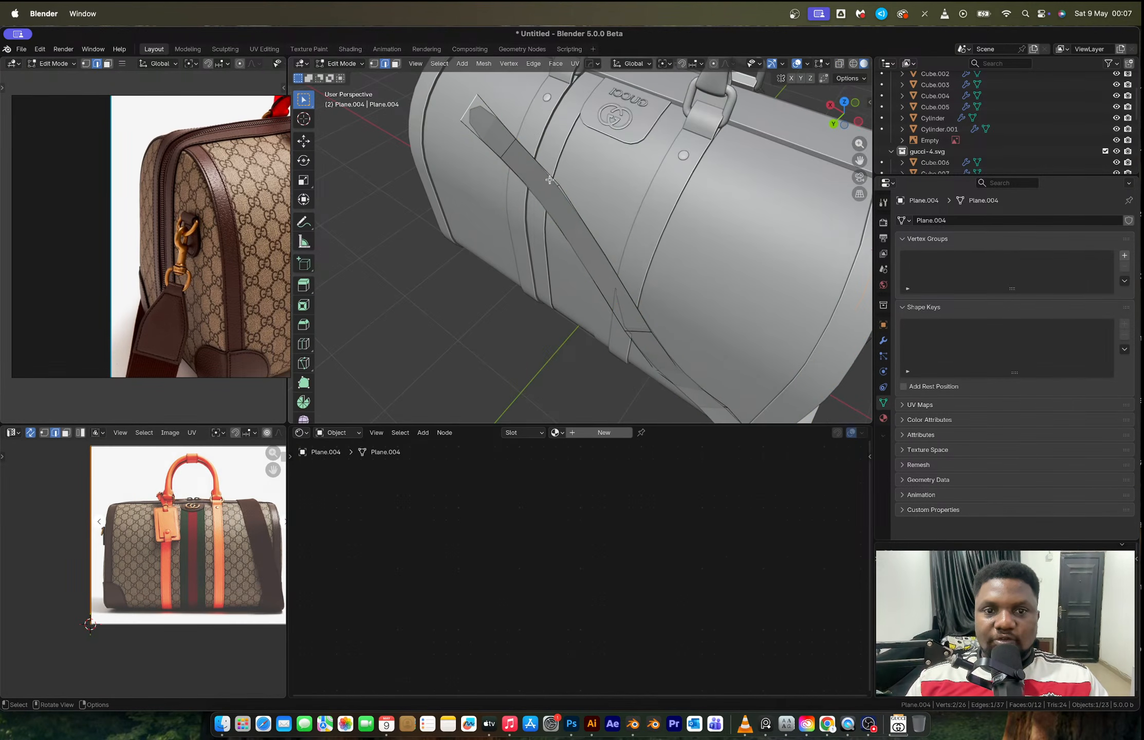
middle_click_drag(531, 161, 494, 165)
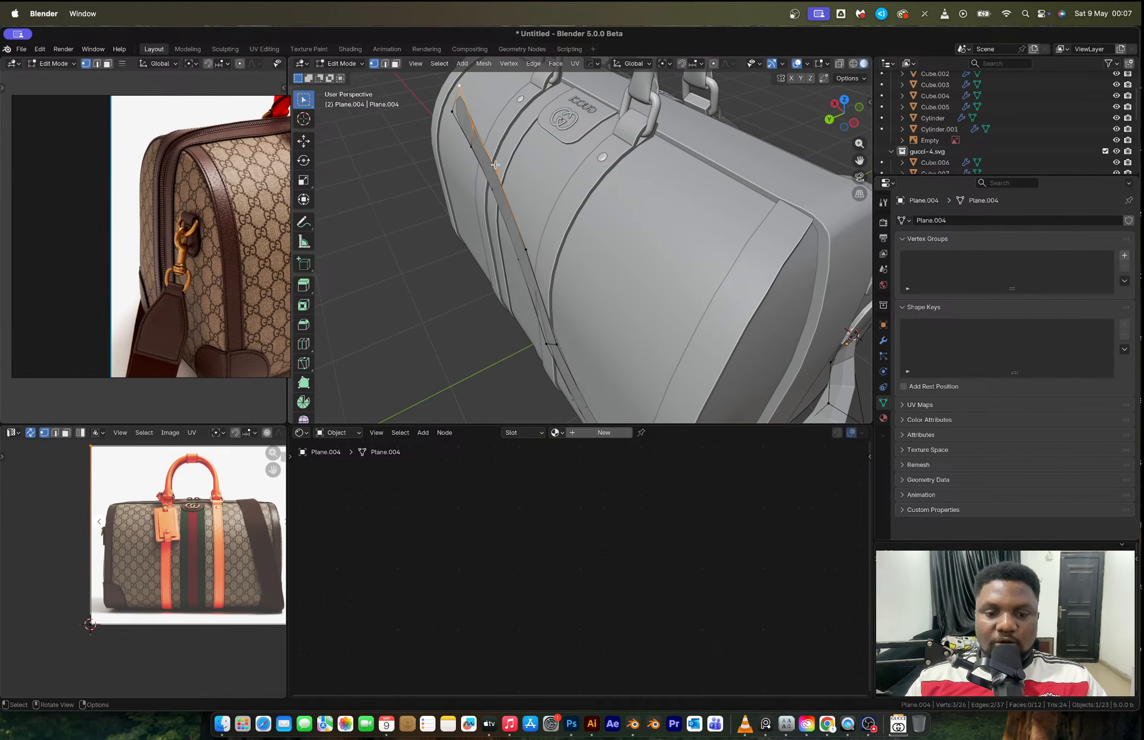
key("g")
key("y")
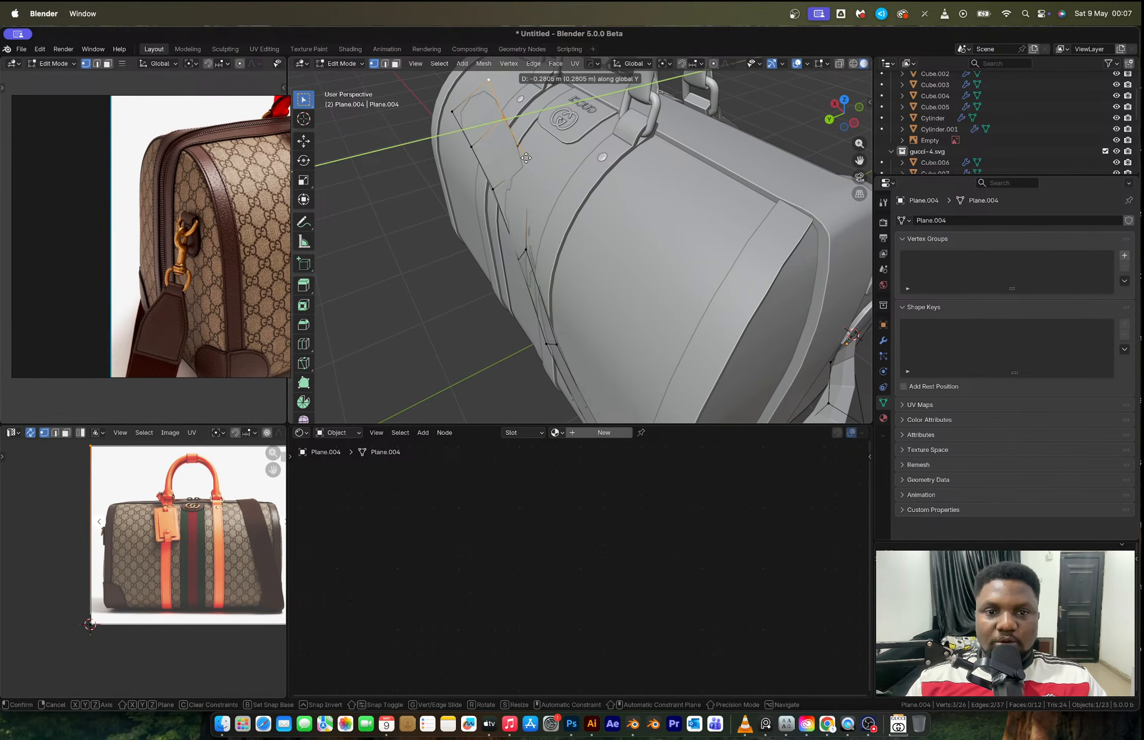
left_click(520, 157)
Move one lower-side vertex of the strap's upper run outward about 0.04 m along Y, clear of the bag's surface.
middle_click_drag(519, 158, 521, 222)
left_click(522, 222)
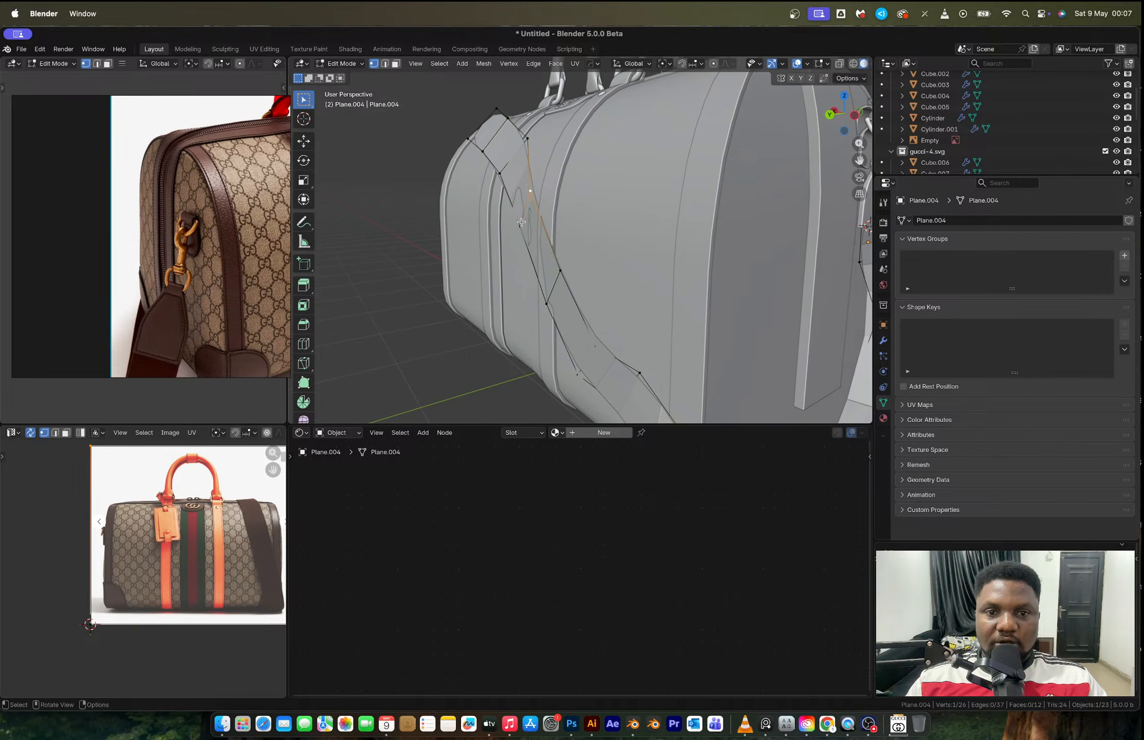
key("g")
key("y")
left_click(521, 236)
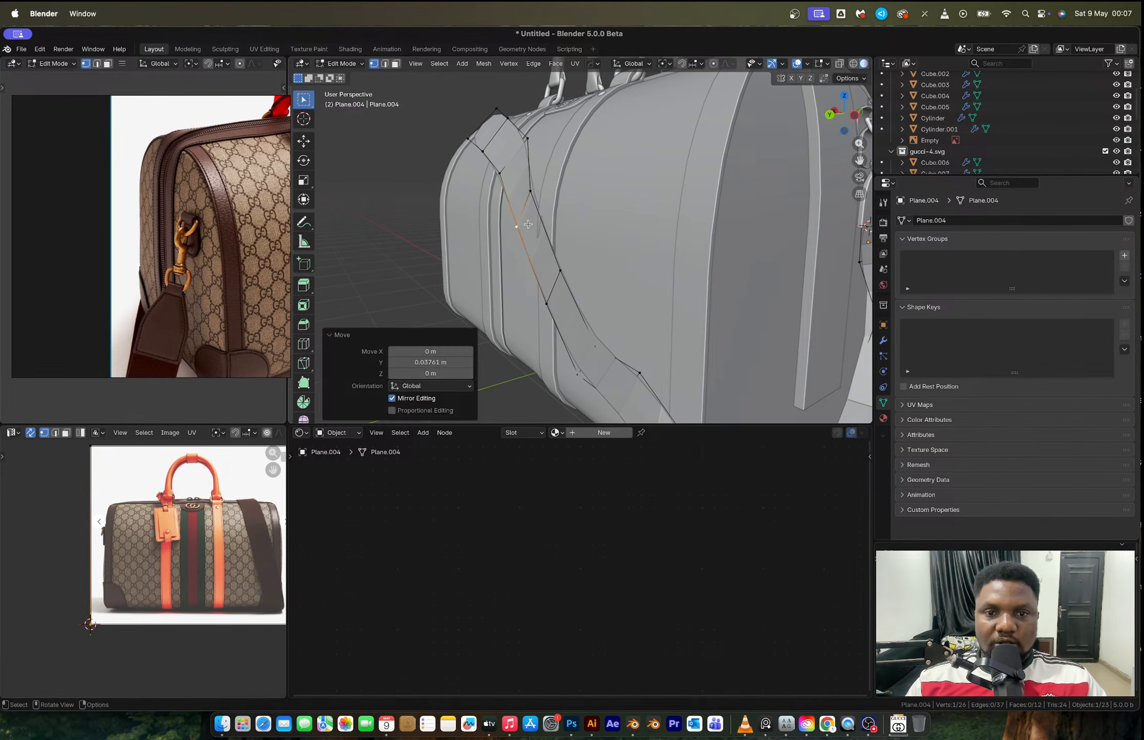
Move one vertex on the upper side of the strap's diagonal run along Y, by about -0.015 m, toward the bag.
left_click(540, 197)
key("g")
key("y")
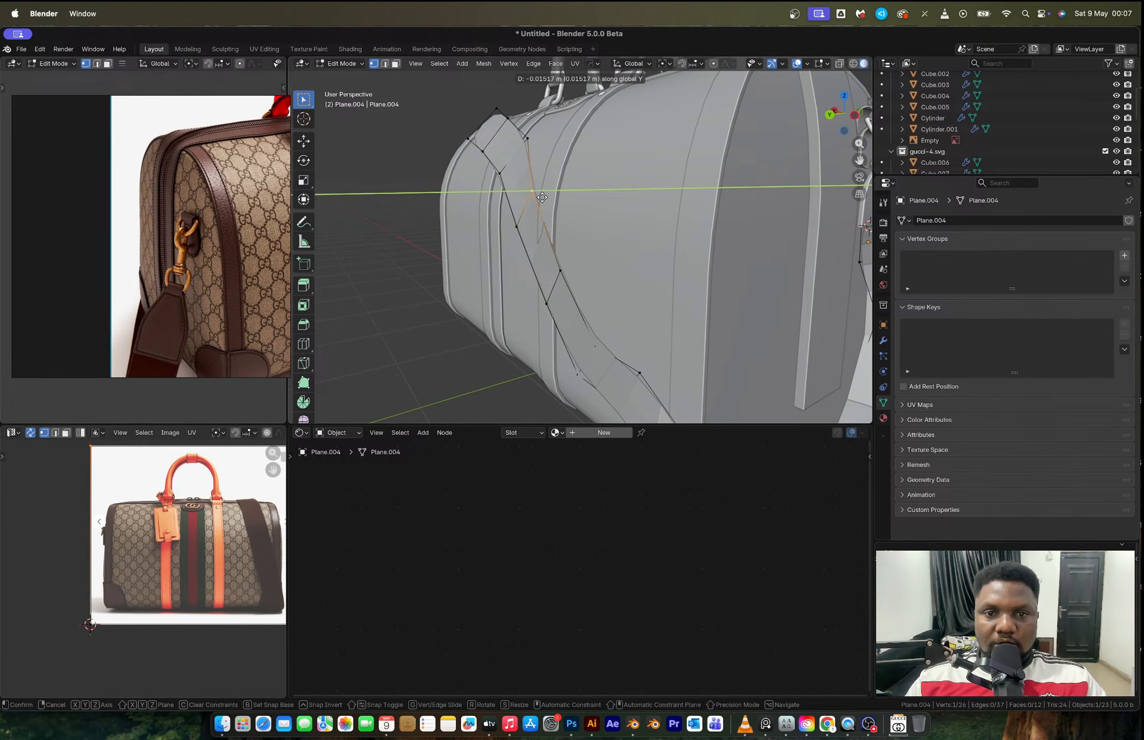
left_click(537, 198)
Select two adjacent vertices on the strap's lower run and move them along Y, finishing in Object Mode to check the strap.
mouse_move(591, 313)
middle_mouse_down("shift")
mouse_move(588, 228)
mouse_move(593, 298)
middle_mouse_up("shift")
left_click(619, 258)
middle_click_drag(514, 355, 615, 260, "shift")
key("alt+z")
left_click(641, 242, "shift")
key("alt+z")
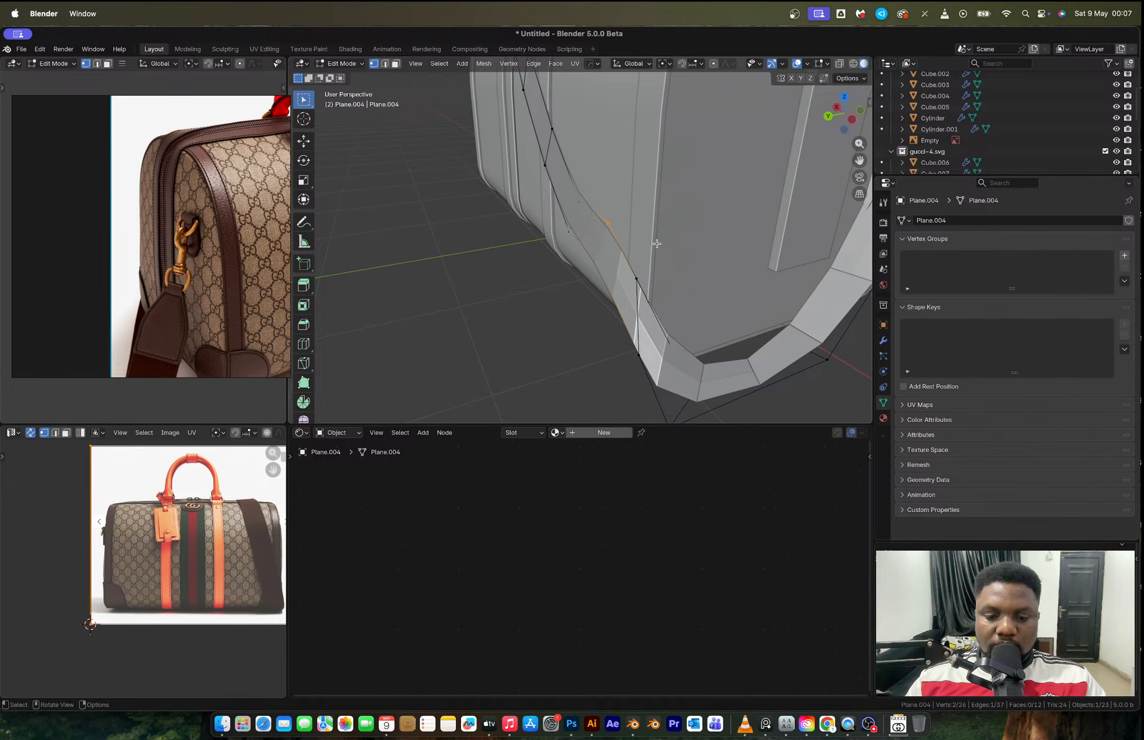
key("g")
key("y")
left_click(651, 245)
key("Tab")
scroll(650, 245, "down", 8)
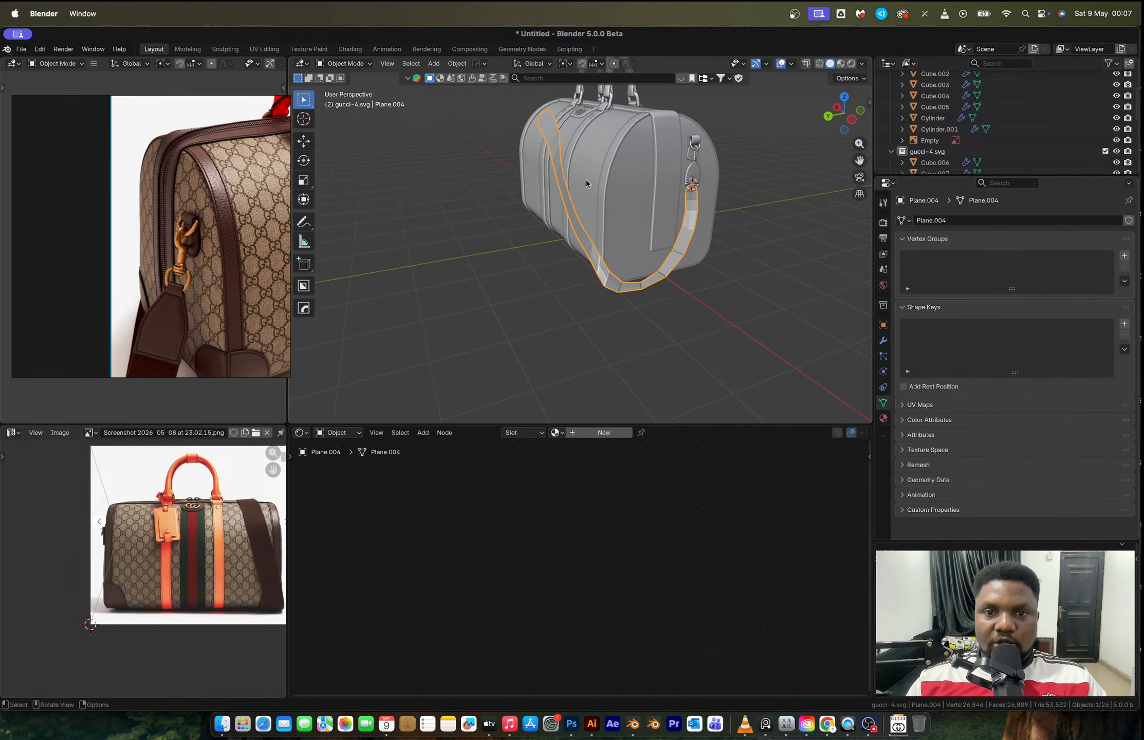
Extrude the strap's upper end edge in top view about 0.25 m along X and -0.32 m along Y, and rotate it -23.8°.
middle_click_drag(587, 180, 631, 245)
key("Tab")
left_click(584, 207)
left_click(571, 221, "shift")
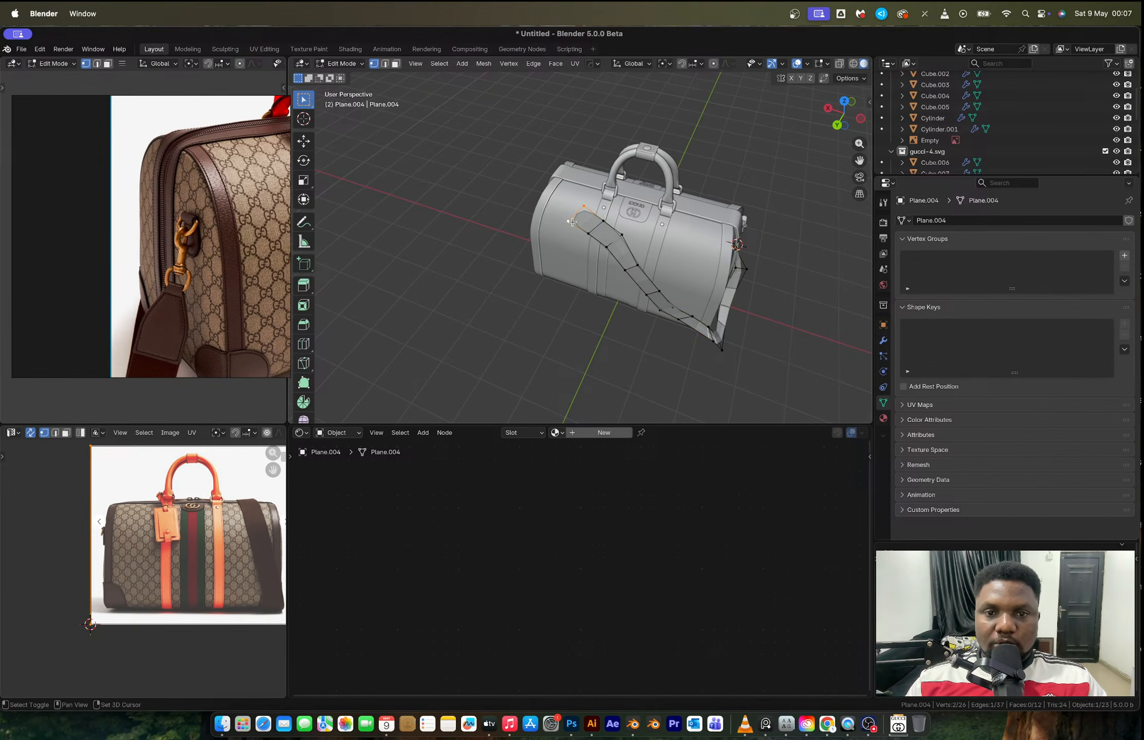
left_click(844, 101)
scroll(536, 221, "up", 5)
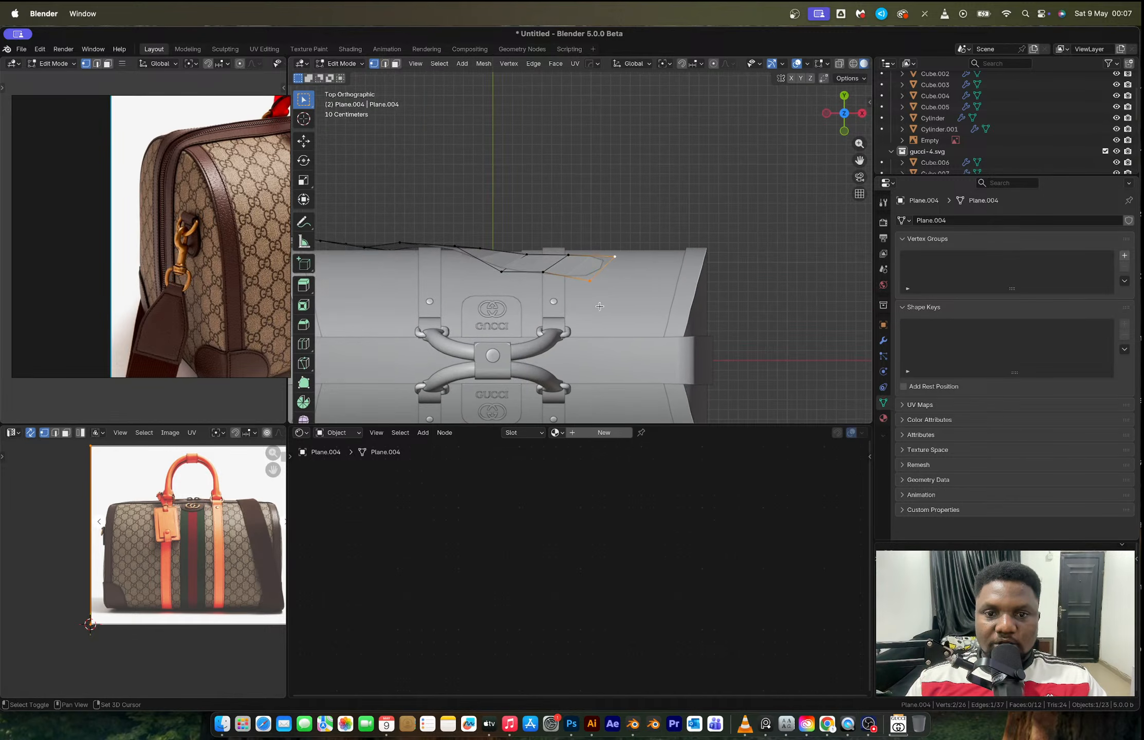
key("e")
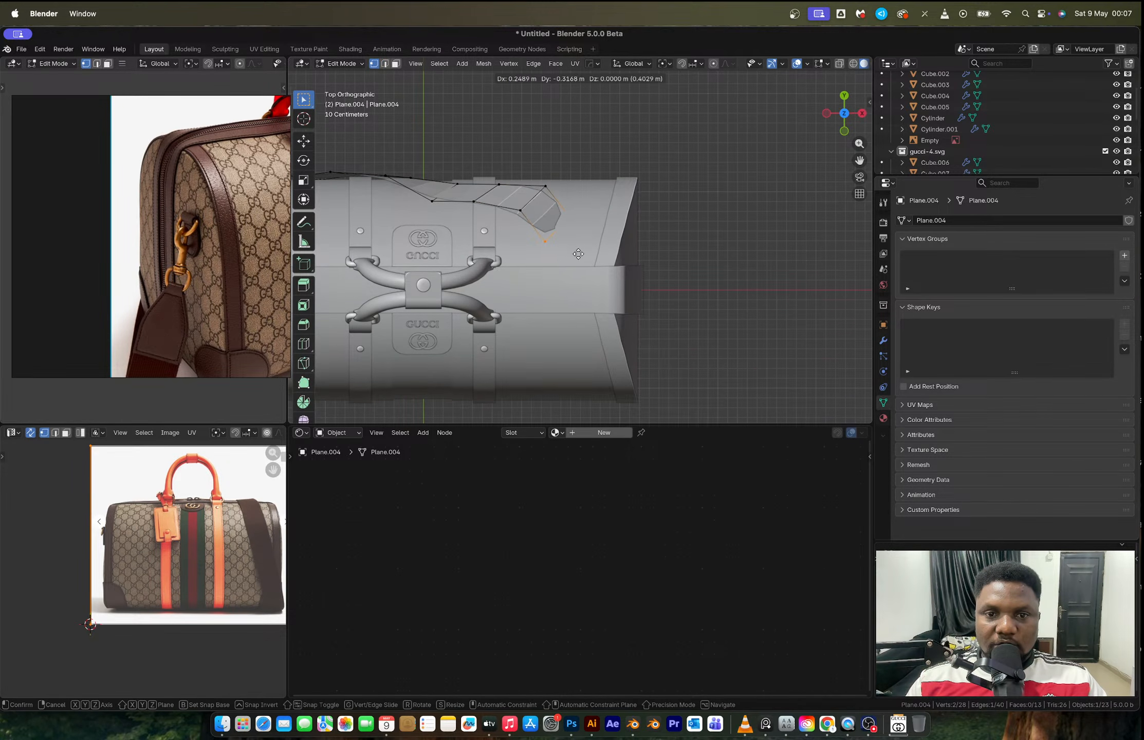
left_click(579, 254)
key("r")
left_click(633, 256)
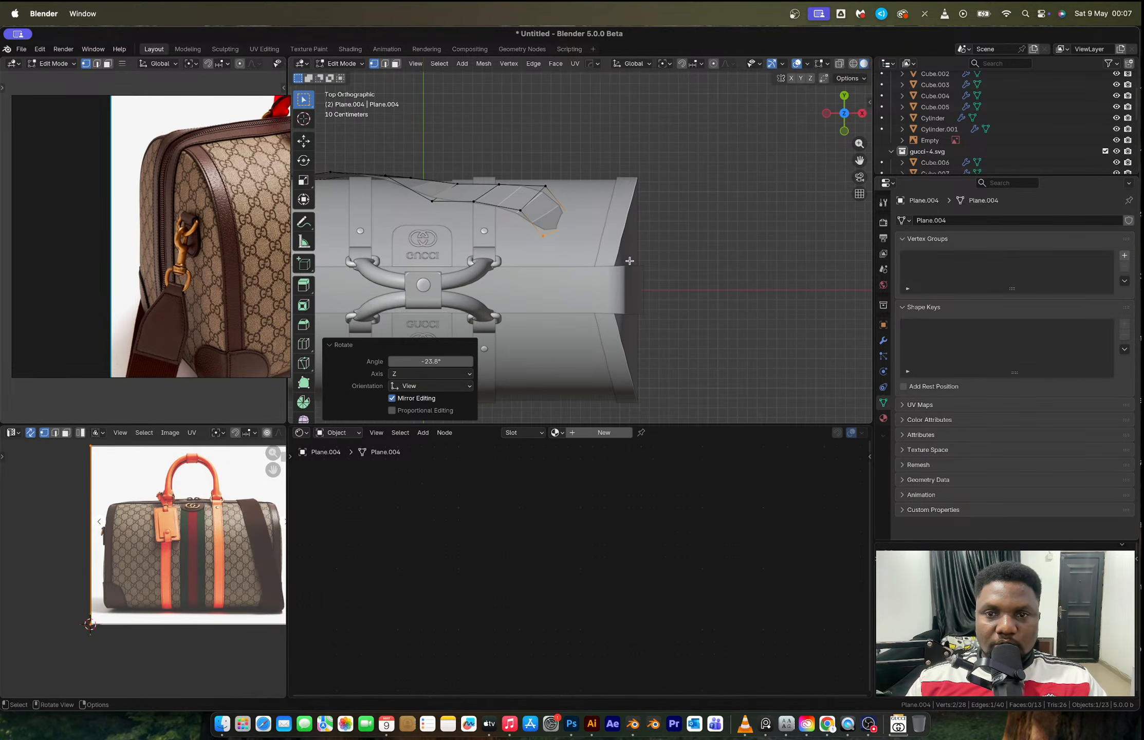
Raise the strap's end edge about 0.116 m along Z and rotate it 18.1° in front view.
middle_click_drag(633, 256, 465, 186)
key("g")
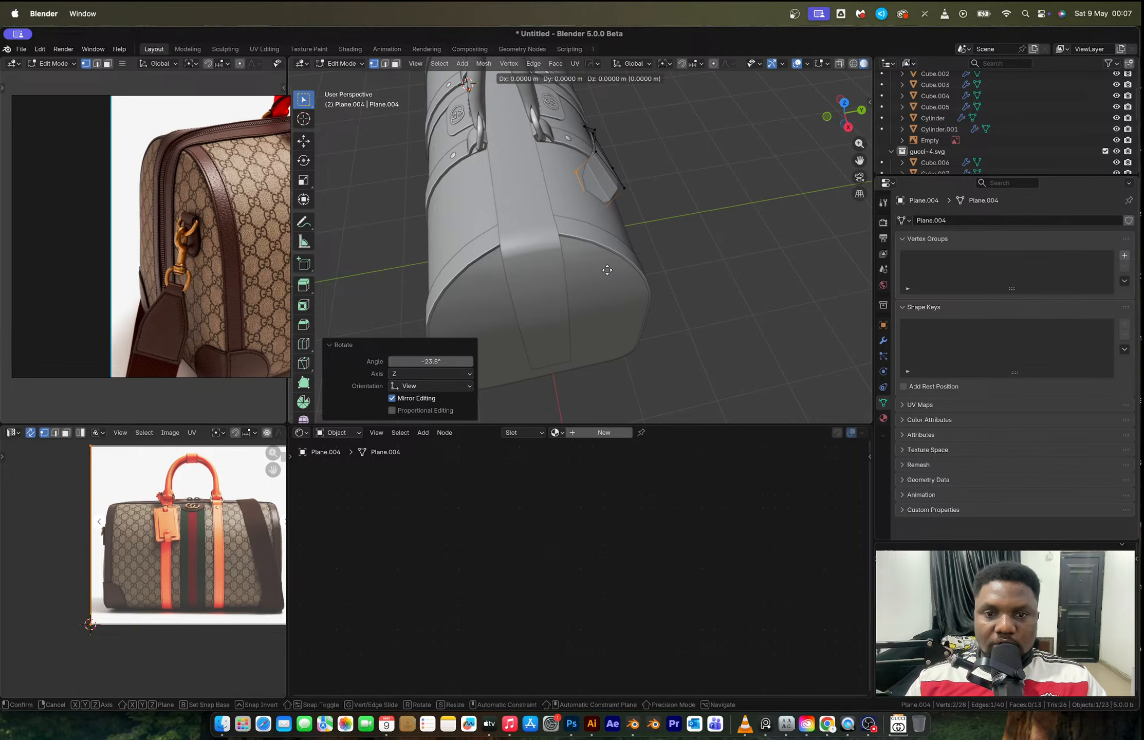
key("z")
left_click(604, 260)
middle_click_drag(604, 259, 762, 189)
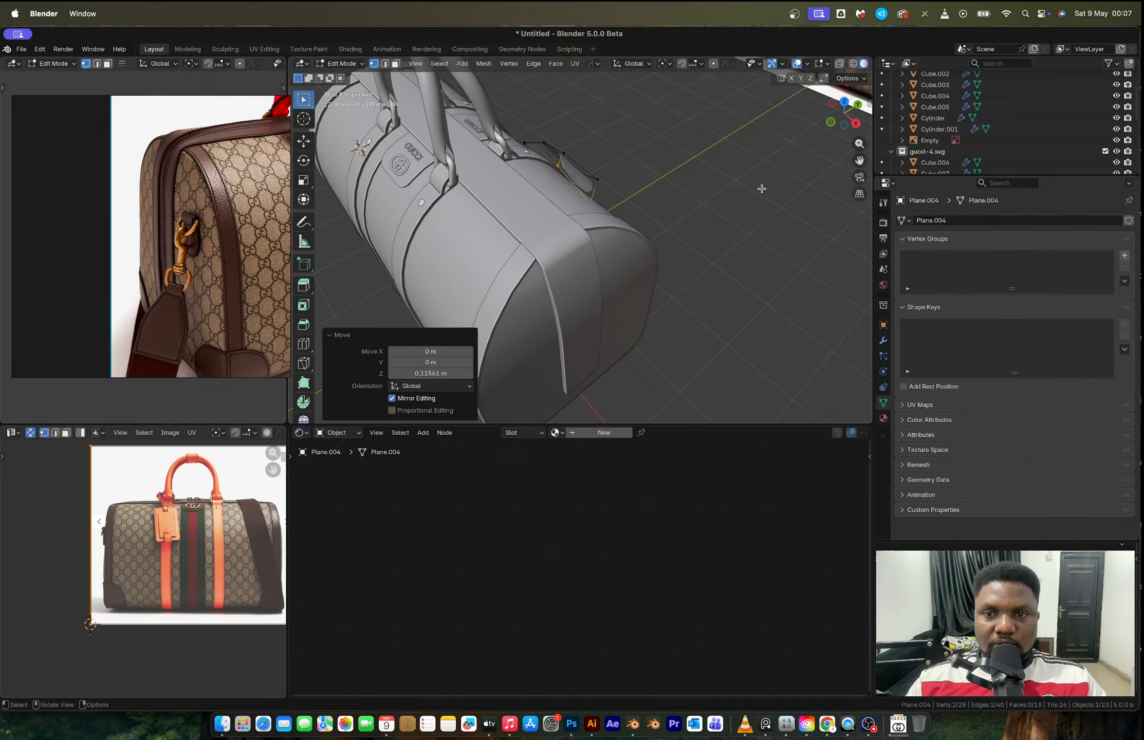
left_click(831, 122)
key("r")
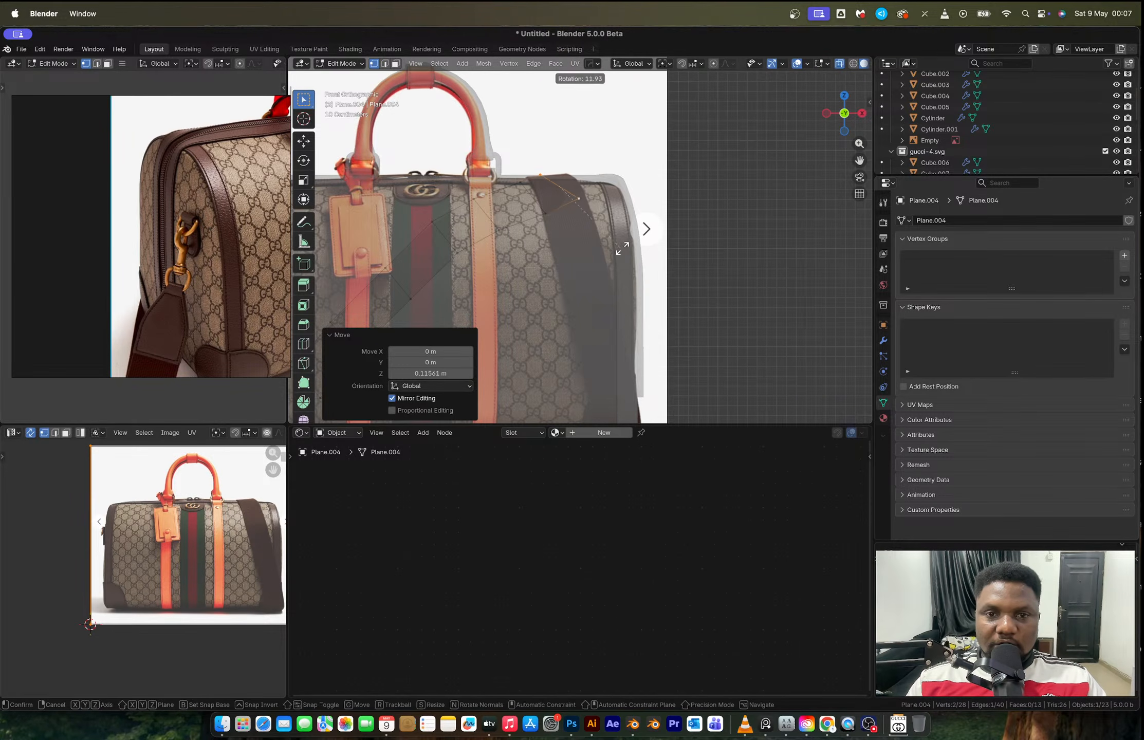
left_click(625, 240)
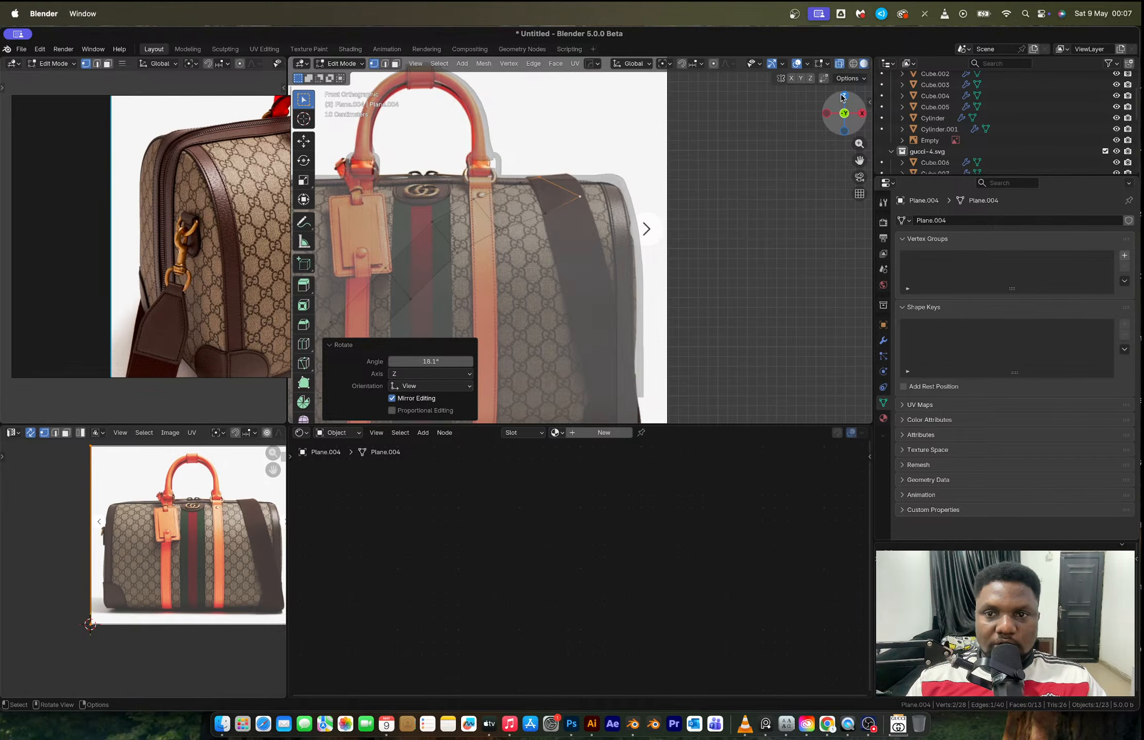
In right view, lower the strap's two end vertices individually along Z toward the bag's curved top, the outer one by about 0.09 m.
left_click_drag(843, 98, 454, 135)
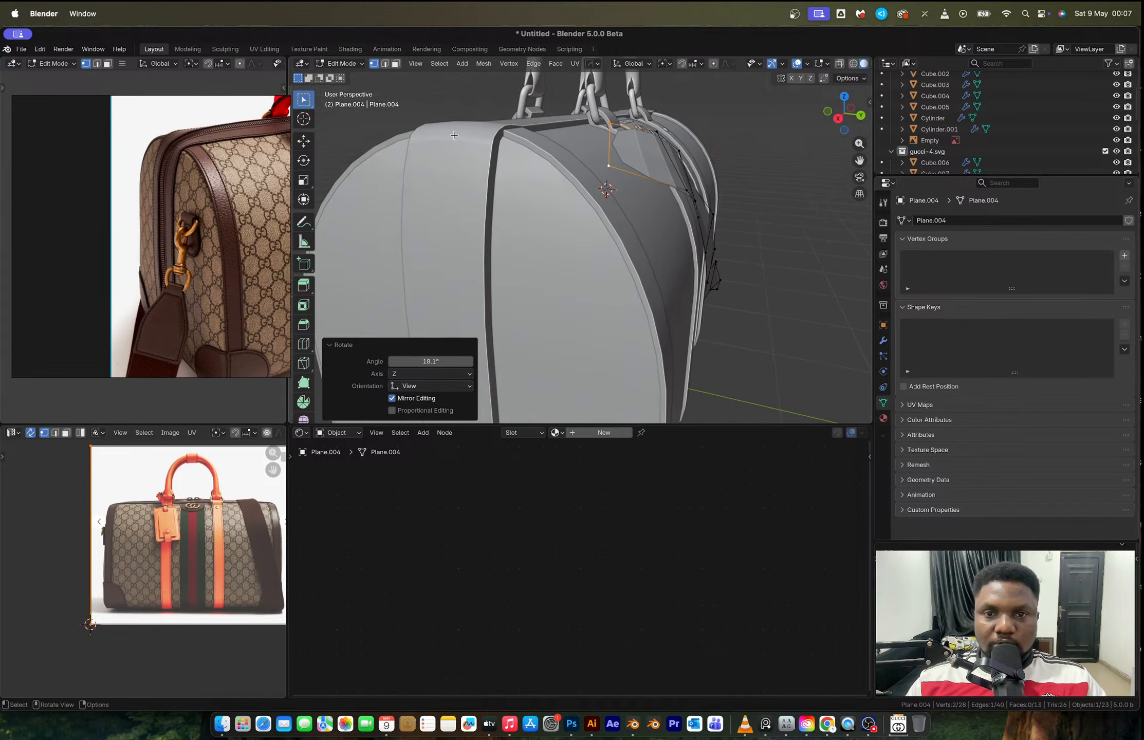
left_click(839, 118)
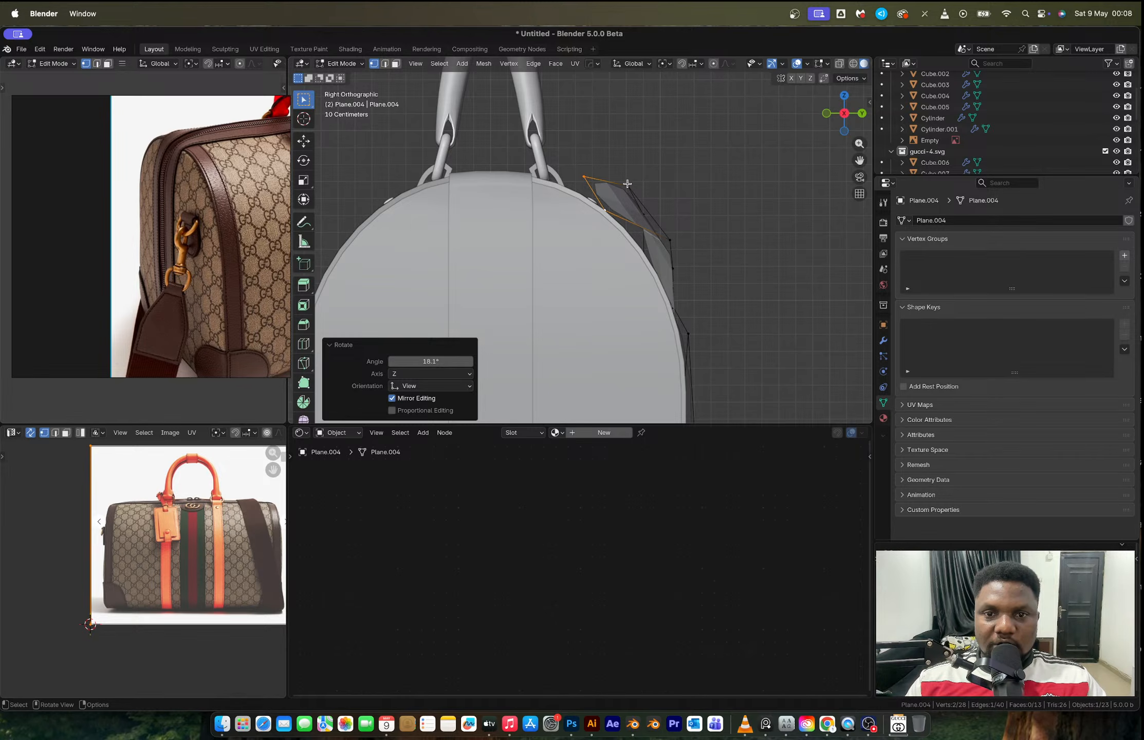
left_click(627, 184)
key("g")
key("z")
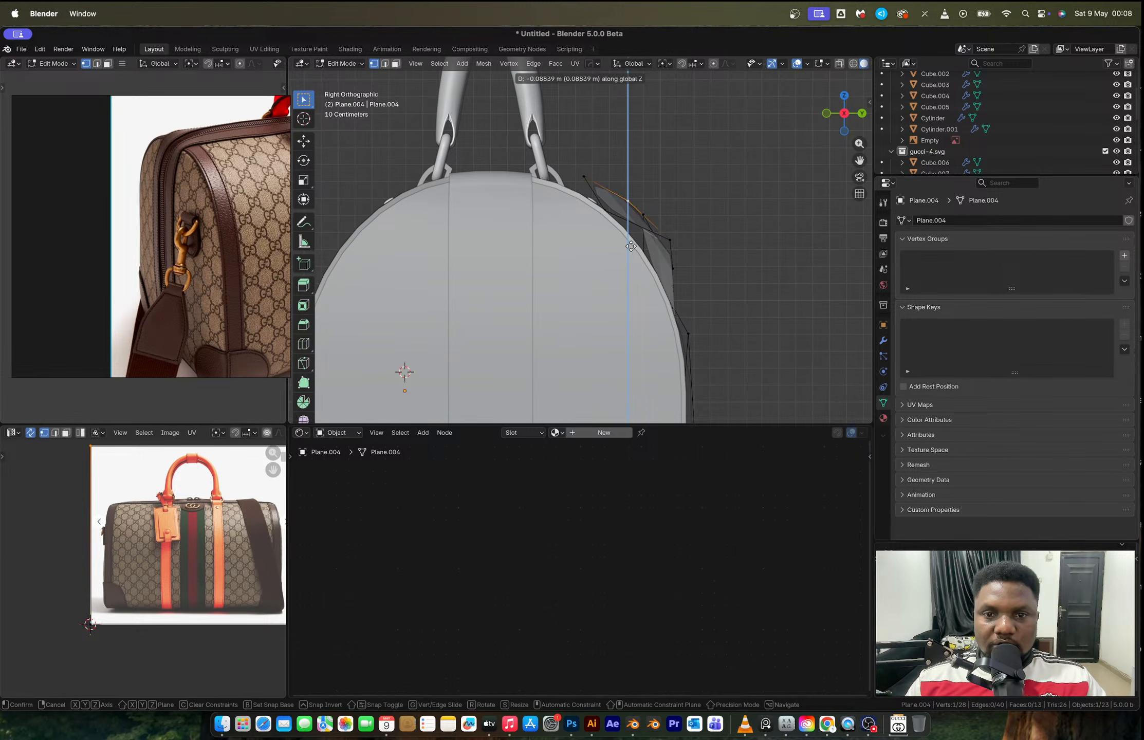
left_click(631, 249)
left_click(581, 172)
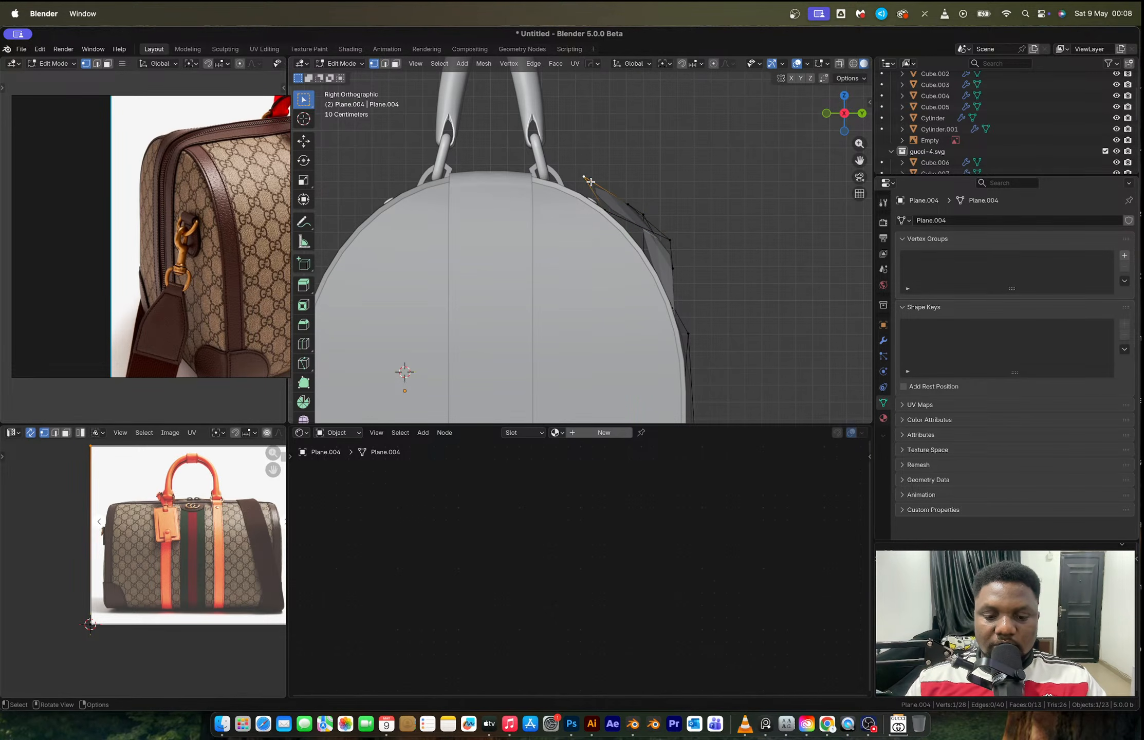
key("g")
key("z")
left_click(592, 191)
Extrude the strap's end edge in right view about -0.32 m along Y and 0.13 m along Z, following the bag's top curve.
left_click(607, 226)
key("2")
left_click(589, 193)
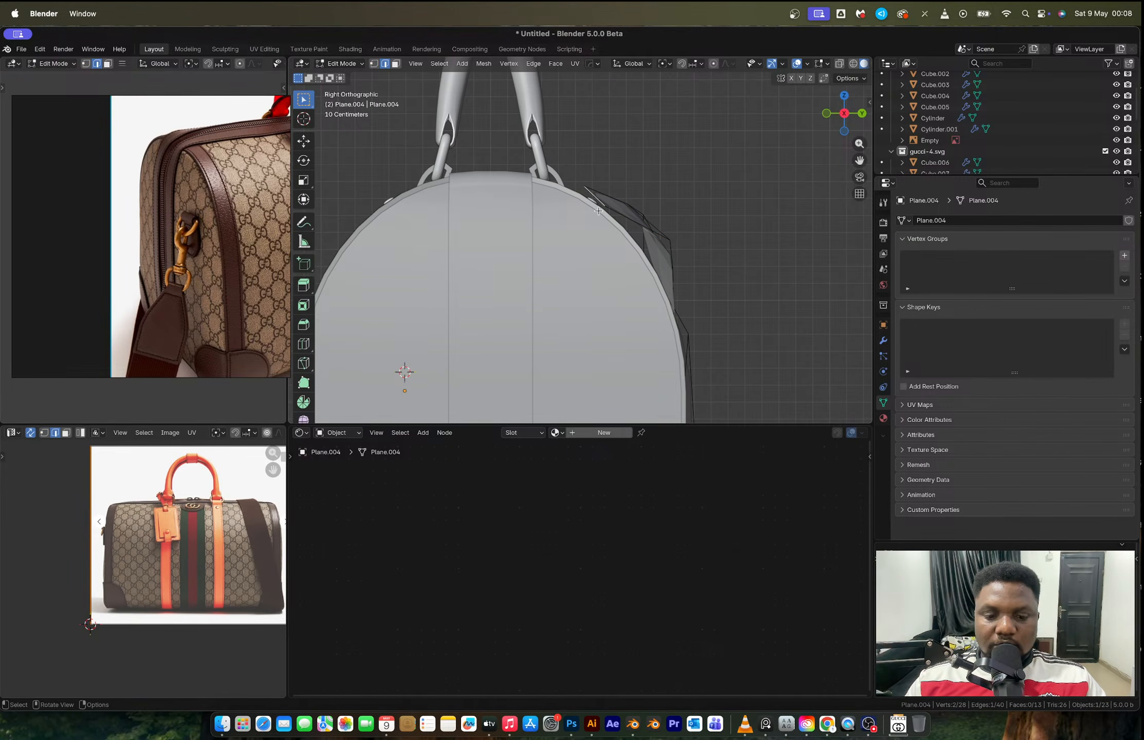
key("e")
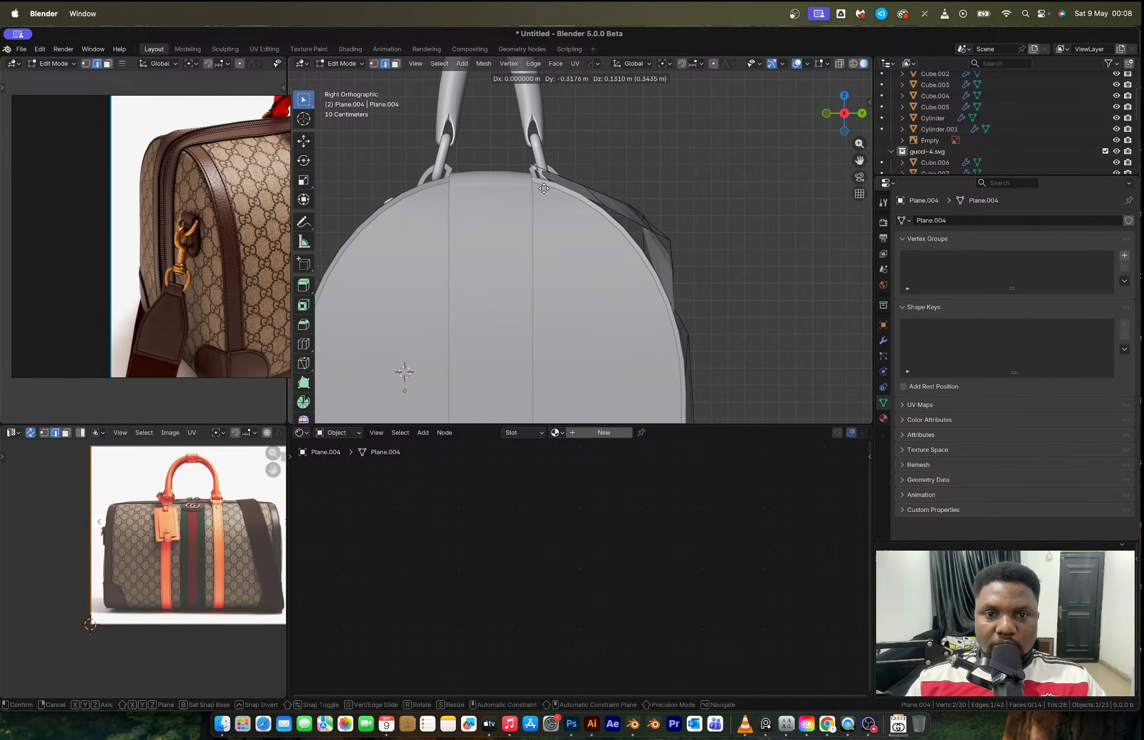
left_click(543, 185)
Rotate the extruded end edge about Z and then by 13.9° in the view to align it with the bag's top.
middle_click_drag(542, 185, 543, 228)
key("r")
key("z")
left_click(620, 274)
key("r")
left_click(635, 230)
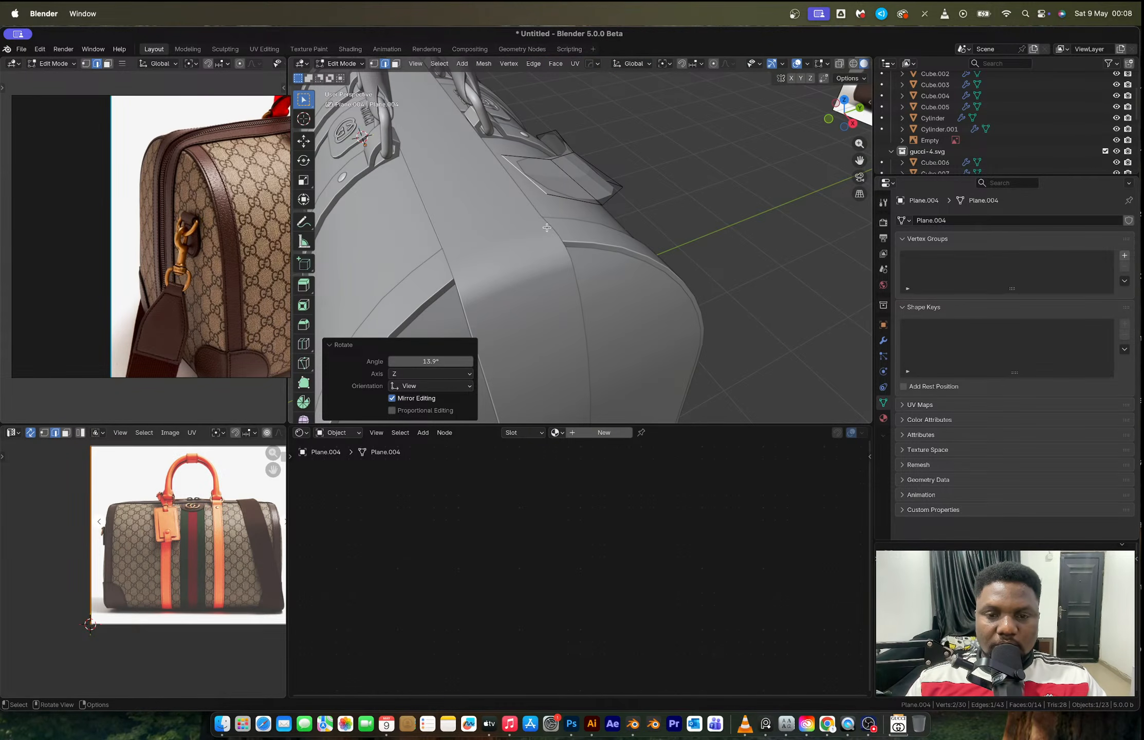
Extrude the strap's end edge in top view by about 0.059 m along X and -0.288 m along Y.
left_click(845, 99)
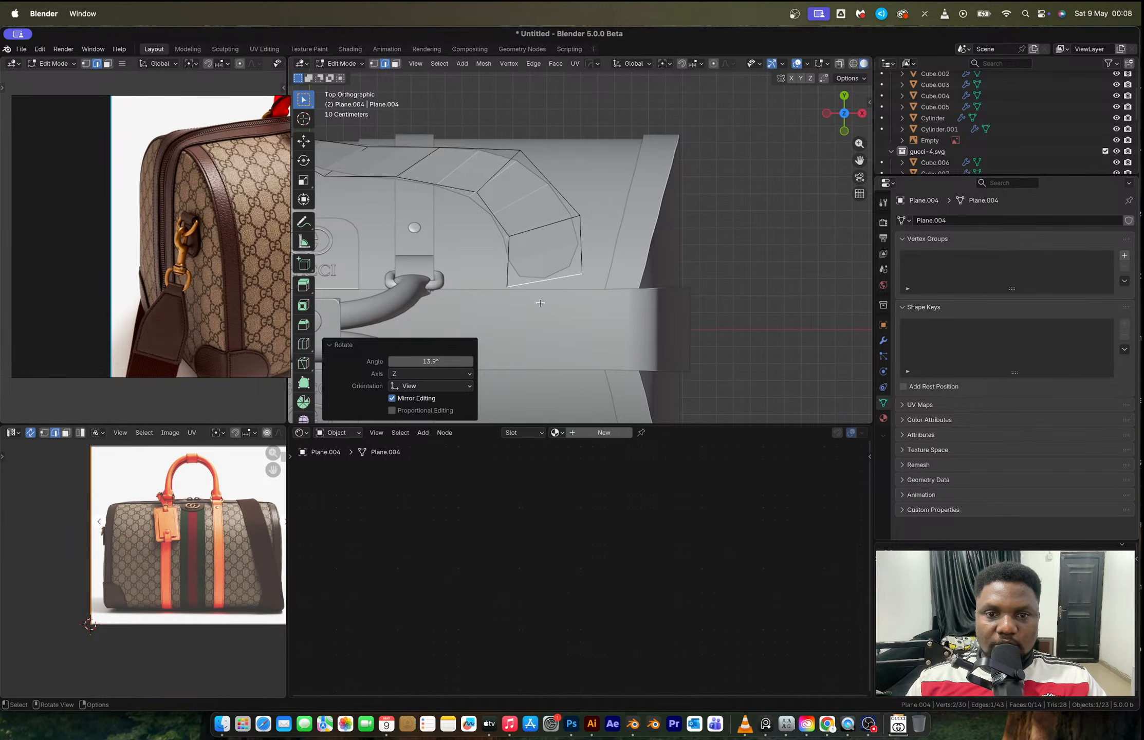
key("e")
left_click(589, 352)
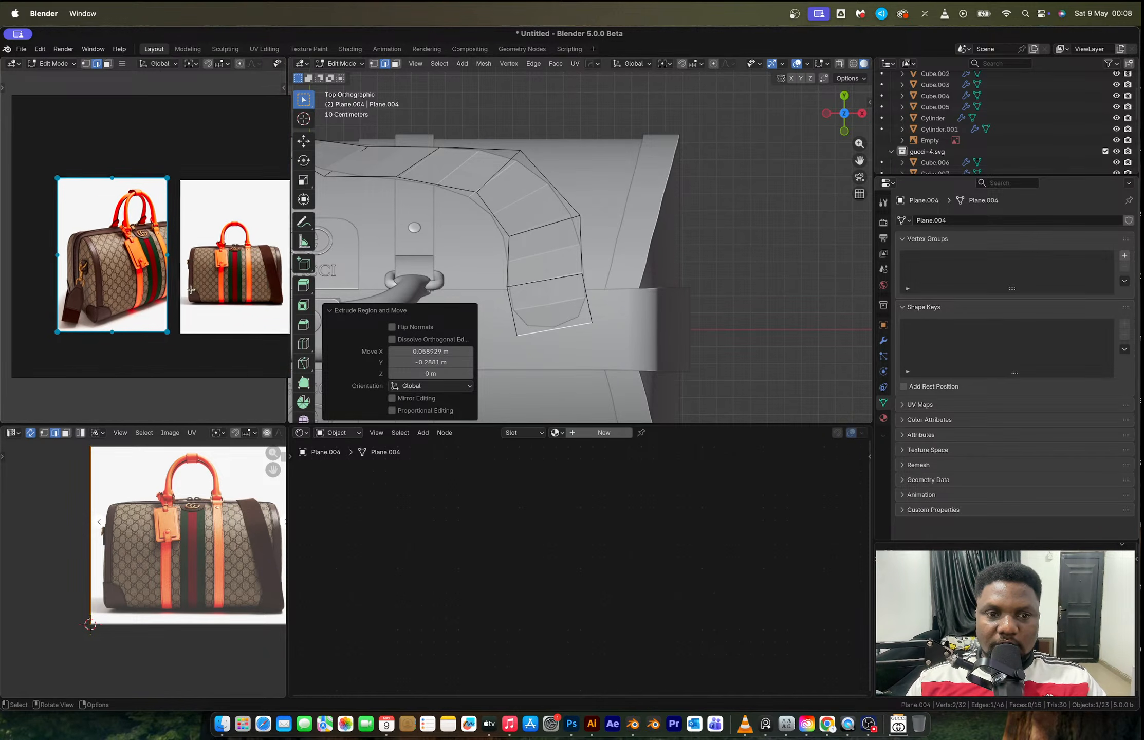
Mirror the leather end tab, clasp, ring and mounting loop to the bag's opposite end, using the bag body as the mirror reference.
middle_click_drag(460, 281, 624, 242)
scroll(624, 242, "up", 3)
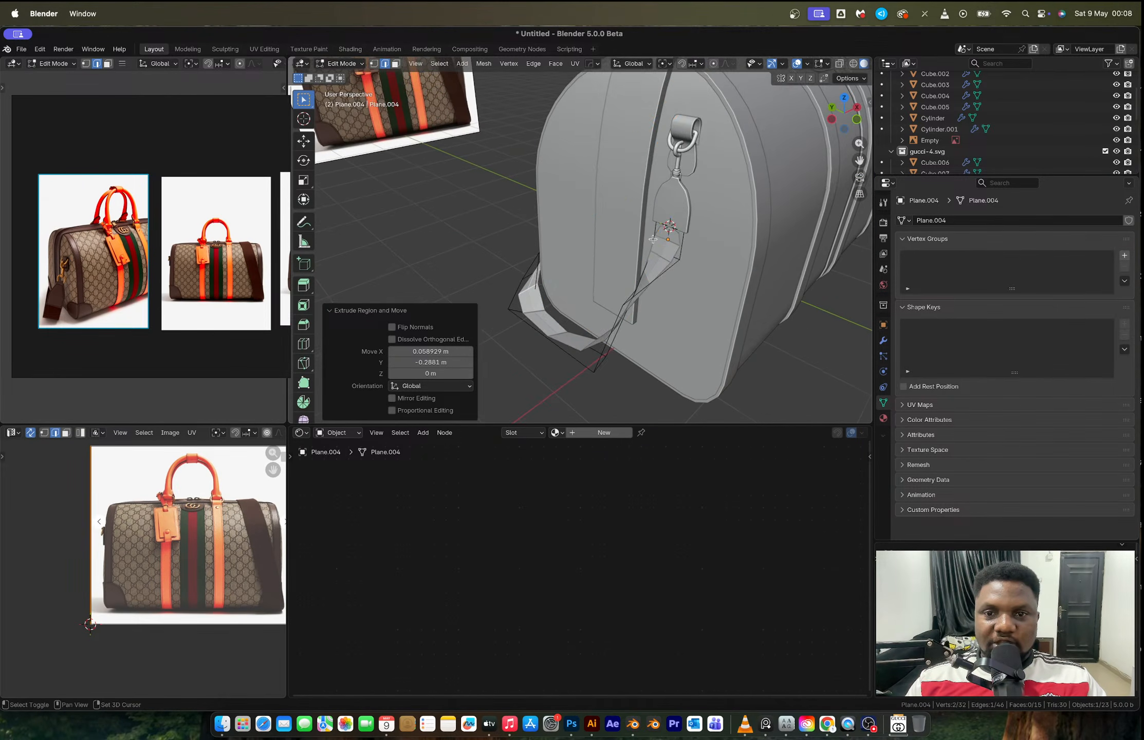
key("Tab")
left_click(682, 175)
scroll(682, 175, "up", 6)
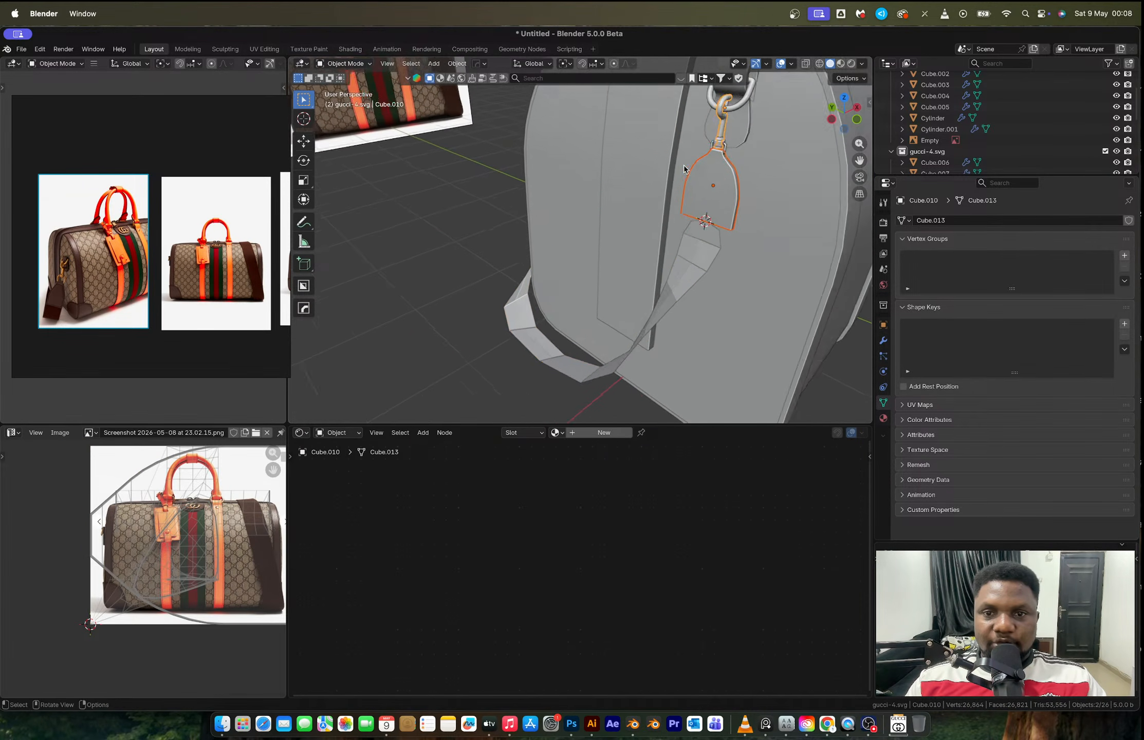
left_click(703, 189, "shift")
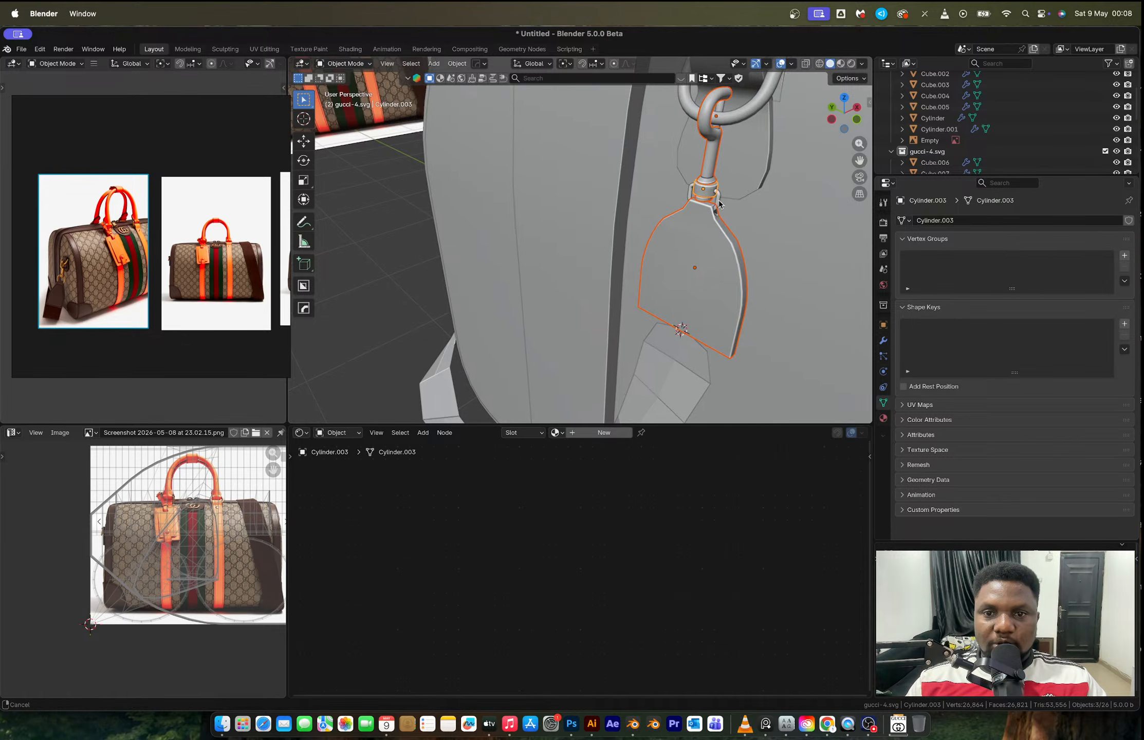
middle_click_drag(703, 164, 651, 201, "shift")
left_click(648, 179, "shift")
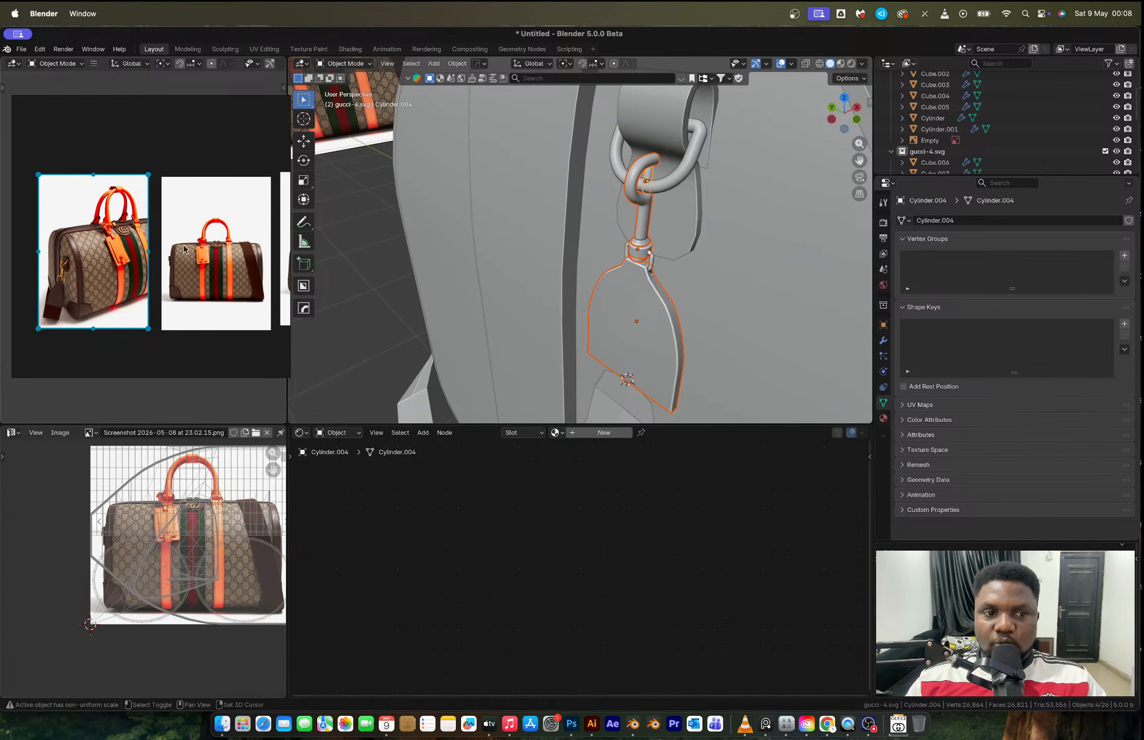
left_click(671, 181, "shift")
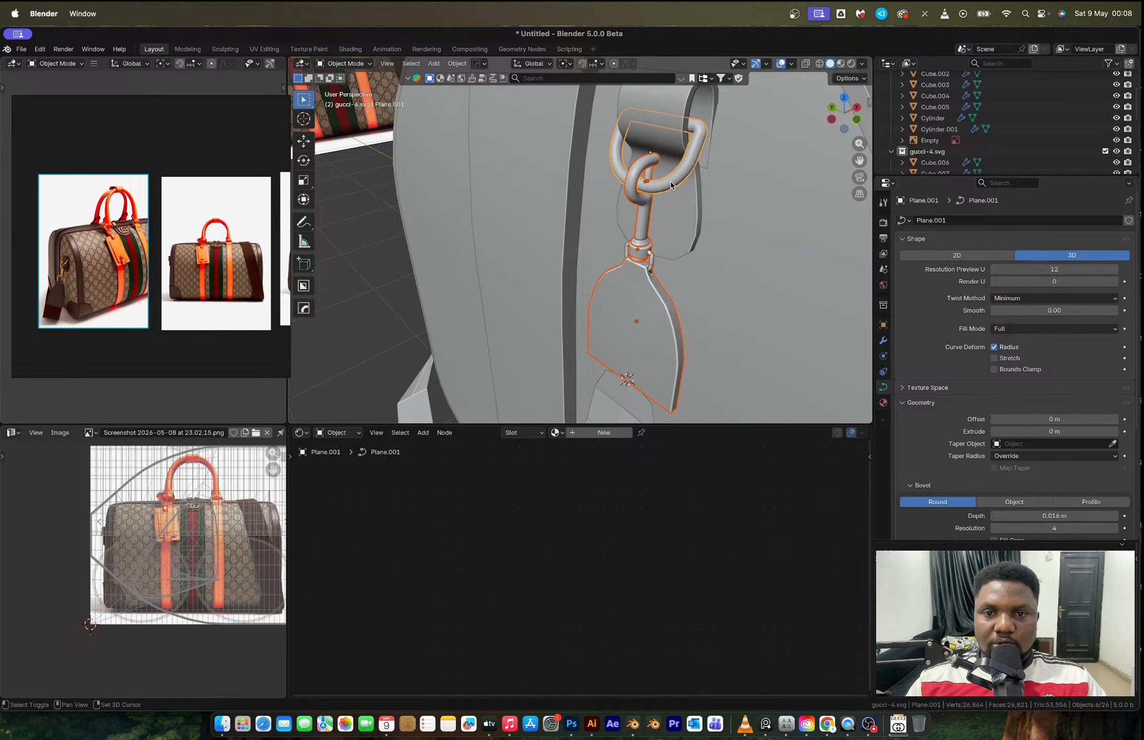
left_click(679, 214, "shift")
key("g")
key("Escape")
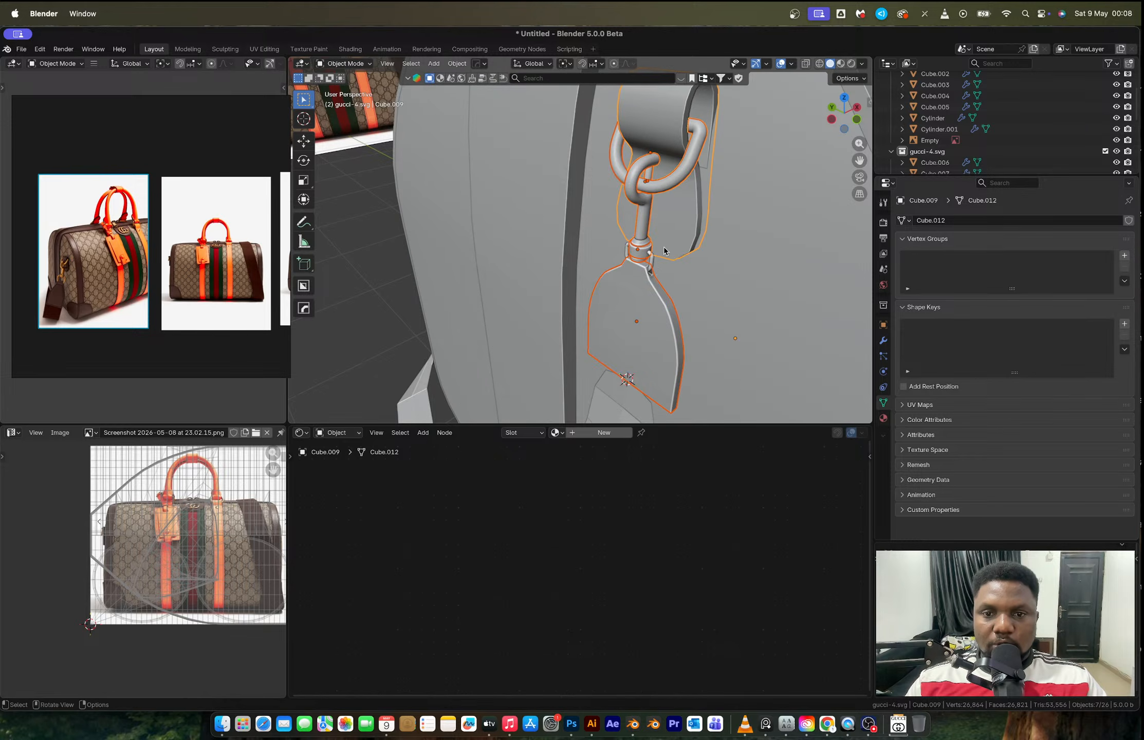
left_click(653, 266, "shift")
scroll(670, 279, "down", 5)
left_click(605, 268, "shift")
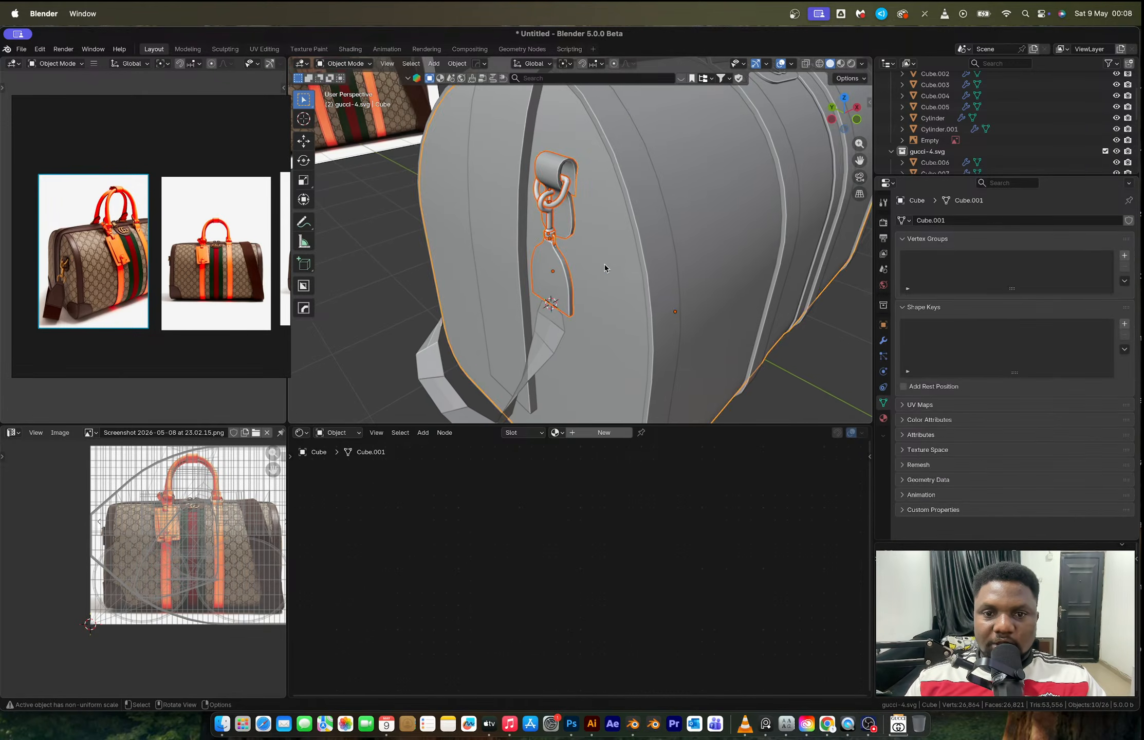
scroll(605, 268, "down", 5)
key("alt+x")
left_click(576, 311)
Inspect the mirrored clasp and leather tab at the bag's opposite end, including the tab's edges in Edit Mode.
middle_click_drag(761, 191, 599, 174)
scroll(673, 213, "down", 5)
scroll(639, 221, "up", 8)
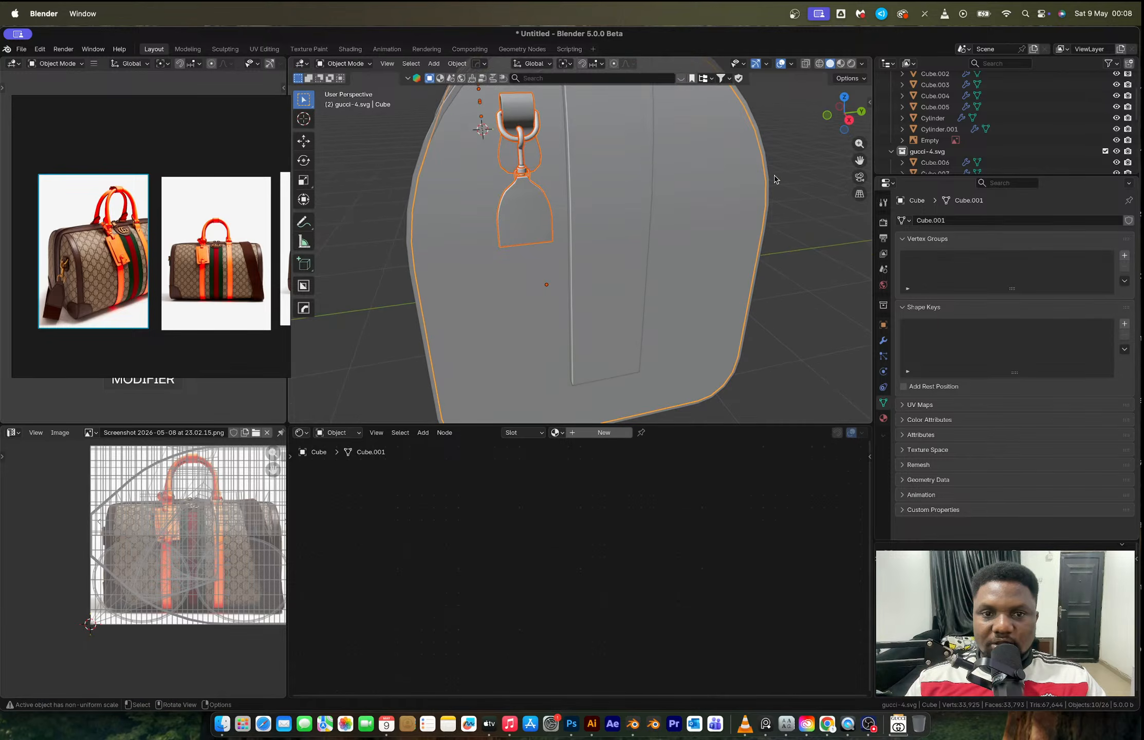
left_click(784, 173)
key("Home")
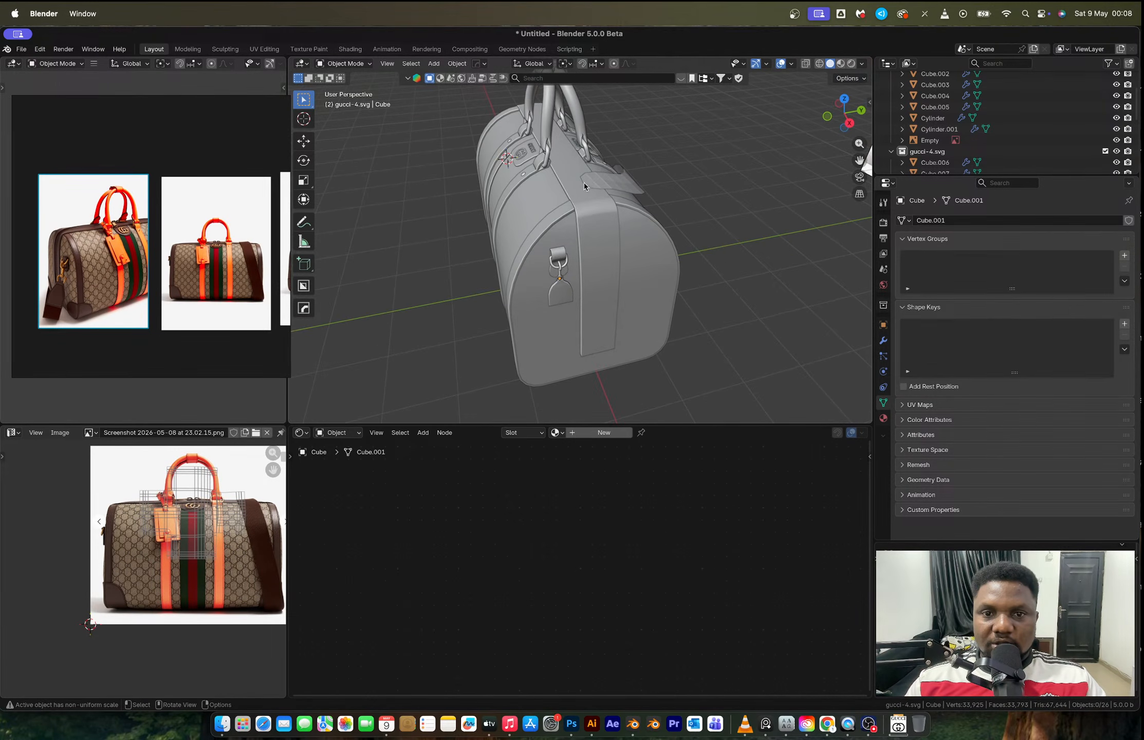
left_click(595, 197)
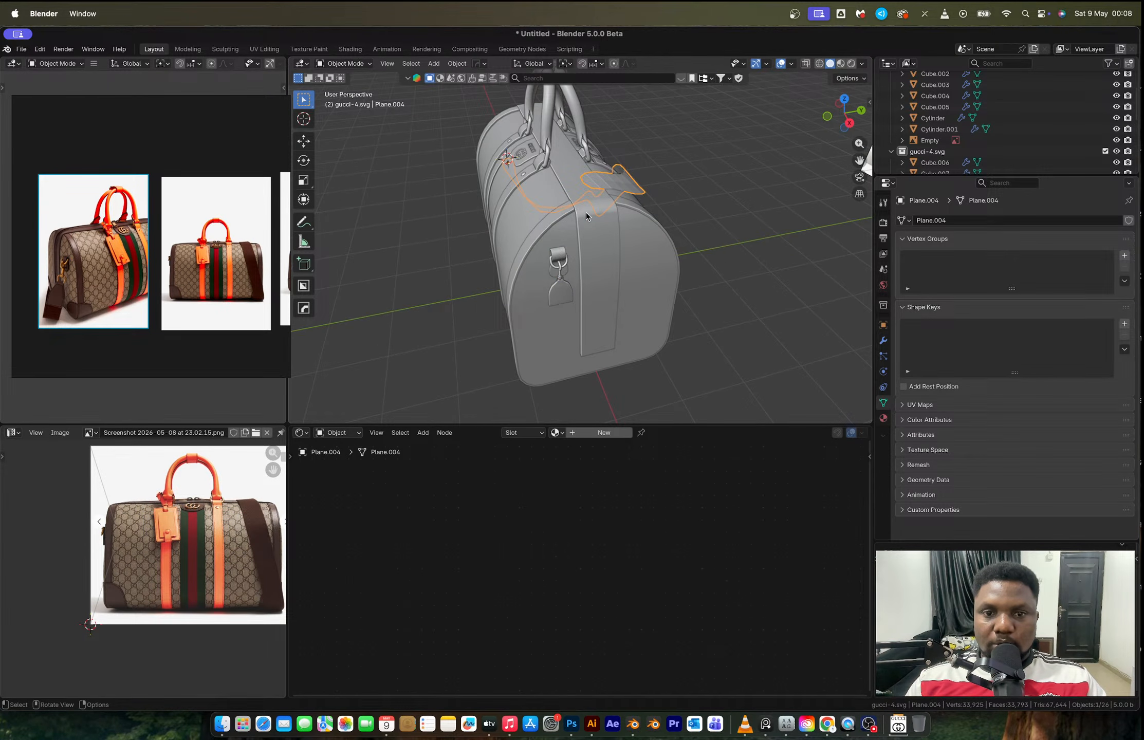
left_click(564, 298)
scroll(567, 309, "up", 10)
scroll(617, 276, "down", 6)
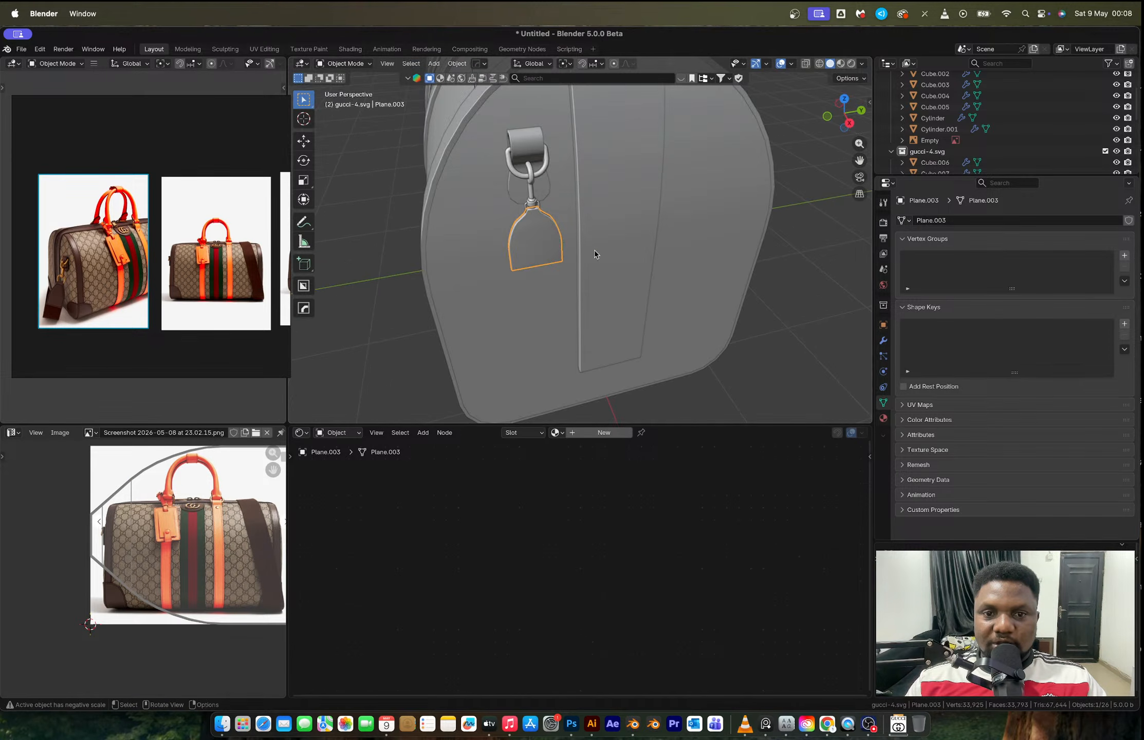
mouse_move(594, 249)
middle_mouse_down()
mouse_move(625, 248)
mouse_move(590, 232)
middle_mouse_up()
scroll(702, 227, "up", 5)
scroll(701, 227, "down", 4)
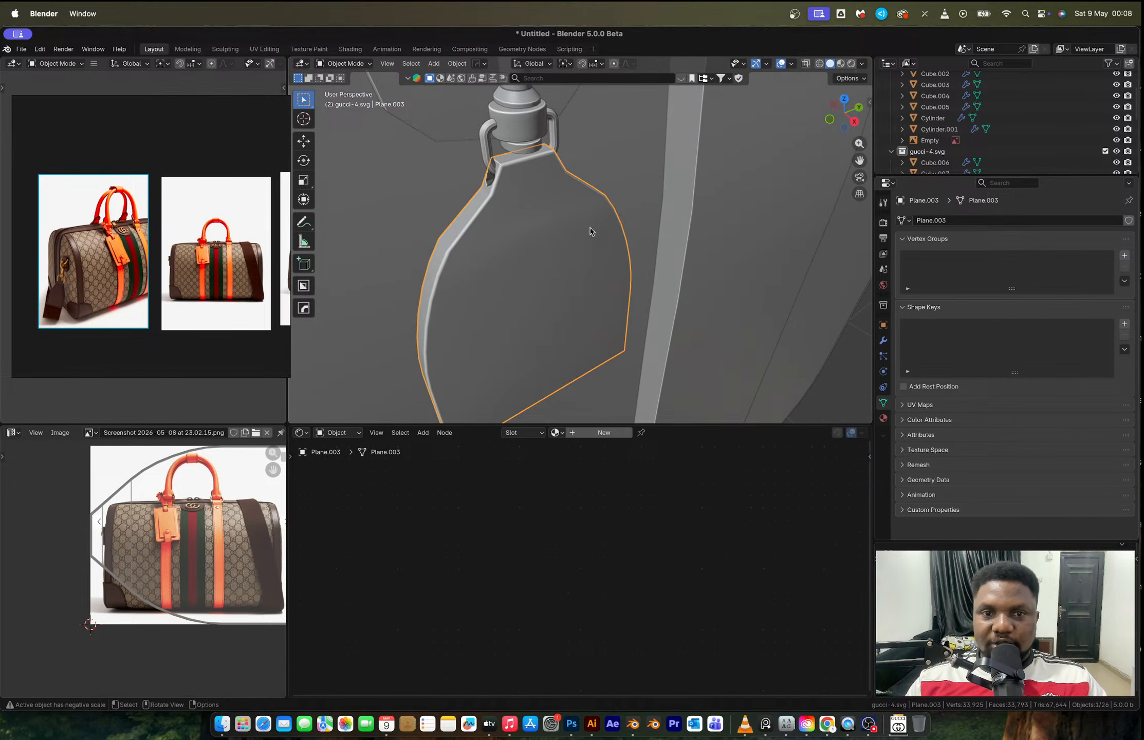
key("Tab")
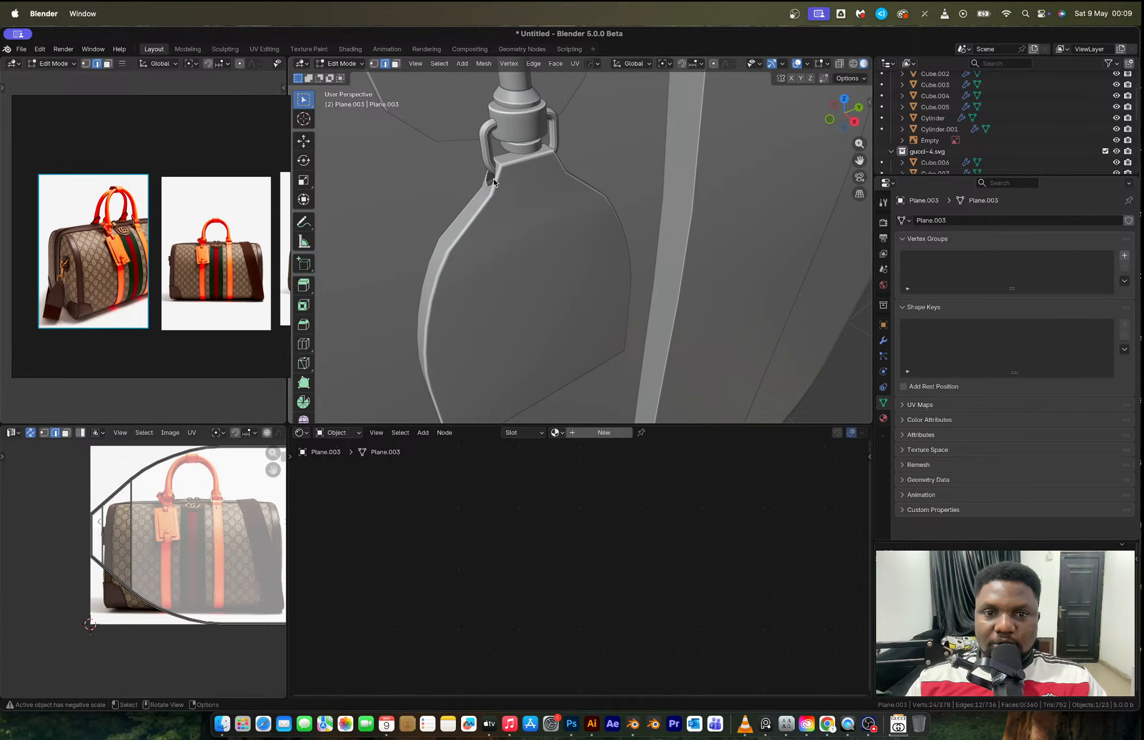
key("Tab")
Apply the Mirror modifier on the leather end tab hanging from the clasp.
scroll(532, 205, "down", 12)
middle_click_drag(532, 204, 612, 212)
scroll(550, 214, "up", 5)
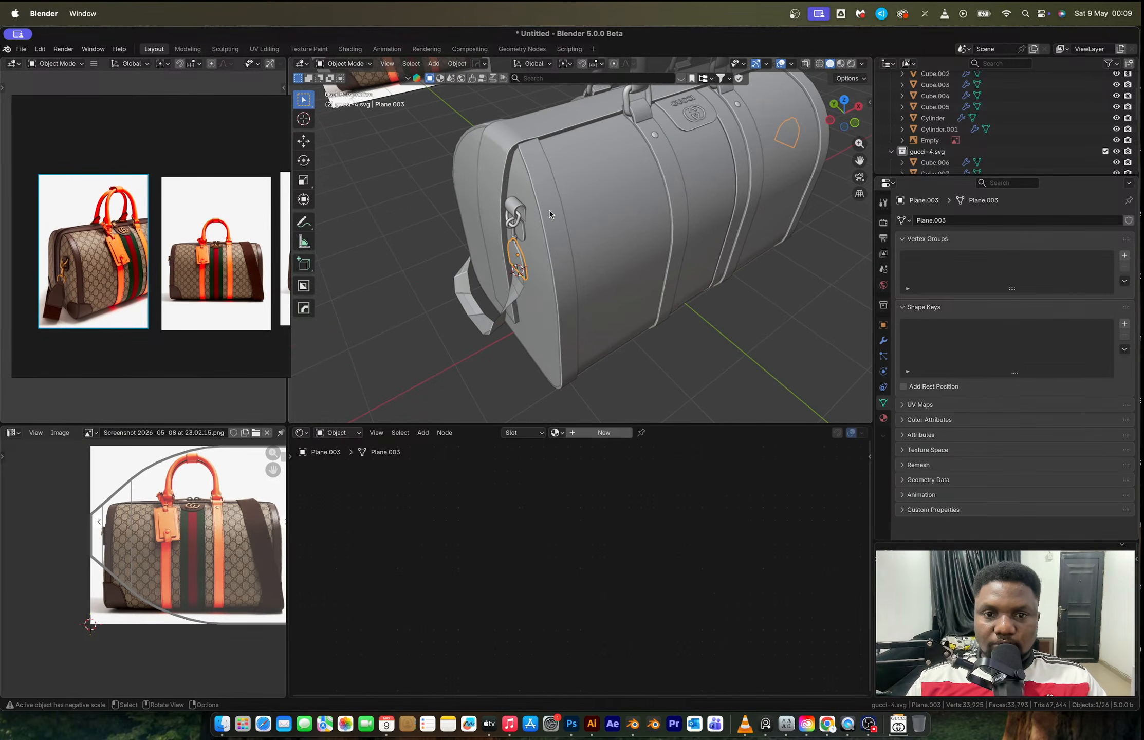
left_click(513, 242, "shift")
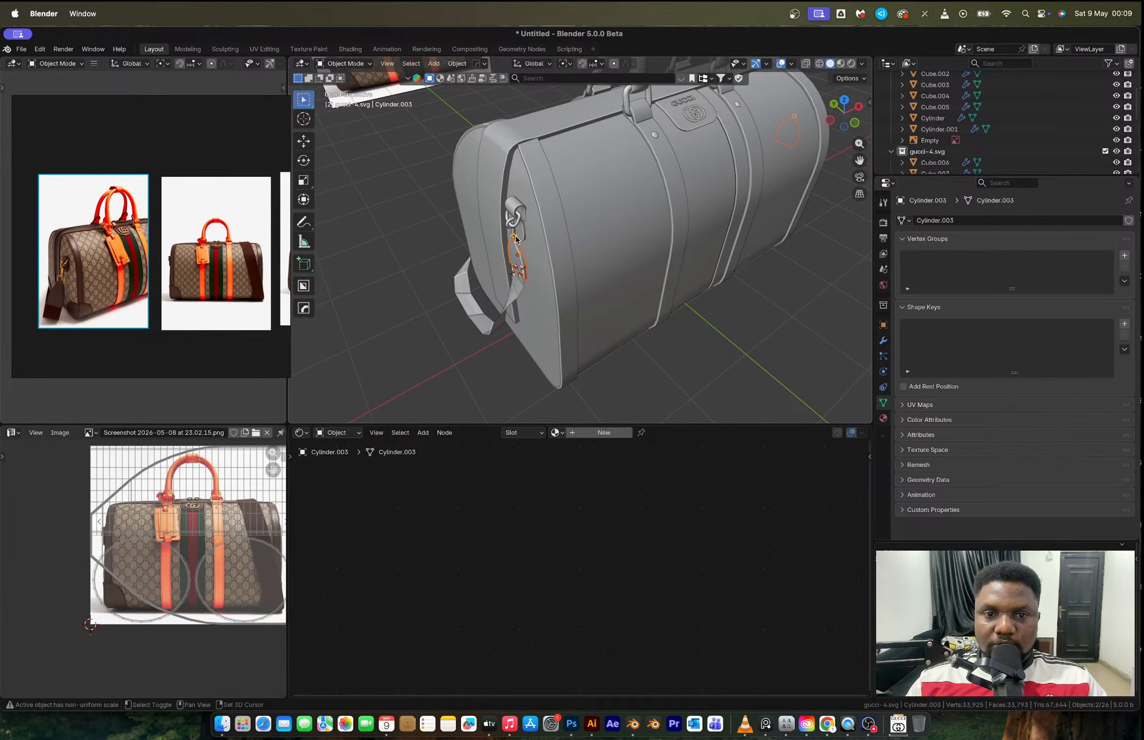
middle_click_drag(716, 199, 619, 321)
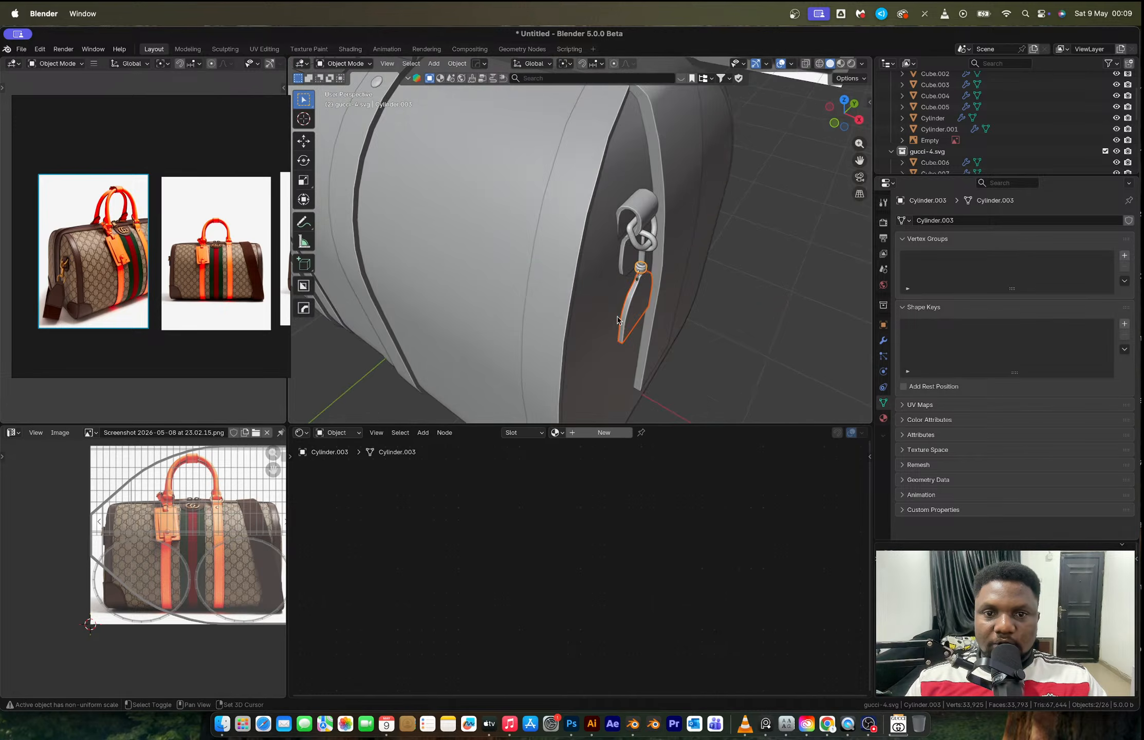
scroll(618, 321, "up", 7)
middle_click_drag(659, 284, 605, 298, "shift")
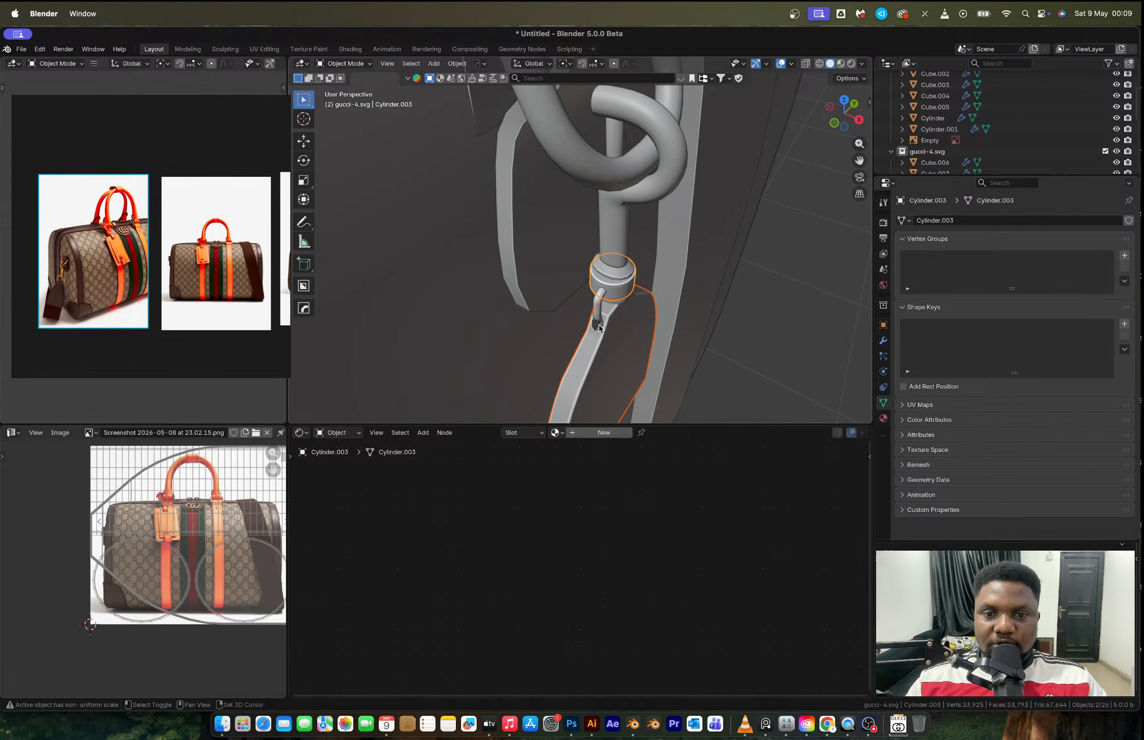
left_click(624, 342)
scroll(632, 345, "down", 8)
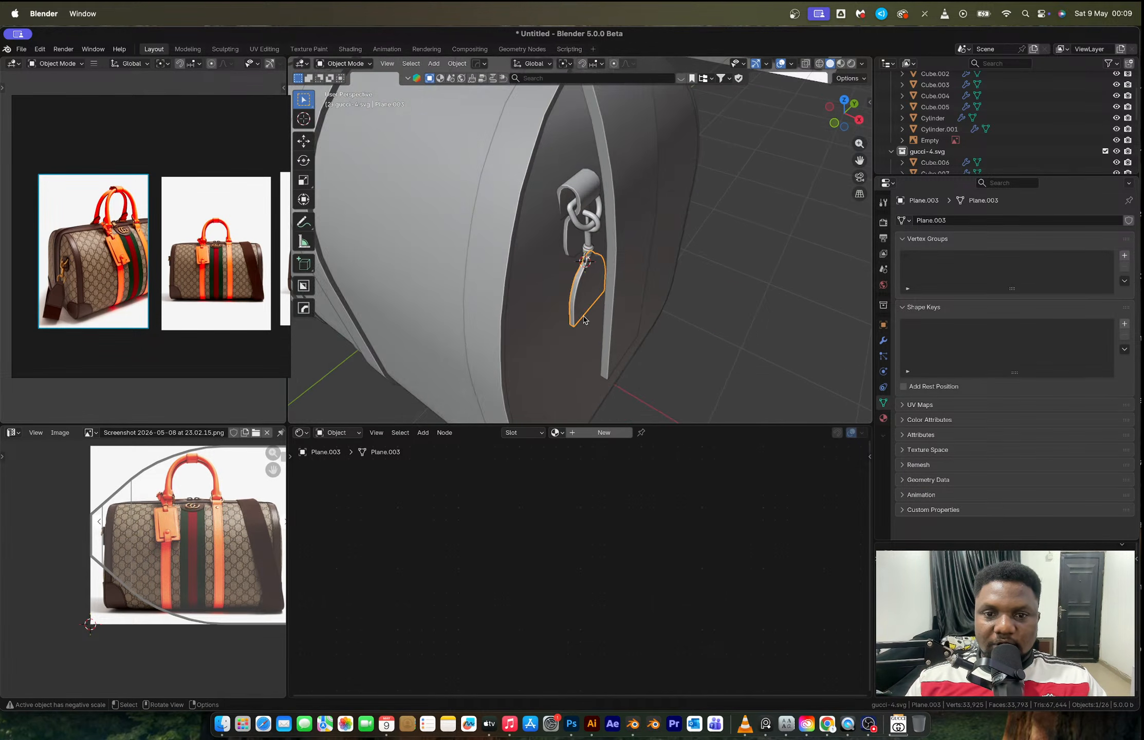
left_click(883, 340)
key("ctrl+a")
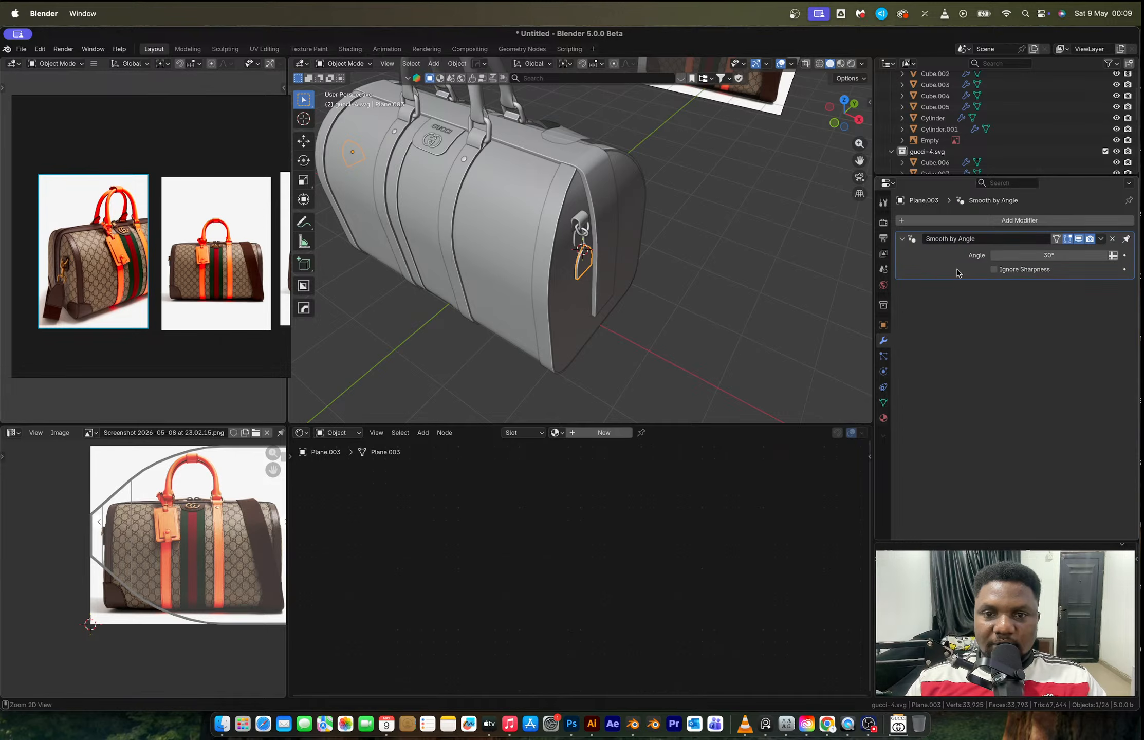
Separate the leather tab mesh by loose parts and select the piece at the bag's mirrored end.
key("Tab")
key("p")
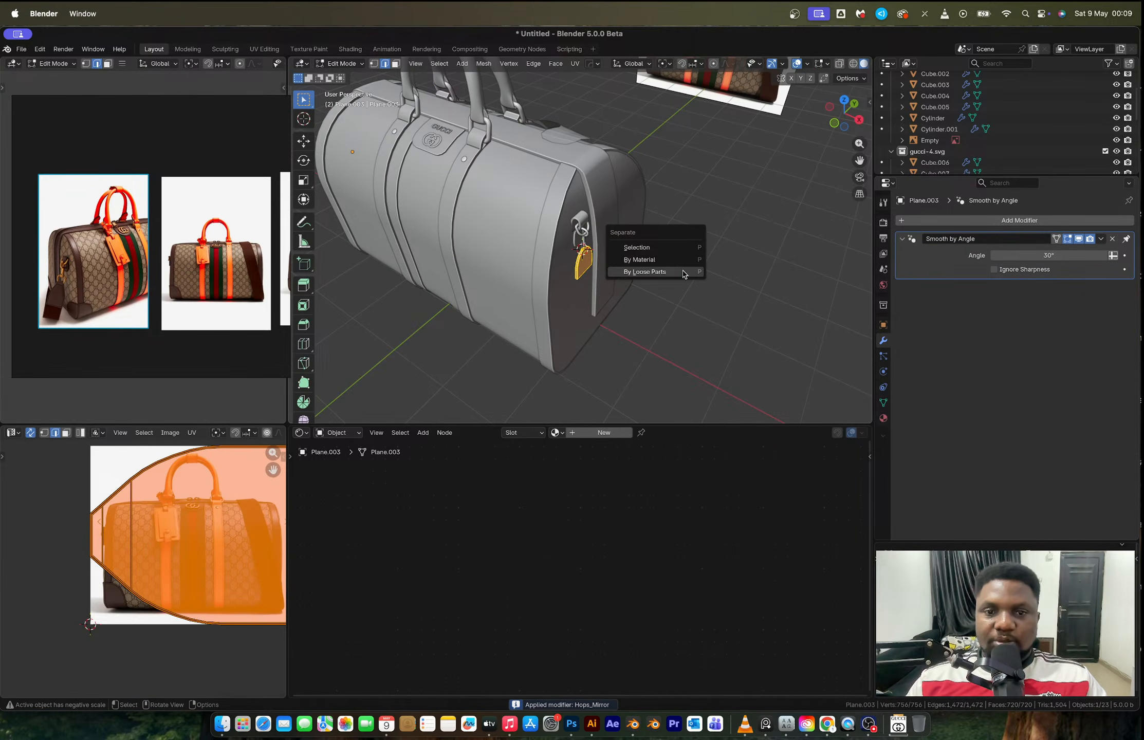
left_click(668, 271)
key("Tab")
left_click(586, 267)
middle_click_drag(600, 276, 612, 271)
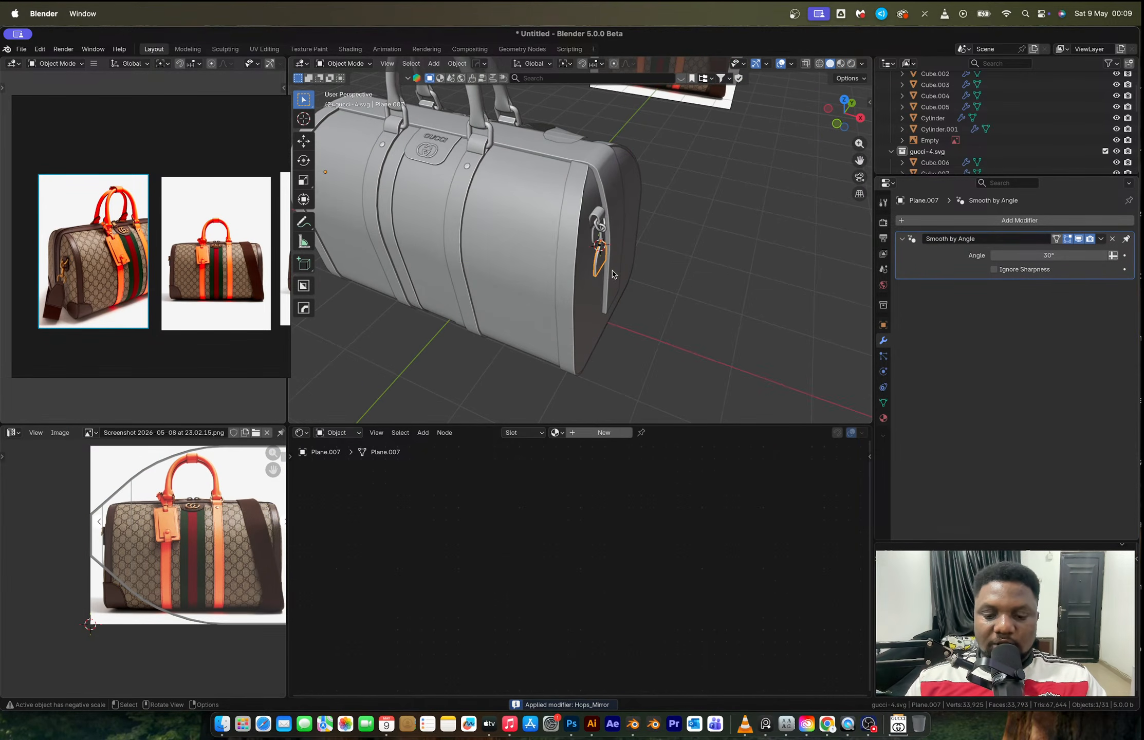
Set the pivot to the 3D Cursor and rotate the leather tab about -154° around global Y to tilt it upward.
key("period")
left_click(697, 272)
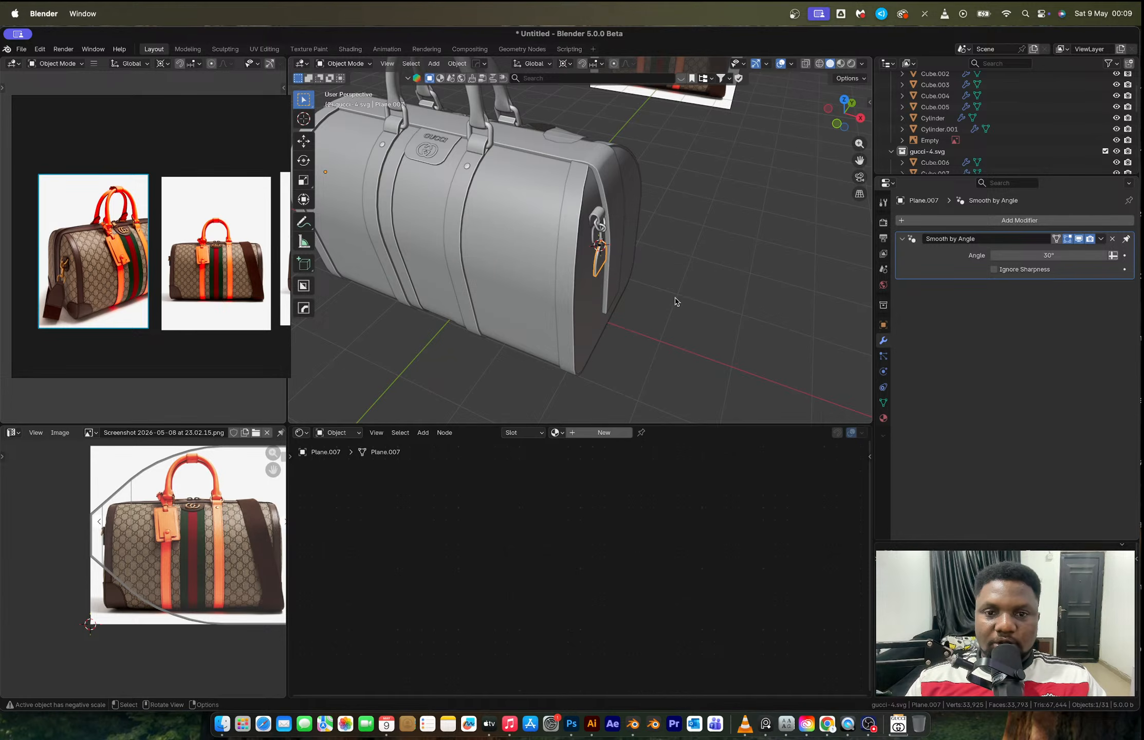
key("r")
key("z")
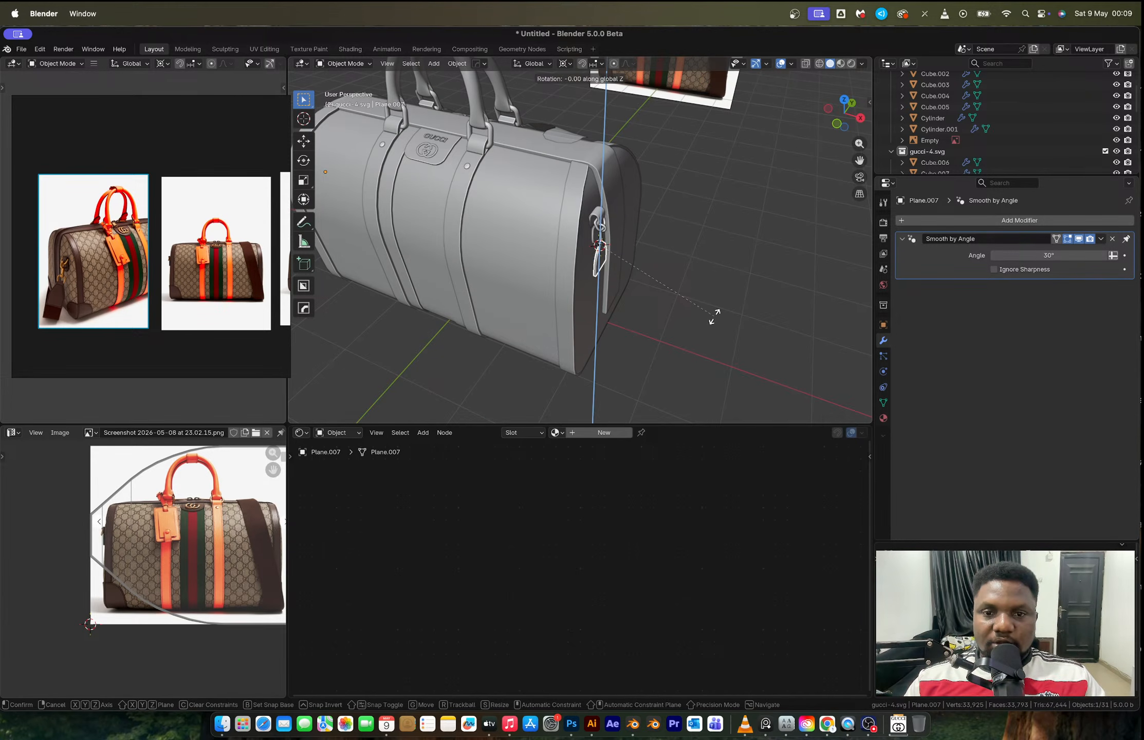
key("y")
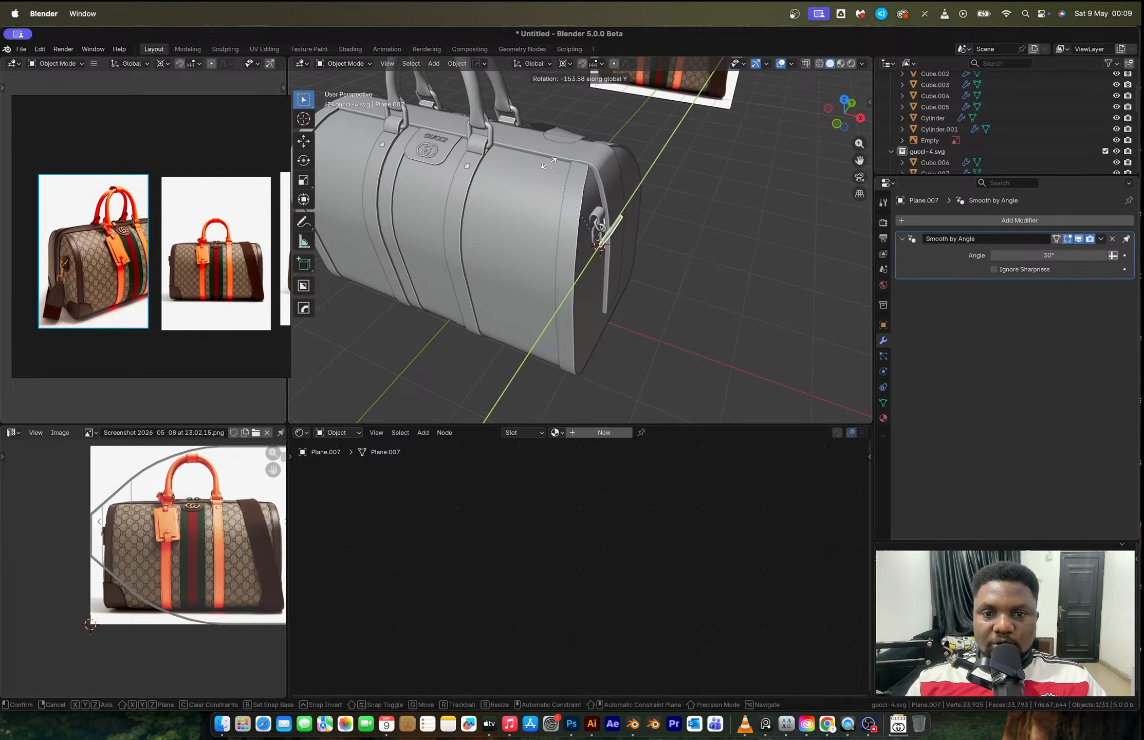
left_click(543, 163)
Extrude the shoulder strap's end edge in top view by about 0.365 m along X and -0.326 m along Y.
key("Tab")
middle_click_drag(662, 213, 674, 236)
key("Tab")
left_click(564, 157)
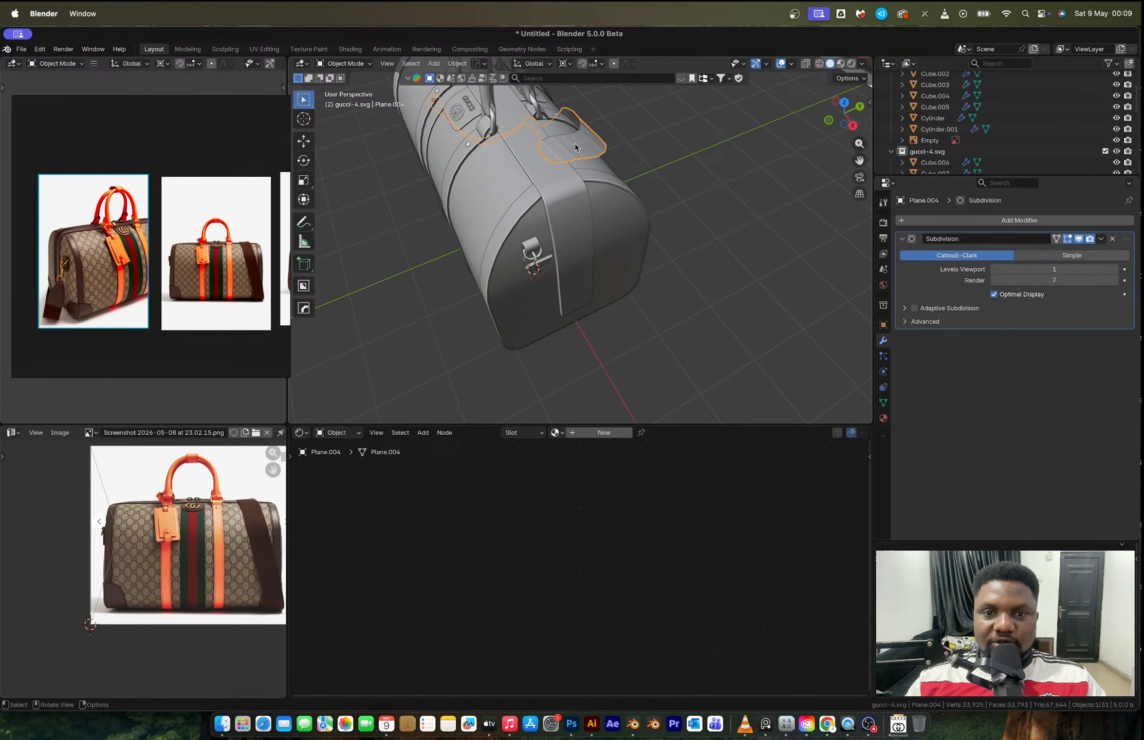
middle_click_drag(574, 143, 553, 190)
key("Tab")
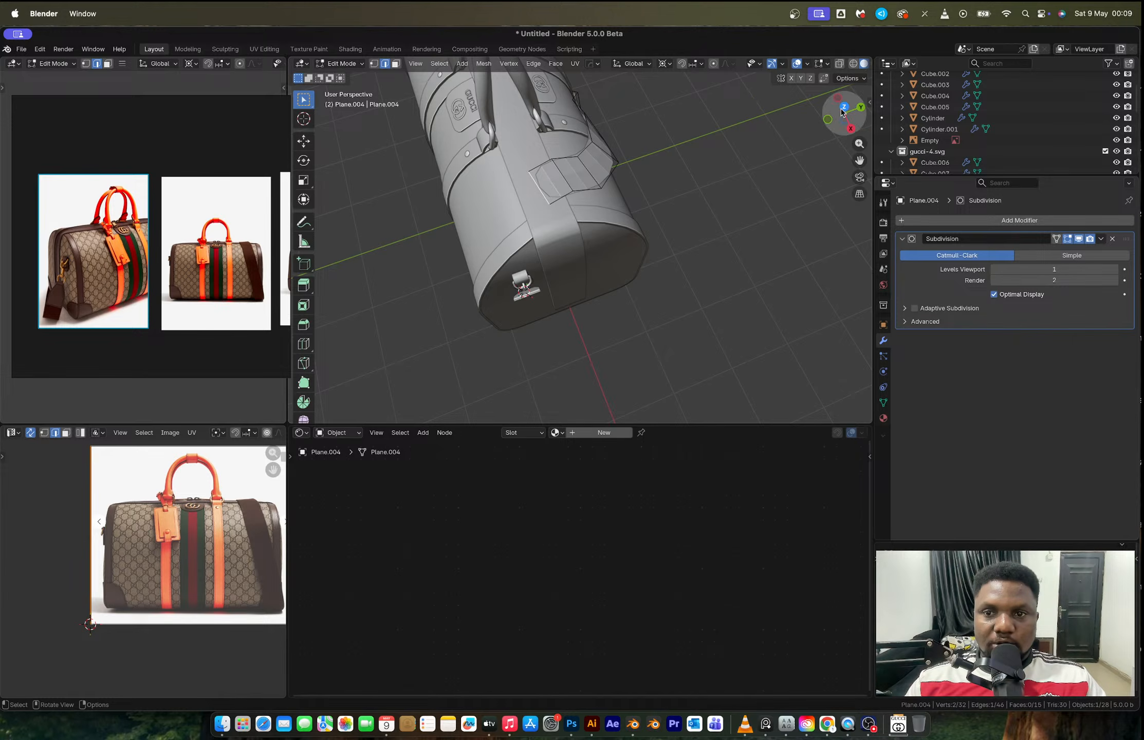
left_click_drag(842, 112, 831, 117)
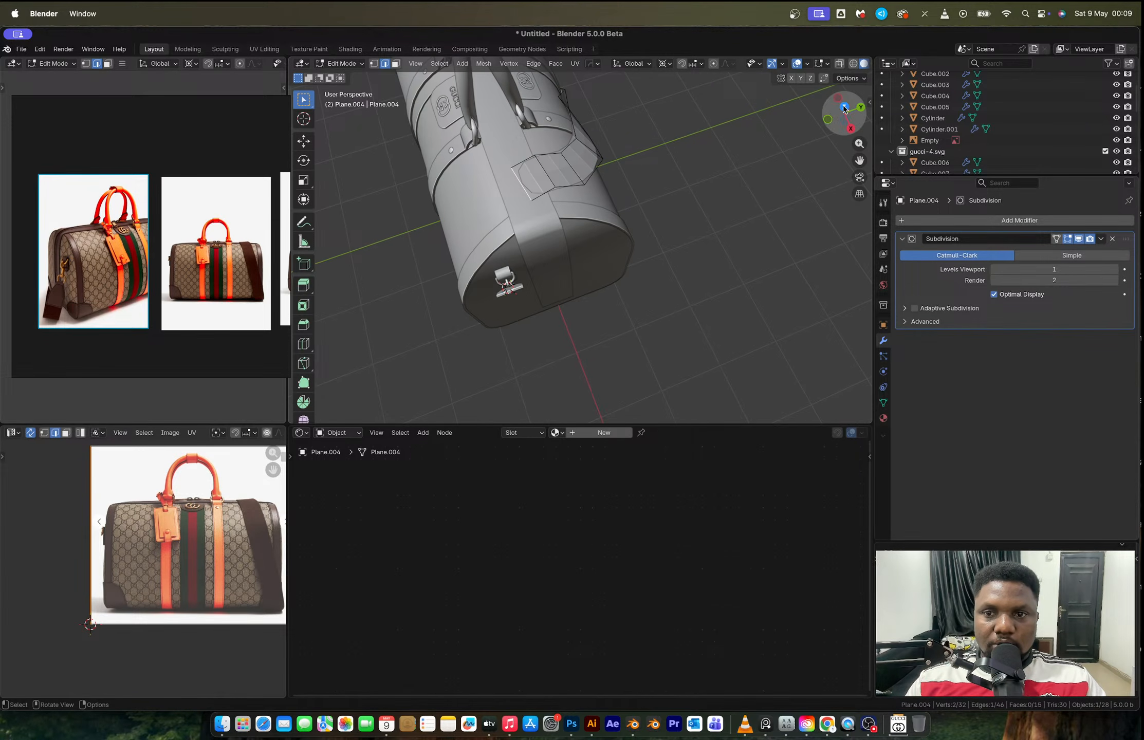
left_click(843, 108)
scroll(593, 259, "up", 5)
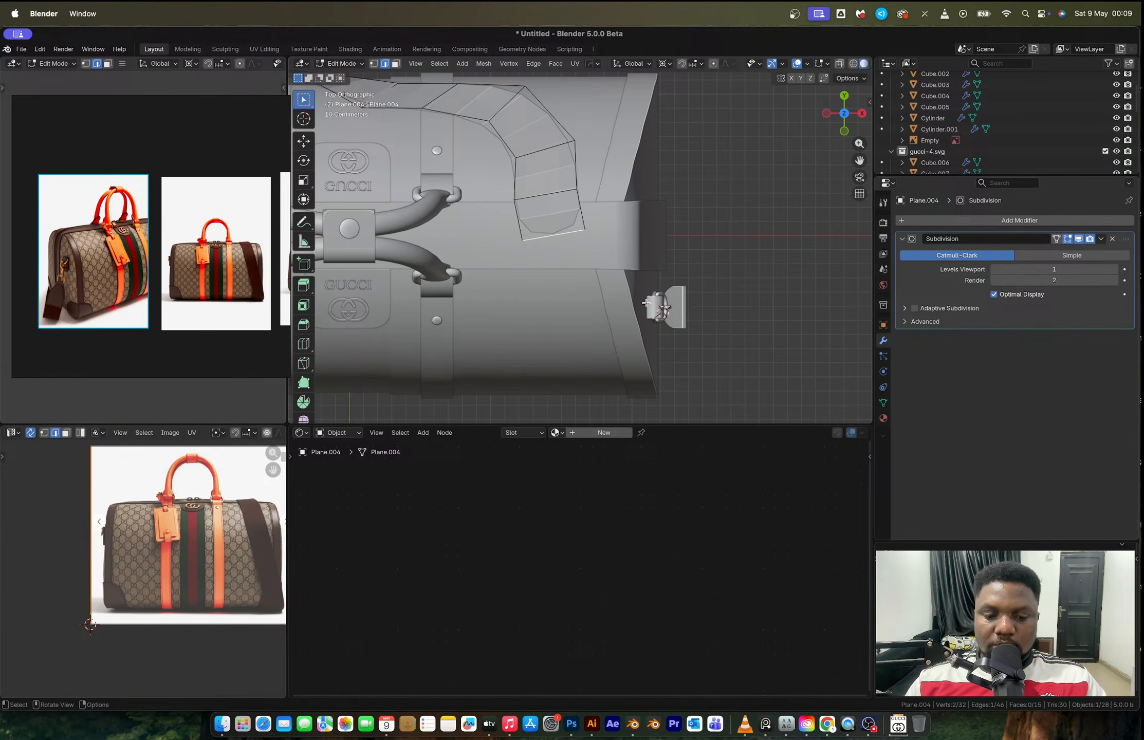
key("e")
left_click(696, 342)
With Bounding Box Center as pivot, rotate the new end edge 64.9° and scale it down to about 0.73.
key("r")
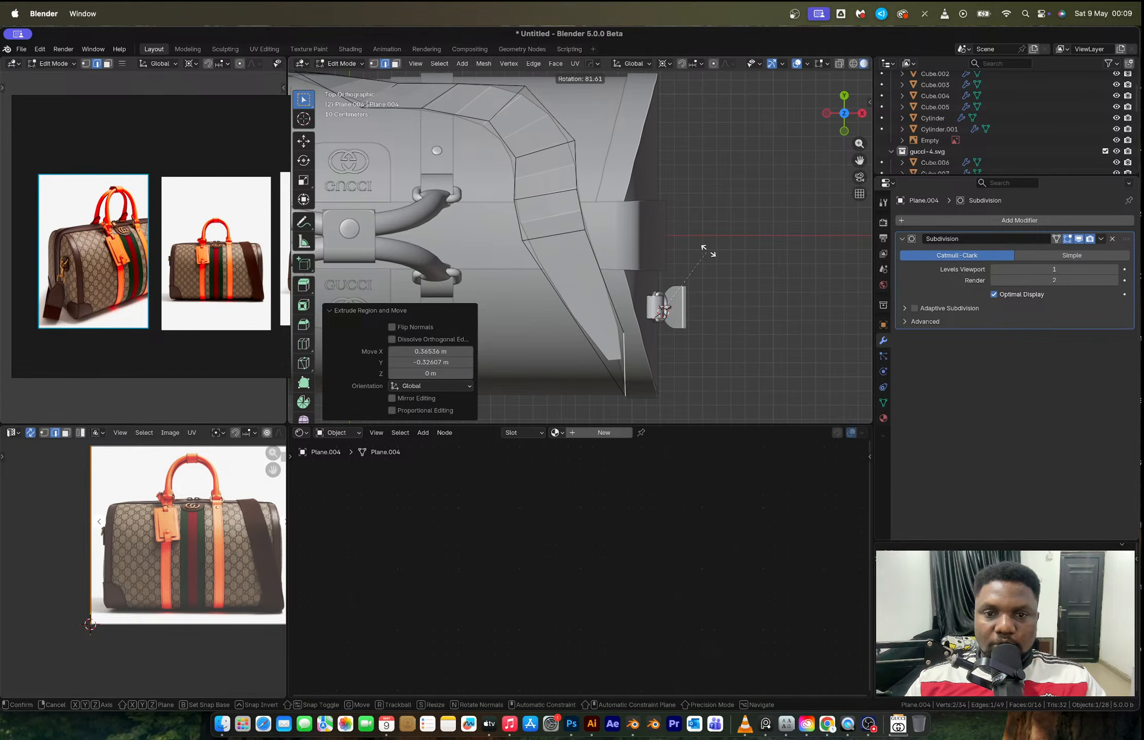
right_click(702, 251)
key("period")
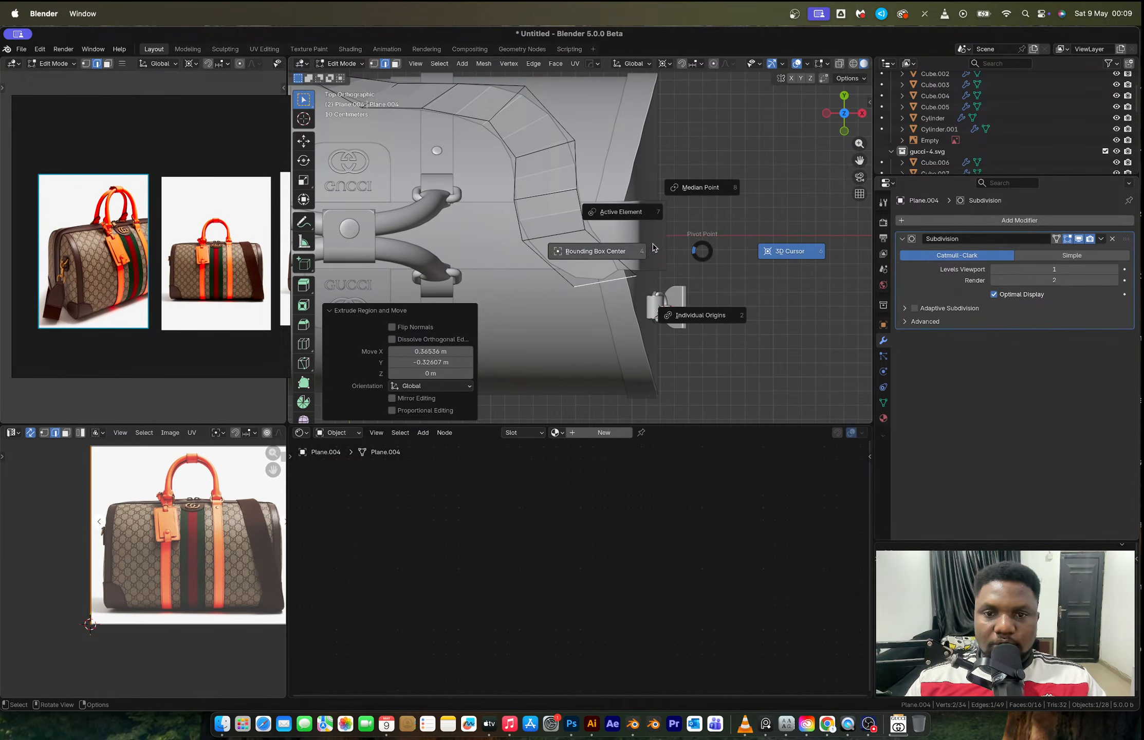
left_click(629, 249)
key("r")
left_click(644, 193)
key("s")
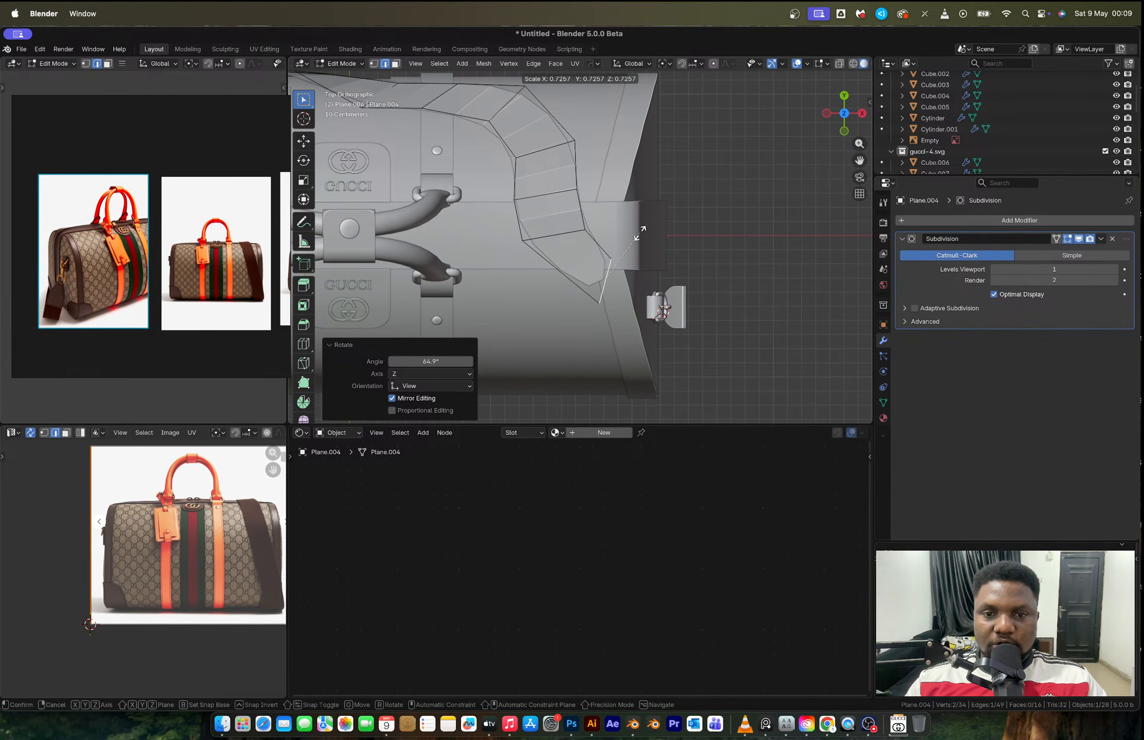
left_click(639, 236)
Extrude the strap end about 0.401 m along X and -0.102 m along Y, then rotate it 11.5° and scale it by 0.827.
key("e")
left_click(695, 292)
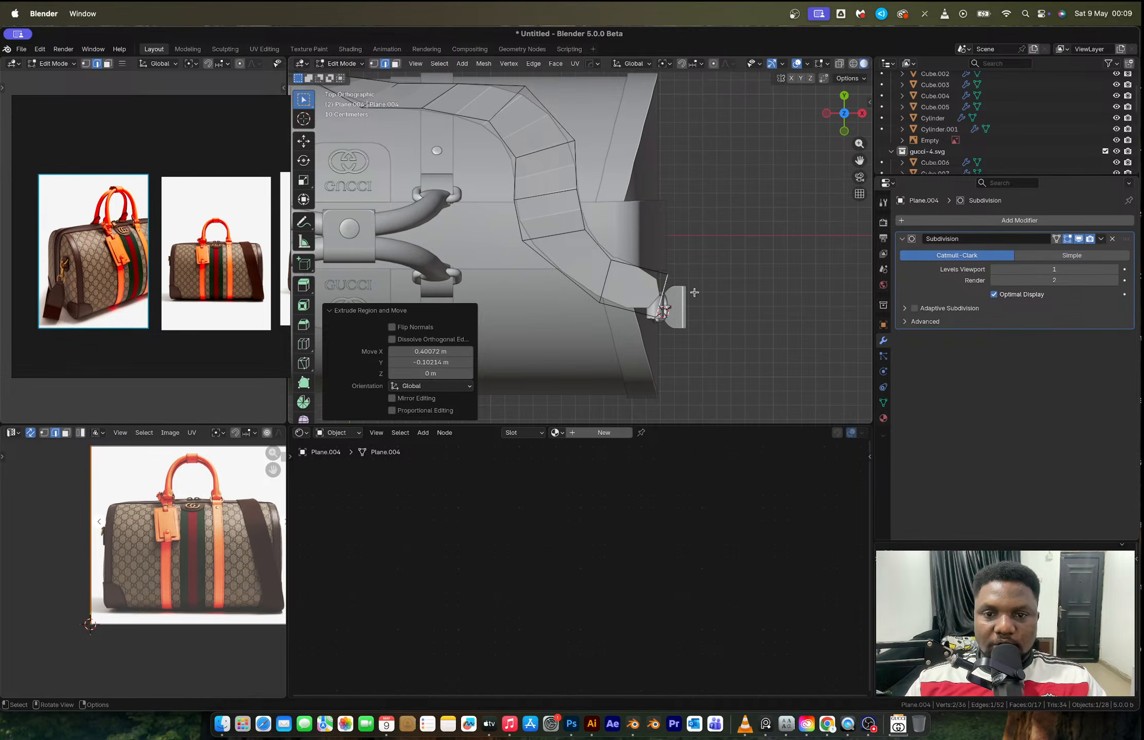
key("s")
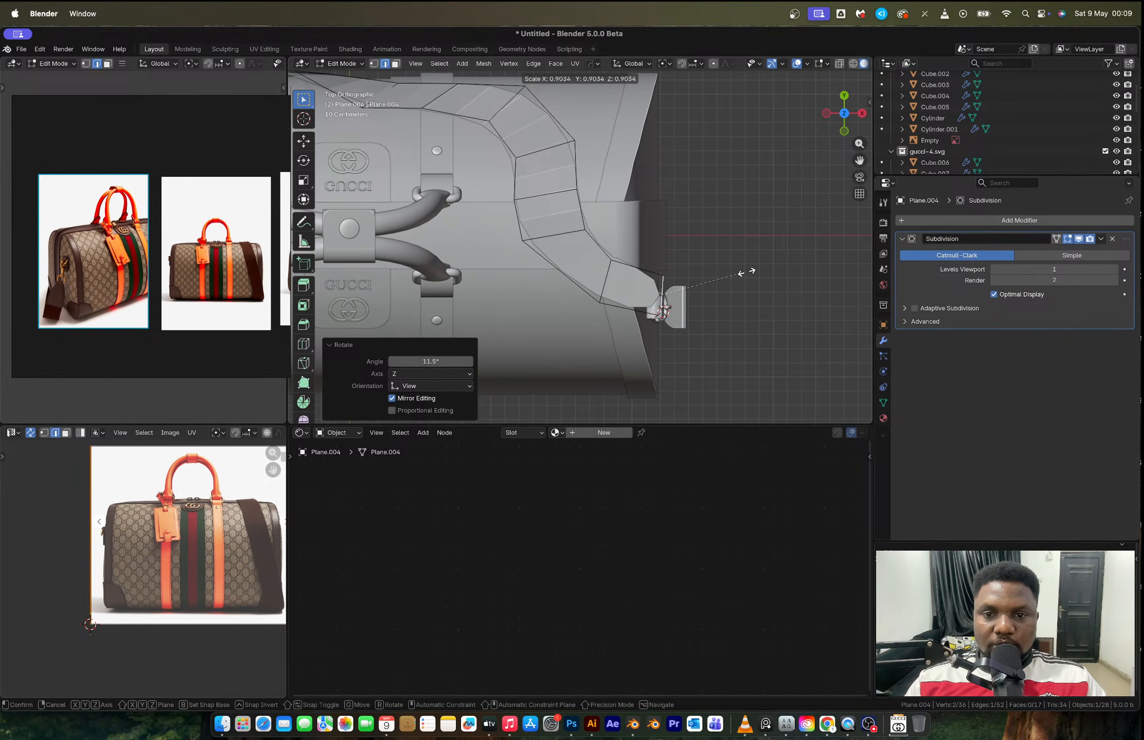
left_click(740, 273)
middle_click_drag(739, 274, 625, 249)
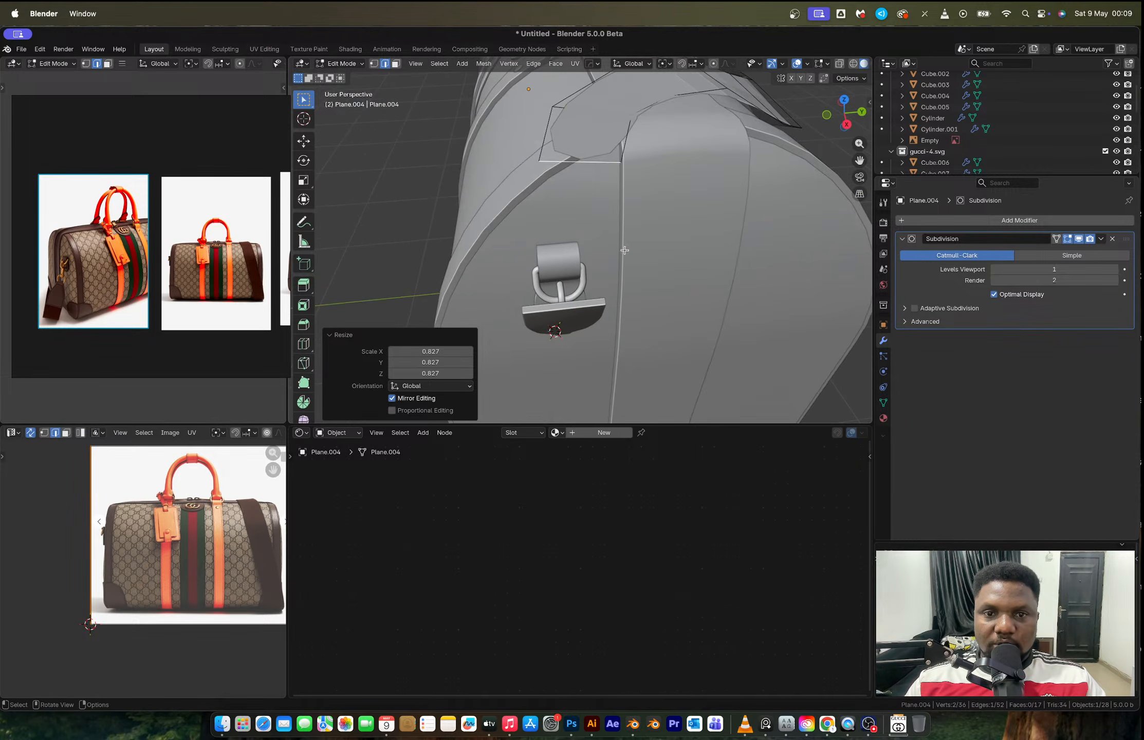
Extrude the strap's end edge down toward the tab twice in right view, by about -0.35 m and -0.173 m in Z.
left_click(844, 125)
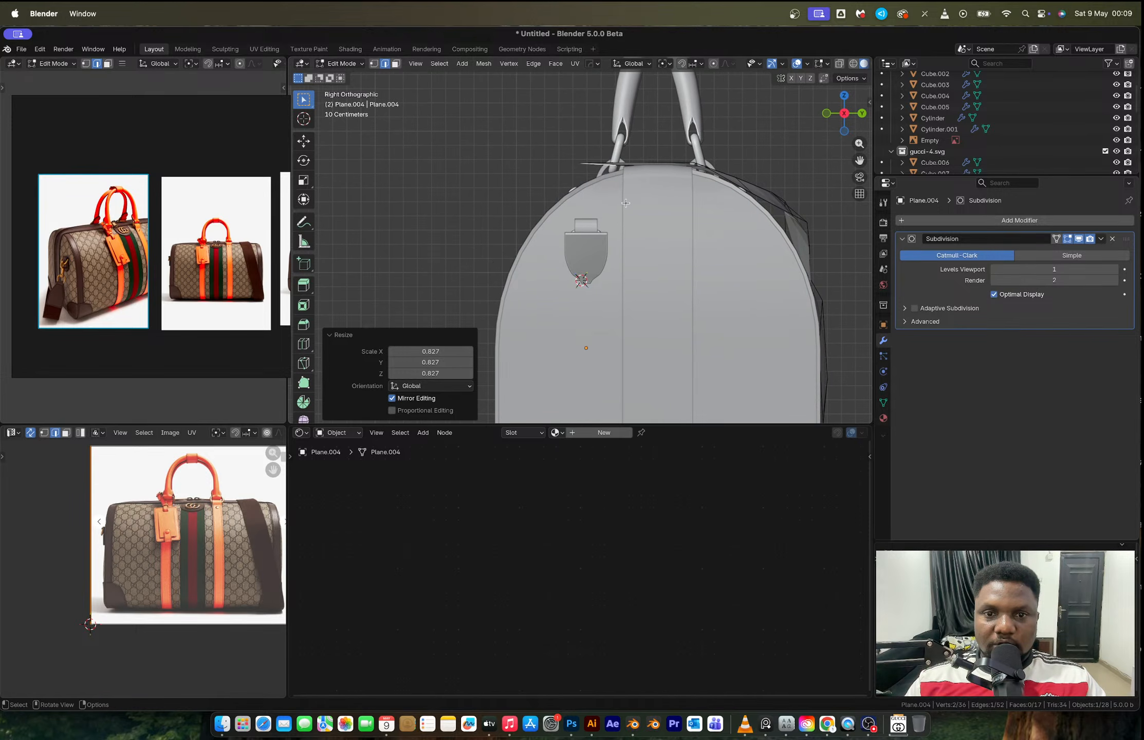
key("e")
left_click(607, 255)
scroll(617, 259, "up", 3)
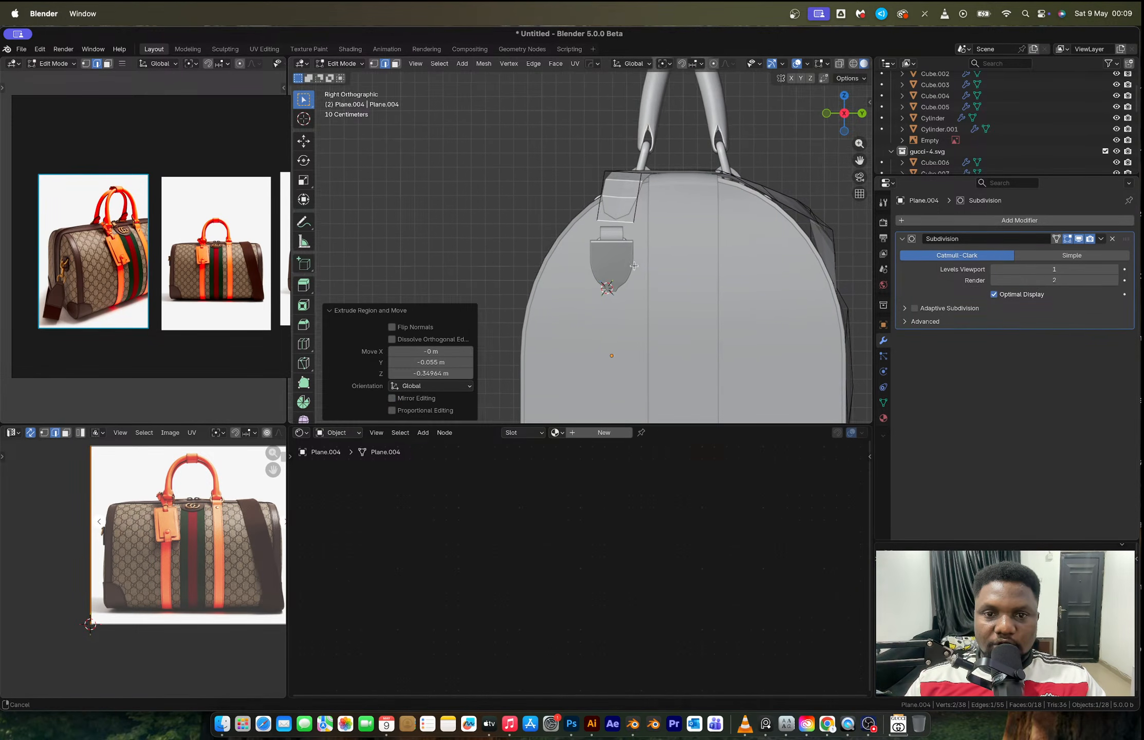
key("e")
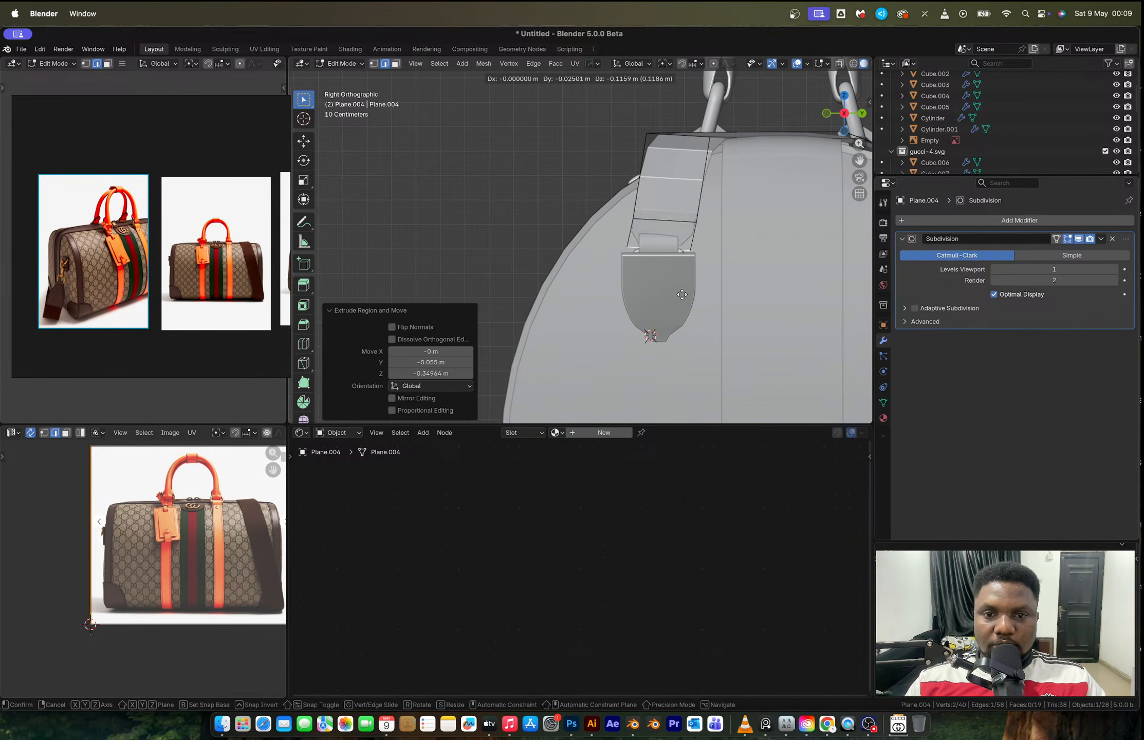
left_click(682, 307)
mouse_move(682, 307)
middle_mouse_down()
mouse_move(740, 296)
mouse_move(758, 274)
mouse_move(648, 288)
mouse_move(691, 298)
middle_mouse_up()
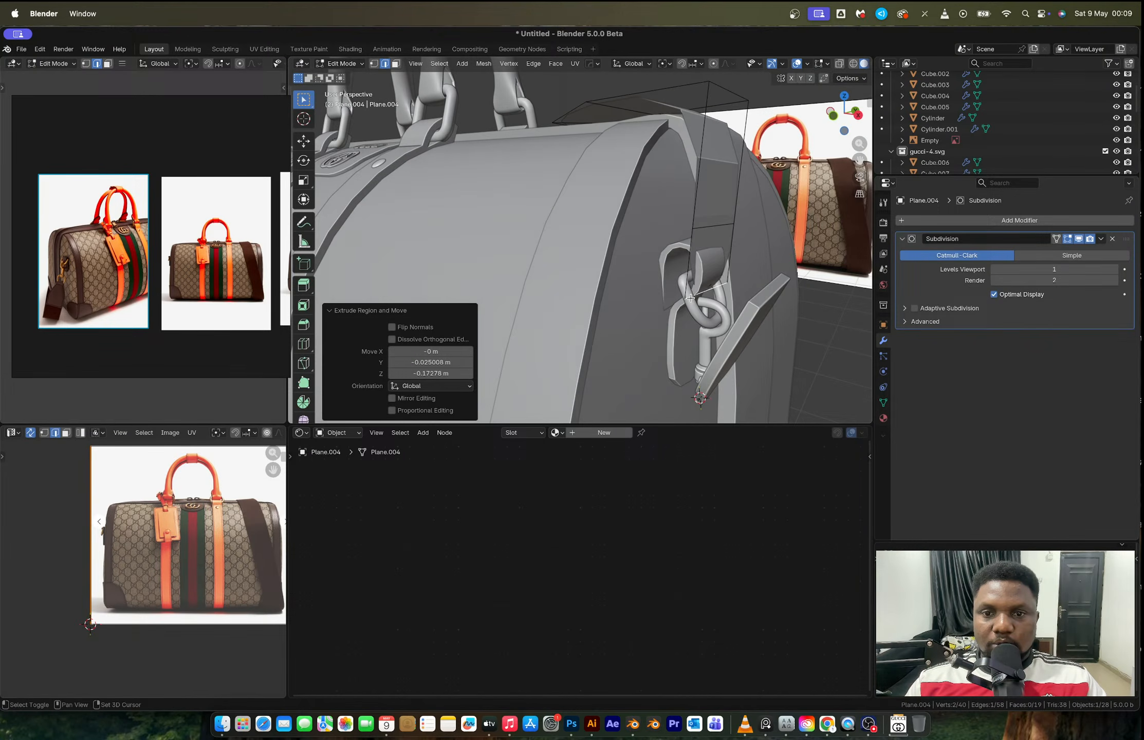
Move the strap's two lowest edges outward by about 0.161 m along X.
left_click(711, 228, "shift")
key("g")
key("x")
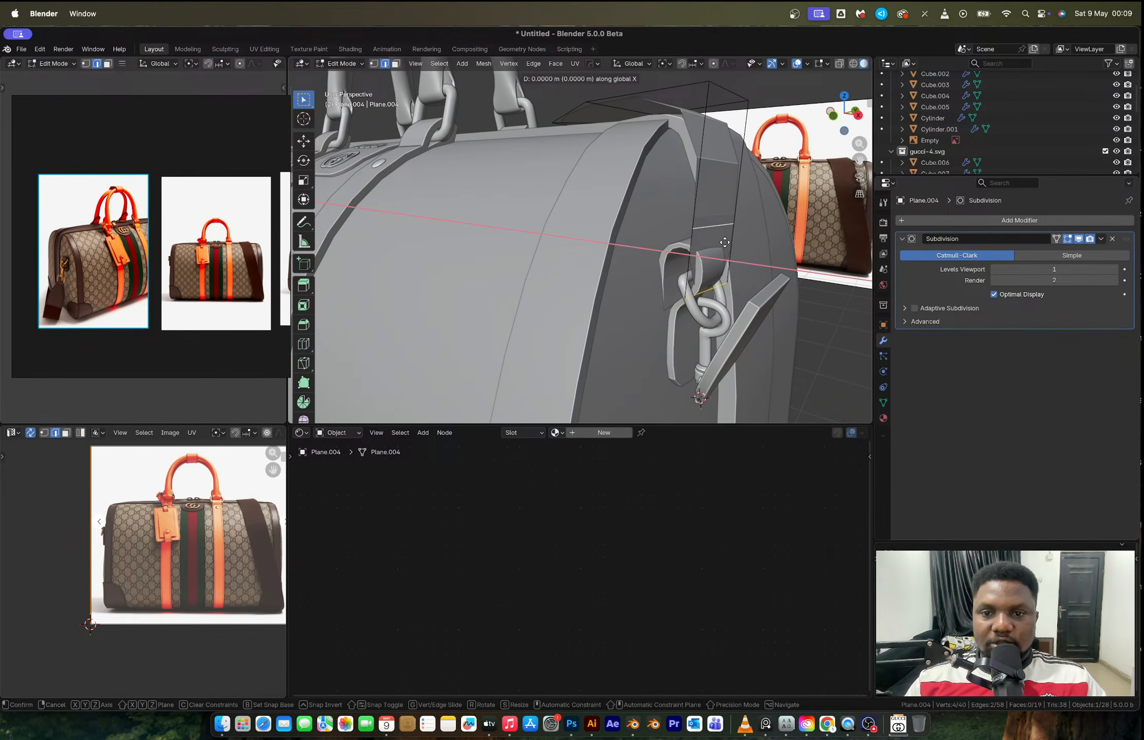
left_click(785, 284)
middle_click_drag(785, 283, 766, 286)
Rotate the strap's two lowest edges 4.75° about Z and shift them about -0.008 m along Y to align with the tab.
key("r")
key("z")
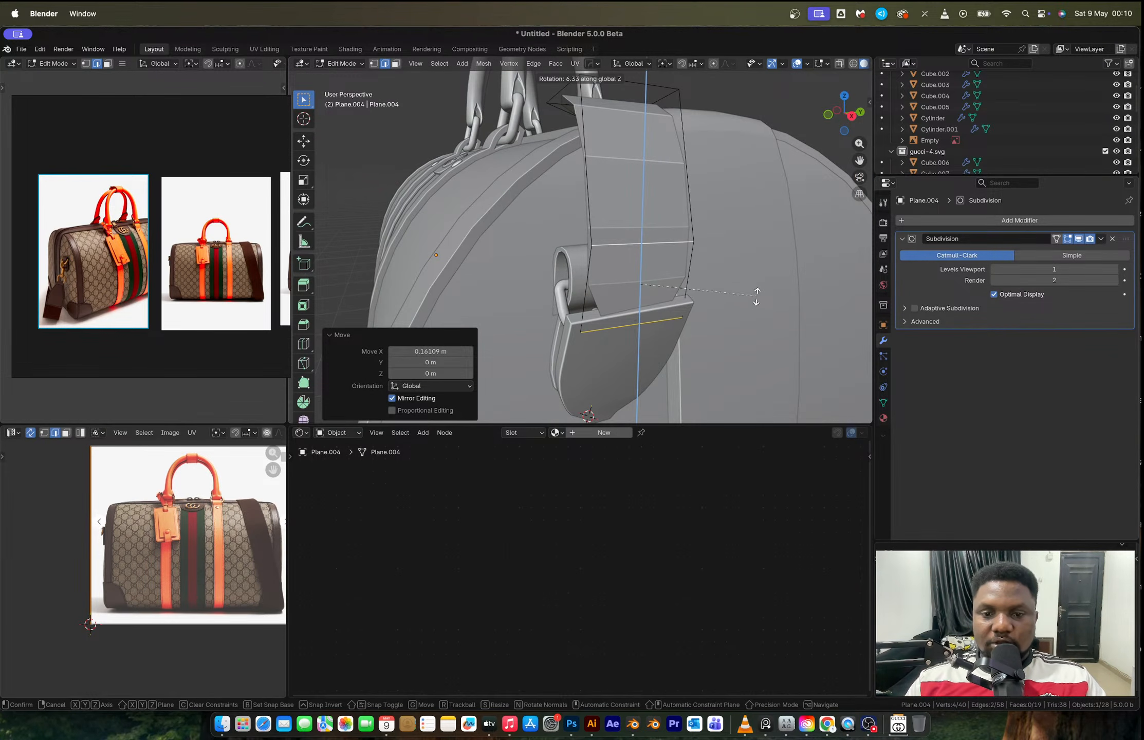
left_click(757, 299)
key("g")
key("y")
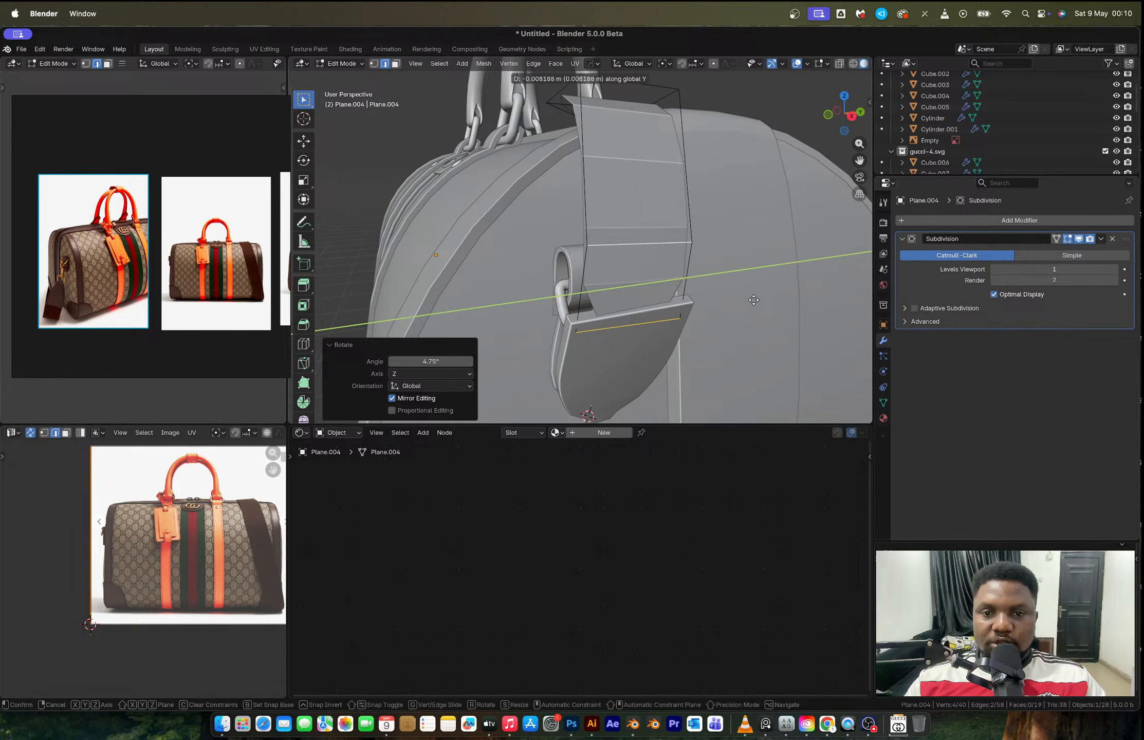
left_click(754, 301)
Extrude the strap's lowest edge in front view diagonally down and inward along the slanted leather tab.
left_click(616, 323)
middle_click_drag(619, 323, 709, 318)
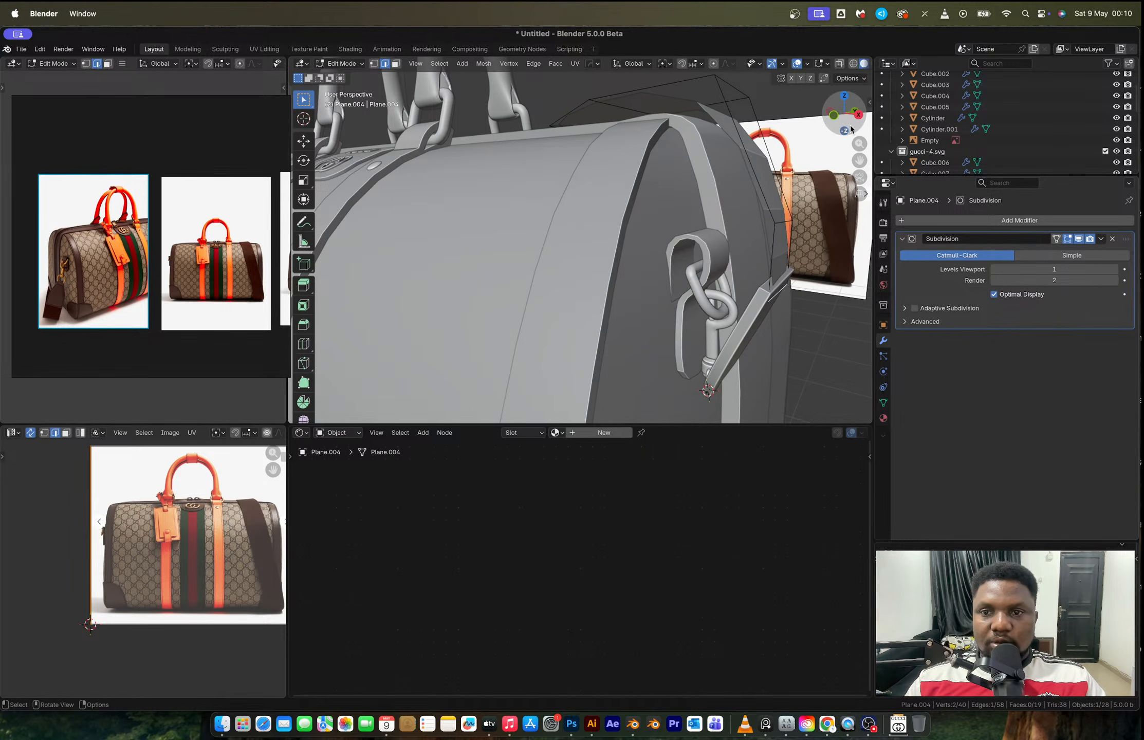
left_click(834, 115)
scroll(653, 309, "up", 5)
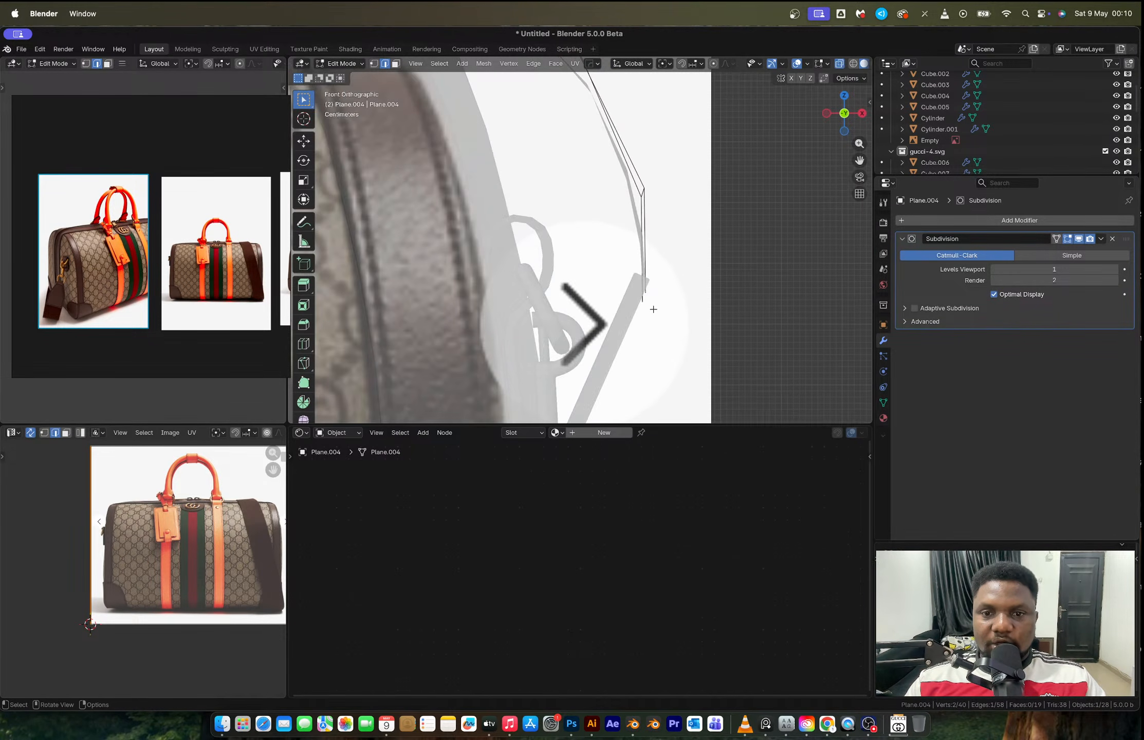
key("e")
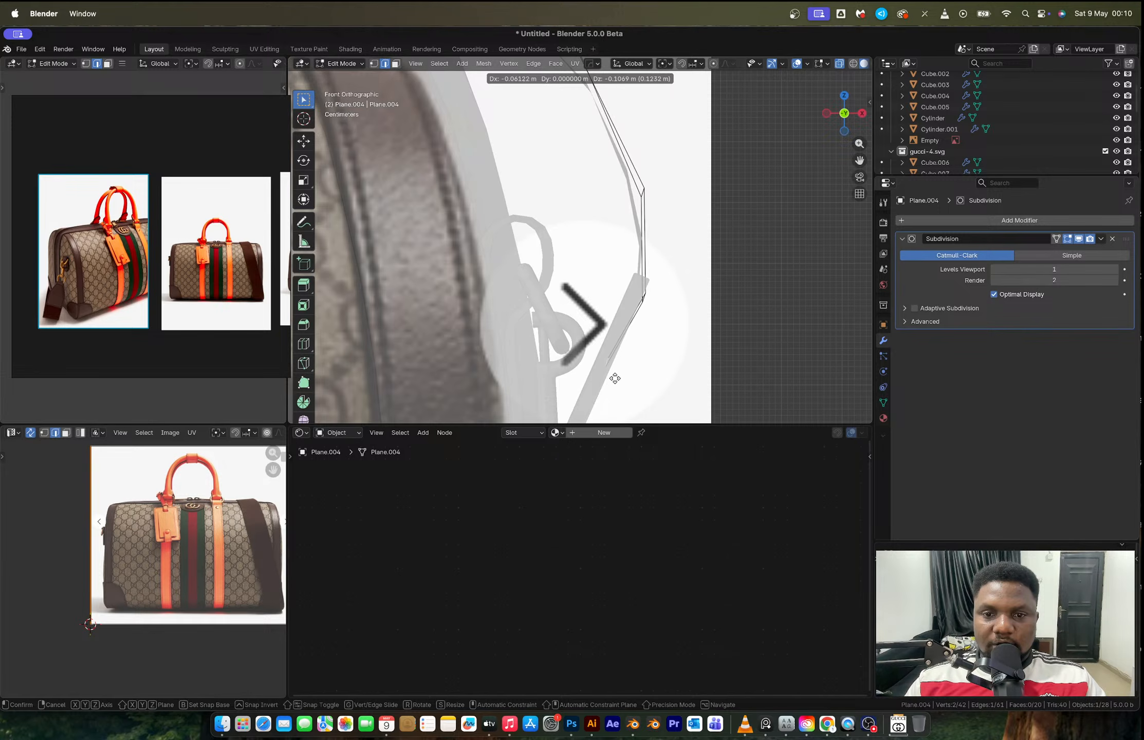
left_click(610, 390)
Reposition the strap edge at the tab's upper end by about -0.012 m in X, and move the edge above it to smooth the bend.
left_click(643, 307)
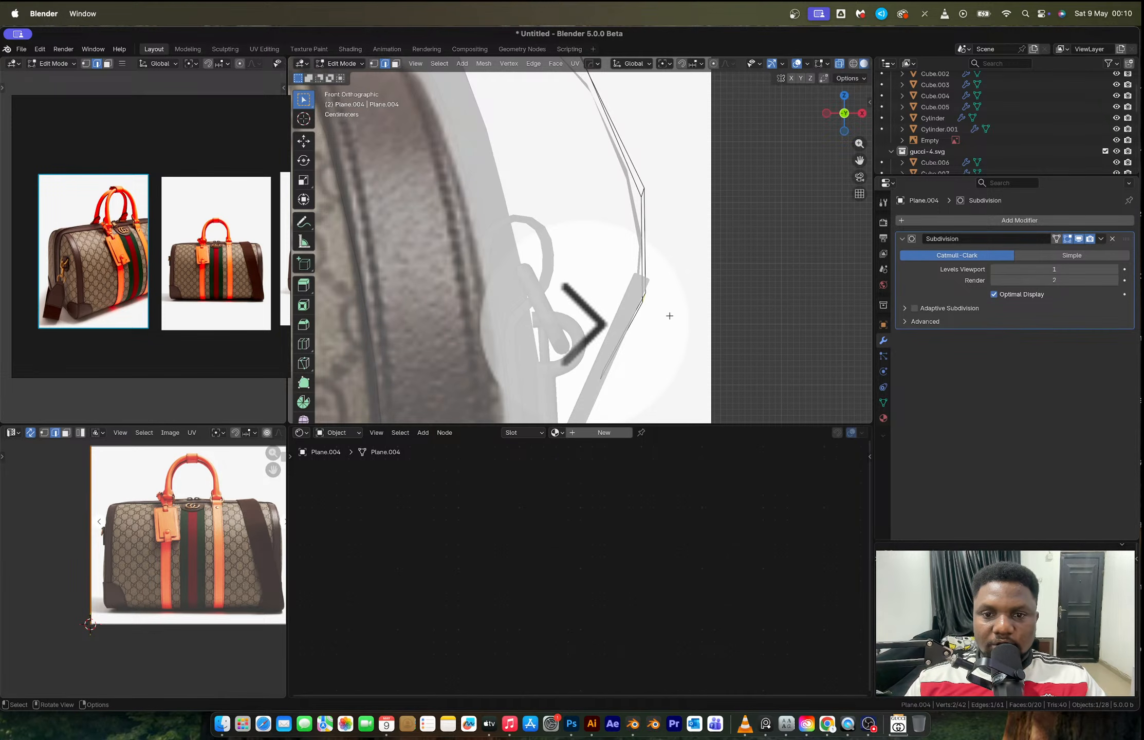
left_click(643, 192)
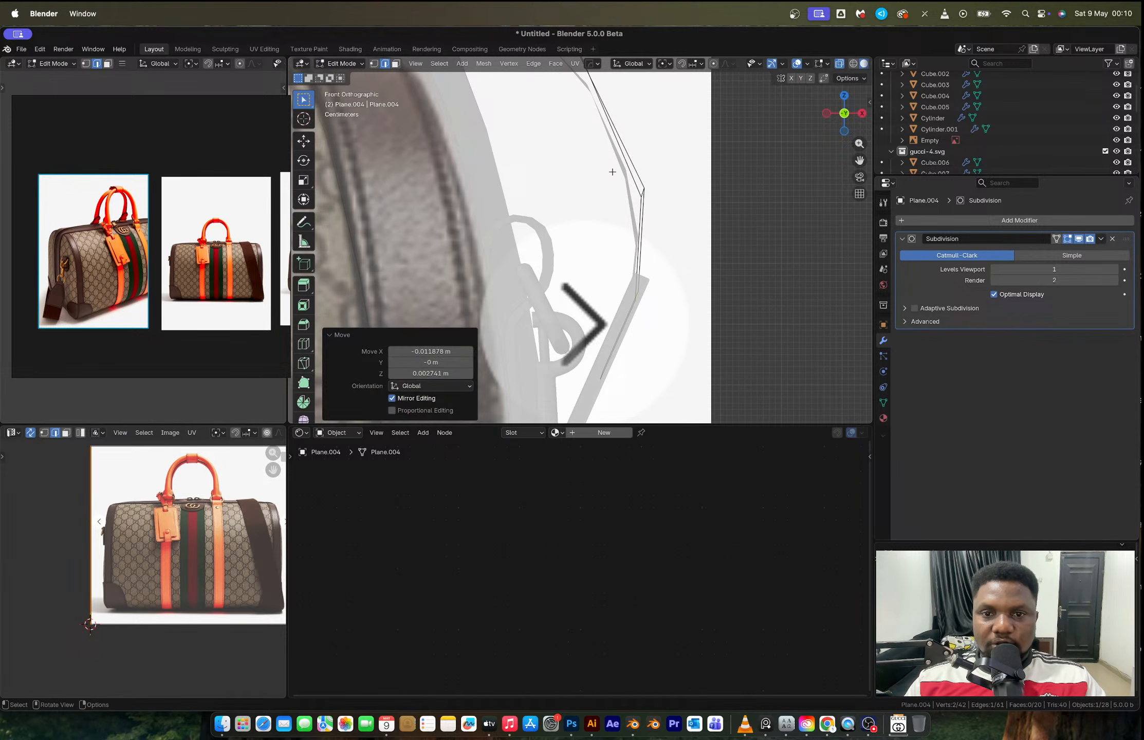
key("g")
left_click(682, 215)
key("Tab")
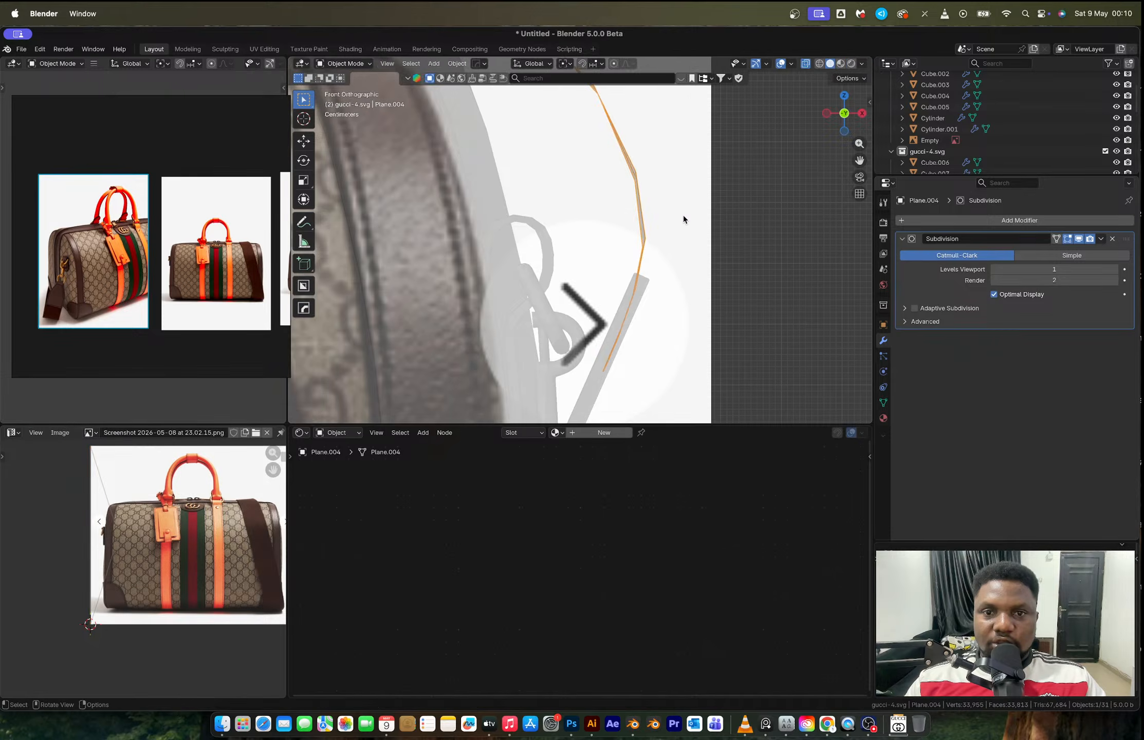
middle_click_drag(682, 217, 601, 180)
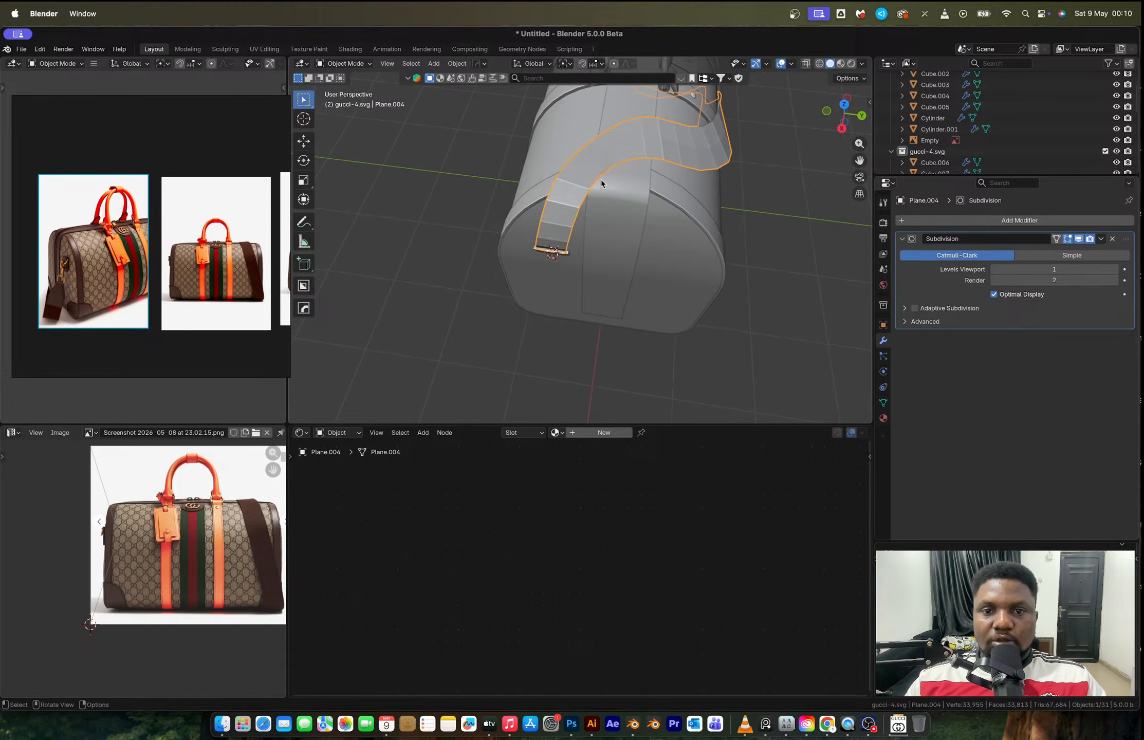
Apply auto-smooth shading with a 30° angle to the strap.
right_click(601, 180)
left_click(601, 183)
middle_click_drag(673, 180, 622, 169)
scroll(622, 169, "down", 4)
scroll(633, 222, "up", 4)
middle_click_drag(663, 229, 599, 267, "shift")
Narrow two neighbouring strap edges on the bag's top by scaling them down, the second to about 0.744.
key("Tab")
left_click(646, 225, "shift")
left_click(573, 231, "shift")
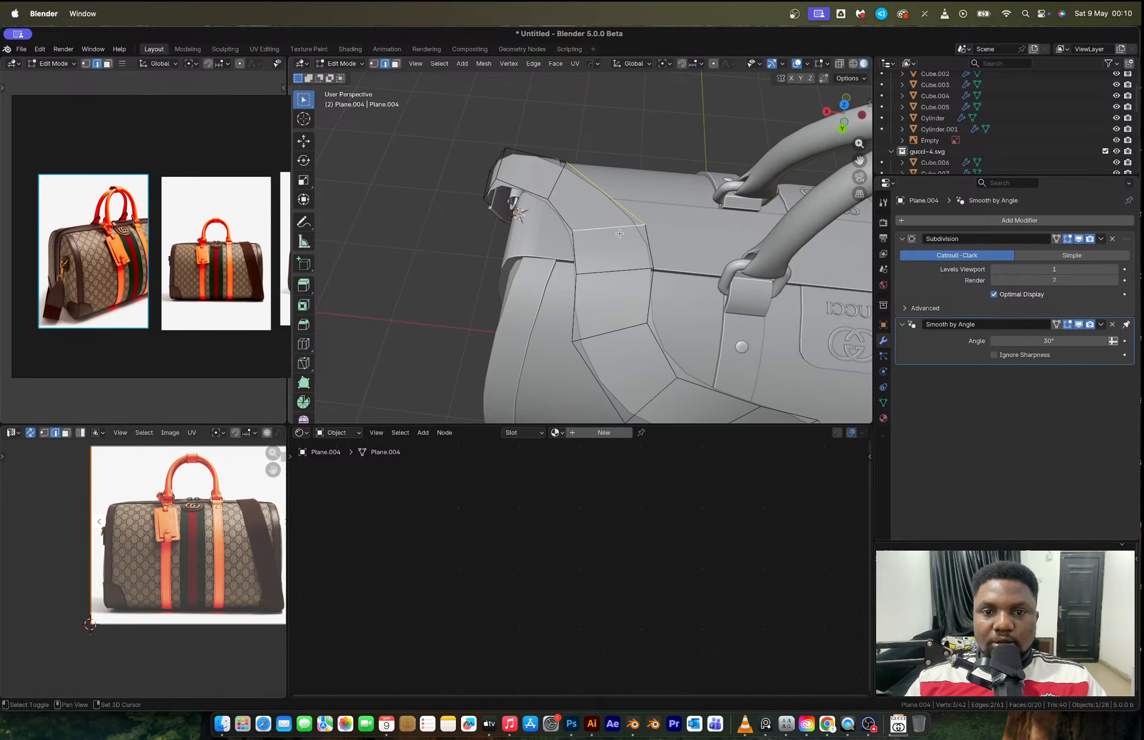
left_click(565, 162, "shift")
key("s")
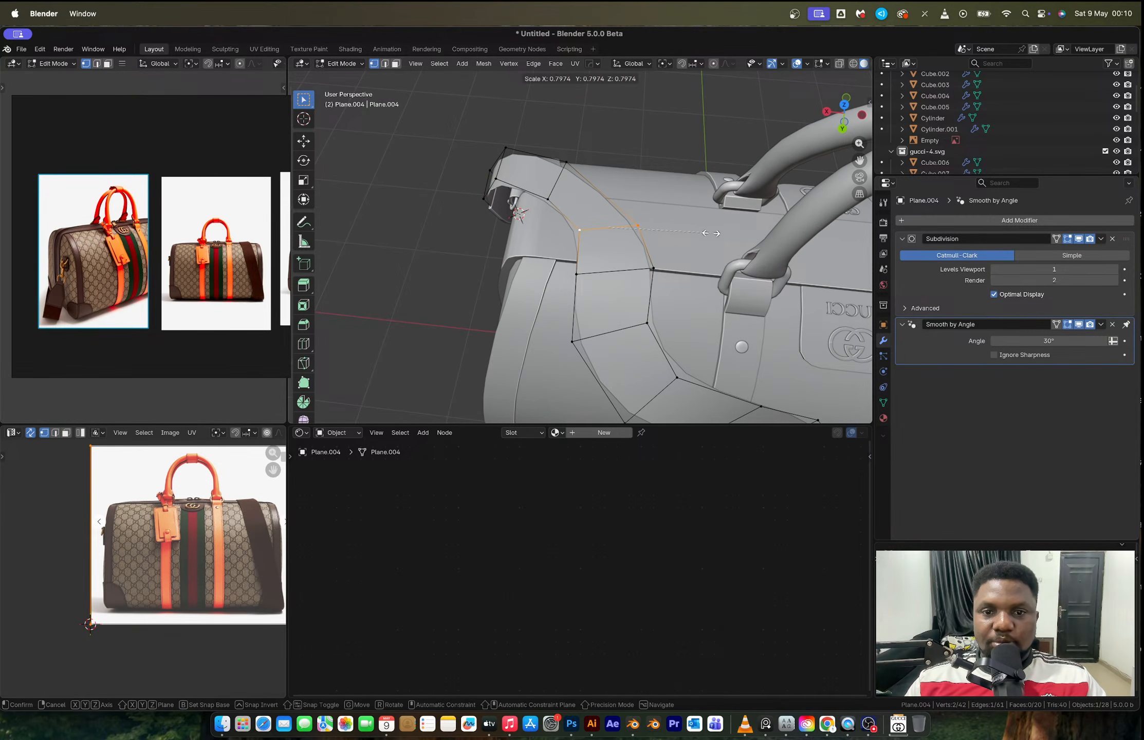
left_click(704, 232)
middle_click_drag(704, 233, 690, 181, "shift")
left_click(562, 223)
left_click(639, 217, "shift")
key("s")
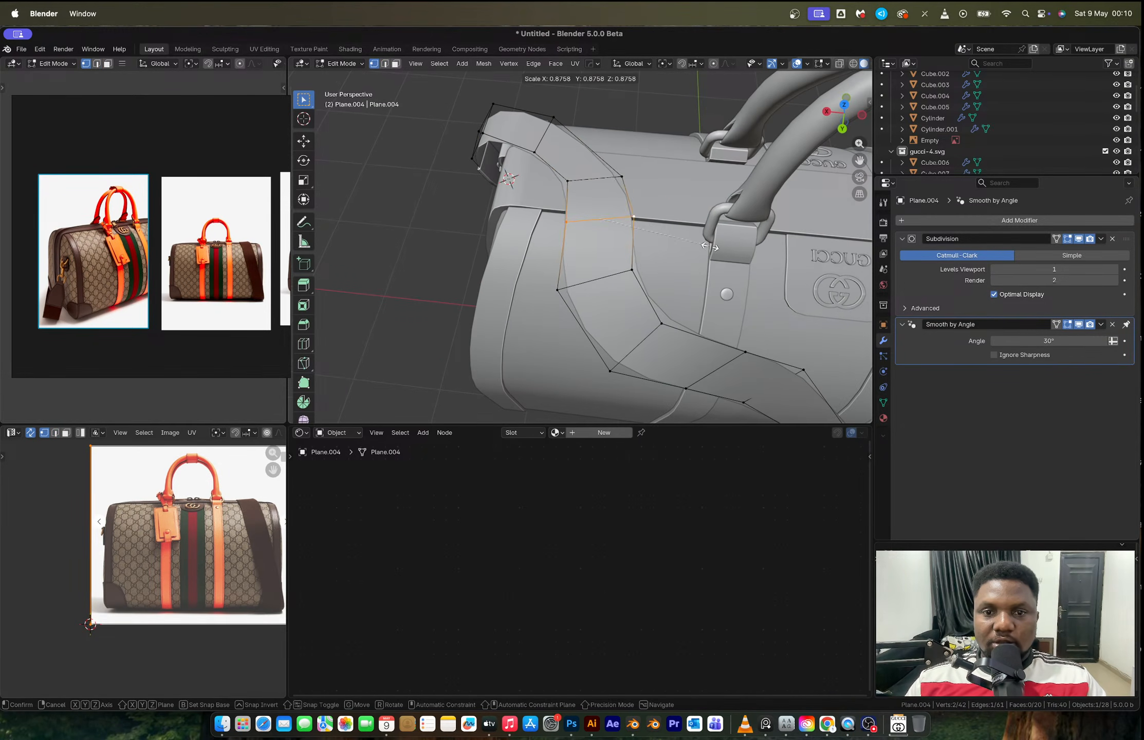
left_click(698, 250)
Scale the next two strap edges down the bend to about 0.68 and 0.755 to even the strap's width.
middle_click_drag(698, 250, 683, 177, "shift")
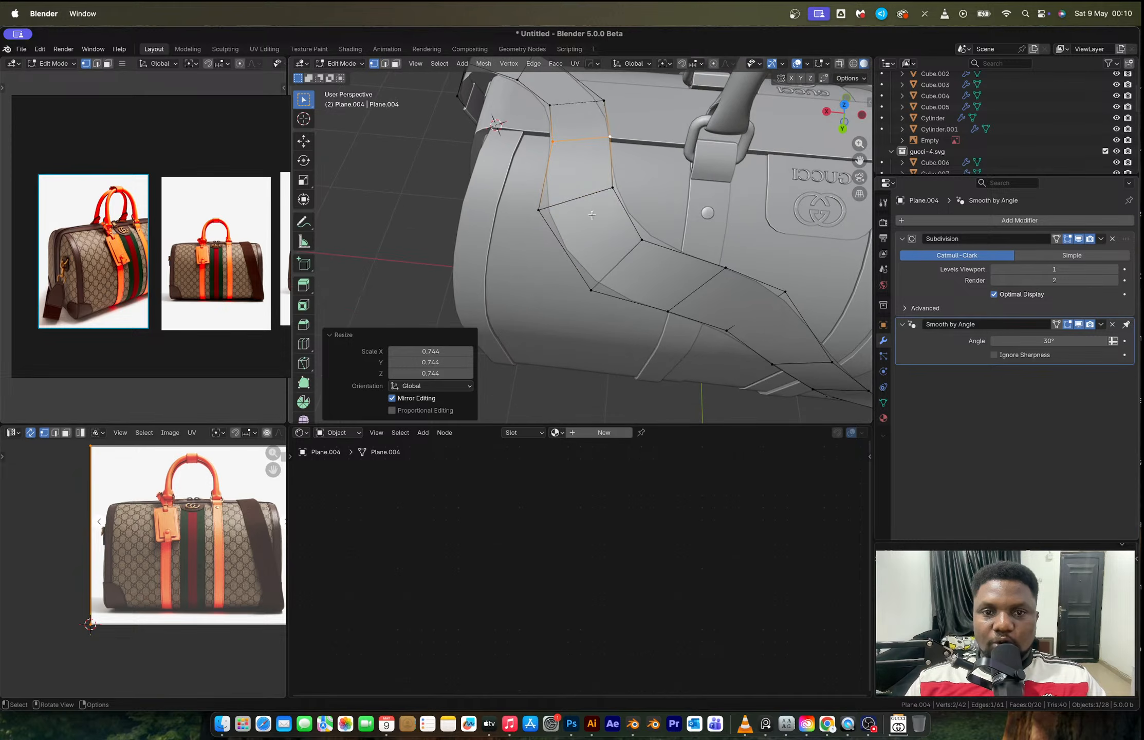
left_click(540, 209)
left_click(612, 188, "shift")
key("s")
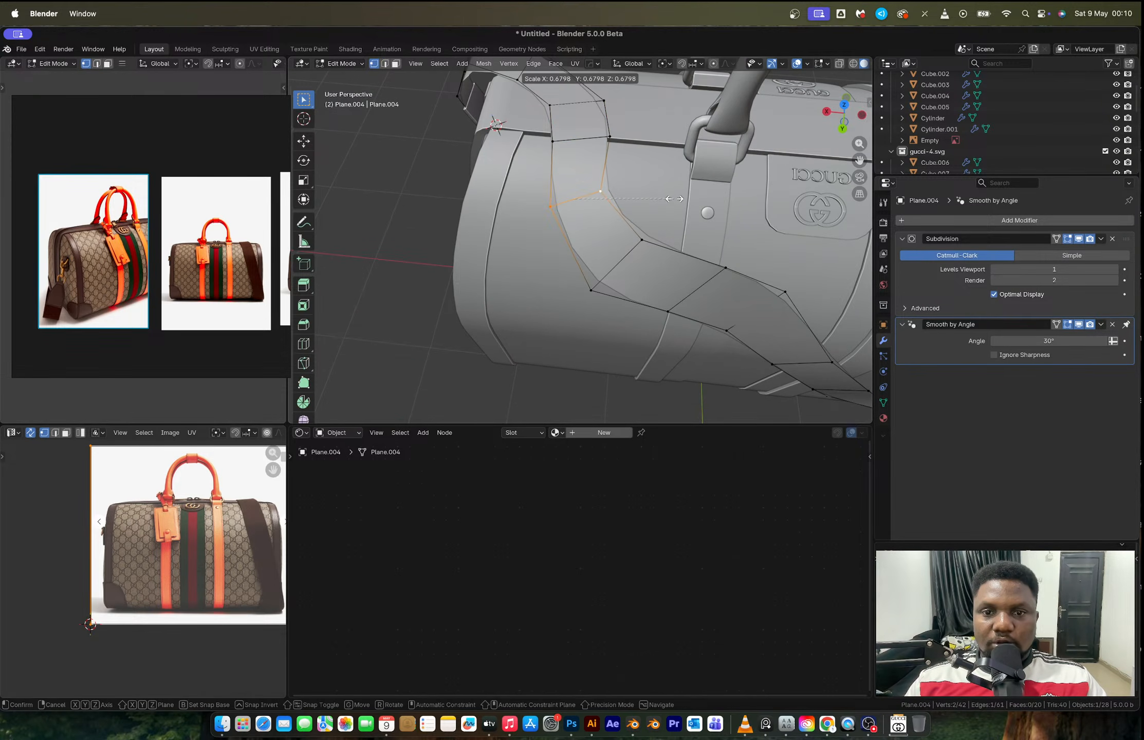
left_click(674, 199)
left_click(591, 290)
left_click(642, 240, "shift")
key("s")
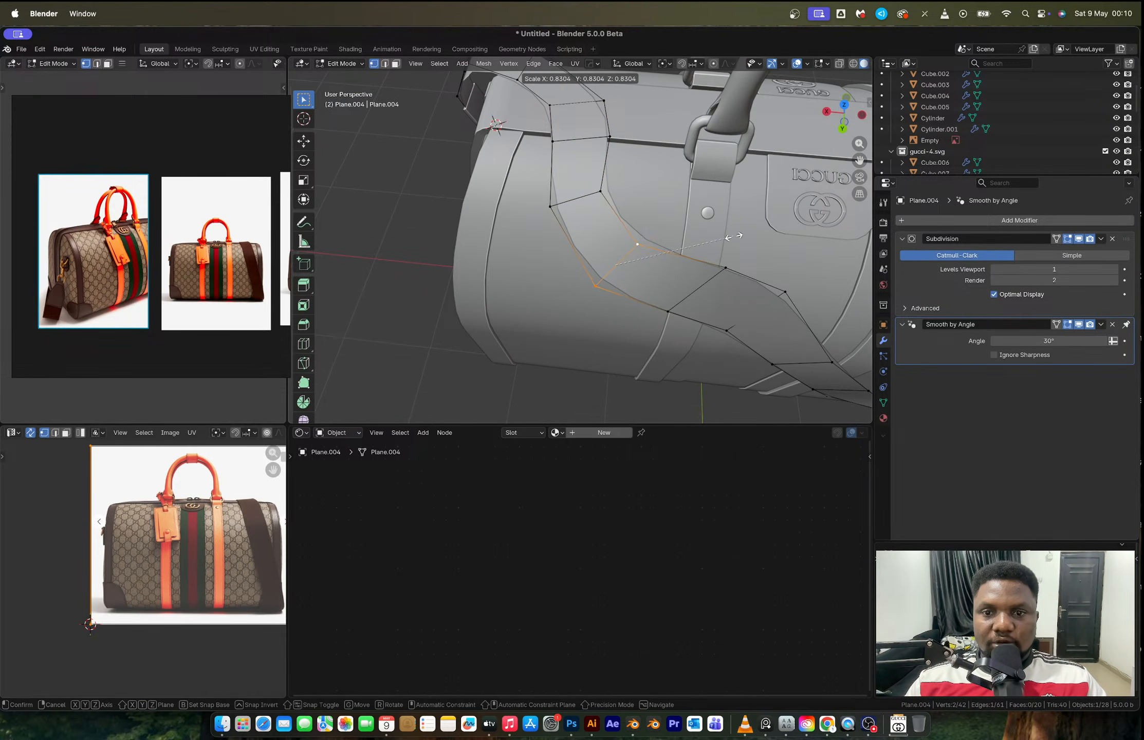
left_click(722, 236)
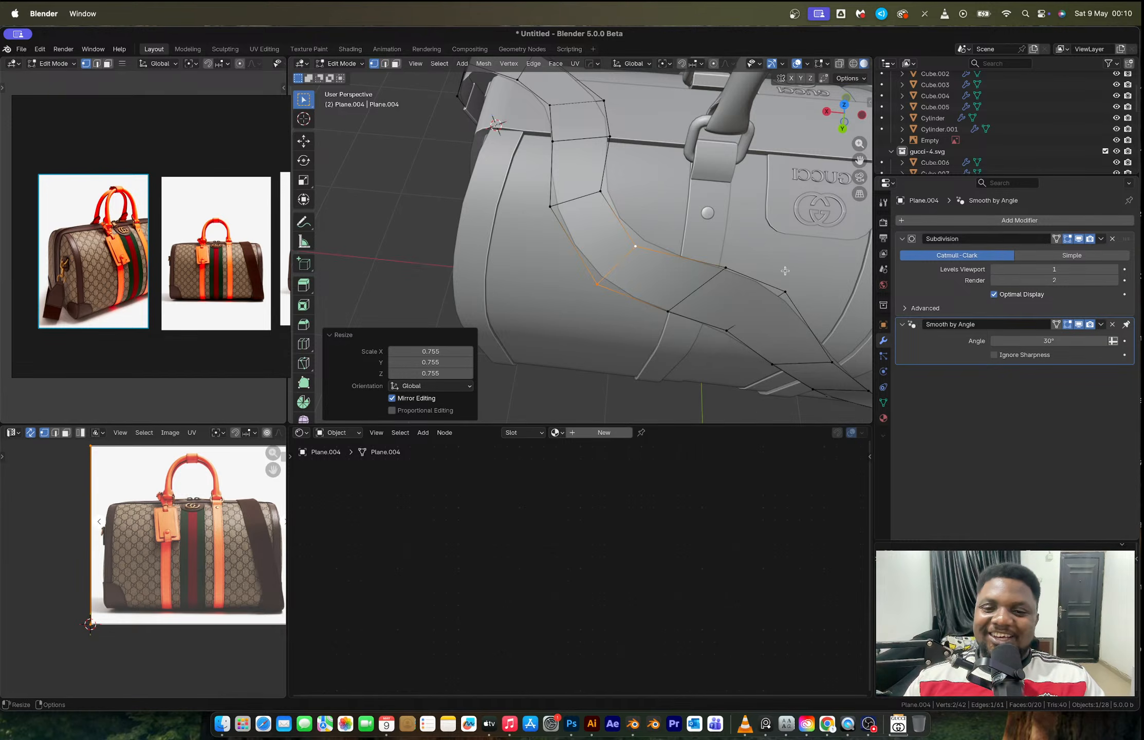
Shift one corner of the following strap edge along Y and scale that edge to 0.65.
middle_click_drag(785, 271, 597, 164)
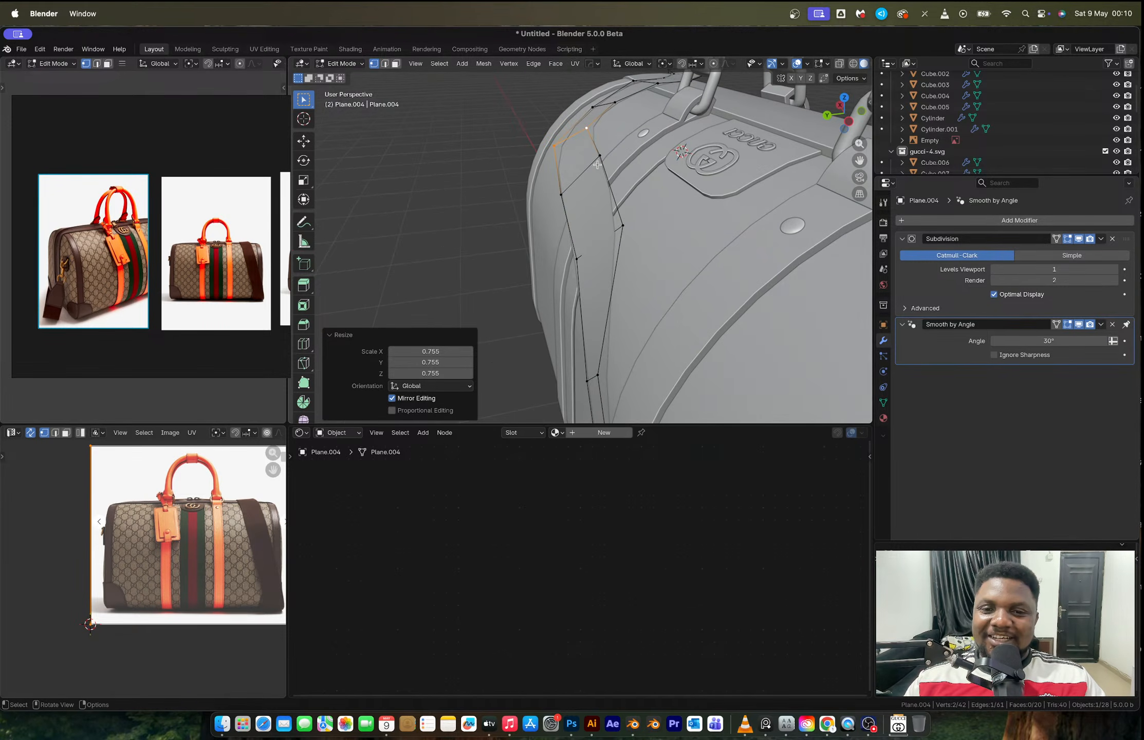
left_click(600, 160)
key("g")
key("y")
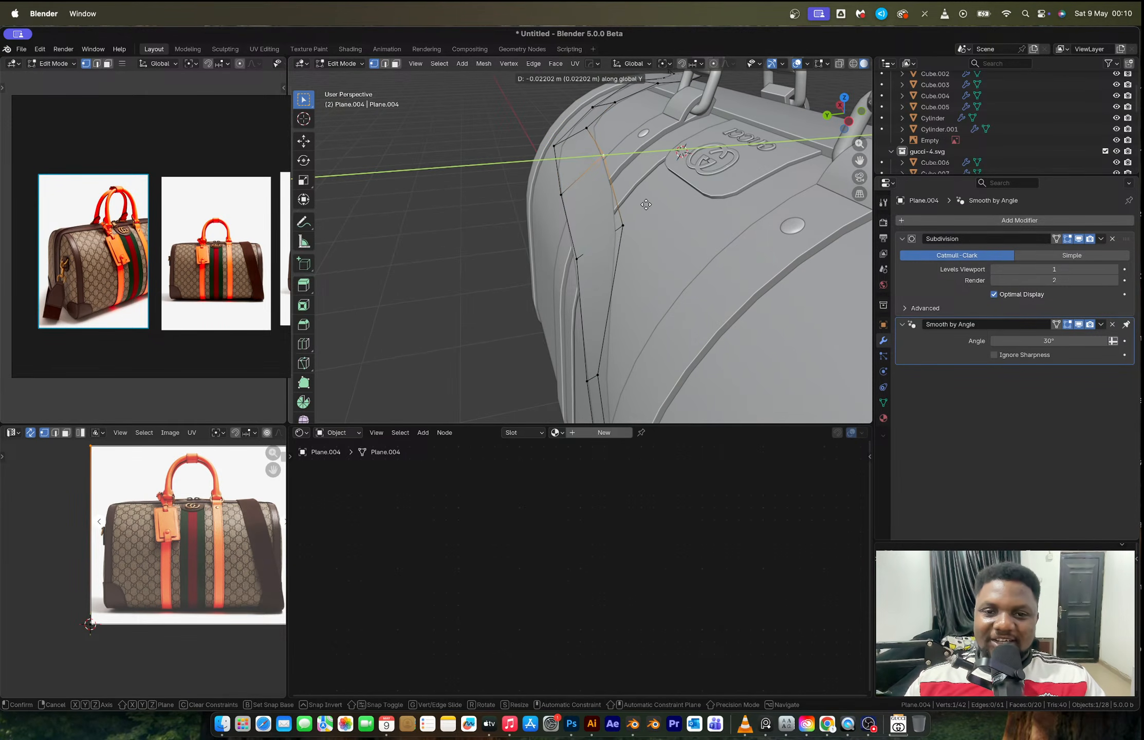
left_click(571, 203)
left_click(560, 194, "shift")
middle_click_drag(560, 194, 643, 195)
key("s")
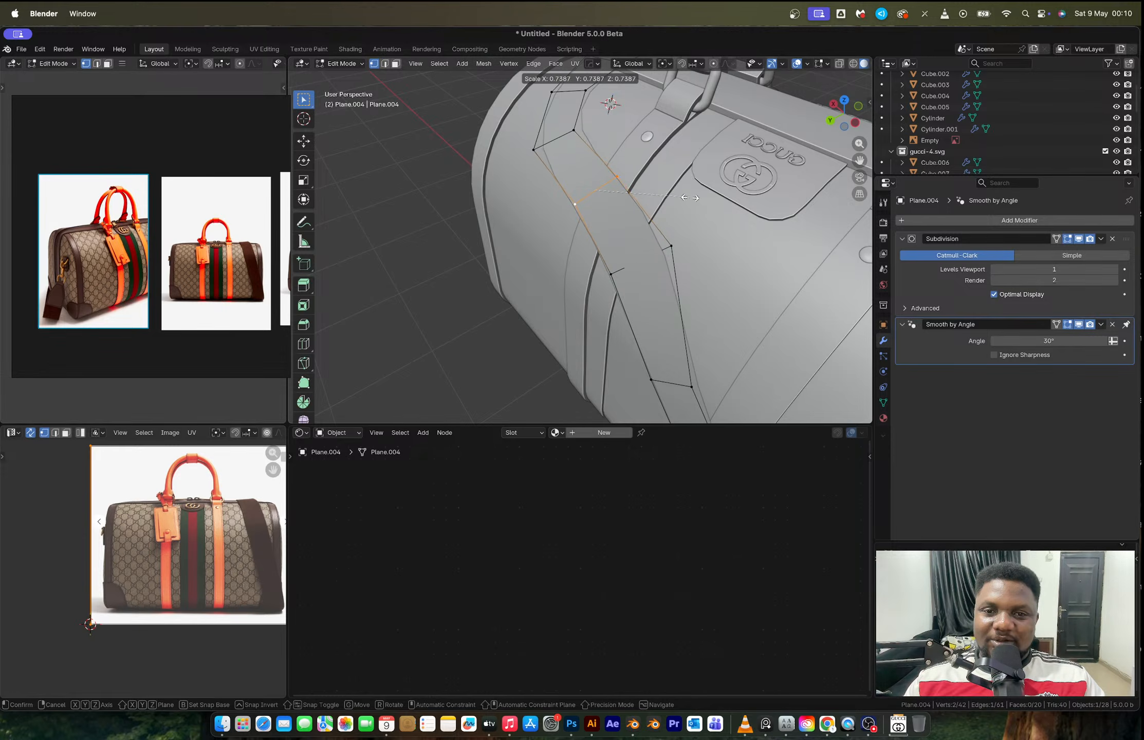
left_click(677, 204)
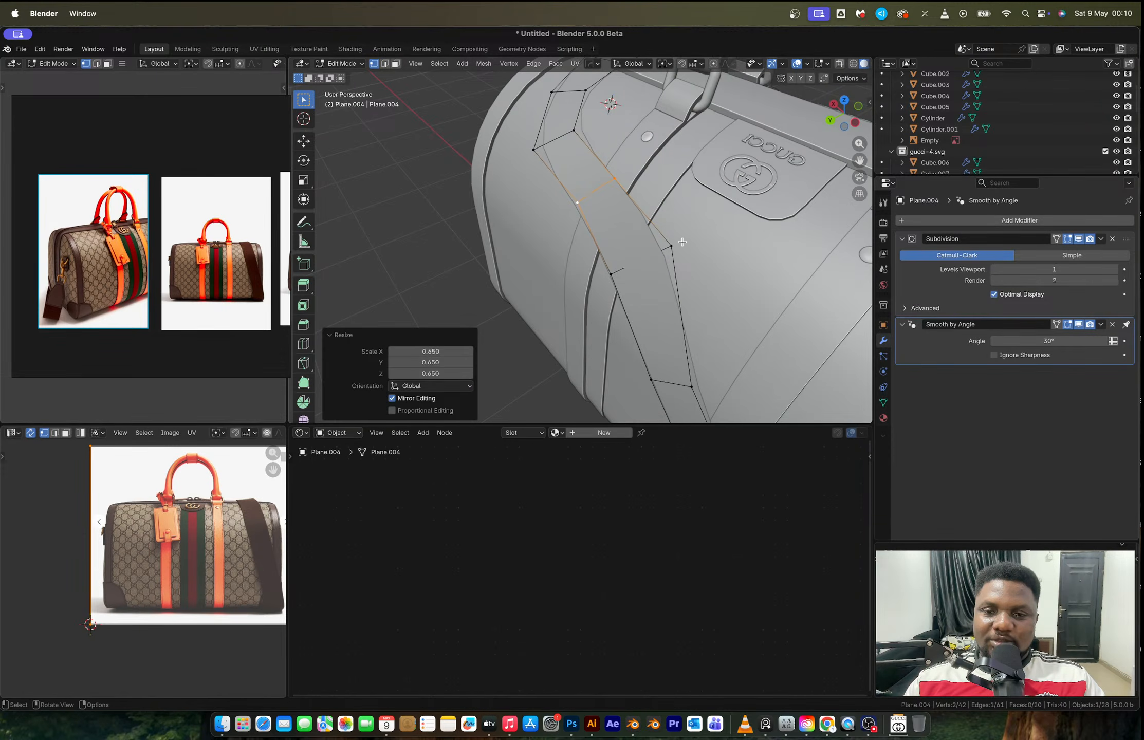
Scale the next strap edge on the bag's front to 0.731 and the mid-front edge below it to 0.972.
left_click(603, 276)
key("s")
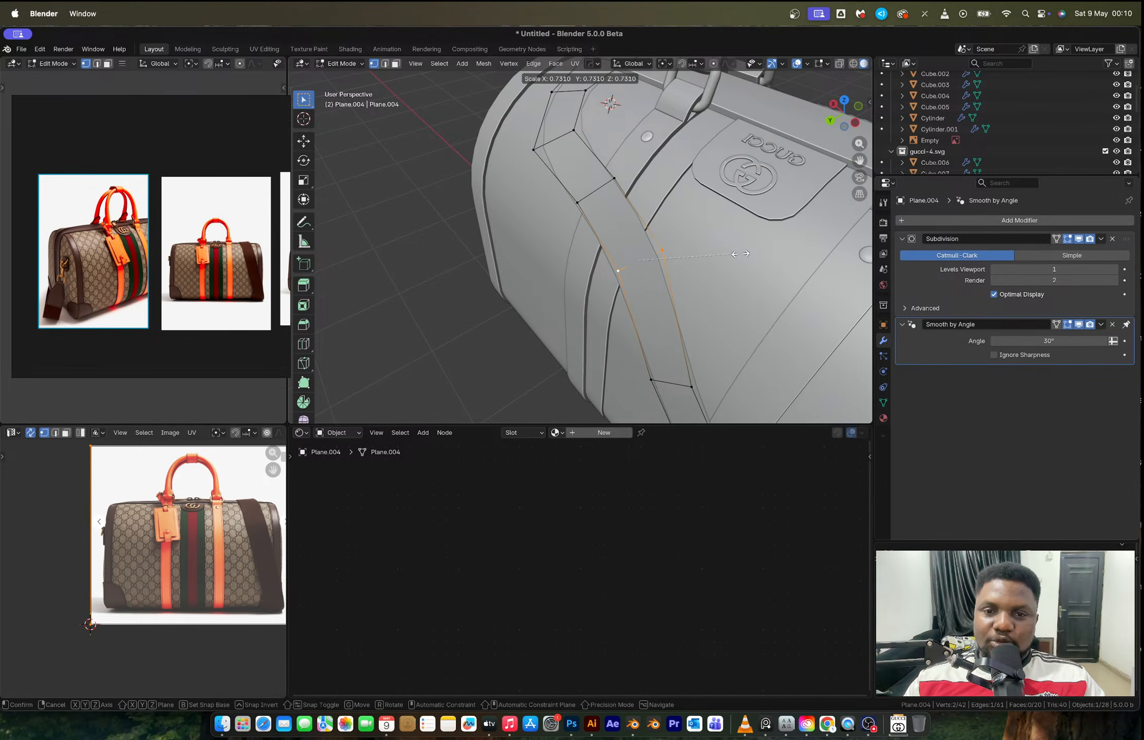
left_click(741, 254)
middle_click_drag(738, 252, 743, 178, "shift")
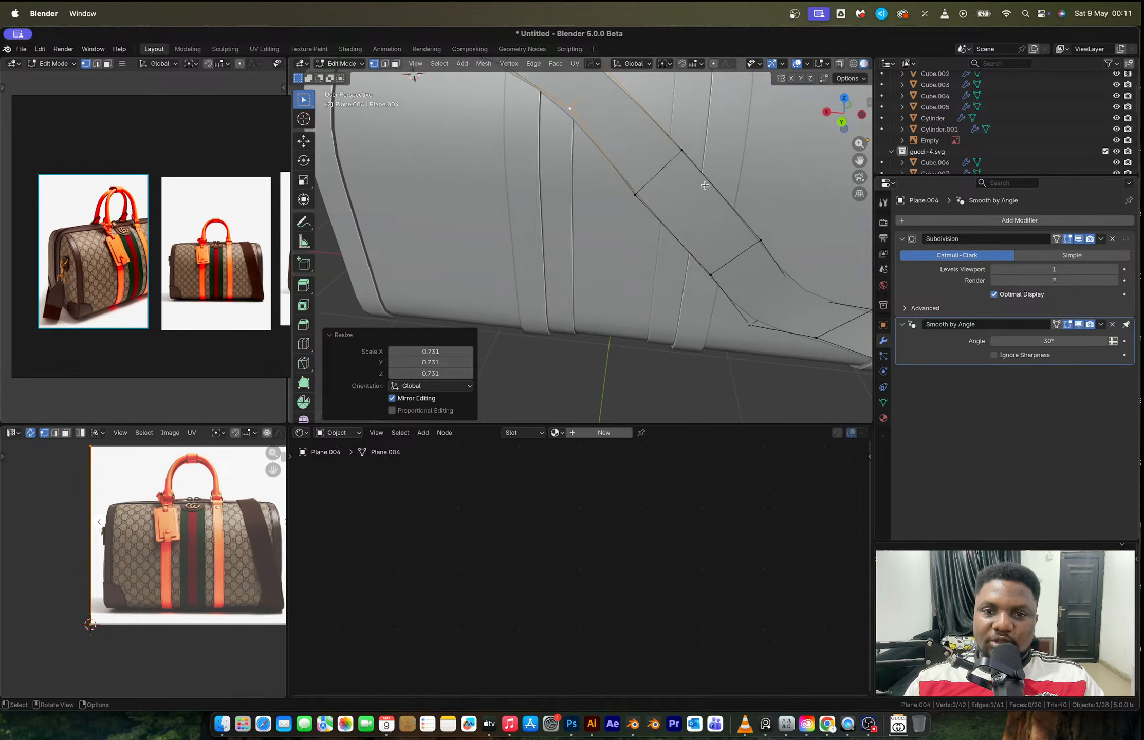
scroll(704, 185, "down", 6)
left_click(632, 255, "shift")
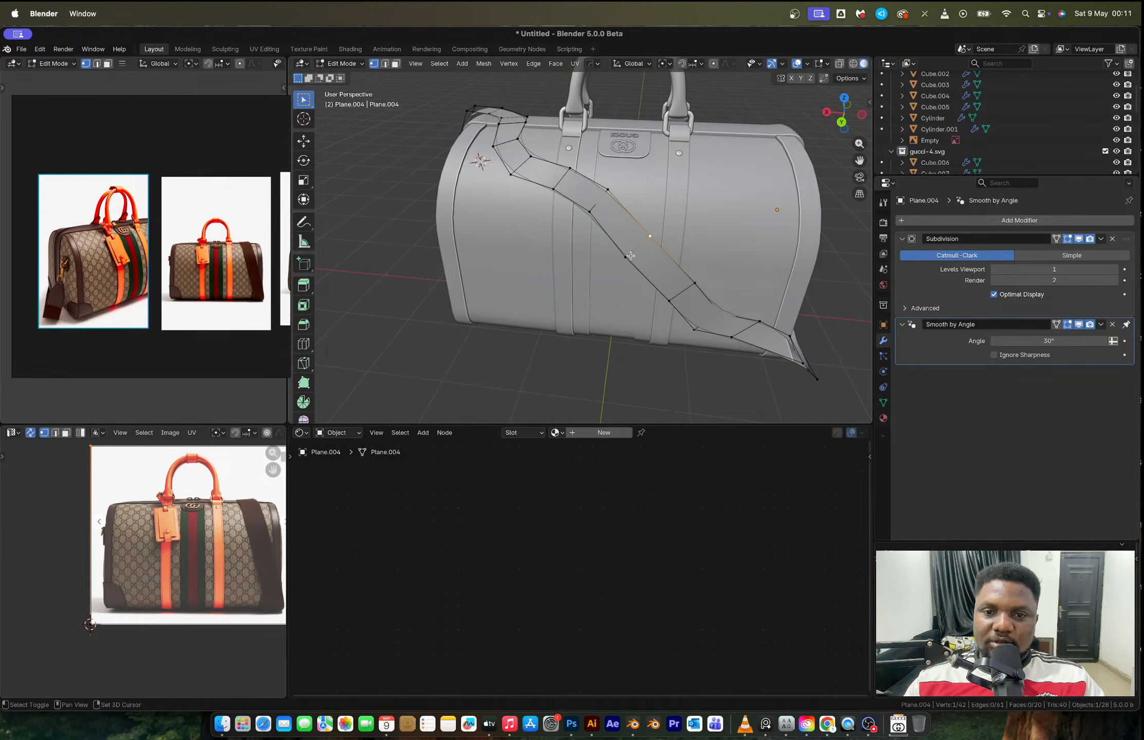
left_click(629, 256, "shift")
key("s")
left_click(718, 212)
Dissolve the strap edge just before the lower front bend.
middle_click_drag(718, 212, 679, 176, "shift")
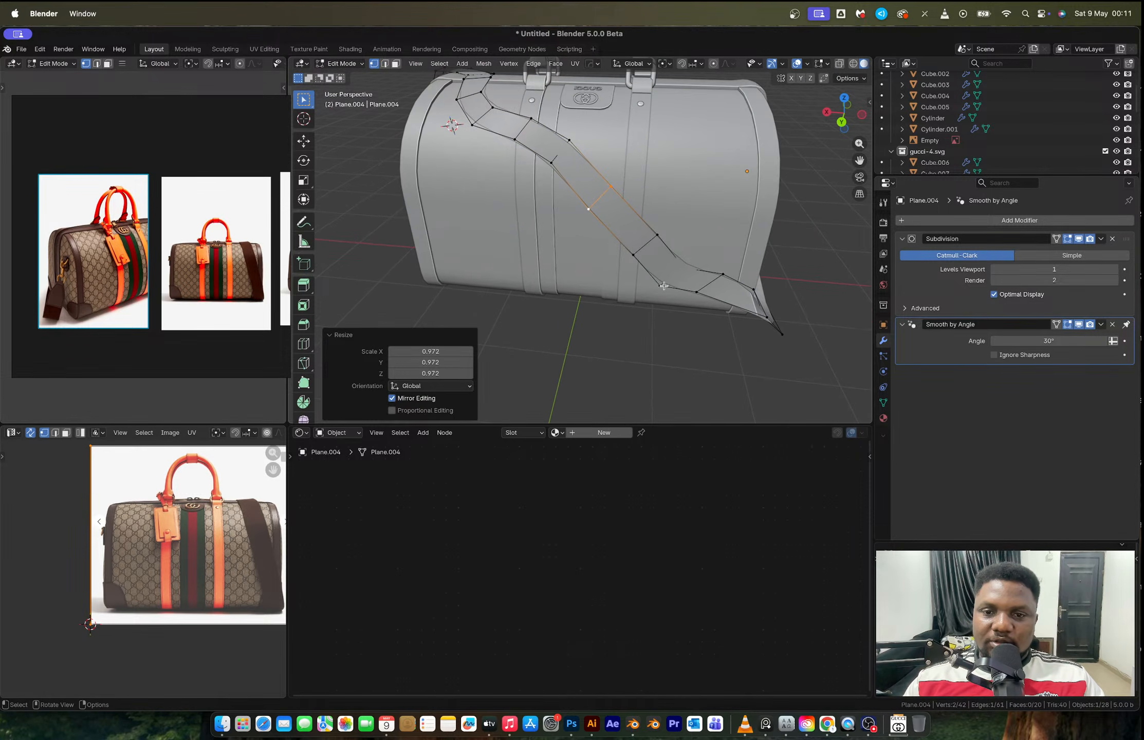
left_click(663, 284)
left_click(684, 269, "shift")
key("x")
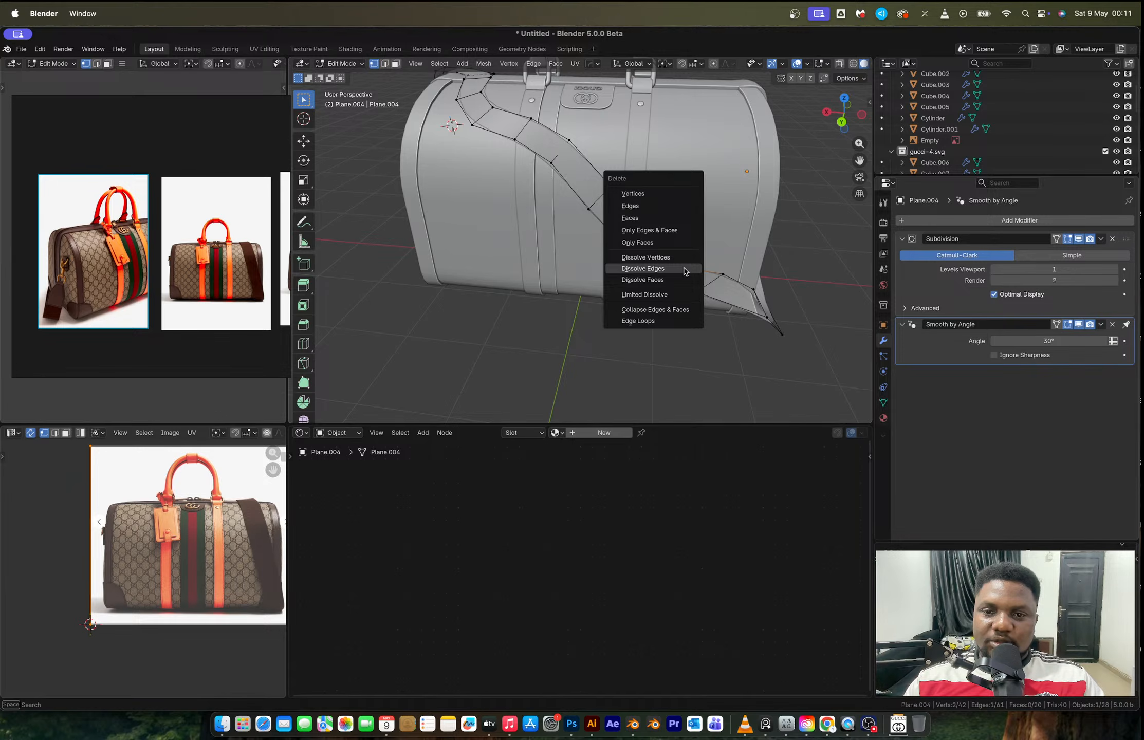
left_click(684, 270)
Slide the strap's lowest corner vertex slightly along its edge and raise the vertex above it about 0.369 m in Z.
middle_click_drag(684, 270, 635, 307)
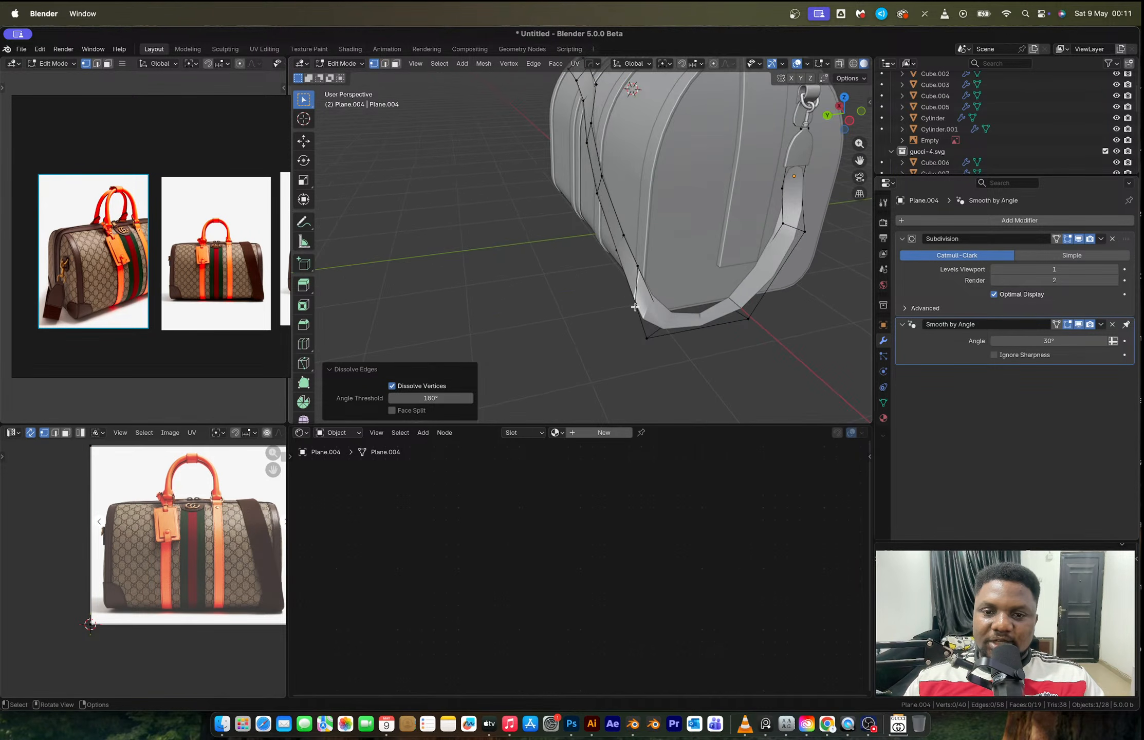
left_click(646, 337)
key("shift+v")
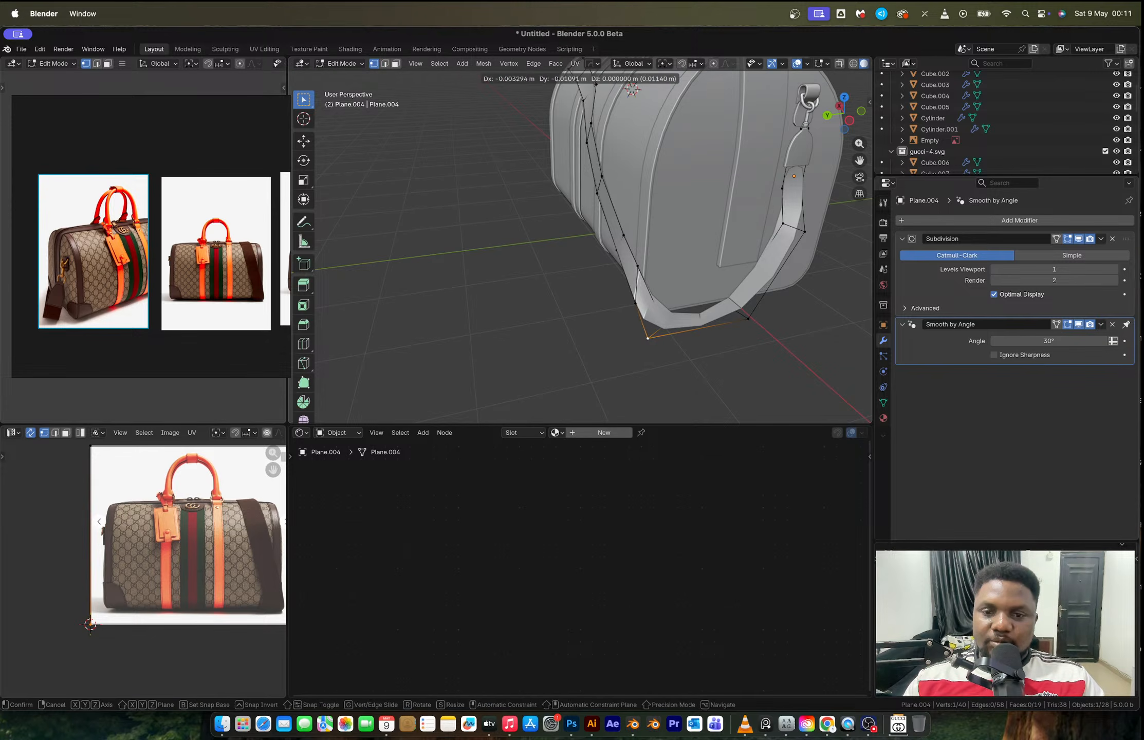
left_click(666, 349)
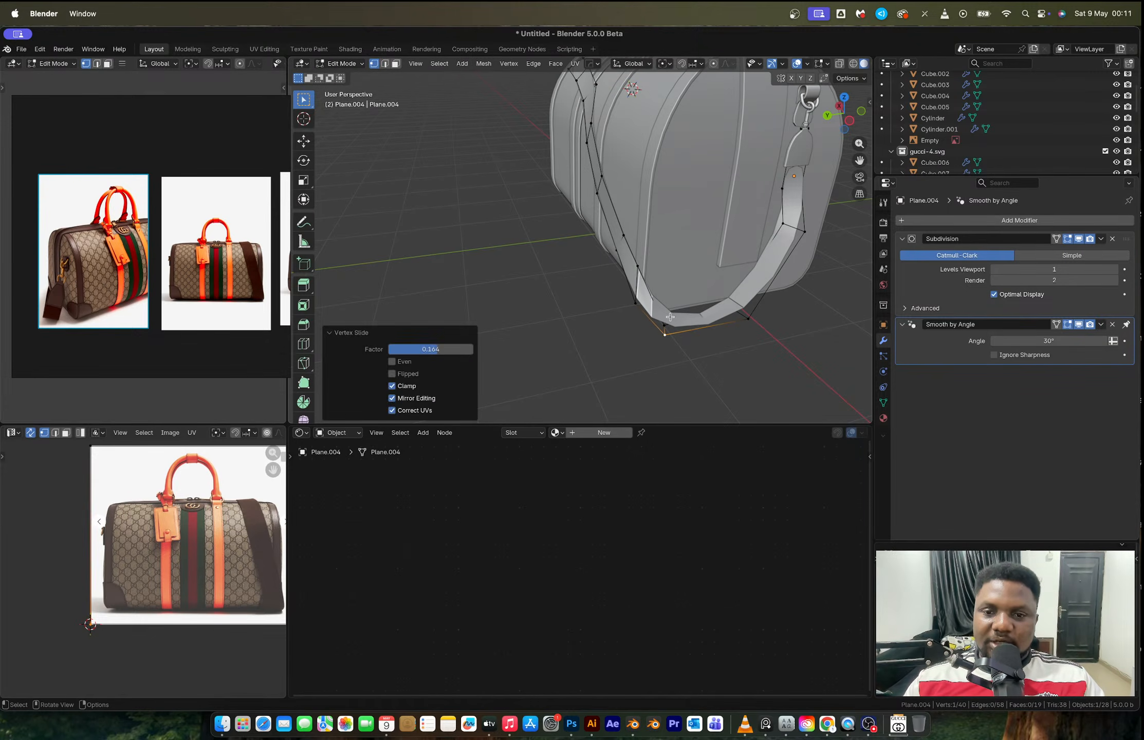
left_click(671, 321)
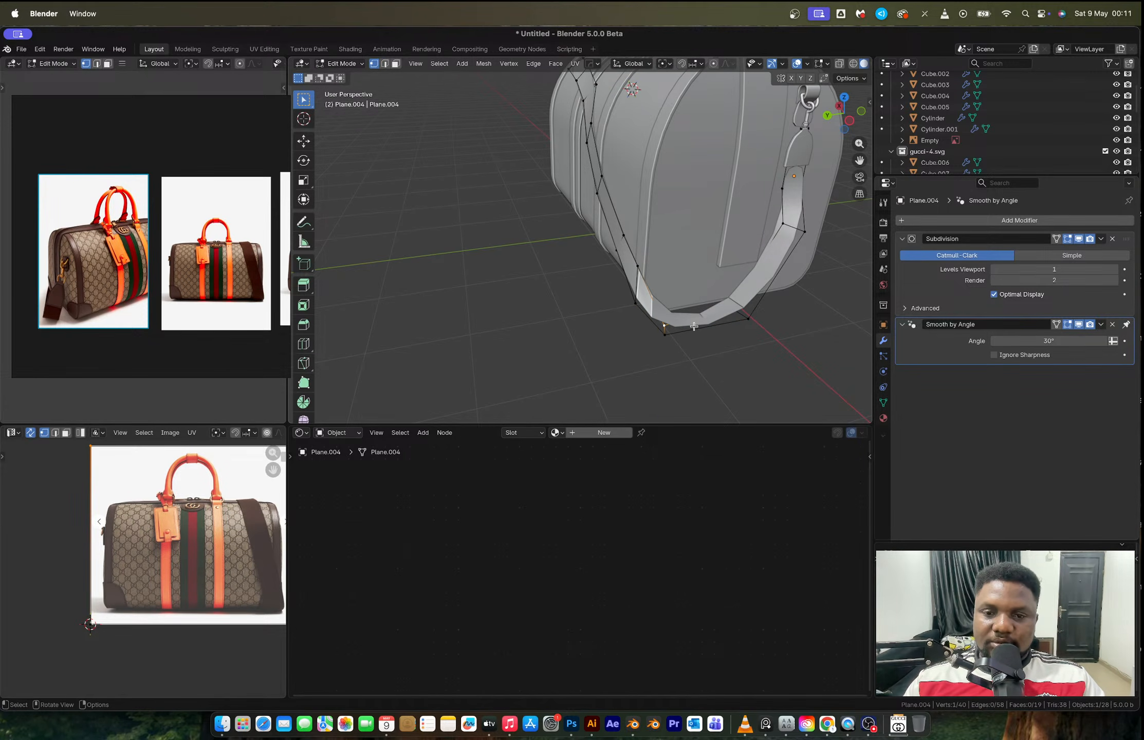
key("g")
key("z")
left_click(702, 297)
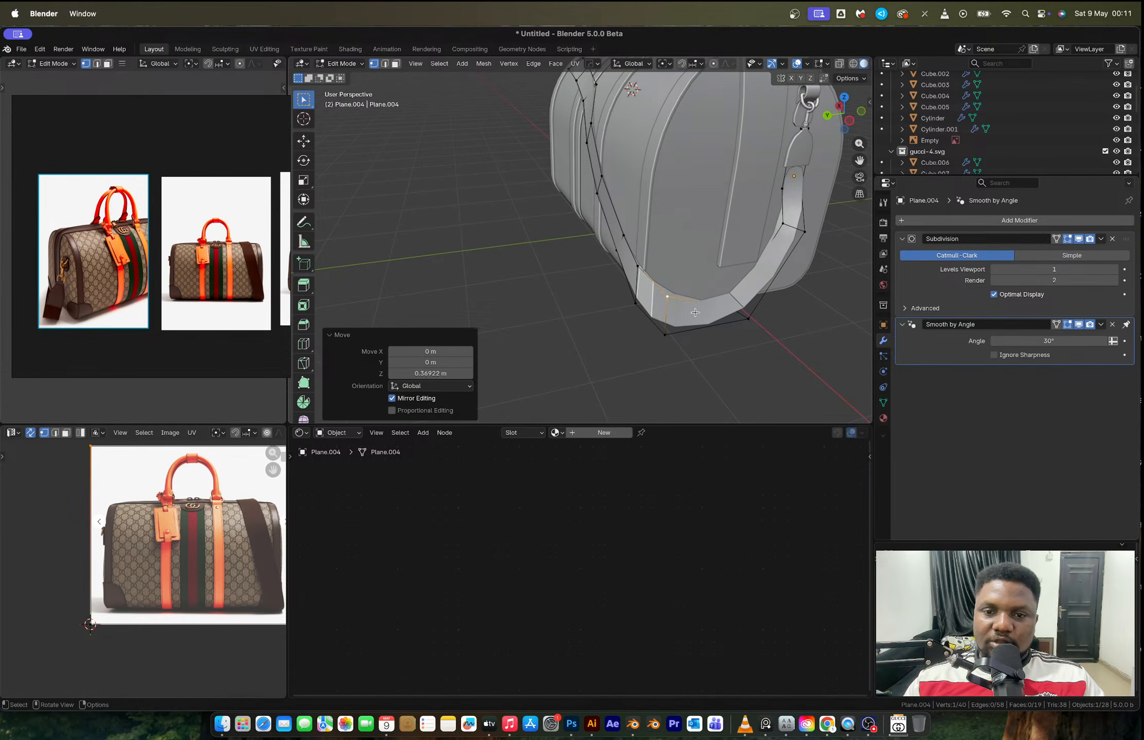
Move the raised corner vertex about -0.05 m along X, and shift it with the vertex below by about 0.084 m in X.
middle_click_drag(696, 312, 727, 346)
key("g")
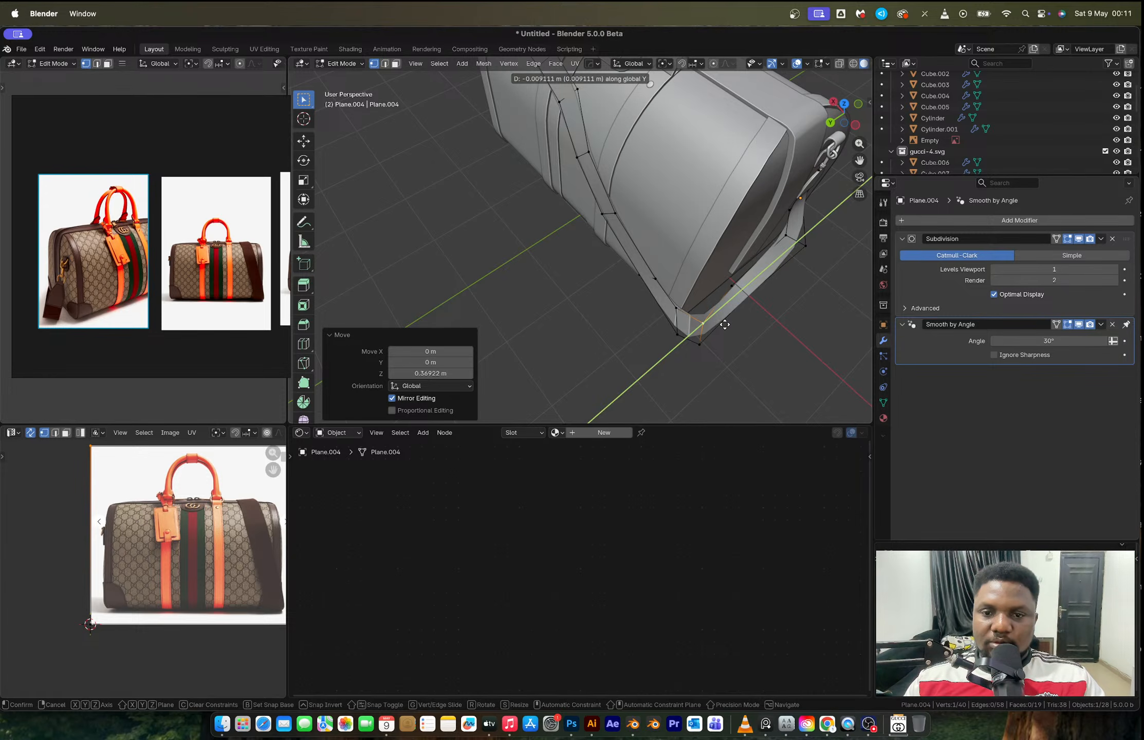
key("x")
left_click(723, 323)
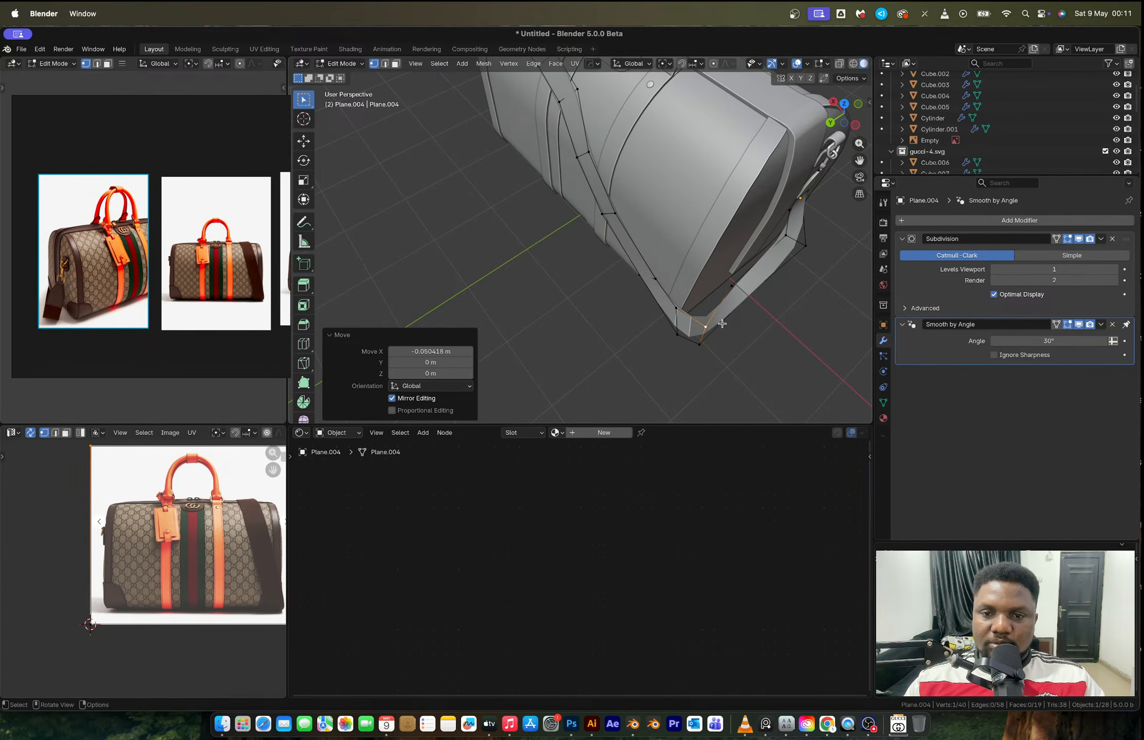
left_click(702, 343, "shift")
key("g")
key("x")
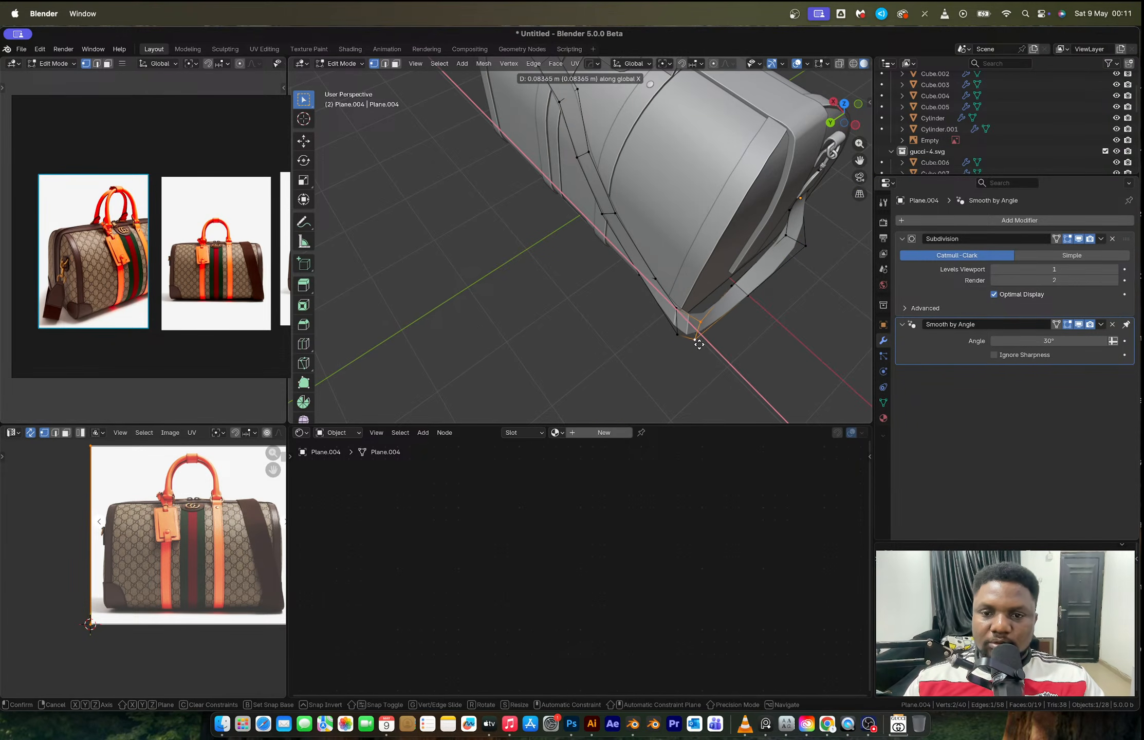
left_click(699, 344)
middle_click_drag(699, 344, 783, 273)
key("Tab")
Add a Solidify modifier to the strap and adjust its thickness.
scroll(697, 260, "down", 8)
left_click(681, 179)
middle_click_drag(682, 181, 550, 211)
scroll(621, 207, "up", 4)
middle_click_drag(686, 222, 717, 234)
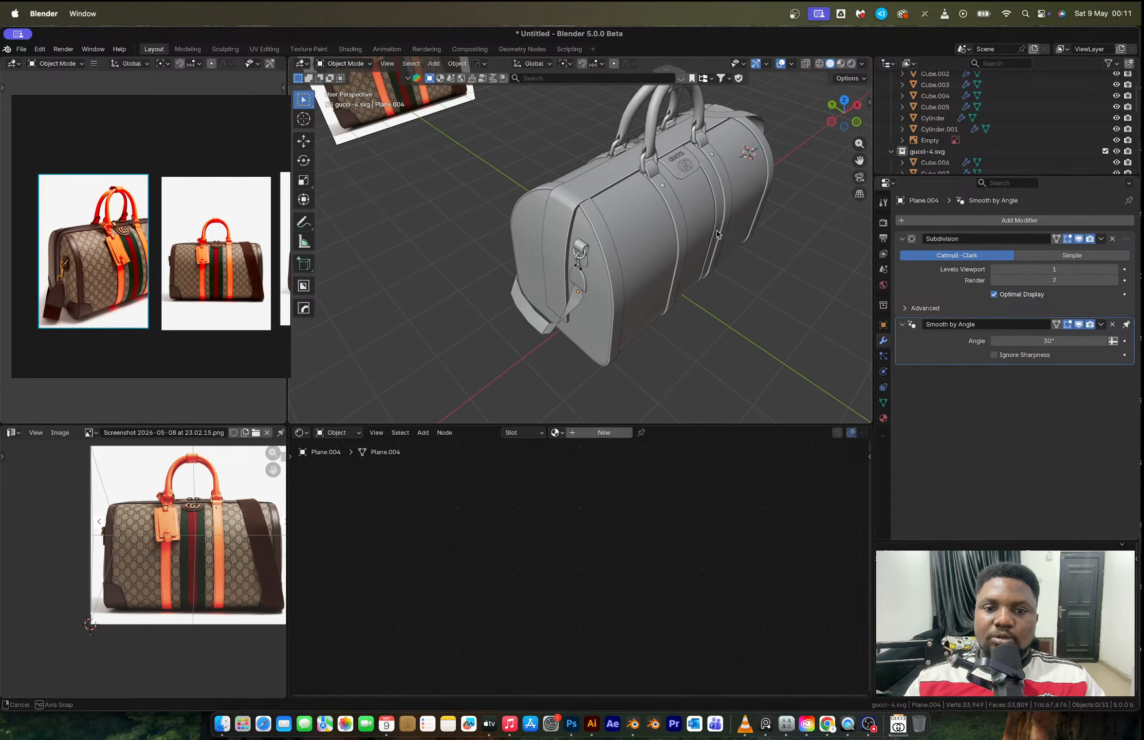
left_click(589, 300)
key("q")
mouse_move(591, 288)
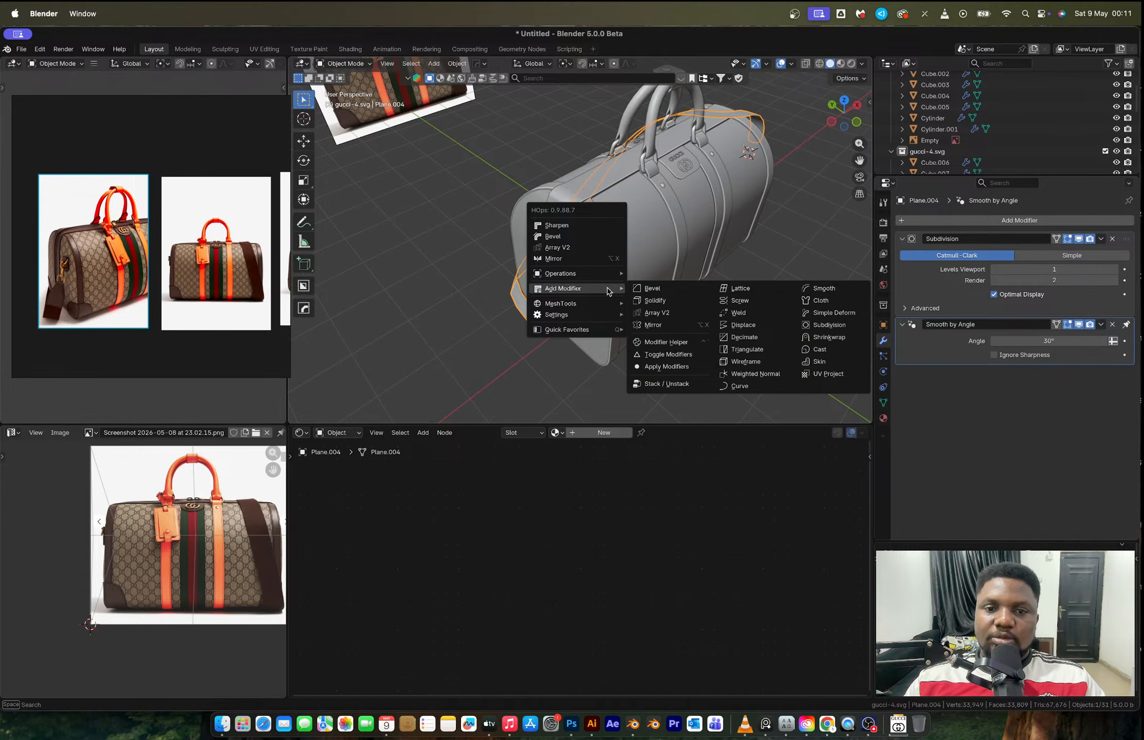
left_click(654, 302)
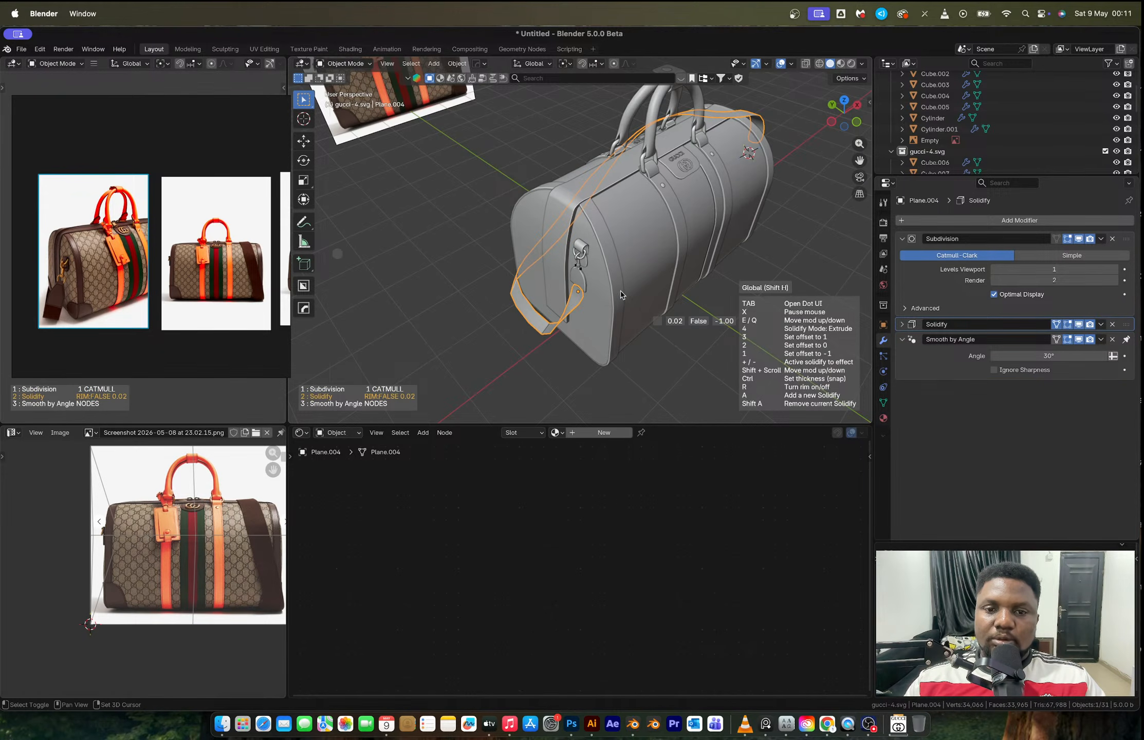
left_click(732, 285)
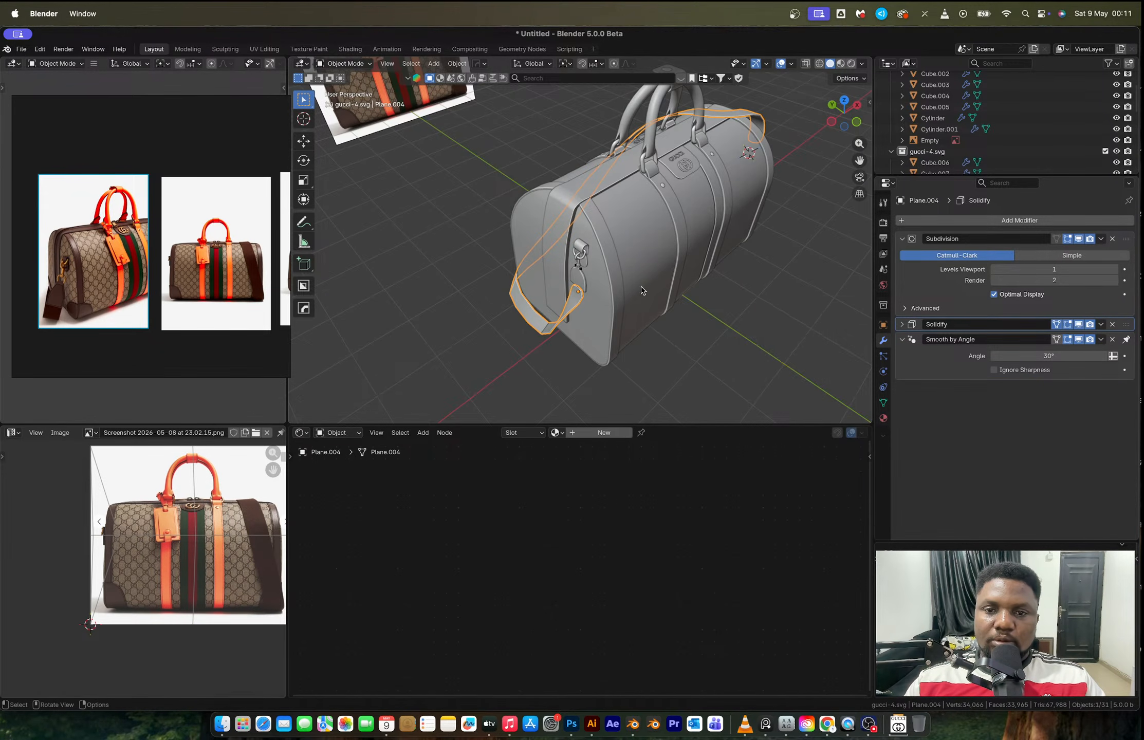
Place the strap's Solidify modifier above Subdivision in the modifier stack.
middle_click_drag(596, 285, 635, 233)
scroll(663, 262, "up", 5)
key("Tab")
scroll(660, 262, "up", 5)
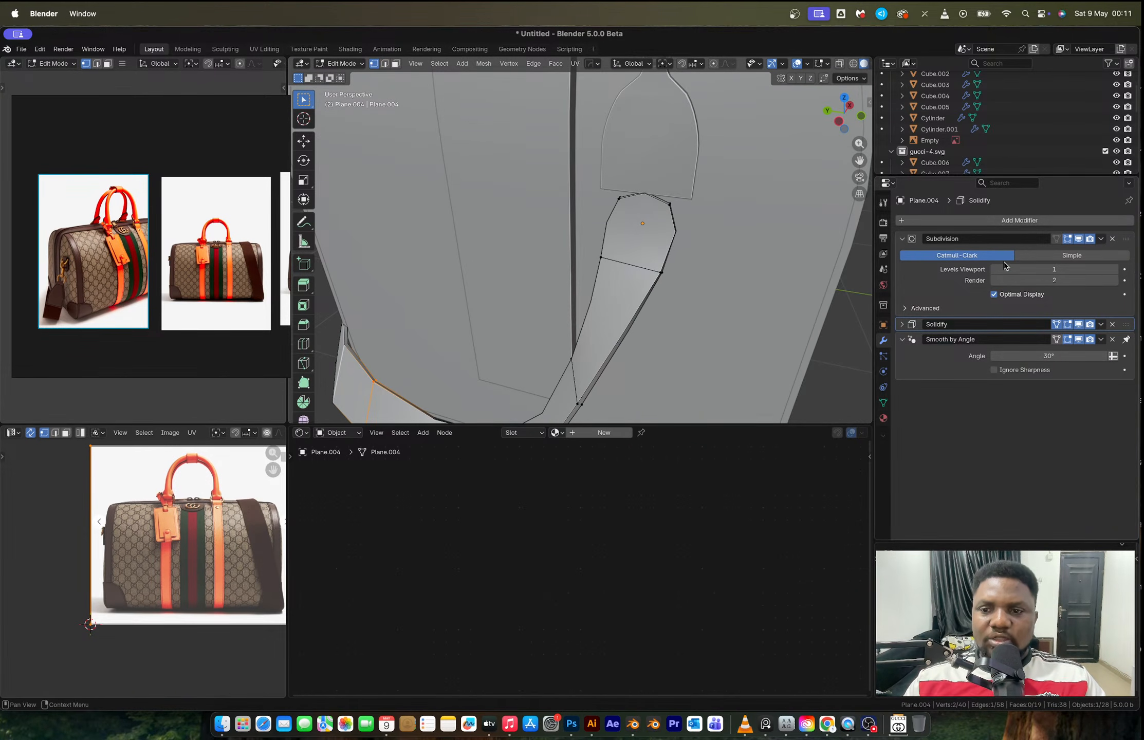
left_click_drag(1125, 327, 1114, 234)
Add supporting loop cuts across the strap's end at the clasp tab (factor -0.922) and along both of its long sides.
key("ctrl+r")
left_click(680, 206)
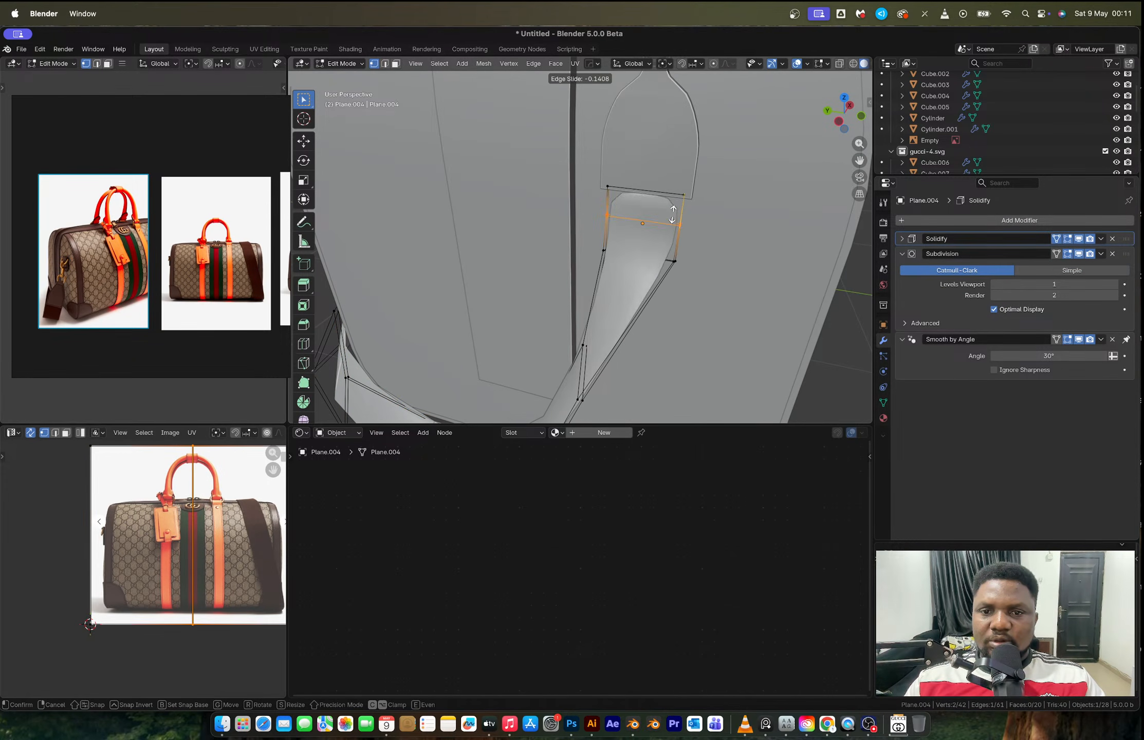
left_click(680, 191)
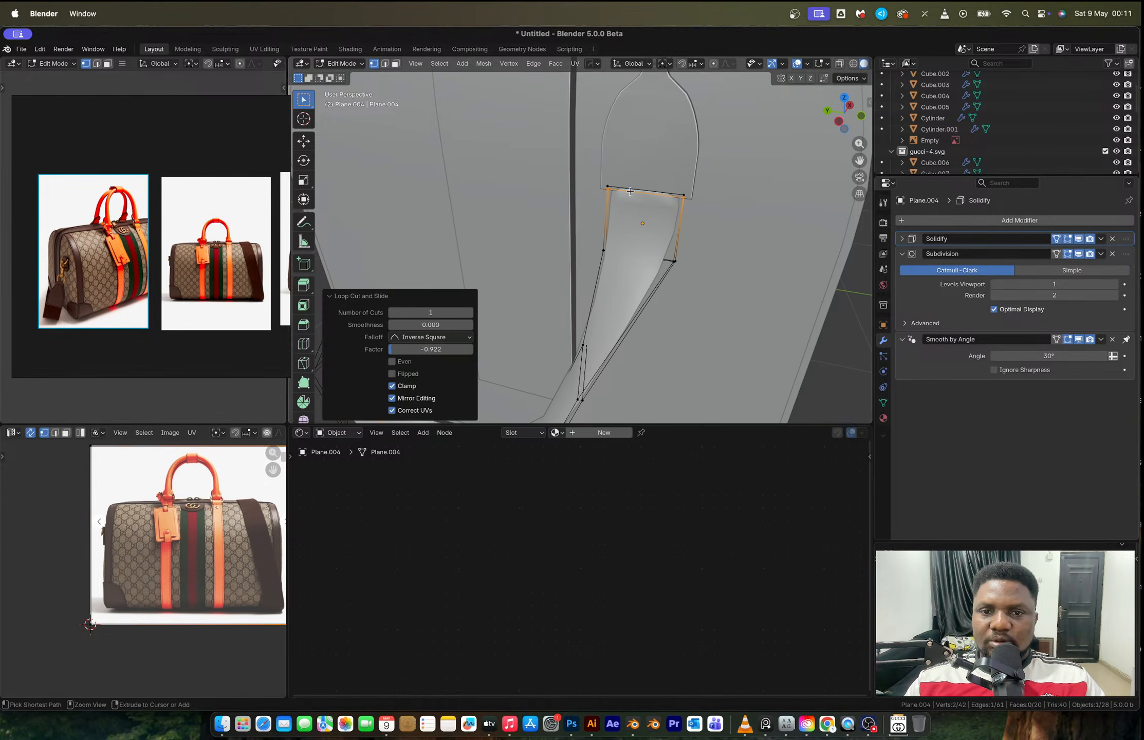
key("ctrl+r")
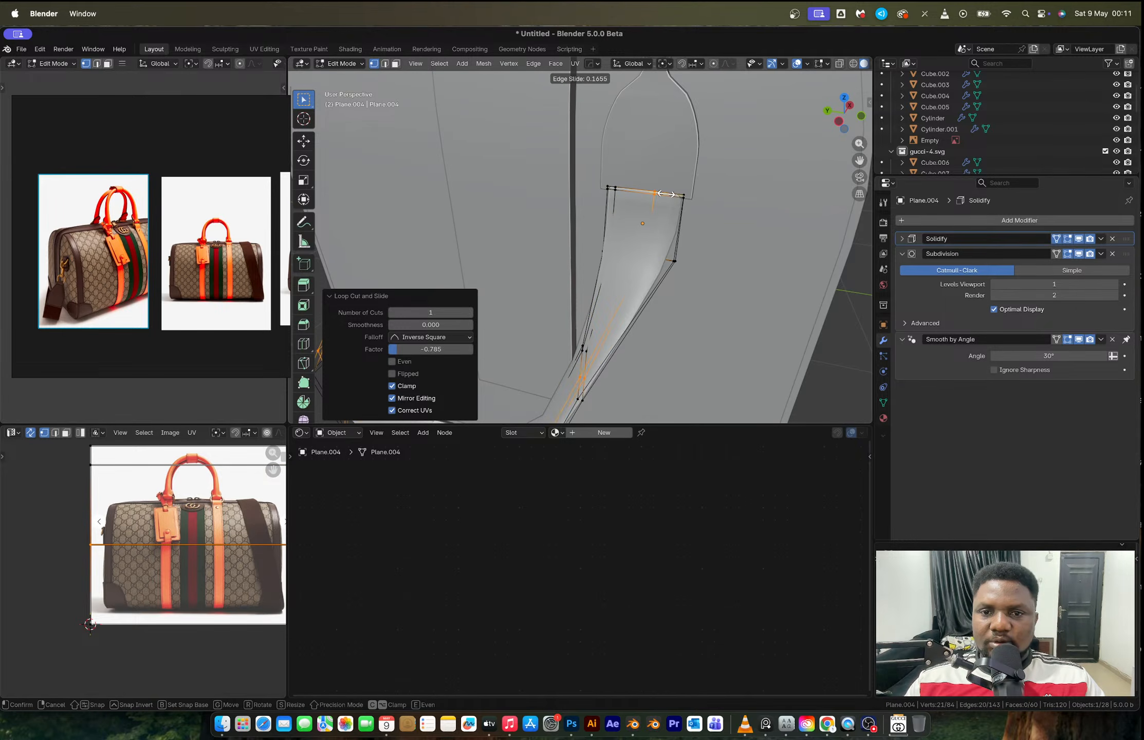
left_click(684, 206)
Shift the vertices at the strap's end by the clasp tab about 0.013 m along X and leave Edit Mode.
key("alt+z")
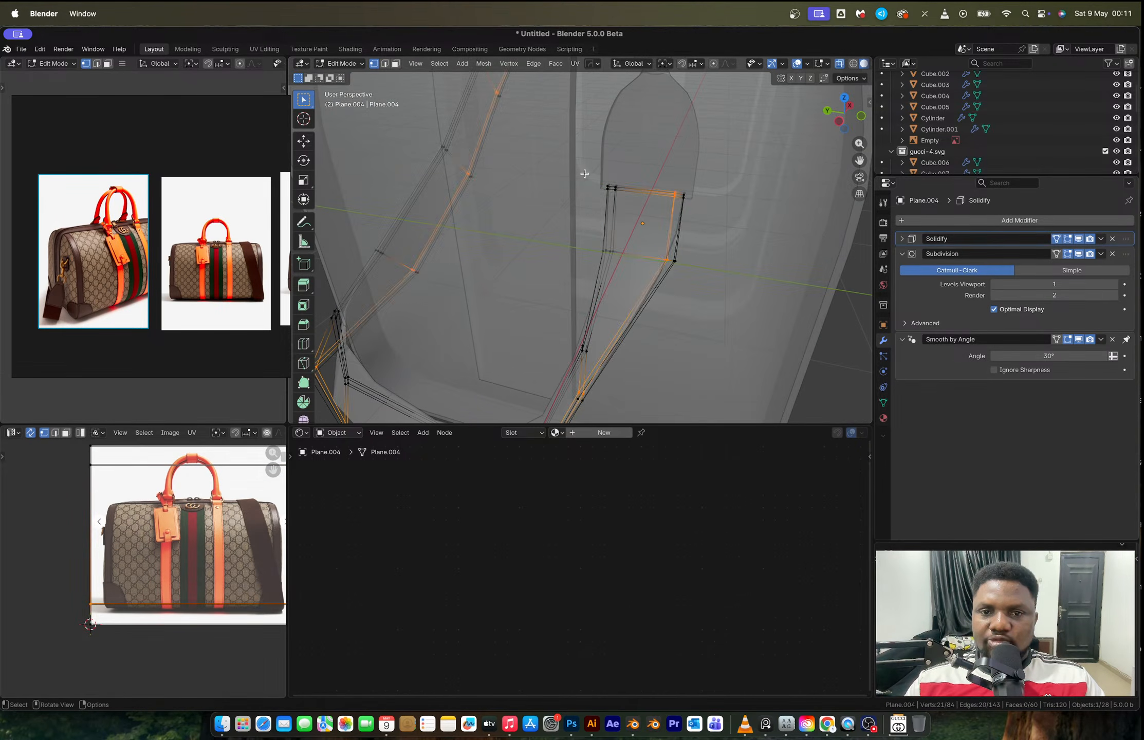
left_click_drag(582, 171, 705, 220)
key("alt+z")
middle_click_drag(702, 219, 638, 224)
middle_click_drag(522, 235, 568, 245, "shift")
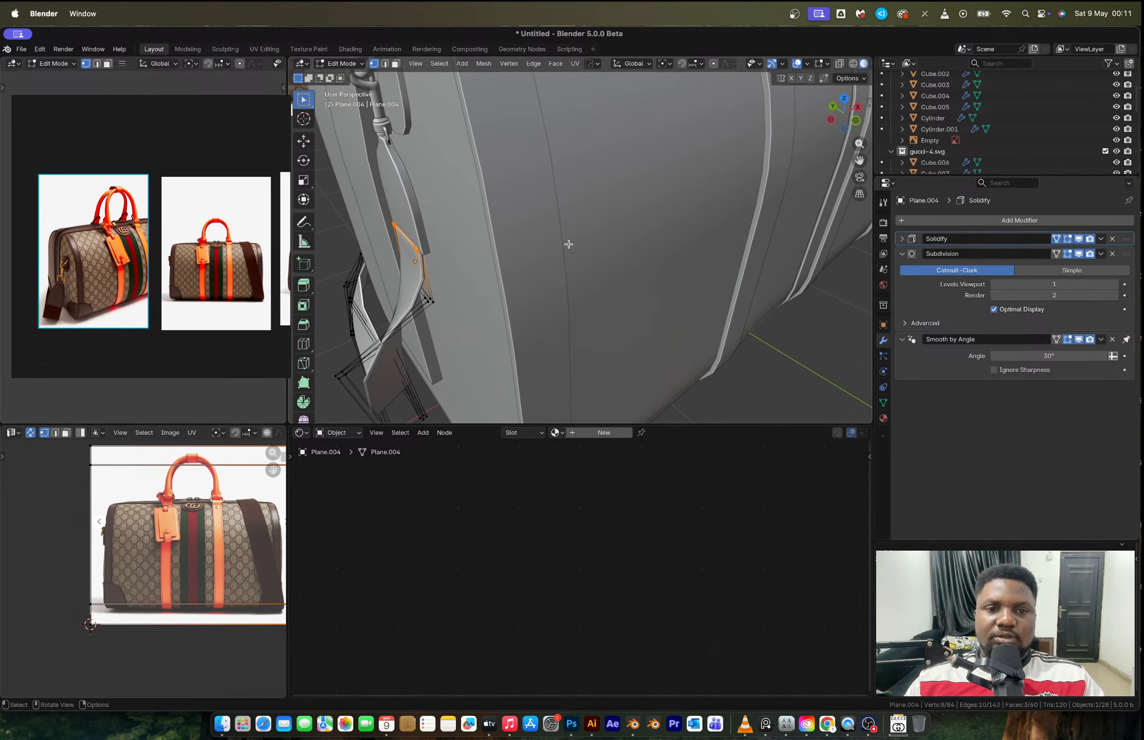
key("g")
key("y")
key("x")
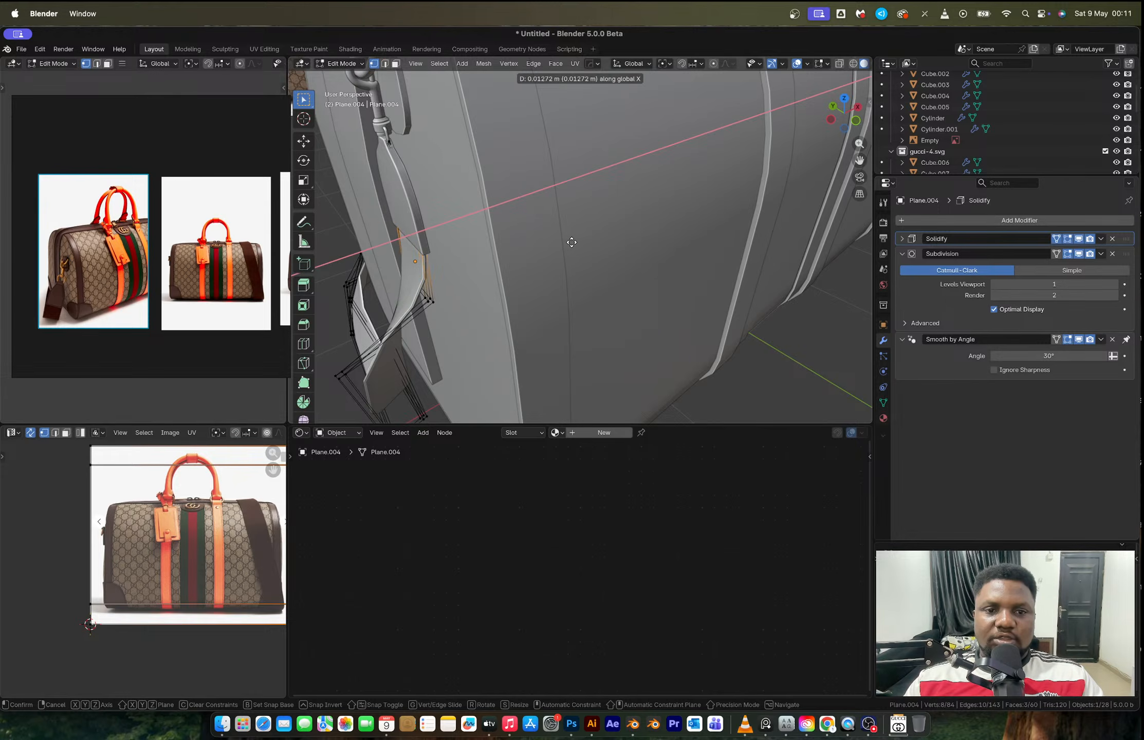
left_click(573, 244)
key("Tab")
Delete the last row of vertices at the strap's opposite end, where it runs behind the clasp tab.
middle_click_drag(636, 242, 599, 240)
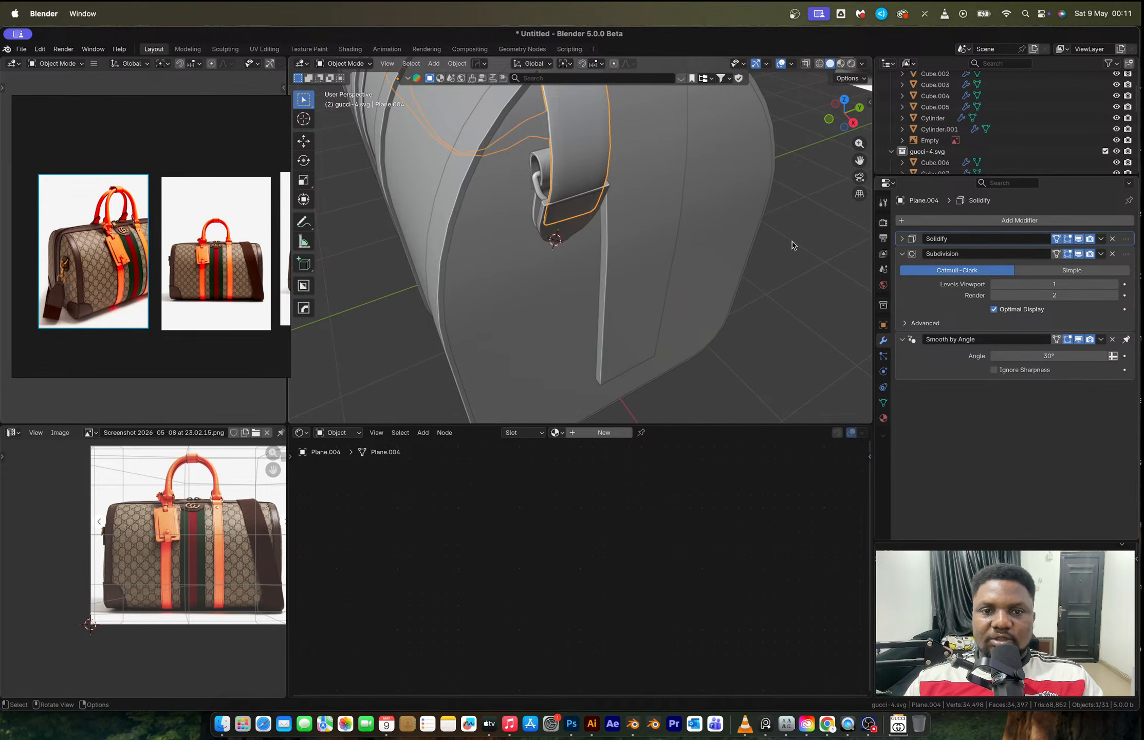
middle_click_drag(792, 241, 791, 285)
scroll(591, 232, "up", 8)
left_click(578, 230)
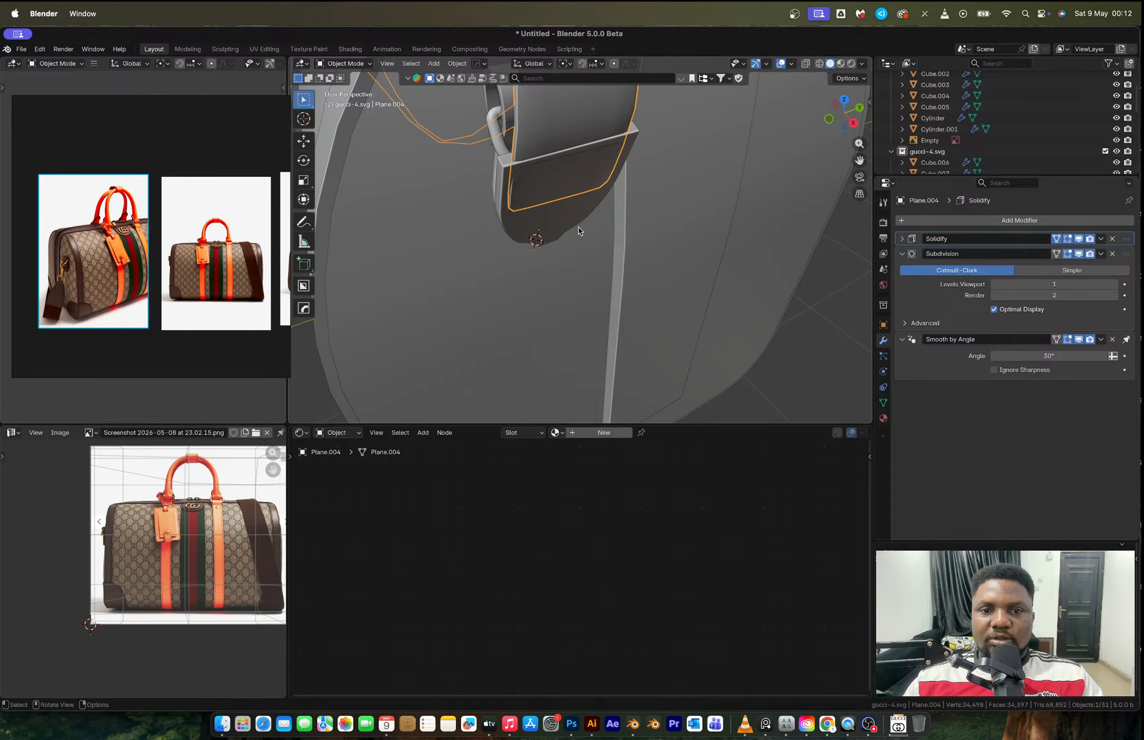
key("Tab")
middle_click_drag(581, 228, 436, 216)
left_click(566, 258, "alt")
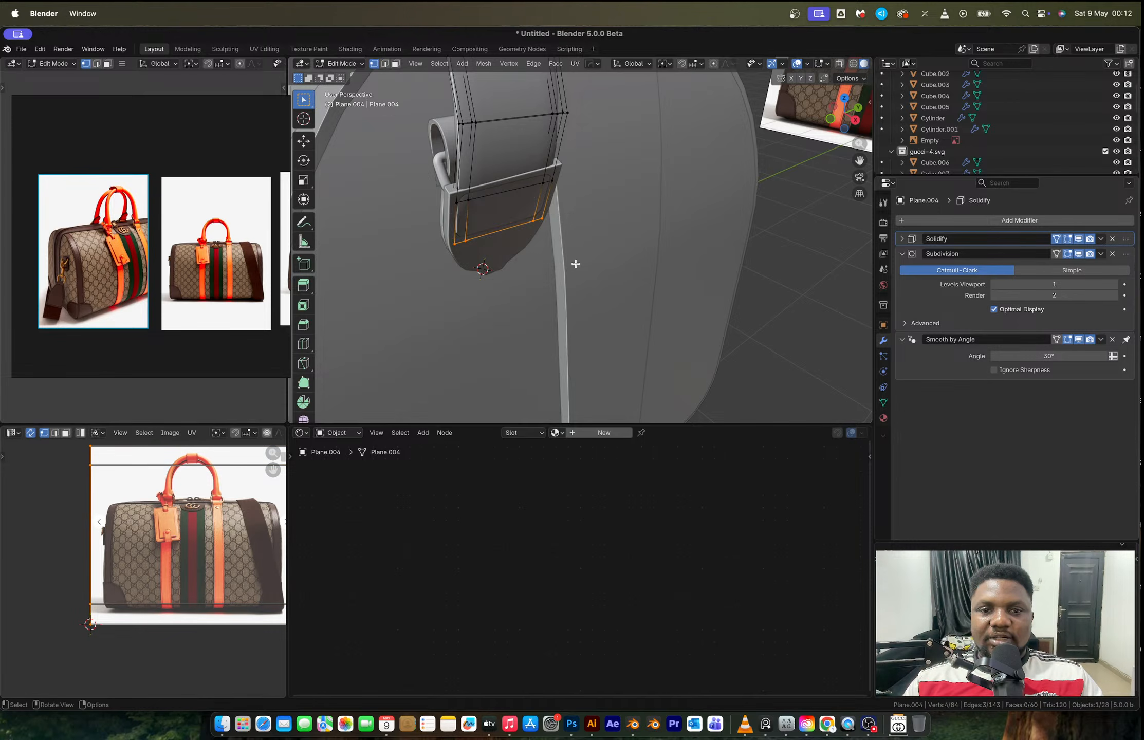
key("alt+z")
middle_click_drag(571, 261, 651, 263)
left_click_drag(652, 245, 691, 285)
middle_click_drag(691, 286, 671, 266)
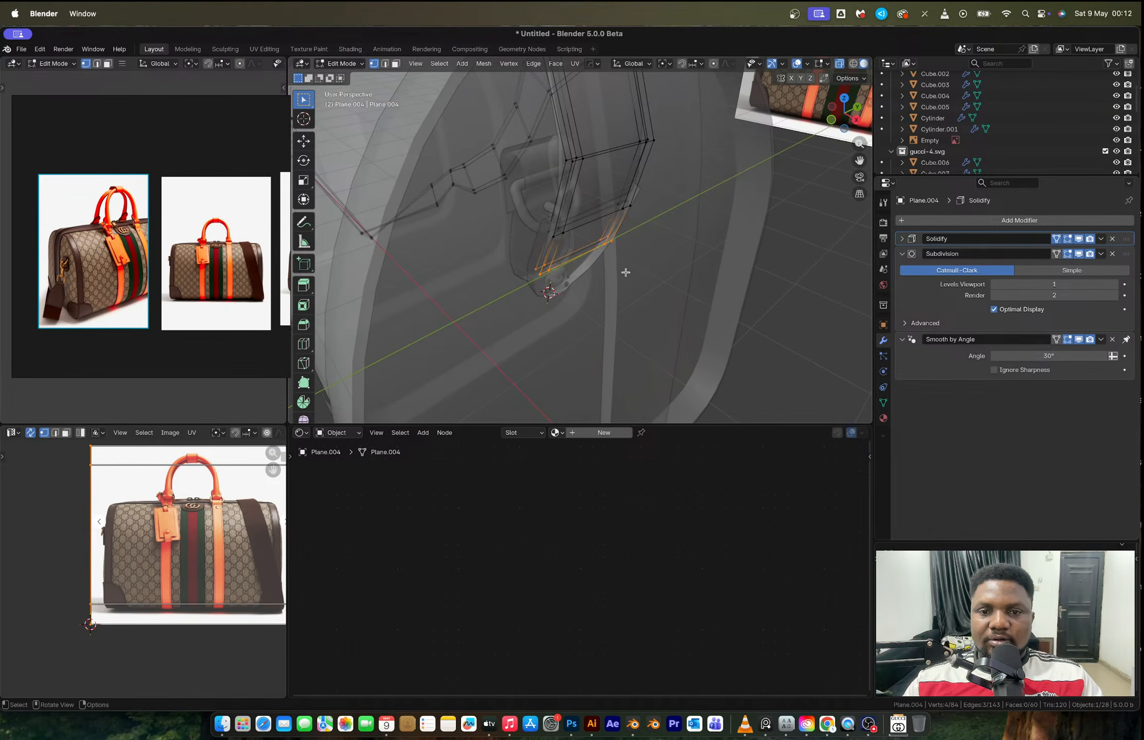
key("x")
left_click(589, 201)
key("alt+z")
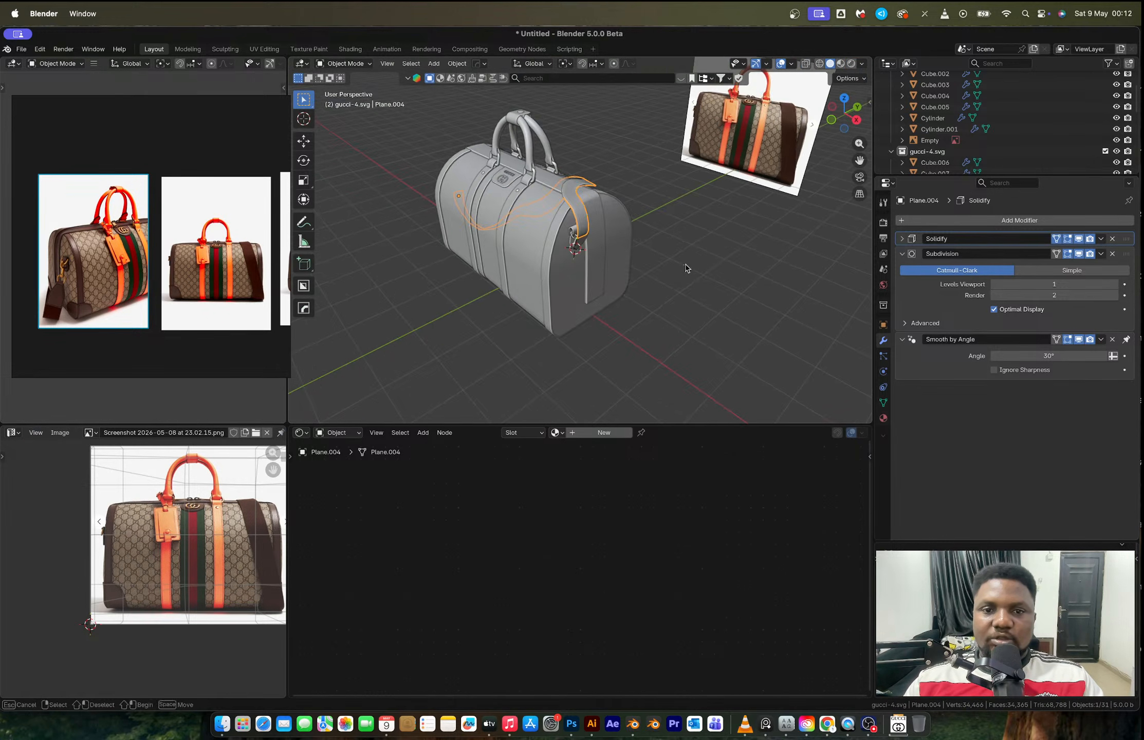
Examine the bag's front and end panel against the corner patches in the reference photo.
middle_click_drag(684, 265, 731, 298)
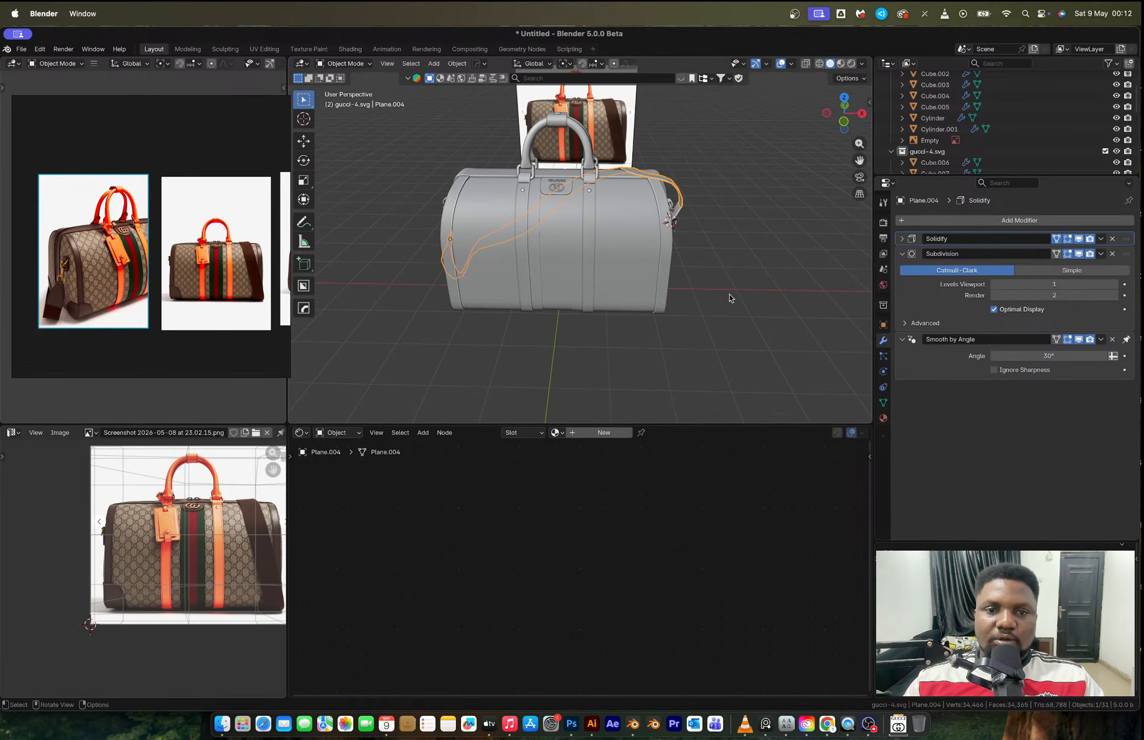
left_click(511, 344)
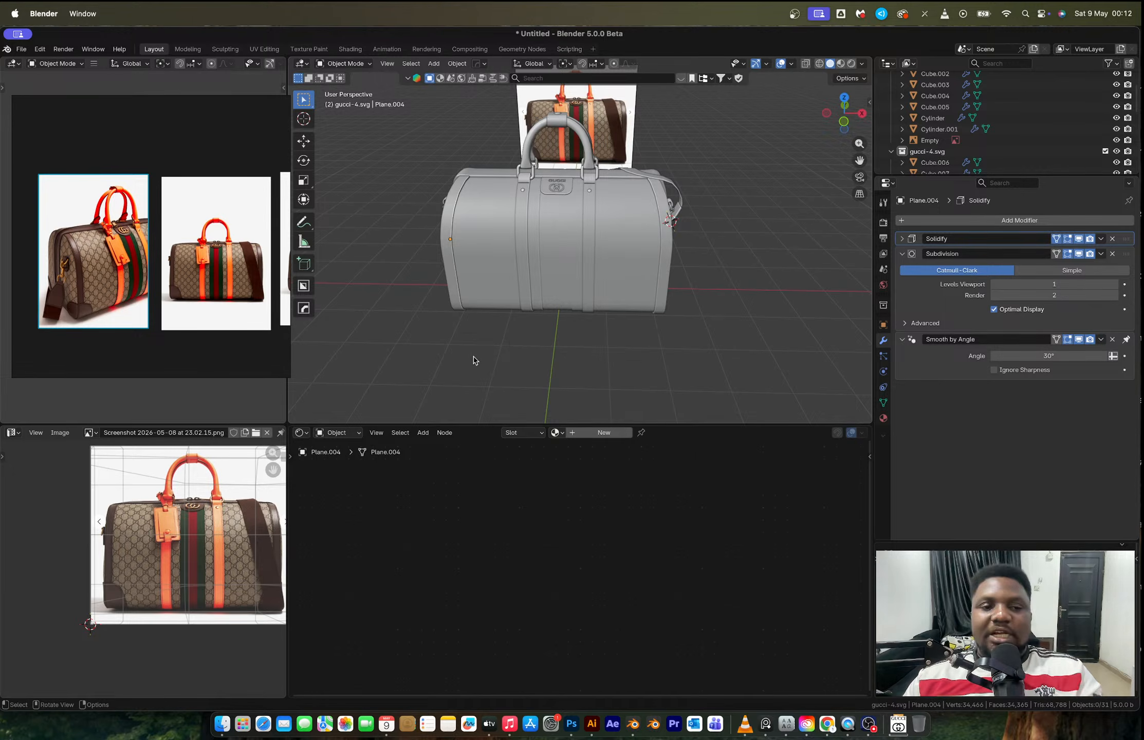
scroll(163, 262, "left", 2)
scroll(154, 259, "up", 6)
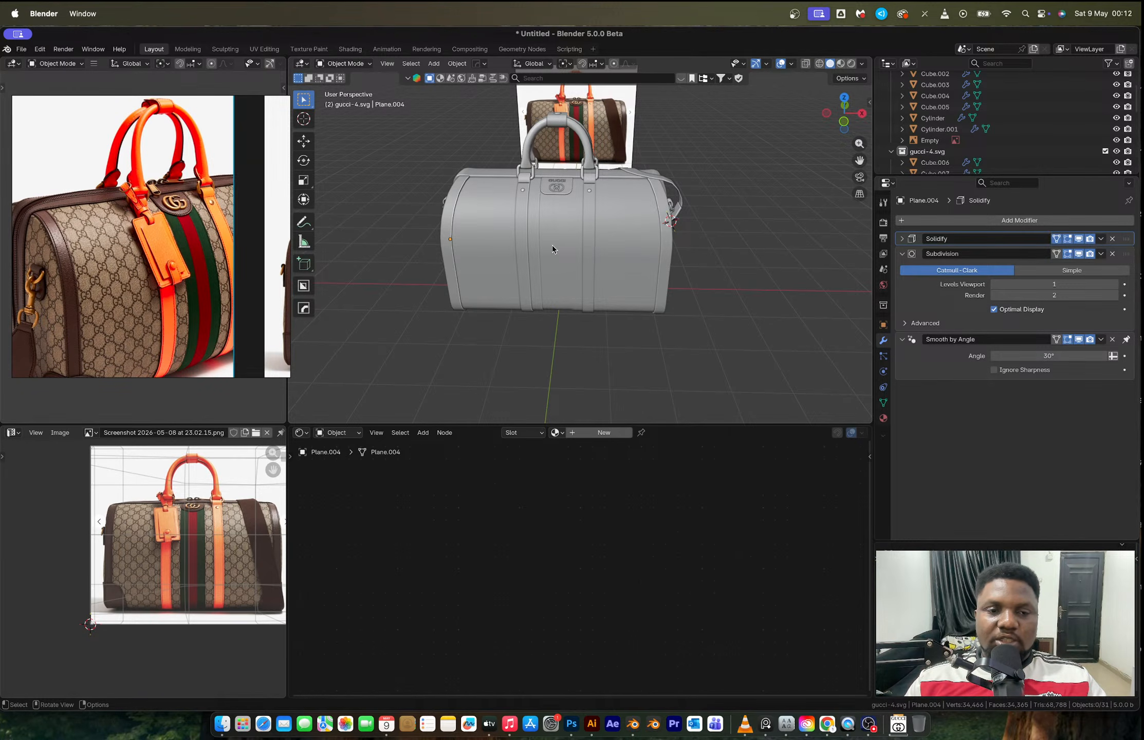
middle_click_drag(552, 246, 589, 260)
scroll(66, 237, "left", 3)
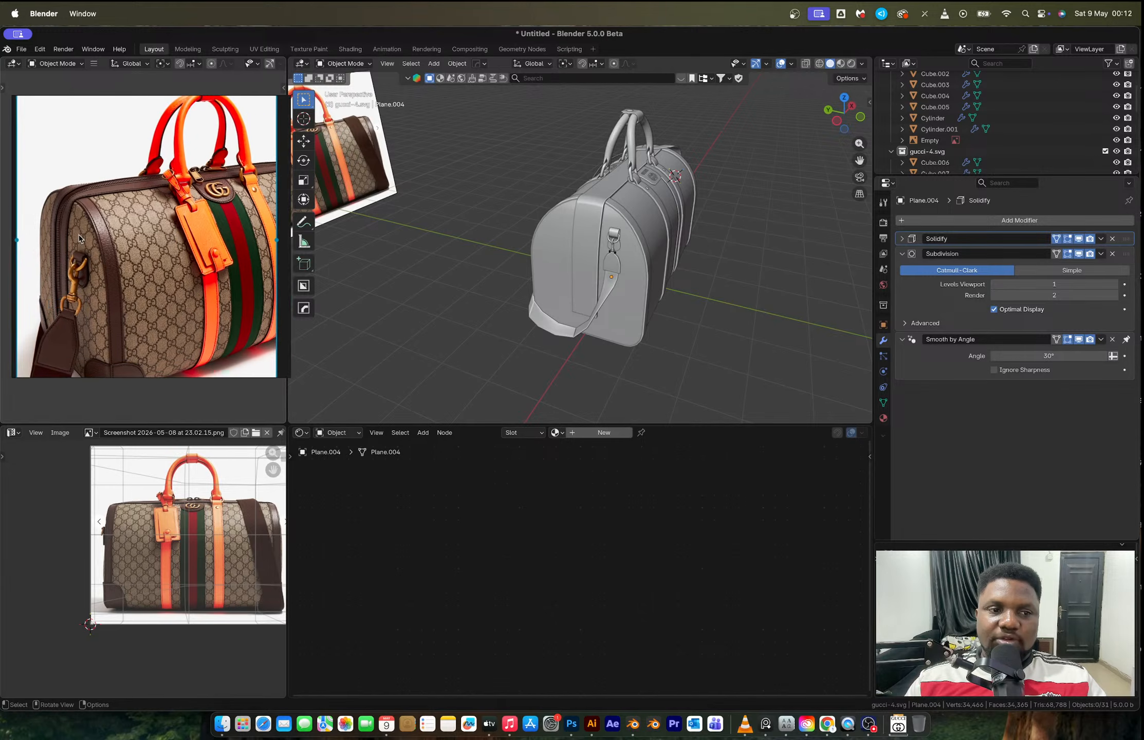
scroll(598, 289, "up", 2)
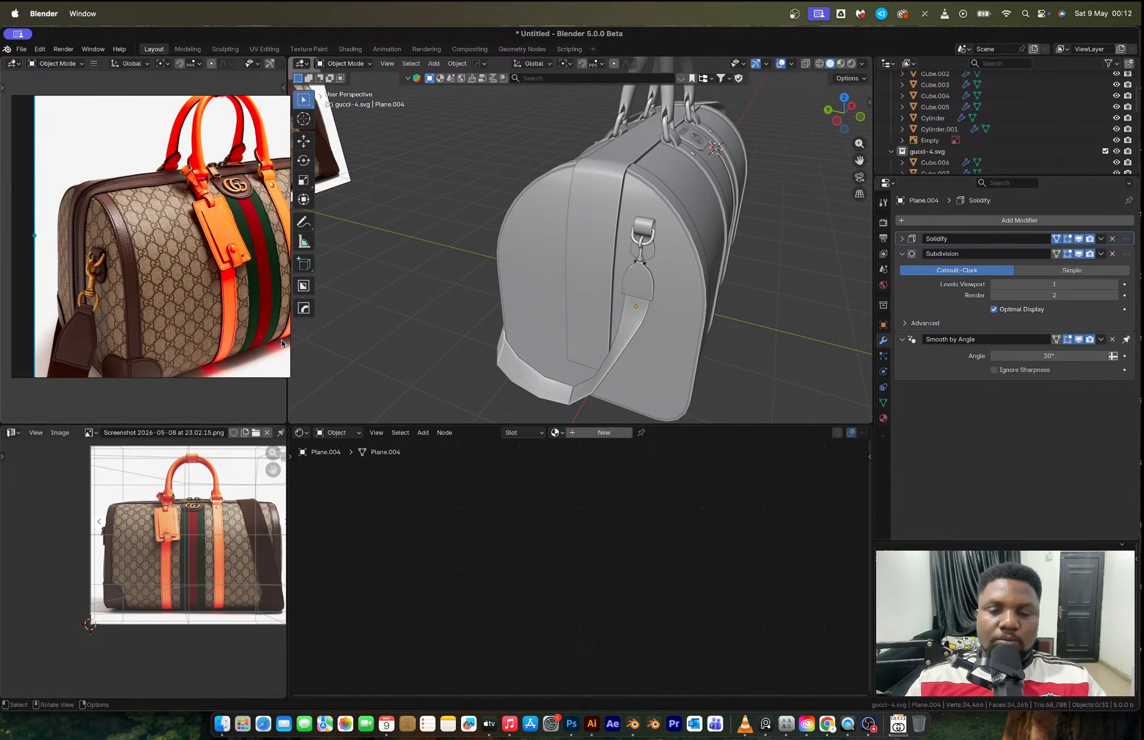
middle_click_drag(587, 265, 535, 266)
middle_click_drag(552, 276, 608, 289)
Open the bag body's mesh for editing and isolate it in Local View.
left_click(592, 278)
key("Tab")
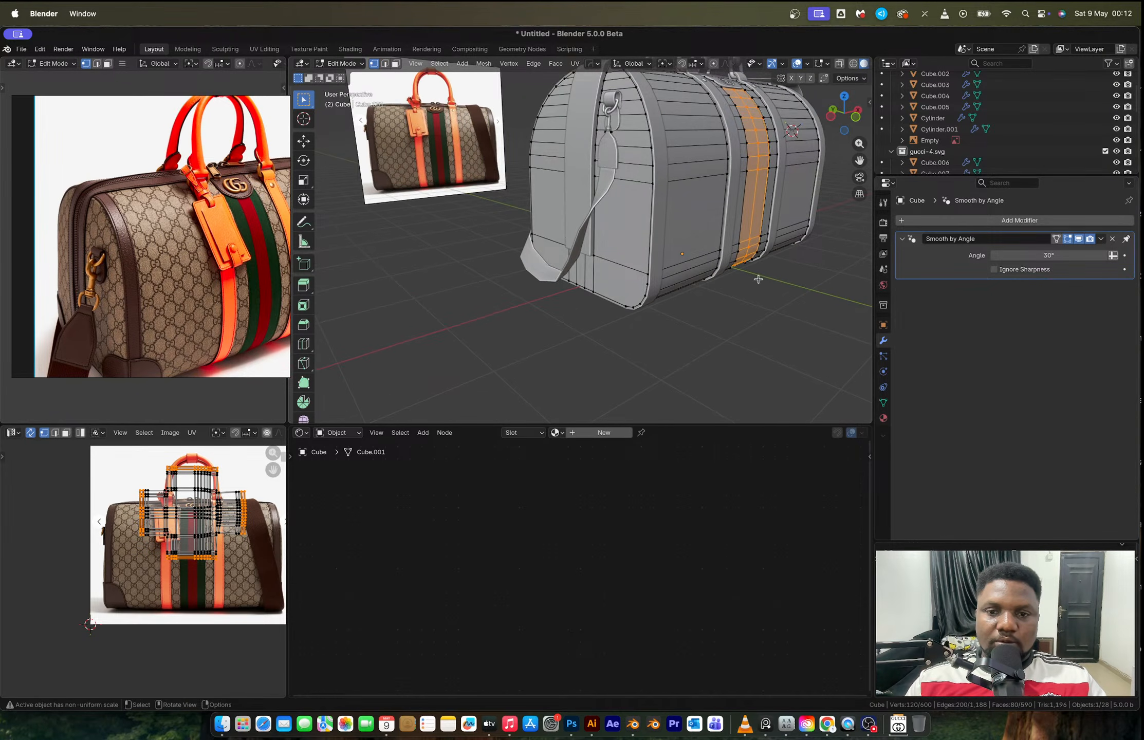
middle_click_drag(758, 279, 730, 277)
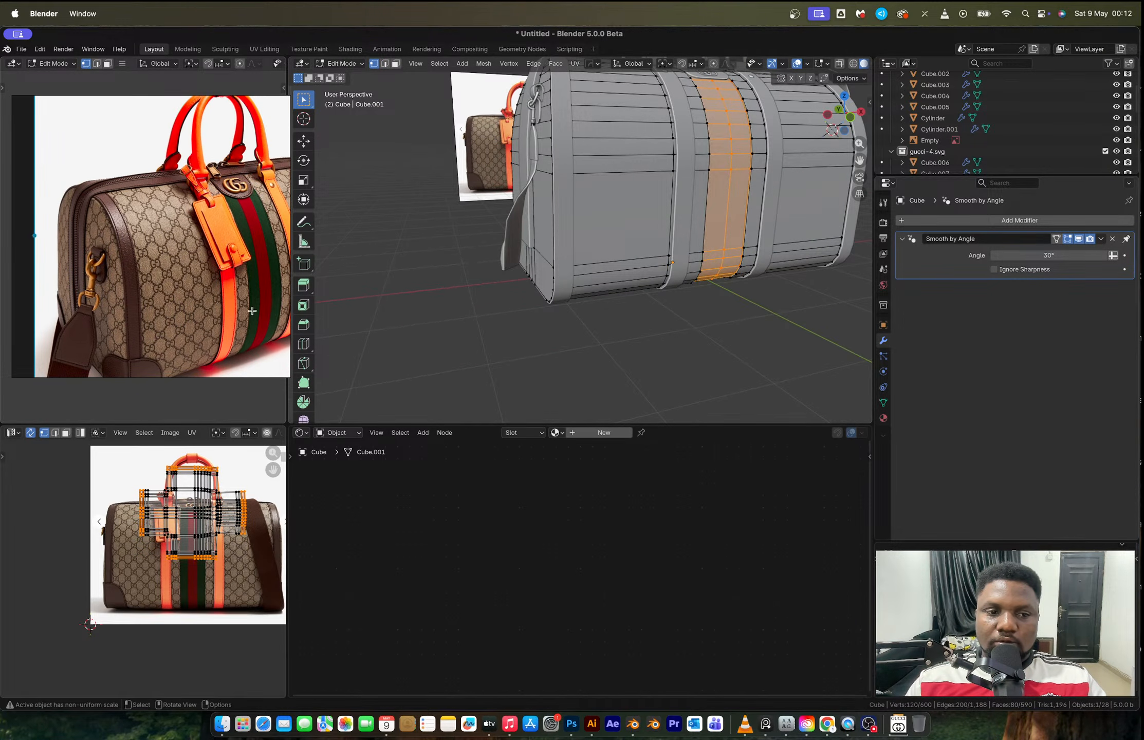
middle_click_drag(252, 310, 260, 270, "shift")
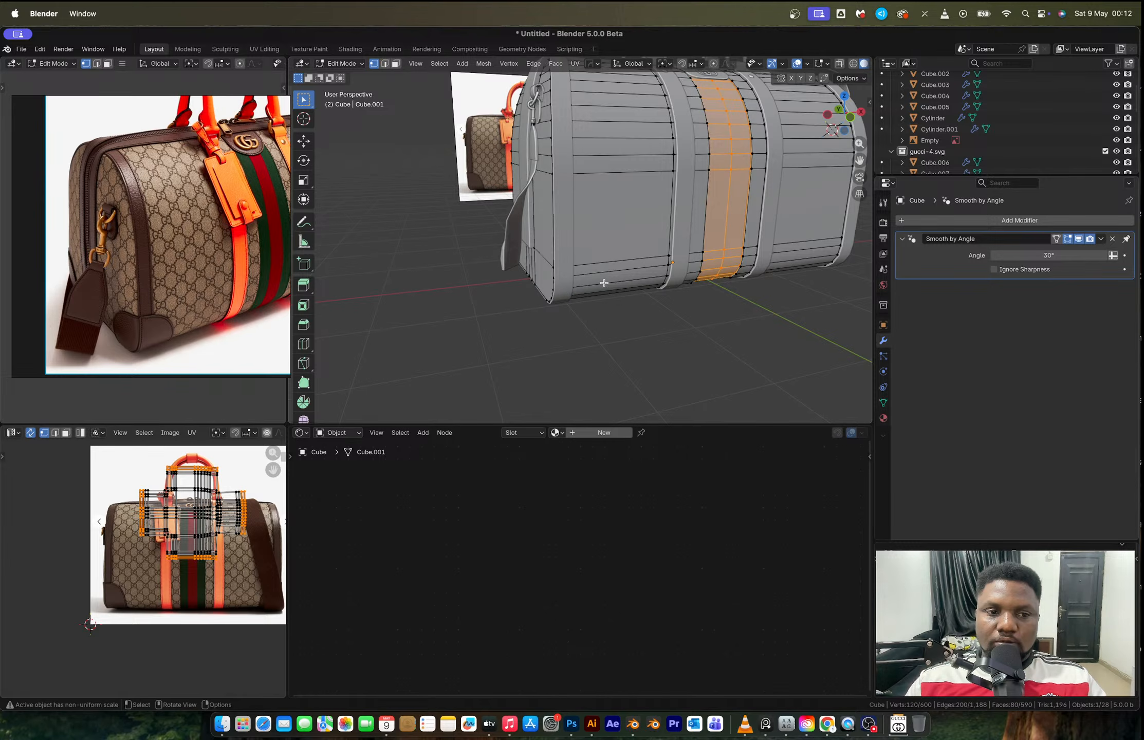
key("slash")
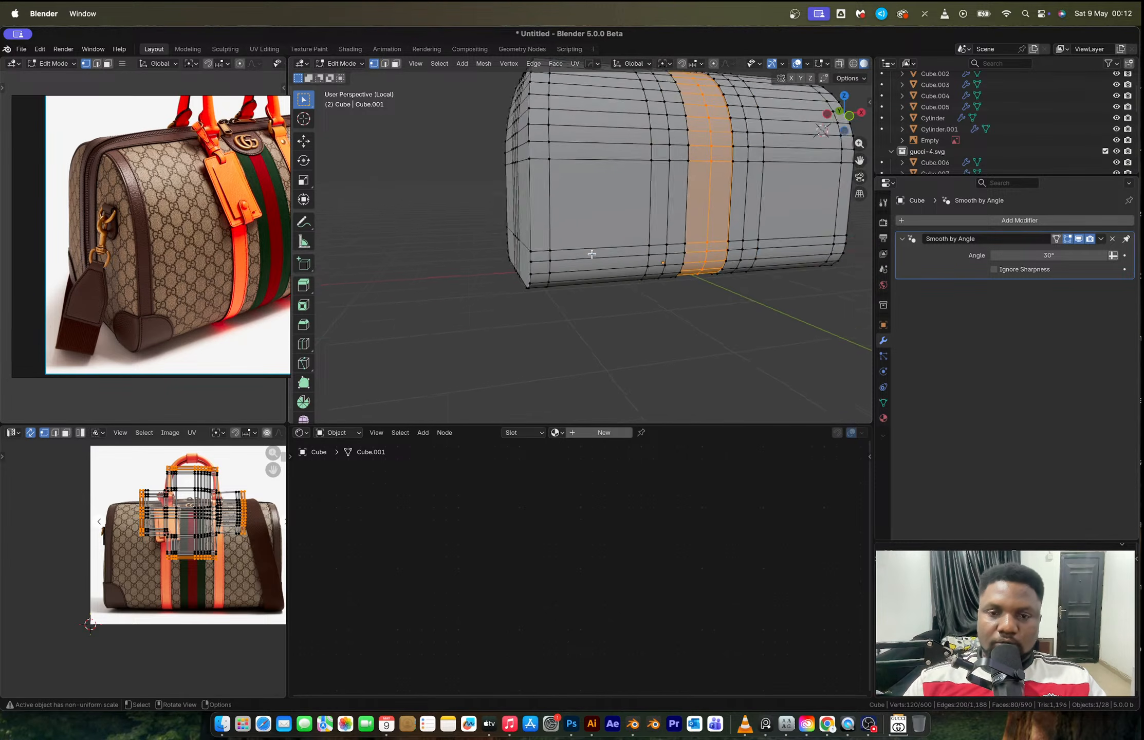
Try to connect a vertex on the end panel's upper curve to one on its lower edge with a vertical edge.
middle_click_drag(494, 321, 583, 288)
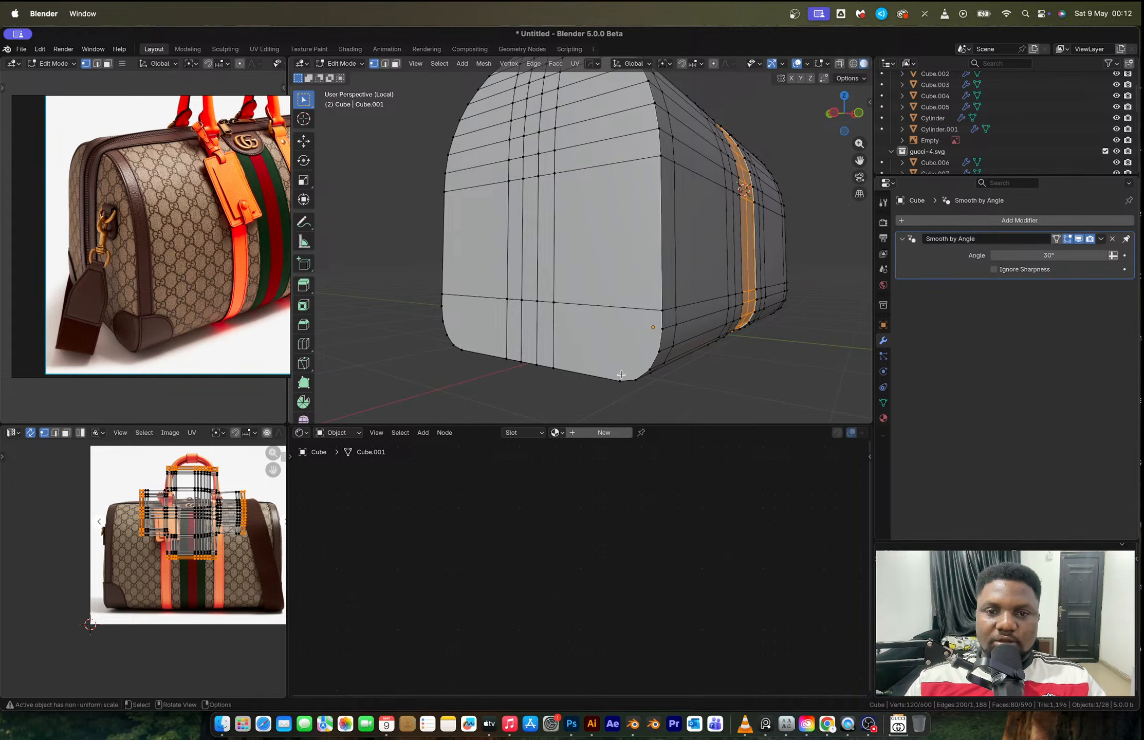
scroll(621, 374, "down", 1)
middle_click_drag(618, 373, 623, 390, "shift")
left_click(619, 125)
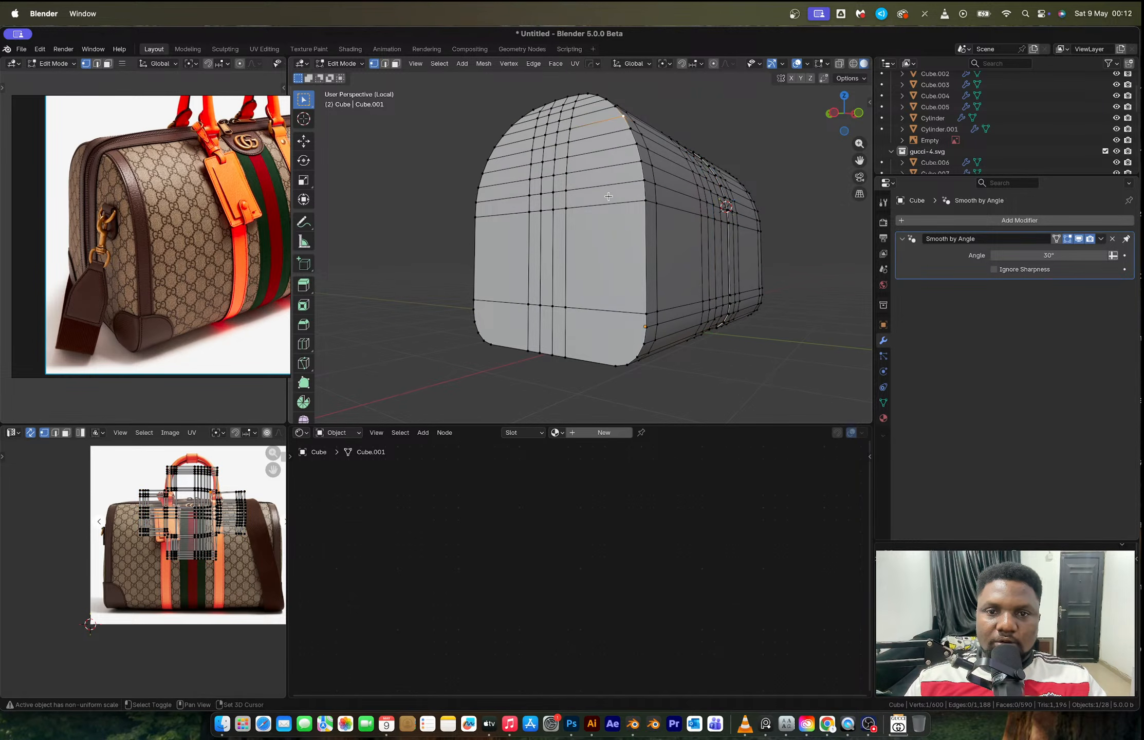
left_click(604, 364, "shift")
key("j")
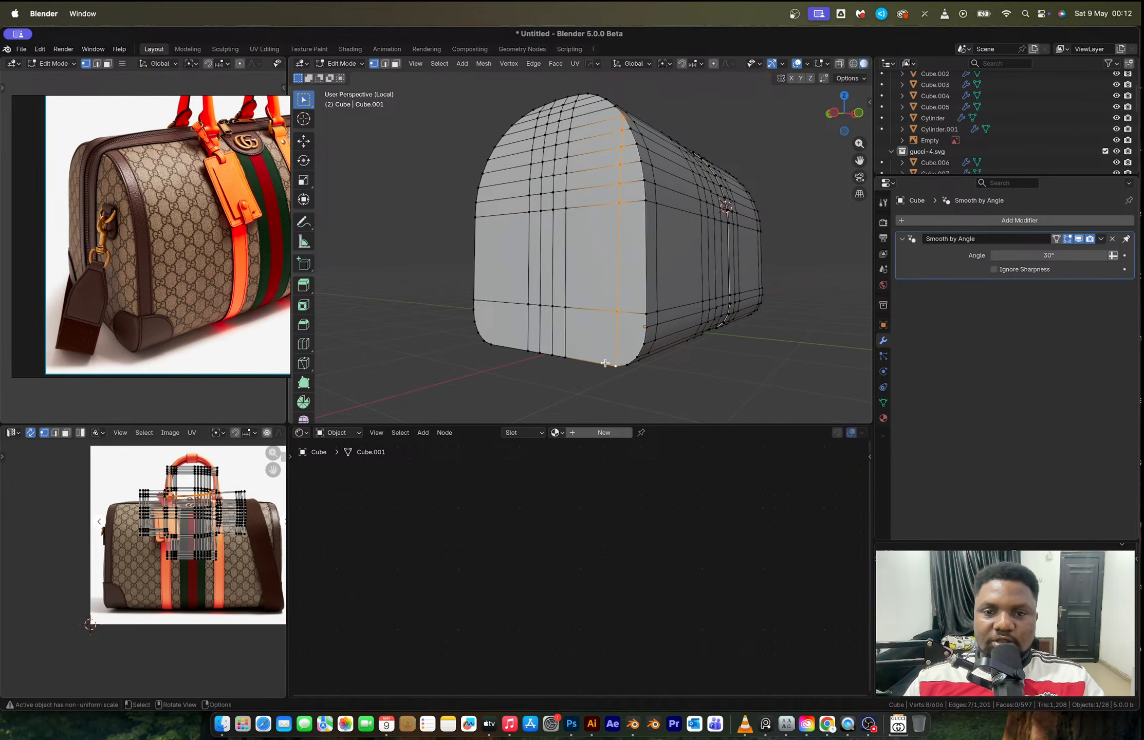
key("ctrl+z")
key("ctrl+z")
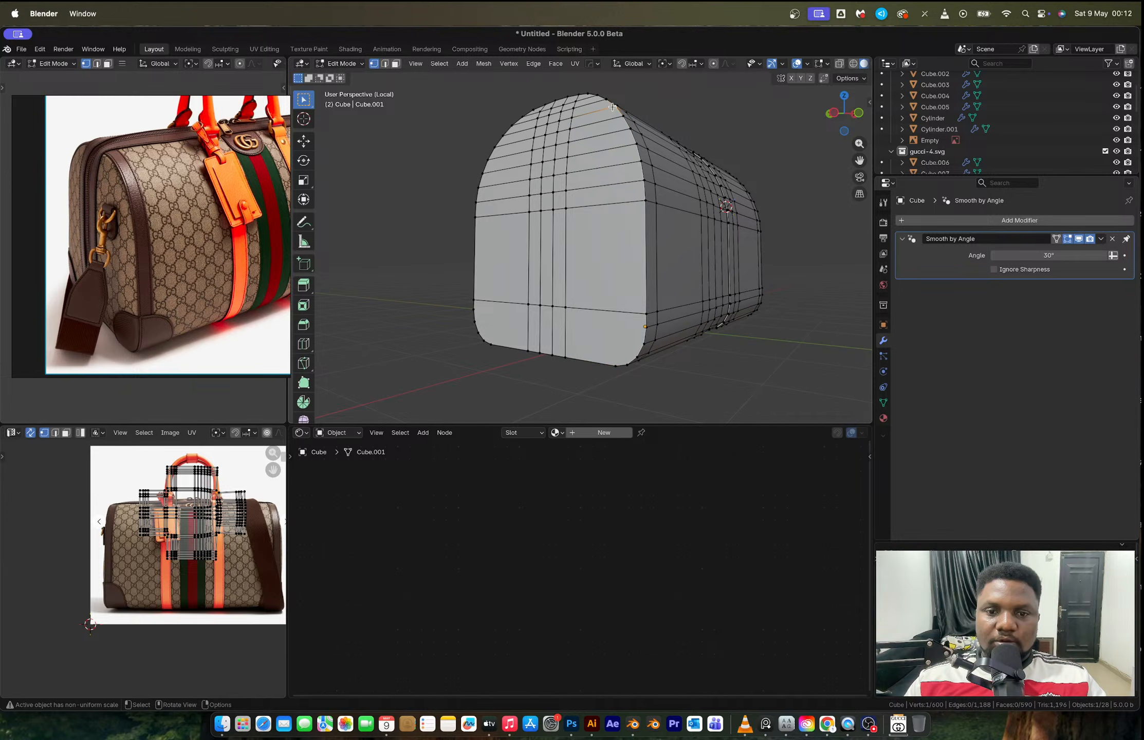
Connect the upper and lower rim vertices with a vertical edge on the end panel, and add a loop cut around the body near it (factor 0.679).
left_click(619, 358, "shift")
key("j")
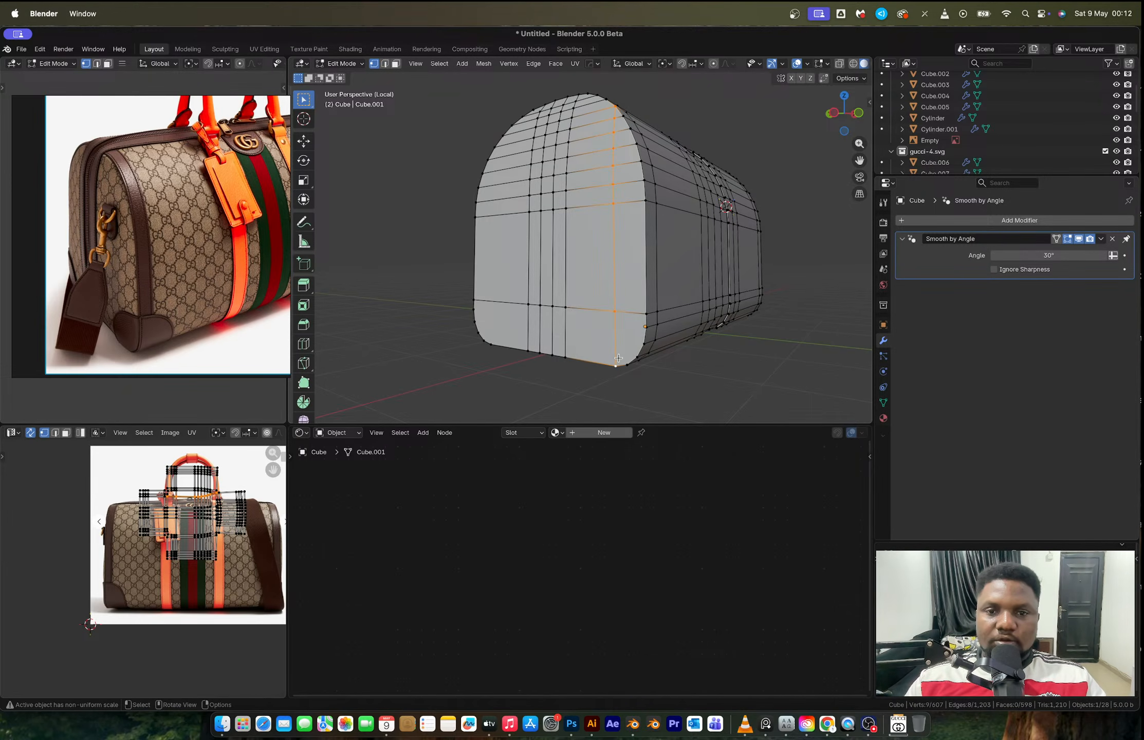
middle_click_drag(642, 320, 572, 242)
key("ctrl+r")
left_click(560, 191)
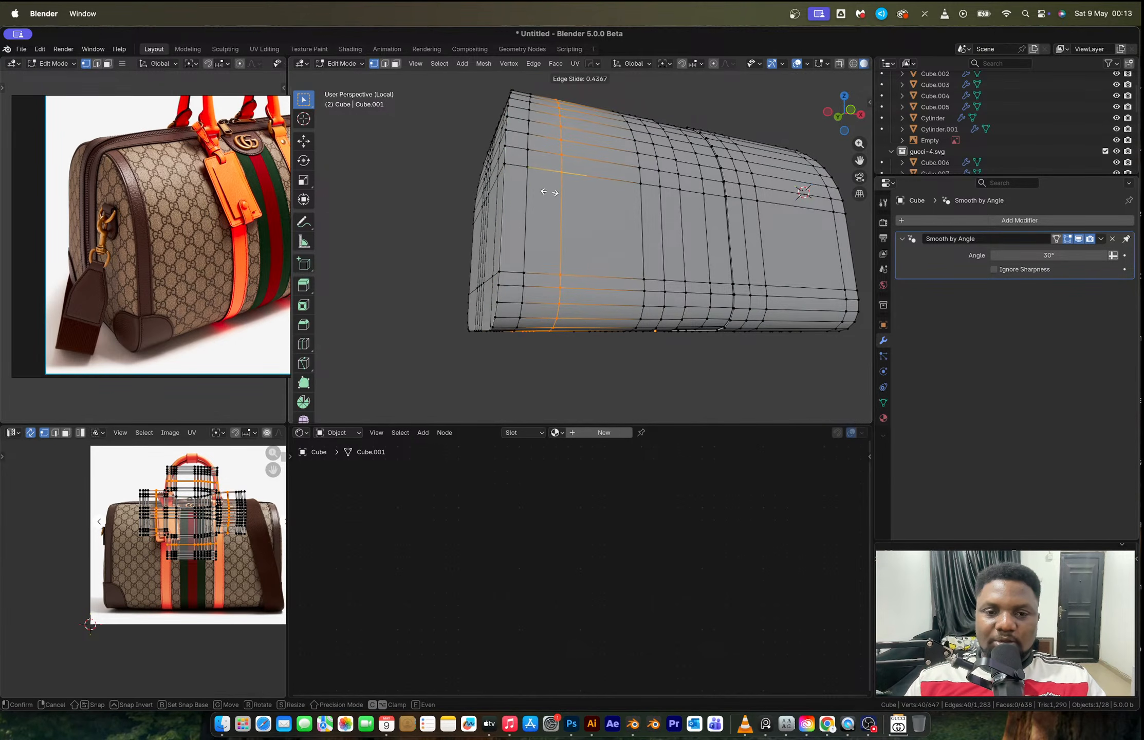
left_click(536, 191)
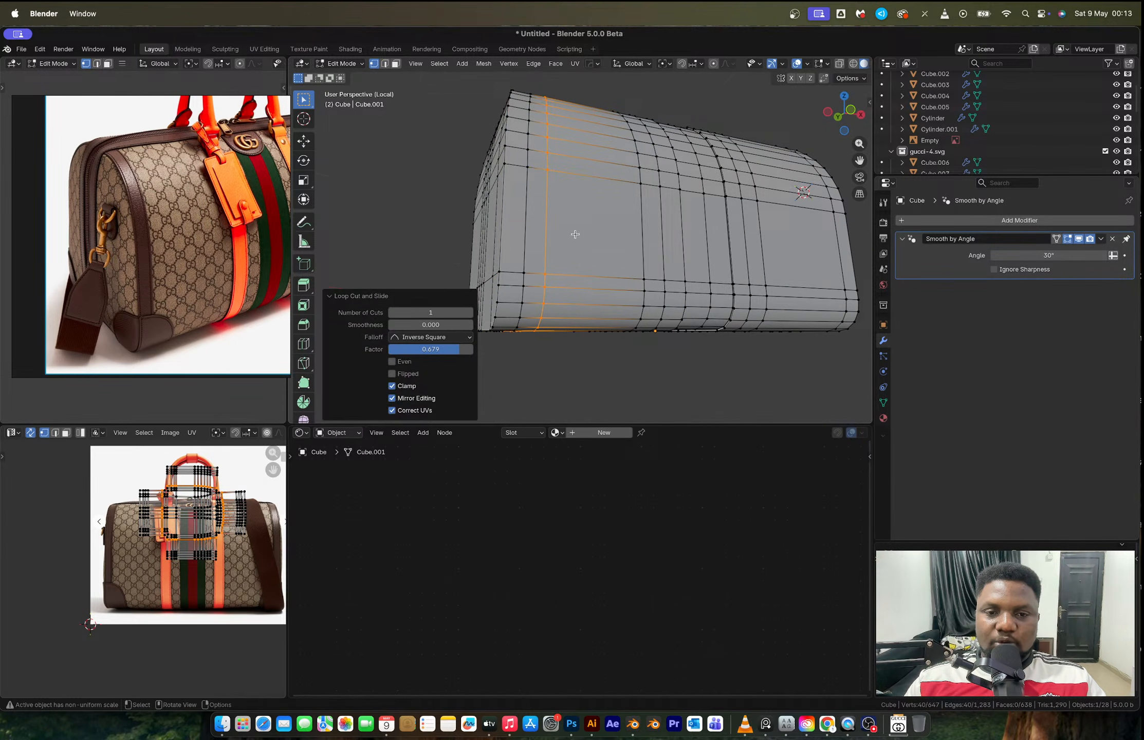
Knife a curved corner-patch outline across the body's lower front corner in front view, from the end edge down to the base.
middle_click_drag(573, 234, 598, 227)
key("3")
left_click(599, 234)
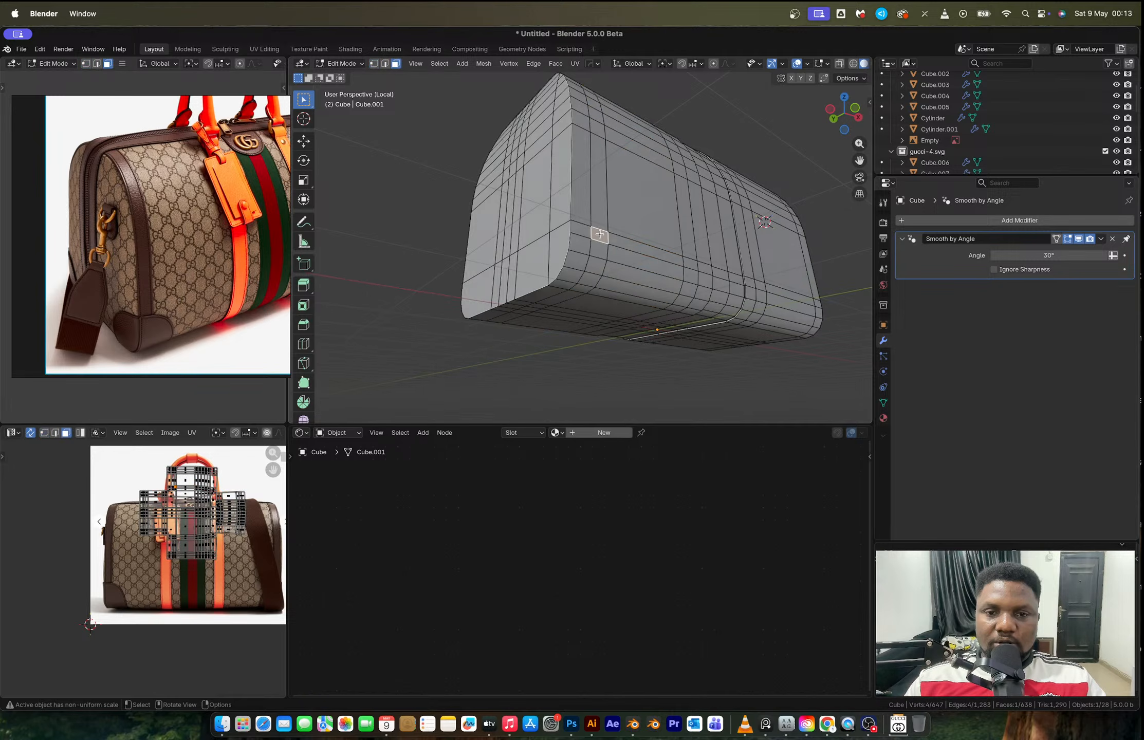
scroll(595, 238, "up", 5)
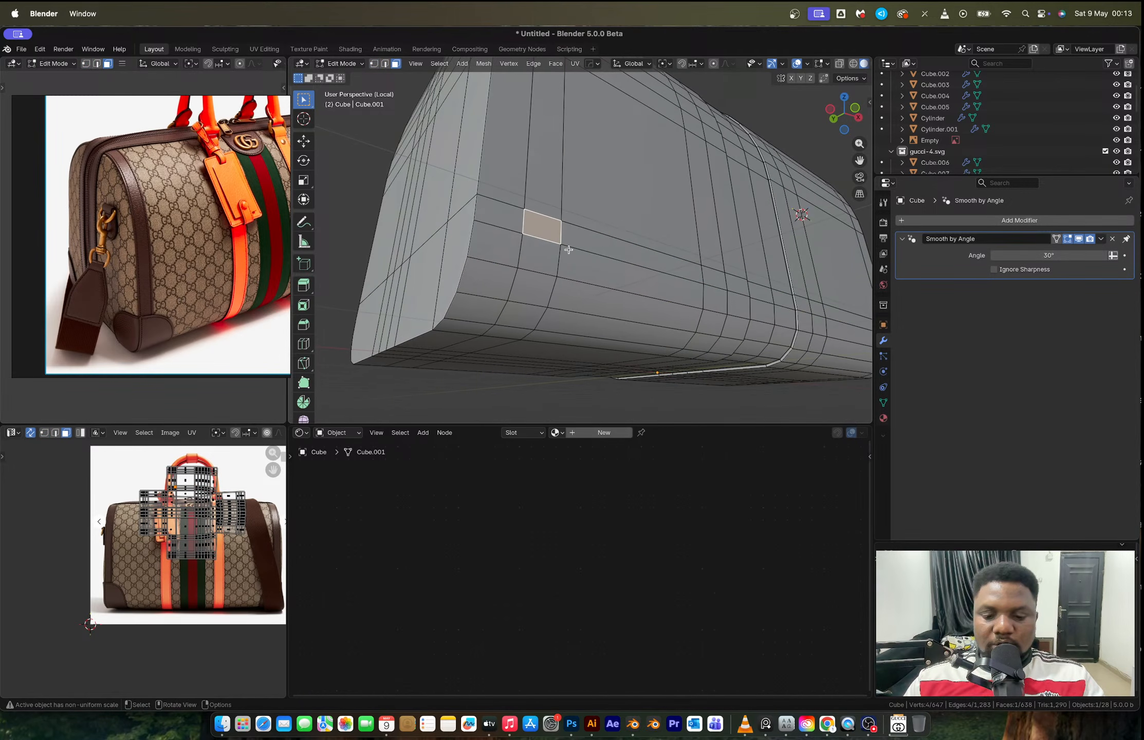
left_click(833, 118)
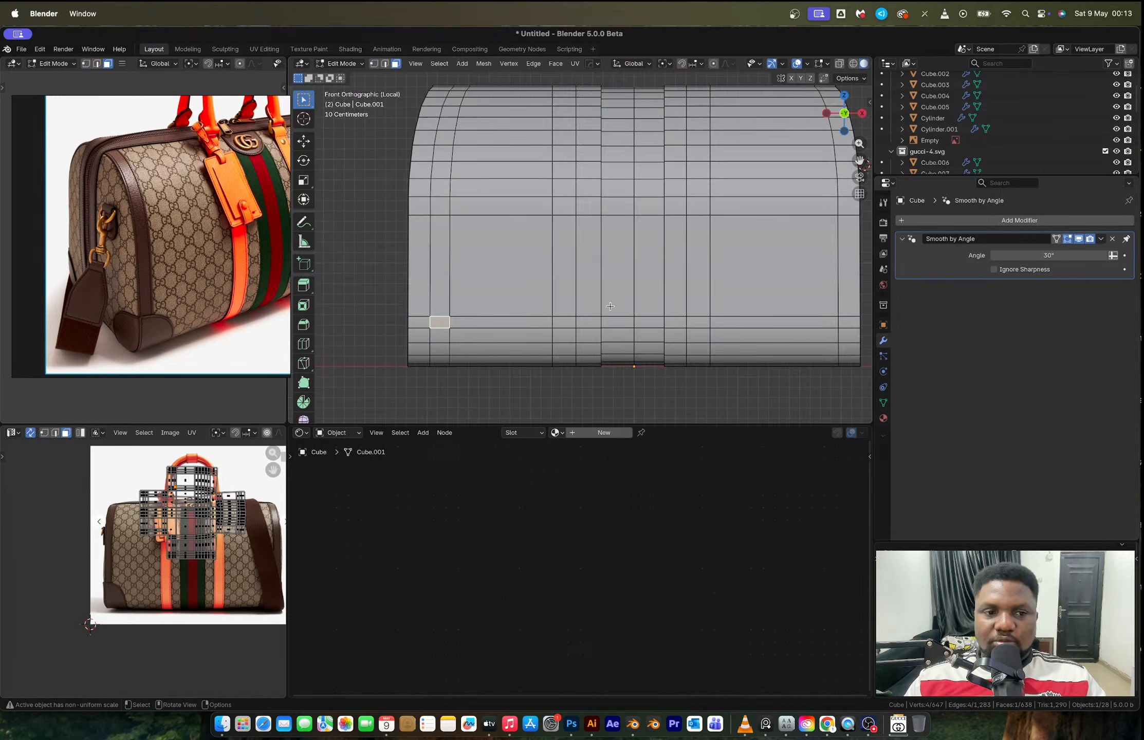
scroll(499, 264, "left", 3, "shift")
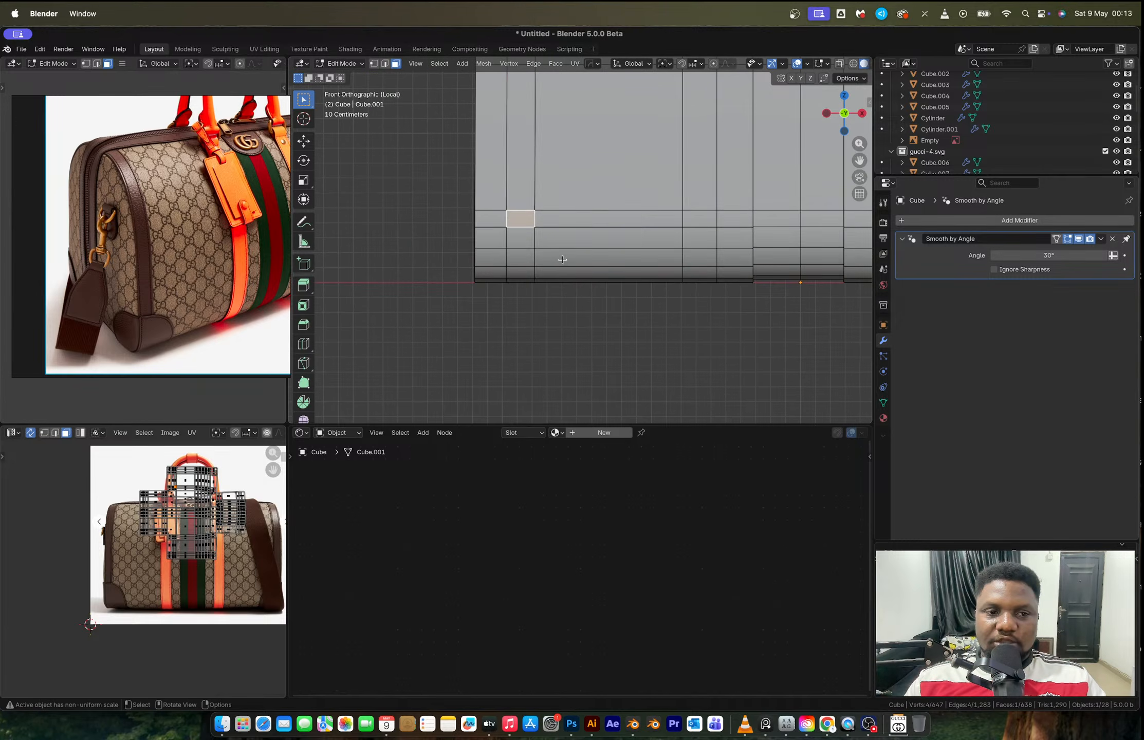
key("1")
key("k")
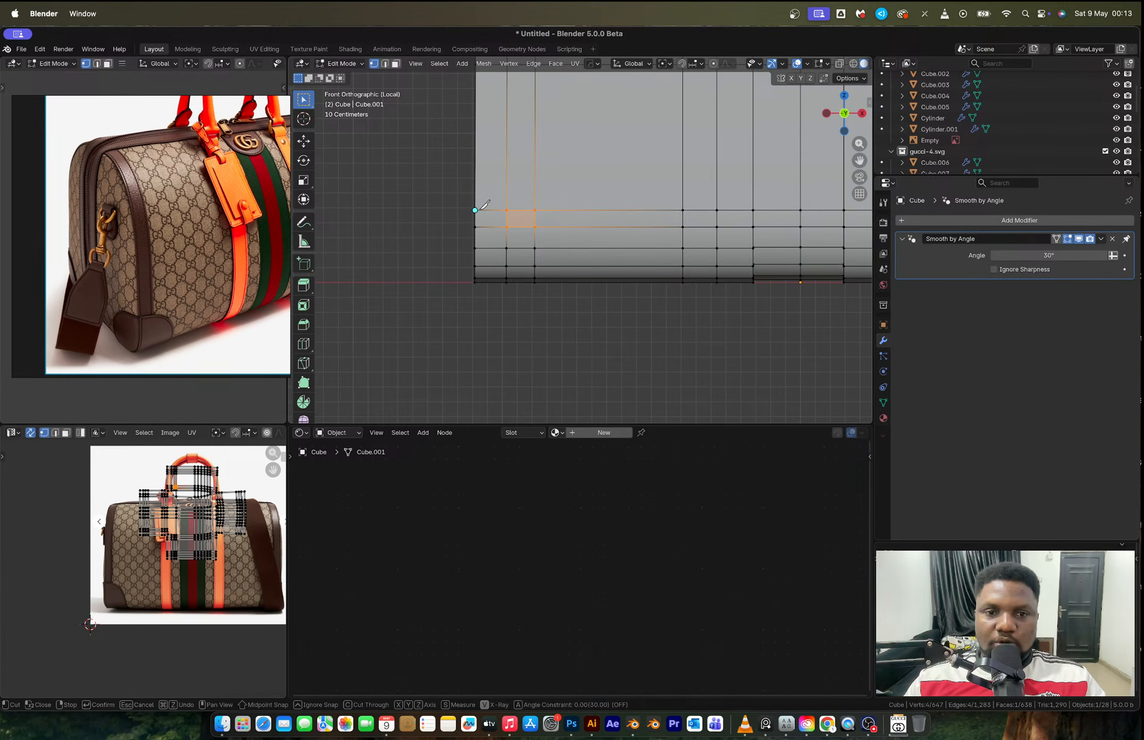
left_click(475, 210)
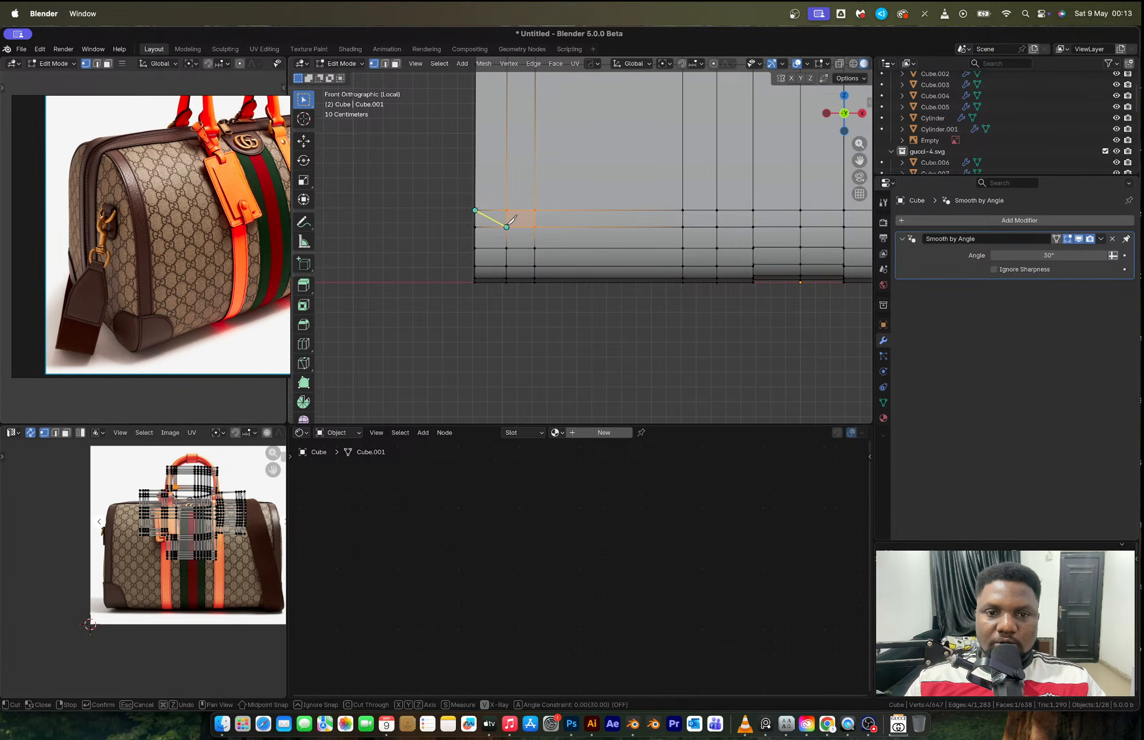
left_click(507, 226)
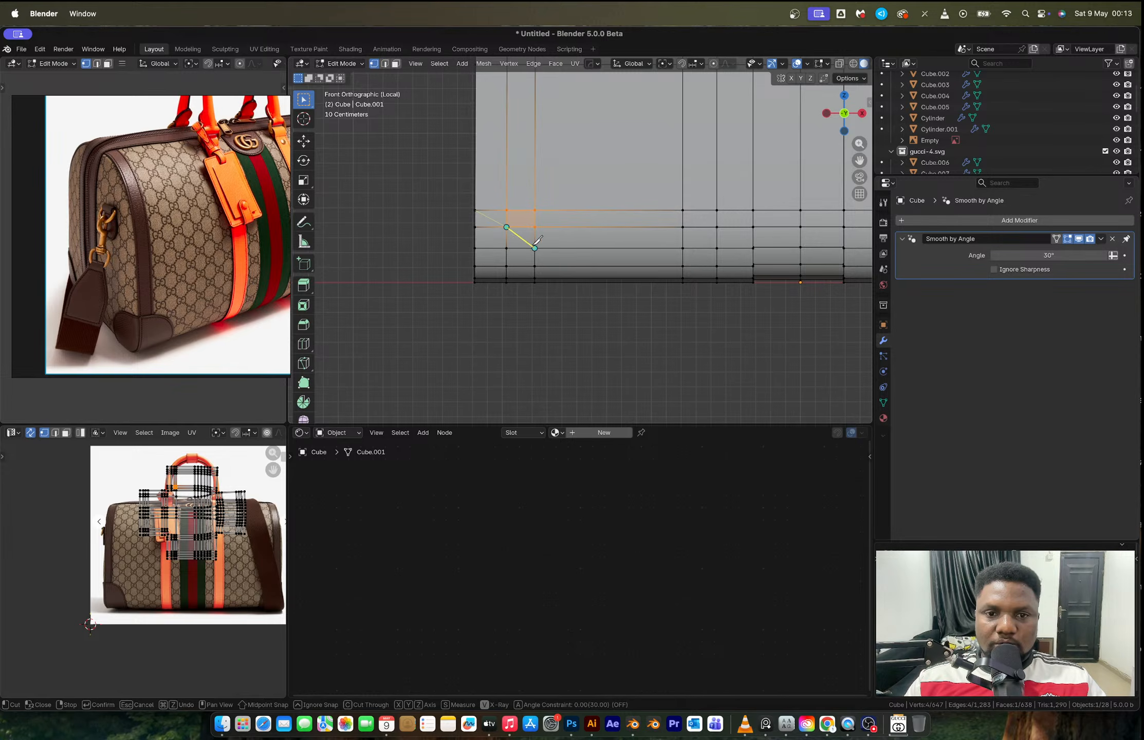
left_click(534, 248)
left_click(551, 266)
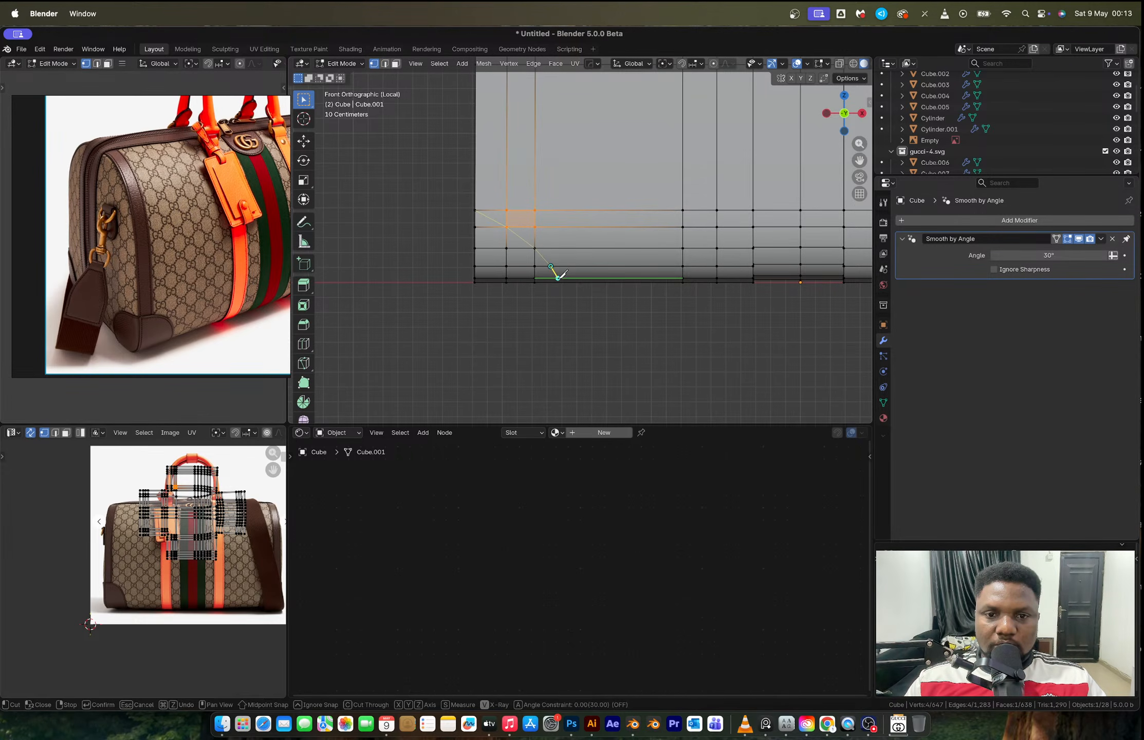
left_click(558, 278)
left_click(559, 282)
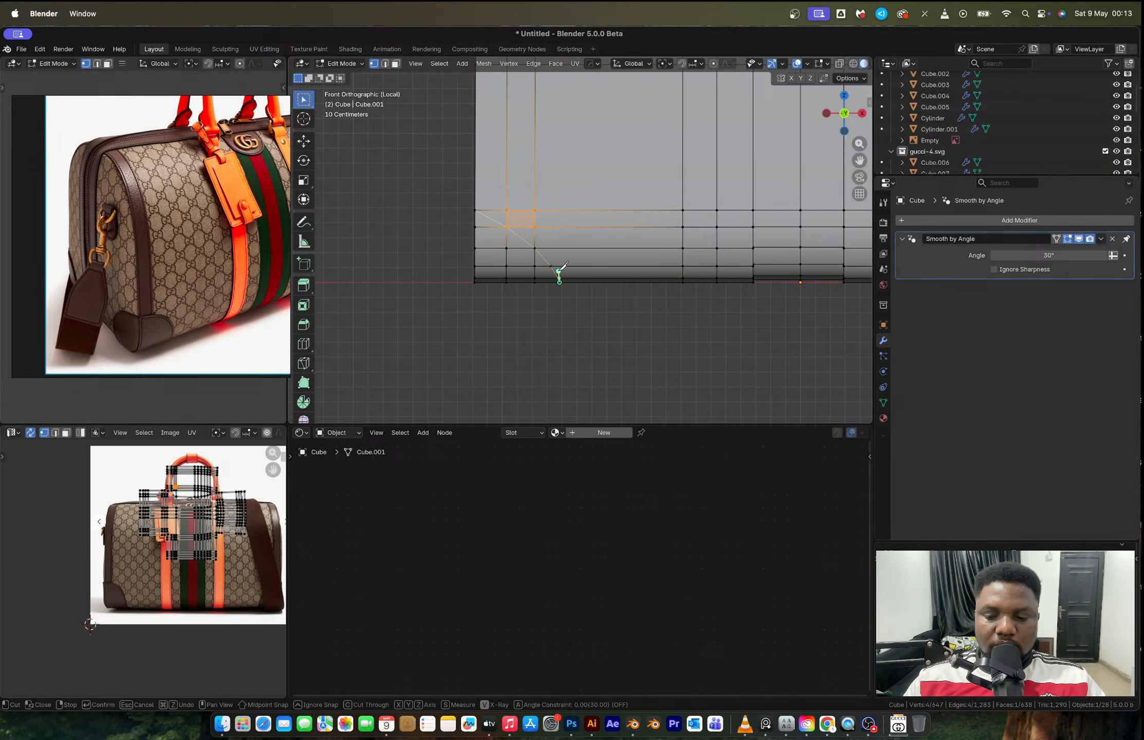
key("Return")
middle_click_drag(556, 271, 641, 225)
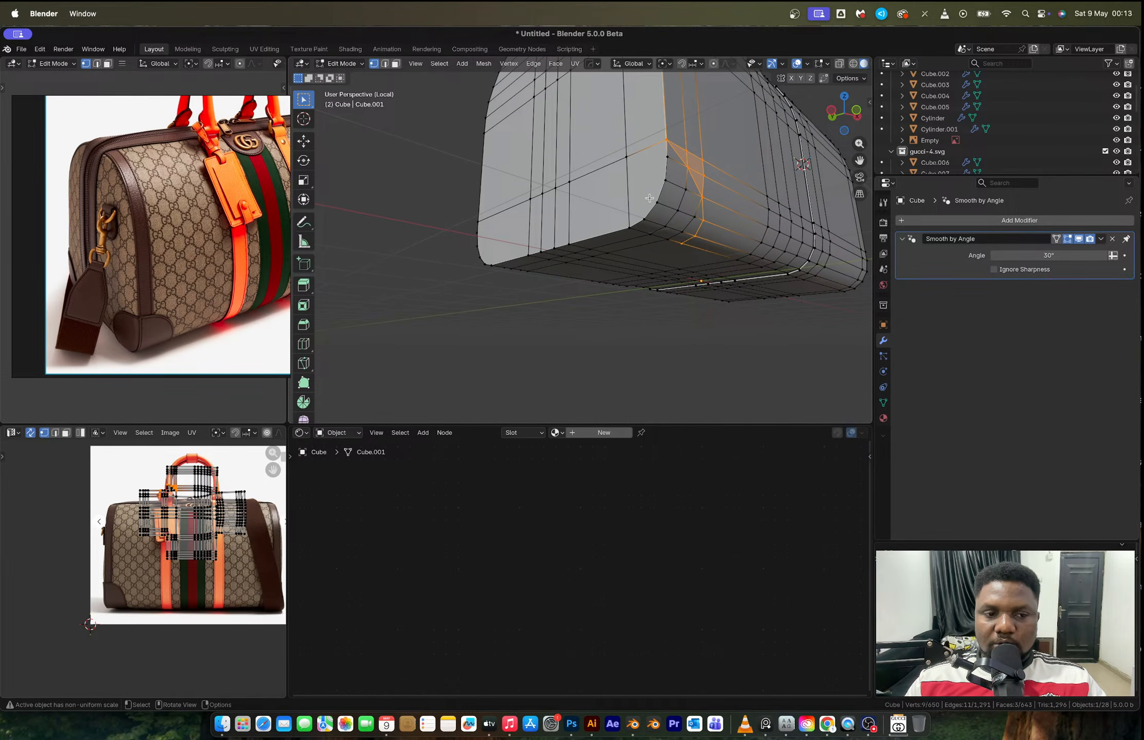
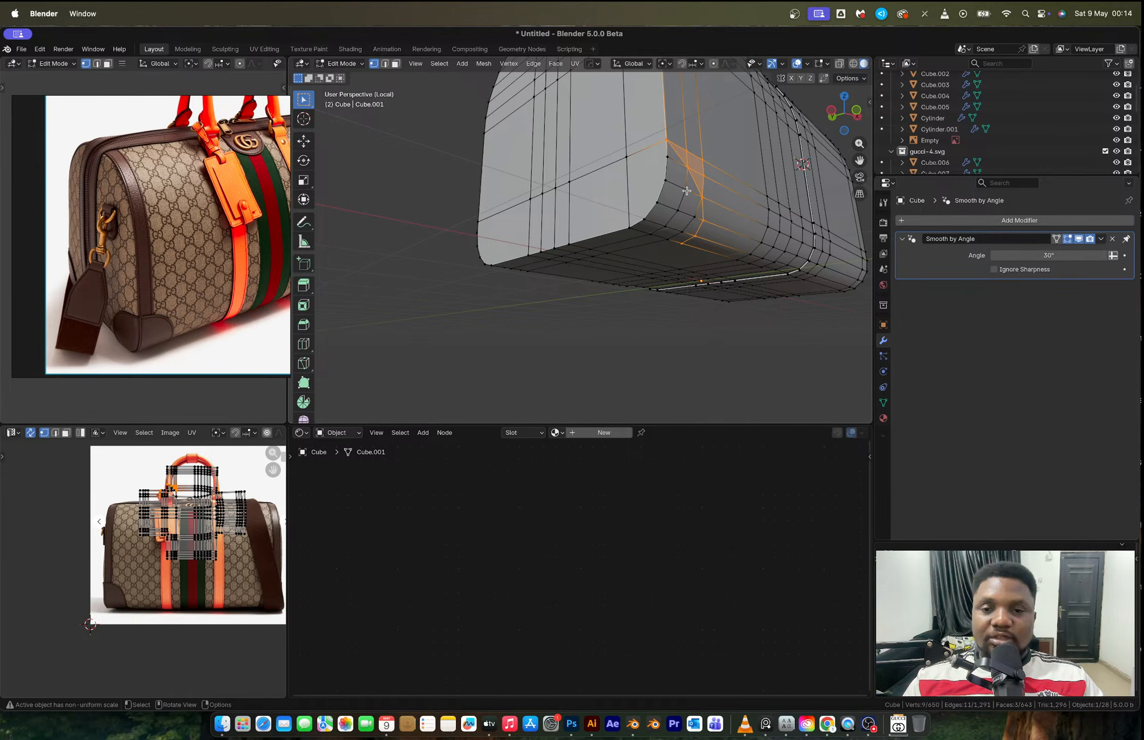
Undo the corner-patch outline cuts on the bag body.
middle_click_drag(711, 202, 687, 215)
key("ctrl+z")
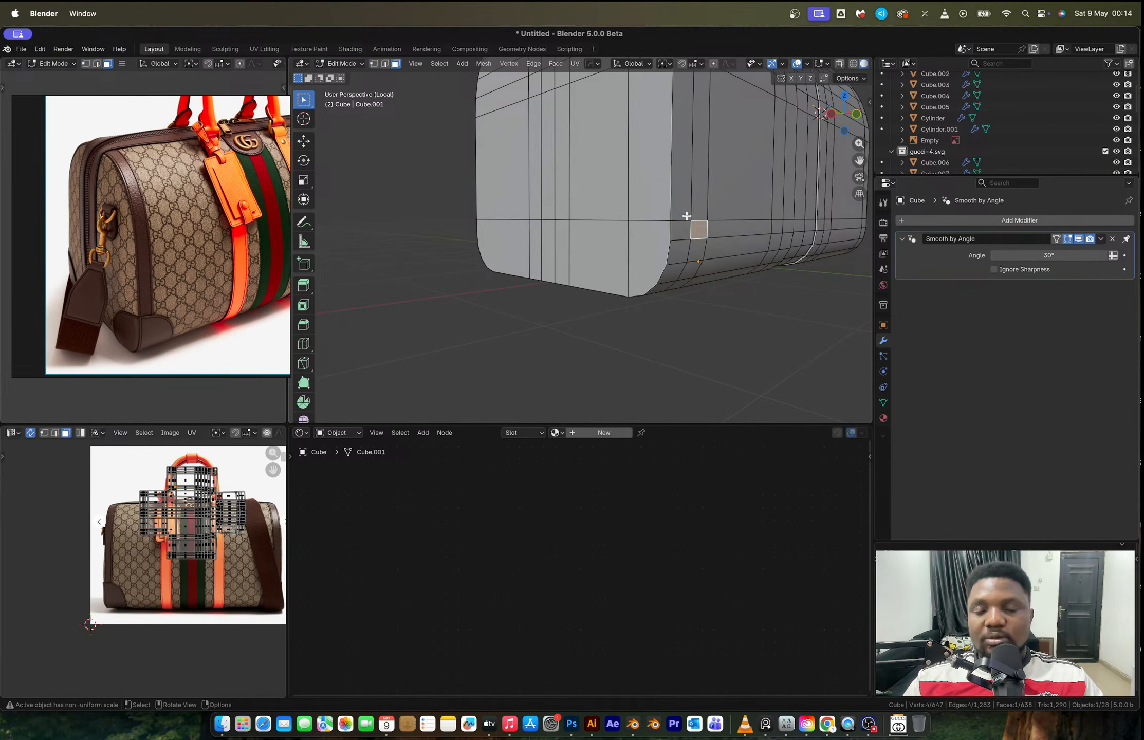
Select the complete rim edge loop around the first end panel of the isolated bag body.
key("2")
left_click(667, 224, "alt")
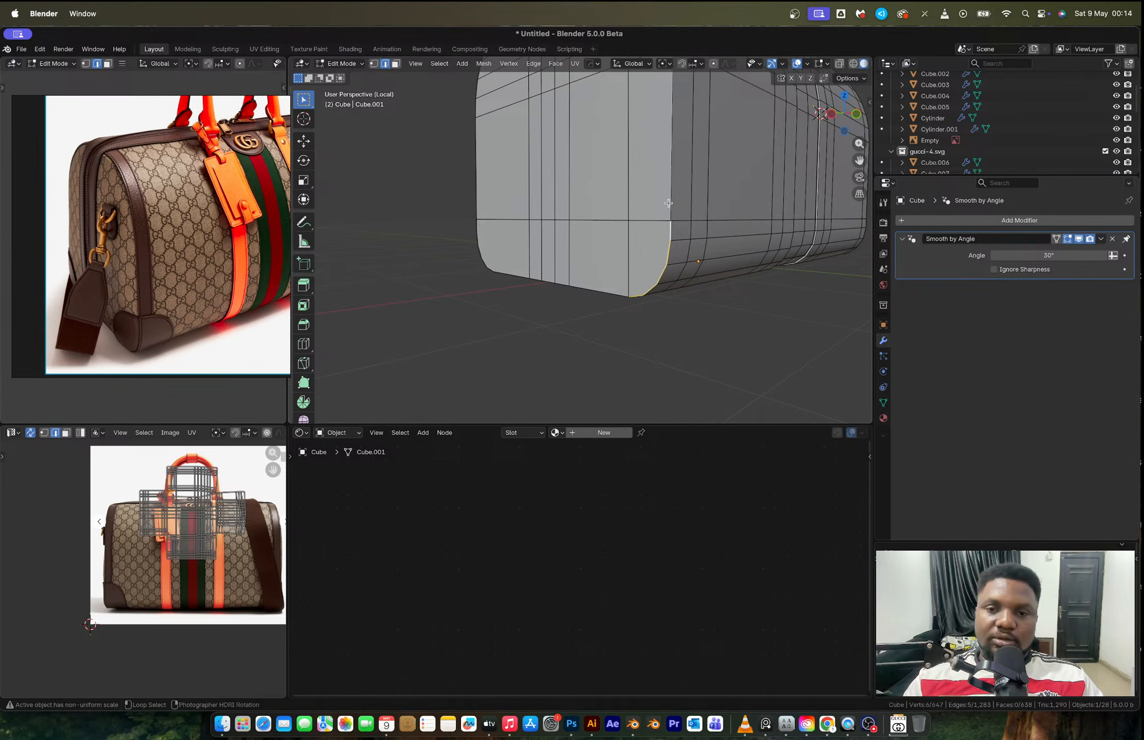
left_click(669, 203, "alt+shift")
middle_click_drag(619, 265, 670, 192)
scroll(623, 272, "down", 3)
left_click(681, 132, "alt+shift")
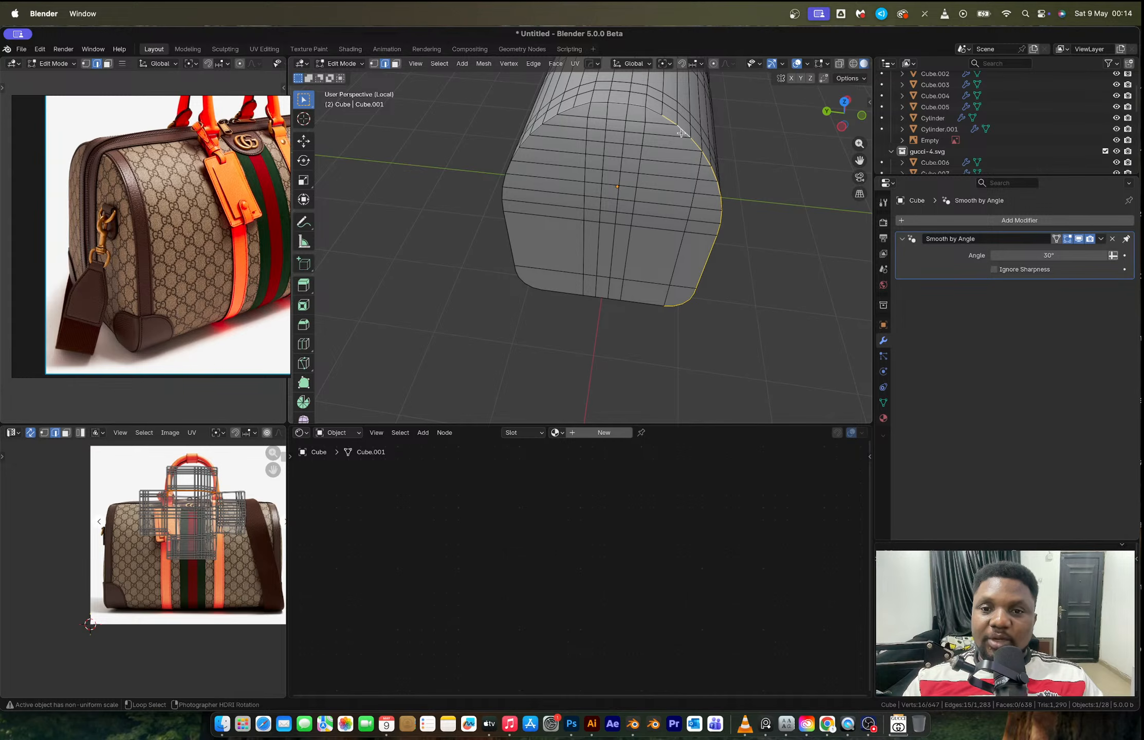
left_click(629, 109, "alt+shift")
left_click(572, 110, "alt+shift")
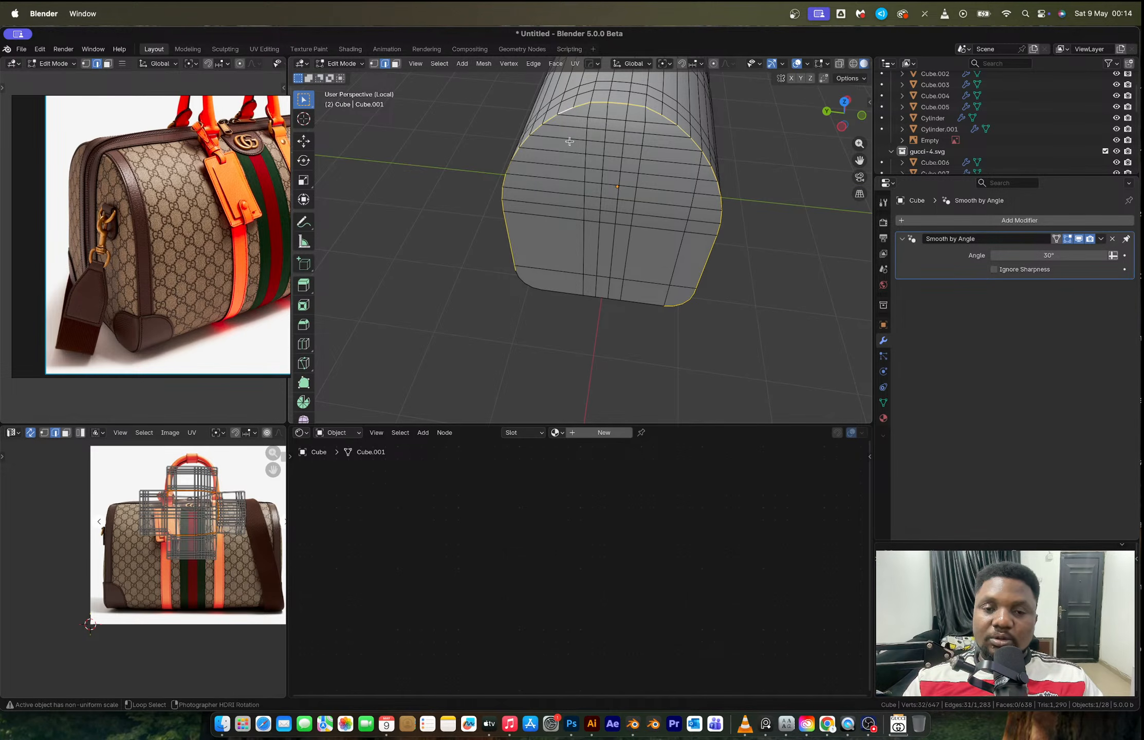
middle_click_drag(572, 111, 544, 245)
left_click(543, 272, "alt+shift")
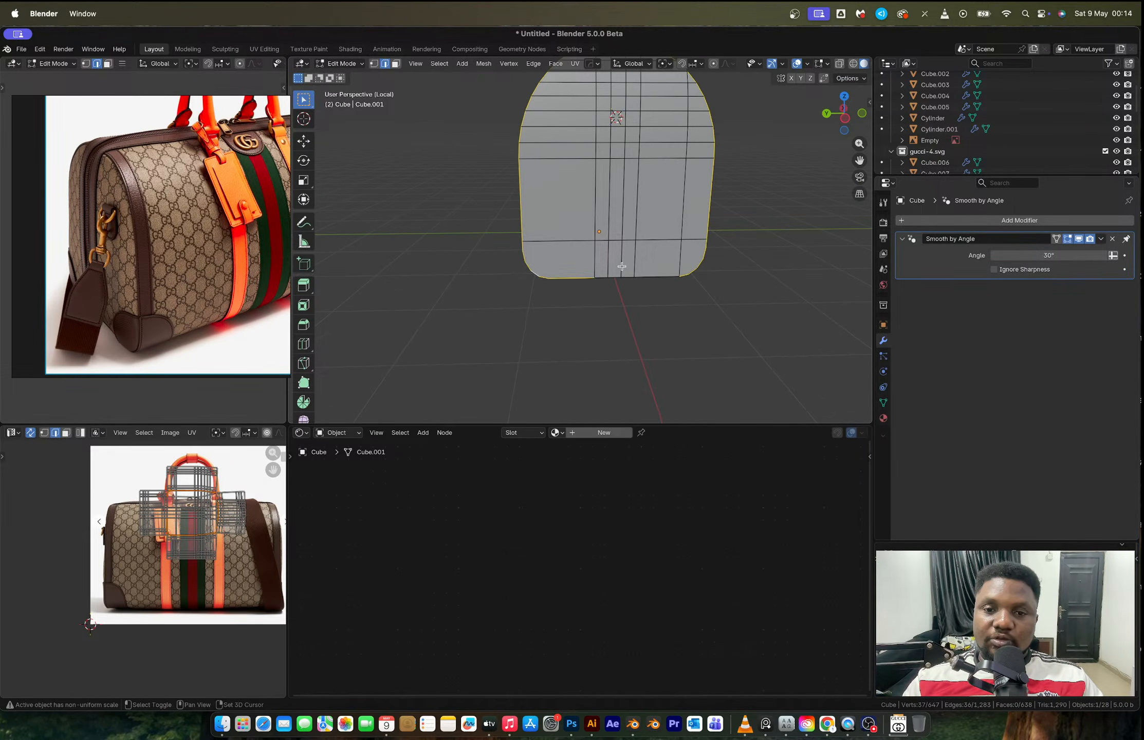
middle_click_drag(622, 264, 571, 223)
left_click(645, 267, "alt+shift")
Add the complete rim edge loop around the opposite end panel to the selection and show the whole bag again.
key("slash")
scroll(571, 223, "up", 4)
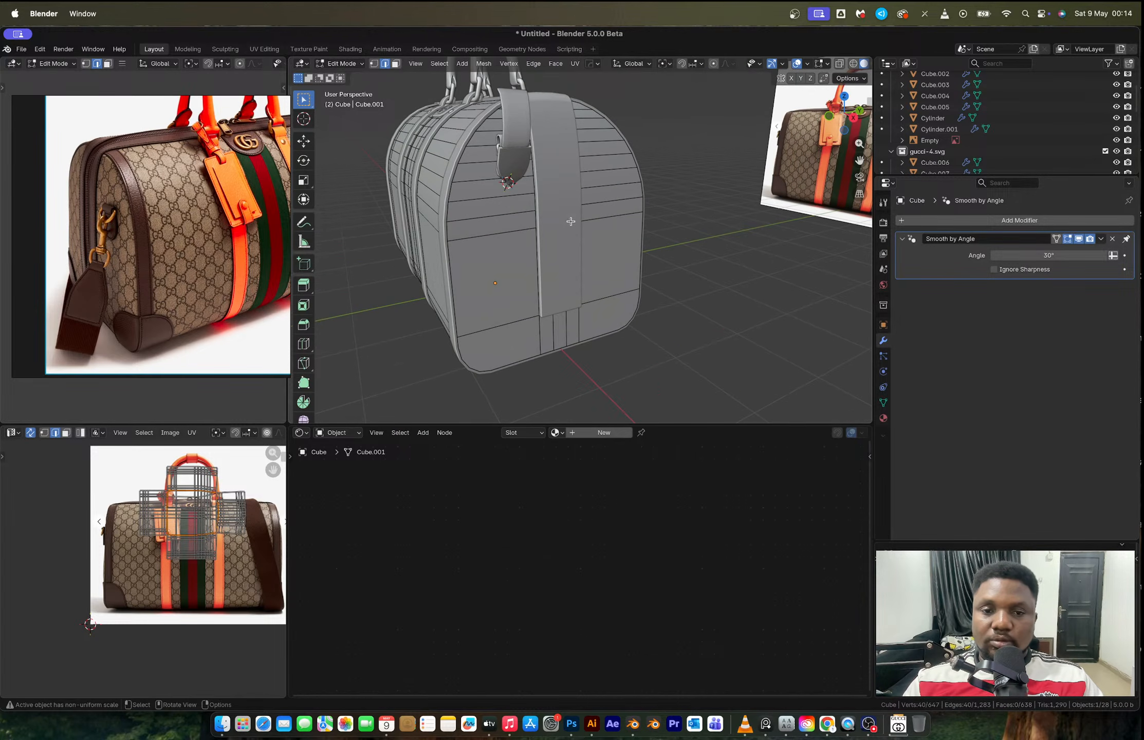
left_click(507, 356, "alt+shift")
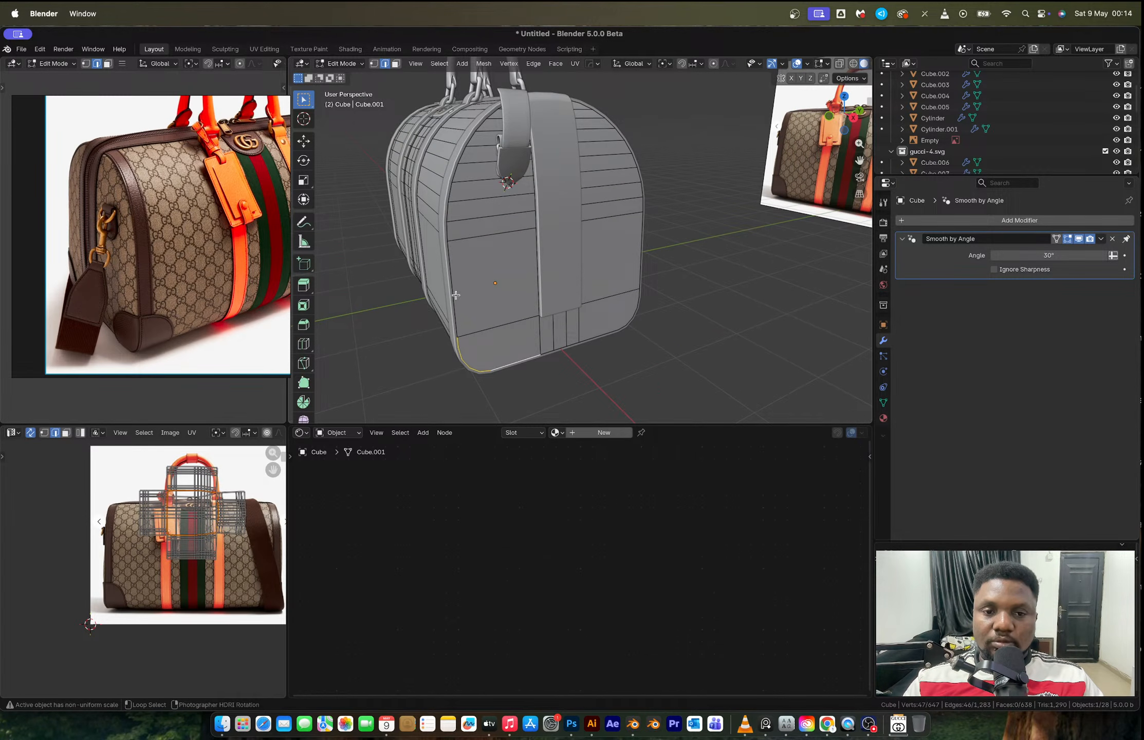
left_click(468, 274, "alt+shift")
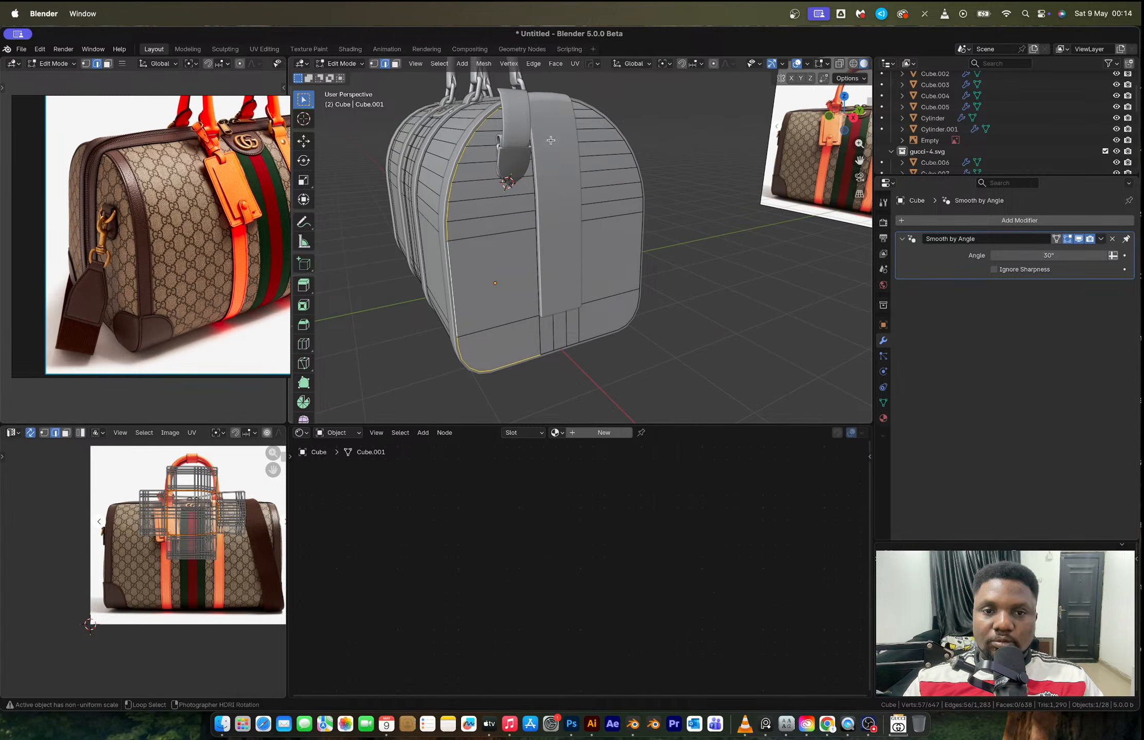
left_click(581, 105, "alt+shift")
left_click(626, 309, "alt+shift")
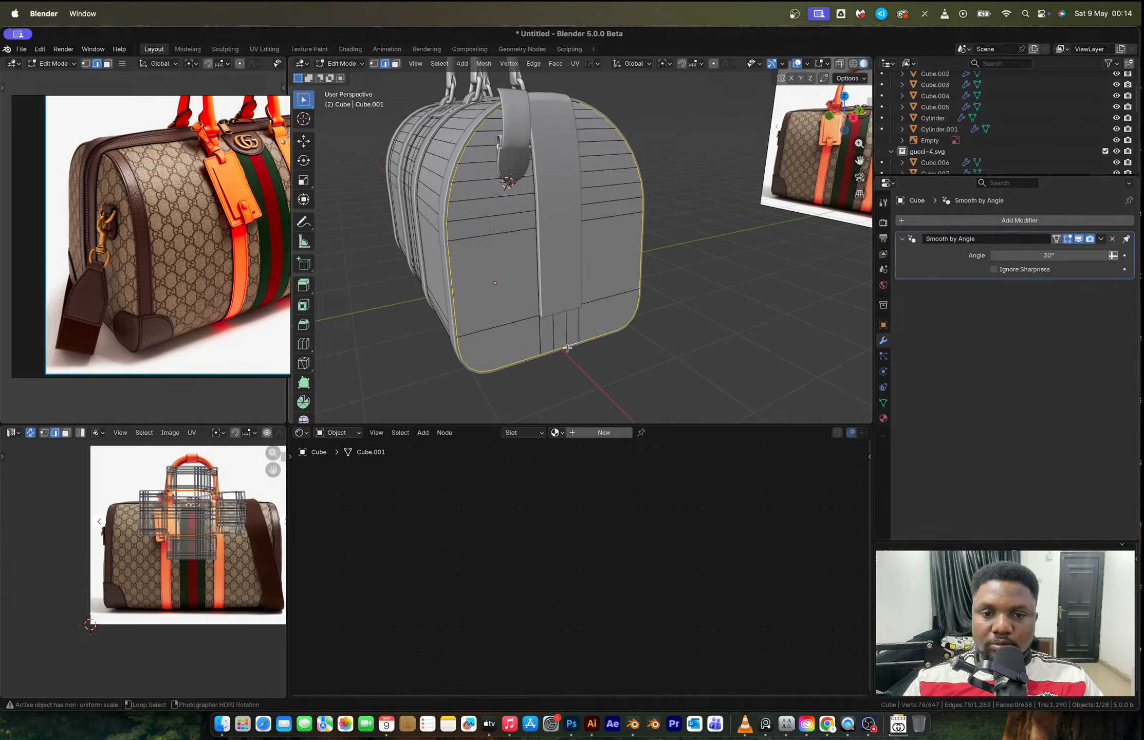
middle_click_drag(568, 327, 583, 231)
key("slash")
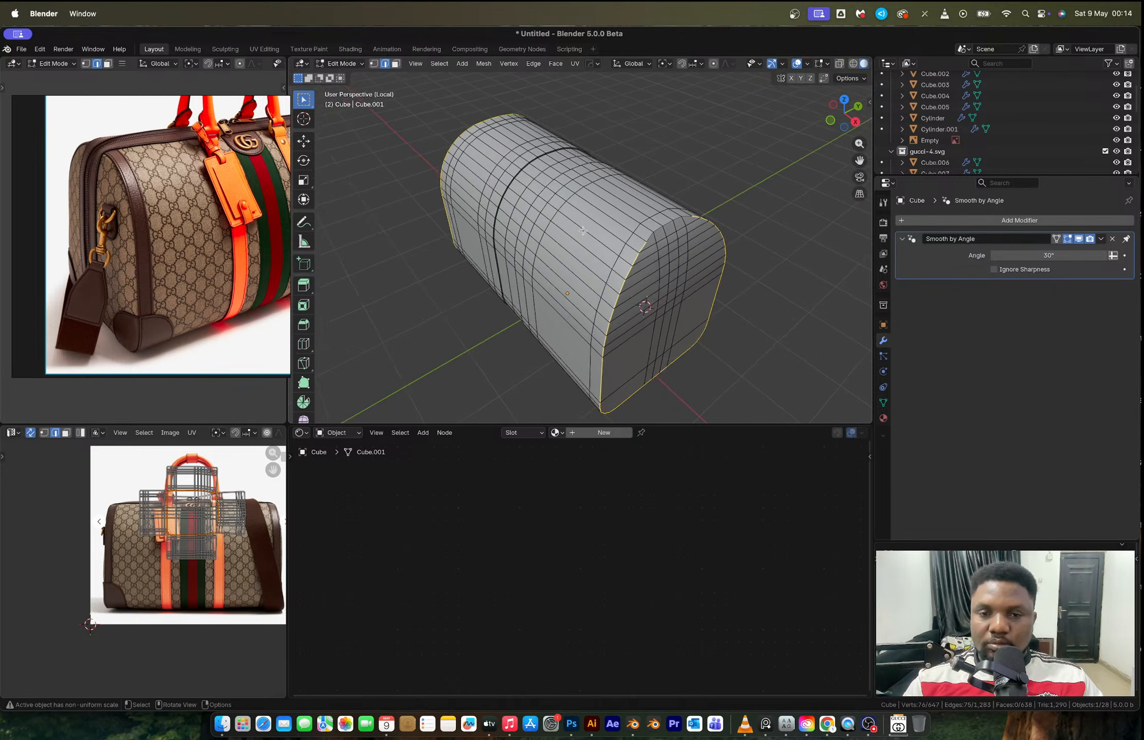
left_click(675, 235, "alt+shift")
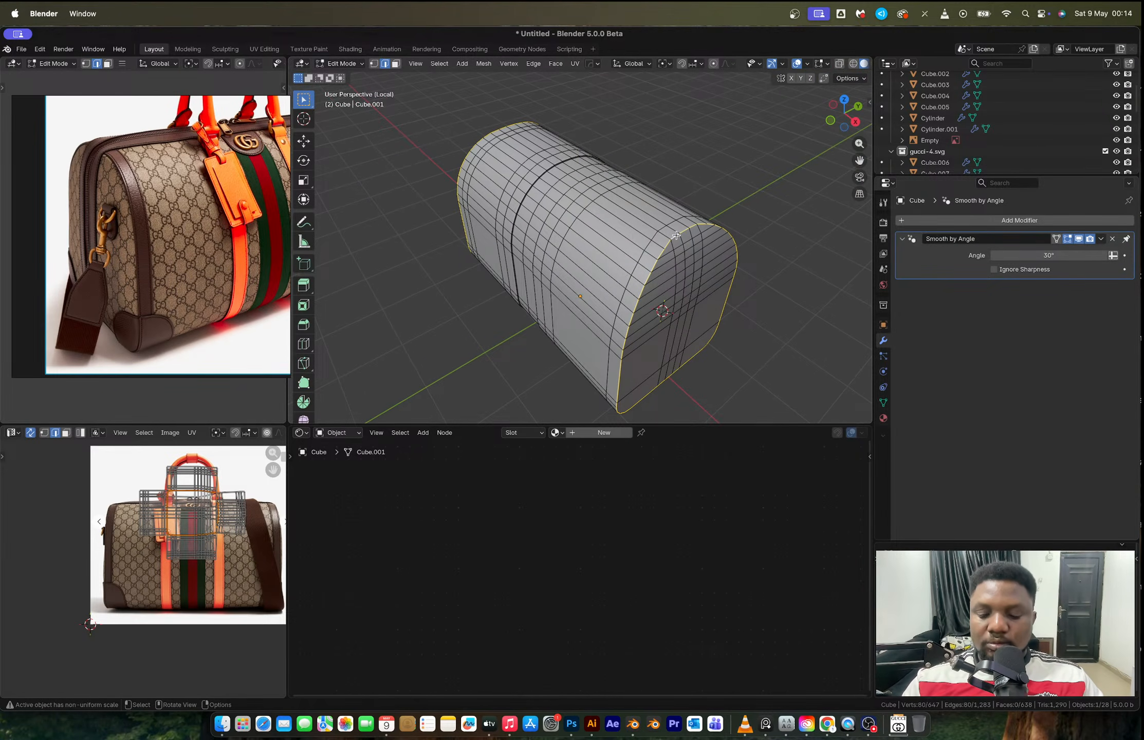
key("slash")
Bevel both end-panel rims by about 0.037 m with 7 segments and finish editing the bag body.
scroll(676, 234, "up", 3)
scroll(575, 205, "up", 6)
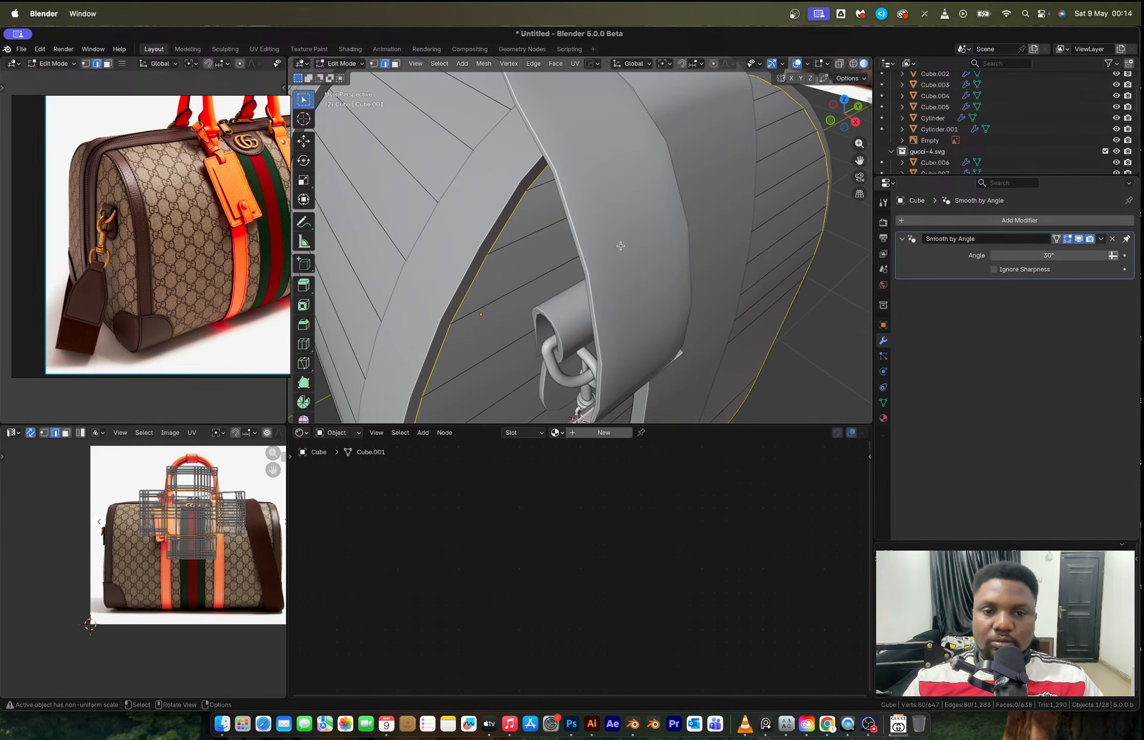
key("ctrl+b")
scroll(771, 272, "up", 6)
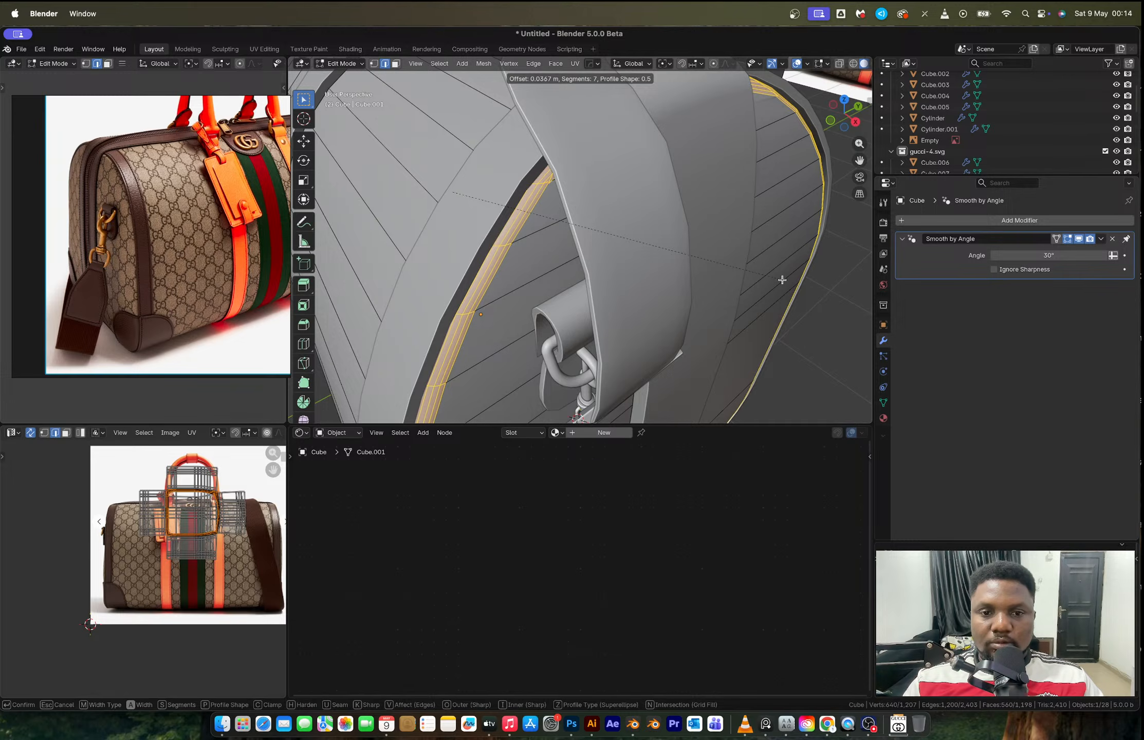
left_click(777, 279)
scroll(685, 238, "down", 8)
key("Tab")
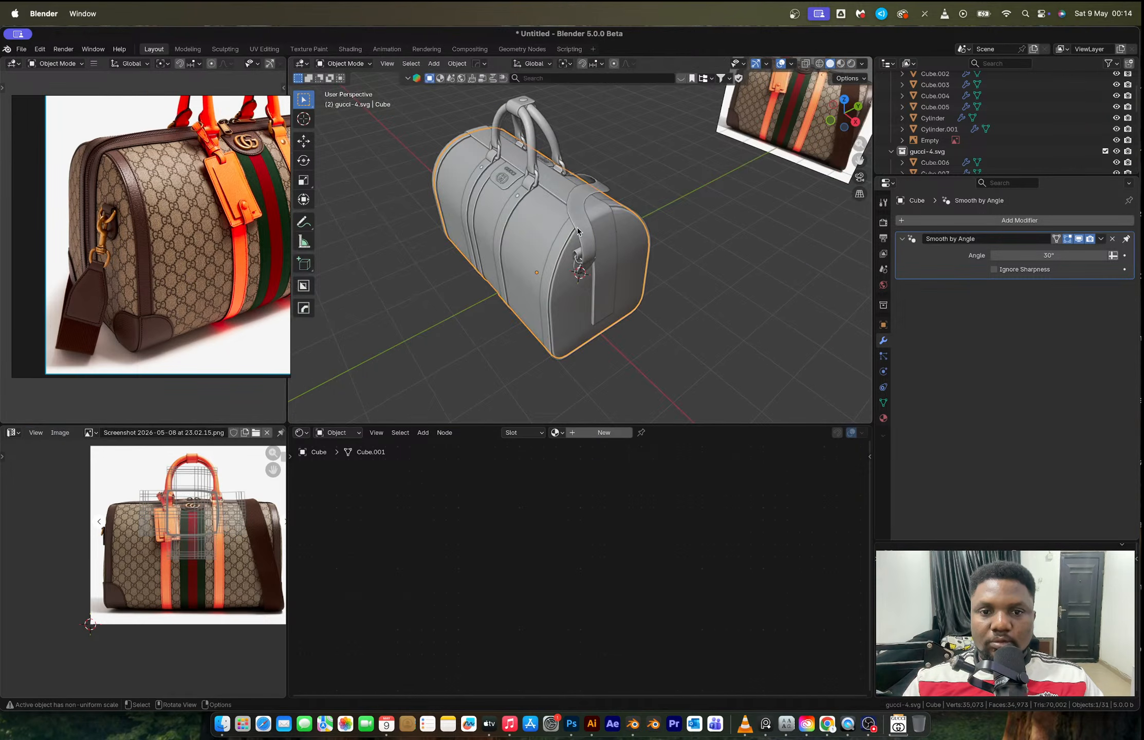
Select the leather trim bands at the bag's ends and apply their Solidify modifier.
mouse_move(578, 232)
middle_mouse_down()
mouse_move(543, 245)
mouse_move(556, 230)
mouse_move(572, 240)
middle_mouse_up()
scroll(543, 262, "down", 1)
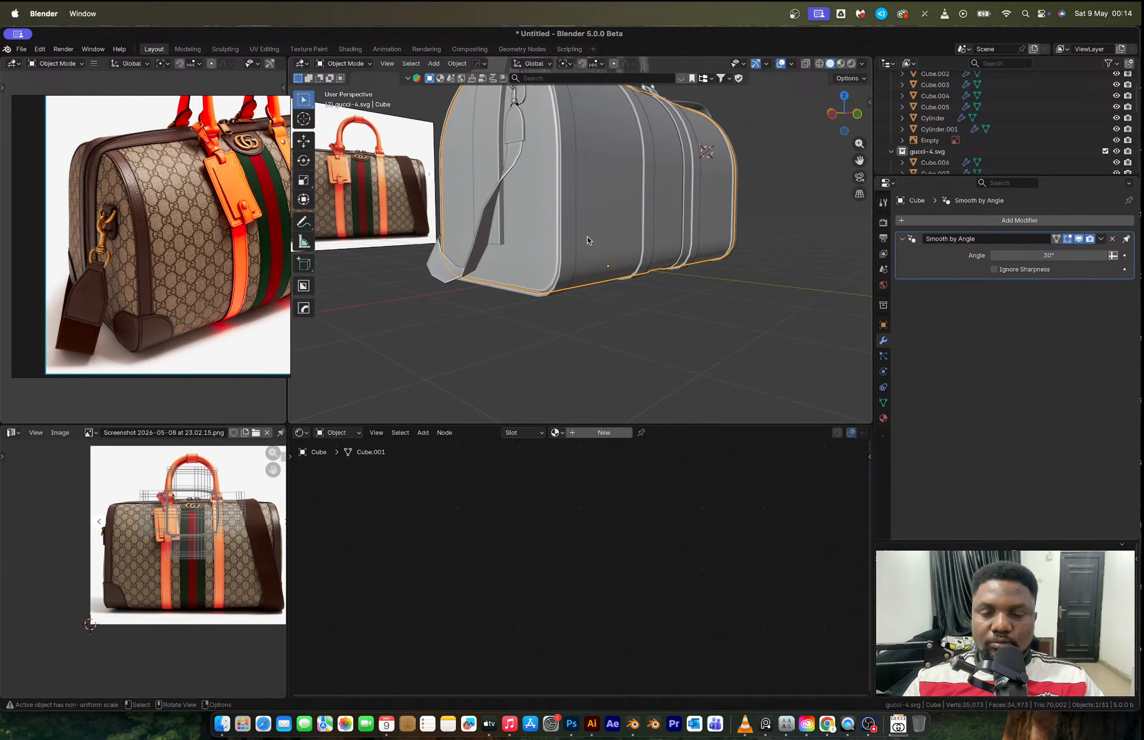
key("Tab")
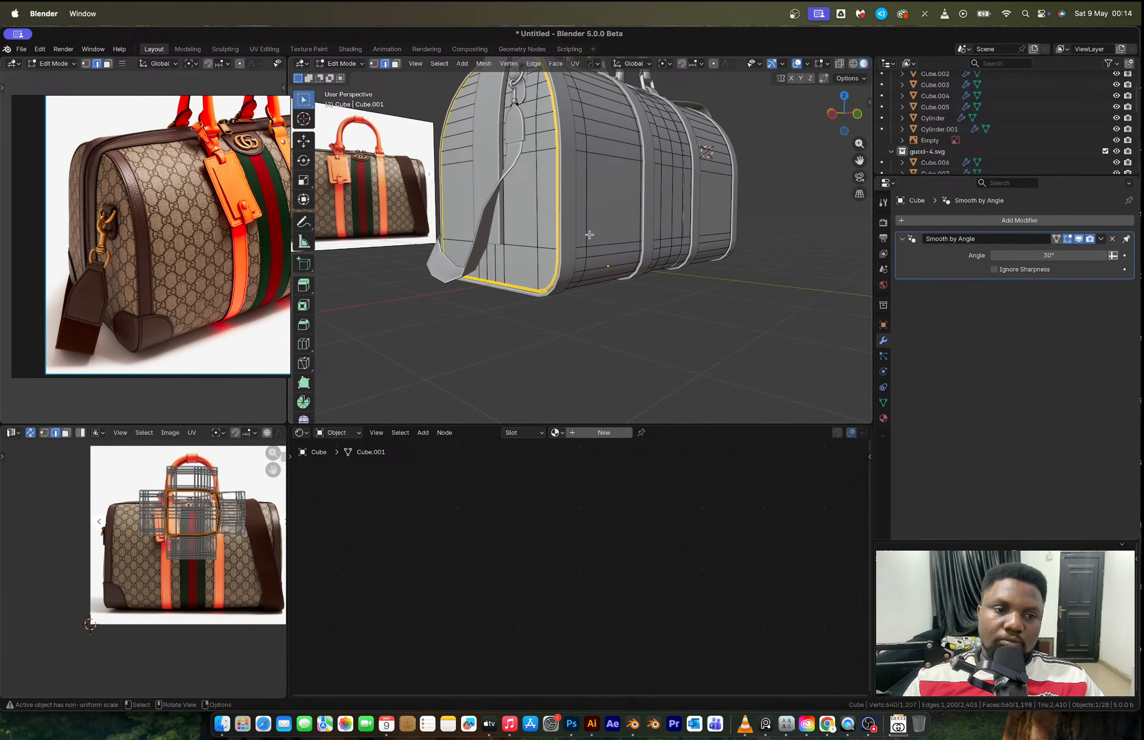
key("Tab")
left_click(567, 218)
middle_click_drag(576, 219, 561, 261)
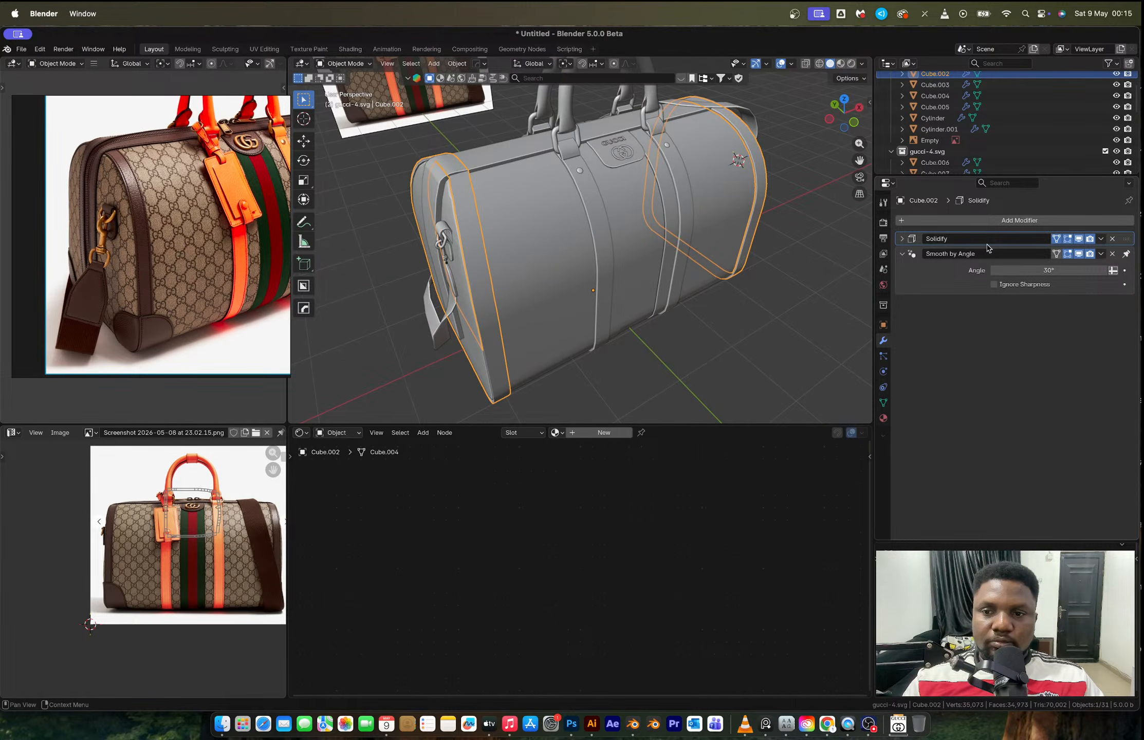
key("ctrl+a")
Add one centred loop cut lengthwise around the end trim band.
scroll(526, 251, "up", 2)
key("Tab")
key("ctrl+r")
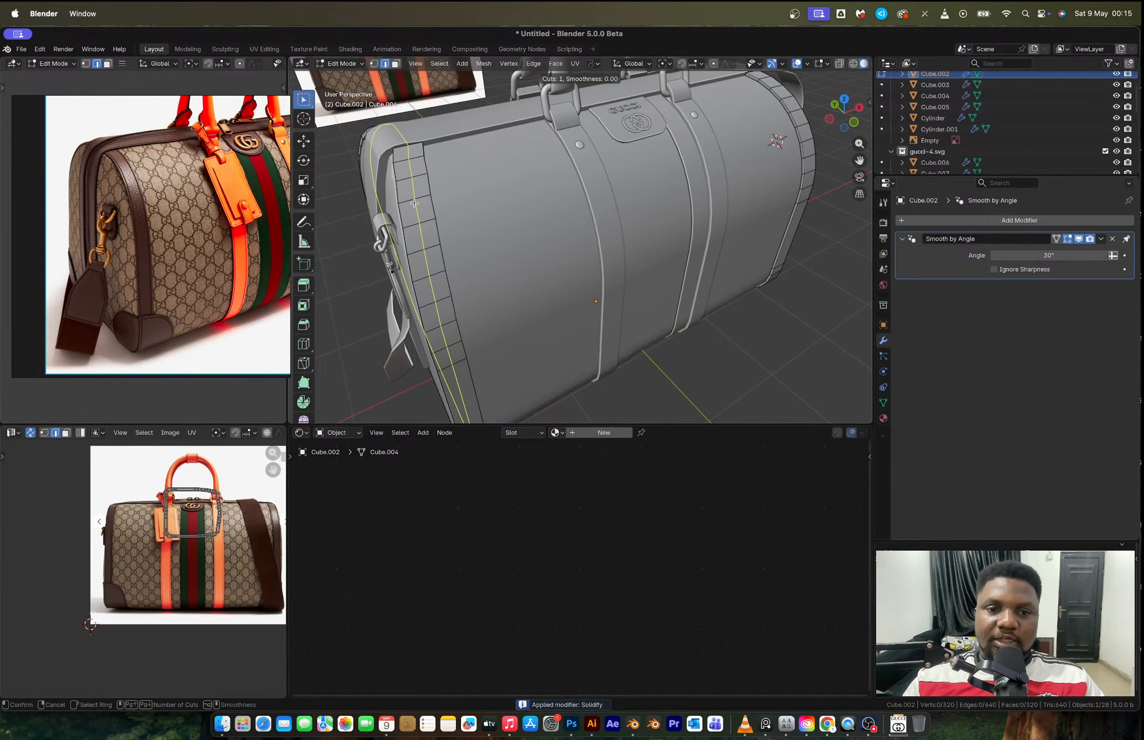
left_click(467, 239)
right_click(468, 239)
Bevel the trim band's centre loop by about 0.041 m with 1 segment and select the two edge loops near its borders.
middle_click_drag(467, 239, 570, 258, "shift")
scroll(570, 258, "up", 2)
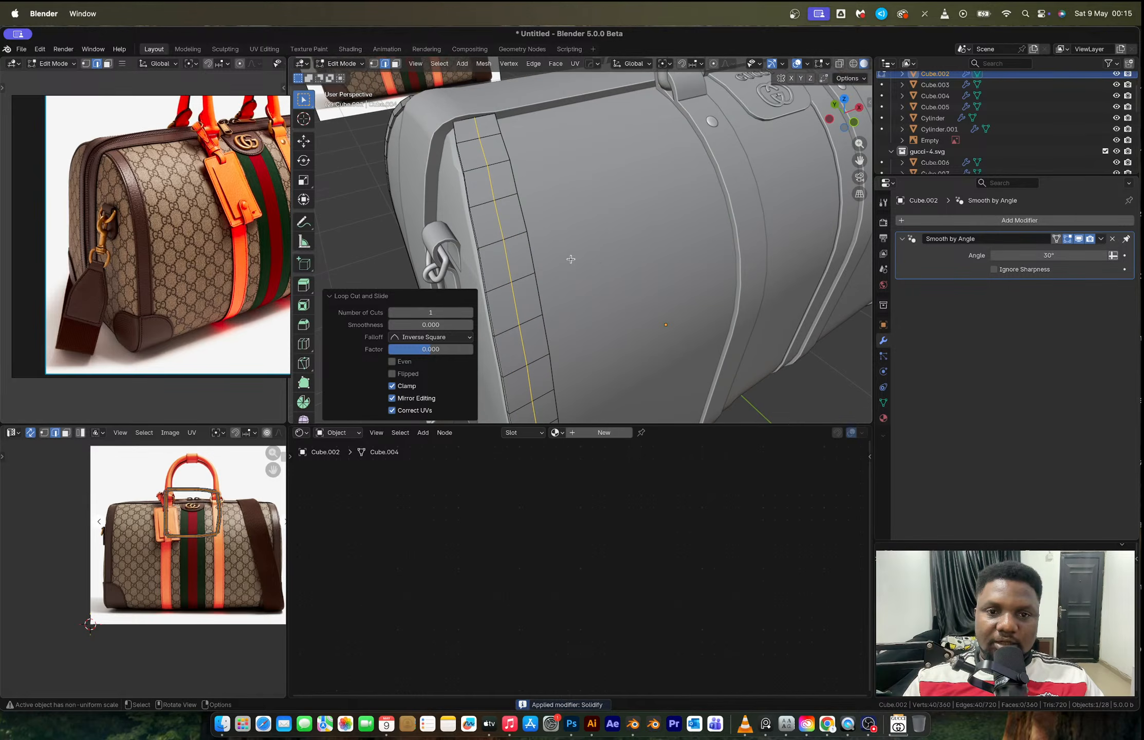
key("ctrl+b")
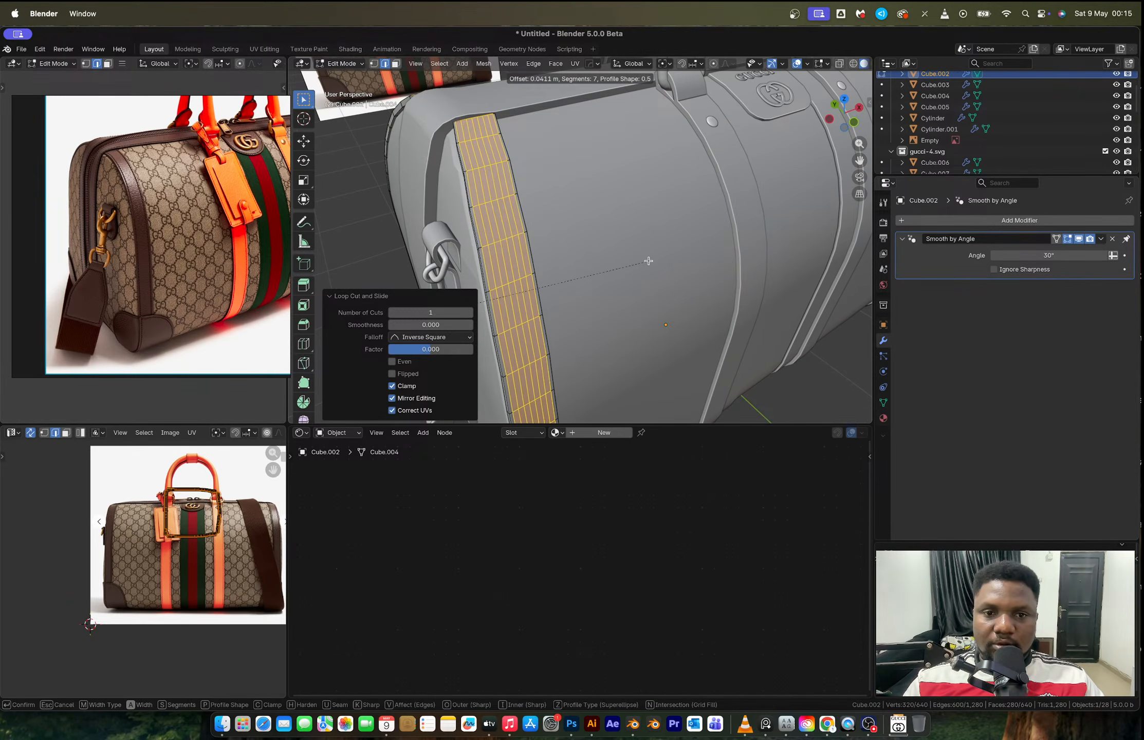
scroll(648, 261, "down", 6)
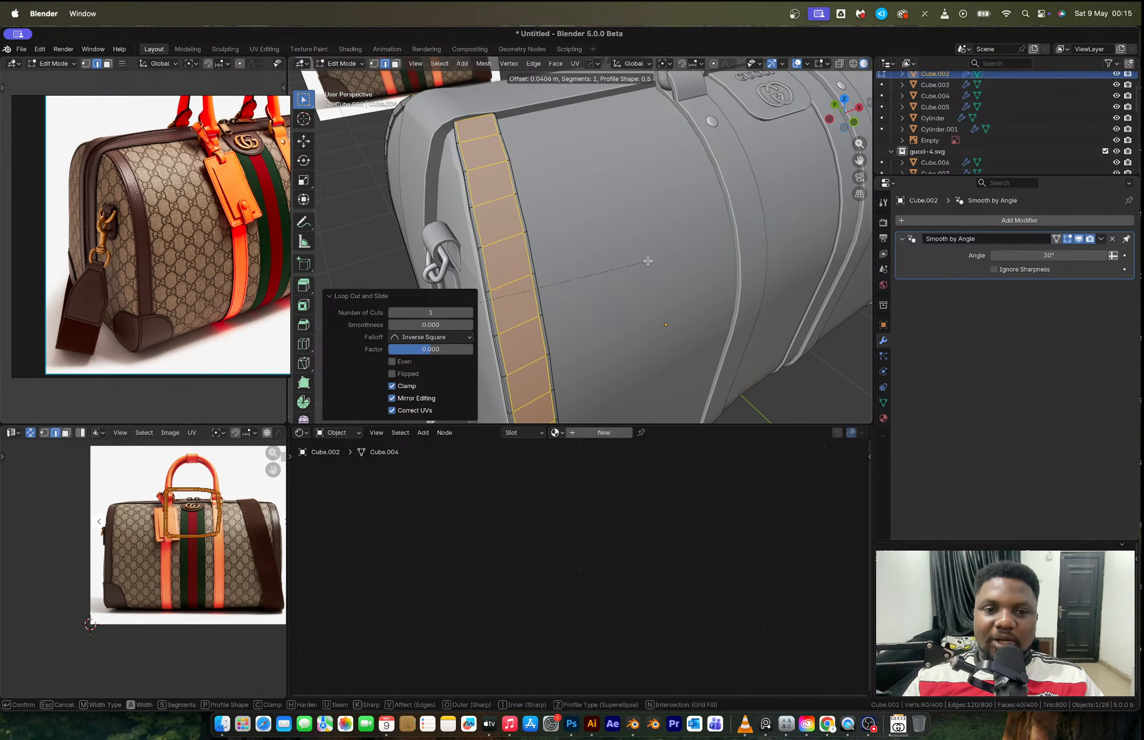
left_click(647, 261)
left_click(484, 265, "alt")
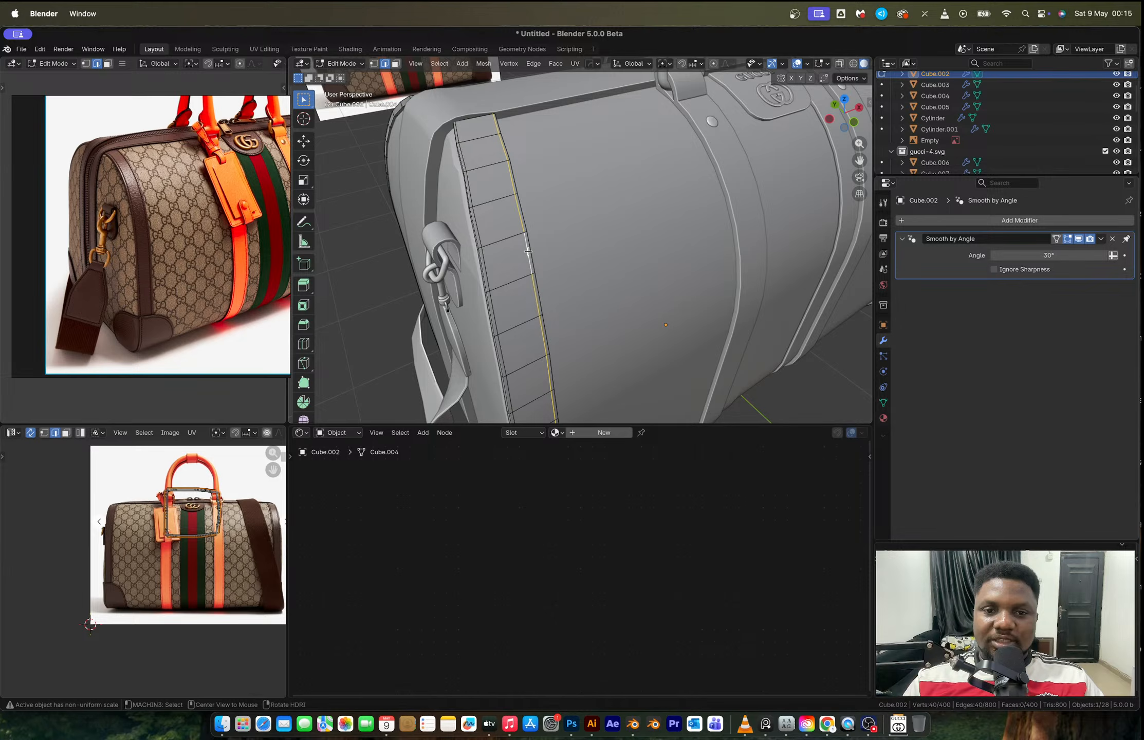
left_click(484, 265, "alt+shift")
Duplicate the two trim edge loops in place, separate the mesh by loose parts, and select the separated loop objects.
key("shift+d")
right_click(582, 264)
key("p")
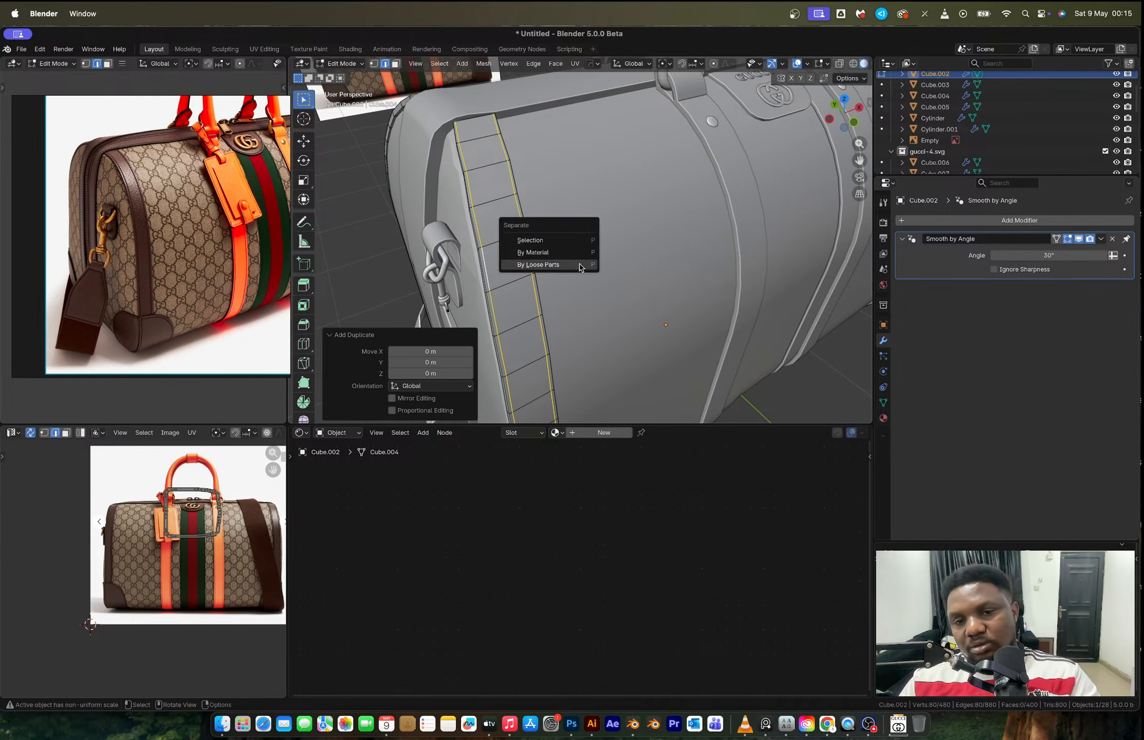
left_click(538, 264)
key("Tab")
left_click(530, 255)
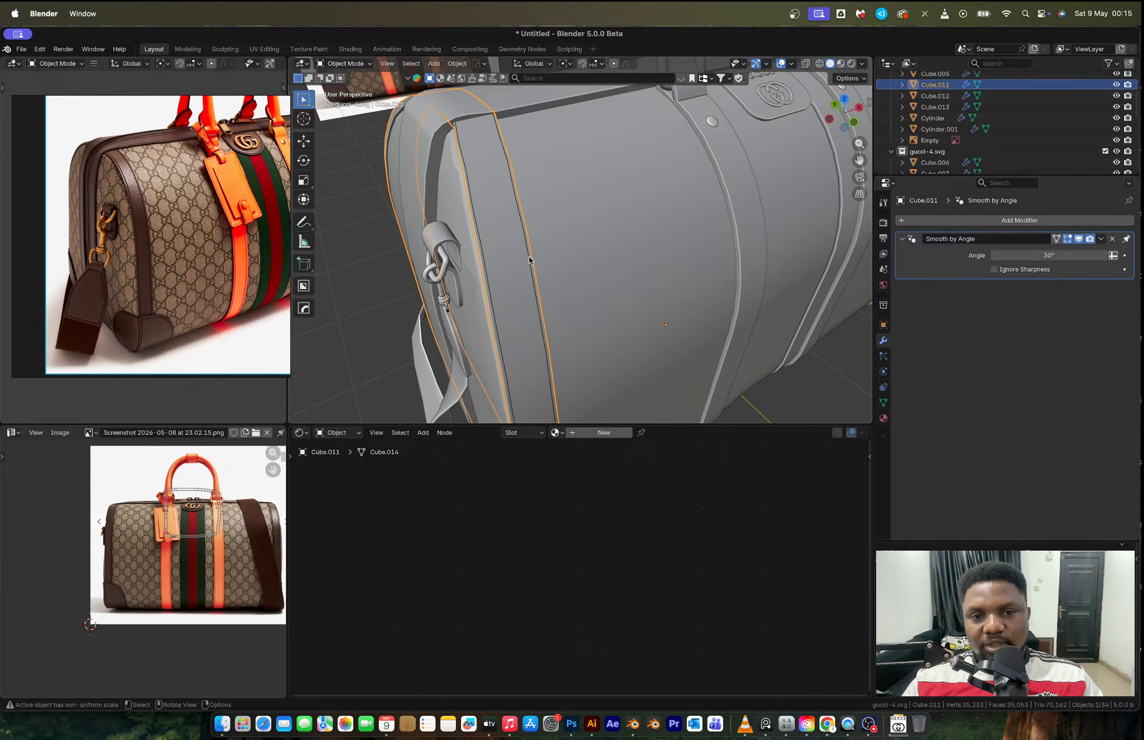
left_click(530, 256)
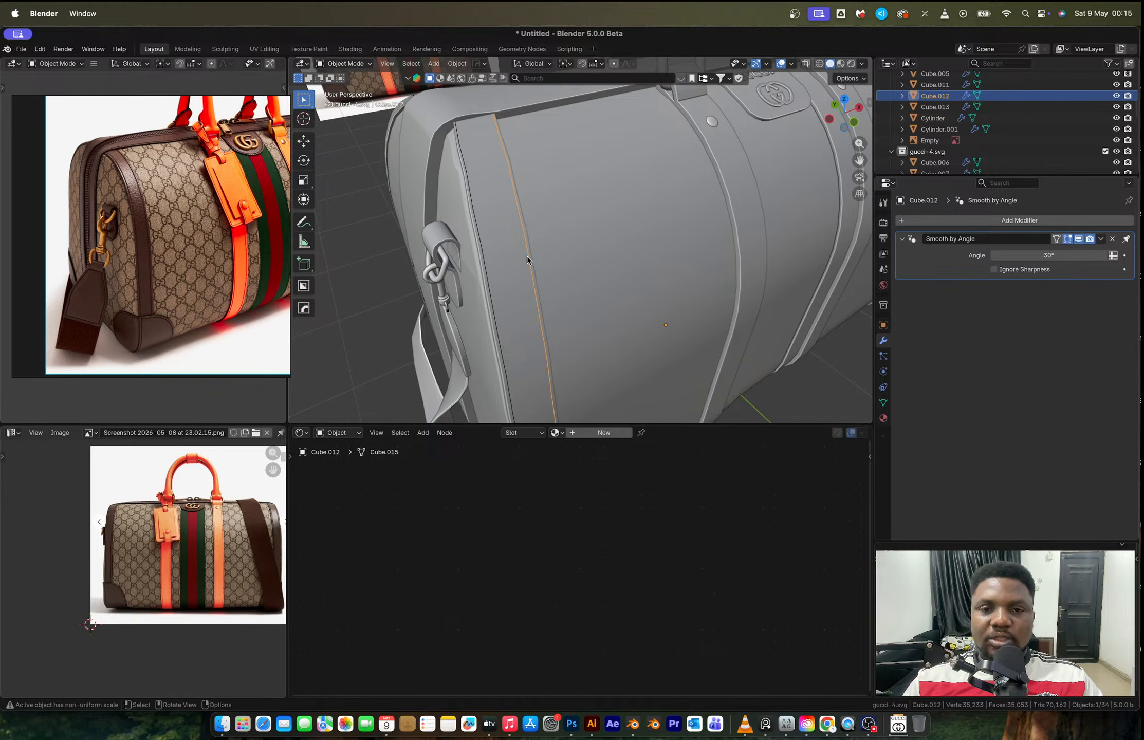
left_click(484, 255, "shift")
left_click(484, 255)
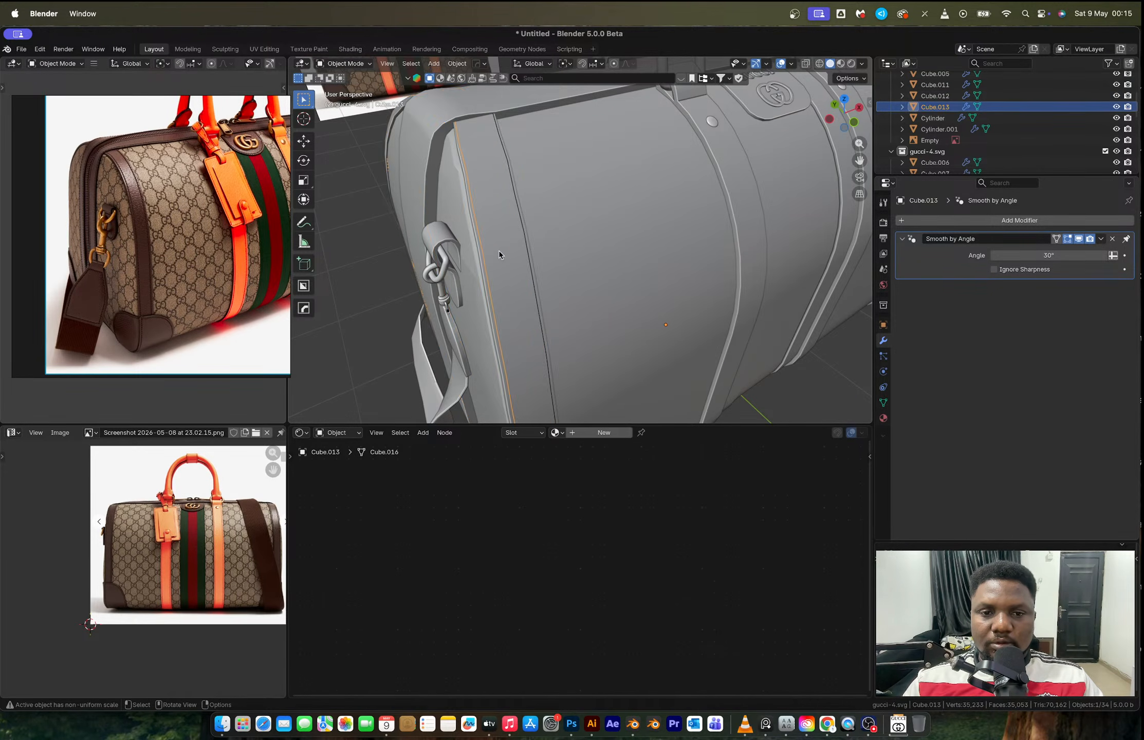
scroll(506, 252, "up", 3)
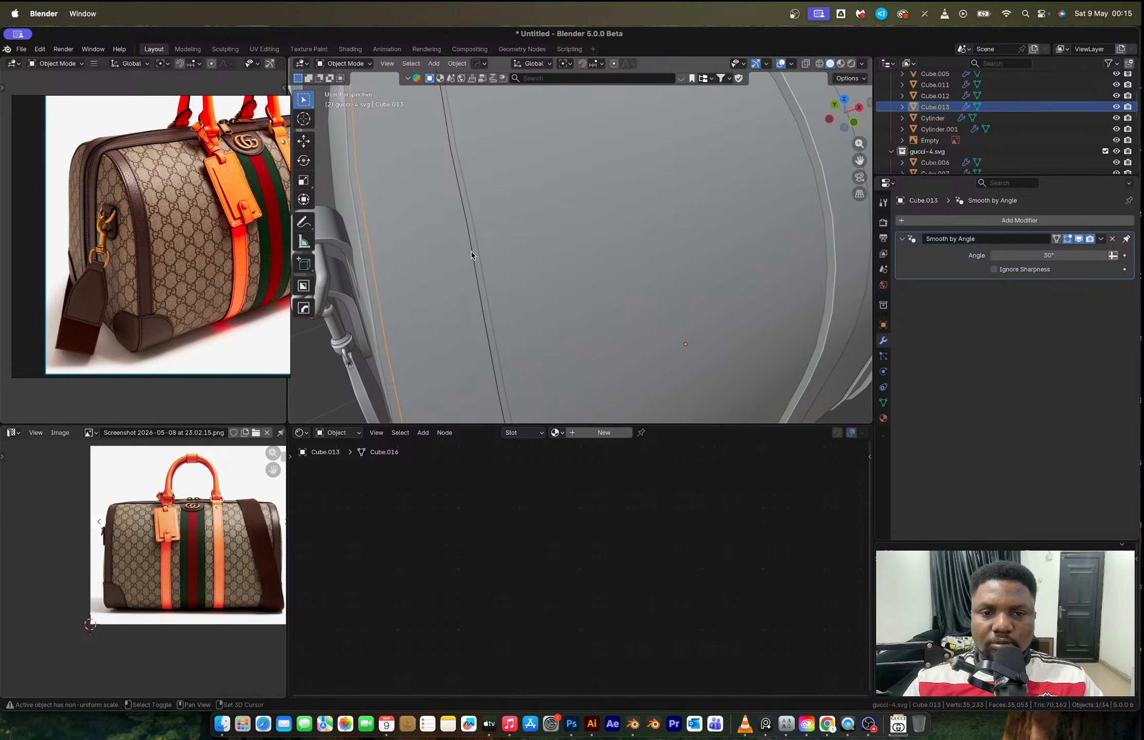
left_click(471, 251, "shift")
Undo the separation and duplication of the trim edge loops and return to editing the trim mesh.
key("ctrl+z")
key("ctrl+z")
key("ctrl+z")
key("ctrl+z")
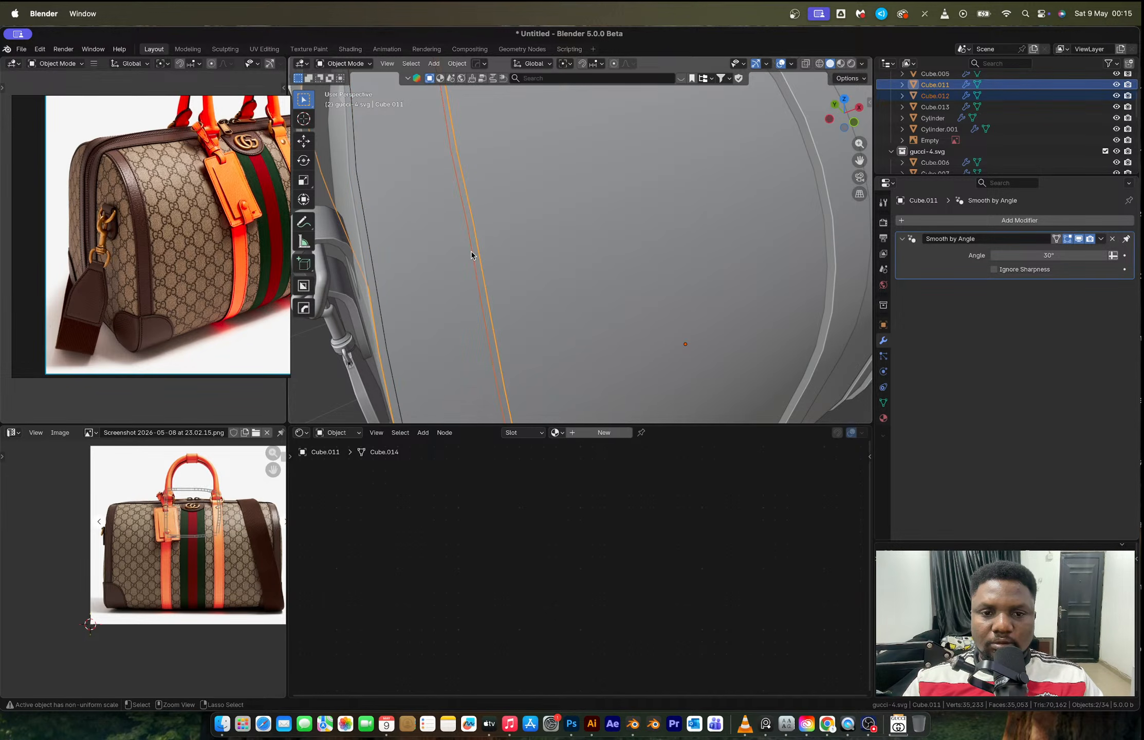
key("ctrl+z")
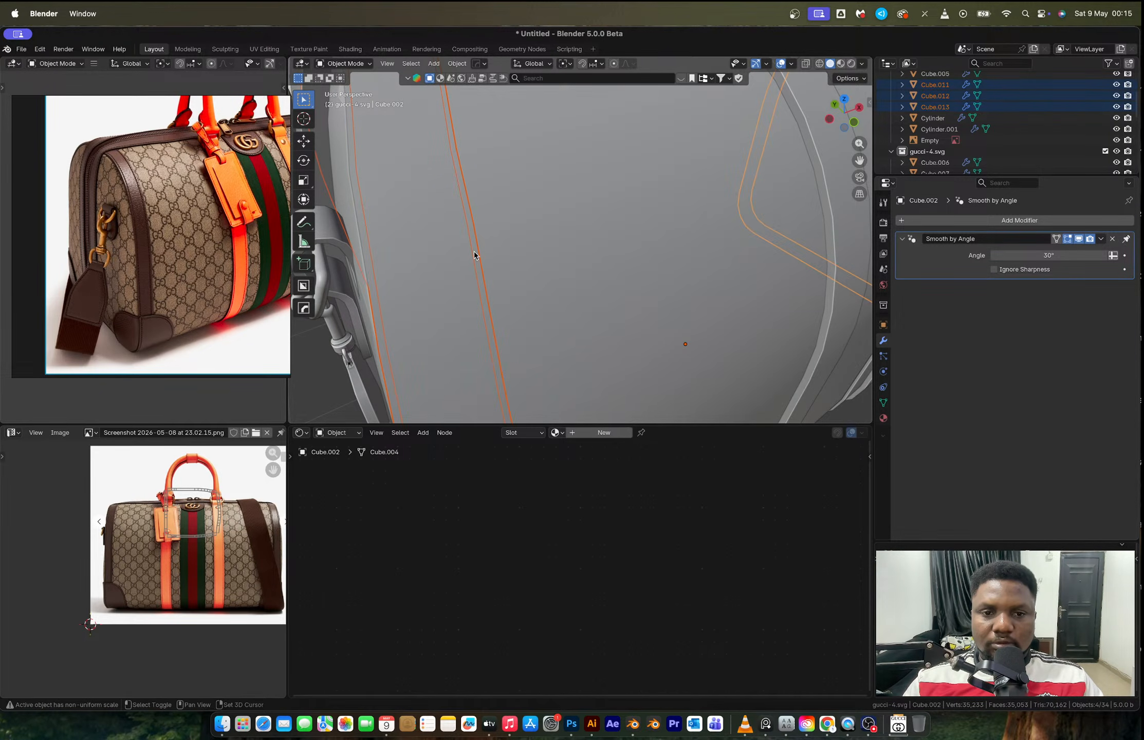
key("Tab")
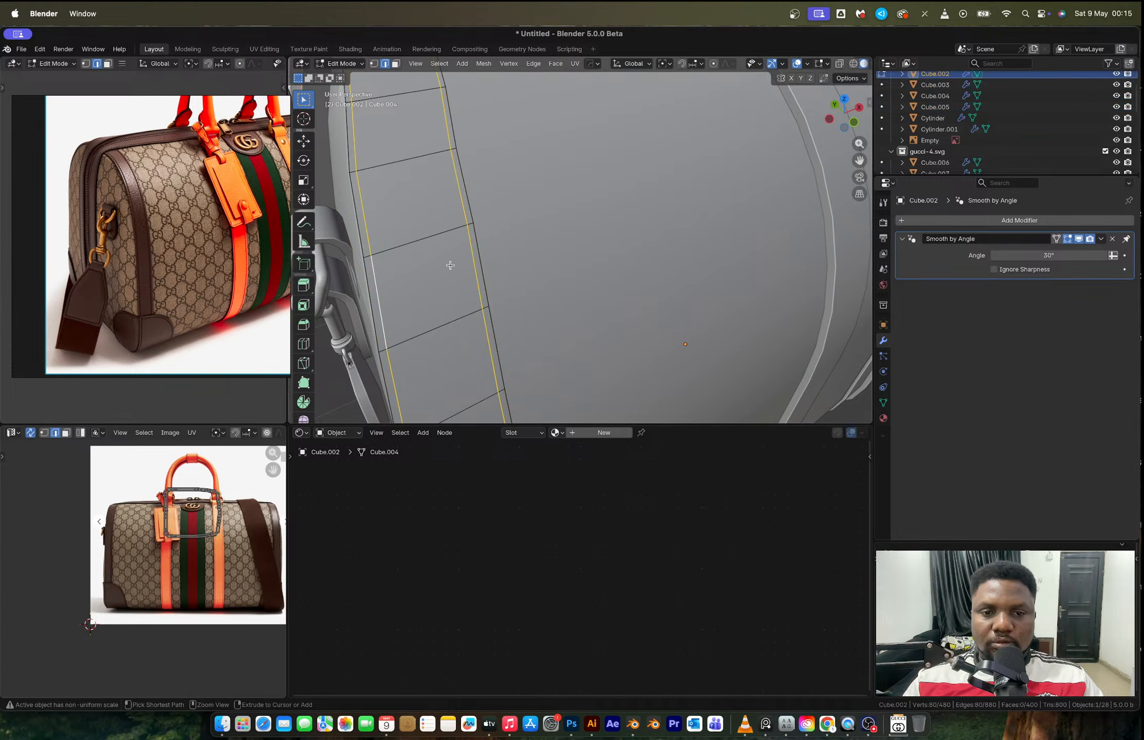
scroll(450, 265, "down", 6)
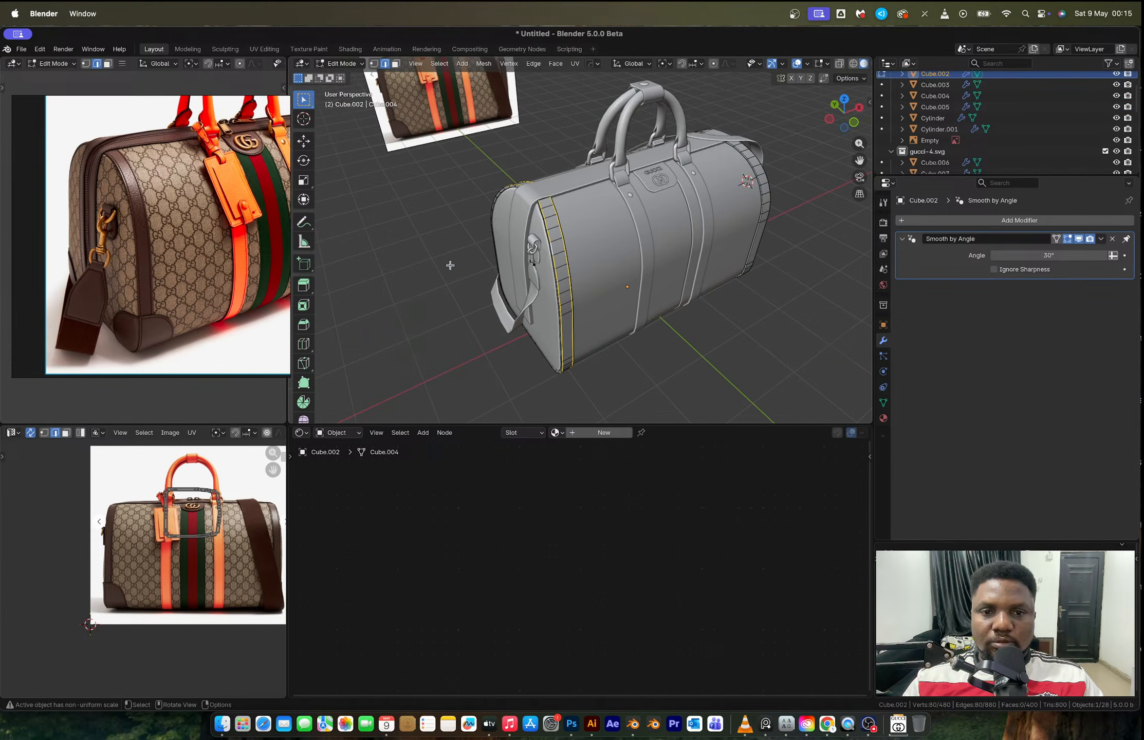
scroll(560, 270, "up", 2)
scroll(561, 270, "up", 2)
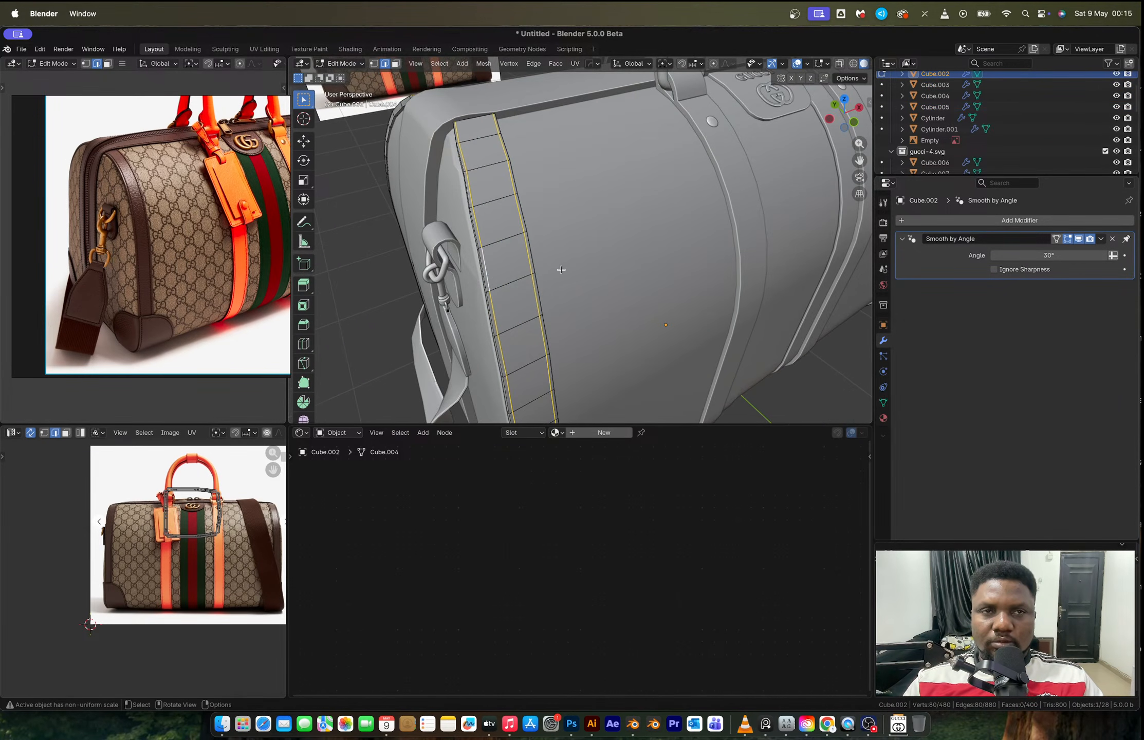
Bevel the two selected trim loops by about 0.00125 m with 1 segment and extrude the resulting strips inward along their normals as seam grooves.
scroll(505, 278, "up", 3)
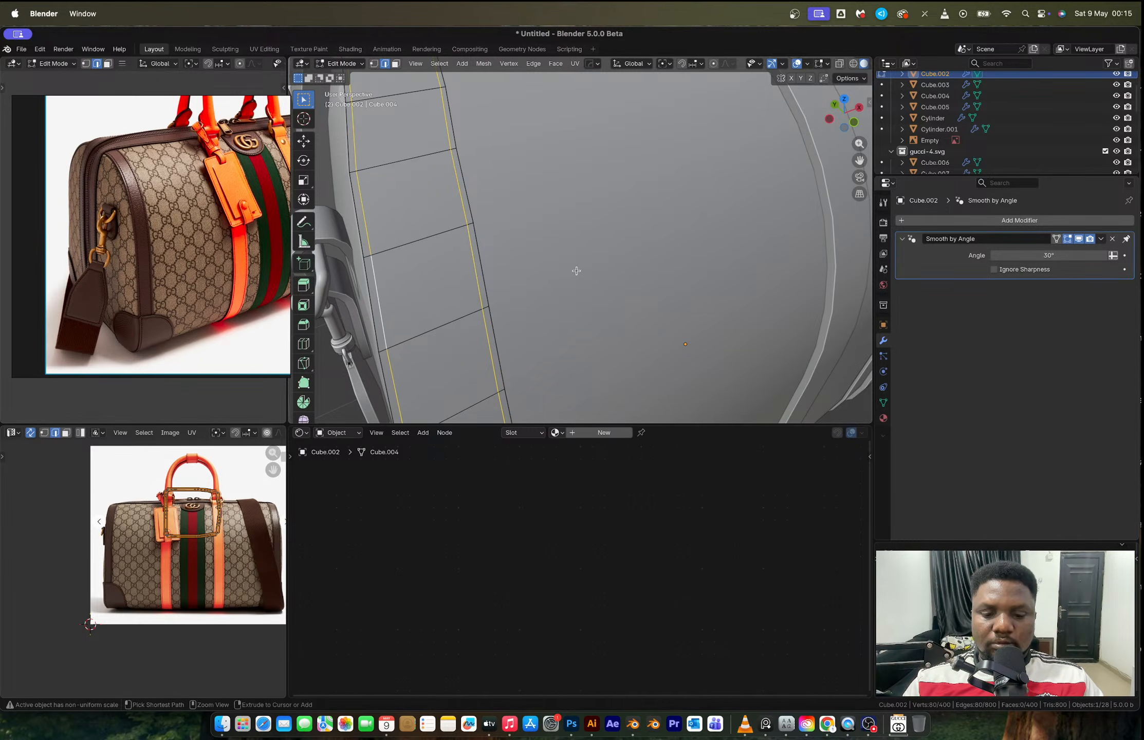
key("ctrl+b")
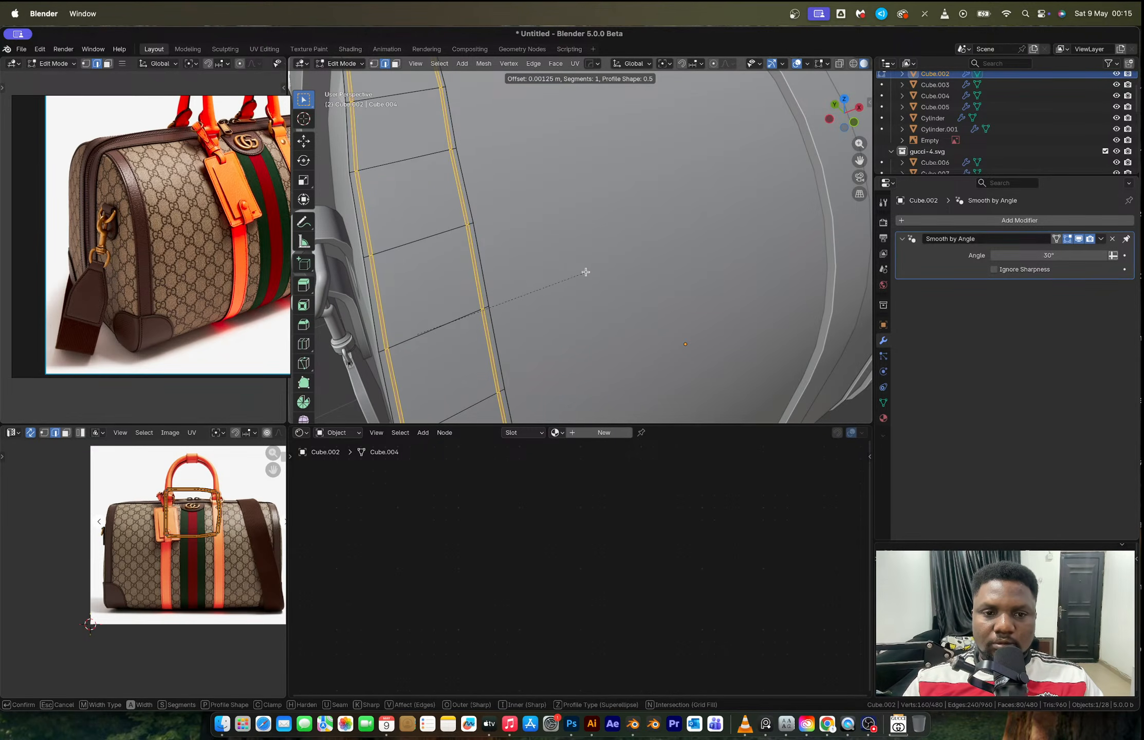
left_click(585, 271)
key("alt+e")
left_click(587, 272)
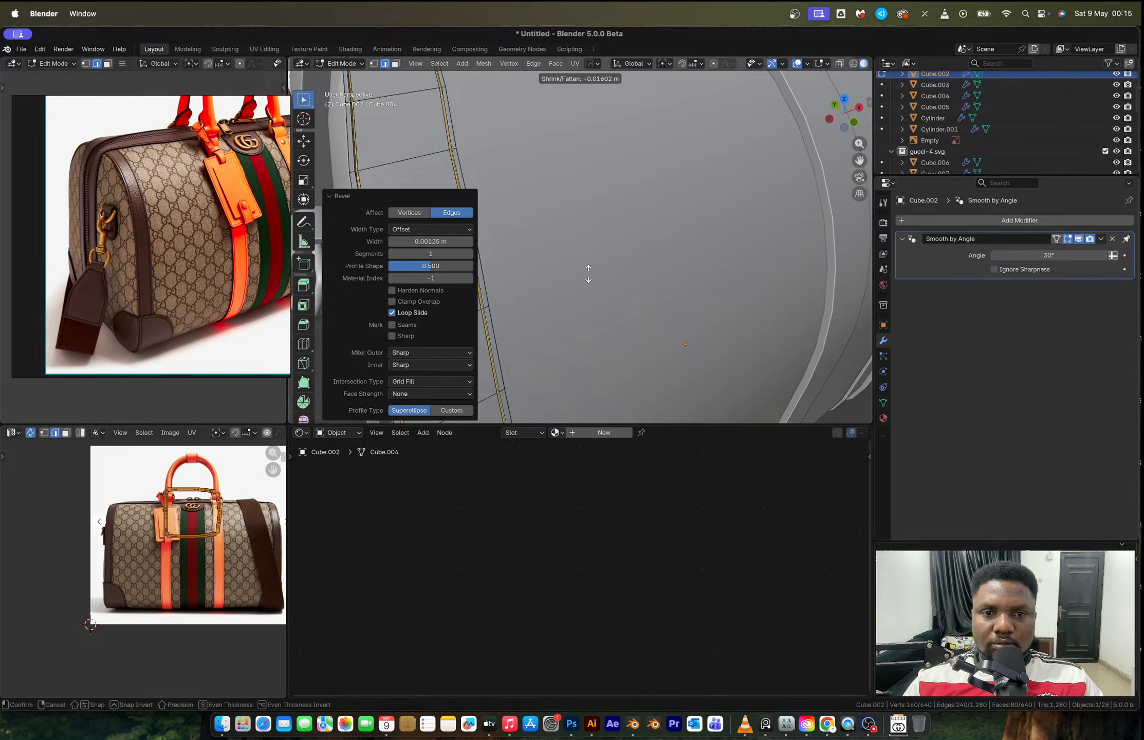
left_click(589, 277)
key("Tab")
scroll(588, 273, "down", 5)
left_click(473, 154)
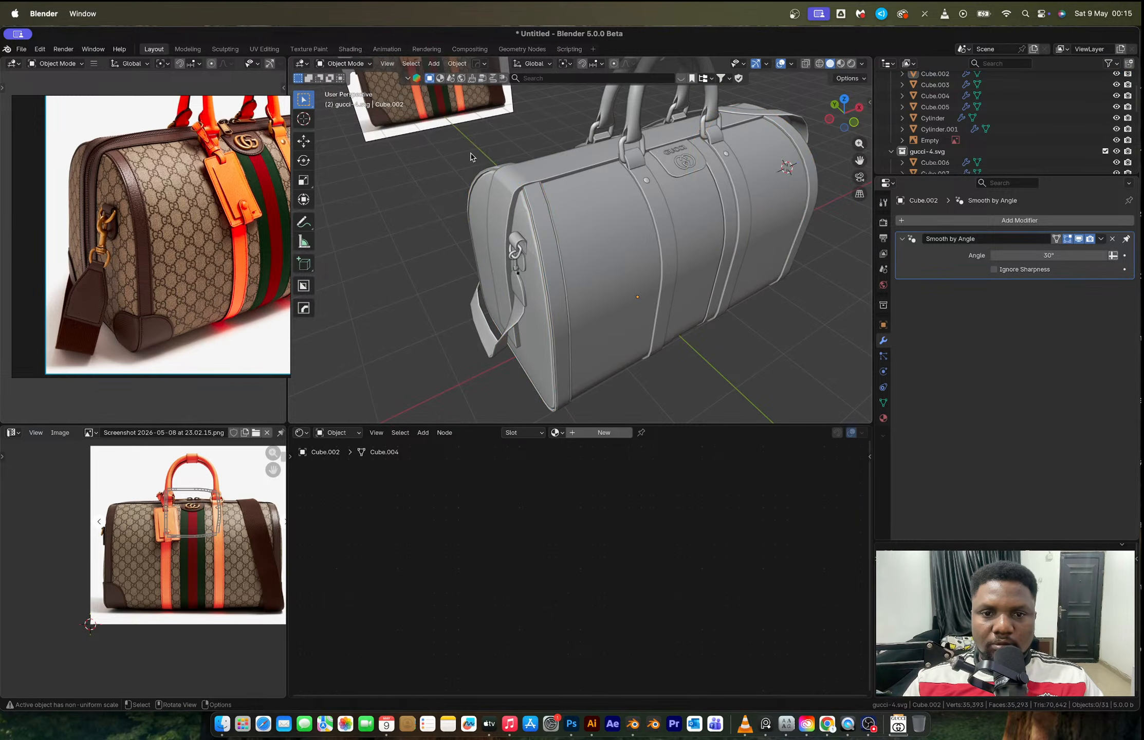
middle_click_drag(489, 159, 495, 215)
scroll(467, 204, "up", 5)
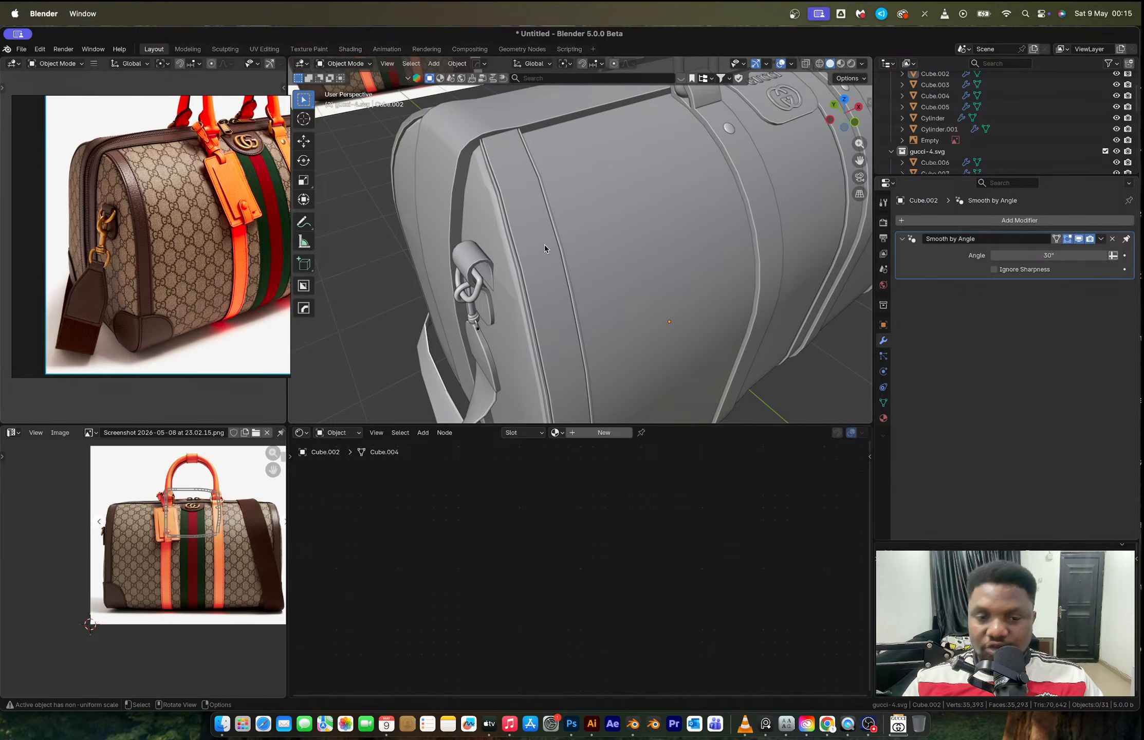
Undo the groove extrusion, the bevels and the centre loop cut on the end trim band.
scroll(603, 266, "down", 5)
mouse_move(609, 253)
middle_mouse_down()
mouse_move(530, 249)
mouse_move(595, 253)
middle_mouse_up()
left_click(596, 253)
key("Tab")
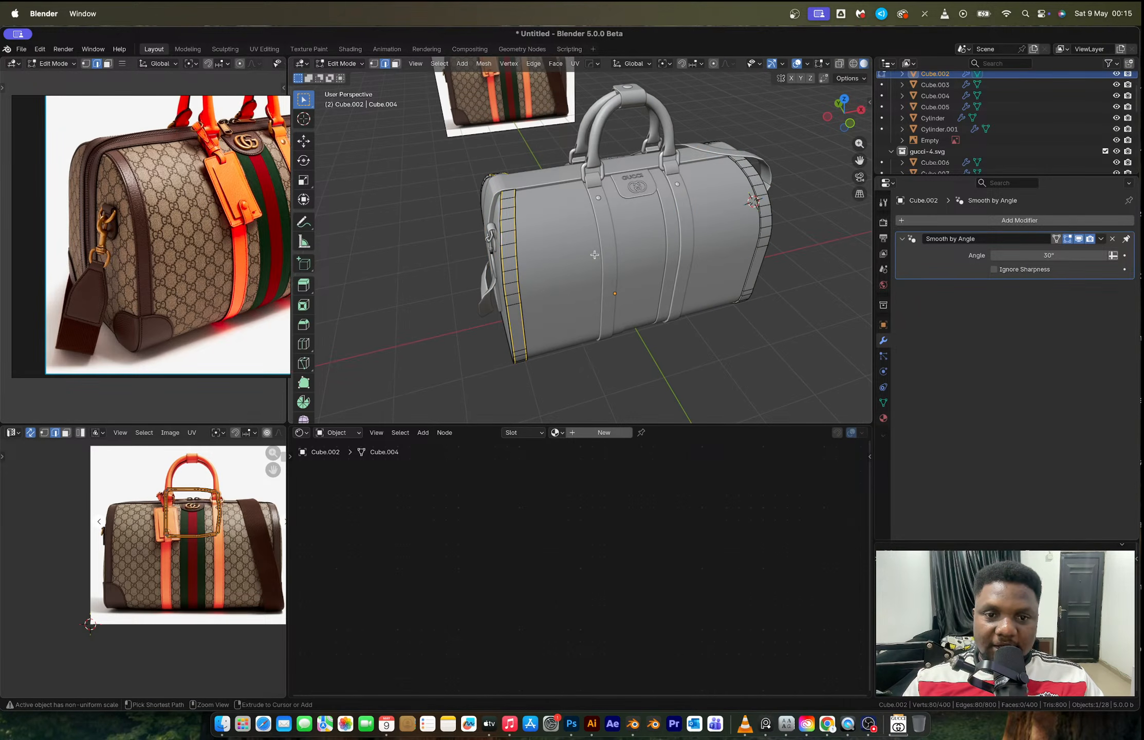
key("ctrl+z")
key("ctrl+z")
key("ctrl+z")
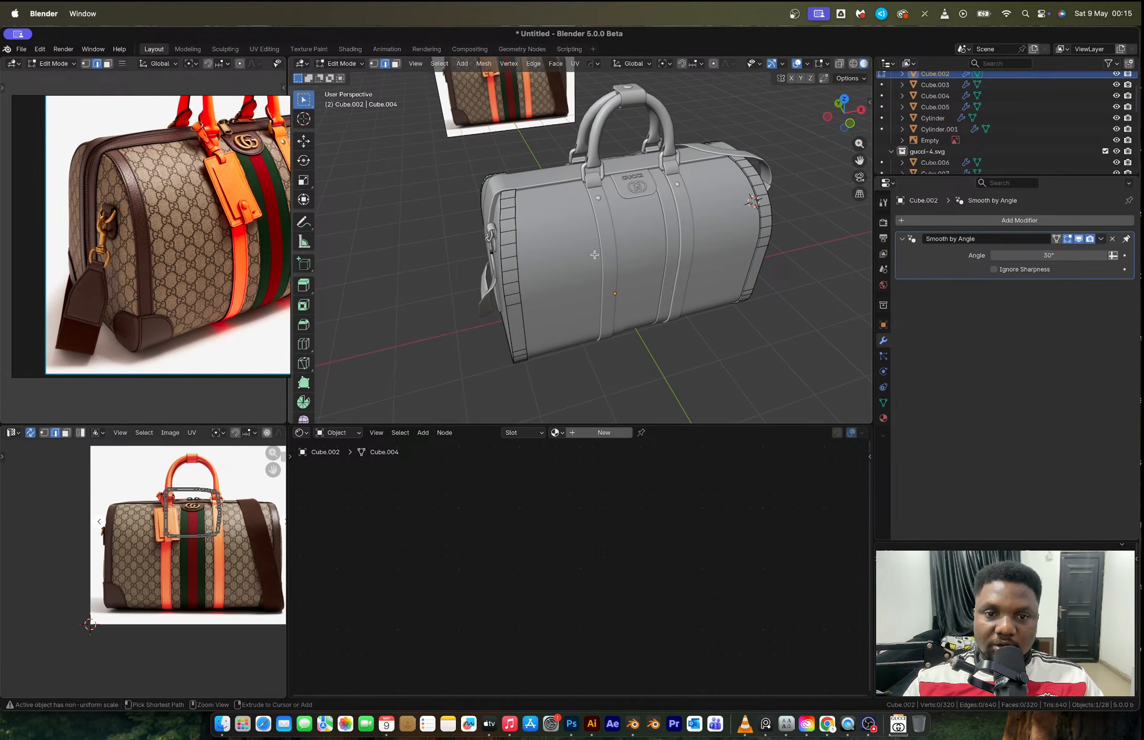
Place the 3D cursor on the floor in front of the bag and add a text object there reading "Create Zipper".
middle_click_drag(604, 337, 569, 329)
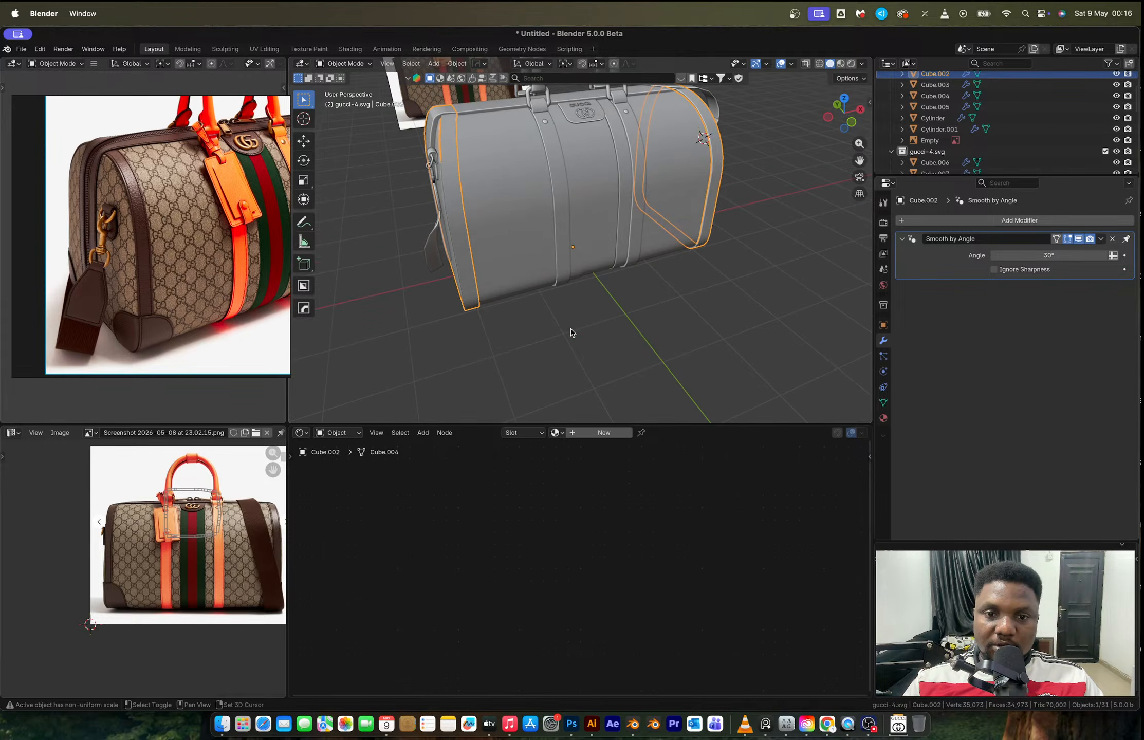
key("shift+a")
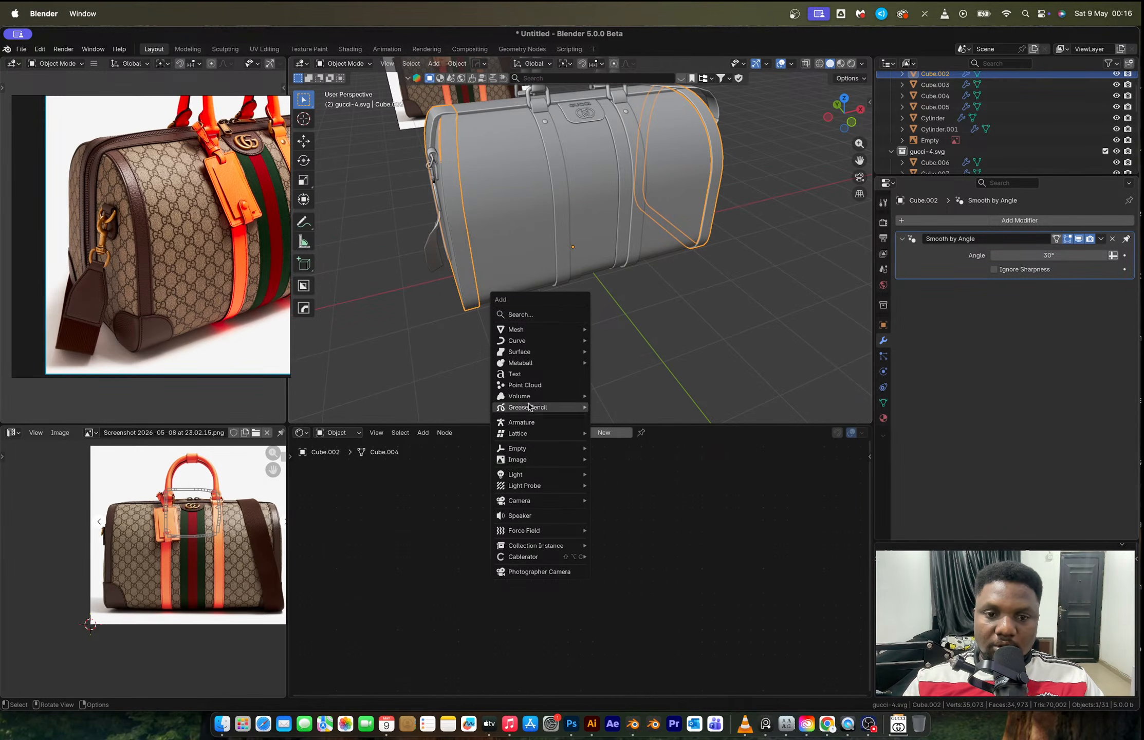
left_click(532, 375)
key("Tab")
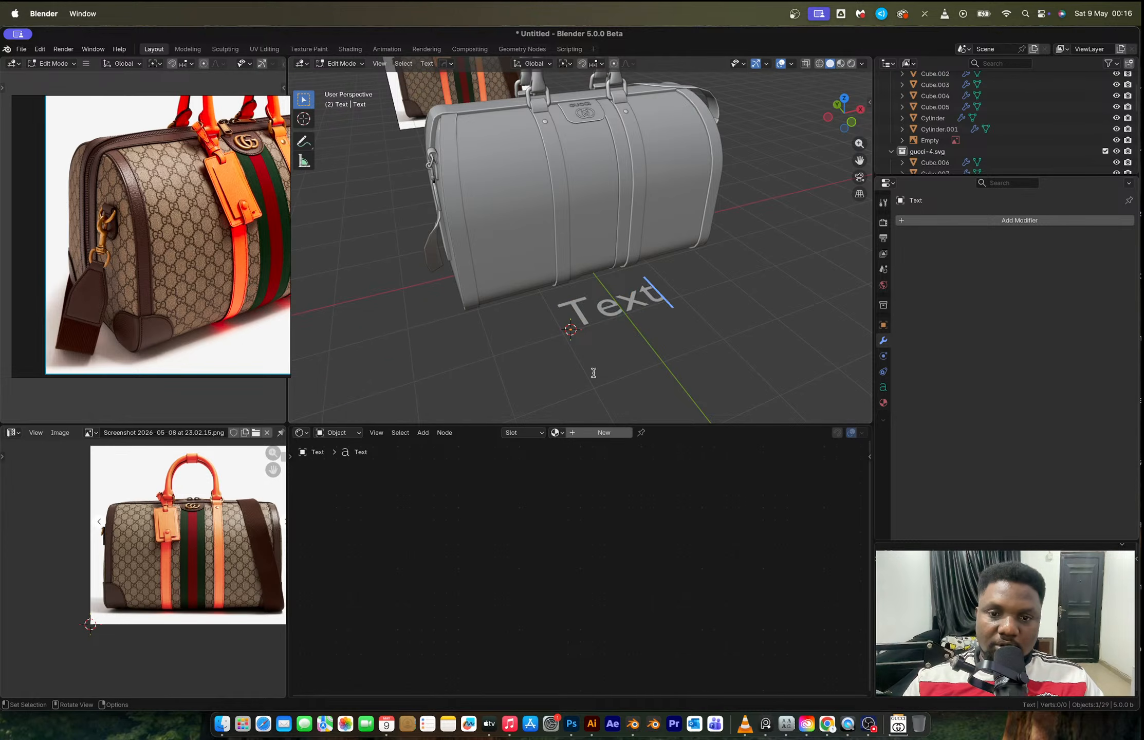
key("ctrl+a")
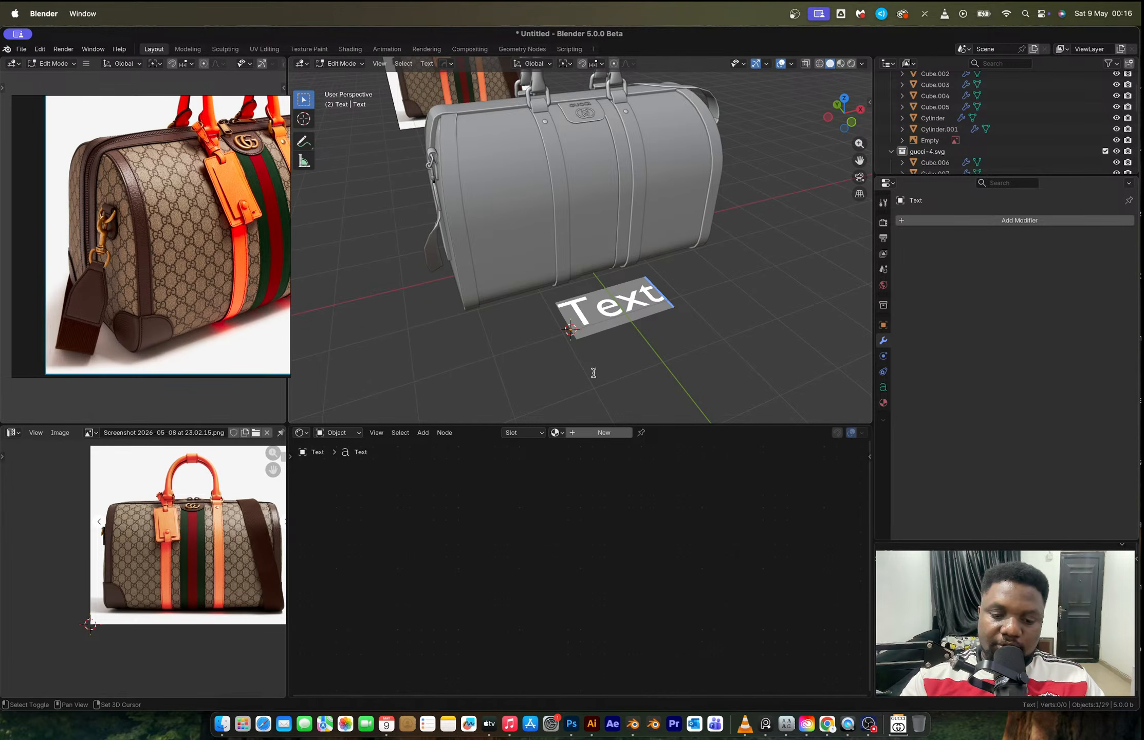
type("Cretae")
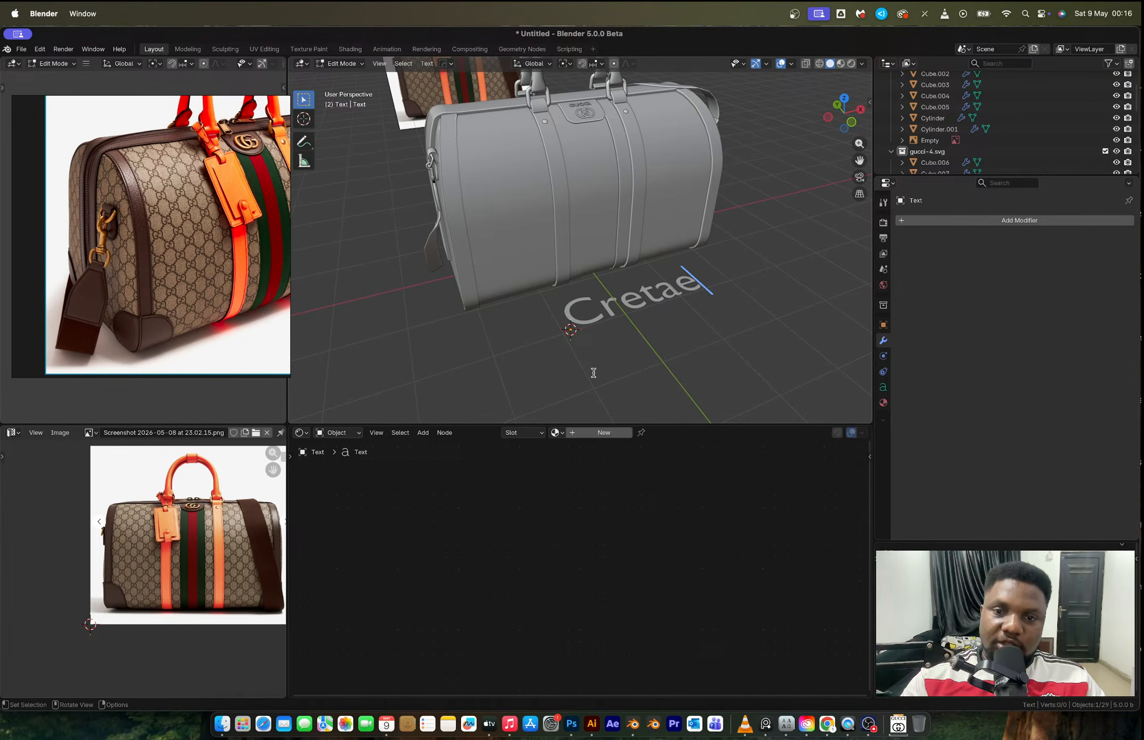
key("BackSpace")
key("BackSpace")
key("BackSpace")
type("ate")
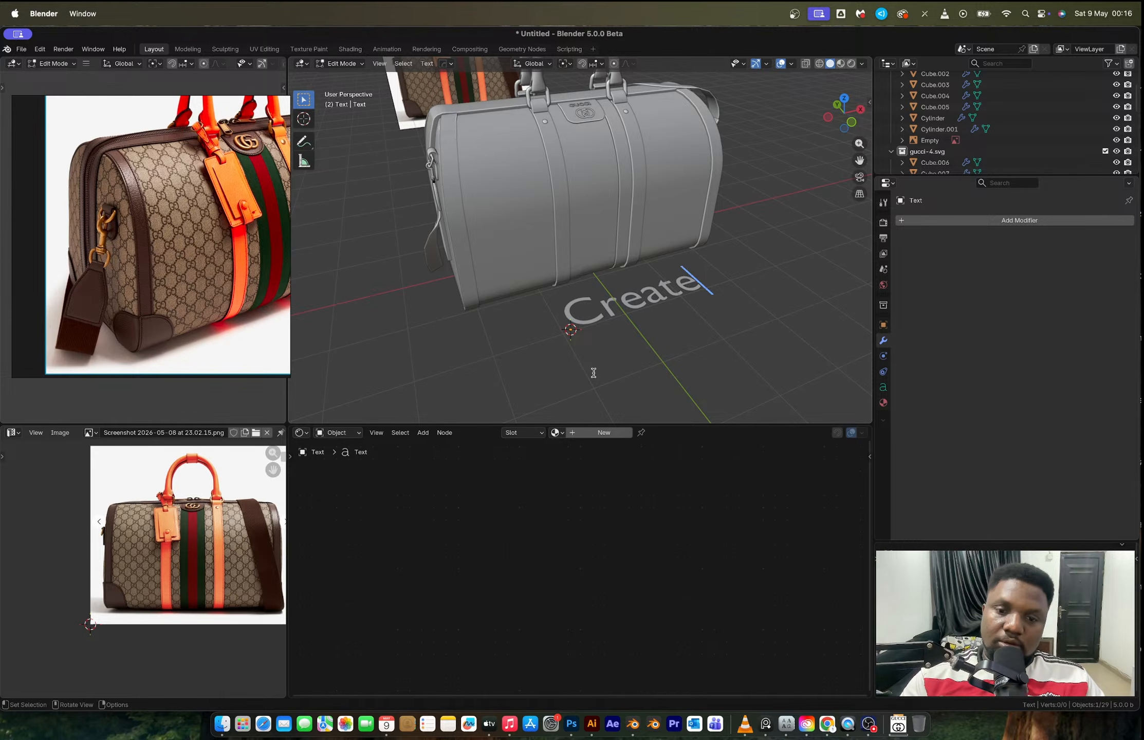
type(" Zipper")
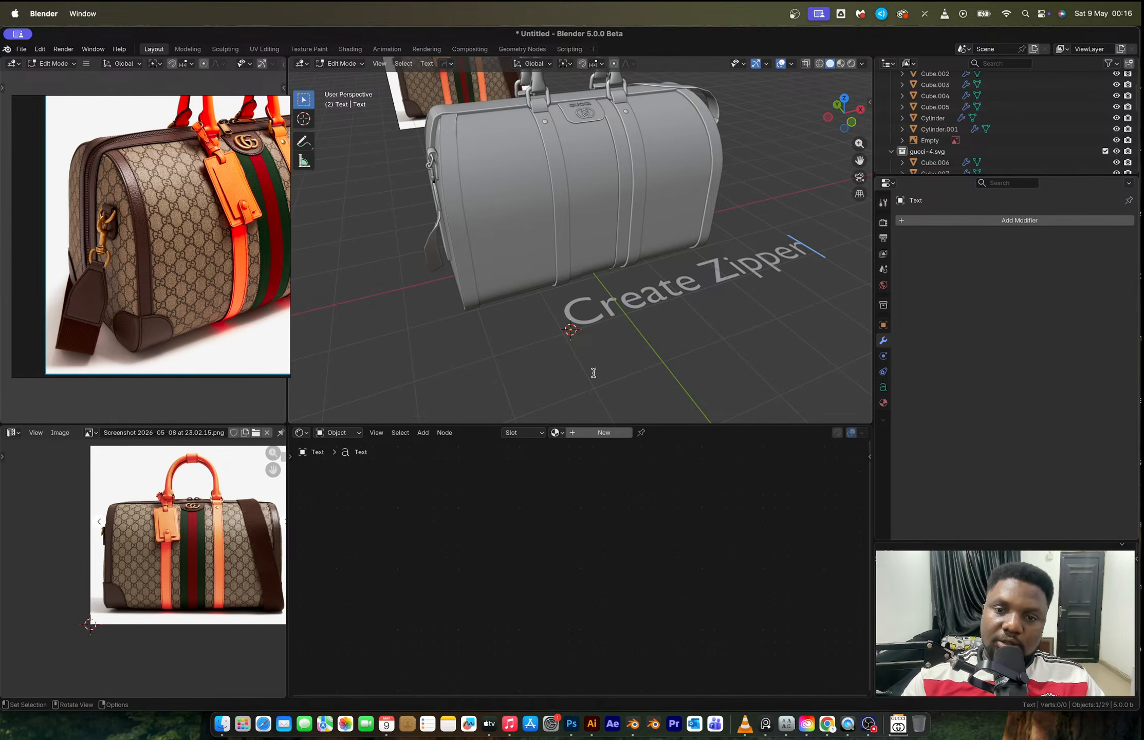
Add the lines "and Treading at" and "a later time. Ciao" to the text object and finish editing it.
key("Return")
type("and T")
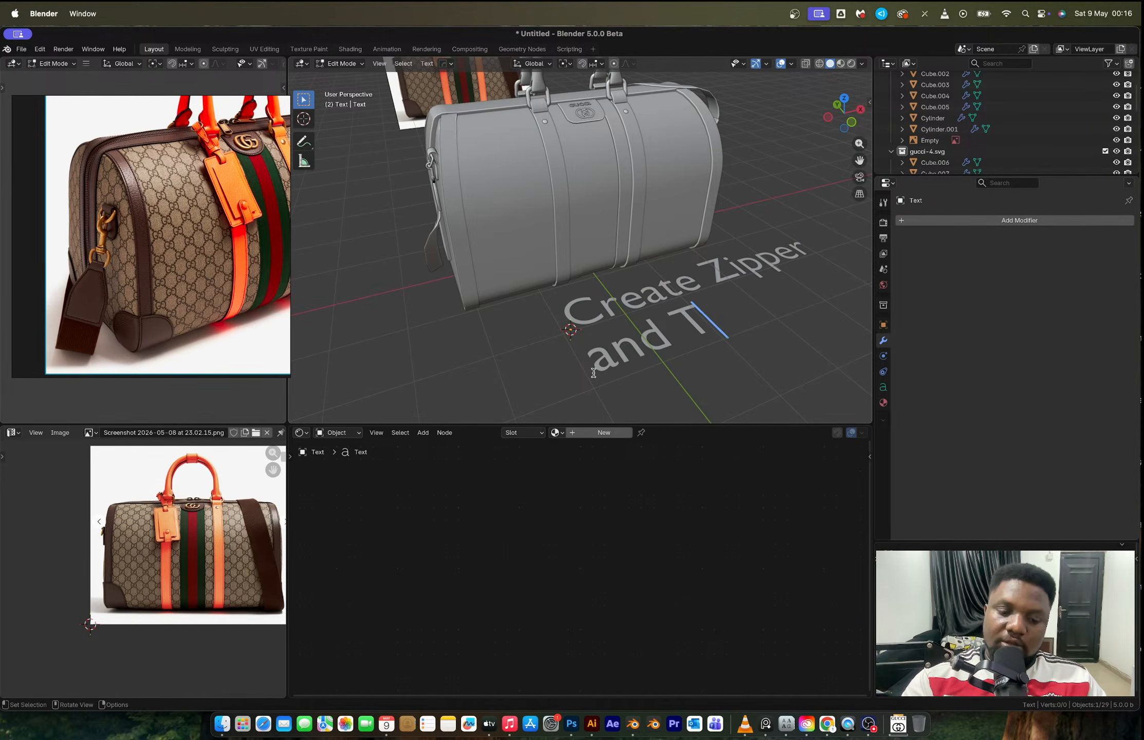
type("reading at")
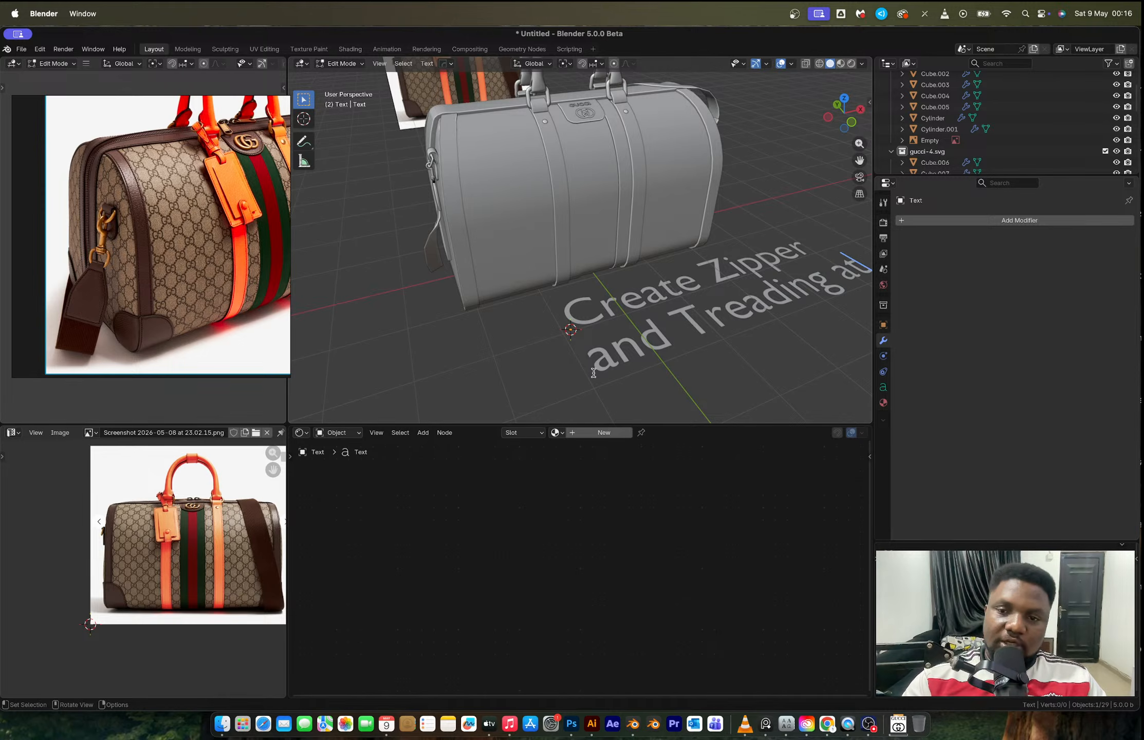
key("Return")
type("a l")
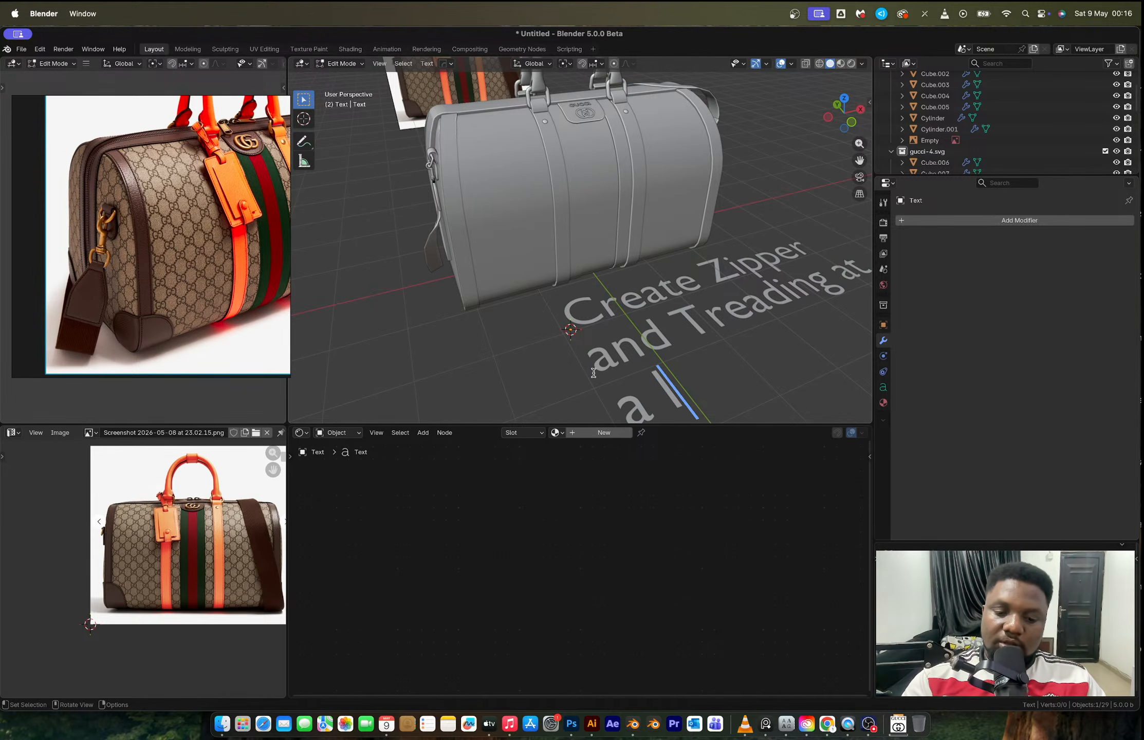
type("ater time.")
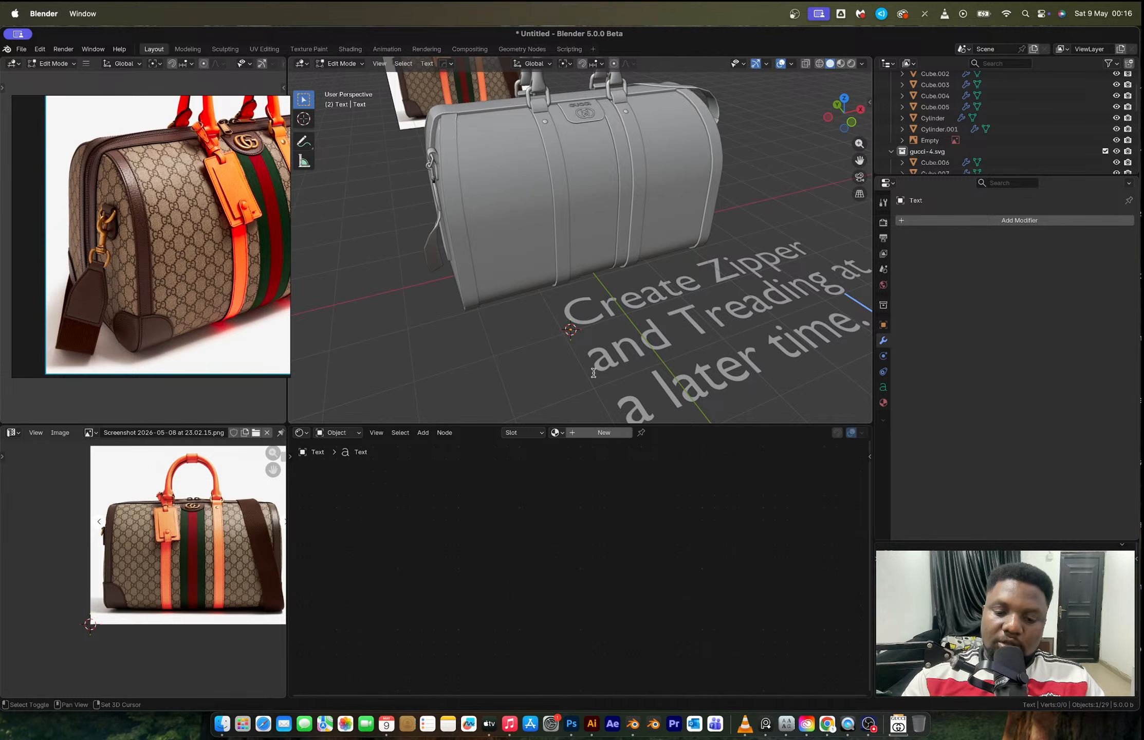
type(" Ciao")
key("Tab")
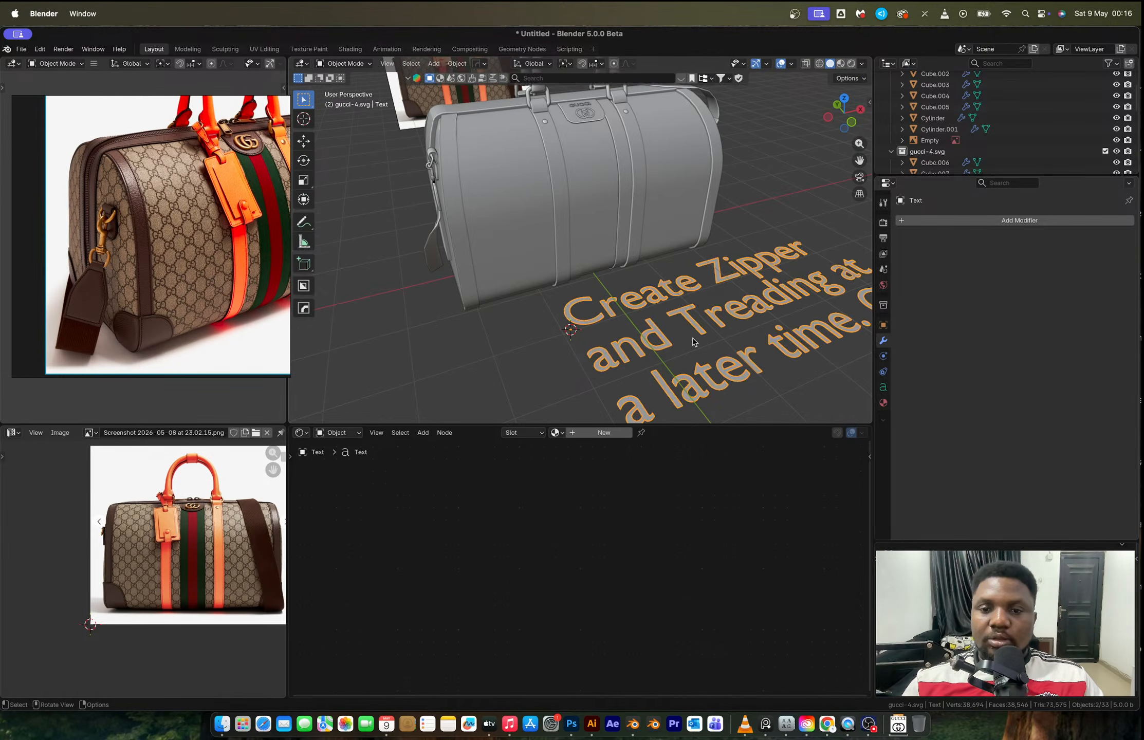
scroll(694, 326, "down", 4)
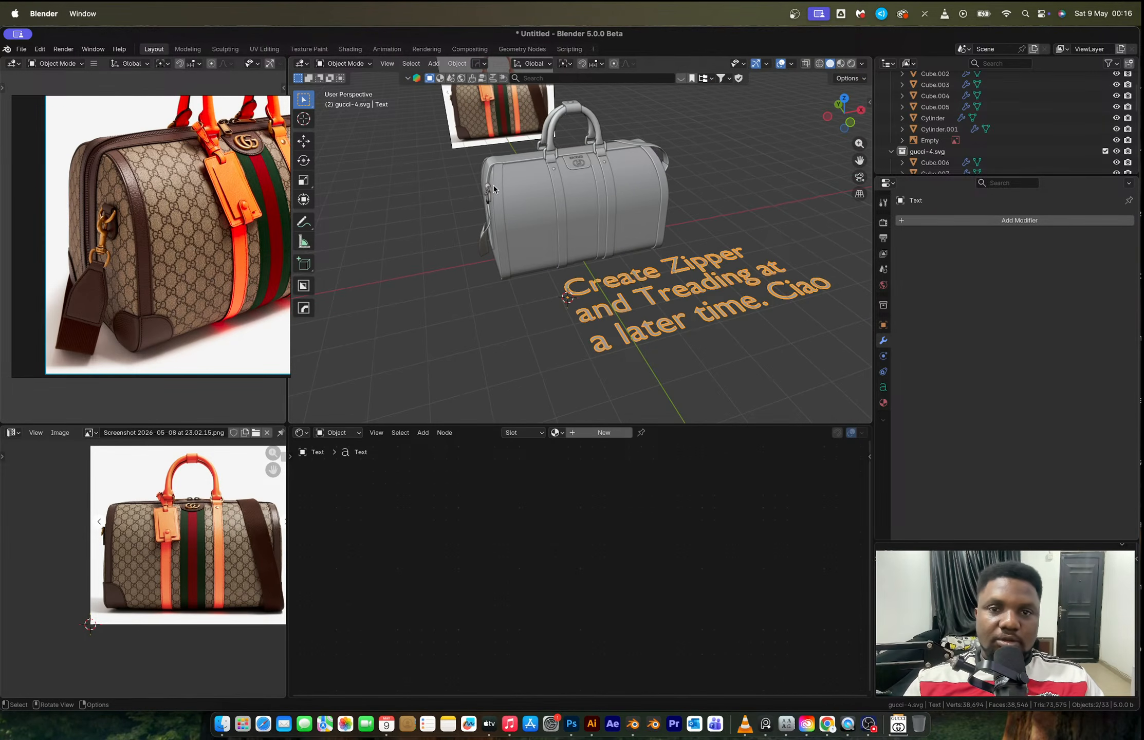
Open the CGTrader_100_Day_Tracker spreadsheet in the browser and update the status of the Duffle Bag row.
key("super+s")
key("ctrl+Right")
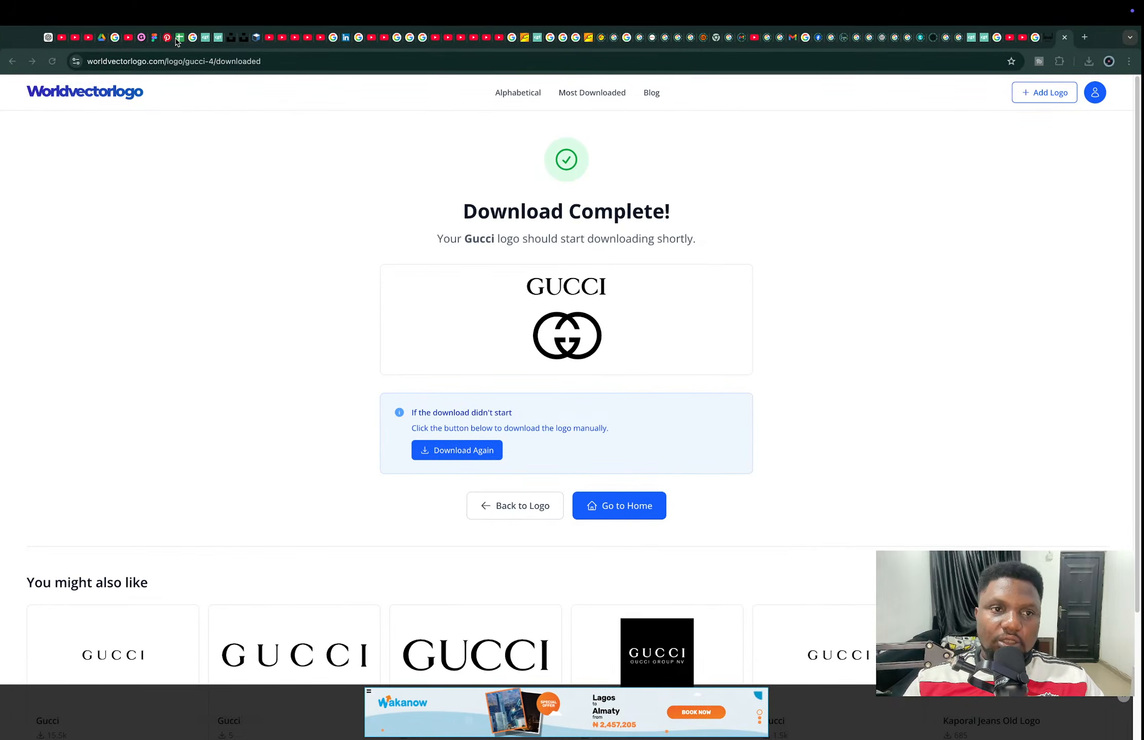
left_click(180, 38)
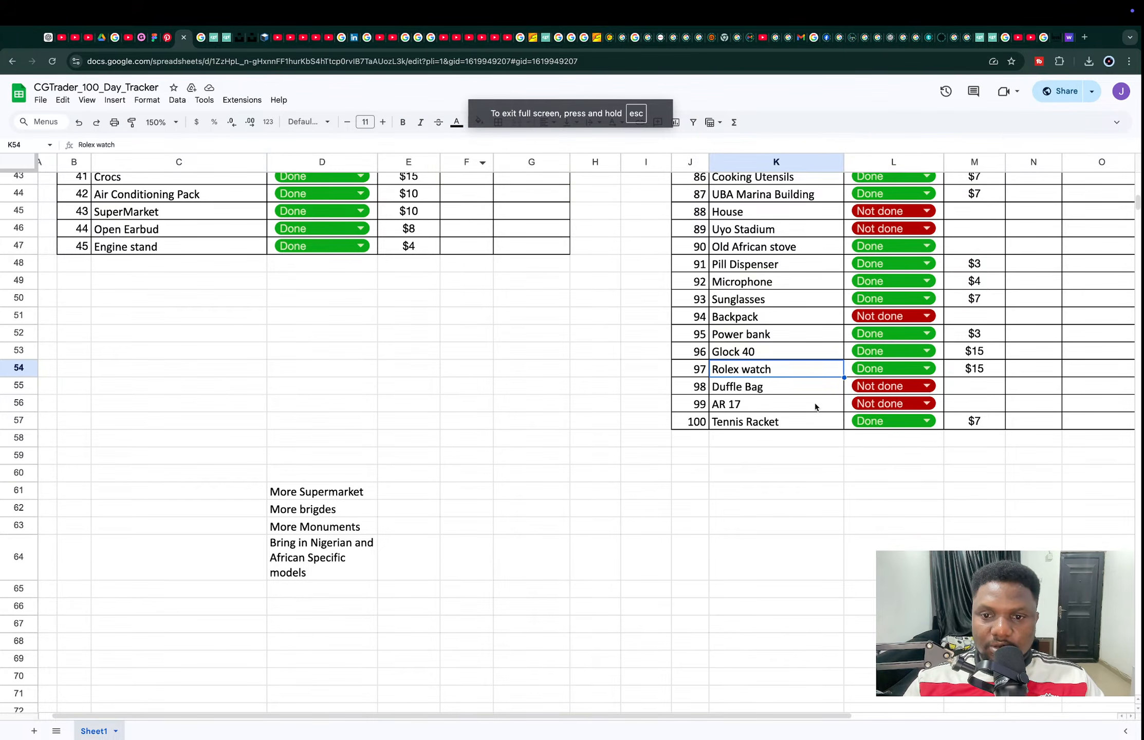
left_click(872, 389)
left_click(869, 439)
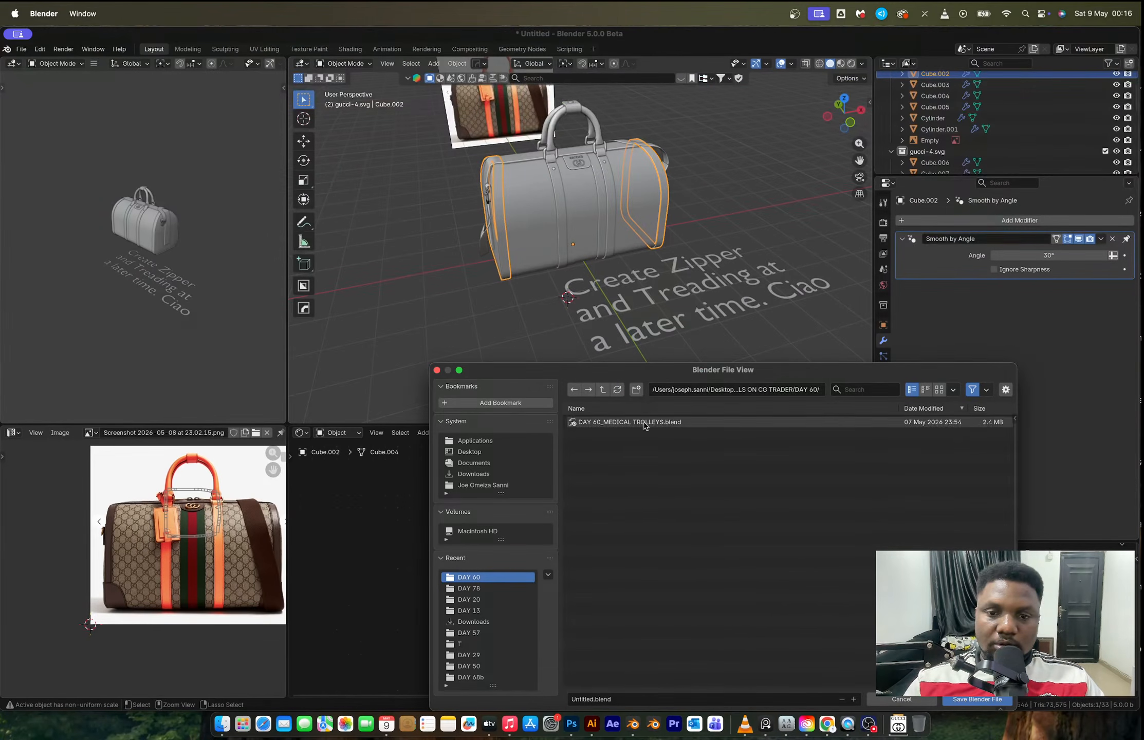
Choose the save location by creating and opening a new folder "DAY 98" inside the 100 MODELS ON CG TRADER folder.
left_click(805, 391)
left_click_drag(797, 390, 836, 391)
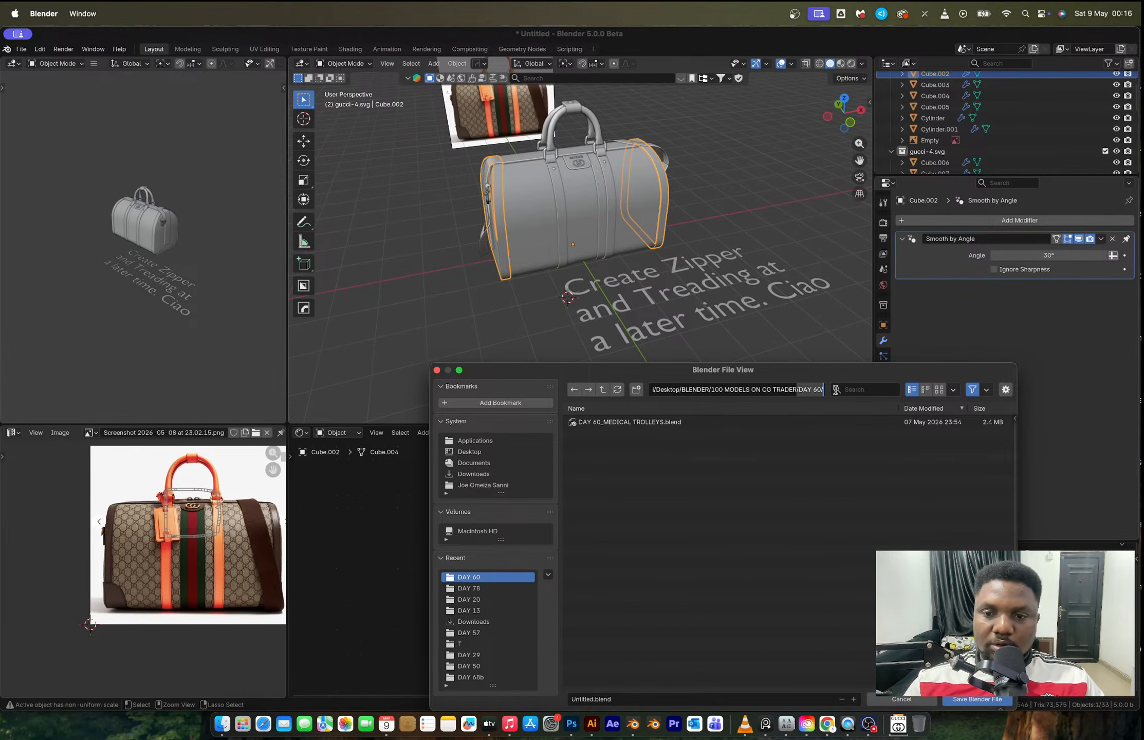
key("BackSpace")
key("Return")
left_click(636, 389)
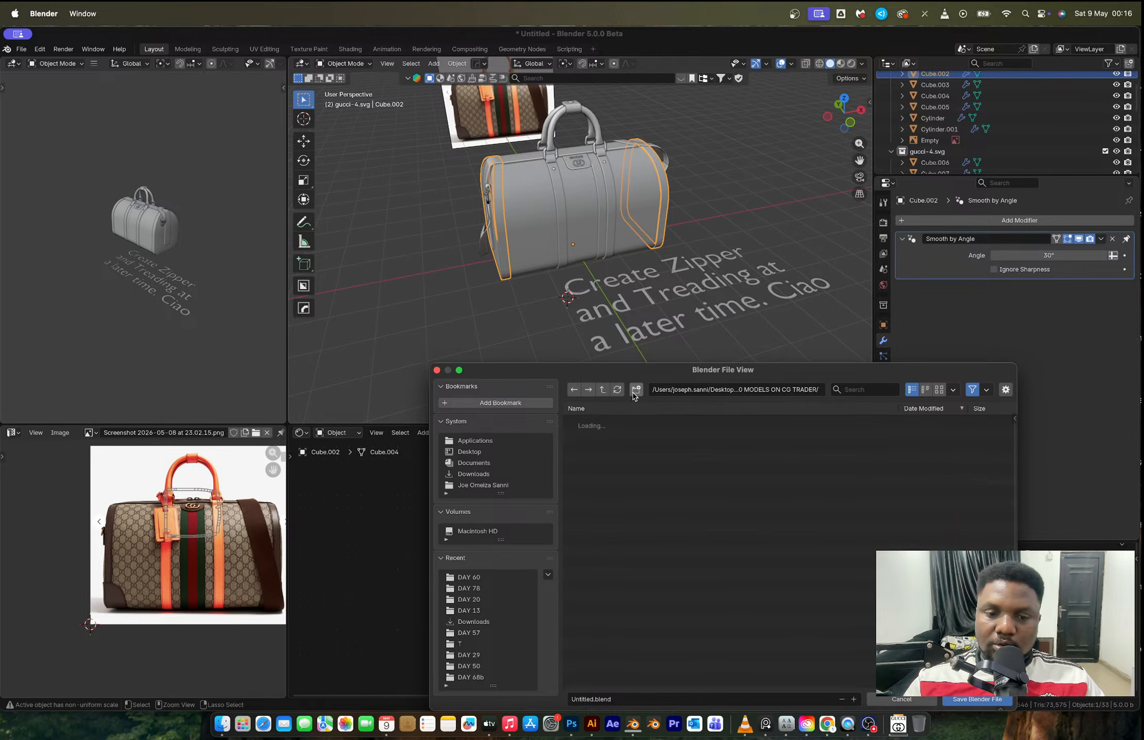
type("DAY 98")
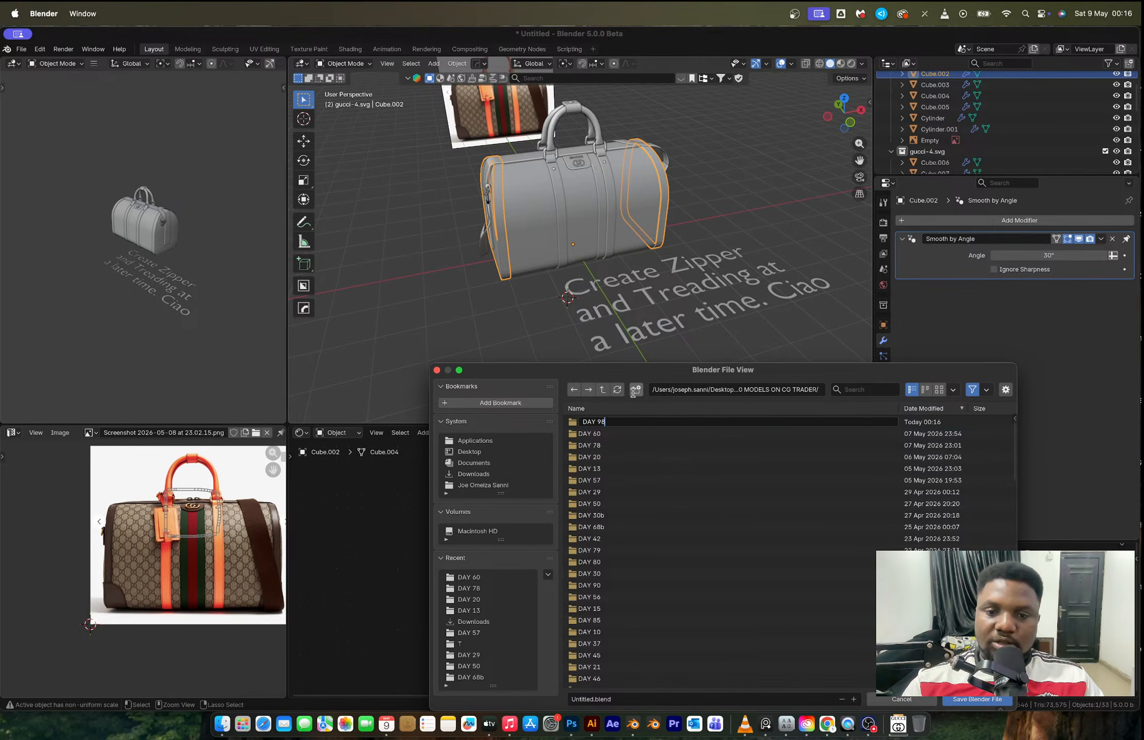
key("Return")
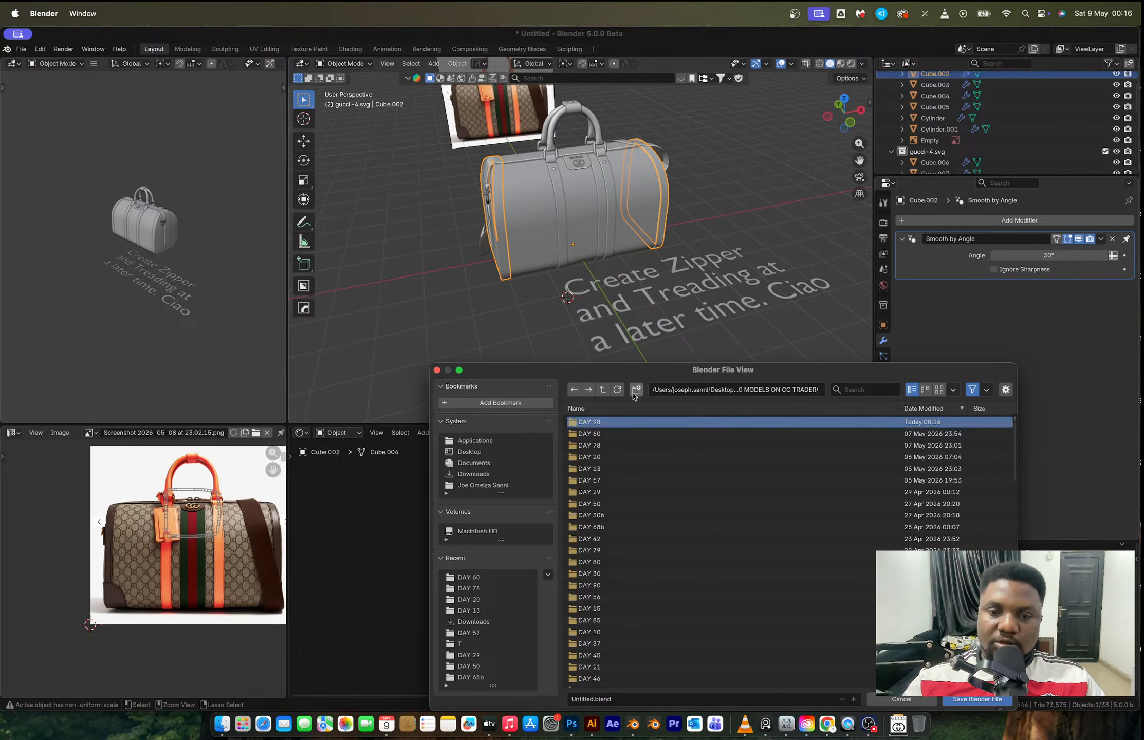
double_click(619, 427)
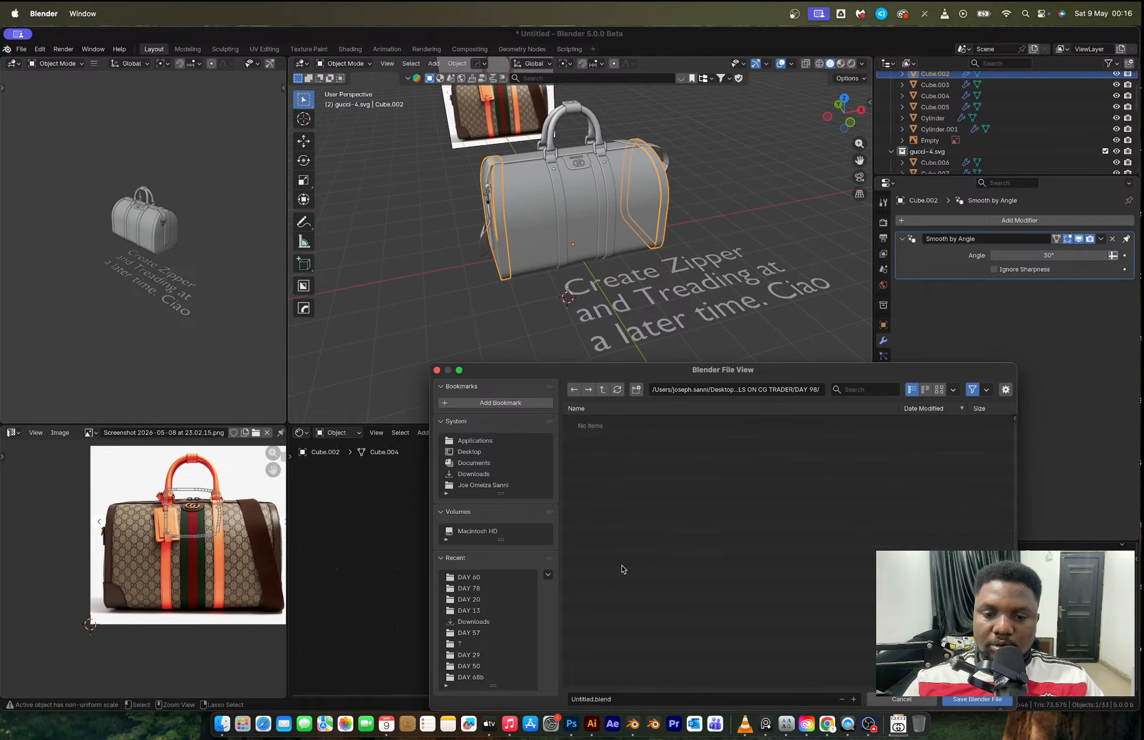
Save the project in that folder under the file name "DAY 98_DUFFLE BAG".
left_click(623, 699)
type("DAY 98_DUFFLE BAG")
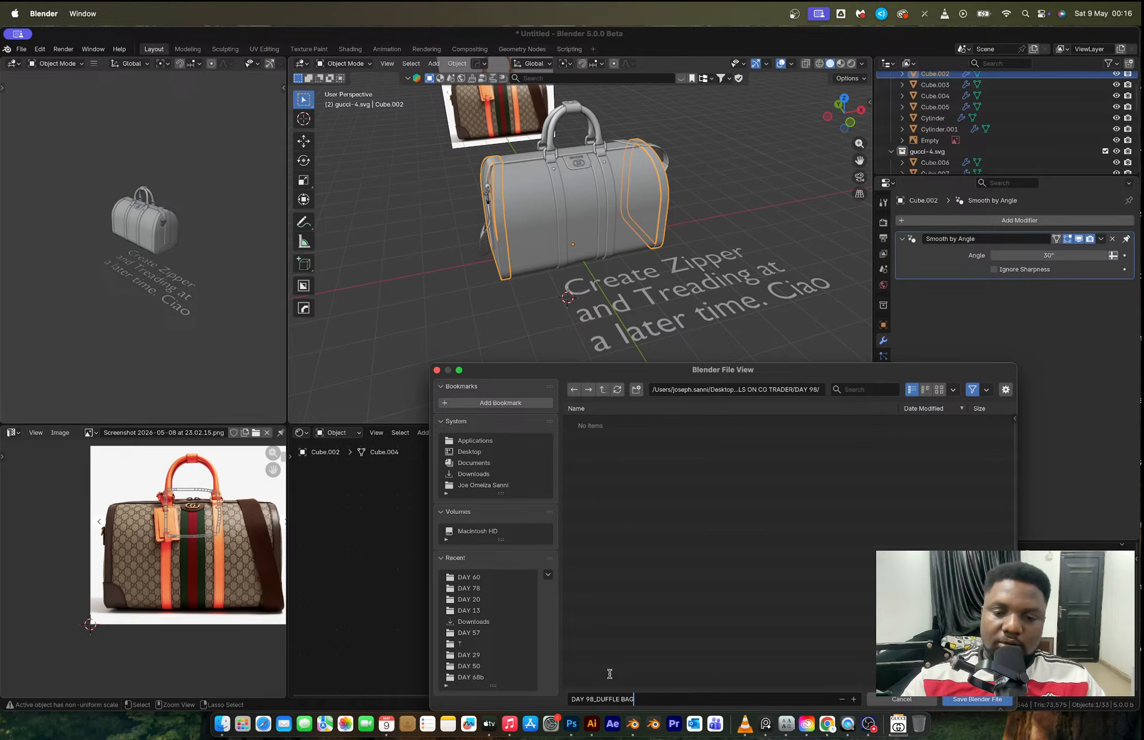
key("Return")
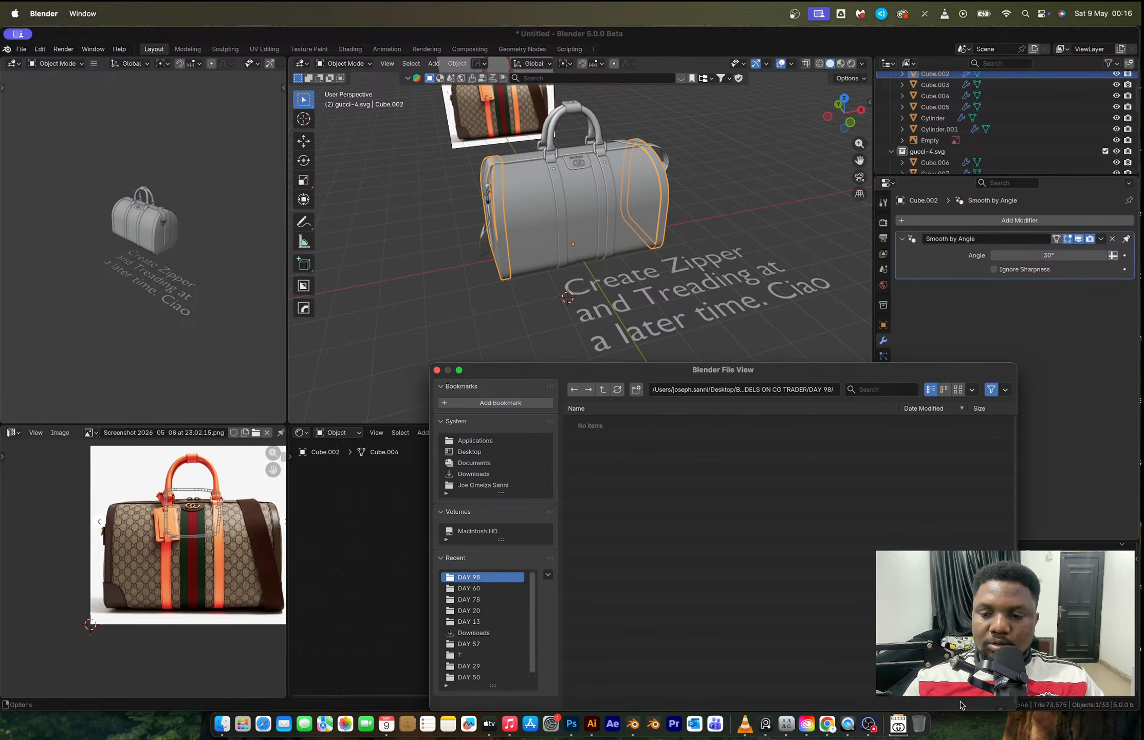
left_click(959, 704)
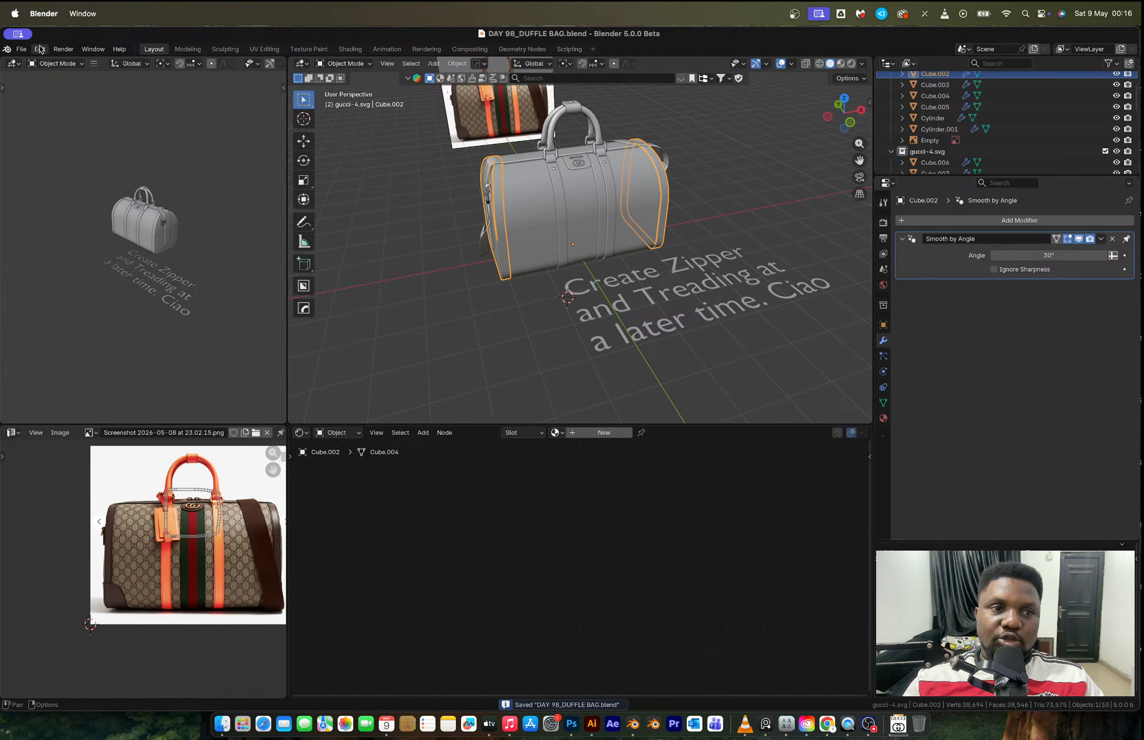
Pack the external resources into the blend file and save it again.
left_click(21, 49)
mouse_move(62, 243)
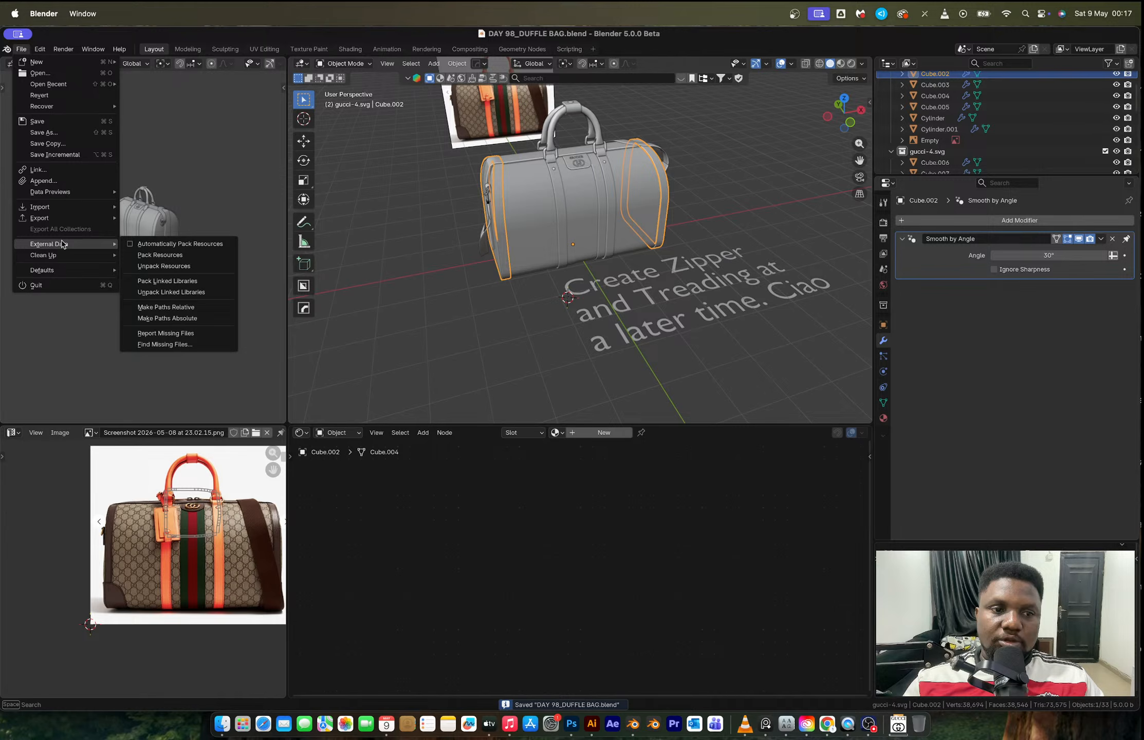
left_click(163, 255)
key("super+s")
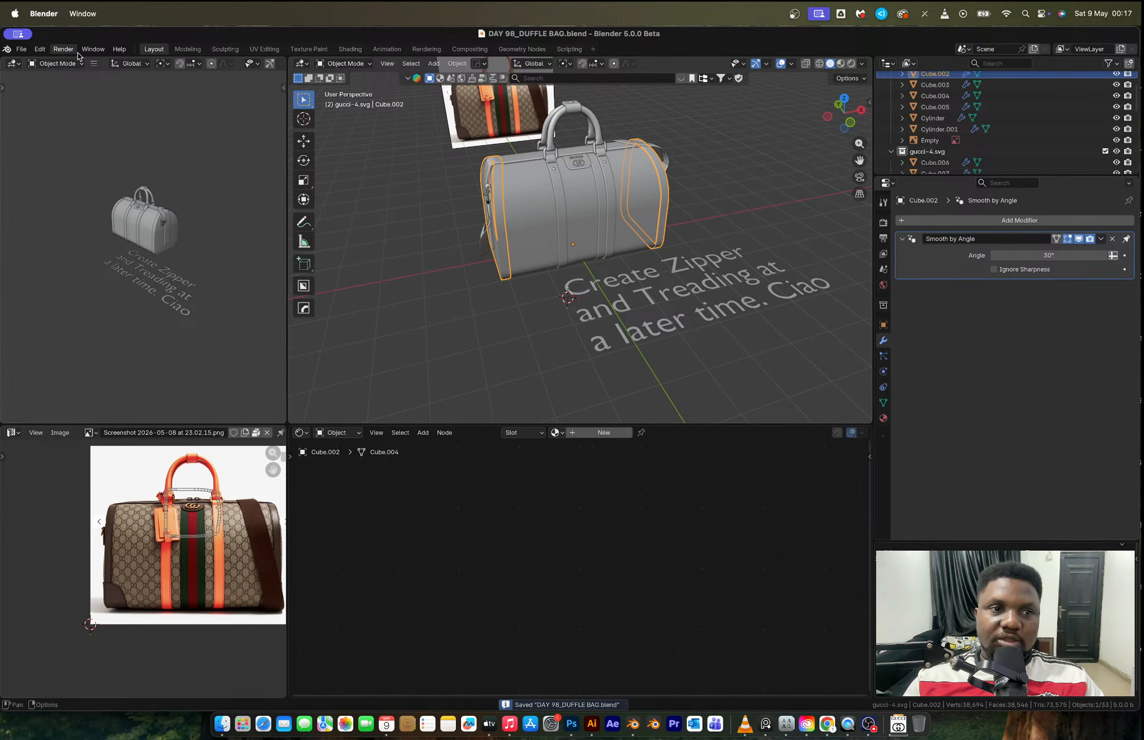
Switch to the OBS window with the streaming controls.
left_click(869, 725)
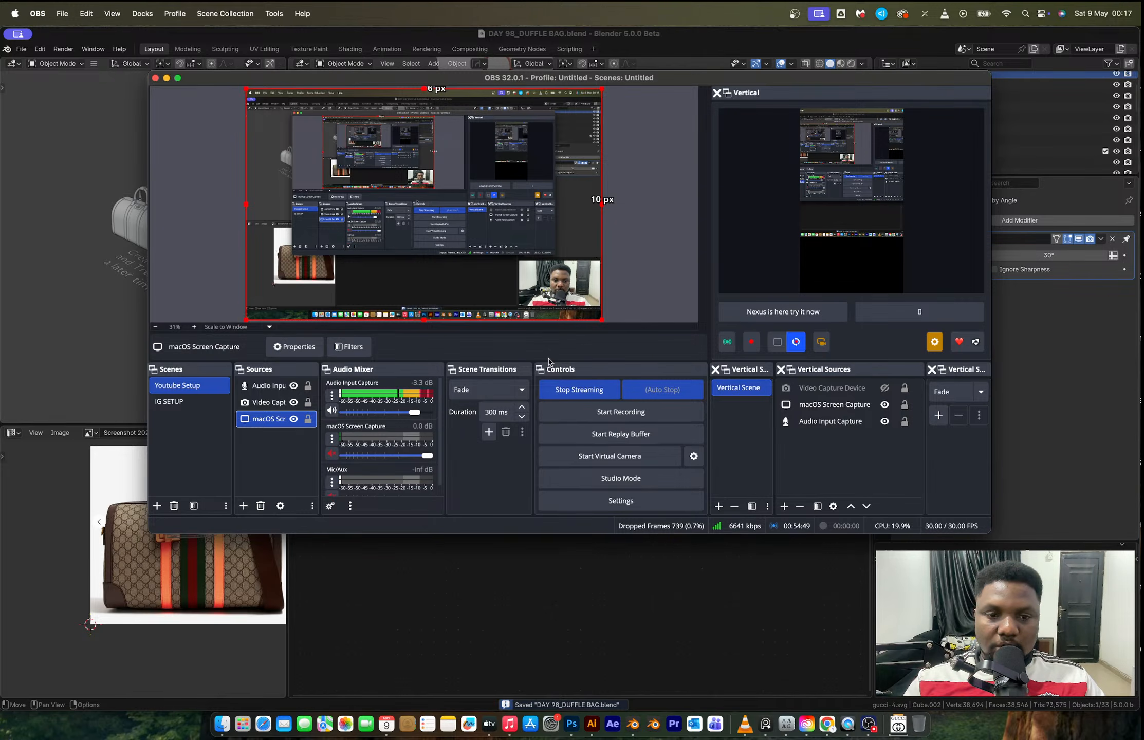